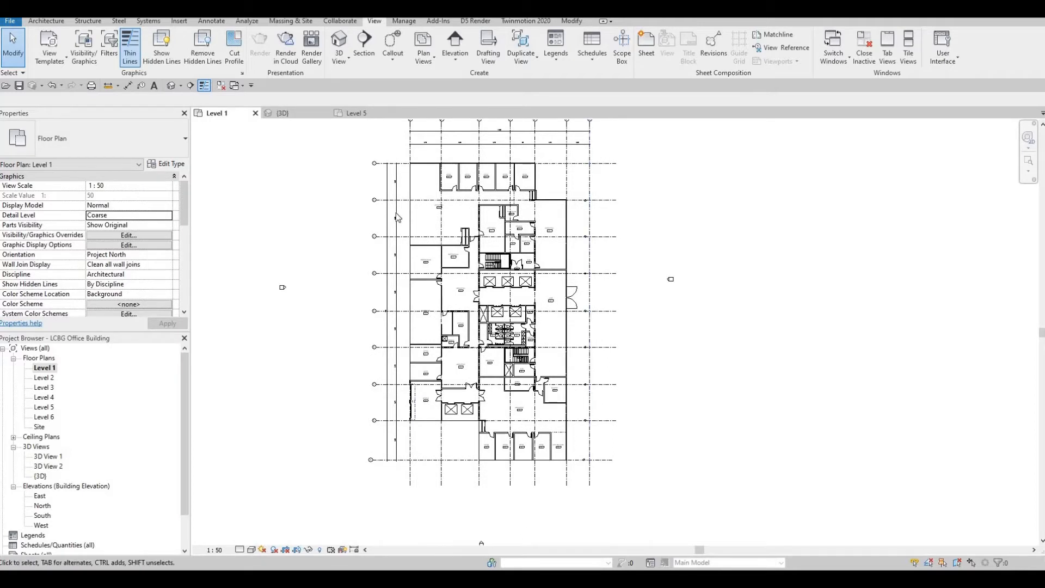
Start a FLOOR 1 floor on Level 1 and sketch a rectangular boundary from the building's northwest outer corner to its southeast outer corner.
{"action": "left_click", "coordinate": [46, 21]}
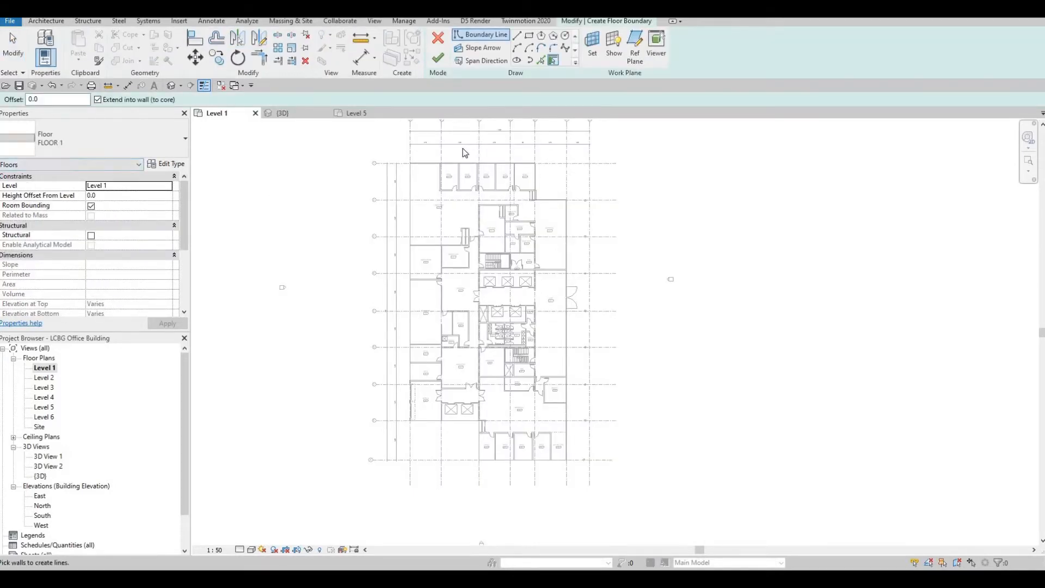
{"action": "scroll", "coordinate": [466, 152], "scroll_direction": "up", "scroll_amount": 5}
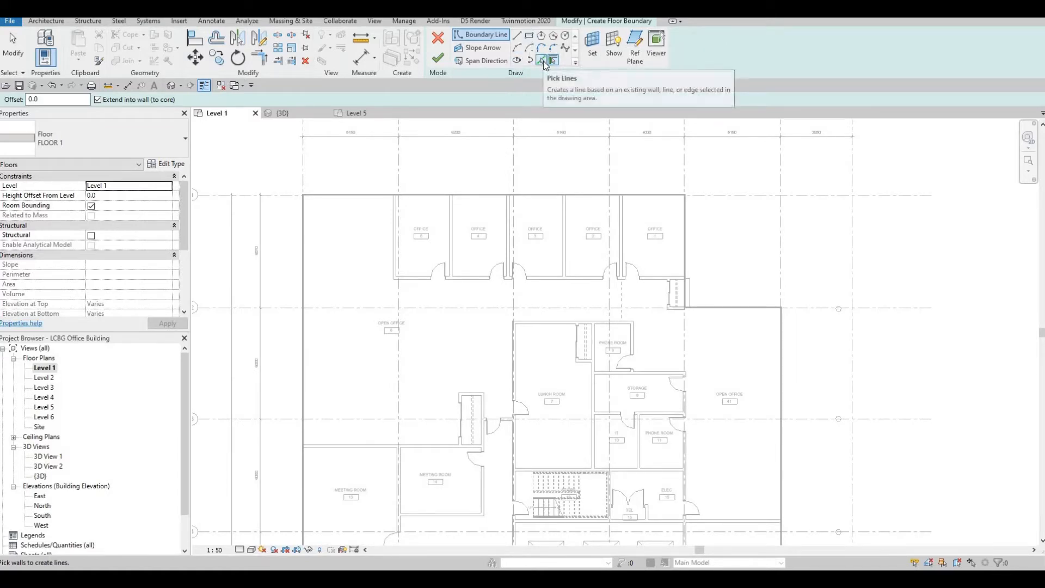
{"action": "scroll", "coordinate": [304, 194], "scroll_direction": "up", "scroll_amount": 5}
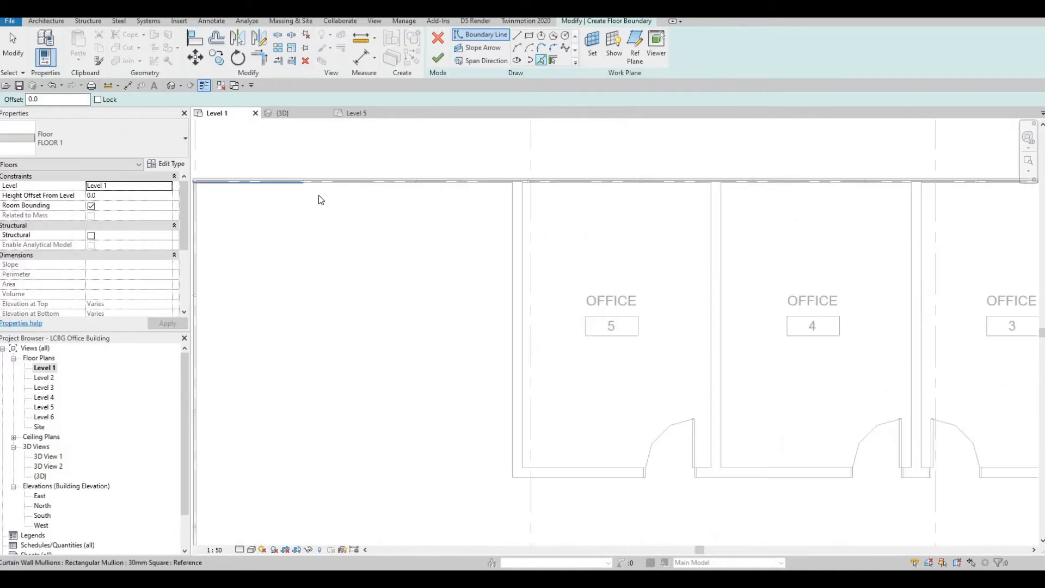
{"action": "scroll", "coordinate": [352, 223], "scroll_direction": "up", "scroll_amount": 4}
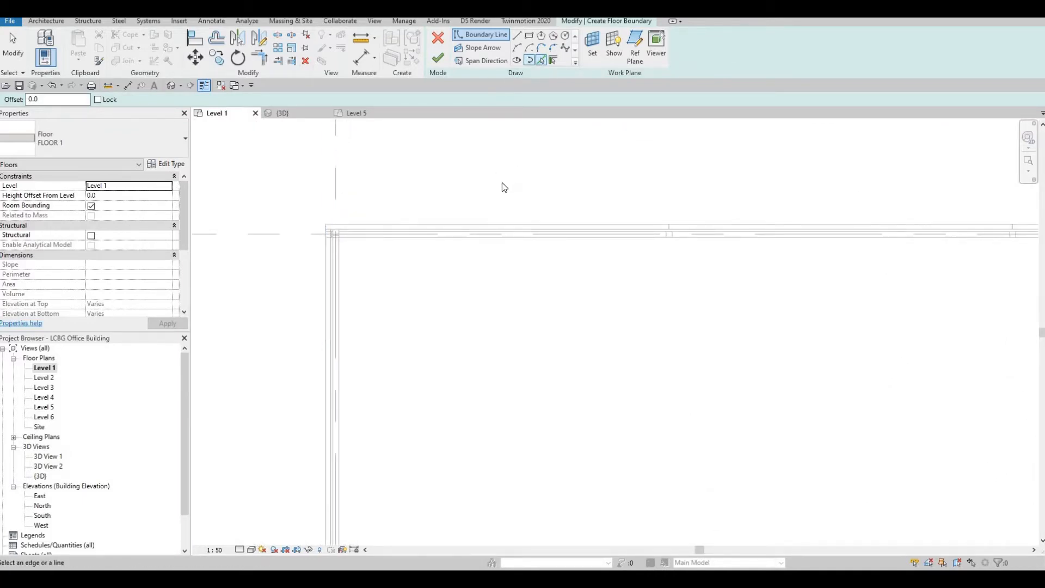
{"action": "middle_click_drag", "start_coordinate": [457, 180], "coordinate": [408, 181]}
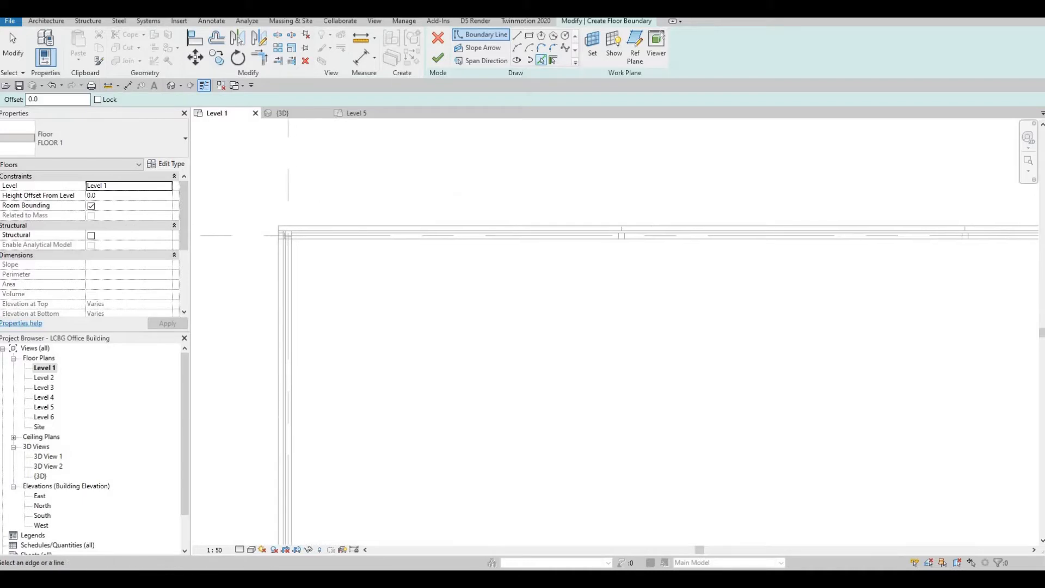
{"action": "left_click", "coordinate": [530, 37]}
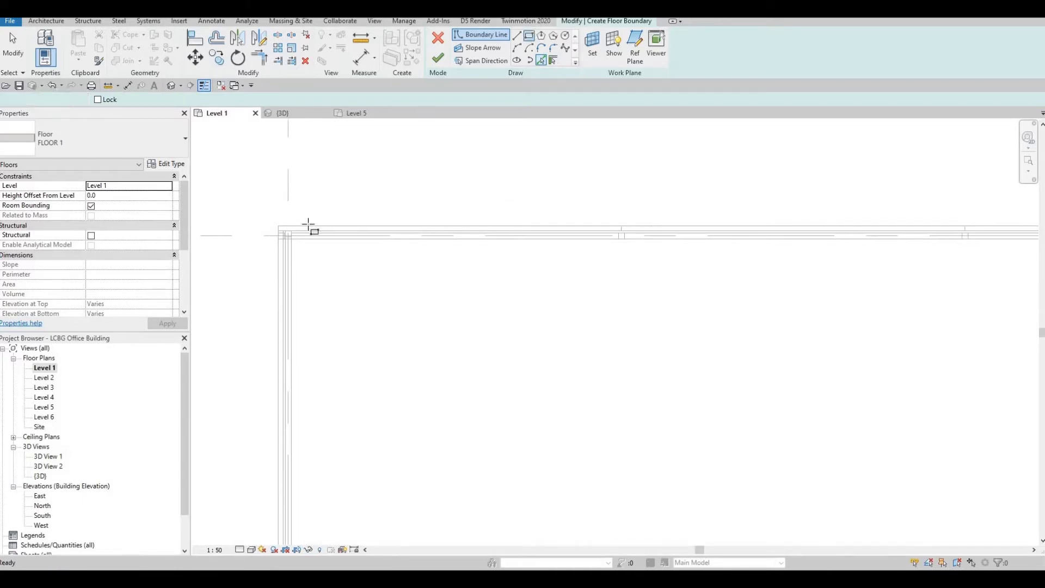
{"action": "left_click", "coordinate": [278, 226]}
{"action": "scroll", "coordinate": [472, 373], "scroll_direction": "down", "scroll_amount": 3}
{"action": "middle_click_drag", "start_coordinate": [542, 481], "coordinate": [488, 231]}
{"action": "scroll", "coordinate": [487, 231], "scroll_direction": "down", "scroll_amount": 1}
{"action": "middle_click_drag", "start_coordinate": [612, 397], "coordinate": [533, 277]}
{"action": "scroll", "coordinate": [533, 277], "scroll_direction": "down", "scroll_amount": 3}
{"action": "middle_click_drag", "start_coordinate": [819, 443], "coordinate": [790, 409]}
{"action": "scroll", "coordinate": [667, 357], "scroll_direction": "up", "scroll_amount": 1}
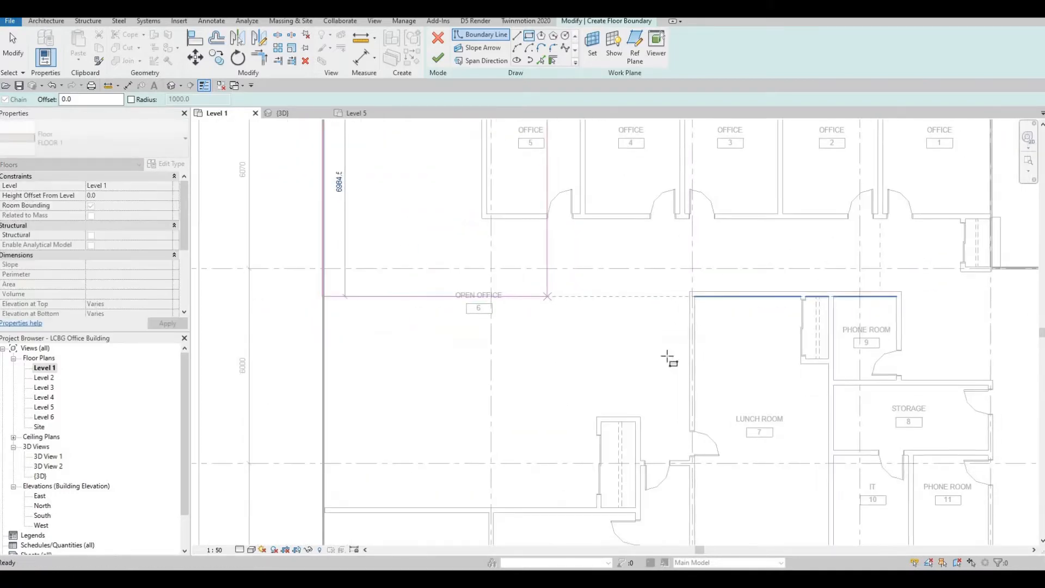
{"action": "scroll", "coordinate": [668, 357], "scroll_direction": "down", "scroll_amount": 3}
{"action": "middle_click_drag", "start_coordinate": [790, 247], "coordinate": [646, 171]}
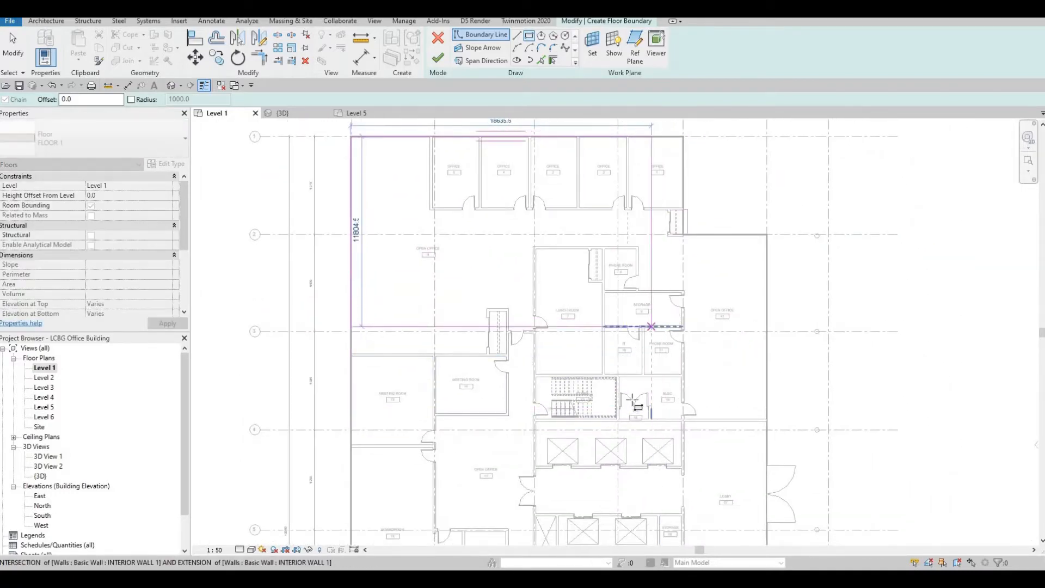
{"action": "middle_click_drag", "start_coordinate": [660, 489], "coordinate": [628, 189]}
{"action": "scroll", "coordinate": [628, 189], "scroll_direction": "down", "scroll_amount": 2}
{"action": "middle_click_drag", "start_coordinate": [689, 357], "coordinate": [684, 90]}
{"action": "scroll", "coordinate": [712, 213], "scroll_direction": "up", "scroll_amount": 6}
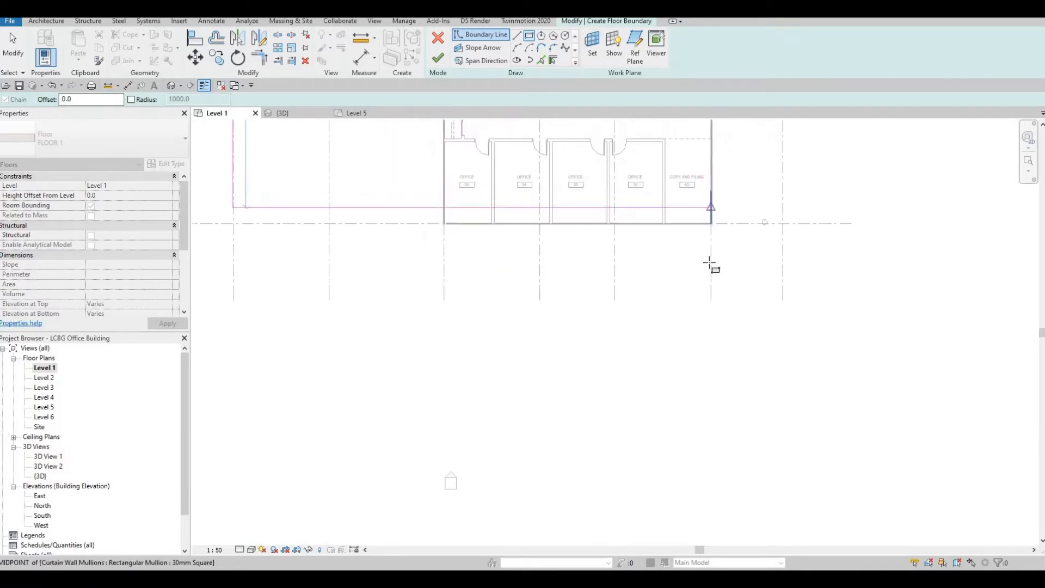
{"action": "scroll", "coordinate": [714, 261], "scroll_direction": "up", "scroll_amount": 2}
{"action": "scroll", "coordinate": [714, 277], "scroll_direction": "up", "scroll_amount": 2}
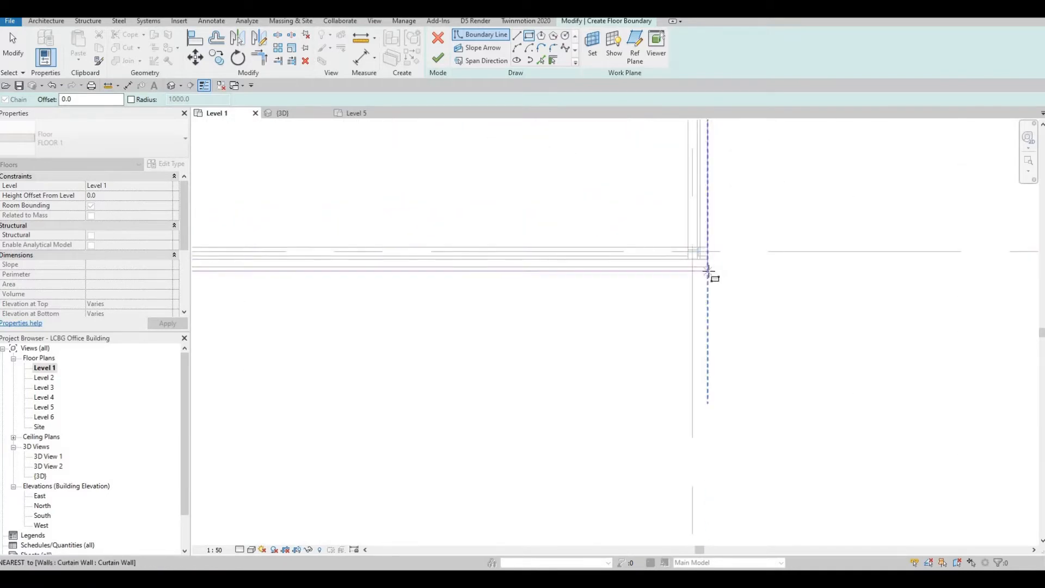
{"action": "left_click", "coordinate": [709, 272]}
{"action": "scroll", "coordinate": [702, 280], "scroll_direction": "down", "scroll_amount": 2}
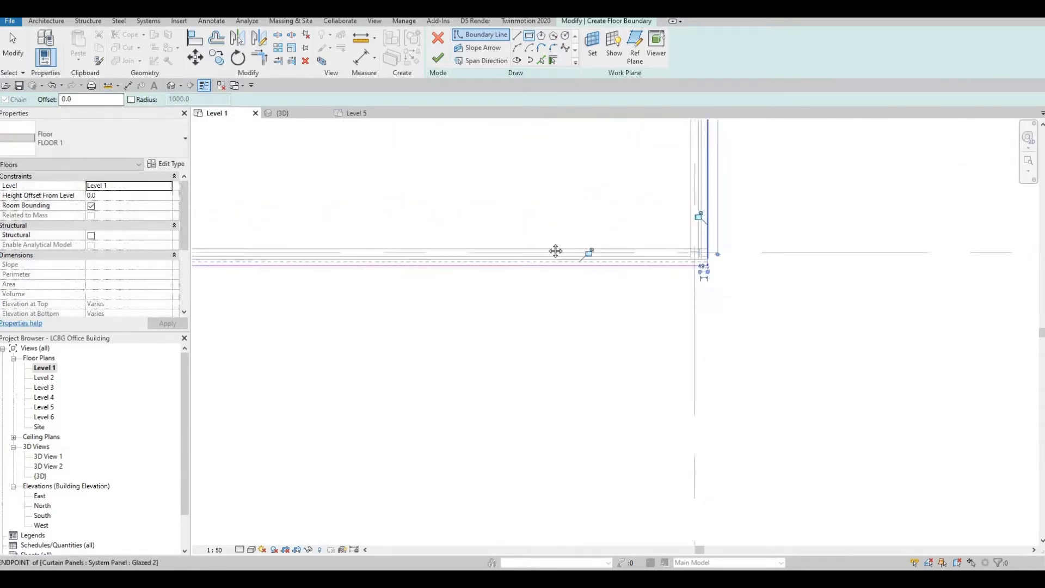
{"action": "scroll", "coordinate": [545, 300], "scroll_direction": "down", "scroll_amount": 3}
{"action": "key", "text": "Escape"}
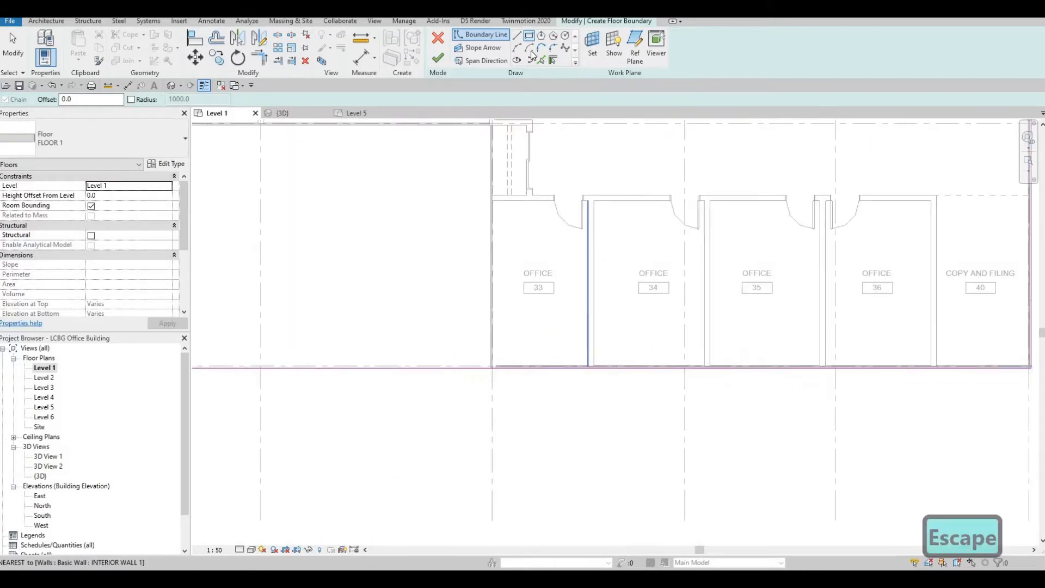
Draw a short boundary line up from the south boundary along the outer face of Office 33's west wall.
{"action": "key", "text": "l"}
{"action": "key", "text": "i"}
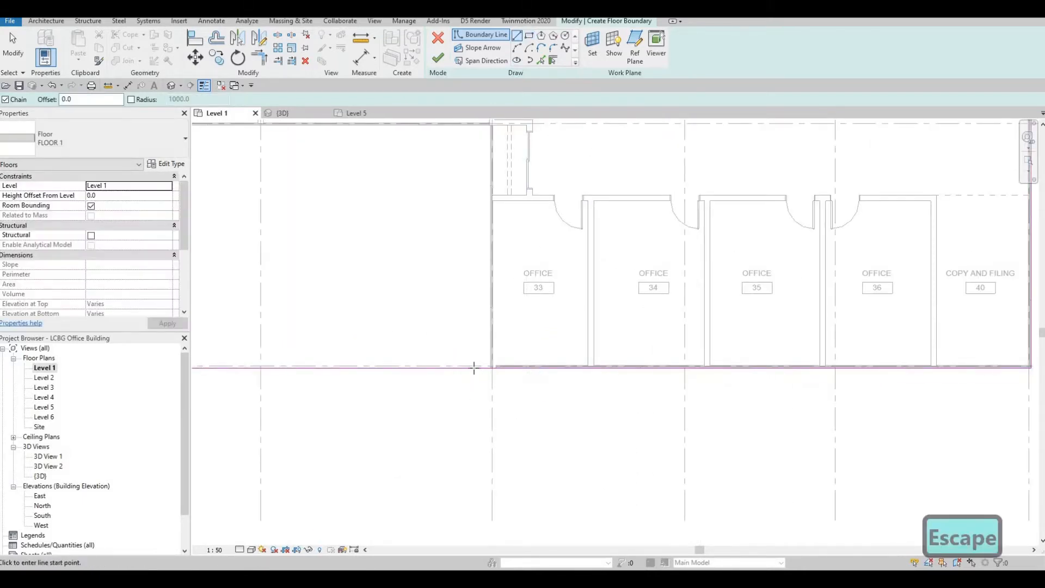
{"action": "scroll", "coordinate": [488, 347], "scroll_direction": "up", "scroll_amount": 4}
{"action": "scroll", "coordinate": [490, 343], "scroll_direction": "up", "scroll_amount": 2}
{"action": "left_click", "coordinate": [490, 342]}
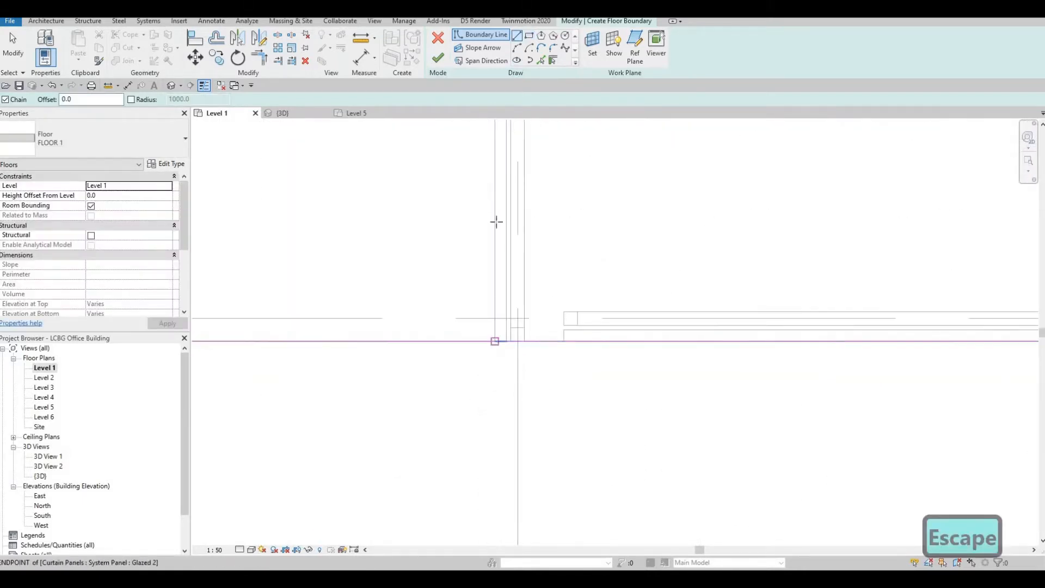
{"action": "left_click", "coordinate": [496, 209]}
{"action": "key", "text": "Escape"}
{"action": "key", "text": "Escape"}
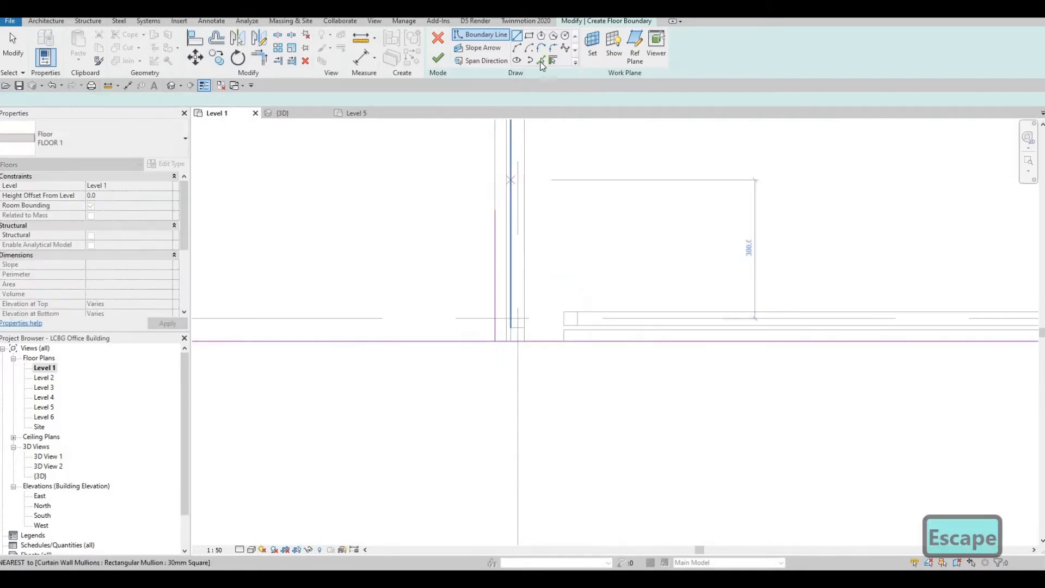
Draw a short boundary line from the west boundary along the outer face of the Service room's south wall near grid 8.
{"action": "middle_click_drag", "start_coordinate": [600, 334], "coordinate": [790, 517]}
{"action": "scroll", "coordinate": [789, 518], "scroll_direction": "down", "scroll_amount": 1}
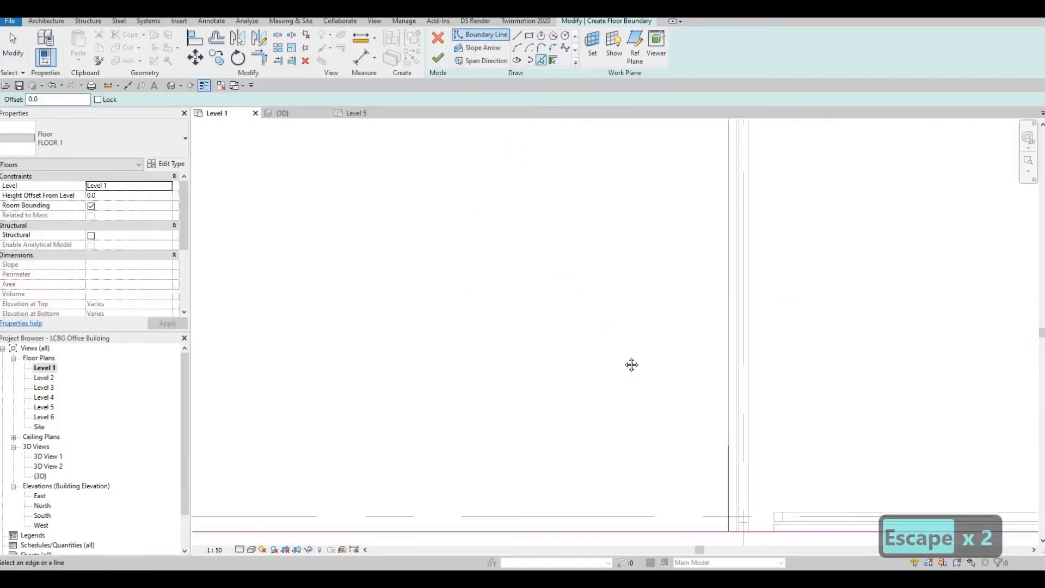
{"action": "middle_click_drag", "start_coordinate": [630, 364], "coordinate": [653, 384]}
{"action": "scroll", "coordinate": [653, 384], "scroll_direction": "down", "scroll_amount": 4}
{"action": "middle_click_drag", "start_coordinate": [590, 298], "coordinate": [735, 447]}
{"action": "scroll", "coordinate": [735, 447], "scroll_direction": "down", "scroll_amount": 1}
{"action": "middle_click_drag", "start_coordinate": [319, 208], "coordinate": [488, 321]}
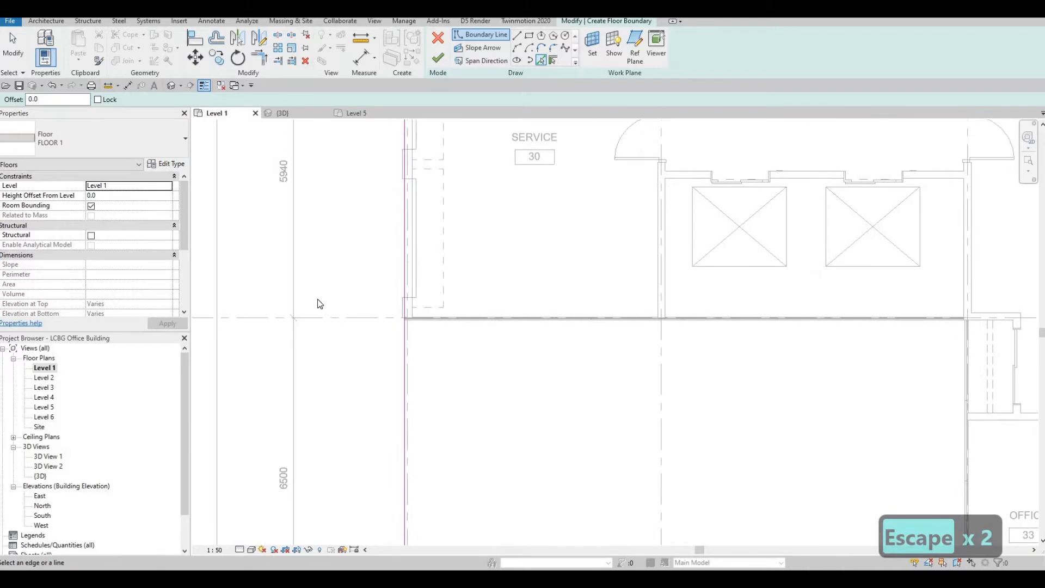
{"action": "scroll", "coordinate": [431, 322], "scroll_direction": "up", "scroll_amount": 2}
{"action": "scroll", "coordinate": [408, 333], "scroll_direction": "up", "scroll_amount": 2}
{"action": "middle_click_drag", "start_coordinate": [400, 322], "coordinate": [460, 342]}
{"action": "scroll", "coordinate": [463, 337], "scroll_direction": "up", "scroll_amount": 3}
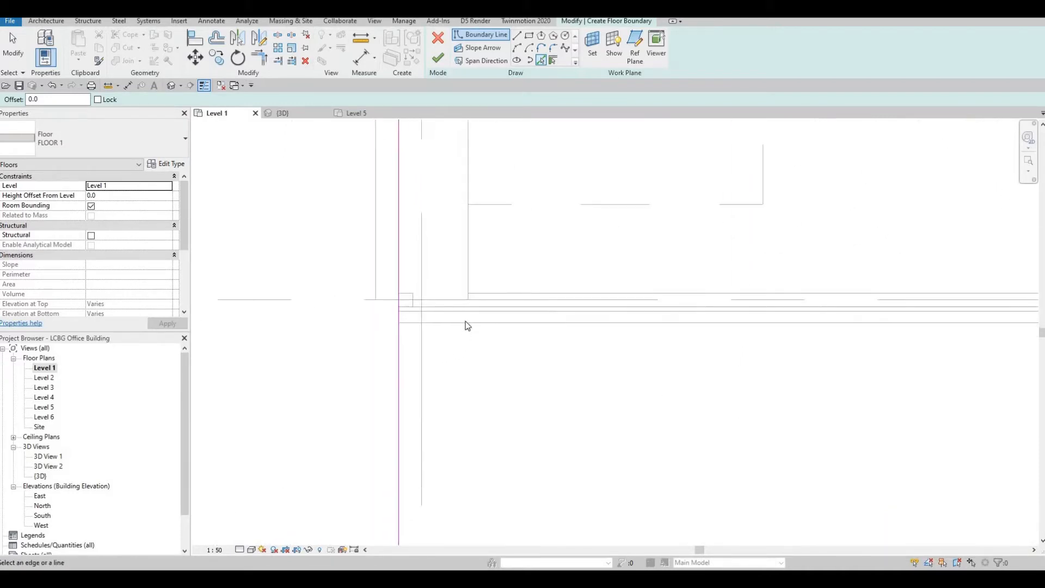
{"action": "middle_click_drag", "start_coordinate": [454, 262], "coordinate": [434, 284]}
{"action": "scroll", "coordinate": [434, 283], "scroll_direction": "down", "scroll_amount": 2}
{"action": "scroll", "coordinate": [438, 248], "scroll_direction": "down", "scroll_amount": 2}
{"action": "middle_click_drag", "start_coordinate": [439, 410], "coordinate": [447, 276]}
{"action": "scroll", "coordinate": [447, 277], "scroll_direction": "down", "scroll_amount": 2}
{"action": "middle_click_drag", "start_coordinate": [481, 184], "coordinate": [481, 279]}
{"action": "scroll", "coordinate": [480, 278], "scroll_direction": "up", "scroll_amount": 2}
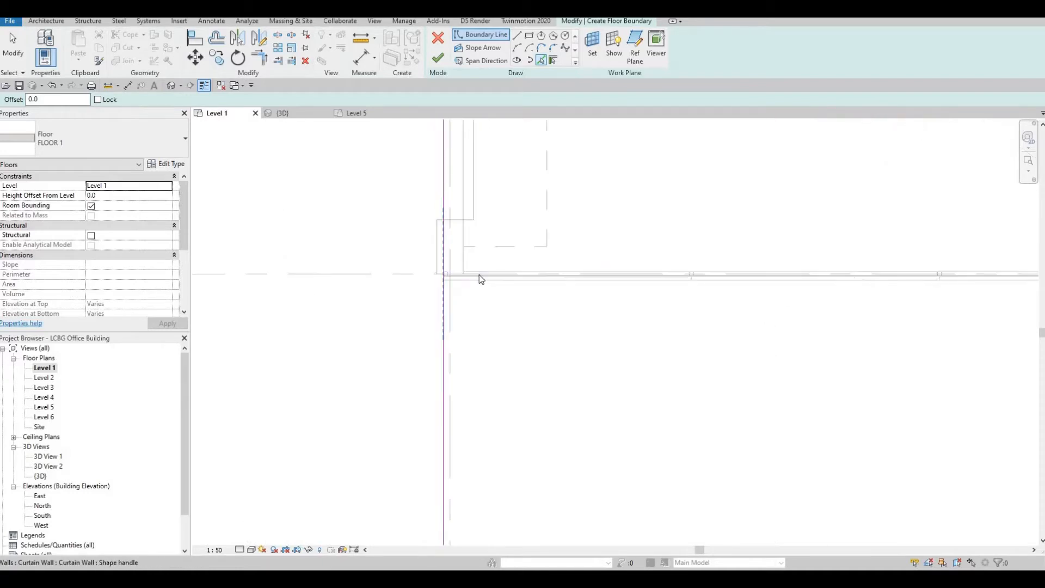
{"action": "left_click", "coordinate": [517, 36]}
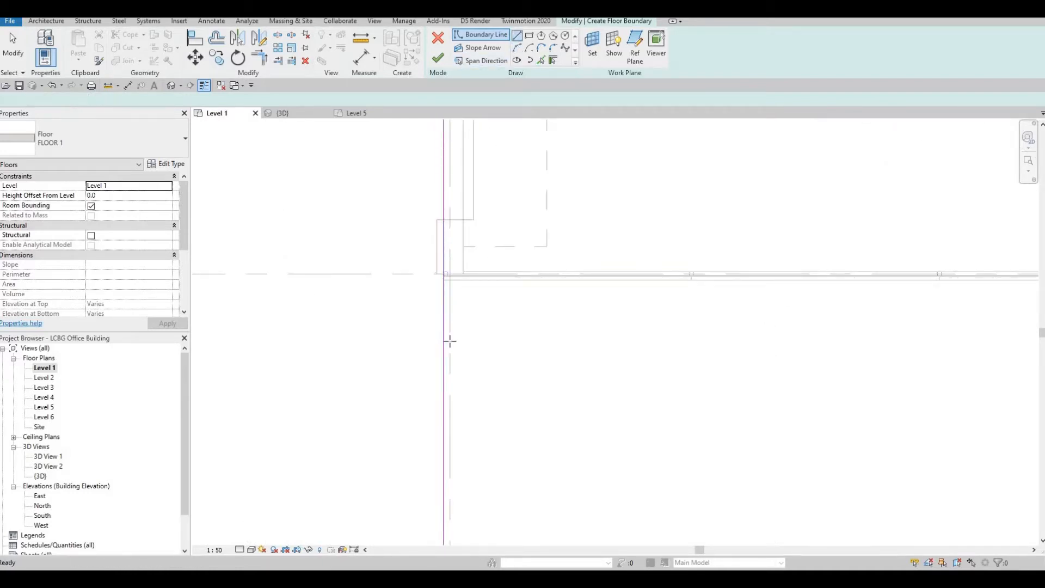
{"action": "scroll", "coordinate": [447, 261], "scroll_direction": "up", "scroll_amount": 2}
{"action": "mouse_move", "coordinate": [448, 262]}
{"action": "middle_mouse_down"}
{"action": "mouse_move", "coordinate": [453, 282]}
{"action": "mouse_move", "coordinate": [434, 270]}
{"action": "middle_mouse_up"}
{"action": "scroll", "coordinate": [443, 311], "scroll_direction": "up", "scroll_amount": 3}
{"action": "scroll", "coordinate": [434, 270], "scroll_direction": "up", "scroll_amount": 2}
{"action": "left_click", "coordinate": [434, 269]}
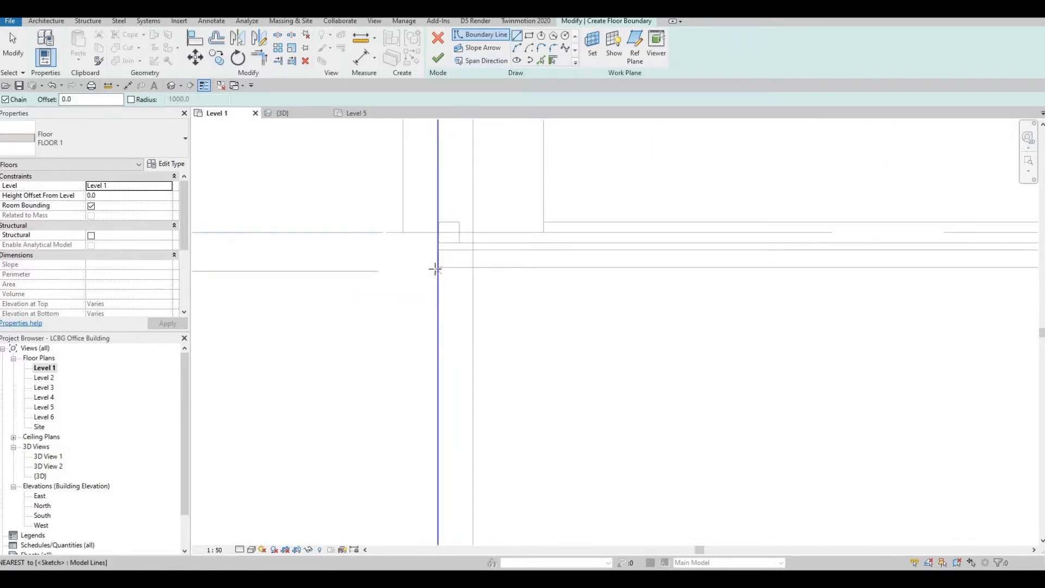
{"action": "left_click", "coordinate": [588, 268]}
{"action": "key", "text": "Escape"}
{"action": "key", "text": "Escape"}
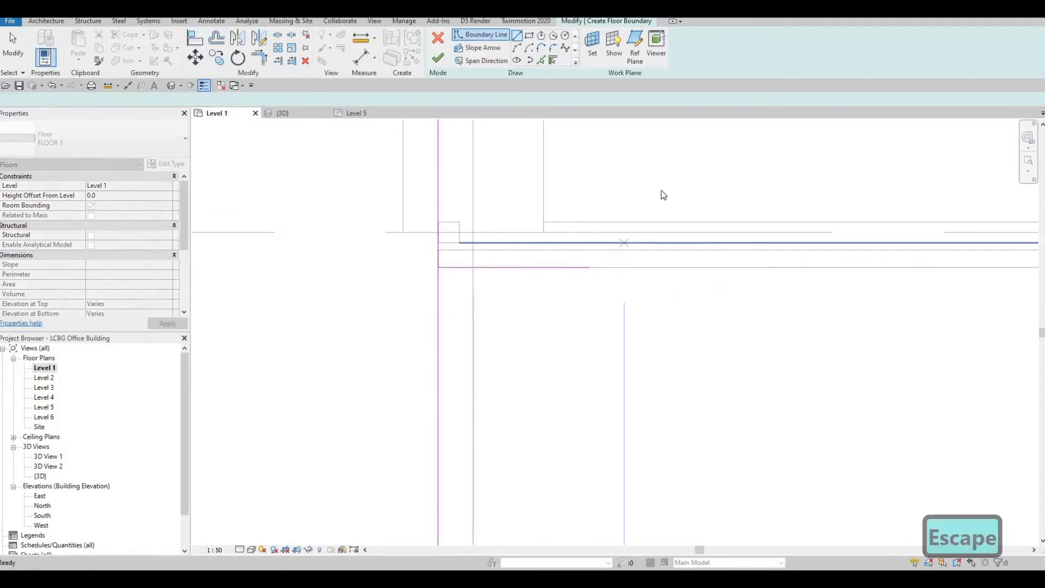
Try to move the west boundary line outward to the column face beside the Service room.
{"action": "scroll", "coordinate": [599, 248], "scroll_direction": "down", "scroll_amount": 3}
{"action": "middle_click_drag", "start_coordinate": [569, 298], "coordinate": [546, 320]}
{"action": "scroll", "coordinate": [546, 320], "scroll_direction": "down", "scroll_amount": 1}
{"action": "scroll", "coordinate": [484, 374], "scroll_direction": "down", "scroll_amount": 5}
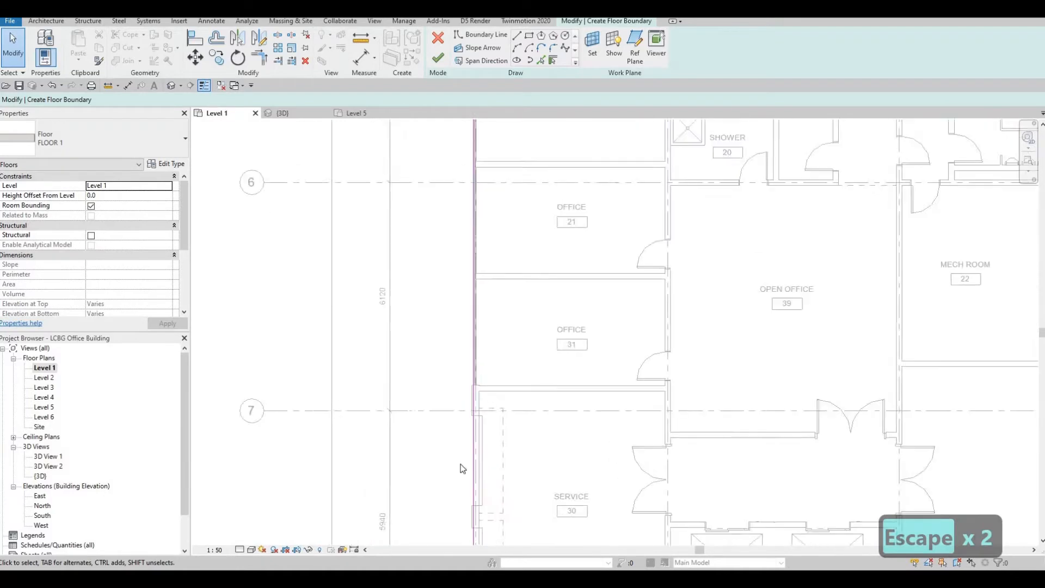
{"action": "scroll", "coordinate": [479, 376], "scroll_direction": "up", "scroll_amount": 5}
{"action": "scroll", "coordinate": [482, 354], "scroll_direction": "down", "scroll_amount": 3}
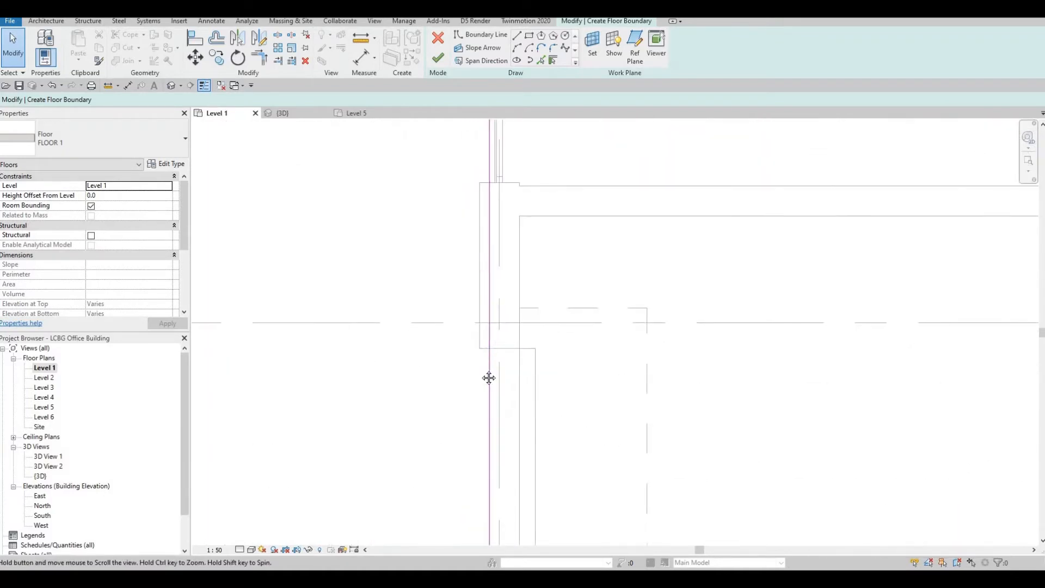
{"action": "middle_click_drag", "start_coordinate": [497, 362], "coordinate": [509, 216]}
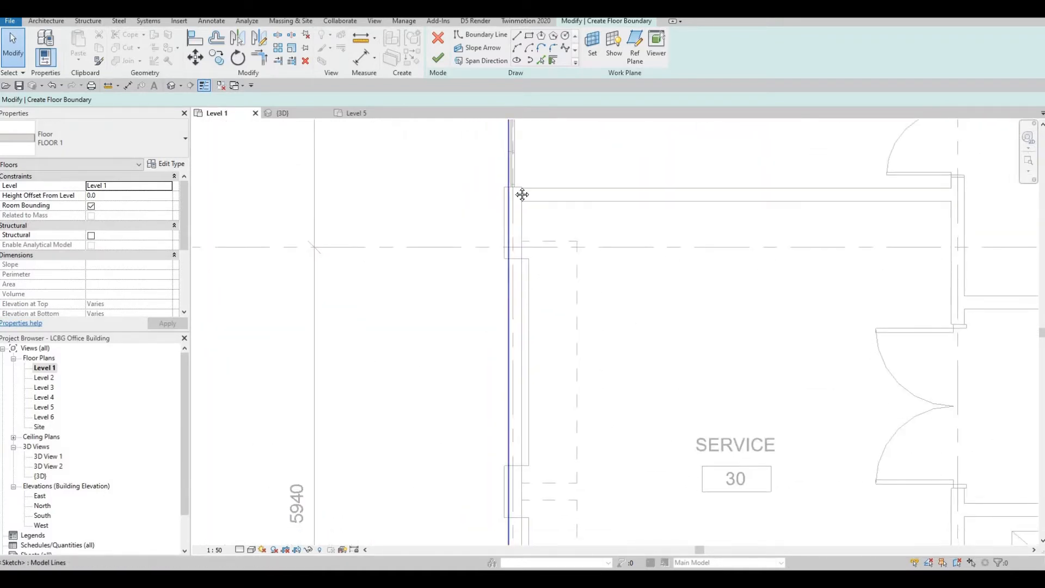
{"action": "scroll", "coordinate": [521, 196], "scroll_direction": "up", "scroll_amount": 1}
{"action": "middle_click_drag", "start_coordinate": [501, 380], "coordinate": [514, 278]}
{"action": "middle_click_drag", "start_coordinate": [540, 408], "coordinate": [557, 233]}
{"action": "scroll", "coordinate": [559, 238], "scroll_direction": "up", "scroll_amount": 2}
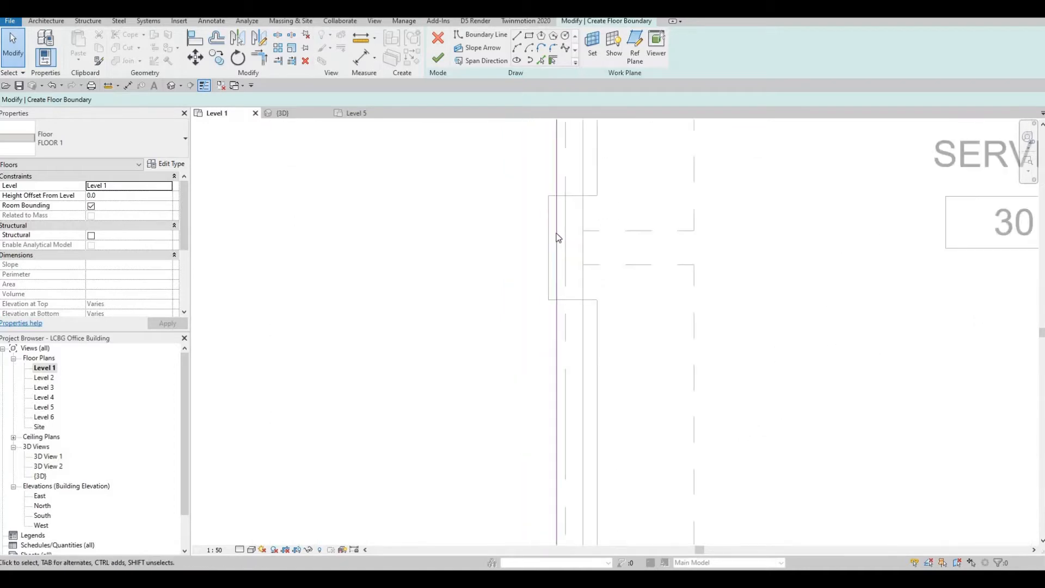
{"action": "left_click", "coordinate": [551, 232]}
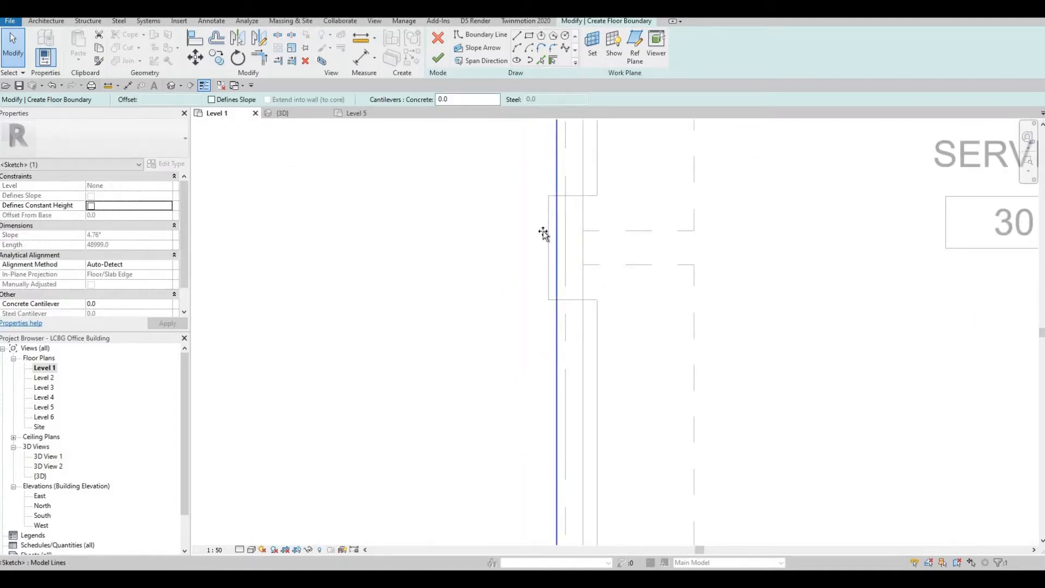
{"action": "left_click_drag", "start_coordinate": [544, 233], "coordinate": [546, 233]}
{"action": "left_click_drag", "start_coordinate": [612, 217], "coordinate": [613, 212]}
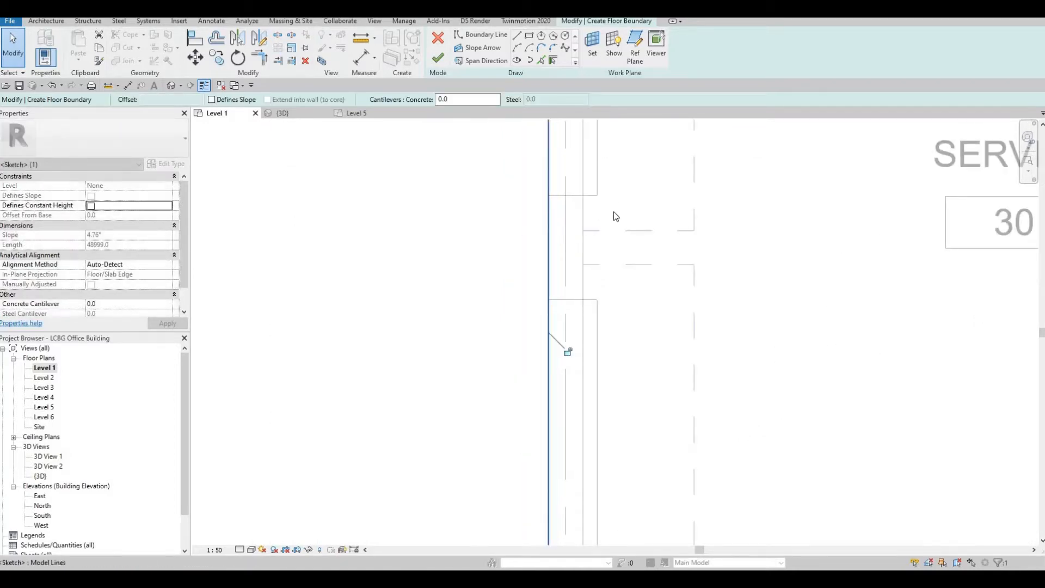
{"action": "scroll", "coordinate": [581, 370], "scroll_direction": "down", "scroll_amount": 6}
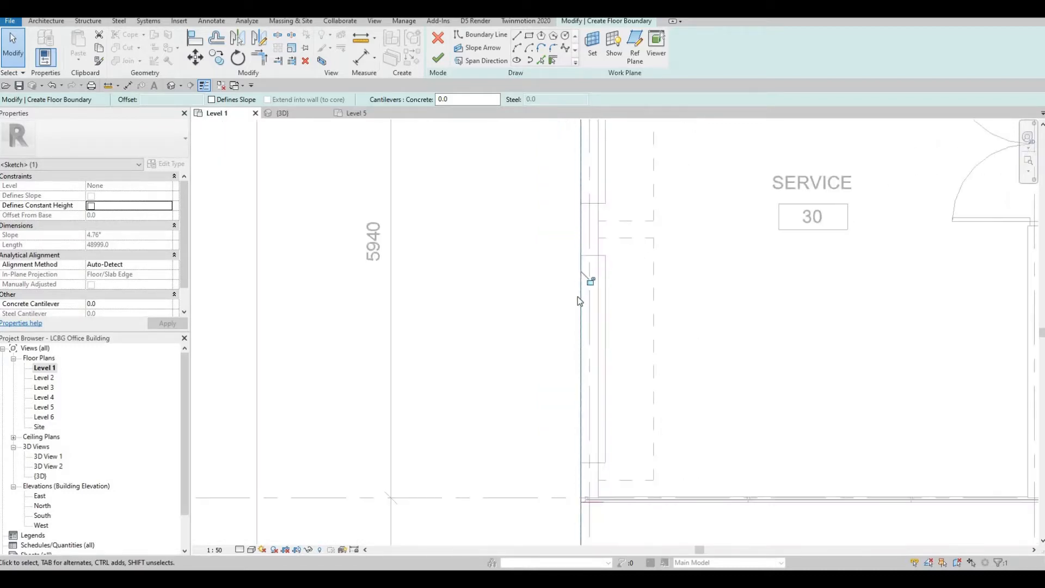
{"action": "middle_click_drag", "start_coordinate": [521, 228], "coordinate": [503, 465]}
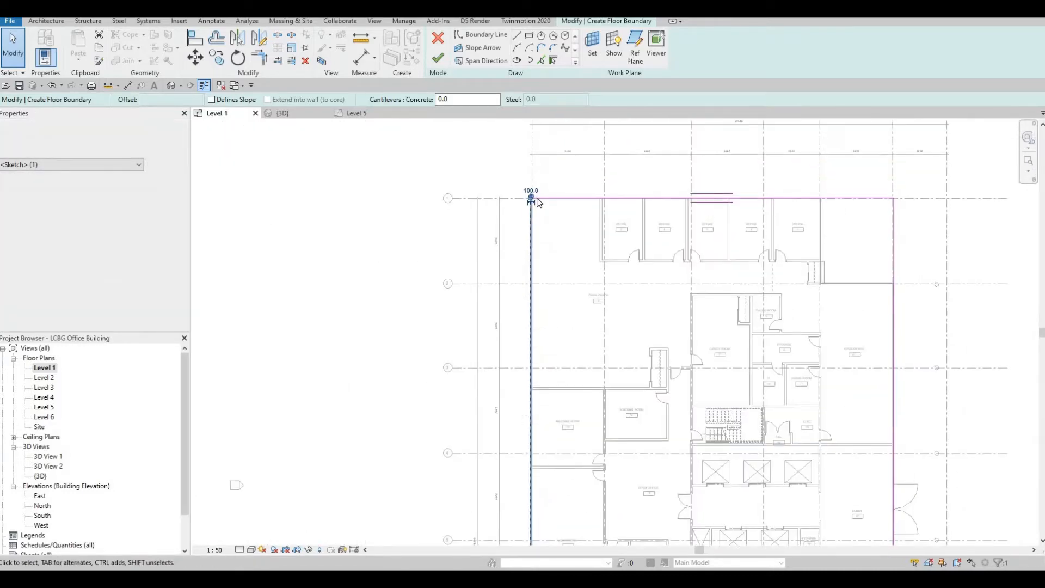
{"action": "scroll", "coordinate": [548, 205], "scroll_direction": "up", "scroll_amount": 13}
{"action": "scroll", "coordinate": [532, 224], "scroll_direction": "up", "scroll_amount": 5}
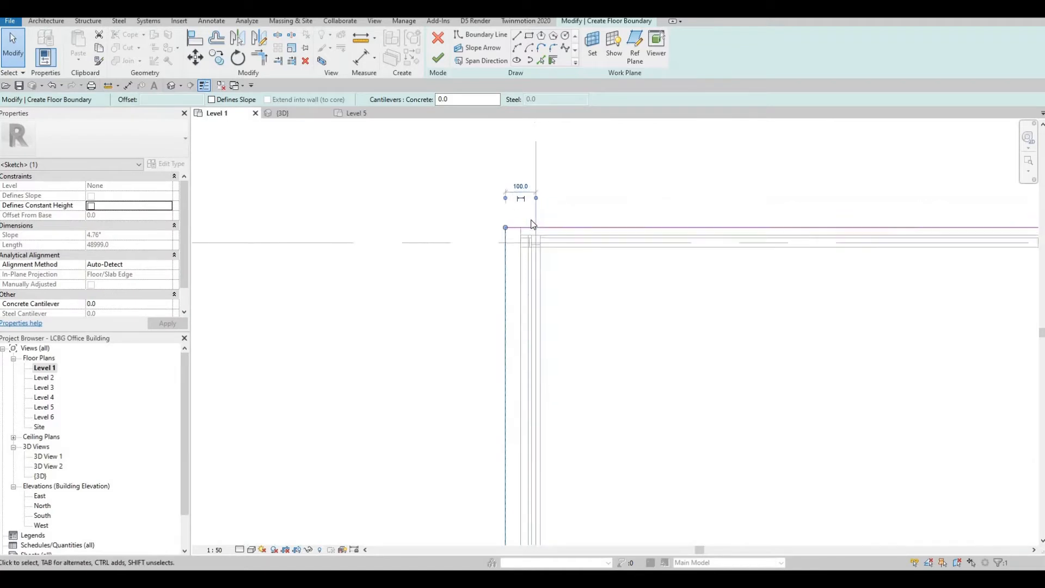
{"action": "key", "text": "ctrl+z"}
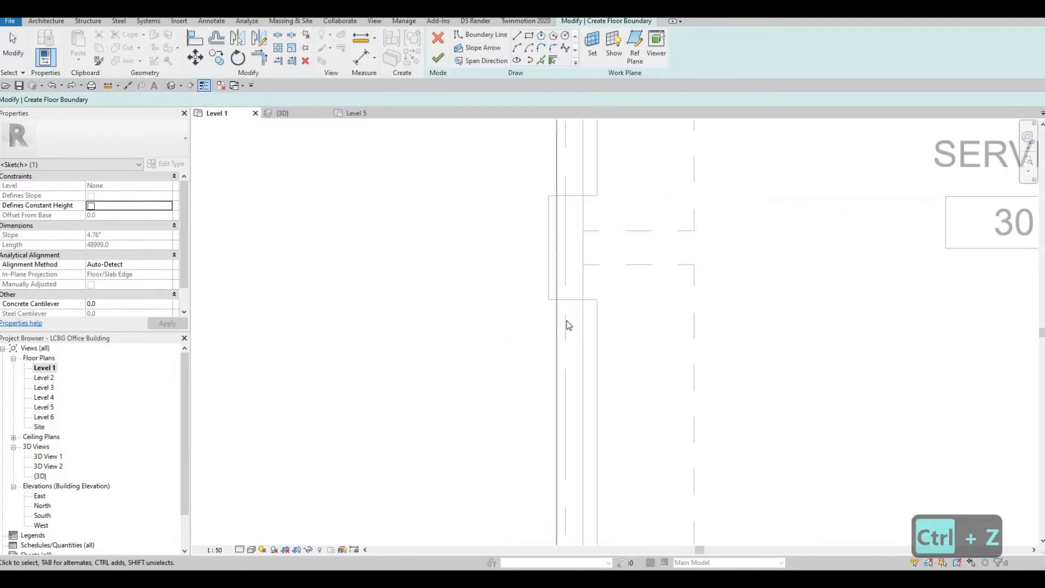
Draw a short boundary line down from the north boundary along the outer face of Office 1's east wall.
{"action": "scroll", "coordinate": [564, 287], "scroll_direction": "down", "scroll_amount": 8}
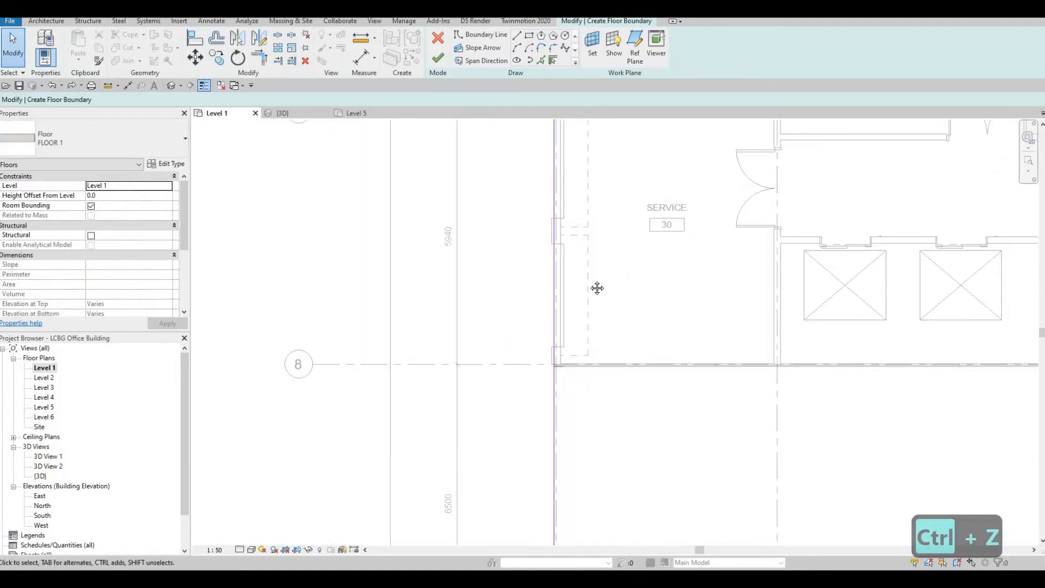
{"action": "middle_click_drag", "start_coordinate": [520, 413], "coordinate": [511, 430]}
{"action": "scroll", "coordinate": [613, 289], "scroll_direction": "down", "scroll_amount": 6}
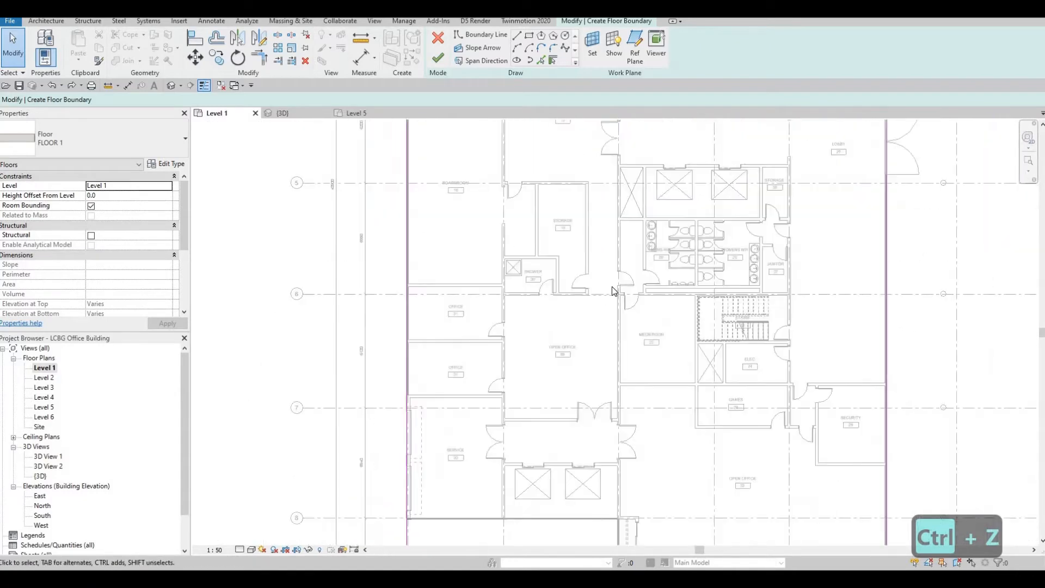
{"action": "scroll", "coordinate": [555, 166], "scroll_direction": "up", "scroll_amount": 4}
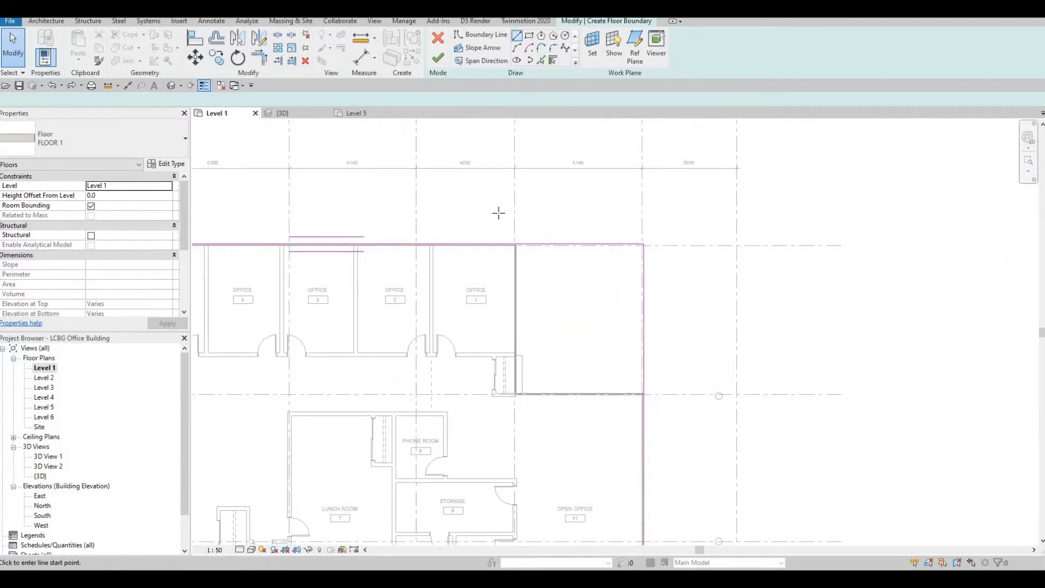
{"action": "scroll", "coordinate": [524, 258], "scroll_direction": "up", "scroll_amount": 8}
{"action": "left_click", "coordinate": [519, 226]}
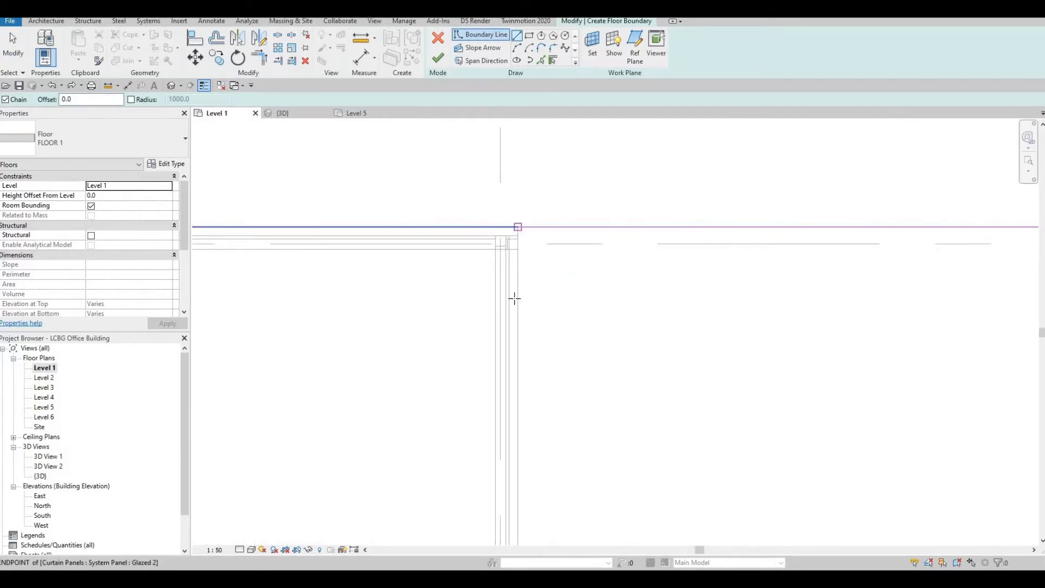
{"action": "left_click", "coordinate": [518, 296]}
{"action": "key", "text": "Escape"}
{"action": "key", "text": "Escape"}
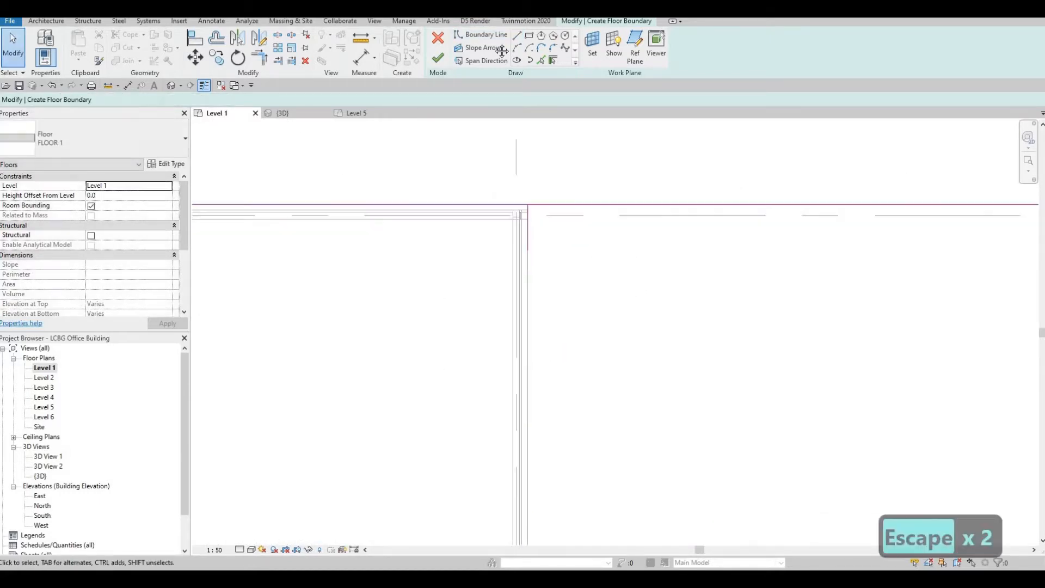
Draw a short boundary line from the east boundary along the outer face of the northeast Open Office's north wall.
{"action": "scroll", "coordinate": [669, 318], "scroll_direction": "down", "scroll_amount": 2}
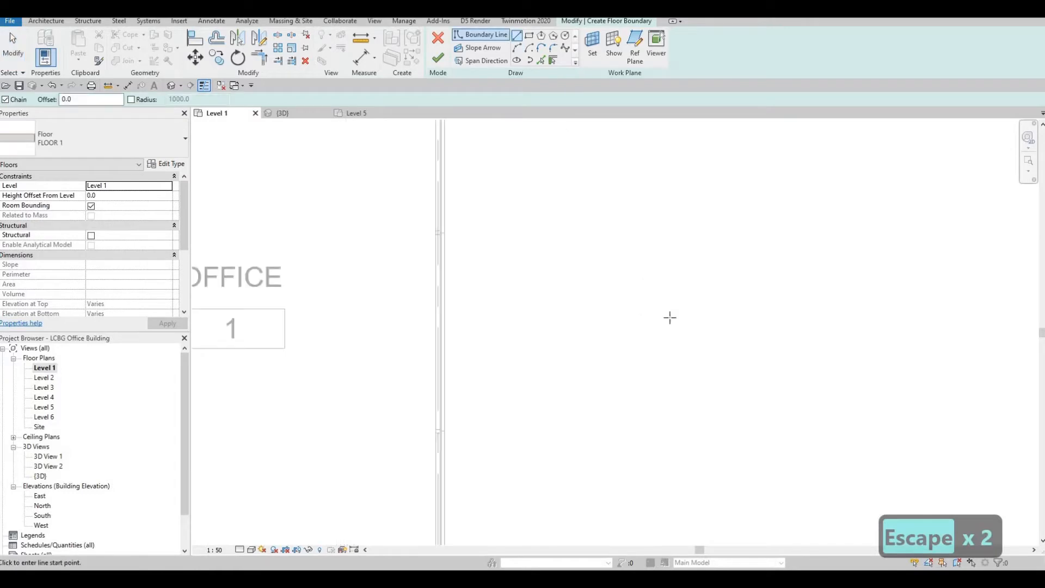
{"action": "middle_click_drag", "start_coordinate": [669, 317], "coordinate": [834, 251]}
{"action": "scroll", "coordinate": [840, 306], "scroll_direction": "up", "scroll_amount": 2}
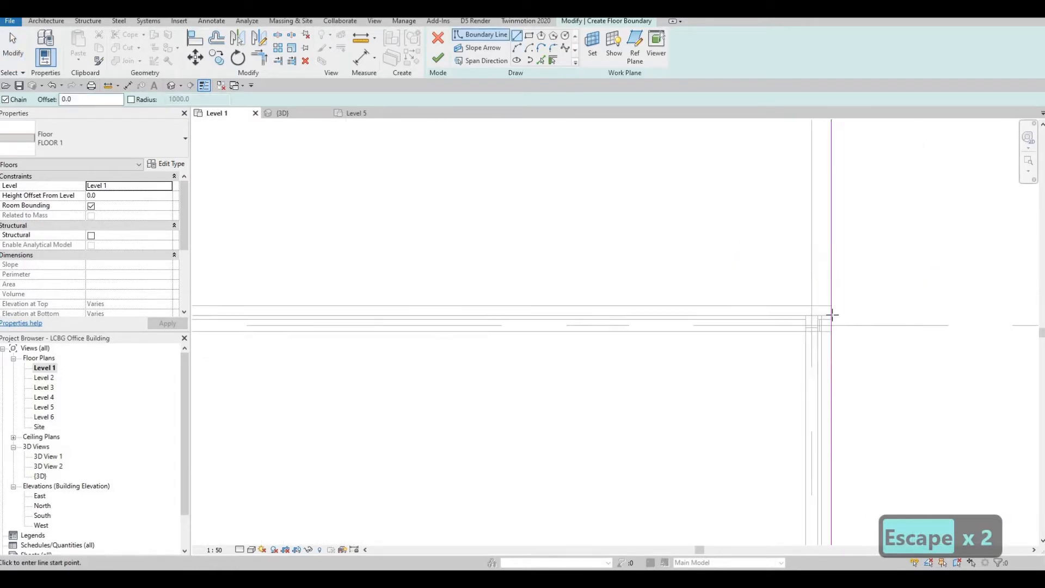
{"action": "left_click", "coordinate": [830, 311]}
{"action": "scroll", "coordinate": [814, 281], "scroll_direction": "down", "scroll_amount": 2}
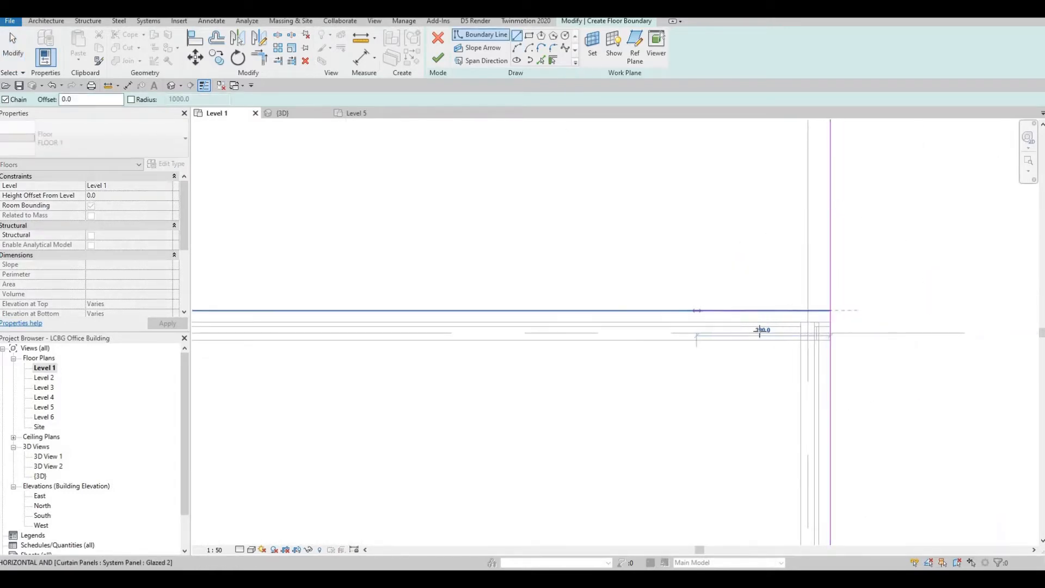
{"action": "key", "text": "Escape"}
{"action": "key", "text": "Escape"}
{"action": "key", "text": "Escape"}
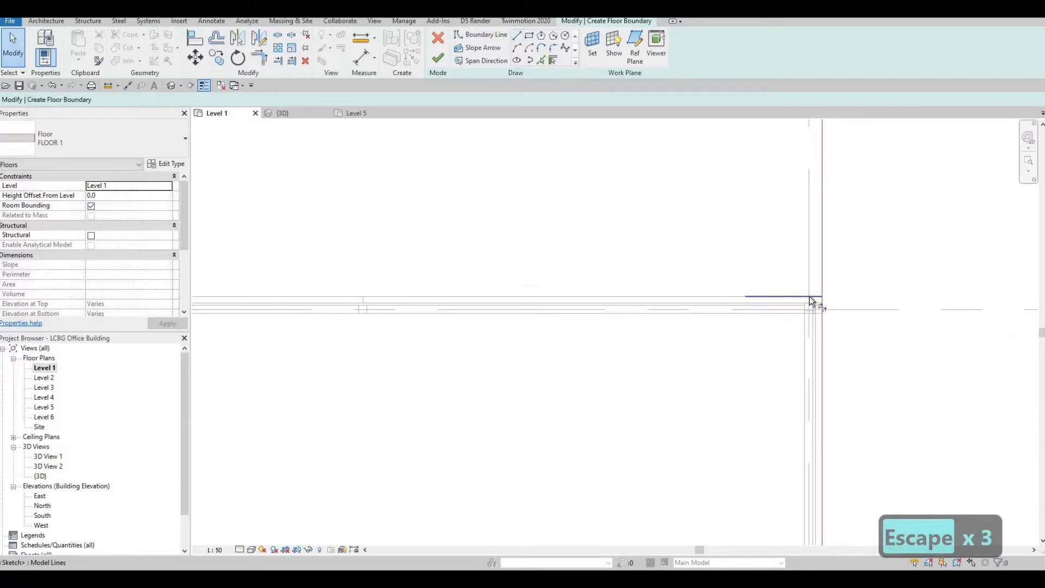
Trim the east boundary to a corner with the short line along the northeast Open Office's north wall, keeping the part south of it.
{"action": "key", "text": "t"}
{"action": "key", "text": "r"}
{"action": "left_click", "coordinate": [821, 314]}
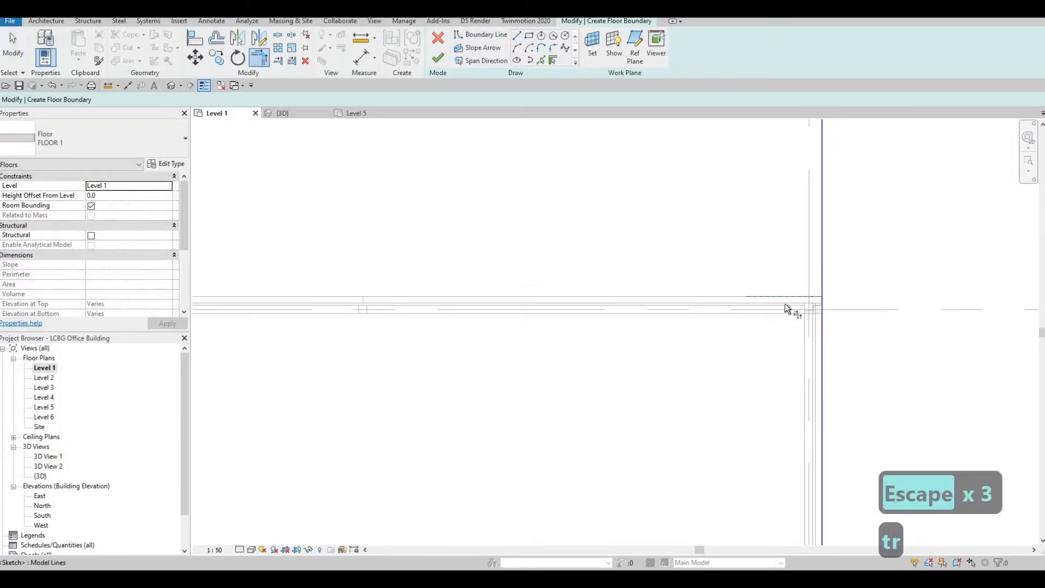
{"action": "left_click", "coordinate": [763, 297]}
Extend the line along the Open Office's north wall and the line beside Office 1 to meet at the inner corner.
{"action": "scroll", "coordinate": [763, 295], "scroll_direction": "down", "scroll_amount": 3}
{"action": "middle_click_drag", "start_coordinate": [462, 267], "coordinate": [777, 377]}
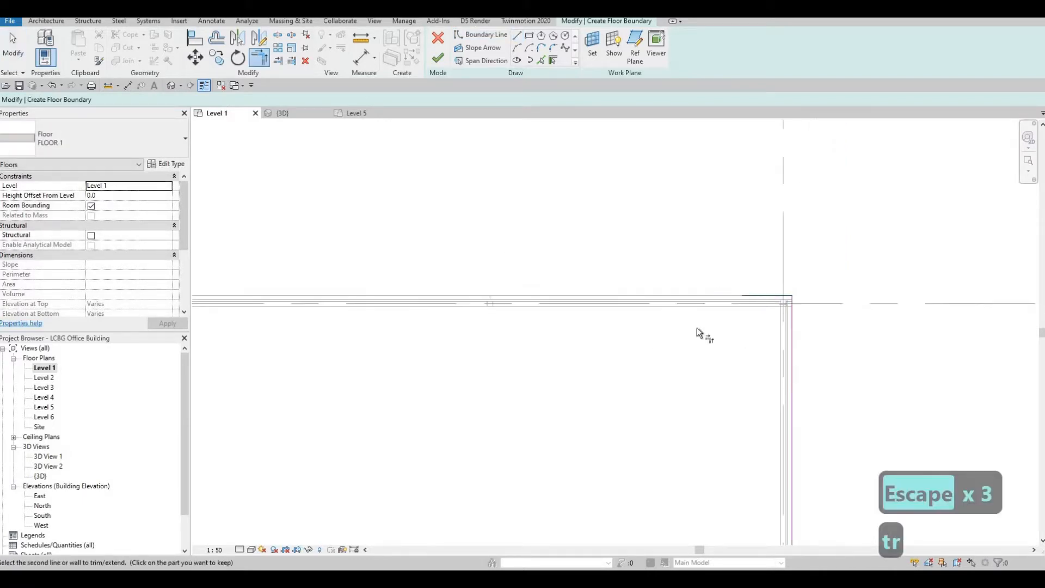
{"action": "scroll", "coordinate": [697, 328], "scroll_direction": "down", "scroll_amount": 5}
{"action": "middle_click_drag", "start_coordinate": [588, 399], "coordinate": [609, 427]}
{"action": "scroll", "coordinate": [558, 225], "scroll_direction": "down", "scroll_amount": 1}
{"action": "scroll", "coordinate": [556, 221], "scroll_direction": "down", "scroll_amount": 1}
{"action": "middle_click_drag", "start_coordinate": [556, 221], "coordinate": [542, 394]}
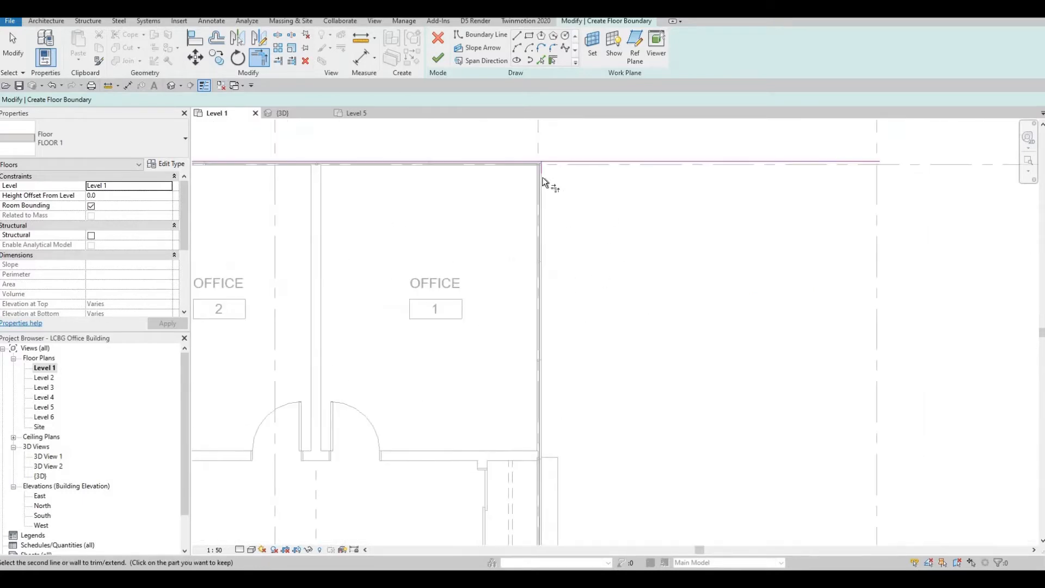
{"action": "left_click", "coordinate": [541, 174]}
Trim the north boundary to a corner with the line along Office 1's east wall, keeping the part over the offices.
{"action": "scroll", "coordinate": [506, 156], "scroll_direction": "up", "scroll_amount": 2}
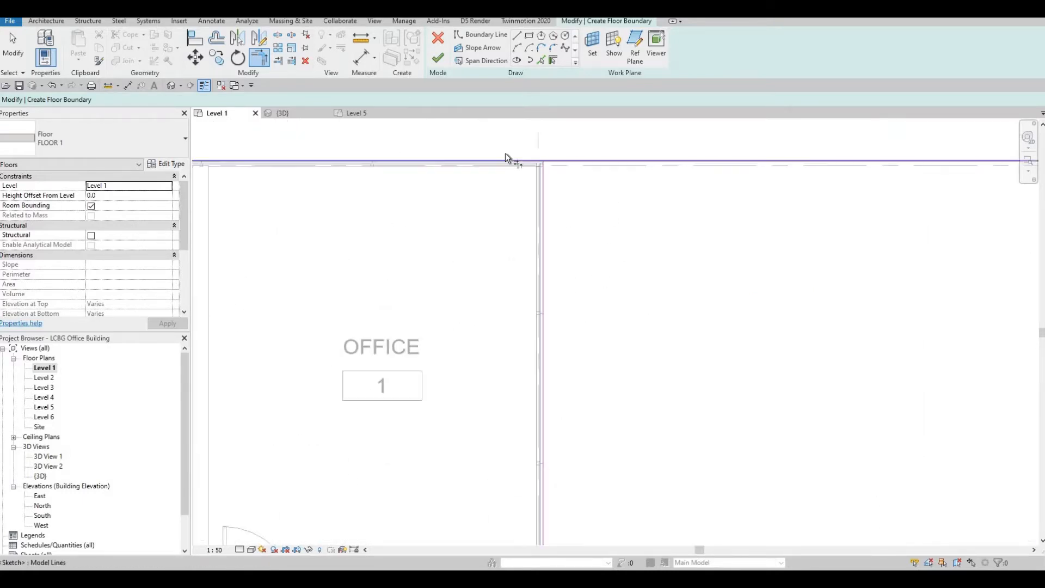
{"action": "left_click", "coordinate": [512, 162]}
{"action": "left_click", "coordinate": [546, 242]}
Trim the south boundary to a corner with the line along Office 33's west wall, keeping the part below the offices.
{"action": "scroll", "coordinate": [434, 432], "scroll_direction": "down", "scroll_amount": 3}
{"action": "middle_click_drag", "start_coordinate": [434, 431], "coordinate": [642, 77]}
{"action": "scroll", "coordinate": [493, 348], "scroll_direction": "down", "scroll_amount": 2}
{"action": "middle_click_drag", "start_coordinate": [492, 348], "coordinate": [571, 70]}
{"action": "middle_click_drag", "start_coordinate": [530, 441], "coordinate": [579, 196]}
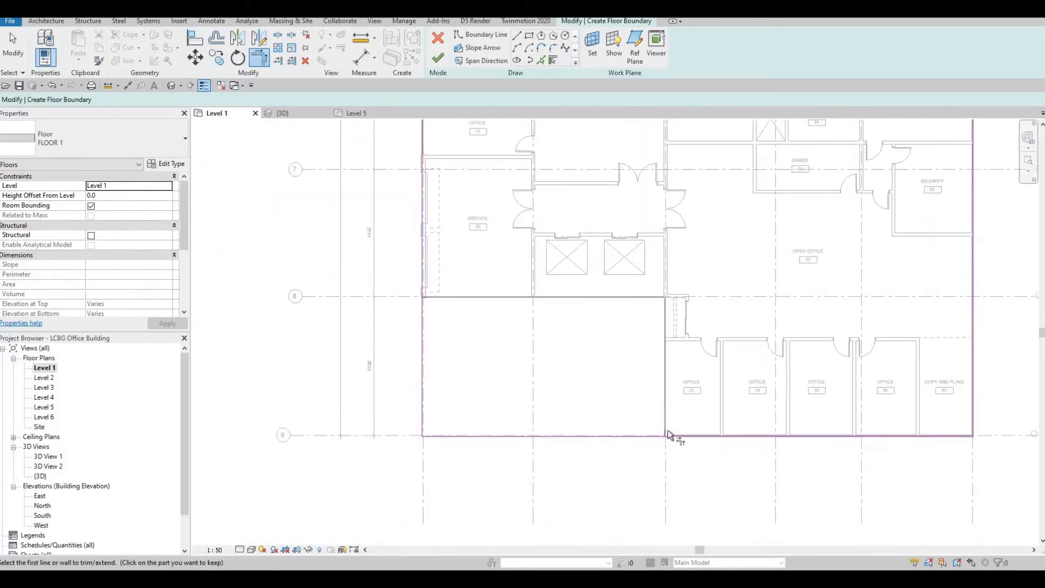
{"action": "scroll", "coordinate": [670, 433], "scroll_direction": "up", "scroll_amount": 2}
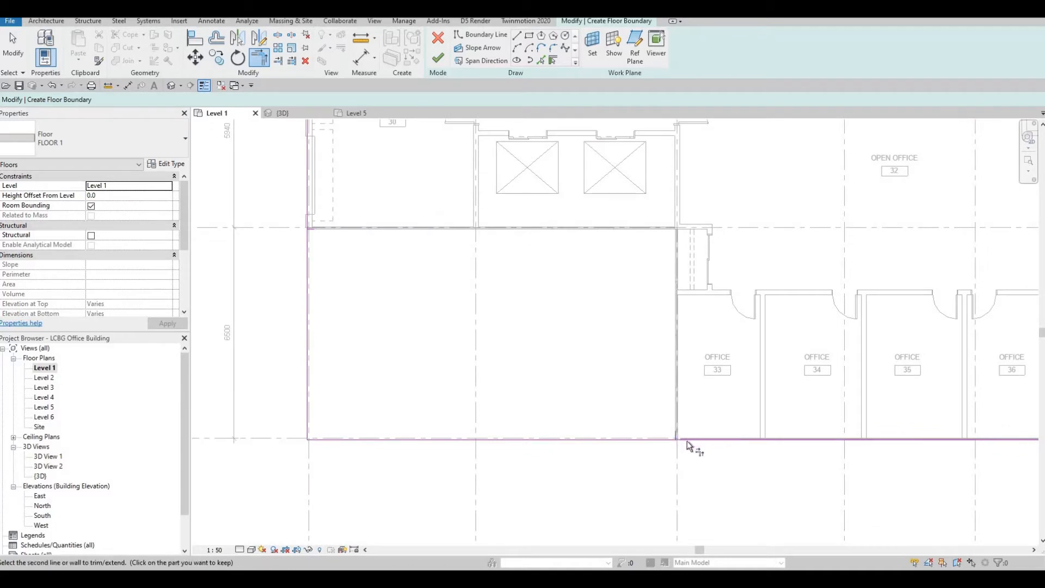
{"action": "scroll", "coordinate": [689, 438], "scroll_direction": "up", "scroll_amount": 3}
{"action": "left_click", "coordinate": [667, 437]}
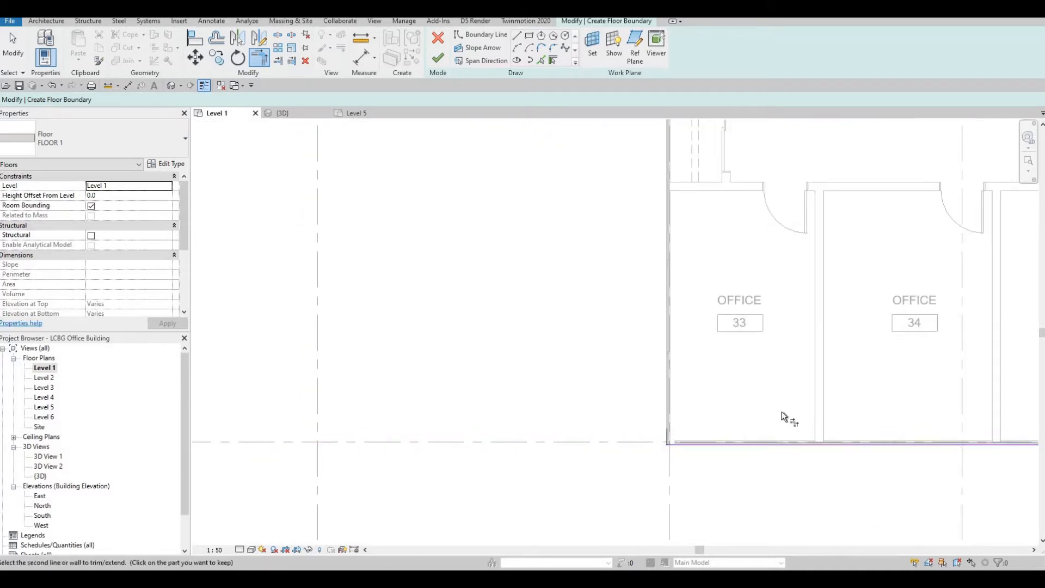
Trim the line beside Office 33, the Service room's south line and the west boundary into connected corners near grid 8.
{"action": "middle_click_drag", "start_coordinate": [800, 158], "coordinate": [683, 328]}
{"action": "scroll", "coordinate": [684, 328], "scroll_direction": "down", "scroll_amount": 3}
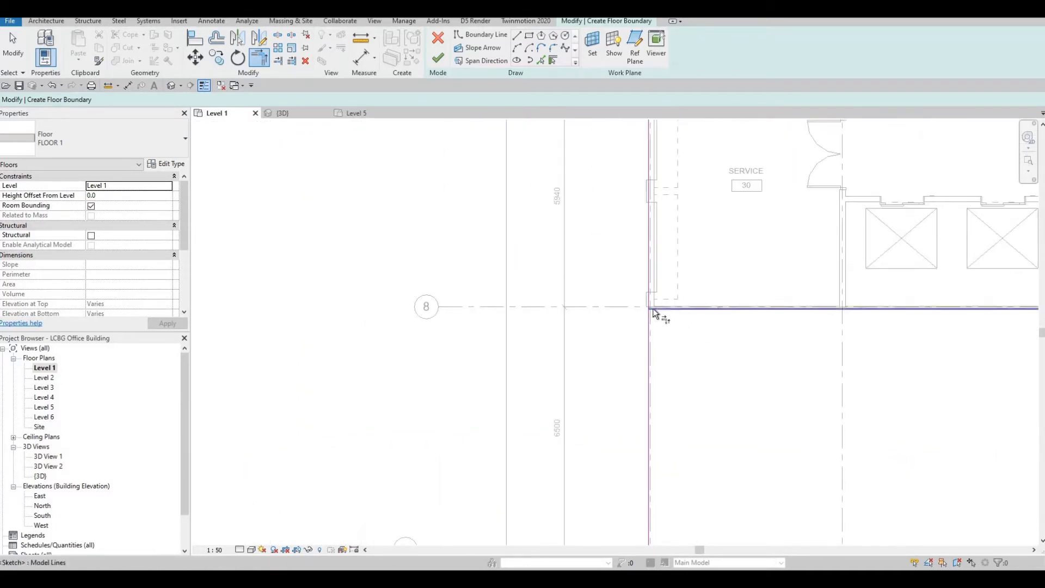
{"action": "left_click", "coordinate": [648, 298]}
Finish the boundary sketch to create the FLOOR 1 floor on Level 1.
{"action": "scroll", "coordinate": [660, 338], "scroll_direction": "down", "scroll_amount": 3}
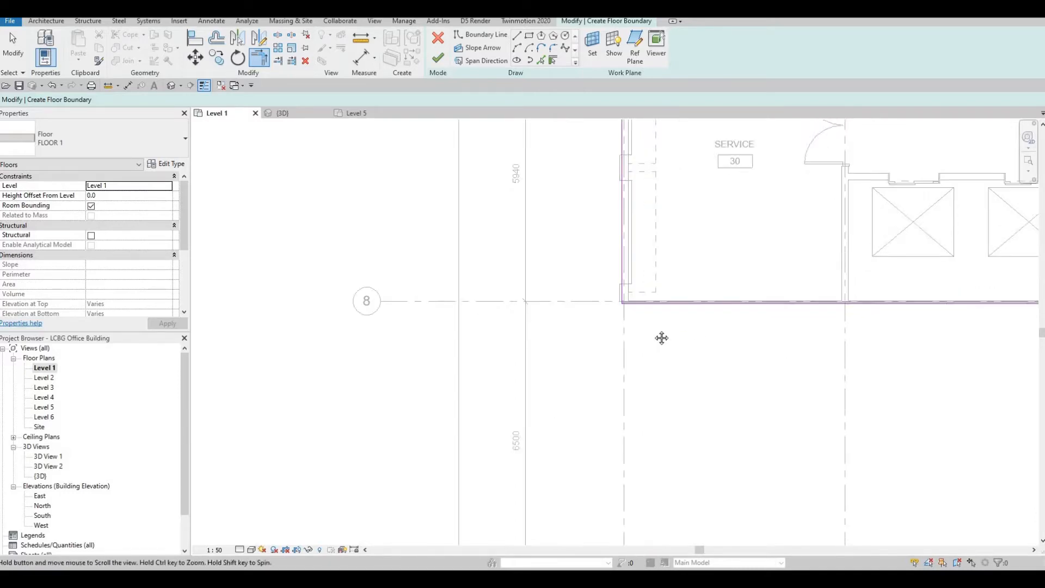
{"action": "middle_click_drag", "start_coordinate": [435, 184], "coordinate": [314, 172]}
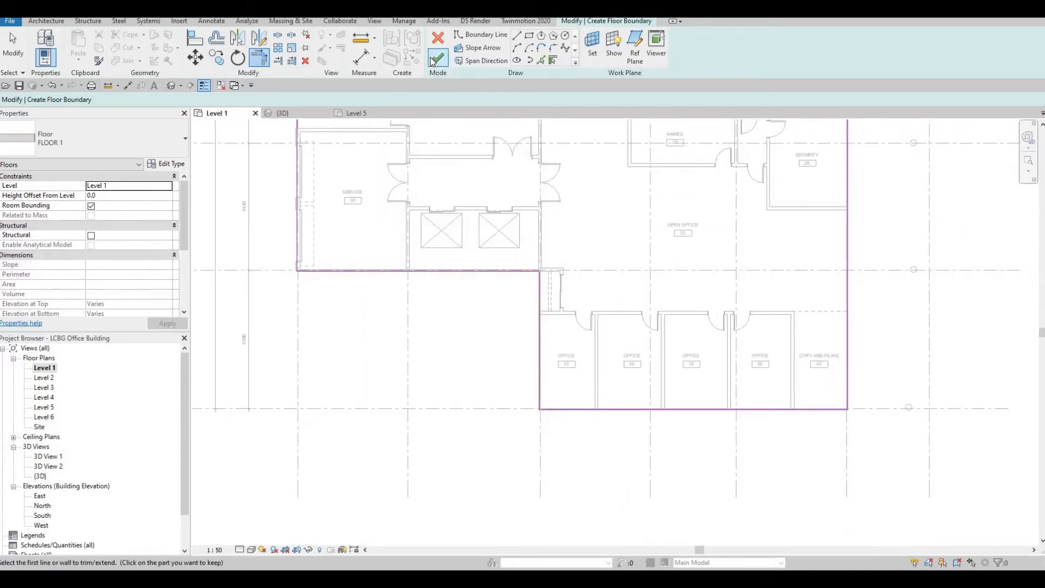
{"action": "left_click", "coordinate": [434, 60]}
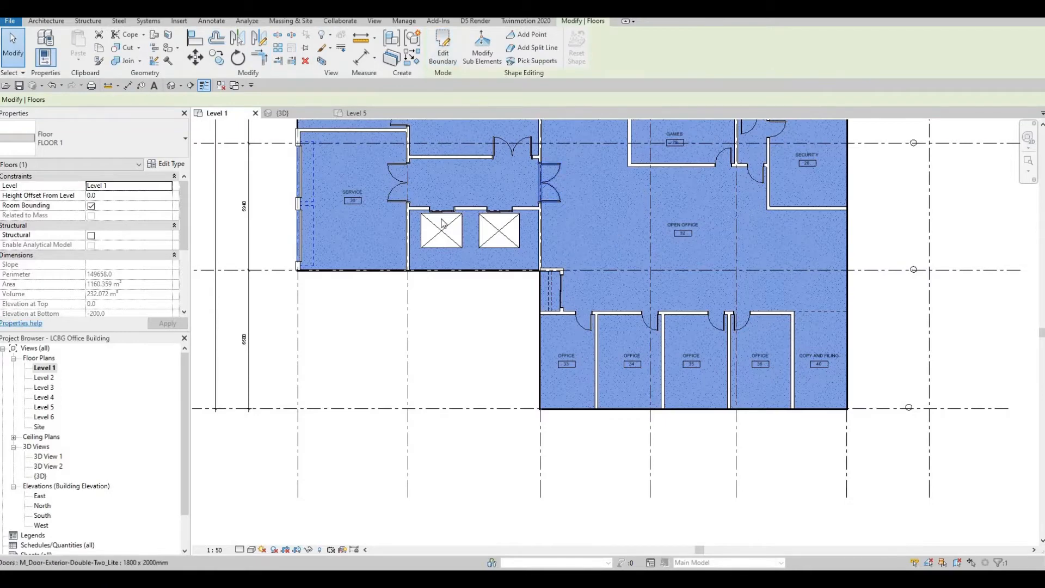
Examine the base of the building in the 3D view to check the new floor's edge against the exterior walls.
{"action": "middle_click_drag", "start_coordinate": [442, 223], "coordinate": [353, 280]}
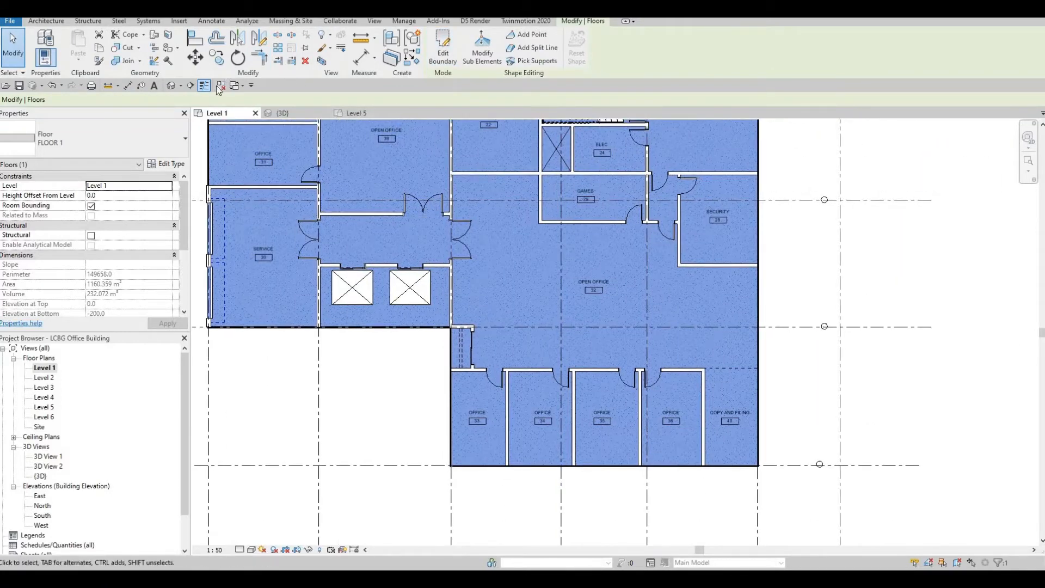
{"action": "left_click", "coordinate": [286, 113]}
{"action": "middle_click_drag", "start_coordinate": [557, 479], "coordinate": [524, 514], "text": "shift"}
{"action": "key", "text": "Escape"}
{"action": "middle_click_drag", "start_coordinate": [527, 447], "coordinate": [527, 362]}
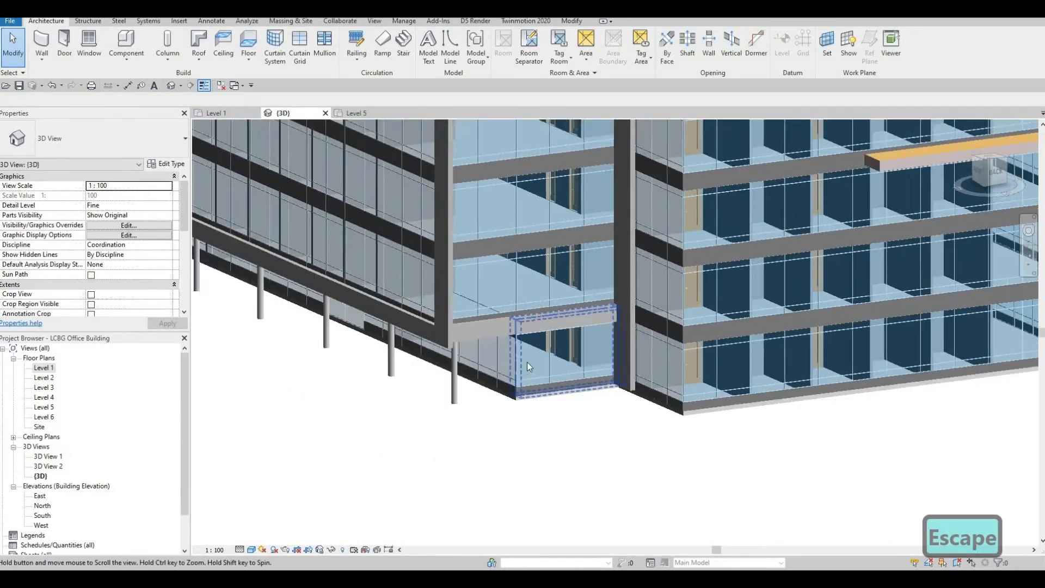
{"action": "scroll", "coordinate": [527, 361], "scroll_direction": "up", "scroll_amount": 2}
{"action": "middle_click_drag", "start_coordinate": [353, 190], "coordinate": [541, 191]}
{"action": "scroll", "coordinate": [541, 190], "scroll_direction": "down", "scroll_amount": 2}
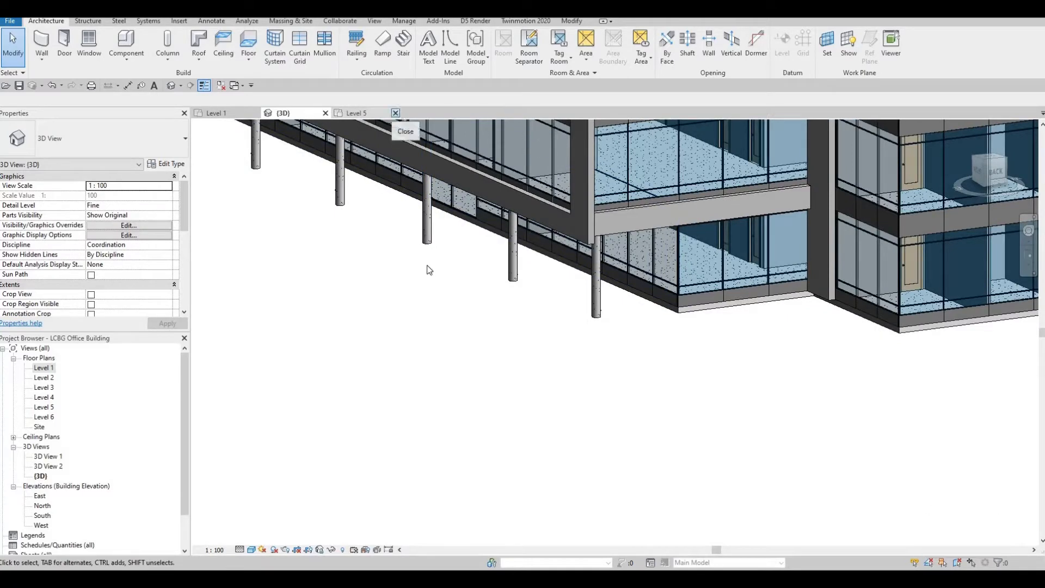
Close the Level 5 view and return to the Level 1 floor plan.
{"action": "left_click", "coordinate": [396, 113]}
{"action": "middle_click_drag", "start_coordinate": [497, 329], "coordinate": [628, 350], "text": "shift"}
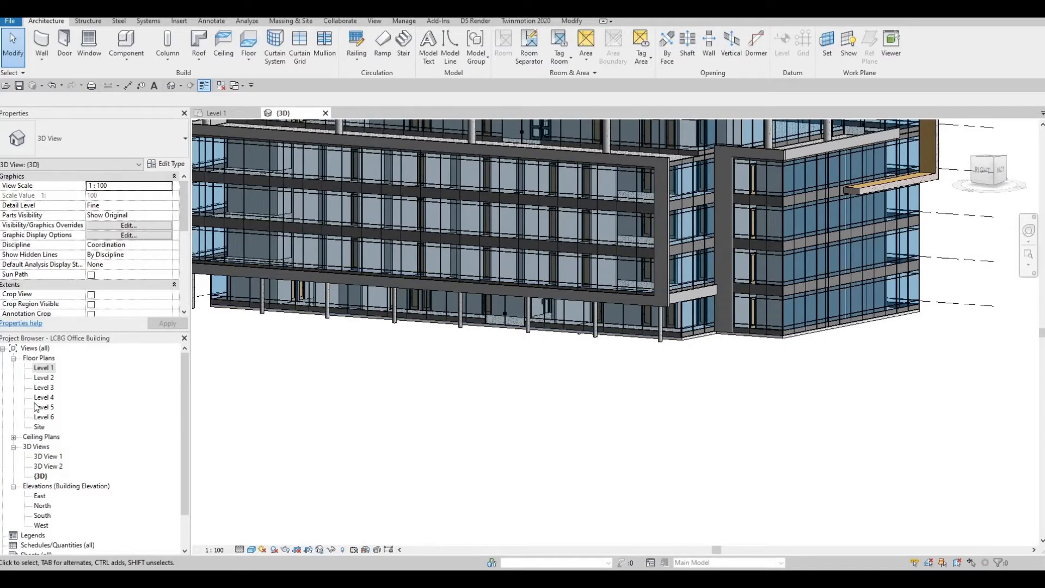
{"action": "double_click", "coordinate": [46, 369]}
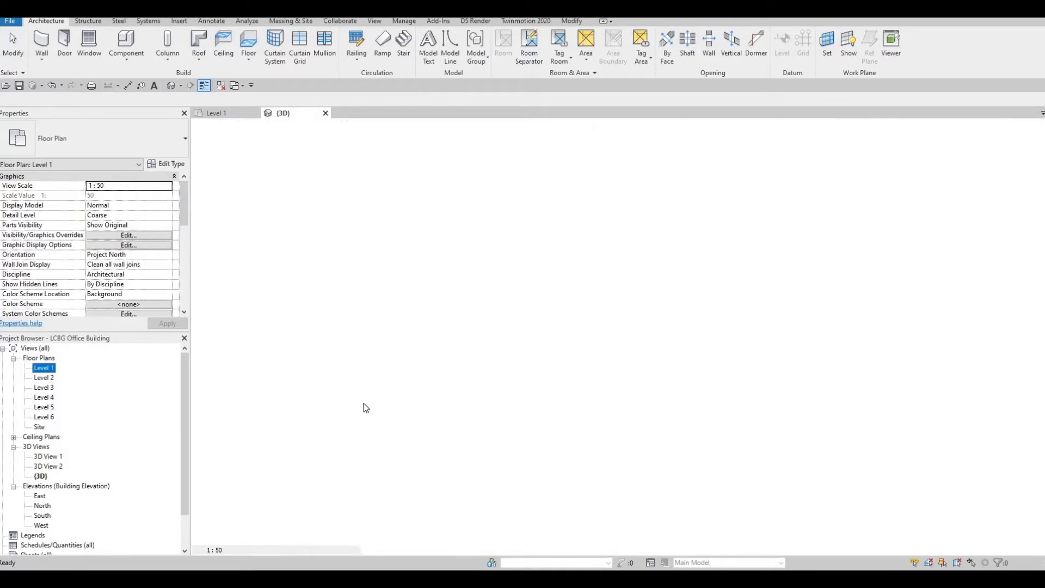
Start a new architectural floor on Level 1 and duplicate the FLOOR 1 type as FLOOR 2.
{"action": "scroll", "coordinate": [376, 416], "scroll_direction": "down", "scroll_amount": 4}
{"action": "scroll", "coordinate": [371, 433], "scroll_direction": "down", "scroll_amount": 2}
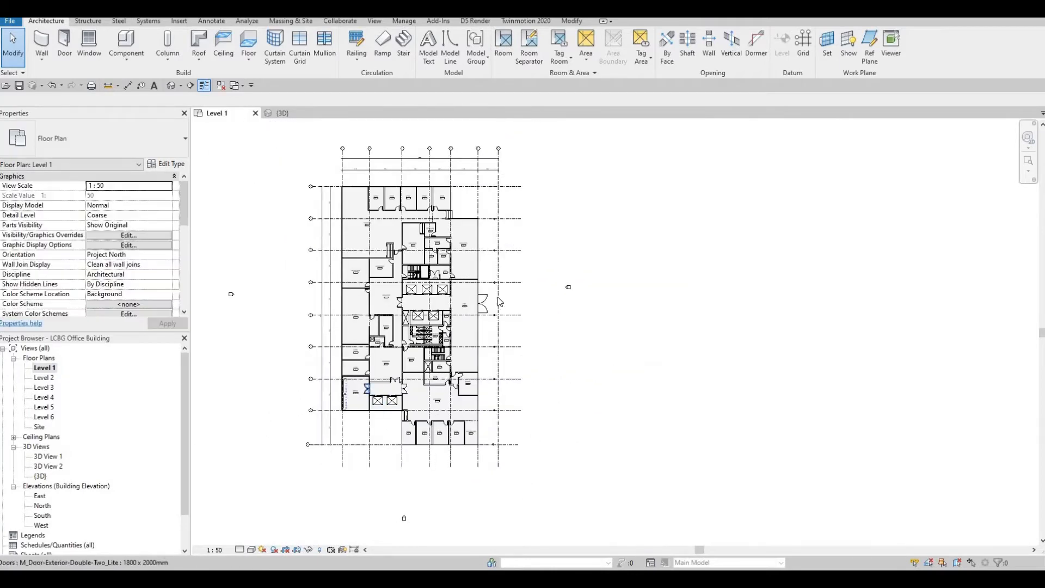
{"action": "scroll", "coordinate": [495, 265], "scroll_direction": "up", "scroll_amount": 5}
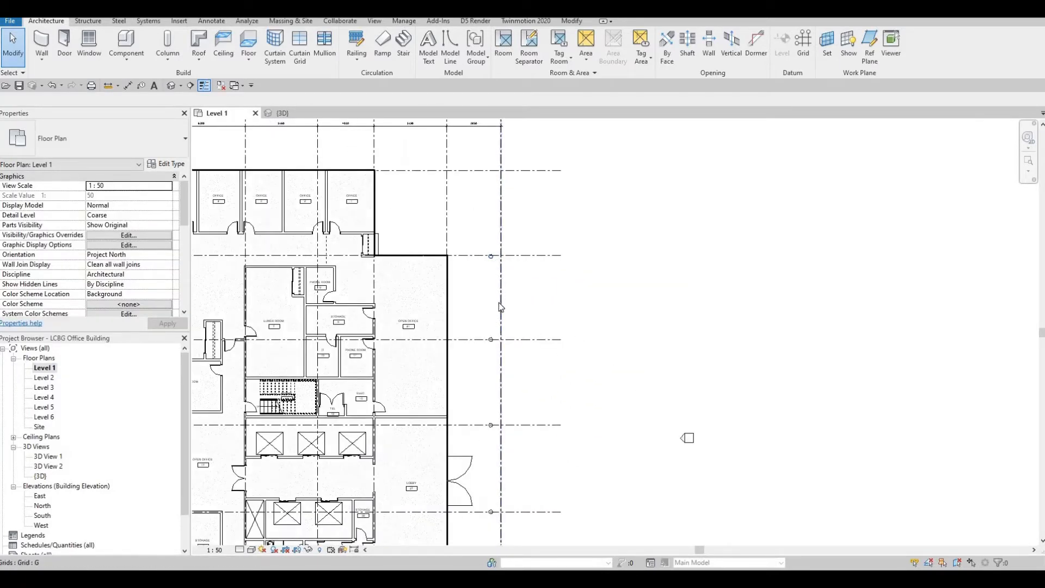
{"action": "scroll", "coordinate": [476, 224], "scroll_direction": "down", "scroll_amount": 2}
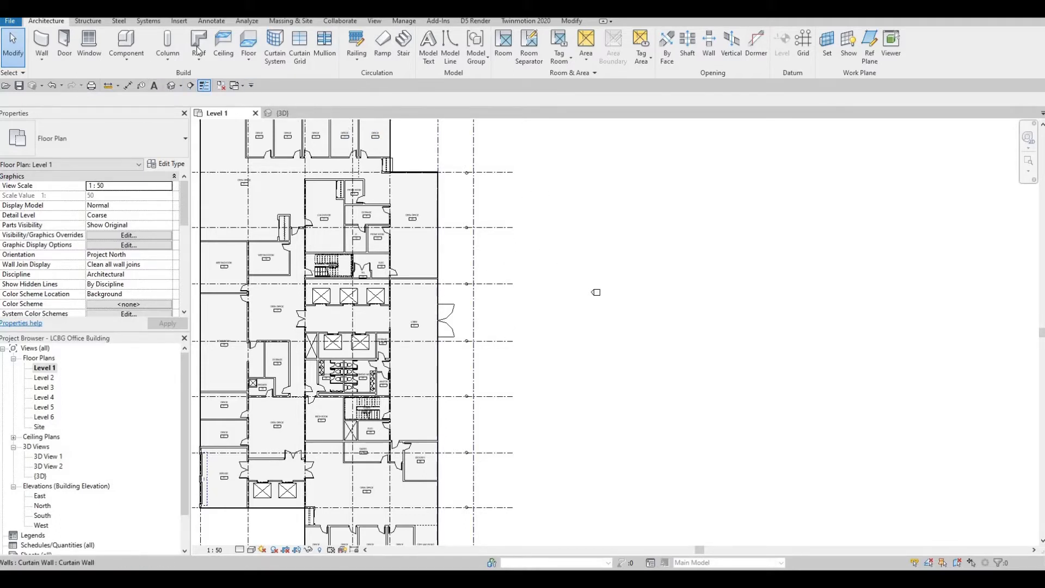
{"action": "left_click", "coordinate": [250, 59]}
{"action": "left_click", "coordinate": [272, 79]}
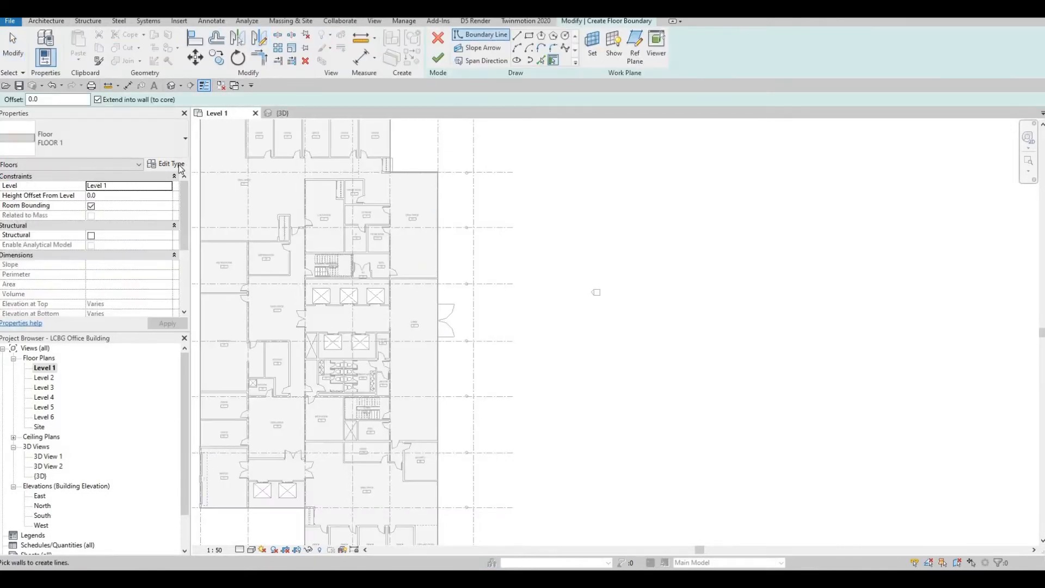
{"action": "left_click", "coordinate": [179, 165]}
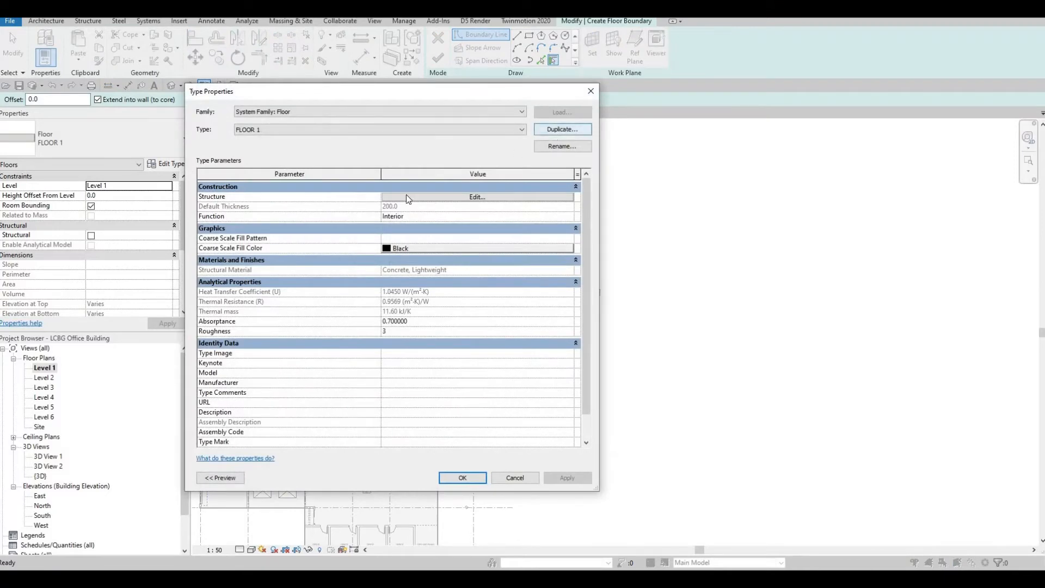
{"action": "left_click", "coordinate": [563, 129]}
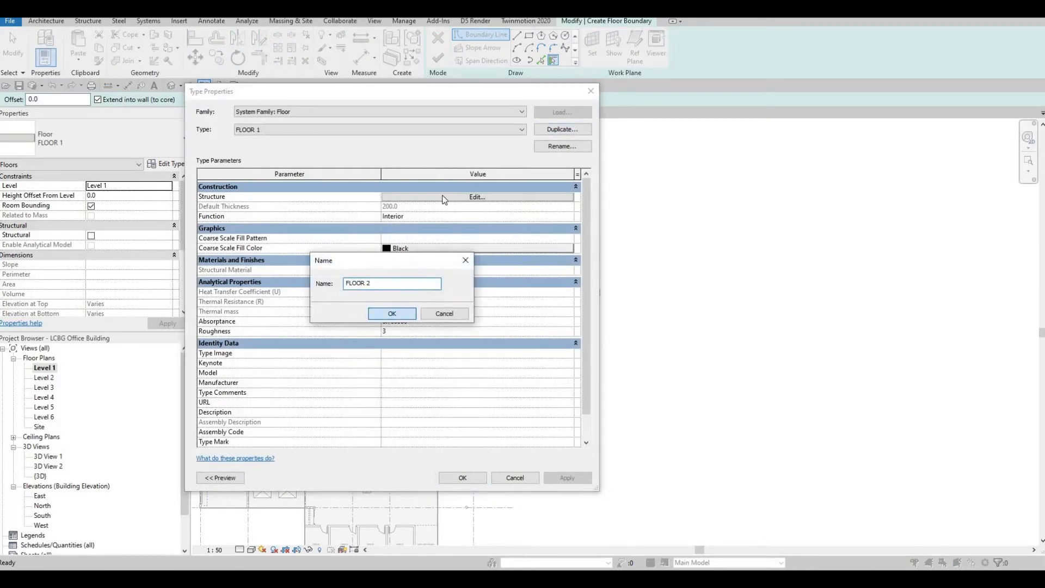
{"action": "key", "text": "Return"}
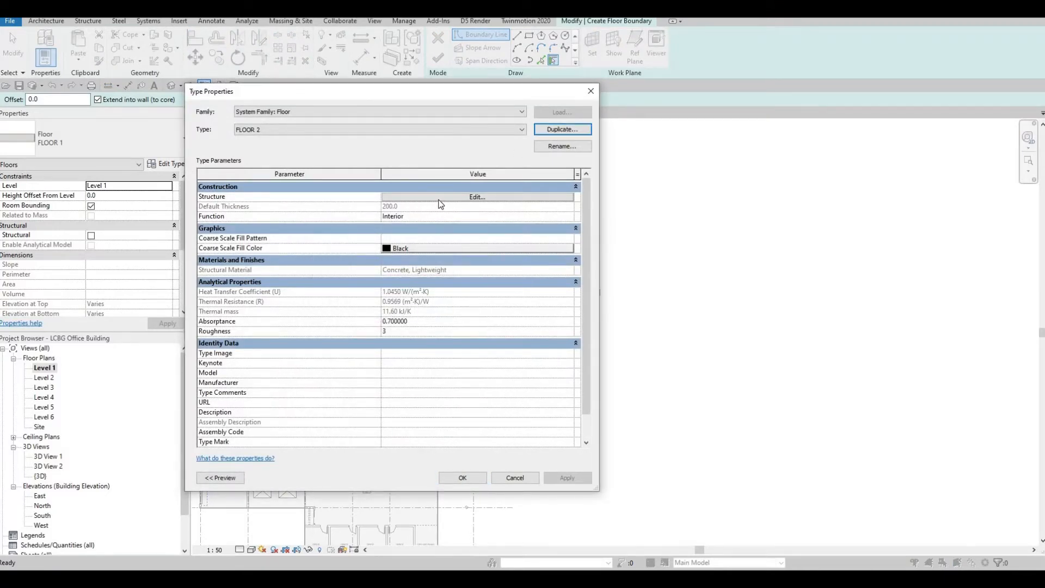
Set the structure layer material of FLOOR 2 to Concrete Masonry Units and apply the type.
{"action": "left_click", "coordinate": [419, 197]}
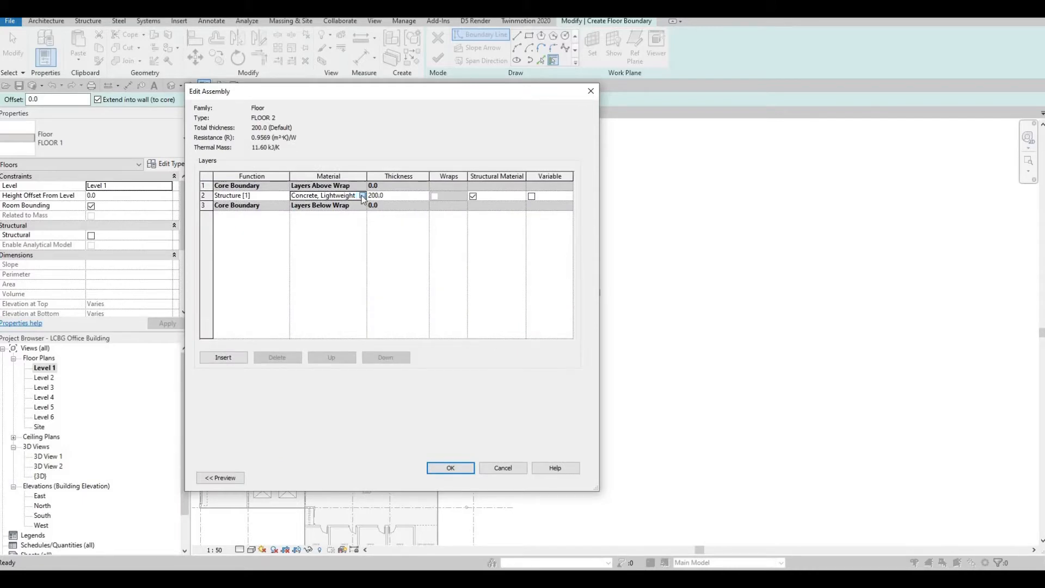
{"action": "left_click", "coordinate": [363, 196]}
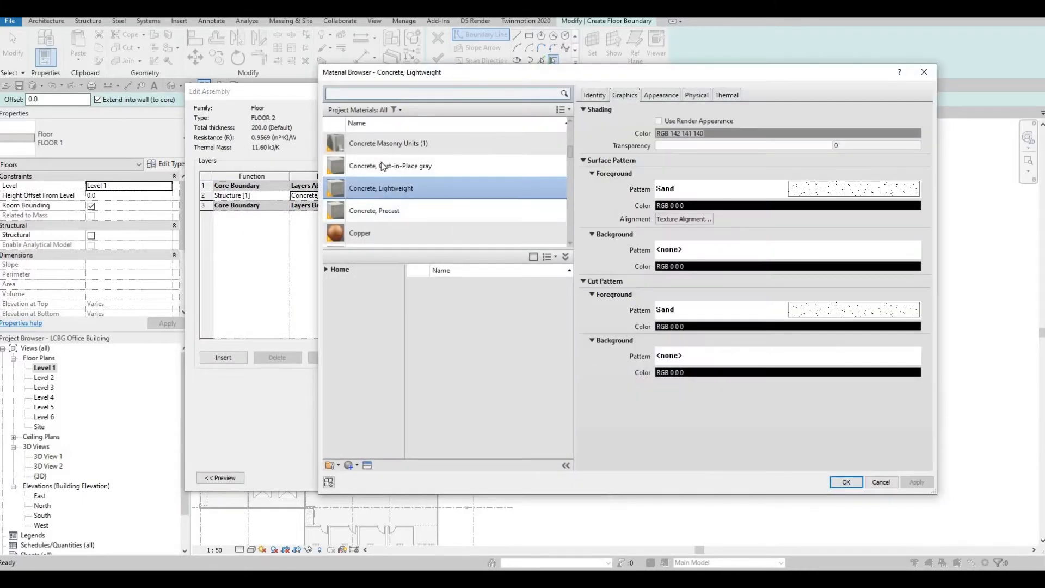
{"action": "left_click", "coordinate": [383, 166]}
{"action": "scroll", "coordinate": [406, 150], "scroll_direction": "up", "scroll_amount": 1}
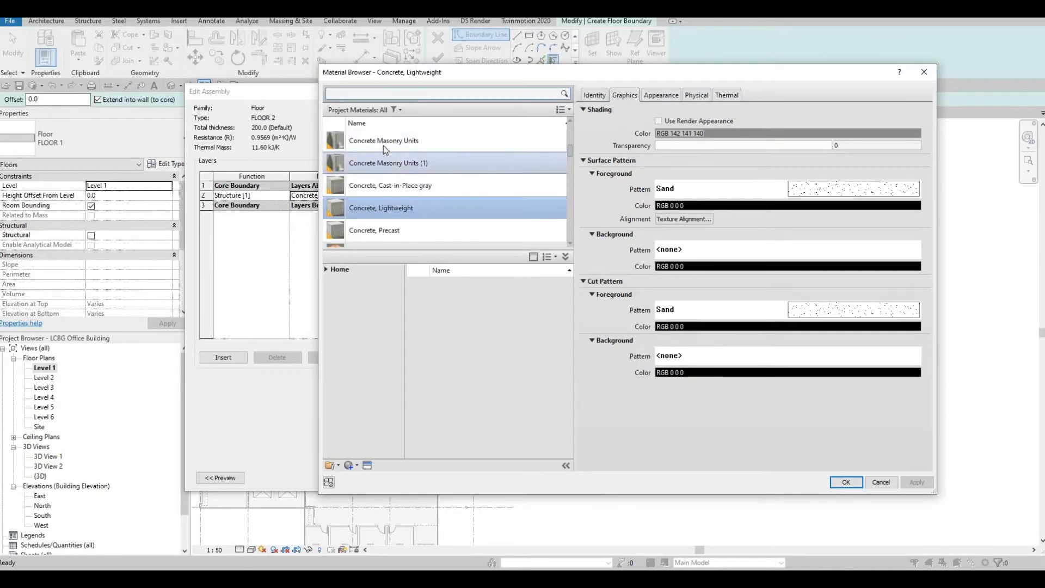
{"action": "left_click", "coordinate": [383, 143]}
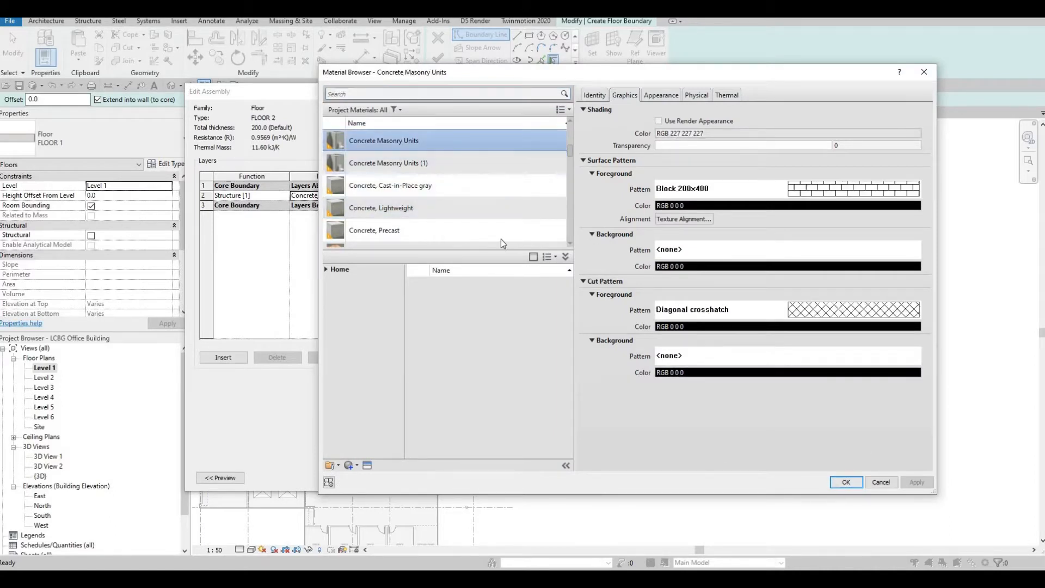
{"action": "scroll", "coordinate": [441, 185], "scroll_direction": "down", "scroll_amount": 1}
{"action": "scroll", "coordinate": [447, 197], "scroll_direction": "up", "scroll_amount": 3}
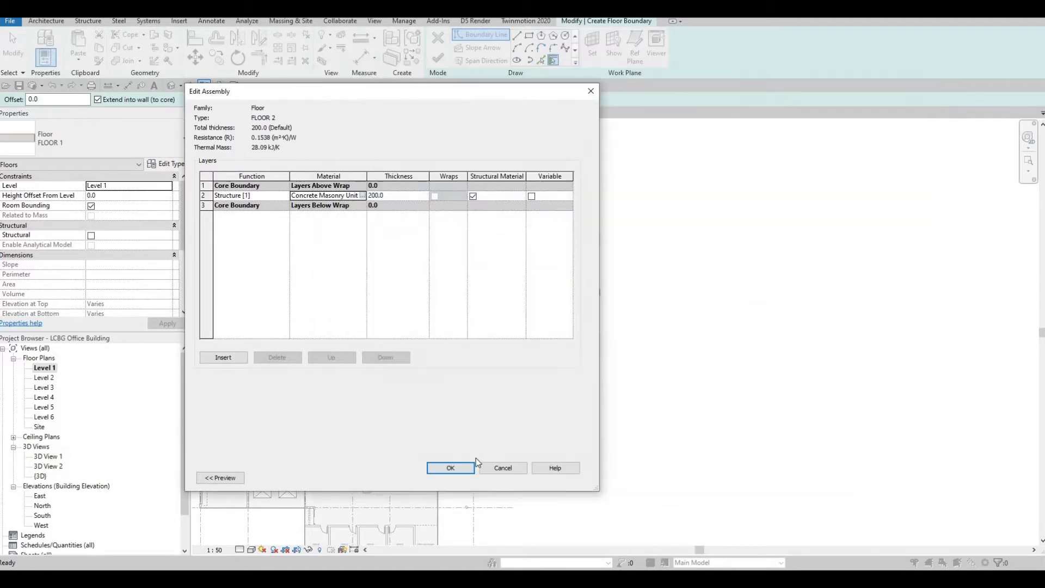
{"action": "left_click", "coordinate": [450, 468]}
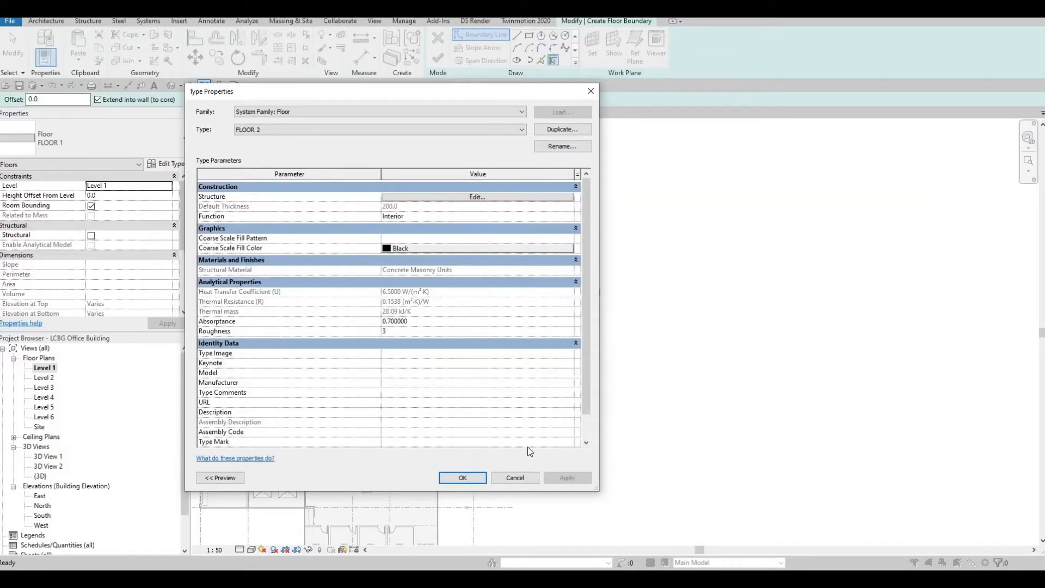
{"action": "left_click", "coordinate": [466, 478]}
Draw a rectangular floor boundary about 39000 by 61000 mm around the whole building, enclosing the grid lines.
{"action": "middle_click_drag", "start_coordinate": [558, 378], "coordinate": [591, 363]}
{"action": "scroll", "coordinate": [591, 363], "scroll_direction": "down", "scroll_amount": 2}
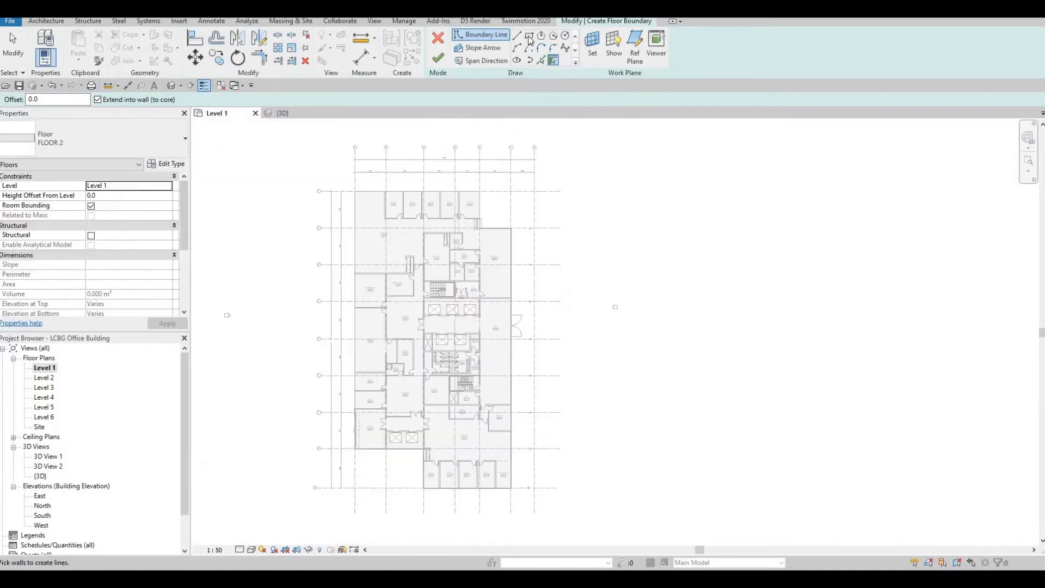
{"action": "scroll", "coordinate": [351, 145], "scroll_direction": "down", "scroll_amount": 2}
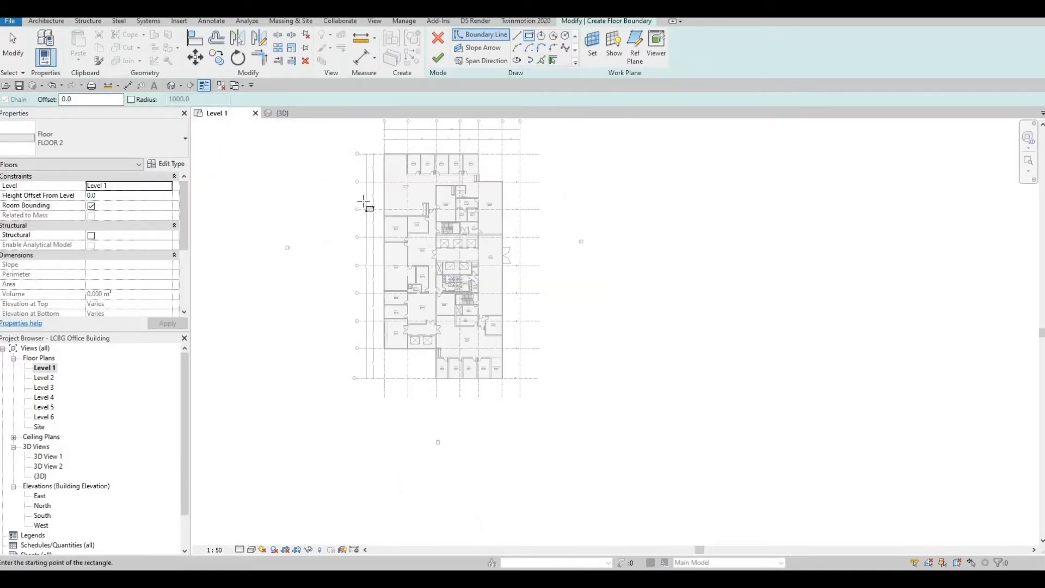
{"action": "middle_click_drag", "start_coordinate": [359, 125], "coordinate": [366, 204]}
{"action": "left_click", "coordinate": [369, 202]}
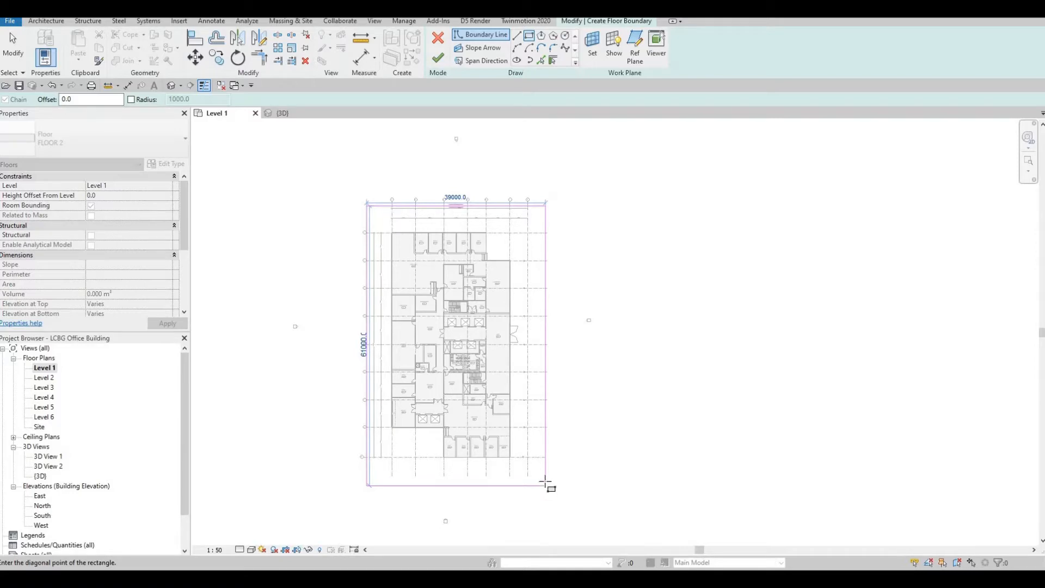
{"action": "left_click", "coordinate": [546, 484]}
{"action": "key", "text": "Escape"}
{"action": "key", "text": "Escape"}
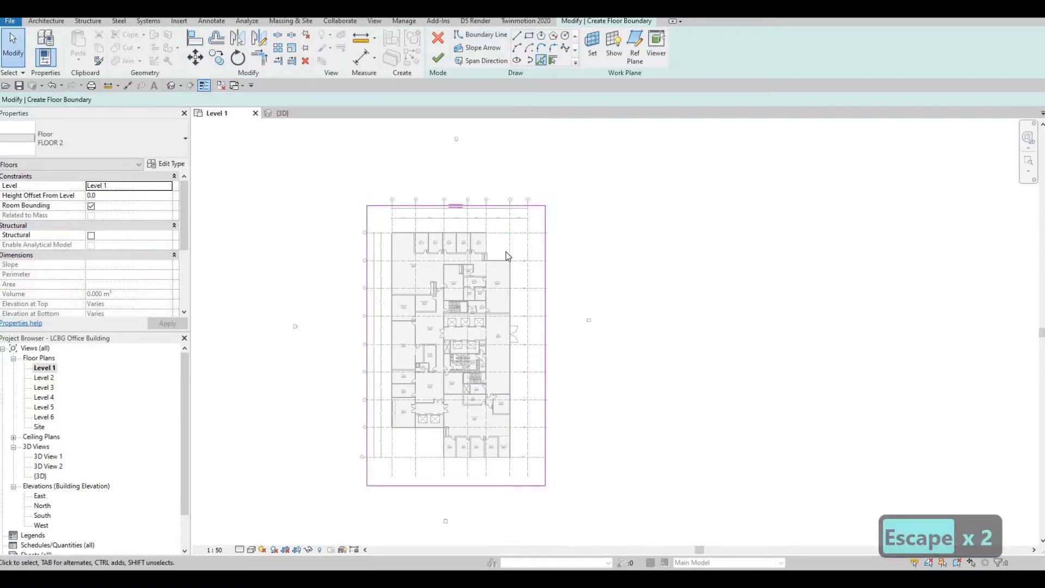
Pick the outer edges of the north and west exterior walls at the corner of Open Office 6 as boundary lines.
{"action": "scroll", "coordinate": [546, 224], "scroll_direction": "up", "scroll_amount": 3}
{"action": "middle_click_drag", "start_coordinate": [546, 224], "coordinate": [567, 210]}
{"action": "scroll", "coordinate": [425, 215], "scroll_direction": "up", "scroll_amount": 7}
{"action": "scroll", "coordinate": [464, 215], "scroll_direction": "down", "scroll_amount": 1}
{"action": "middle_click_drag", "start_coordinate": [463, 215], "coordinate": [727, 203]}
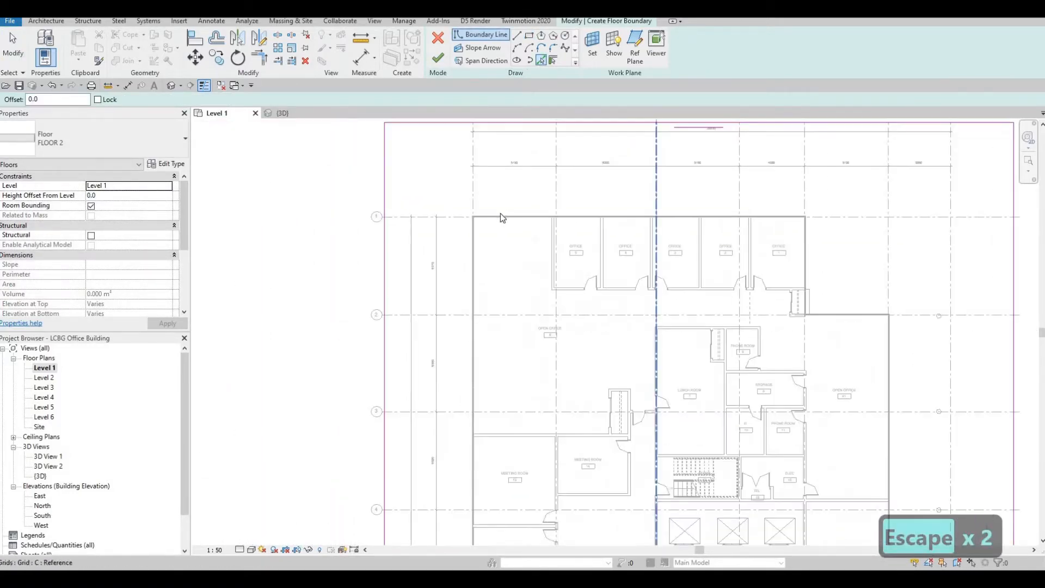
{"action": "scroll", "coordinate": [485, 224], "scroll_direction": "up", "scroll_amount": 6}
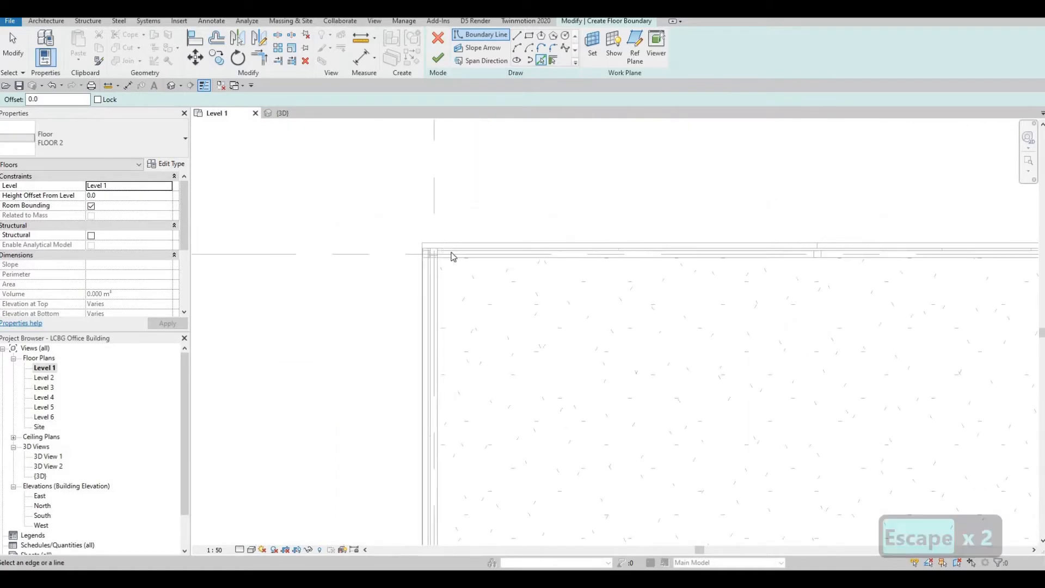
{"action": "left_click", "coordinate": [602, 241]}
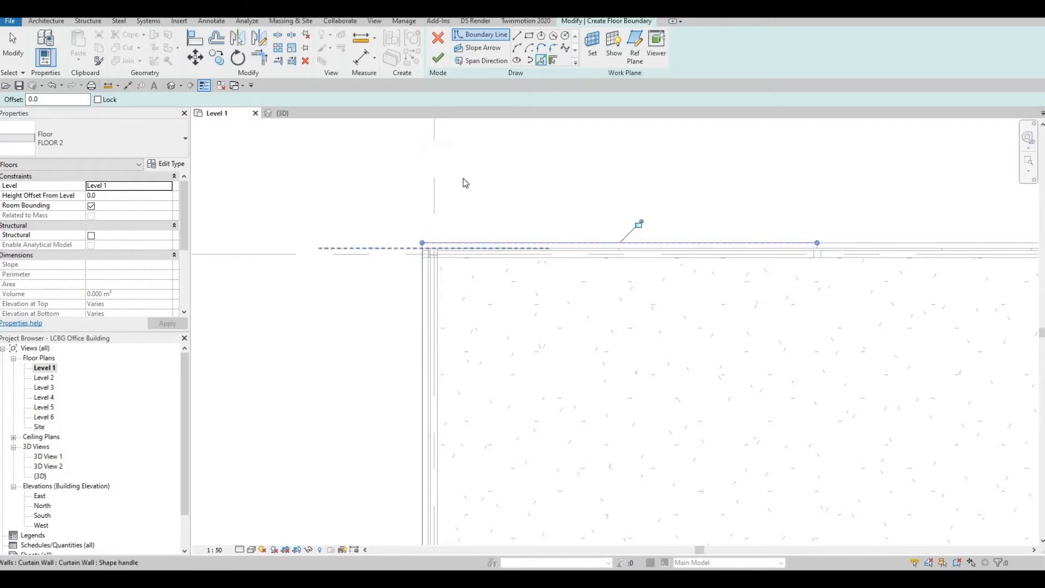
{"action": "scroll", "coordinate": [413, 425], "scroll_direction": "down", "scroll_amount": 1}
{"action": "middle_click_drag", "start_coordinate": [413, 433], "coordinate": [452, 269]}
{"action": "left_click", "coordinate": [461, 275]}
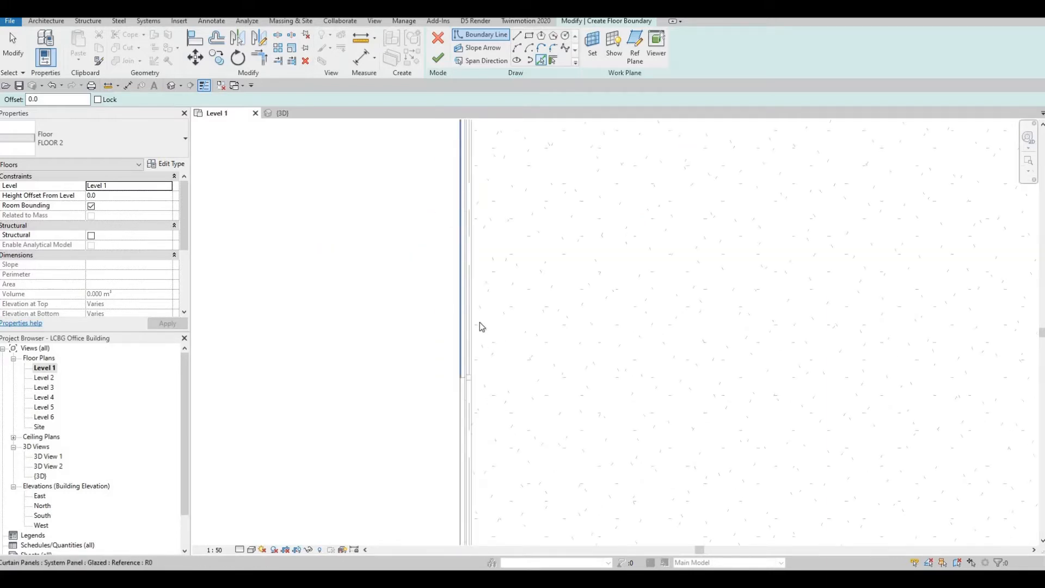
Pick the outer edge of Office 1's east exterior wall as a boundary line.
{"action": "scroll", "coordinate": [696, 327], "scroll_direction": "down", "scroll_amount": 8}
{"action": "scroll", "coordinate": [995, 362], "scroll_direction": "up", "scroll_amount": 1}
{"action": "middle_click_drag", "start_coordinate": [995, 362], "coordinate": [667, 319]}
{"action": "middle_click_drag", "start_coordinate": [930, 221], "coordinate": [644, 221]}
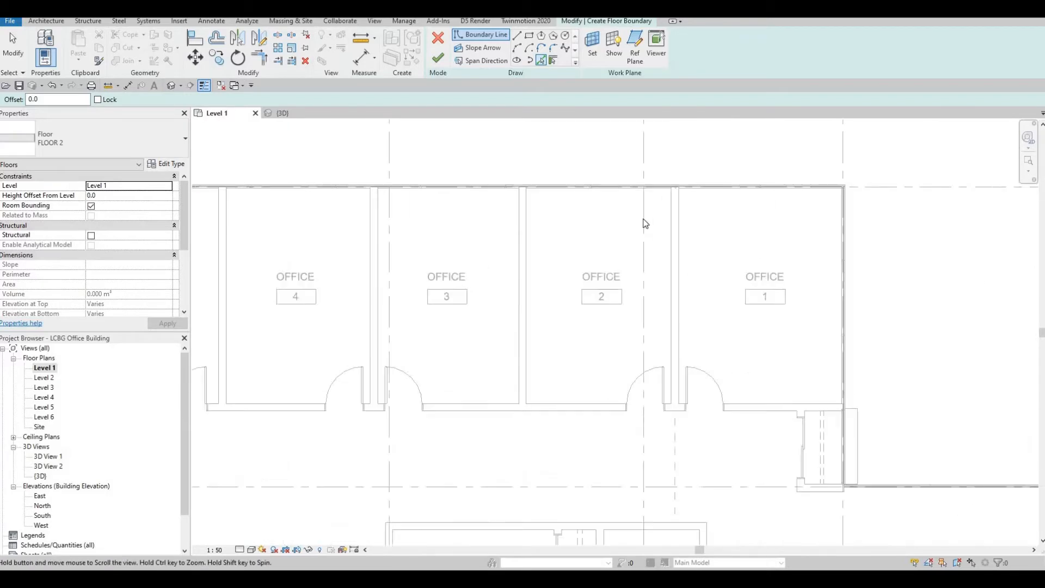
{"action": "middle_click_drag", "start_coordinate": [843, 173], "coordinate": [601, 125]}
{"action": "scroll", "coordinate": [601, 141], "scroll_direction": "down", "scroll_amount": 1}
{"action": "scroll", "coordinate": [600, 142], "scroll_direction": "up", "scroll_amount": 9}
{"action": "scroll", "coordinate": [591, 164], "scroll_direction": "up", "scroll_amount": 2}
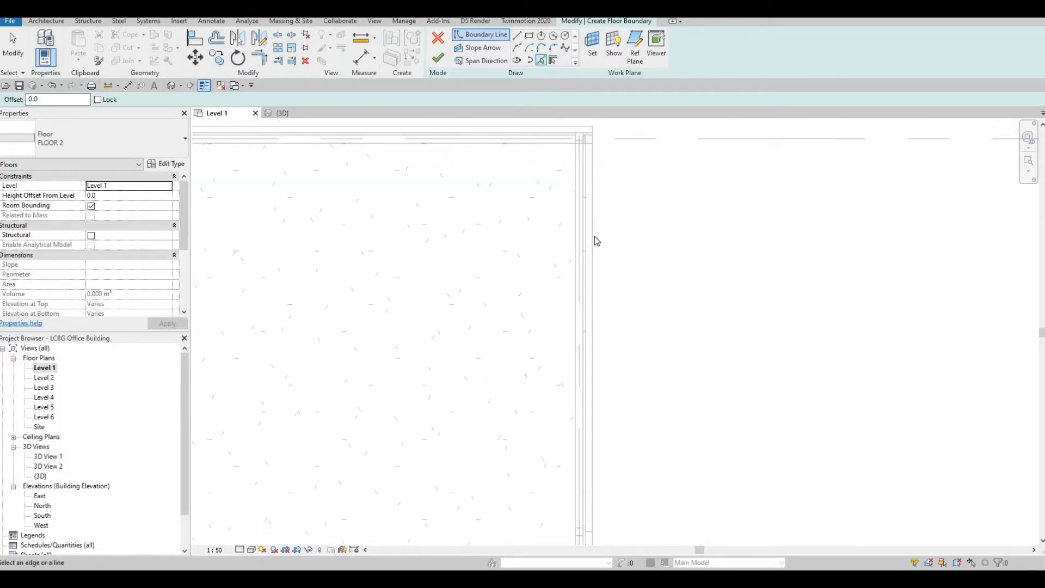
{"action": "middle_click_drag", "start_coordinate": [630, 298], "coordinate": [631, 126]}
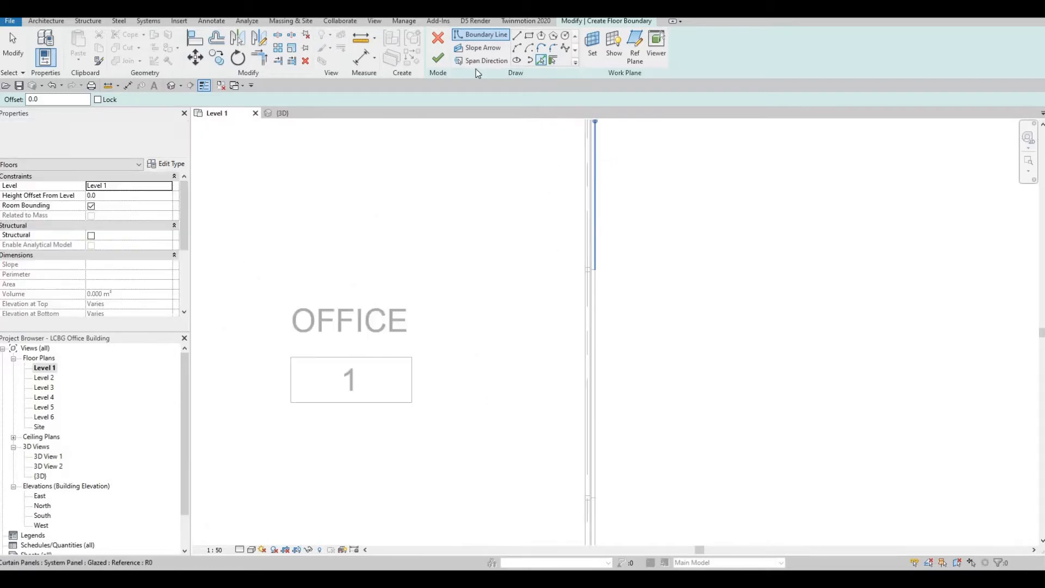
Pick the outer wall edges at the corner near the east end of grid 2 as boundary lines.
{"action": "scroll", "coordinate": [544, 152], "scroll_direction": "down", "scroll_amount": 3}
{"action": "middle_click_drag", "start_coordinate": [935, 380], "coordinate": [819, 238]}
{"action": "scroll", "coordinate": [875, 409], "scroll_direction": "up", "scroll_amount": 3}
{"action": "scroll", "coordinate": [875, 407], "scroll_direction": "up", "scroll_amount": 2}
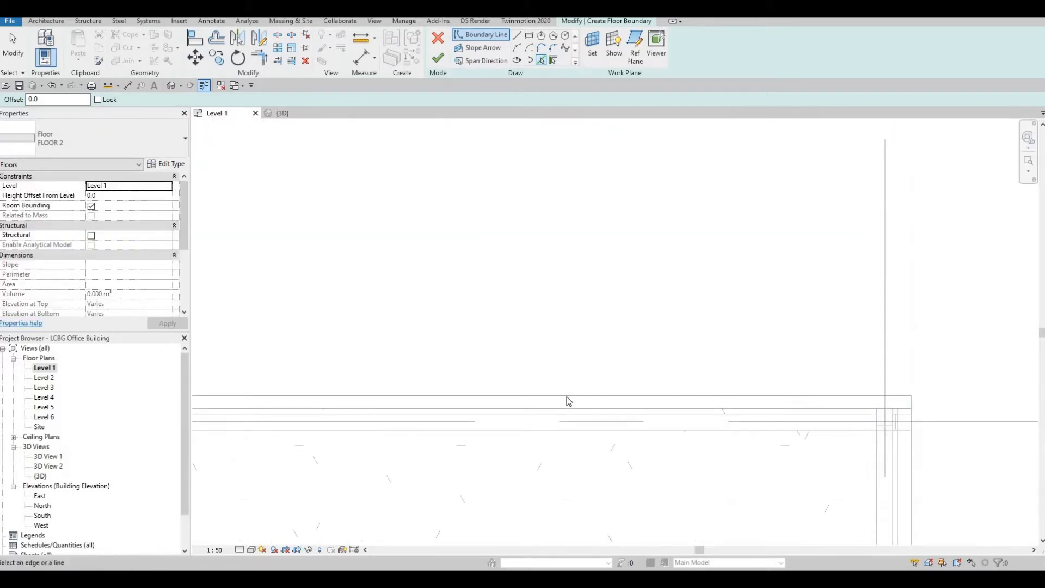
{"action": "left_click", "coordinate": [587, 360]}
Pick the outer edges of the south and east exterior walls at the Copy and Filing room as boundary lines.
{"action": "scroll", "coordinate": [602, 323], "scroll_direction": "down", "scroll_amount": 3}
{"action": "scroll", "coordinate": [639, 191], "scroll_direction": "down", "scroll_amount": 3}
{"action": "middle_click_drag", "start_coordinate": [652, 392], "coordinate": [653, 194]}
{"action": "scroll", "coordinate": [646, 196], "scroll_direction": "down", "scroll_amount": 3}
{"action": "middle_click_drag", "start_coordinate": [612, 416], "coordinate": [629, 211]}
{"action": "scroll", "coordinate": [632, 211], "scroll_direction": "down", "scroll_amount": 2}
{"action": "middle_click_drag", "start_coordinate": [648, 534], "coordinate": [698, 223]}
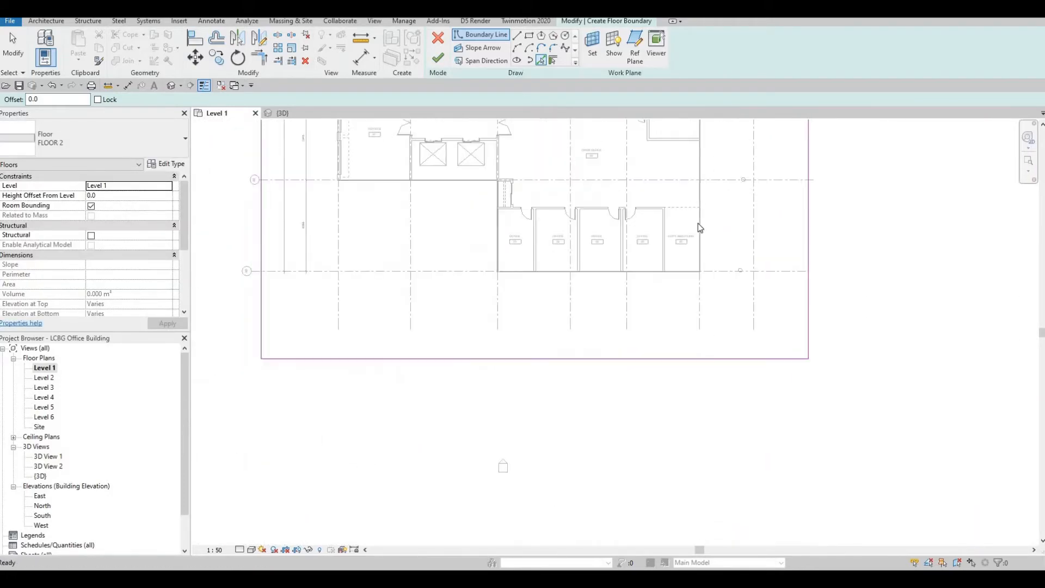
{"action": "scroll", "coordinate": [699, 225], "scroll_direction": "up", "scroll_amount": 3}
{"action": "middle_click_drag", "start_coordinate": [701, 266], "coordinate": [708, 381]}
{"action": "scroll", "coordinate": [709, 383], "scroll_direction": "up", "scroll_amount": 5}
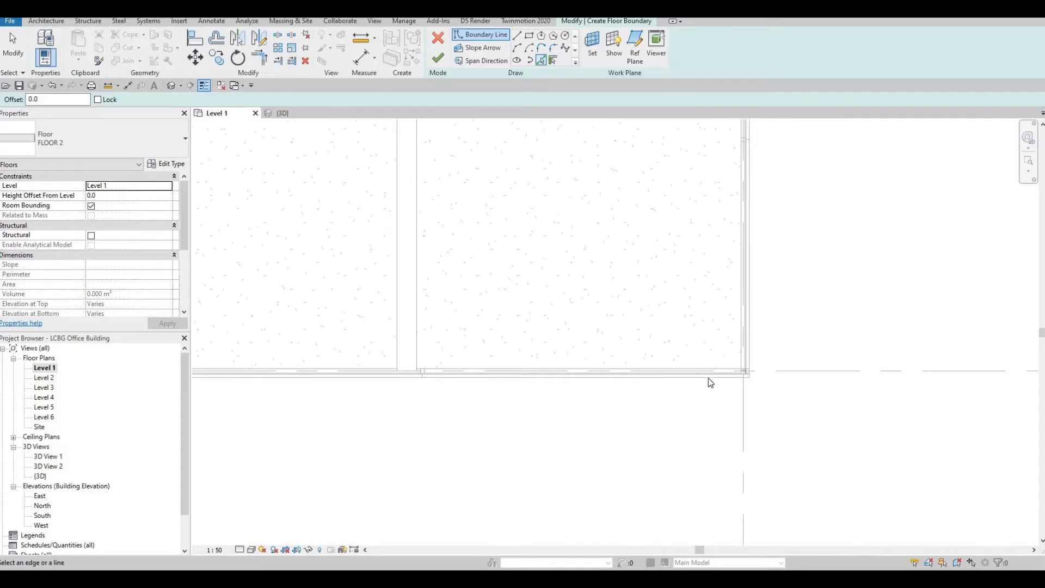
{"action": "left_click", "coordinate": [716, 375]}
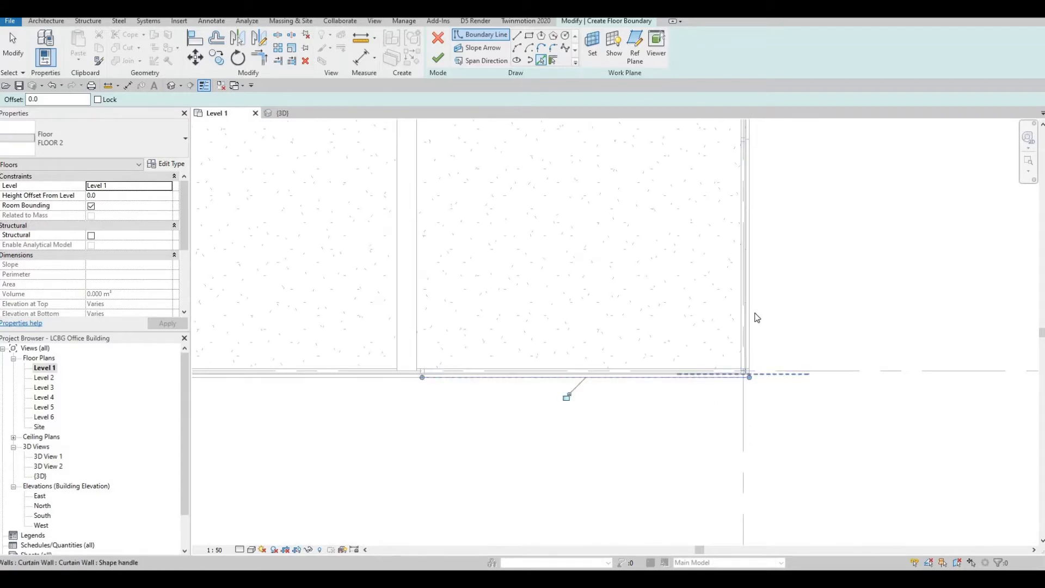
{"action": "left_click", "coordinate": [750, 290]}
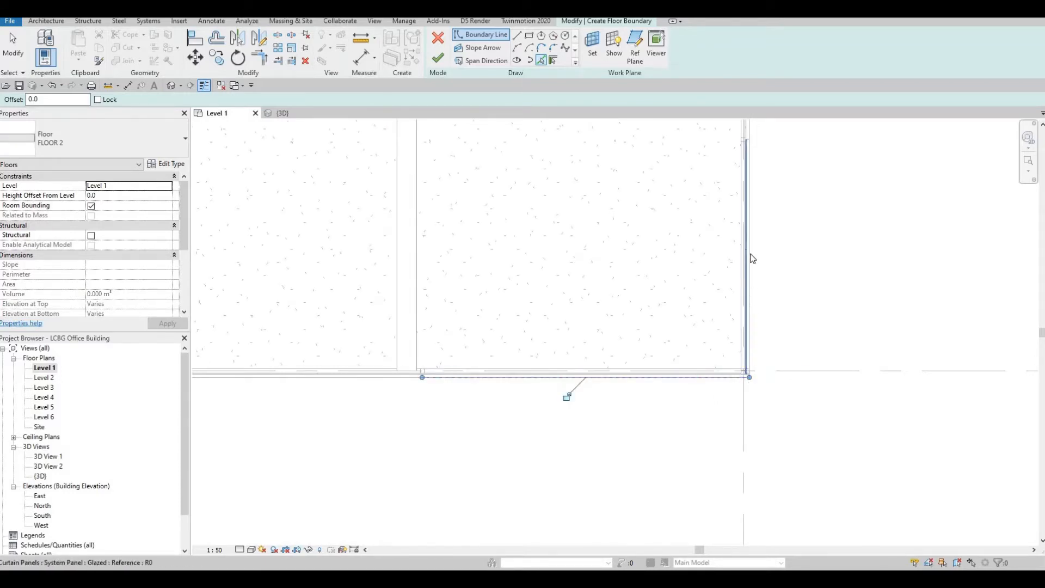
{"action": "scroll", "coordinate": [753, 258], "scroll_direction": "up", "scroll_amount": 3}
{"action": "left_click", "coordinate": [750, 280]}
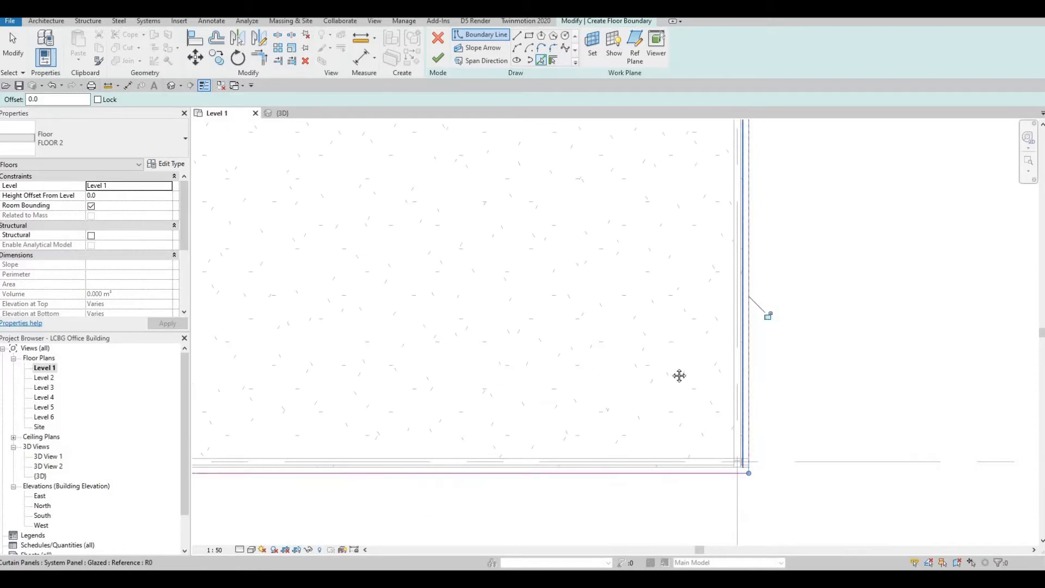
Pick the outer edge of Office 33's west exterior wall as a boundary line.
{"action": "middle_click_drag", "start_coordinate": [680, 375], "coordinate": [762, 354]}
{"action": "scroll", "coordinate": [762, 360], "scroll_direction": "down", "scroll_amount": 4}
{"action": "middle_click_drag", "start_coordinate": [531, 342], "coordinate": [754, 360]}
{"action": "scroll", "coordinate": [754, 360], "scroll_direction": "down", "scroll_amount": 3}
{"action": "middle_click_drag", "start_coordinate": [397, 390], "coordinate": [628, 416]}
{"action": "middle_click_drag", "start_coordinate": [217, 381], "coordinate": [642, 410]}
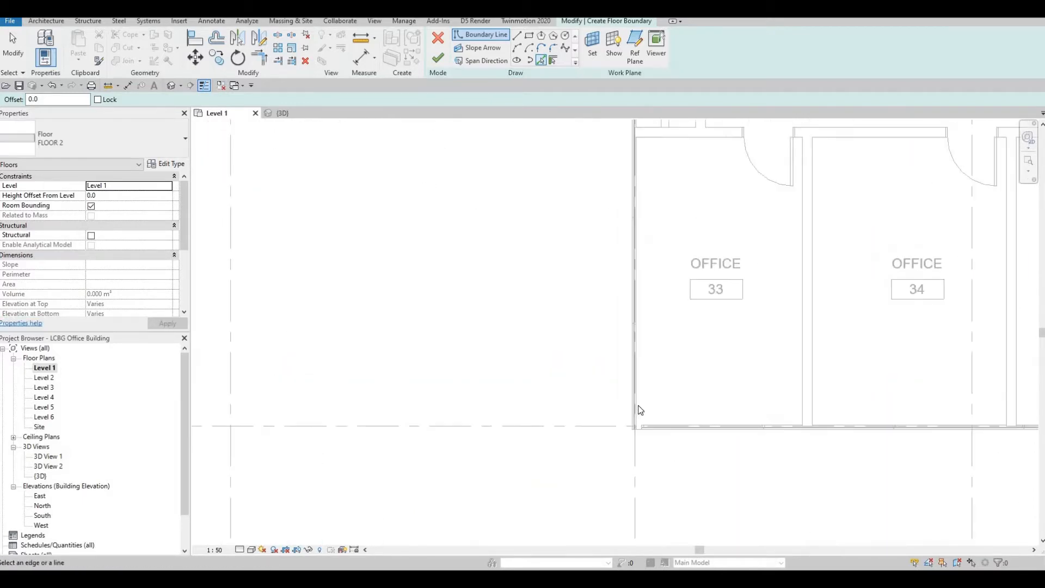
{"action": "scroll", "coordinate": [640, 408], "scroll_direction": "up", "scroll_amount": 4}
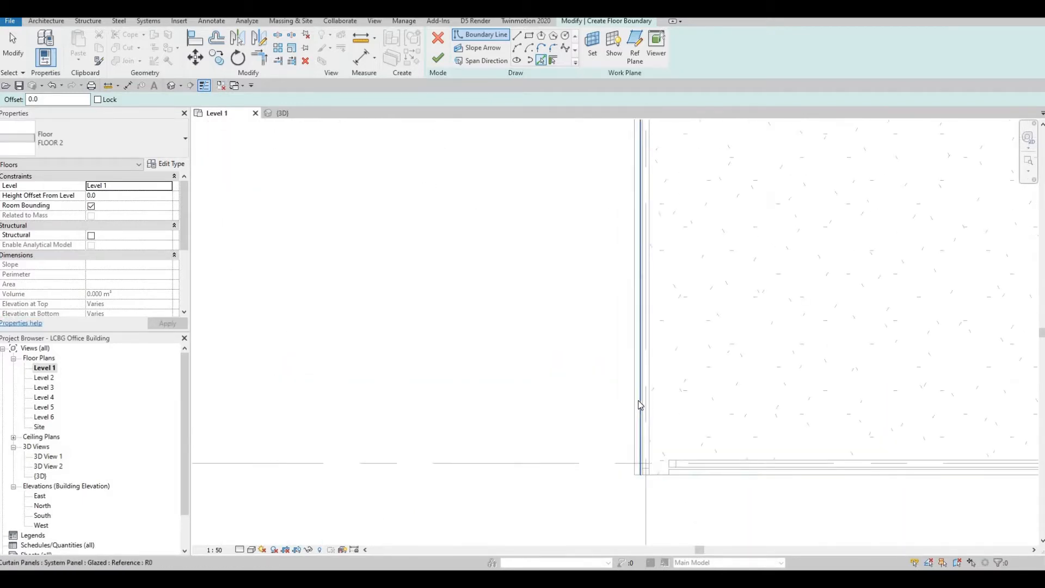
{"action": "middle_click_drag", "start_coordinate": [621, 339], "coordinate": [693, 528]}
{"action": "scroll", "coordinate": [670, 369], "scroll_direction": "down", "scroll_amount": 4}
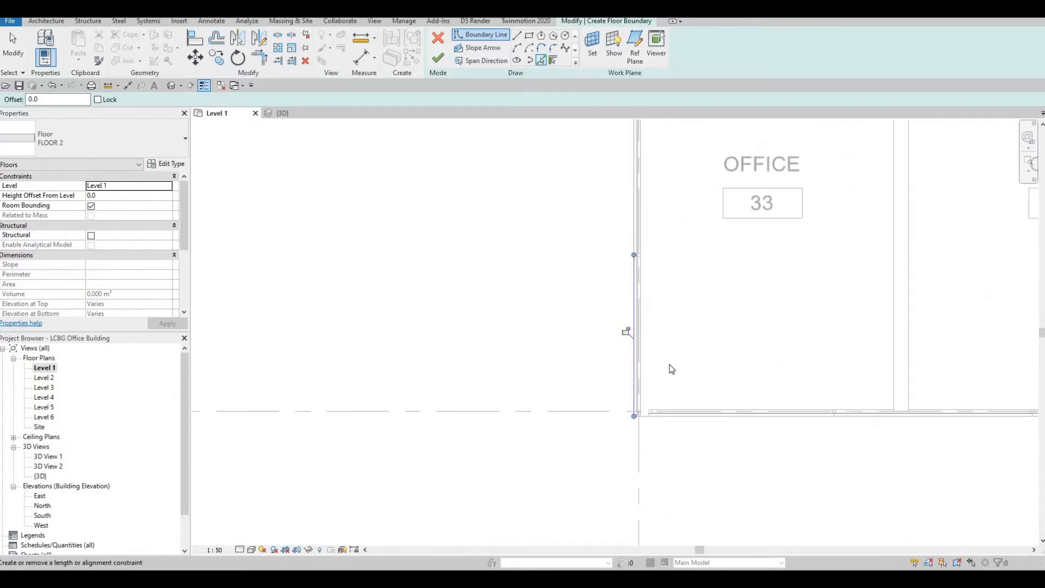
Pick the outer edge of the exterior wall along grid 8, below the elevators, as a boundary line and finish picking.
{"action": "scroll", "coordinate": [671, 366], "scroll_direction": "down", "scroll_amount": 2}
{"action": "middle_click_drag", "start_coordinate": [615, 131], "coordinate": [684, 339]}
{"action": "middle_click_drag", "start_coordinate": [699, 250], "coordinate": [699, 279]}
{"action": "scroll", "coordinate": [700, 277], "scroll_direction": "up", "scroll_amount": 2}
{"action": "middle_click_drag", "start_coordinate": [720, 177], "coordinate": [723, 269]}
{"action": "scroll", "coordinate": [724, 269], "scroll_direction": "up", "scroll_amount": 2}
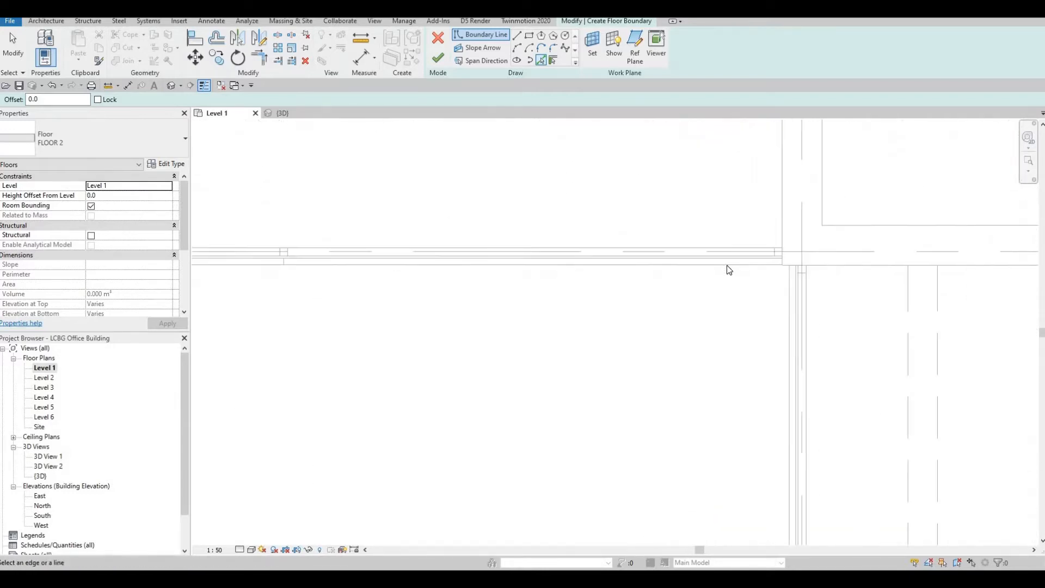
{"action": "left_click", "coordinate": [645, 267]}
{"action": "scroll", "coordinate": [887, 390], "scroll_direction": "down", "scroll_amount": 3}
{"action": "middle_click_drag", "start_coordinate": [887, 390], "coordinate": [751, 347]}
{"action": "scroll", "coordinate": [751, 347], "scroll_direction": "down", "scroll_amount": 2}
{"action": "middle_click_drag", "start_coordinate": [262, 287], "coordinate": [586, 345]}
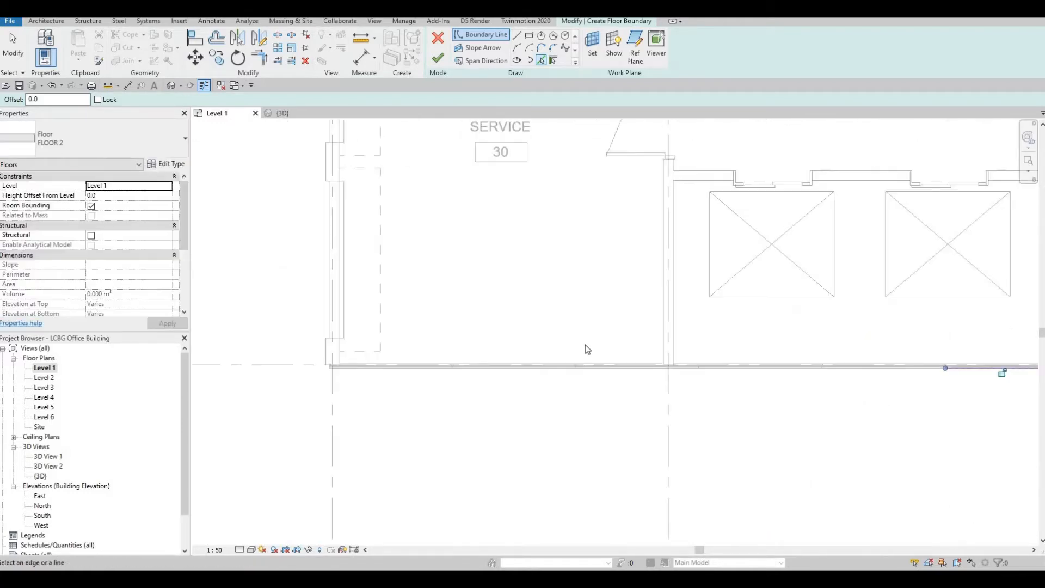
{"action": "middle_click_drag", "start_coordinate": [488, 385], "coordinate": [758, 382]}
{"action": "scroll", "coordinate": [610, 339], "scroll_direction": "down", "scroll_amount": 2}
{"action": "middle_click_drag", "start_coordinate": [913, 409], "coordinate": [695, 312]}
{"action": "scroll", "coordinate": [695, 312], "scroll_direction": "down", "scroll_amount": 2}
{"action": "key", "text": "Escape"}
{"action": "key", "text": "Escape"}
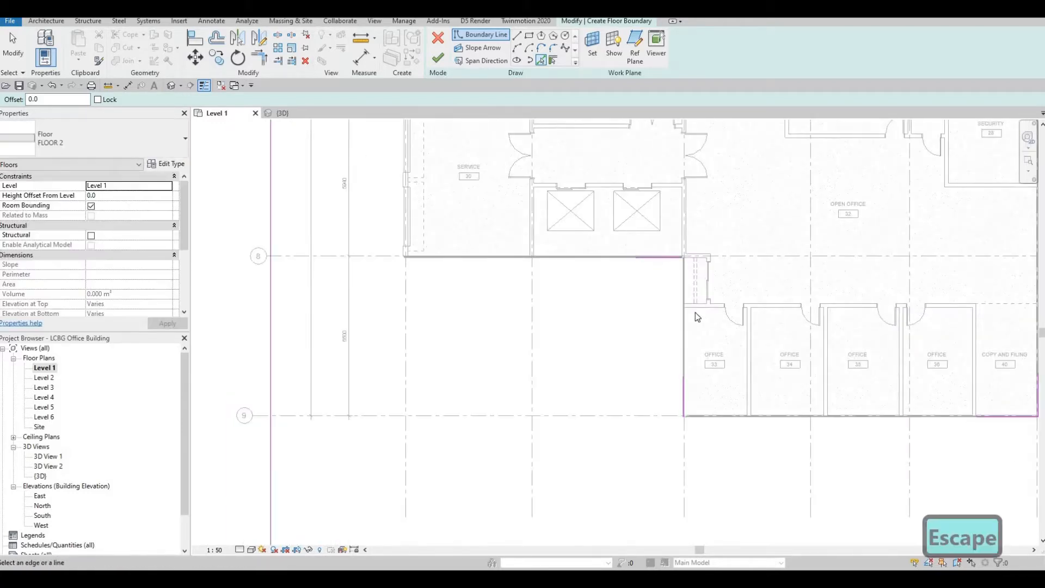
Trim the boundary lines into corners at Office 33, joining its west line with the grid 8 and south wall lines.
{"action": "key", "text": "t"}
{"action": "key", "text": "r"}
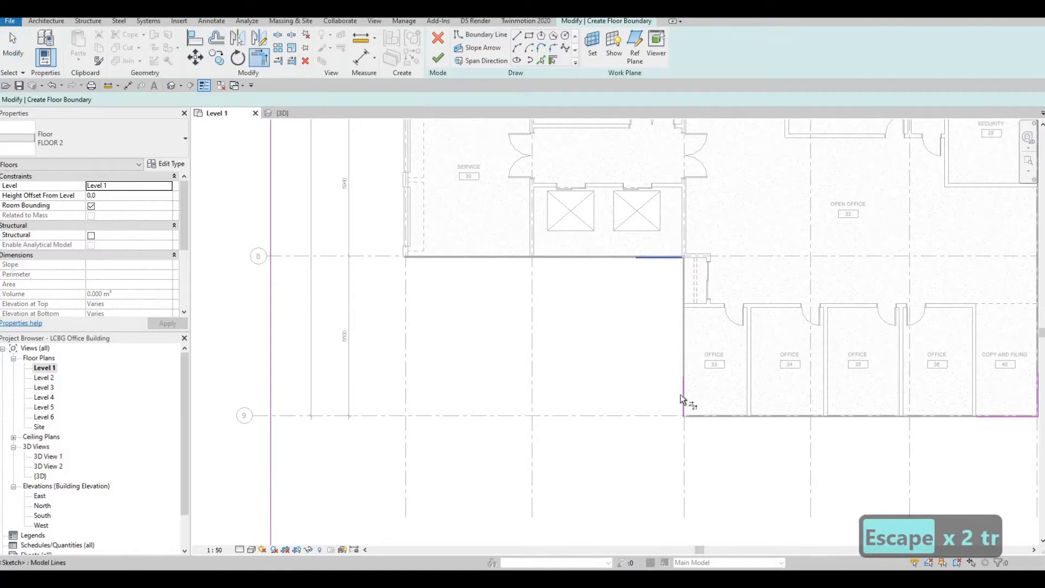
{"action": "left_click", "coordinate": [683, 397]}
{"action": "middle_click_drag", "start_coordinate": [961, 409], "coordinate": [918, 386]}
{"action": "left_click", "coordinate": [764, 390]}
{"action": "left_click", "coordinate": [639, 348]}
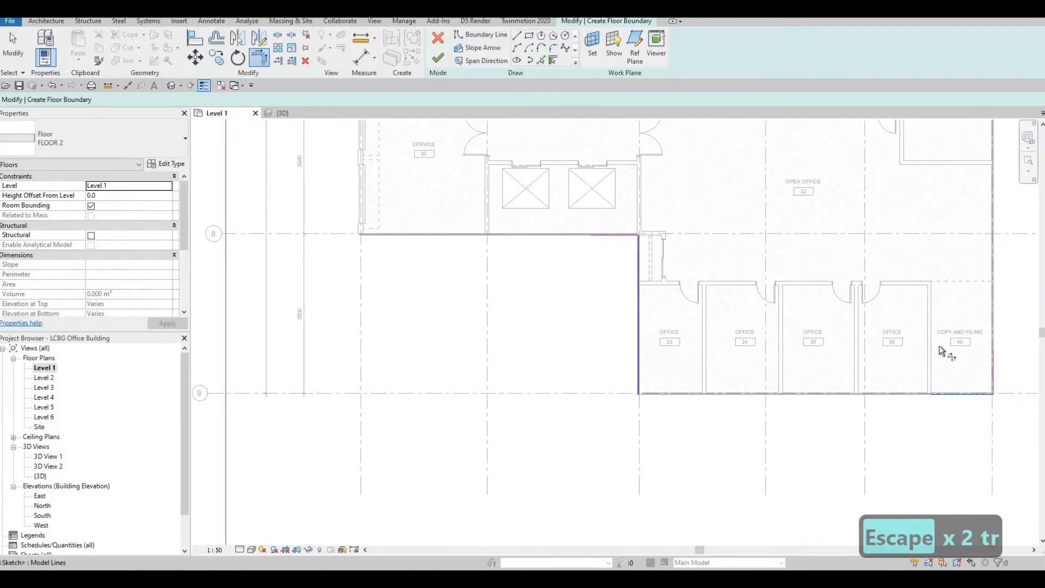
Trim the building's east boundary line and the grid 2 boundary line into a corner.
{"action": "scroll", "coordinate": [898, 272], "scroll_direction": "down", "scroll_amount": 5}
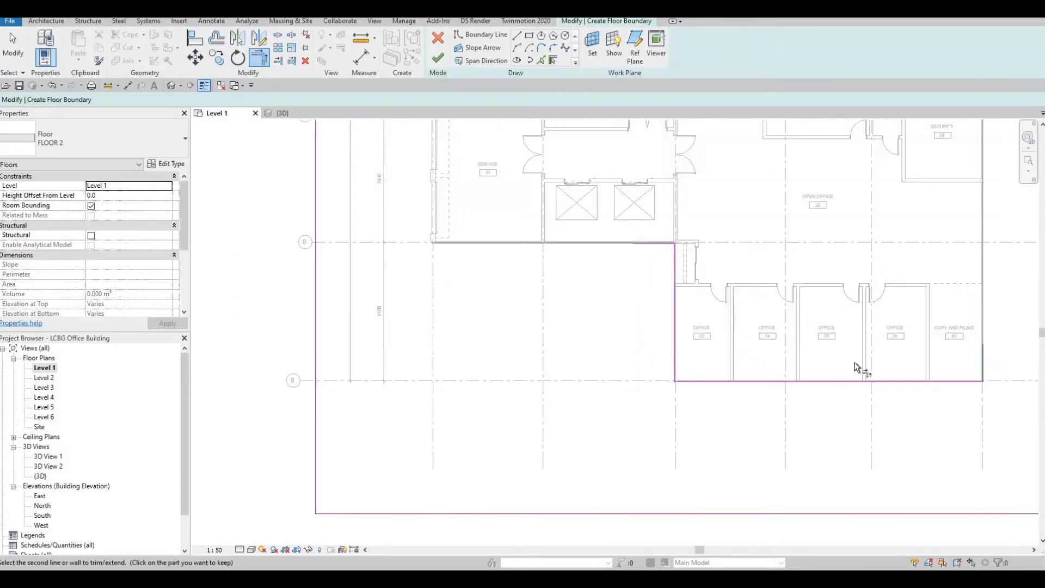
{"action": "middle_click_drag", "start_coordinate": [898, 270], "coordinate": [899, 290]}
{"action": "scroll", "coordinate": [898, 290], "scroll_direction": "up", "scroll_amount": 3}
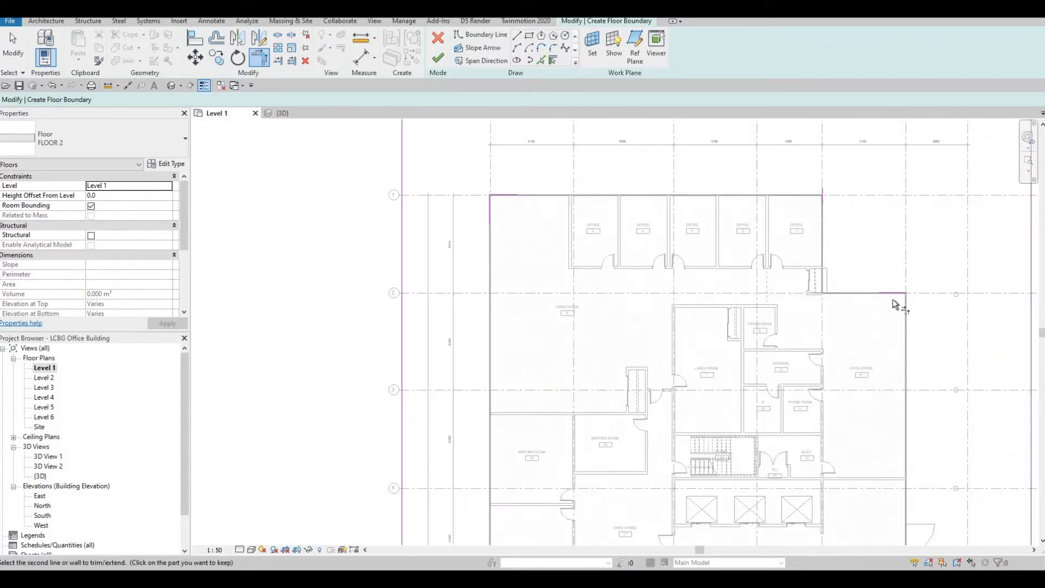
{"action": "left_click", "coordinate": [889, 294]}
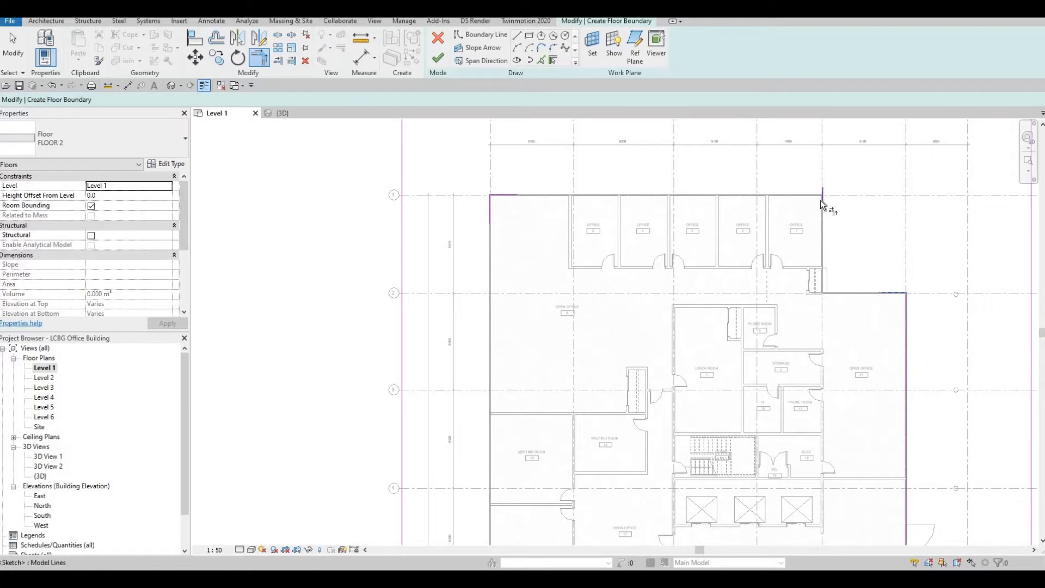
Trim the boundary lines into corners at Office 1, joining its east line with the grid 2 and north wall lines.
{"action": "middle_click_drag", "start_coordinate": [780, 275], "coordinate": [651, 299]}
{"action": "scroll", "coordinate": [435, 253], "scroll_direction": "up", "scroll_amount": 3}
{"action": "middle_click_drag", "start_coordinate": [423, 253], "coordinate": [462, 276]}
{"action": "scroll", "coordinate": [384, 225], "scroll_direction": "up", "scroll_amount": 1}
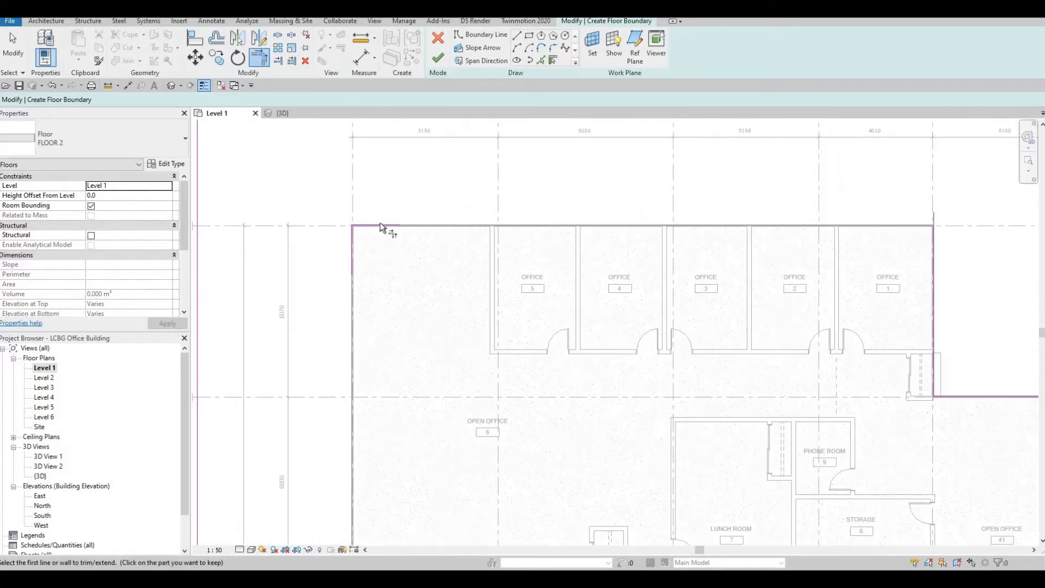
{"action": "left_click", "coordinate": [931, 267]}
{"action": "left_click", "coordinate": [936, 258]}
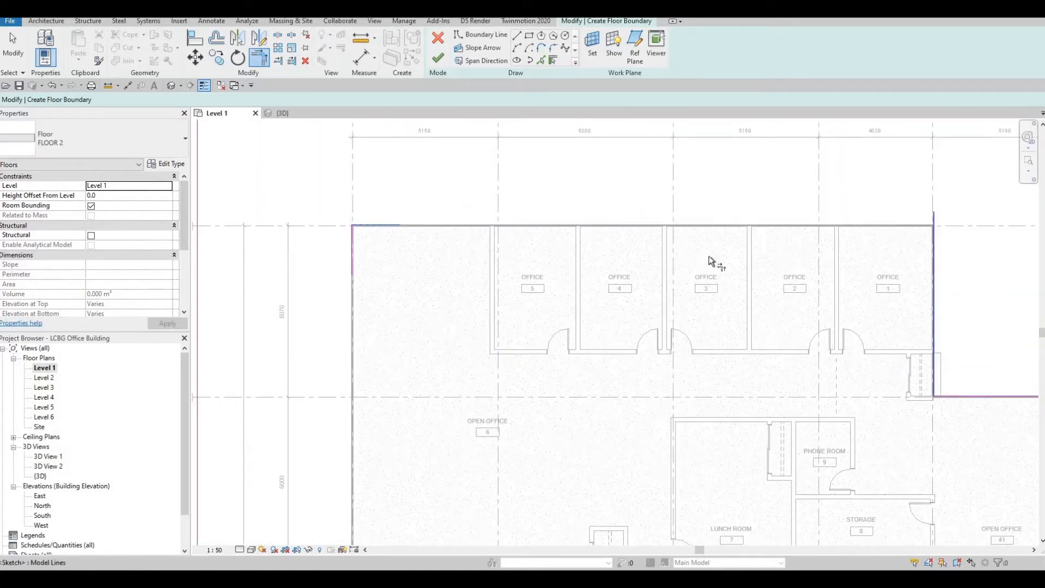
Trim the west boundary line into corners with the north line at Open Office 6 and the grid 8 line at Service 30.
{"action": "left_click", "coordinate": [353, 257]}
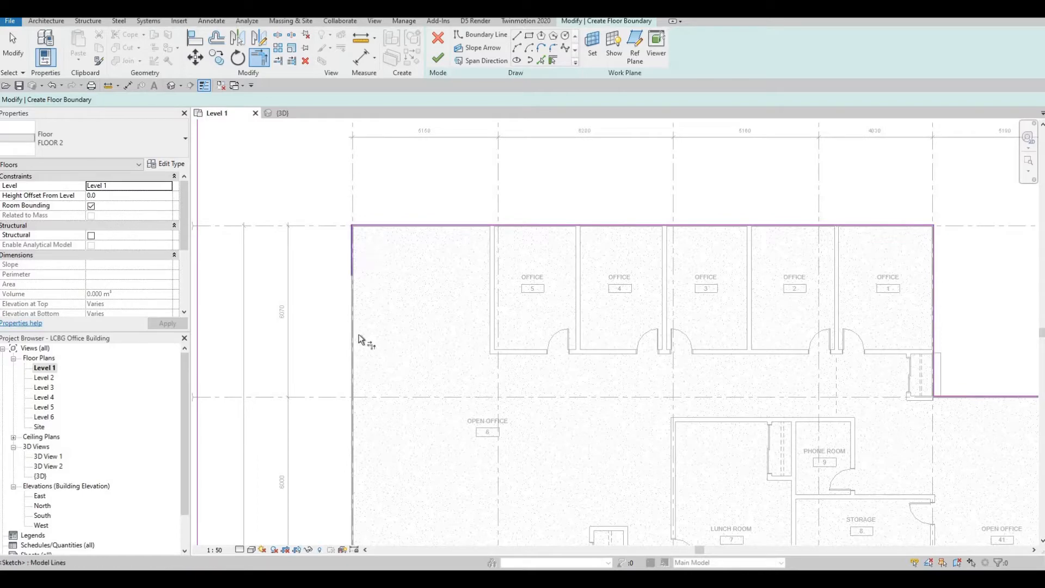
{"action": "scroll", "coordinate": [474, 389], "scroll_direction": "down", "scroll_amount": 5}
{"action": "scroll", "coordinate": [462, 373], "scroll_direction": "up", "scroll_amount": 5}
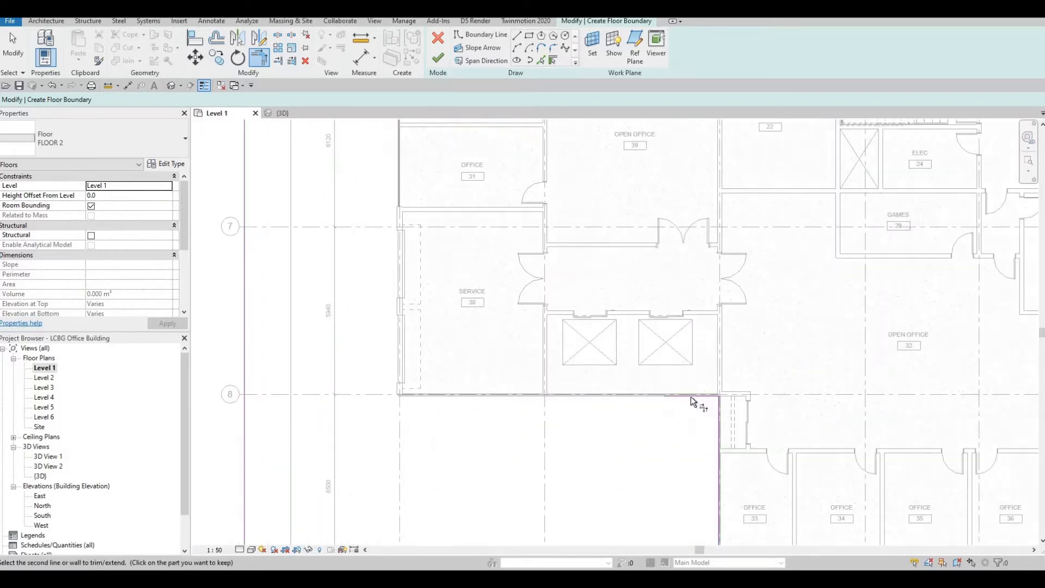
{"action": "left_click", "coordinate": [673, 396]}
Check the whole inner and outer boundary sketch on the Level 1 plan and end trimming.
{"action": "scroll", "coordinate": [569, 408], "scroll_direction": "down", "scroll_amount": 2}
{"action": "middle_click_drag", "start_coordinate": [527, 447], "coordinate": [544, 505]}
{"action": "scroll", "coordinate": [543, 505], "scroll_direction": "down", "scroll_amount": 3}
{"action": "middle_click_drag", "start_coordinate": [576, 347], "coordinate": [532, 482]}
{"action": "scroll", "coordinate": [532, 482], "scroll_direction": "down", "scroll_amount": 3}
{"action": "middle_click_drag", "start_coordinate": [577, 313], "coordinate": [579, 189]}
{"action": "scroll", "coordinate": [569, 297], "scroll_direction": "up", "scroll_amount": 1}
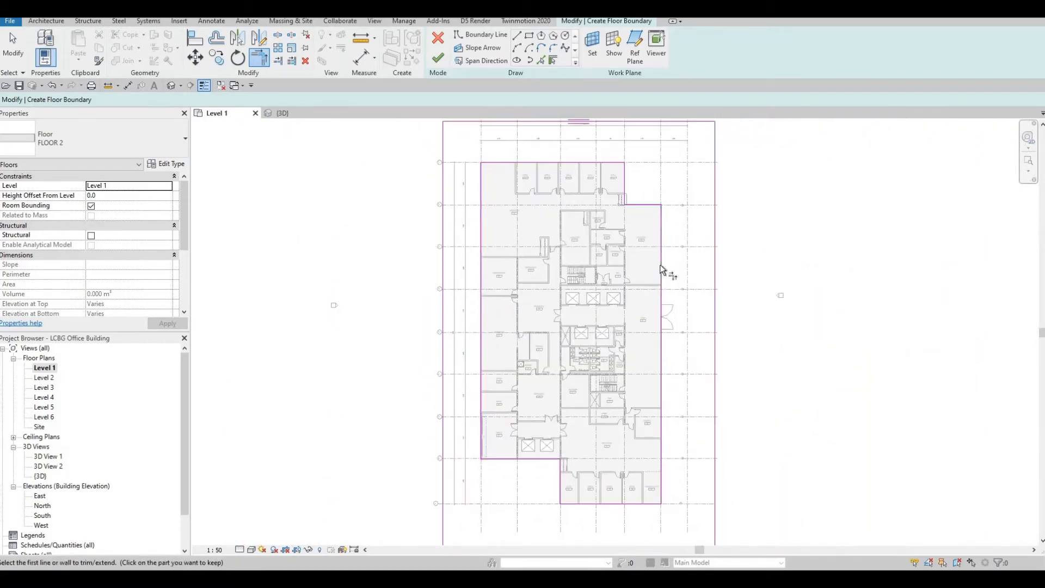
{"action": "scroll", "coordinate": [651, 259], "scroll_direction": "down", "scroll_amount": 1}
{"action": "middle_click_drag", "start_coordinate": [635, 245], "coordinate": [621, 355]}
{"action": "scroll", "coordinate": [621, 348], "scroll_direction": "down", "scroll_amount": 1}
{"action": "middle_click_drag", "start_coordinate": [589, 161], "coordinate": [576, 241]}
{"action": "key", "text": "Escape"}
{"action": "key", "text": "Escape"}
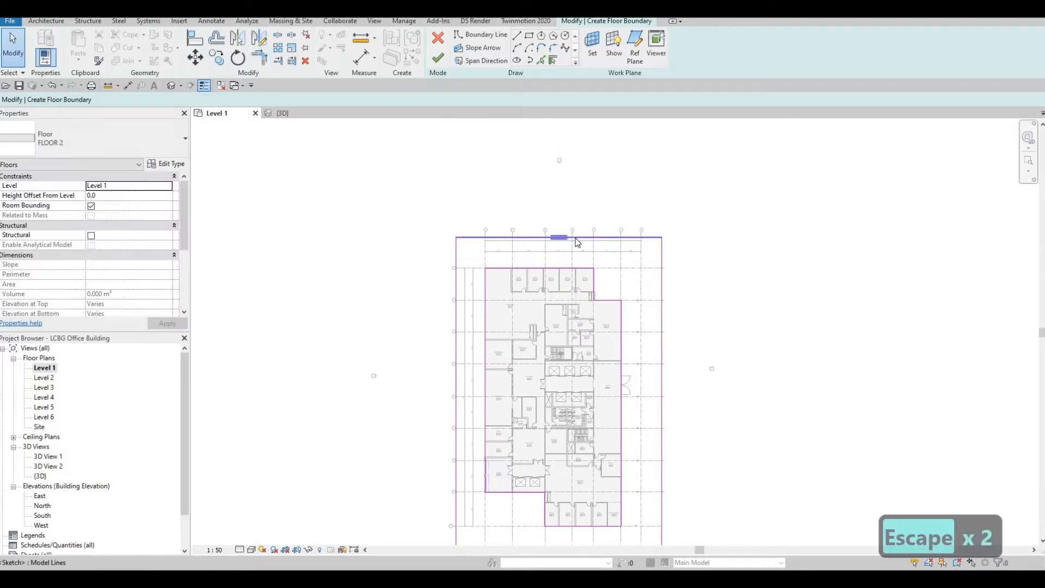
Move the outer rectangle's north boundary line to 5500 mm from the building's north wall line.
{"action": "scroll", "coordinate": [578, 243], "scroll_direction": "up", "scroll_amount": 1}
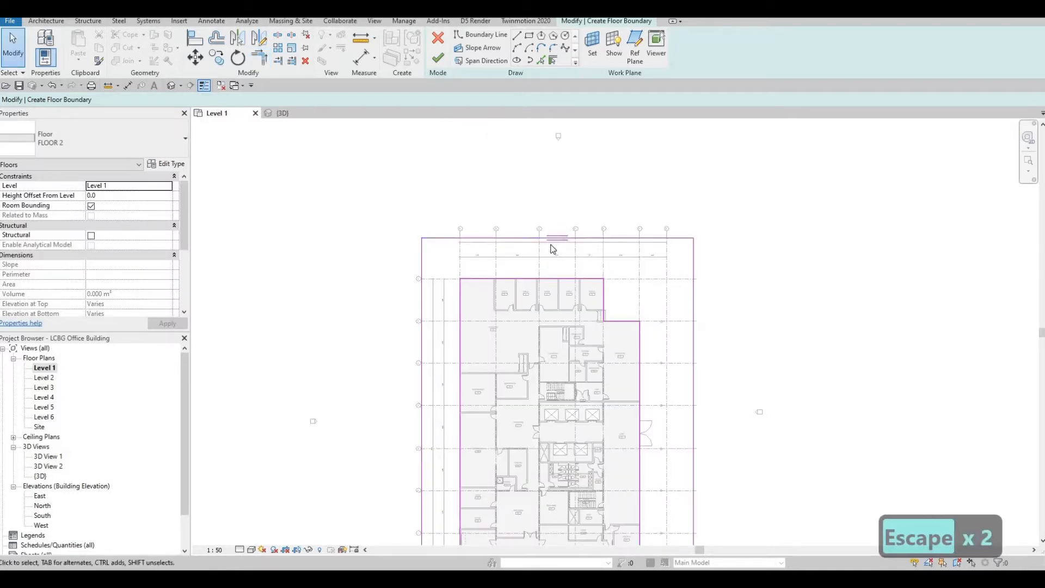
{"action": "left_click", "coordinate": [605, 238]}
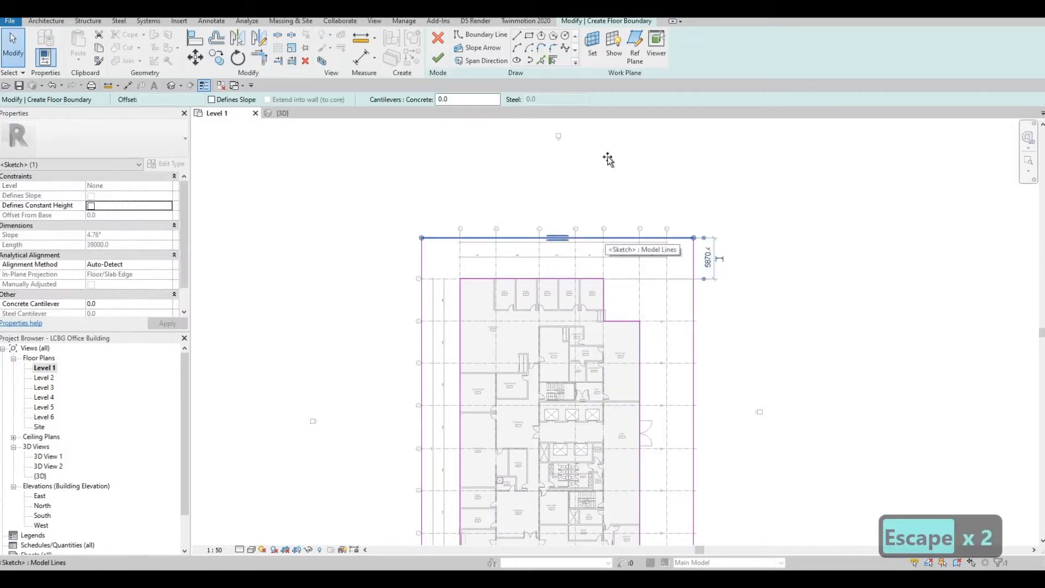
{"action": "left_click_drag", "start_coordinate": [606, 238], "coordinate": [606, 157]}
{"action": "middle_click_drag", "start_coordinate": [609, 212], "coordinate": [608, 347]}
{"action": "scroll", "coordinate": [607, 328], "scroll_direction": "down", "scroll_amount": 2}
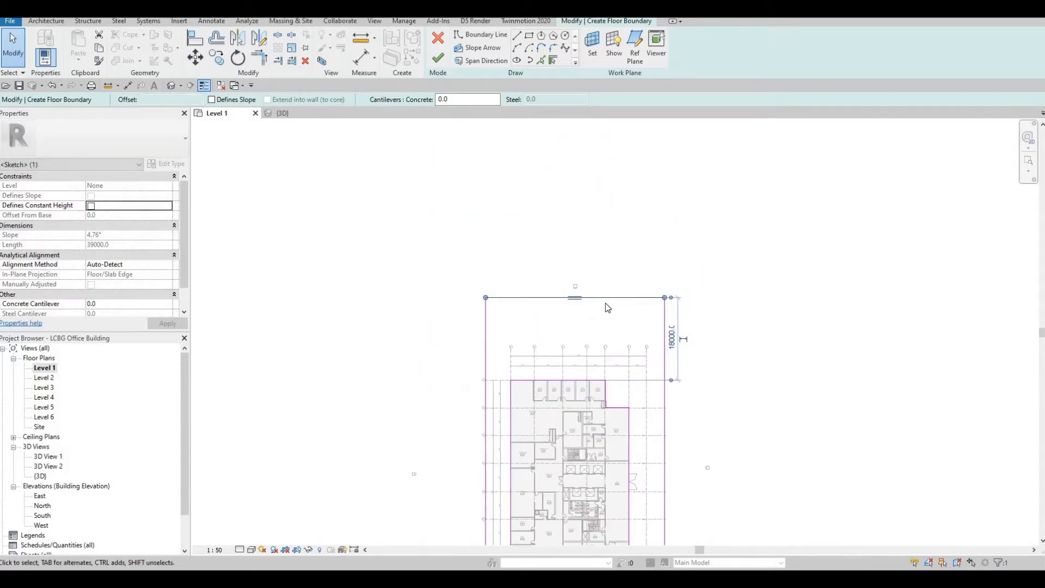
{"action": "left_click_drag", "start_coordinate": [604, 298], "coordinate": [700, 346]}
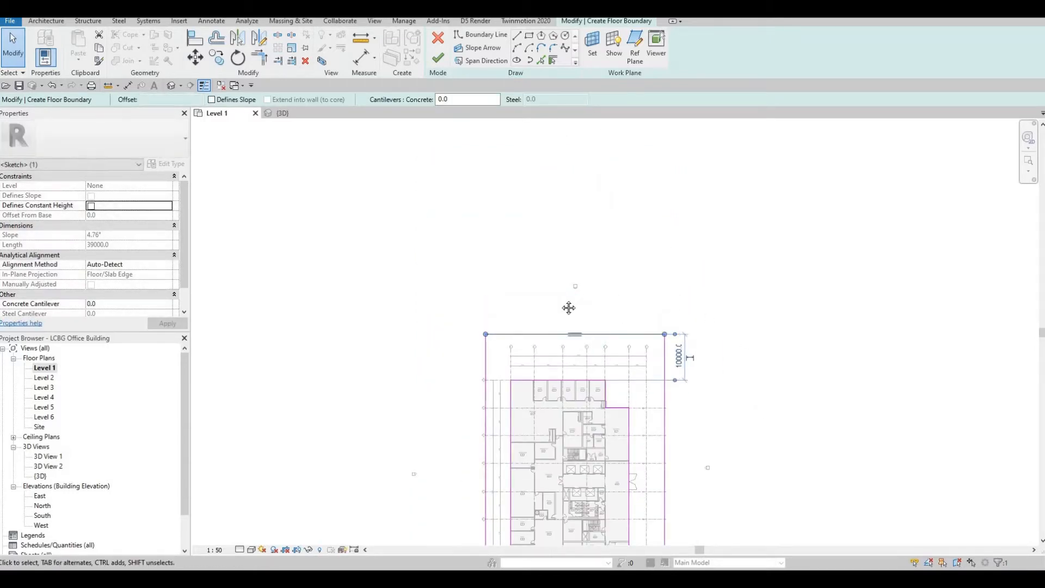
{"action": "scroll", "coordinate": [558, 401], "scroll_direction": "up", "scroll_amount": 3}
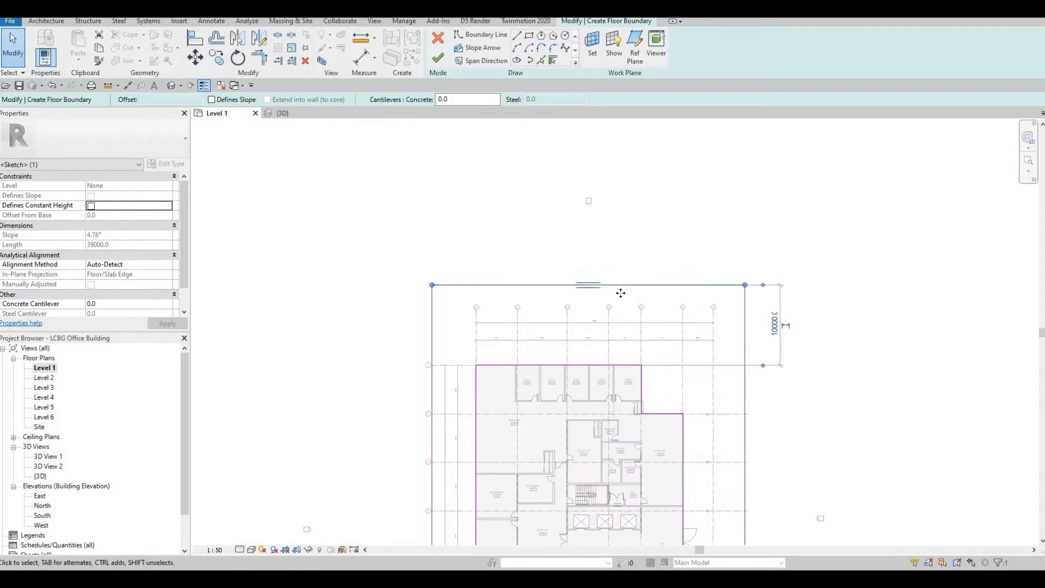
{"action": "left_click_drag", "start_coordinate": [621, 293], "coordinate": [553, 332]}
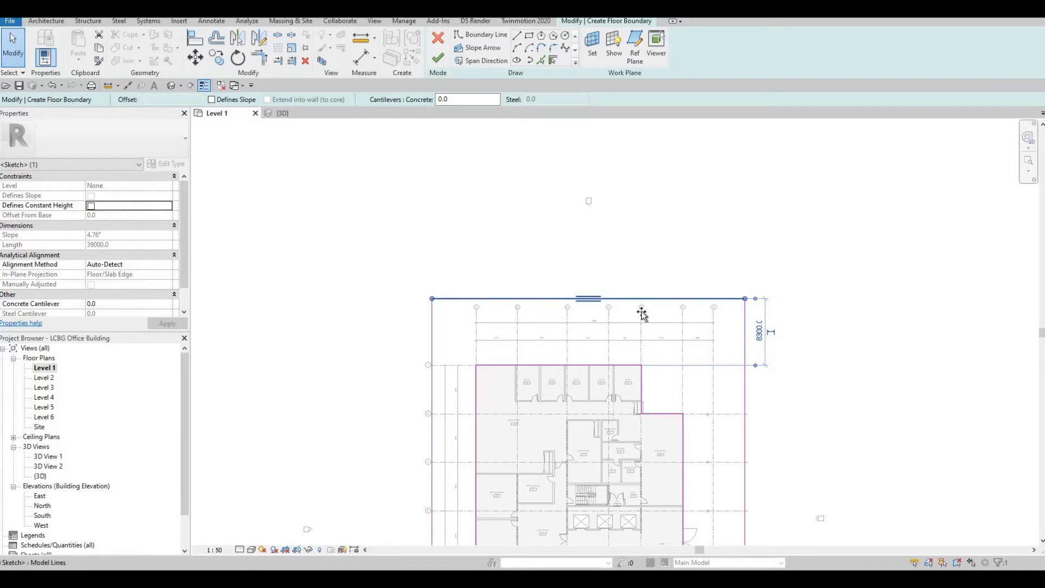
{"action": "left_click_drag", "start_coordinate": [642, 309], "coordinate": [640, 321]}
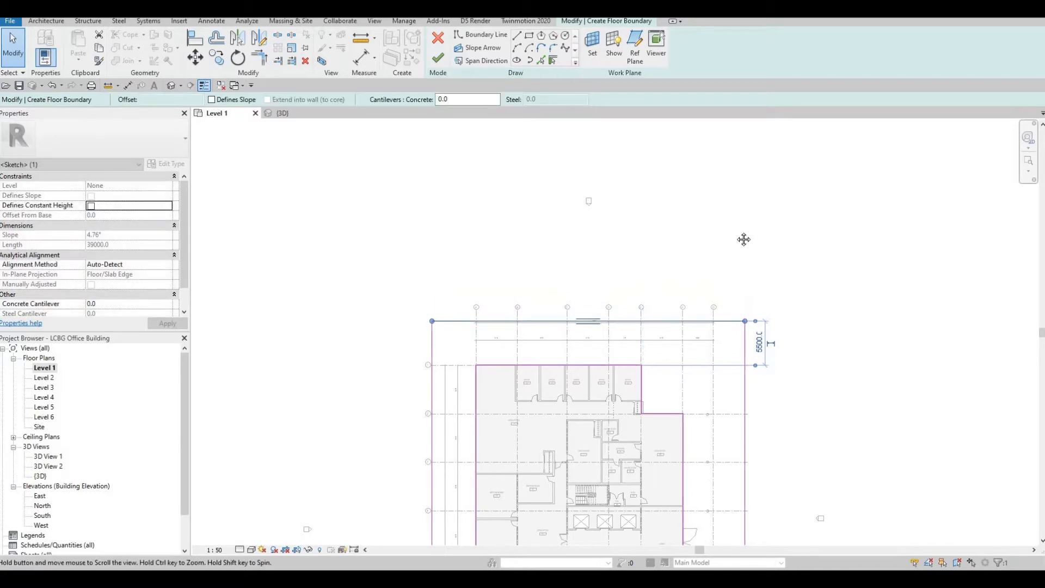
Compare the outer boundary's spacing from the building along the east and south sides with the north side.
{"action": "middle_click_drag", "start_coordinate": [744, 238], "coordinate": [745, 149]}
{"action": "middle_click_drag", "start_coordinate": [733, 294], "coordinate": [731, 215]}
{"action": "scroll", "coordinate": [731, 233], "scroll_direction": "down", "scroll_amount": 1}
{"action": "middle_click_drag", "start_coordinate": [744, 338], "coordinate": [751, 223]}
{"action": "scroll", "coordinate": [751, 224], "scroll_direction": "up", "scroll_amount": 2}
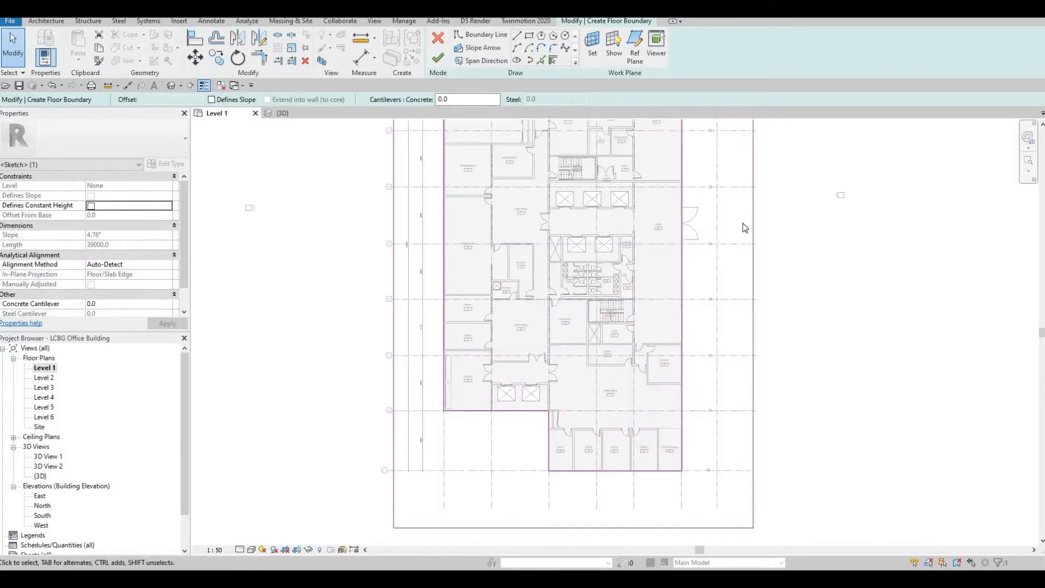
{"action": "middle_click_drag", "start_coordinate": [722, 297], "coordinate": [703, 411]}
{"action": "middle_click_drag", "start_coordinate": [688, 271], "coordinate": [674, 382]}
{"action": "middle_click_drag", "start_coordinate": [619, 195], "coordinate": [621, 208]}
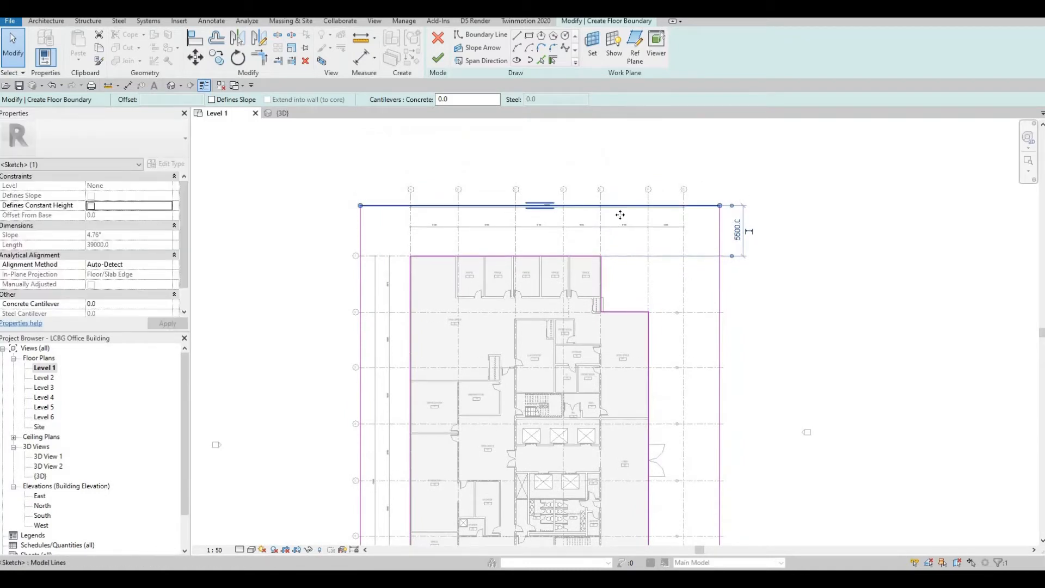
Move the outer north boundary line closer, to about 4500 mm from the building's north wall line.
{"action": "left_click_drag", "start_coordinate": [621, 221], "coordinate": [709, 245]}
{"action": "scroll", "coordinate": [710, 250], "scroll_direction": "down", "scroll_amount": 4}
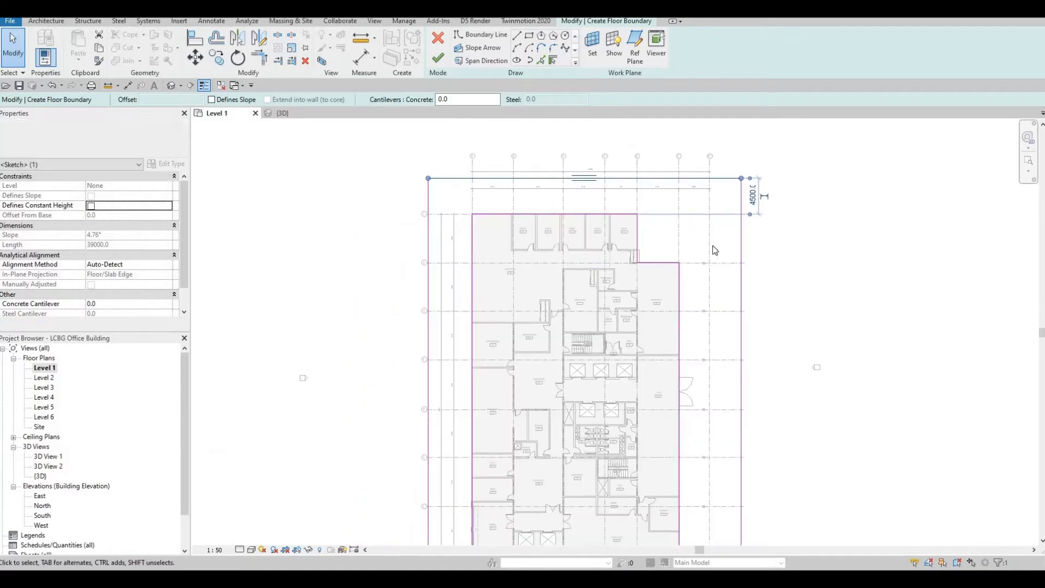
{"action": "key", "text": "Escape"}
Round the outer boundary's northeast corner with a Fillet Arc of 8000 mm radius.
{"action": "scroll", "coordinate": [695, 250], "scroll_direction": "up", "scroll_amount": 2}
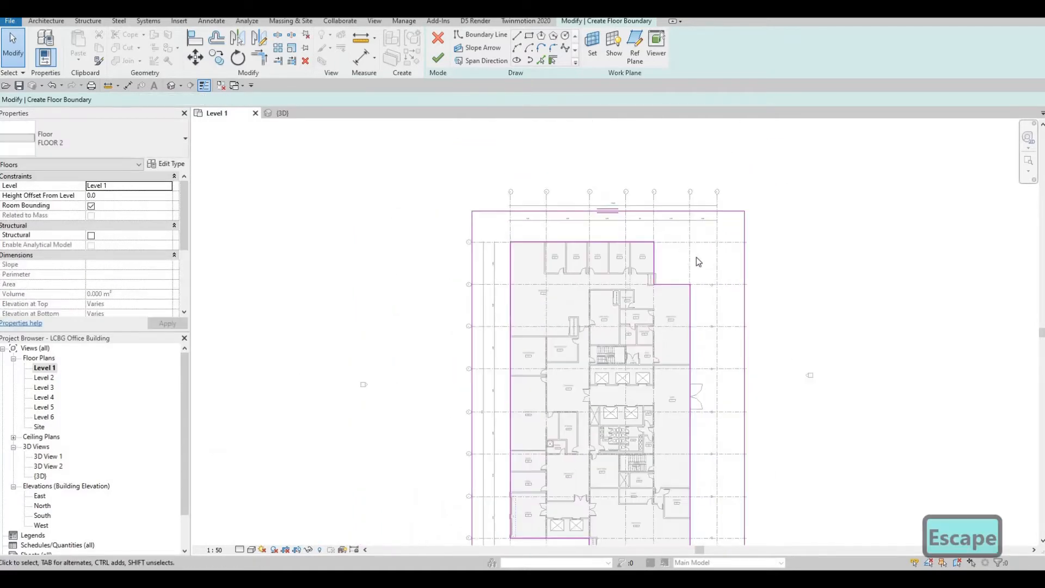
{"action": "middle_click_drag", "start_coordinate": [699, 275], "coordinate": [672, 270]}
{"action": "middle_click_drag", "start_coordinate": [612, 187], "coordinate": [609, 184]}
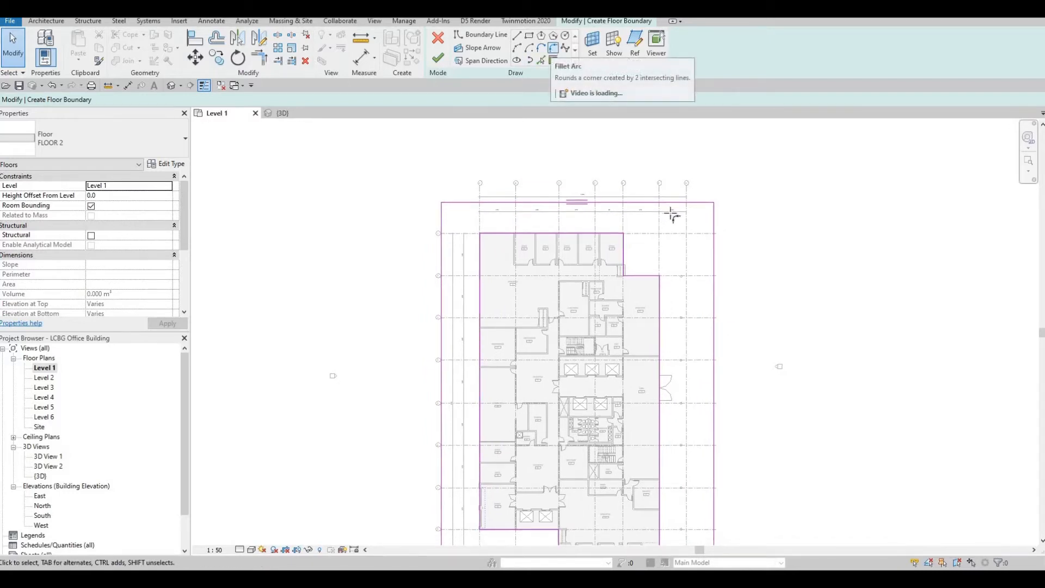
{"action": "left_click", "coordinate": [554, 51]}
{"action": "left_click", "coordinate": [688, 206]}
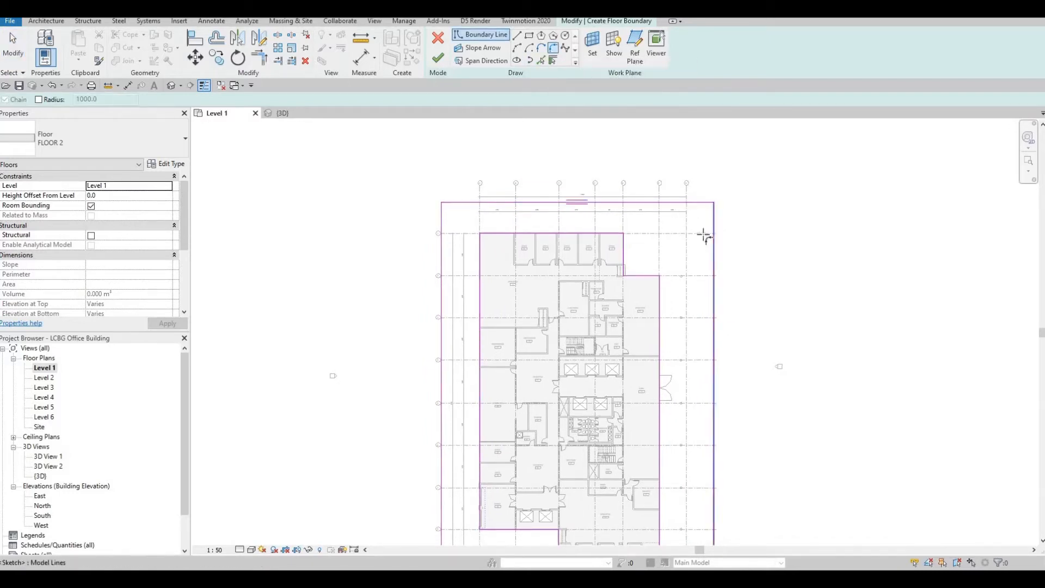
{"action": "left_click", "coordinate": [711, 234]}
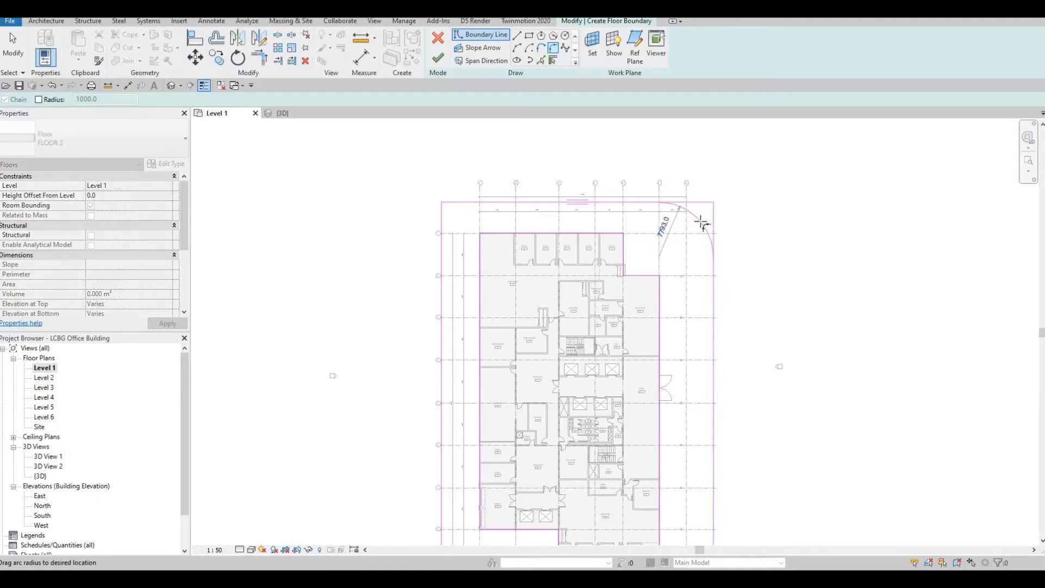
{"action": "left_click", "coordinate": [556, 269]}
{"action": "key", "text": "Escape"}
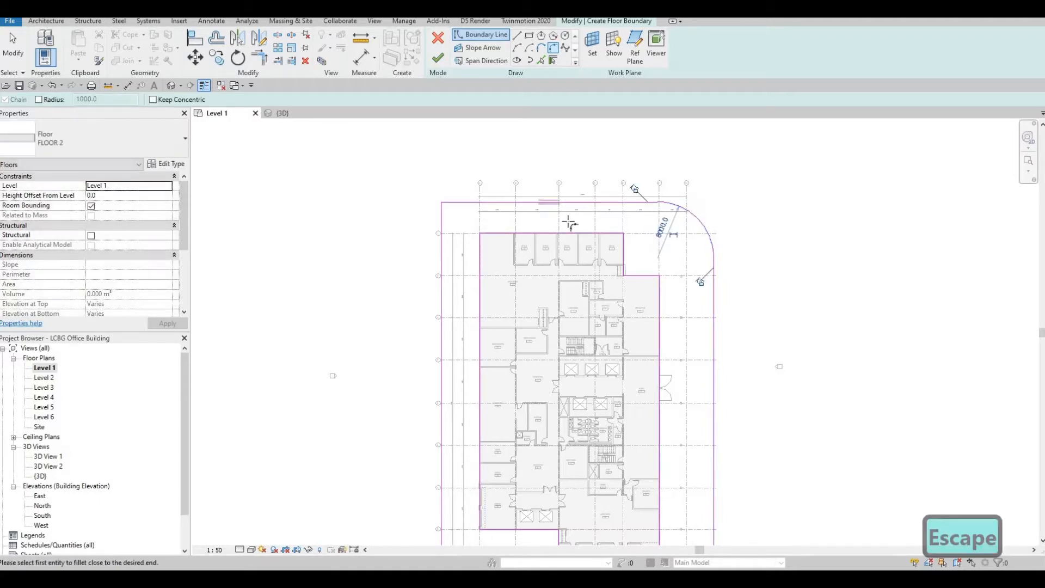
Finish the floor boundary sketch to create the FLOOR 2 slab and deselect it.
{"action": "scroll", "coordinate": [550, 250], "scroll_direction": "down", "scroll_amount": 3}
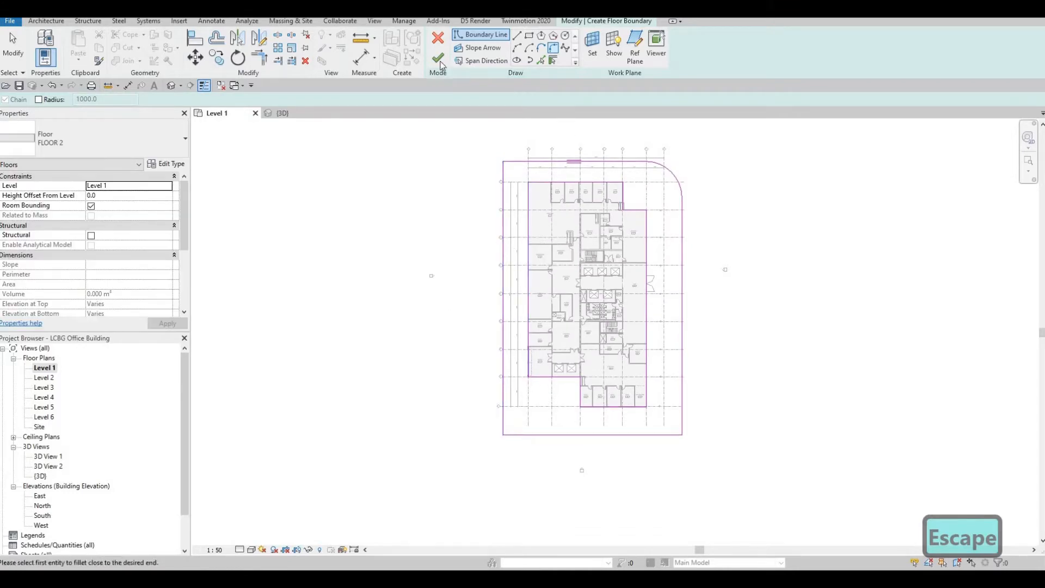
{"action": "left_click", "coordinate": [440, 63]}
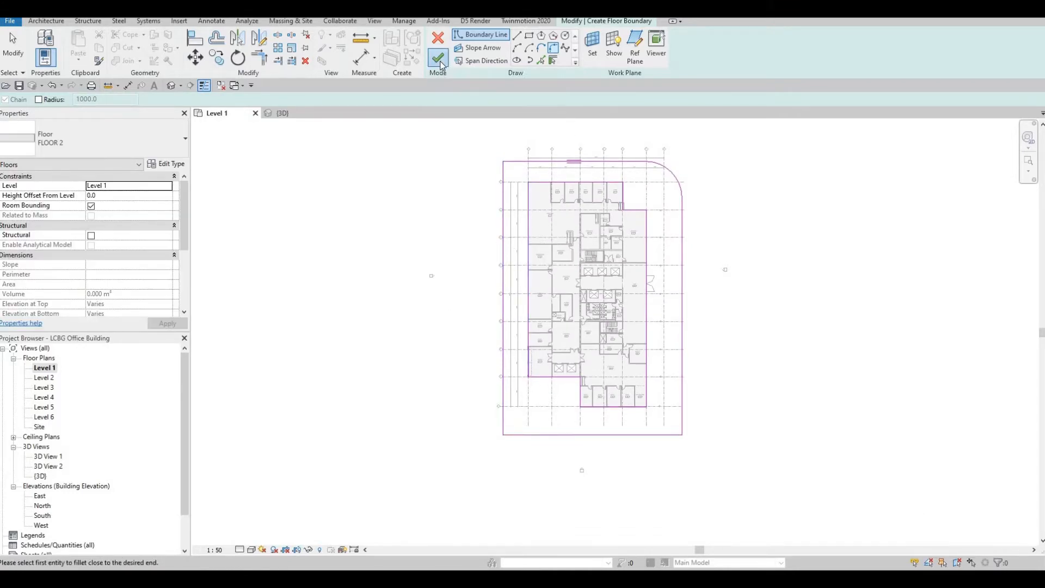
{"action": "key", "text": "Escape"}
{"action": "key", "text": "Escape"}
{"action": "key", "text": "Escape"}
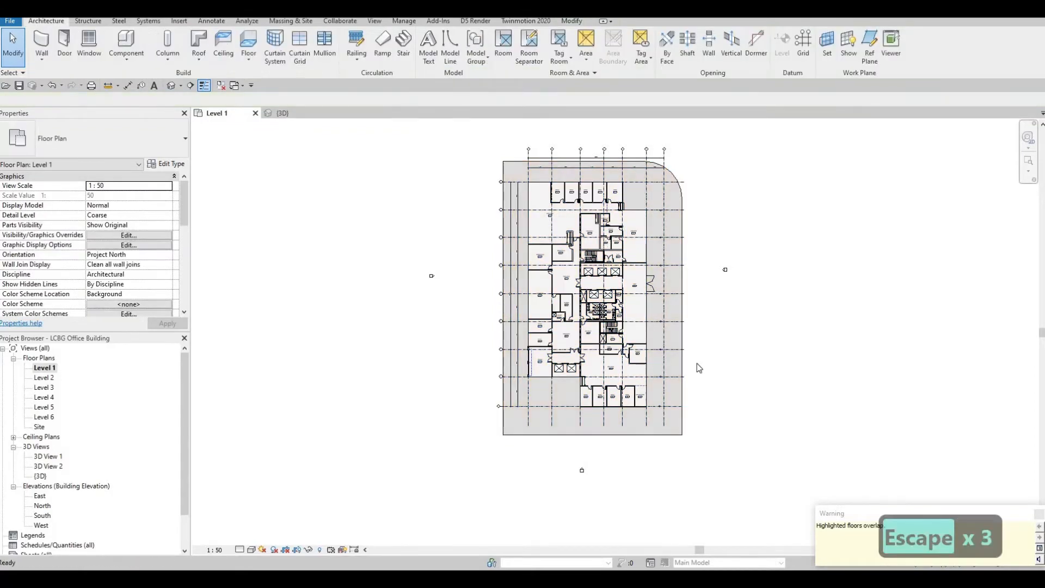
Open the default 3D view and examine the new floor and its rounded corner around the building.
{"action": "scroll", "coordinate": [602, 381], "scroll_direction": "up", "scroll_amount": 3}
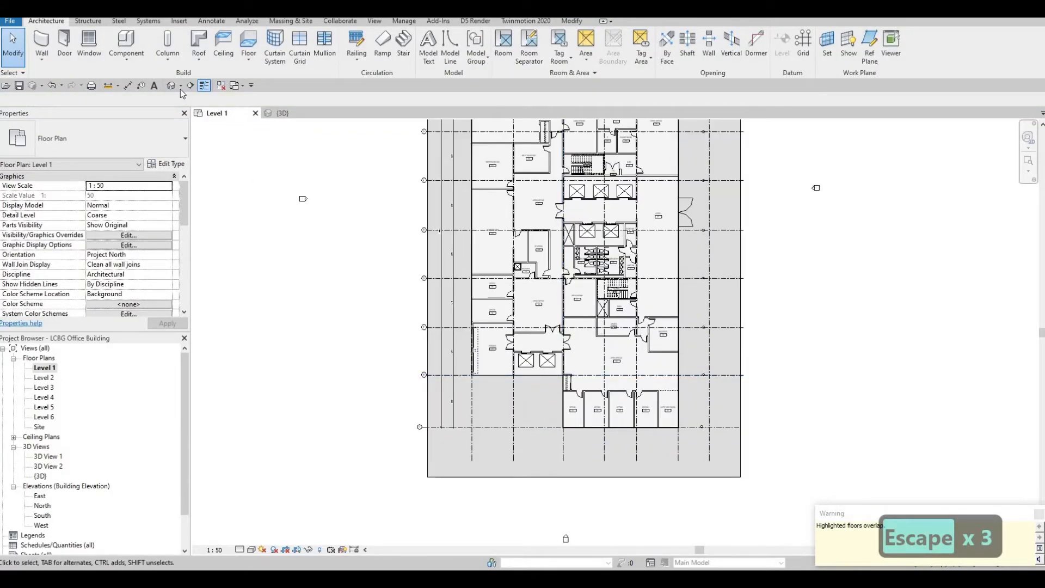
{"action": "left_click", "coordinate": [172, 86]}
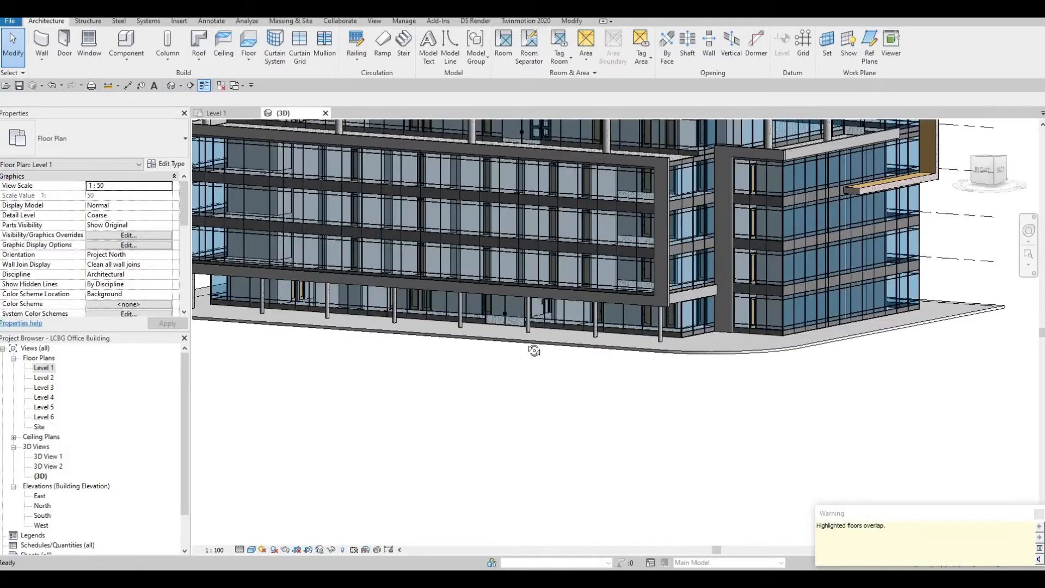
{"action": "middle_click_drag", "start_coordinate": [534, 350], "coordinate": [674, 320], "text": "shift"}
{"action": "scroll", "coordinate": [676, 319], "scroll_direction": "down", "scroll_amount": 1}
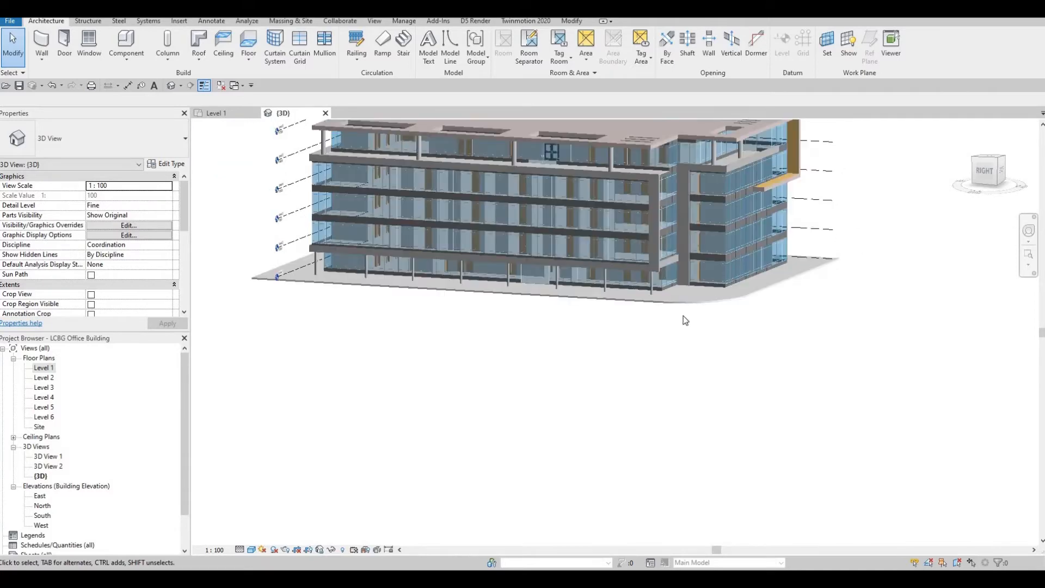
{"action": "middle_click_drag", "start_coordinate": [809, 243], "coordinate": [798, 249]}
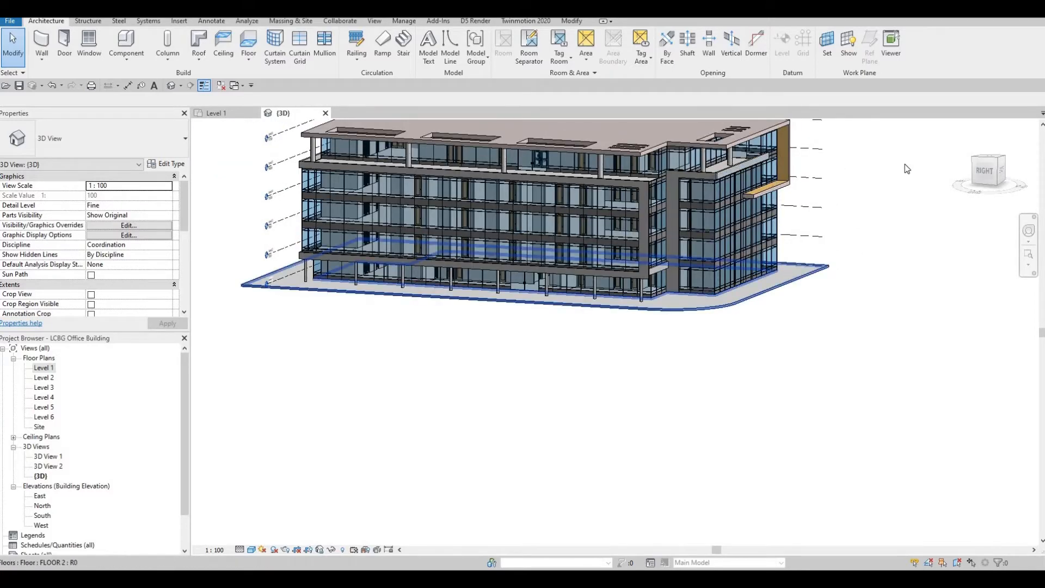
{"action": "middle_click_drag", "start_coordinate": [821, 202], "coordinate": [792, 230]}
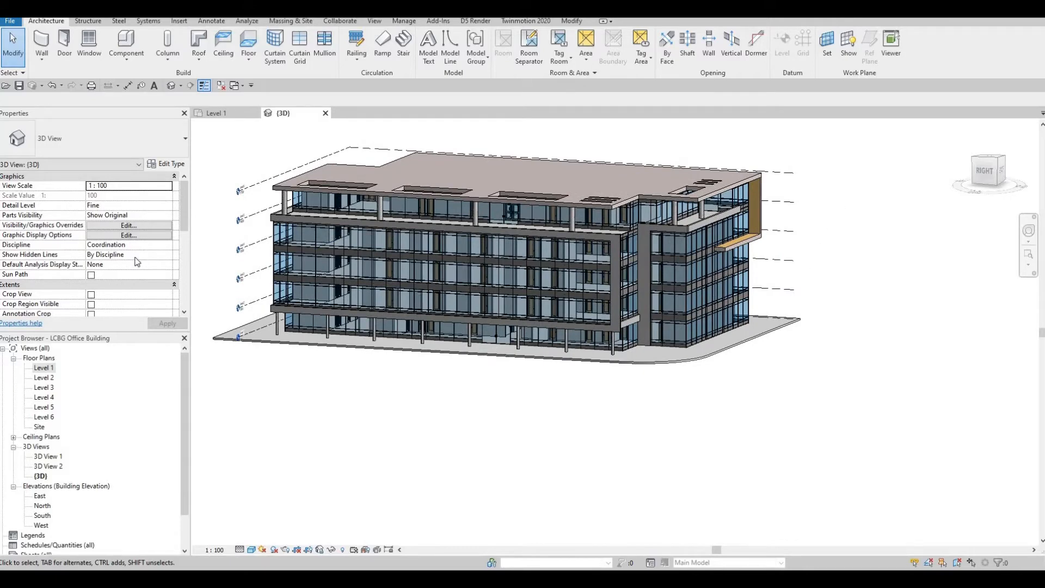
{"action": "middle_click_drag", "start_coordinate": [313, 286], "coordinate": [623, 300]}
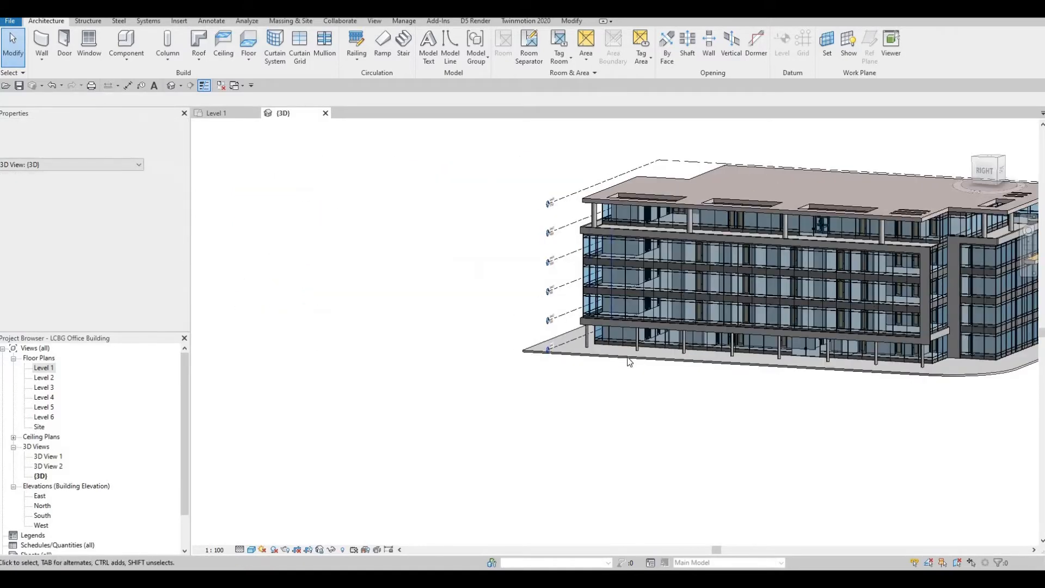
{"action": "middle_click_drag", "start_coordinate": [795, 376], "coordinate": [631, 280]}
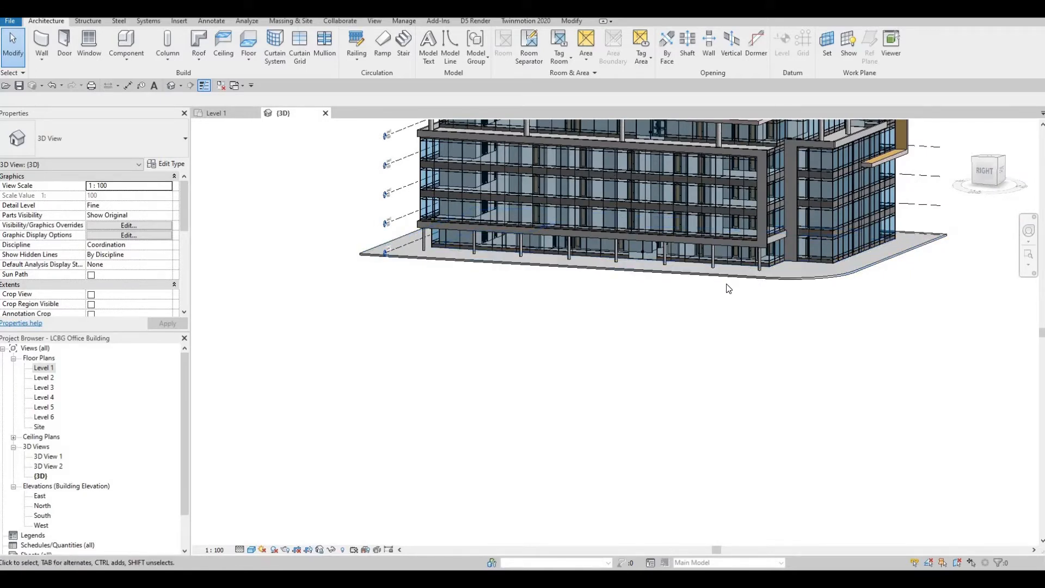
{"action": "middle_click_drag", "start_coordinate": [742, 348], "coordinate": [167, 116], "text": "shift"}
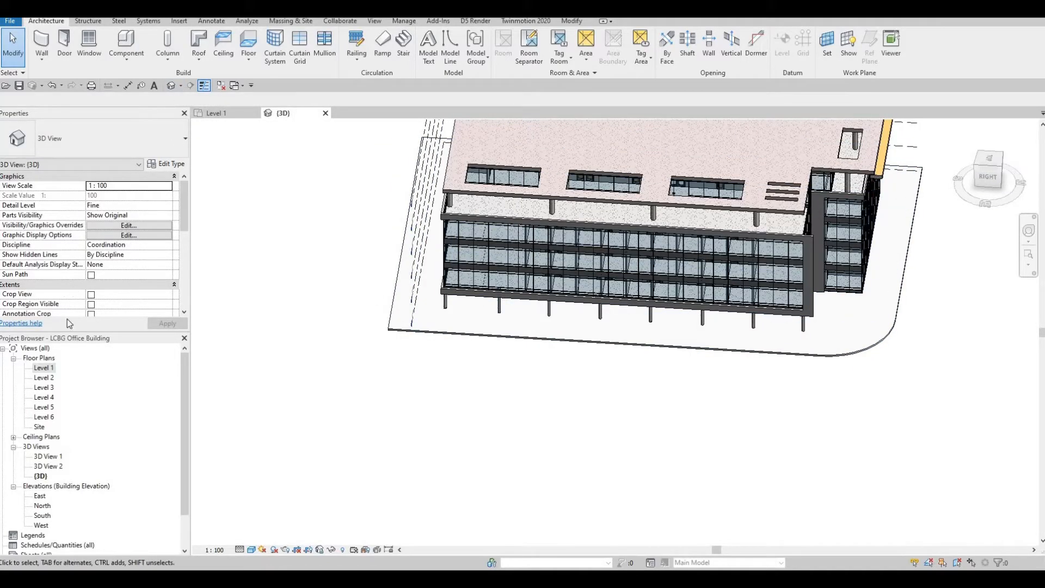
Start a new floor in the Level 1 plan and duplicate the FLOOR 2 type as FLOOR 3.
{"action": "double_click", "coordinate": [48, 370]}
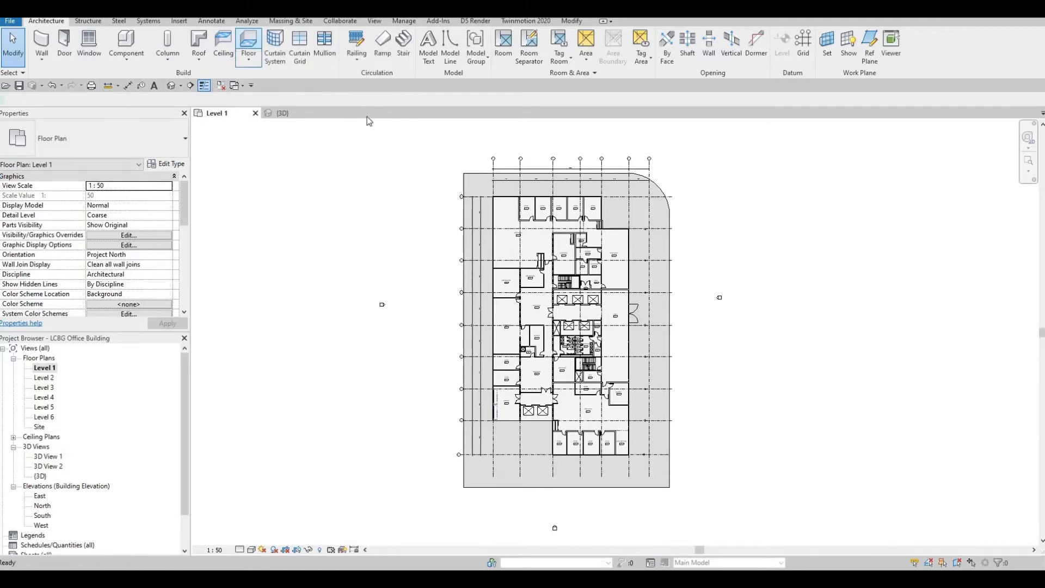
{"action": "left_click", "coordinate": [166, 163]}
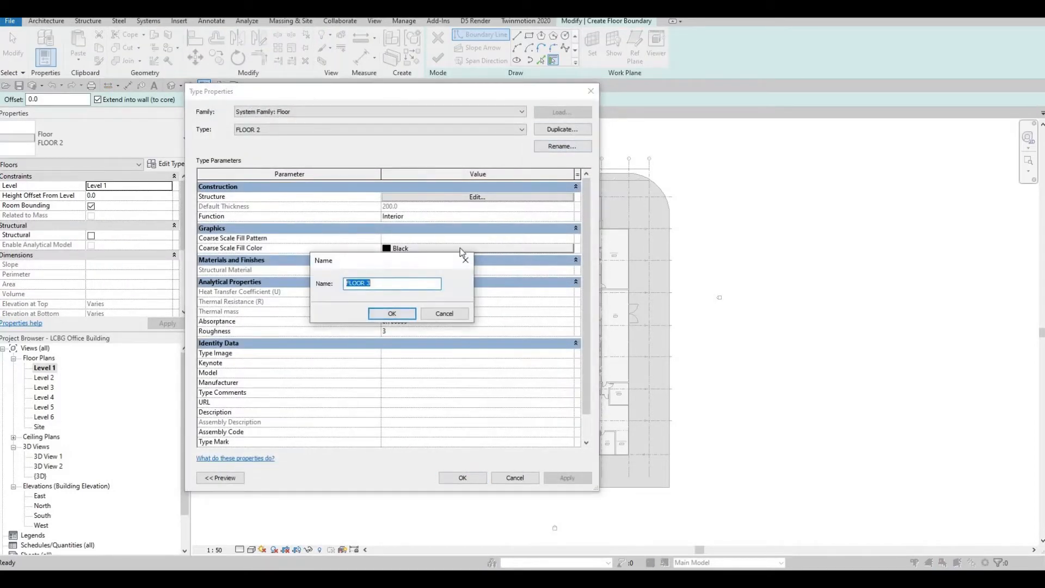
{"action": "left_click", "coordinate": [392, 314]}
Set the material of FLOOR 3's structure layer to Earth and accept the assembly.
{"action": "left_click", "coordinate": [467, 197]}
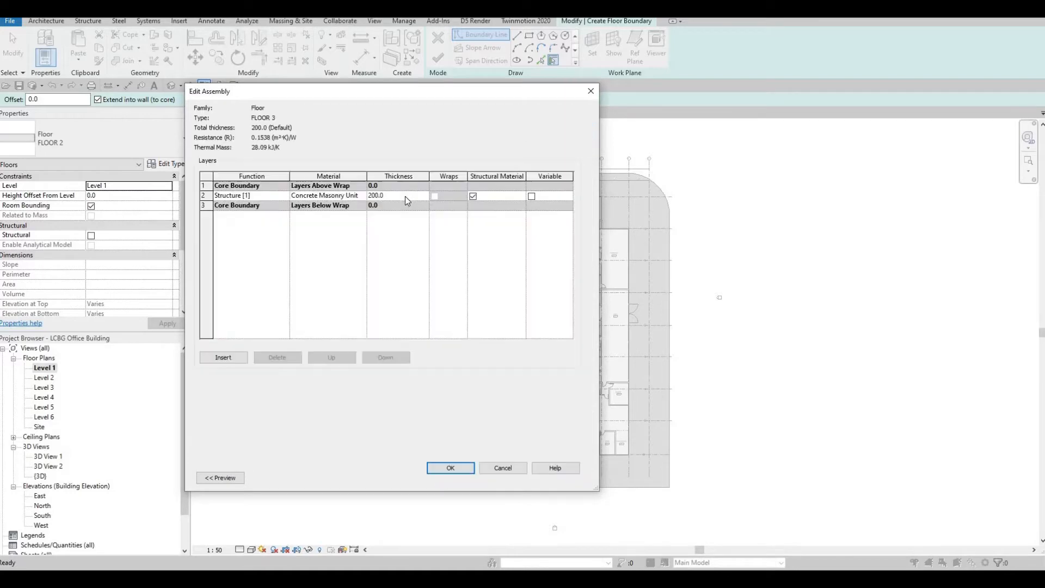
{"action": "left_click", "coordinate": [362, 195]}
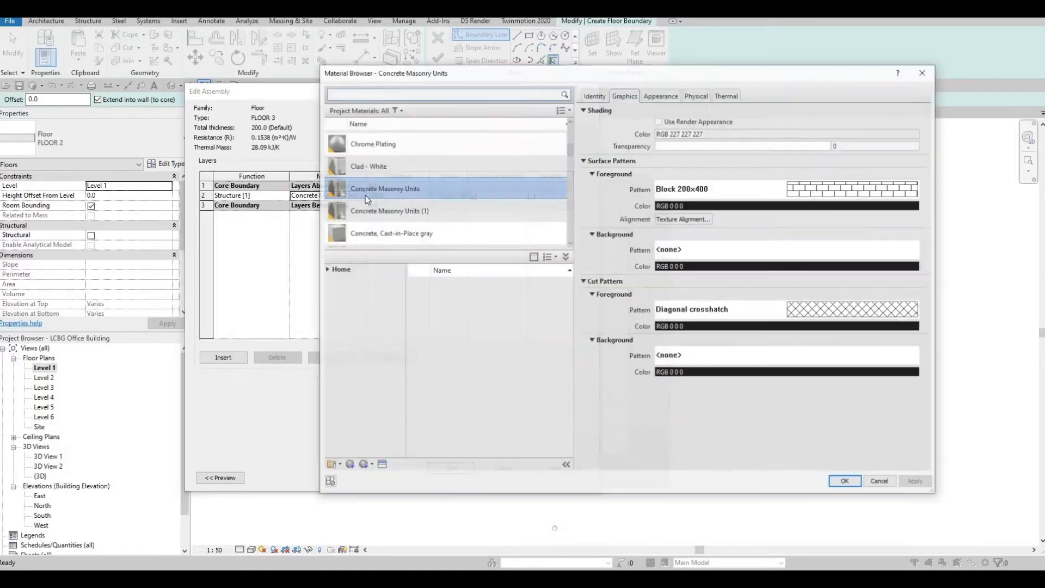
{"action": "scroll", "coordinate": [376, 207], "scroll_direction": "down", "scroll_amount": 1}
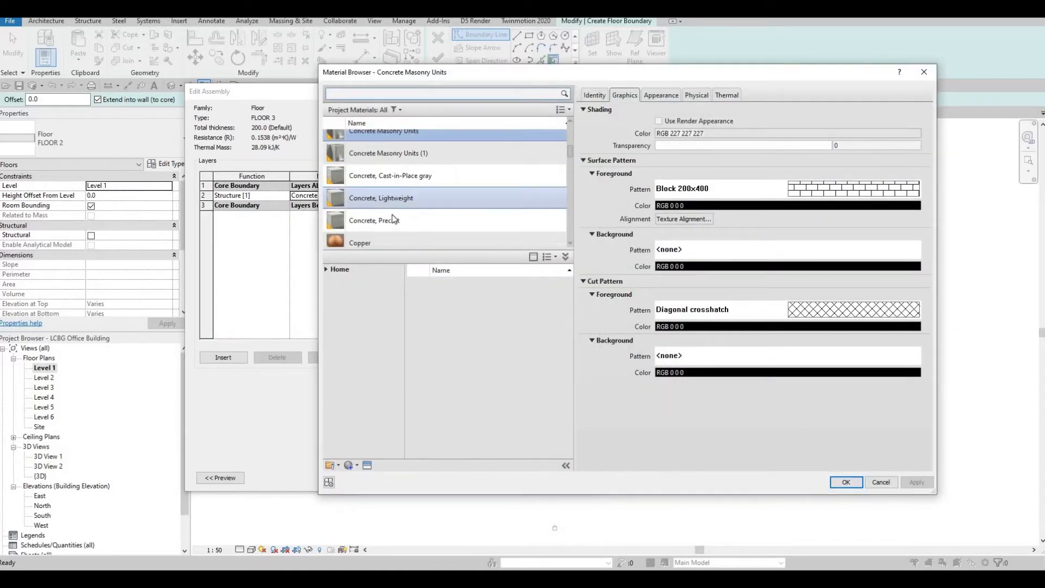
{"action": "scroll", "coordinate": [430, 213], "scroll_direction": "down", "scroll_amount": 3}
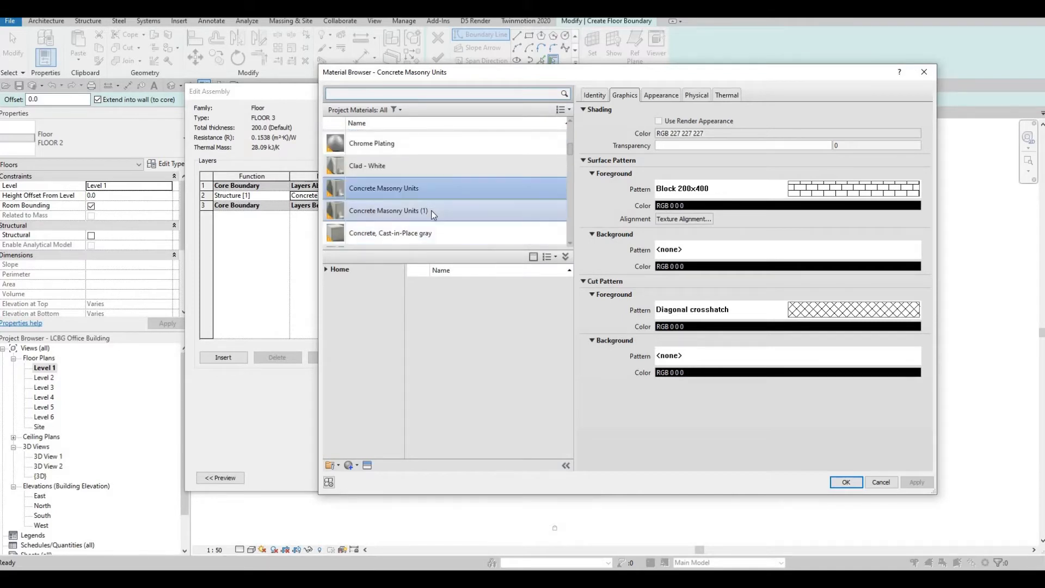
{"action": "scroll", "coordinate": [431, 215], "scroll_direction": "down", "scroll_amount": 3}
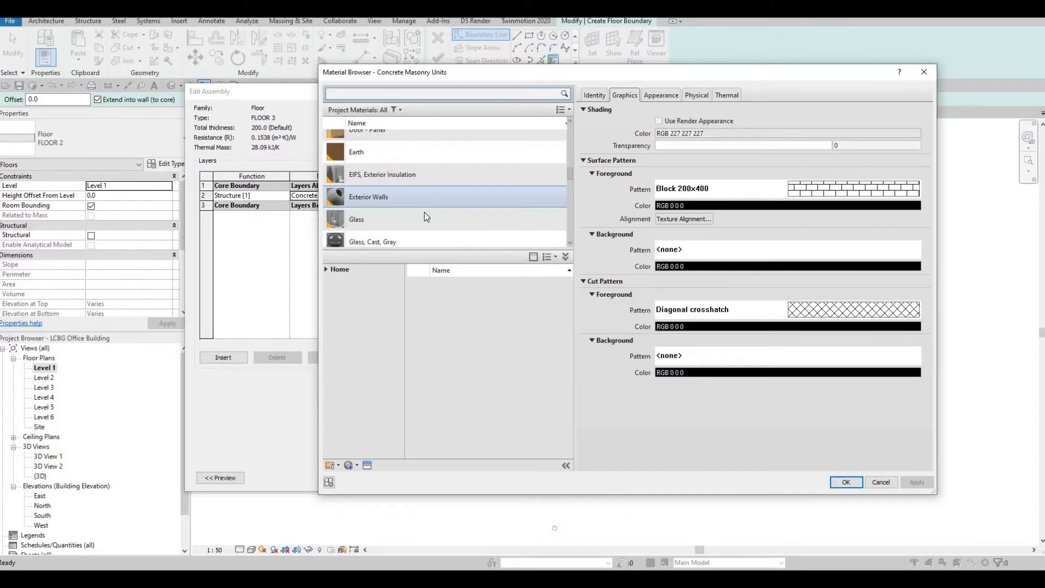
{"action": "scroll", "coordinate": [425, 213], "scroll_direction": "up", "scroll_amount": 5}
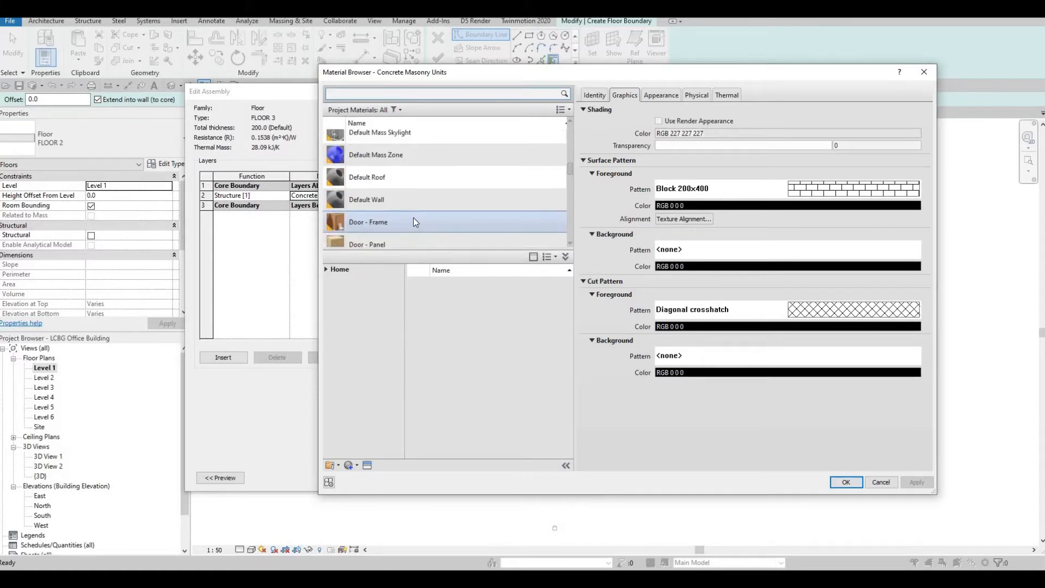
{"action": "scroll", "coordinate": [414, 217], "scroll_direction": "down", "scroll_amount": 3}
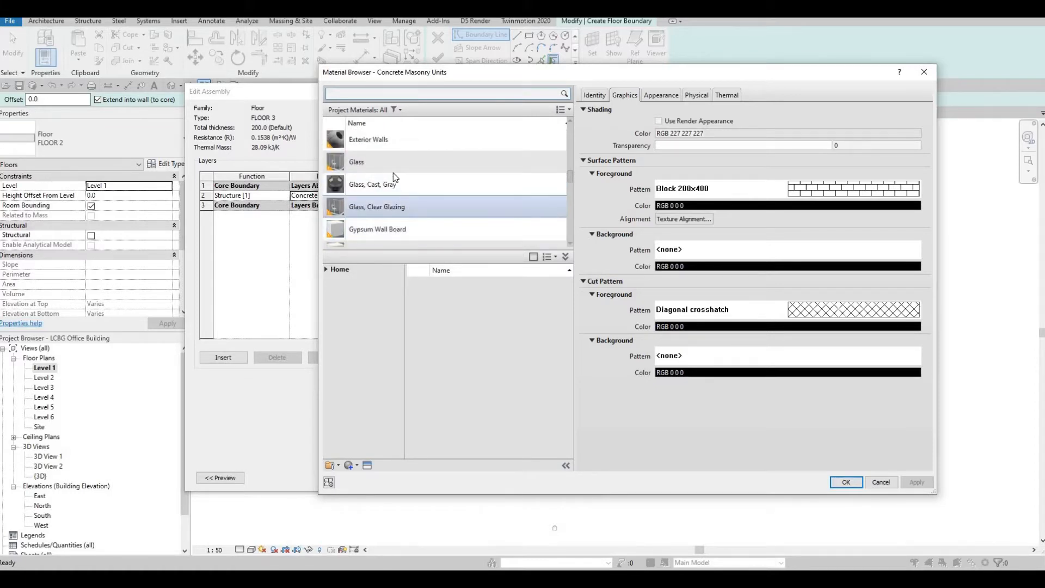
{"action": "scroll", "coordinate": [395, 173], "scroll_direction": "up", "scroll_amount": 2}
{"action": "left_click", "coordinate": [389, 146]}
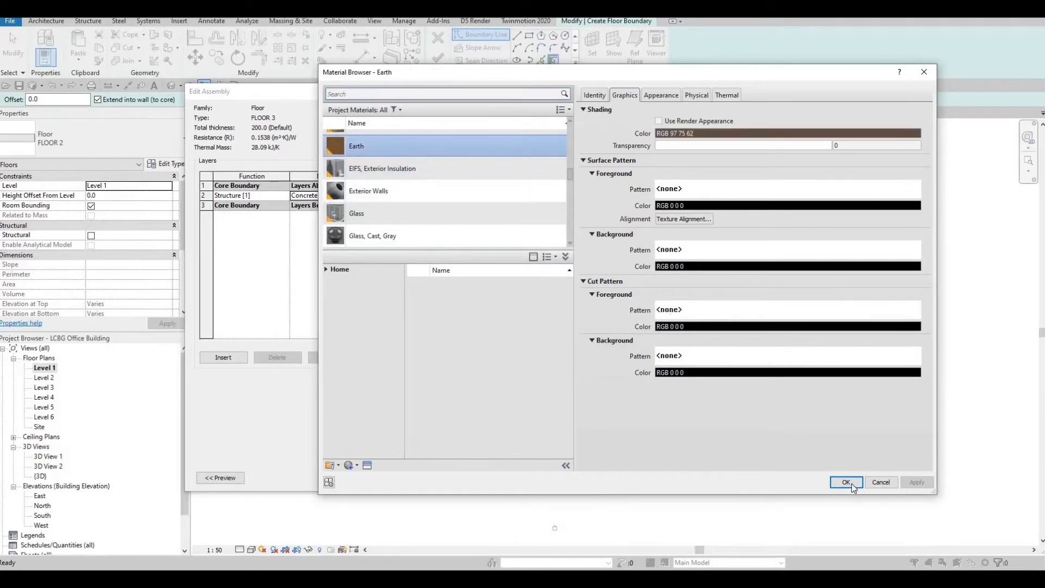
{"action": "key", "text": "Return"}
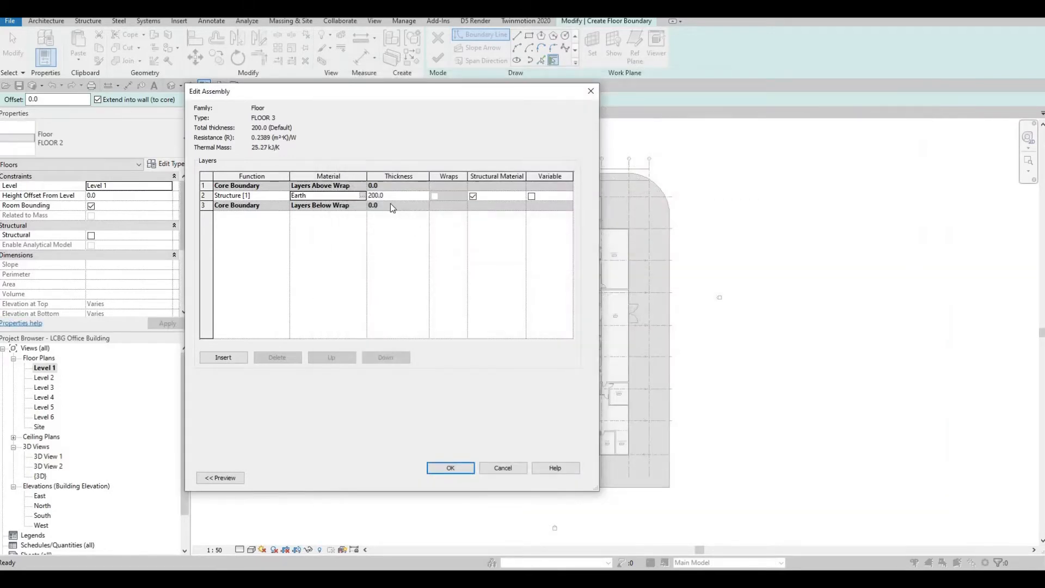
{"action": "key", "text": "Tab"}
{"action": "key", "text": "Return"}
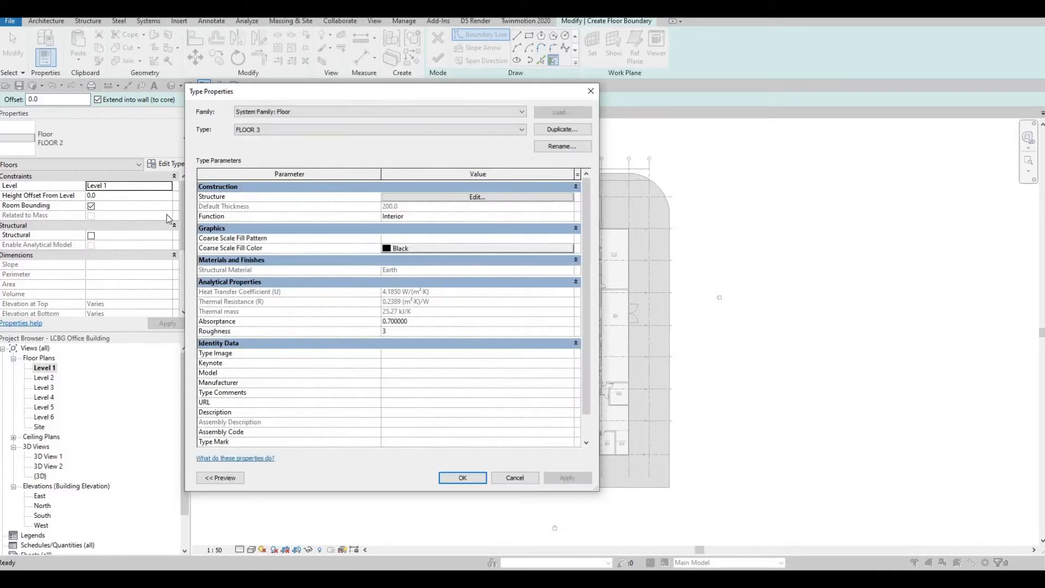
Apply the FLOOR 3 type and set the floor's height offset from Level 1 to -200.
{"action": "key", "text": "Return"}
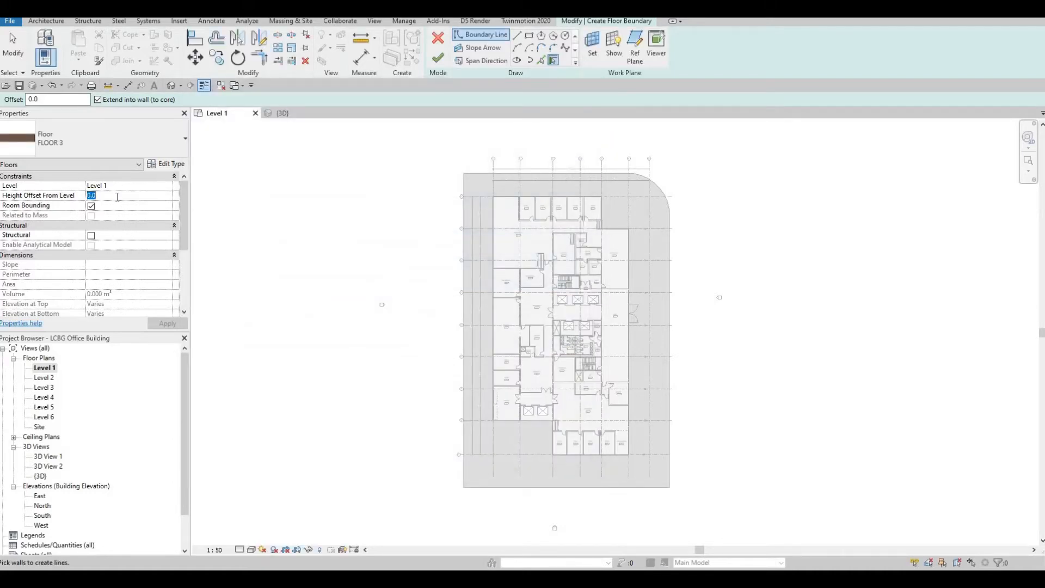
{"action": "type", "text": "-200"}
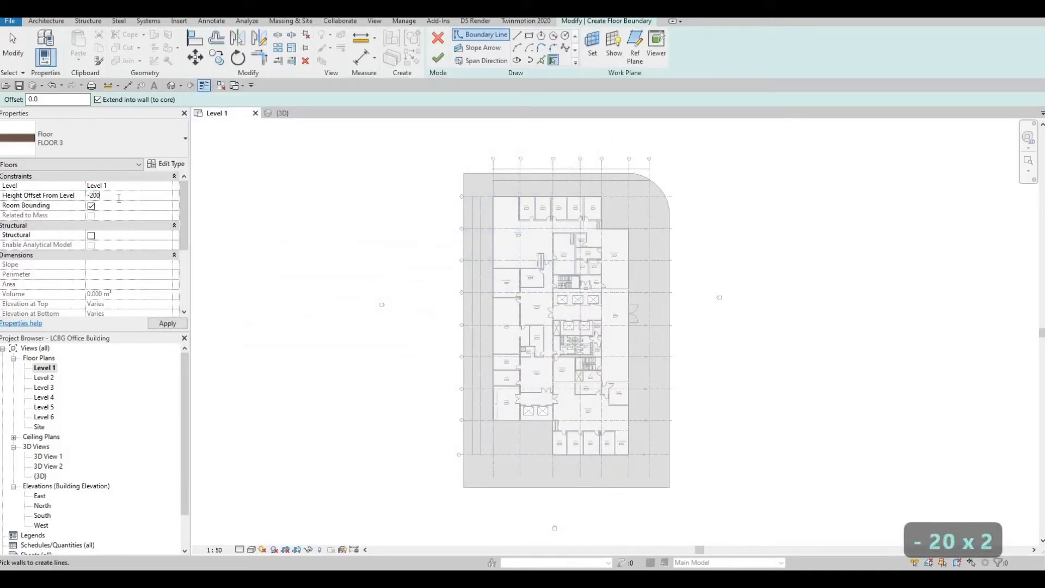
{"action": "left_click", "coordinate": [173, 325]}
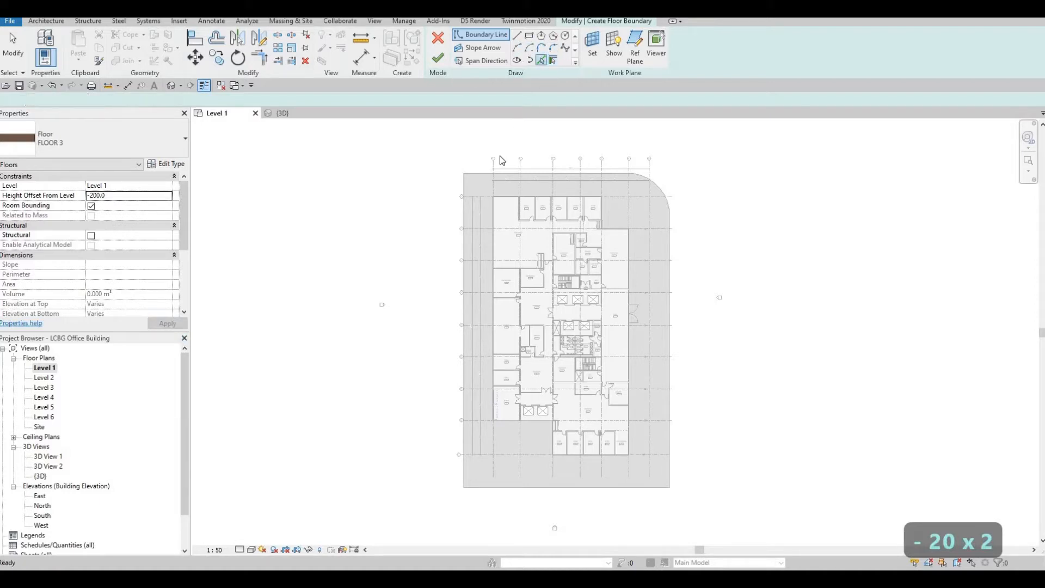
Pick the FLOOR 2 slab's north edge, rounded northeast corner and east edge as boundary lines.
{"action": "left_click", "coordinate": [673, 178]}
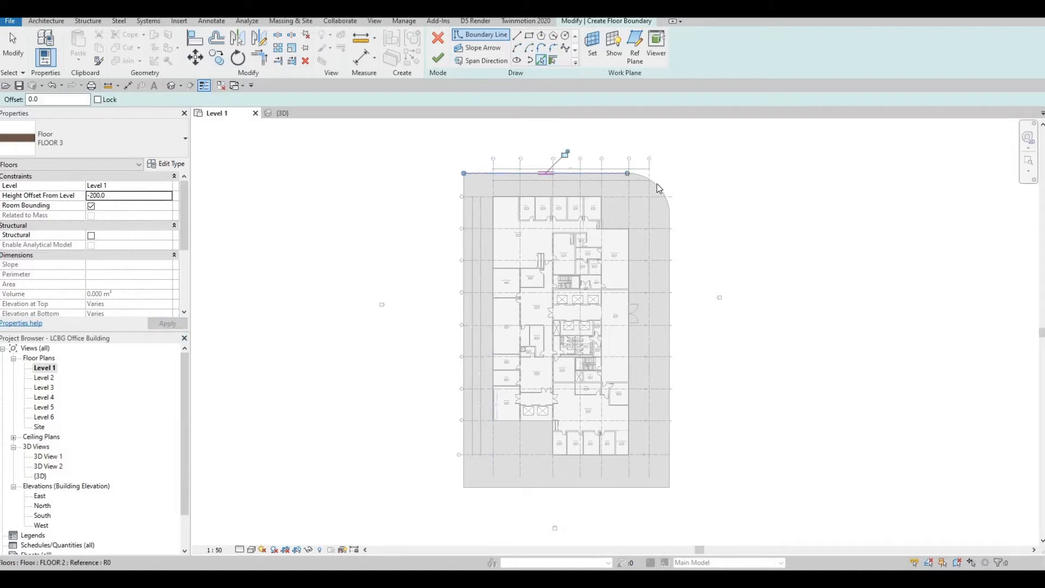
{"action": "left_click", "coordinate": [670, 206]}
{"action": "left_click", "coordinate": [671, 263]}
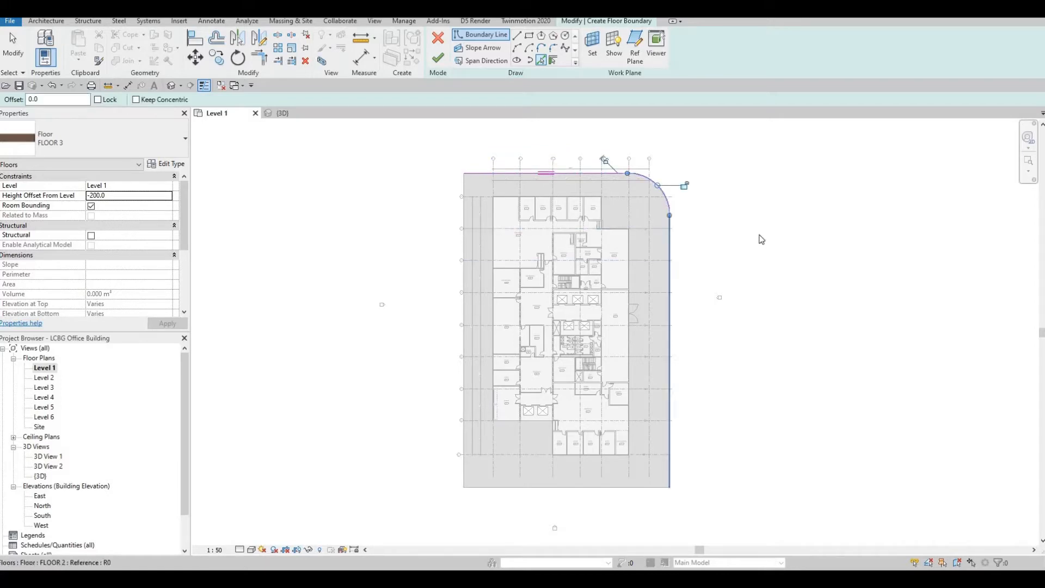
Draw a boundary line 10000 mm north from the slab's northwest corner, then one east until aligned with the slab's east edge.
{"action": "scroll", "coordinate": [735, 235], "scroll_direction": "down", "scroll_amount": 3}
{"action": "mouse_move", "coordinate": [735, 235]}
{"action": "middle_mouse_down"}
{"action": "mouse_move", "coordinate": [616, 259]}
{"action": "mouse_move", "coordinate": [605, 317]}
{"action": "middle_mouse_up"}
{"action": "scroll", "coordinate": [609, 272], "scroll_direction": "down", "scroll_amount": 2}
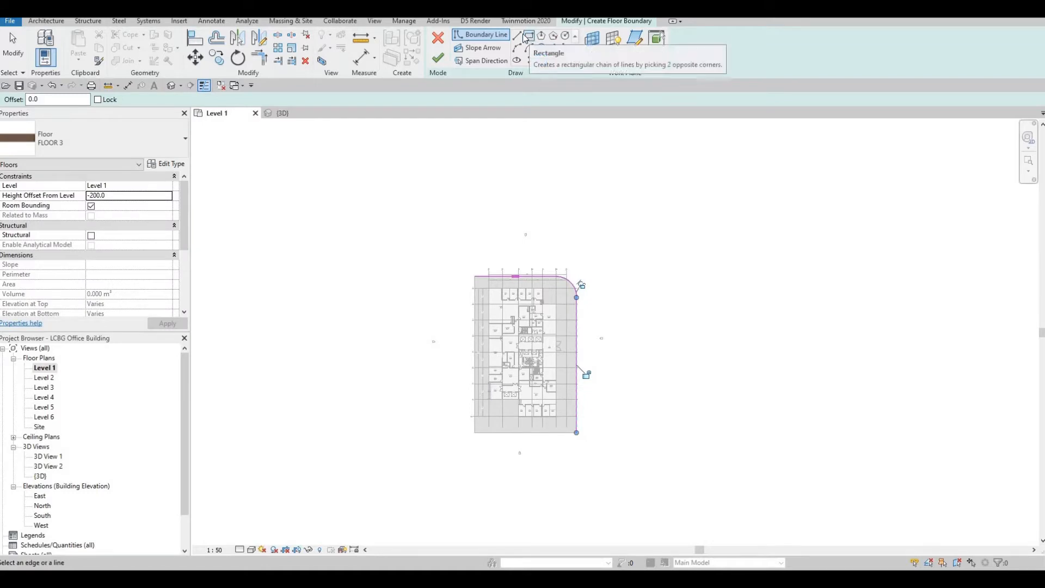
{"action": "key", "text": "l"}
{"action": "key", "text": "i"}
{"action": "scroll", "coordinate": [479, 273], "scroll_direction": "up", "scroll_amount": 5}
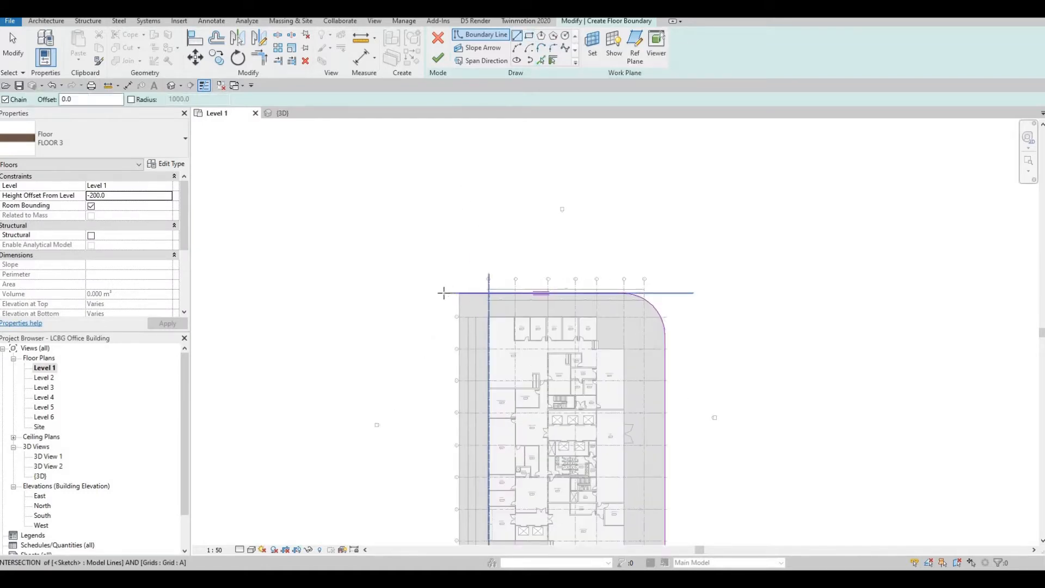
{"action": "left_click", "coordinate": [445, 293]}
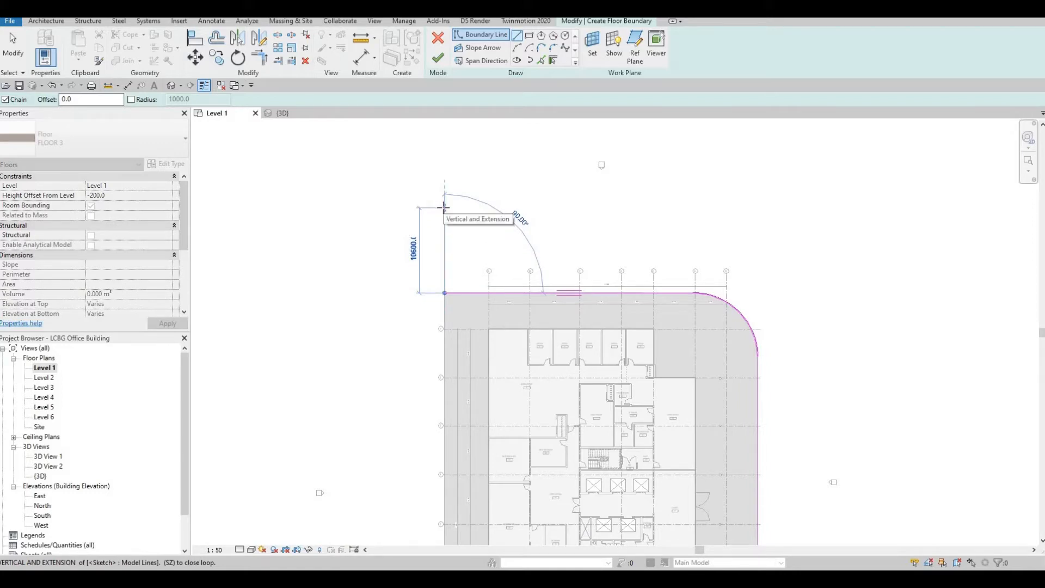
{"action": "type", "text": "10000"}
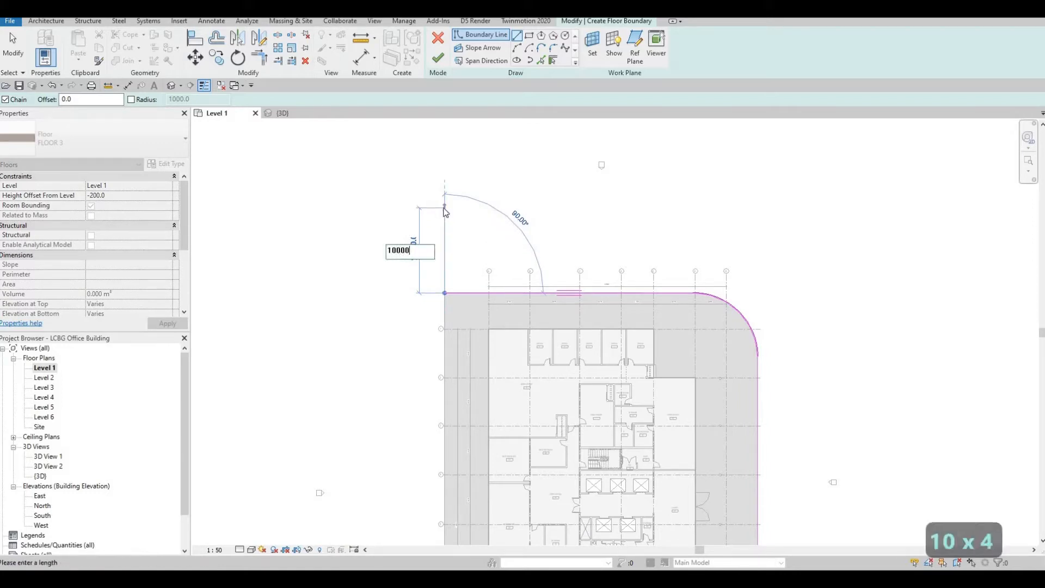
{"action": "key", "text": "Return"}
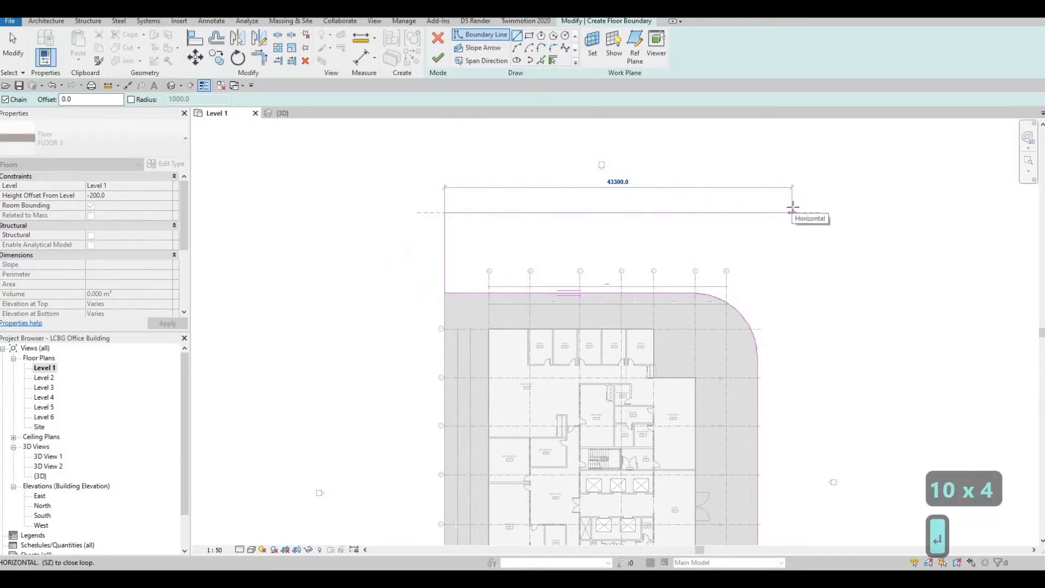
{"action": "left_click", "coordinate": [759, 212]}
Continue the boundary with a vertical line 25000 mm north, then end the line chain.
{"action": "middle_click_drag", "start_coordinate": [760, 161], "coordinate": [765, 338]}
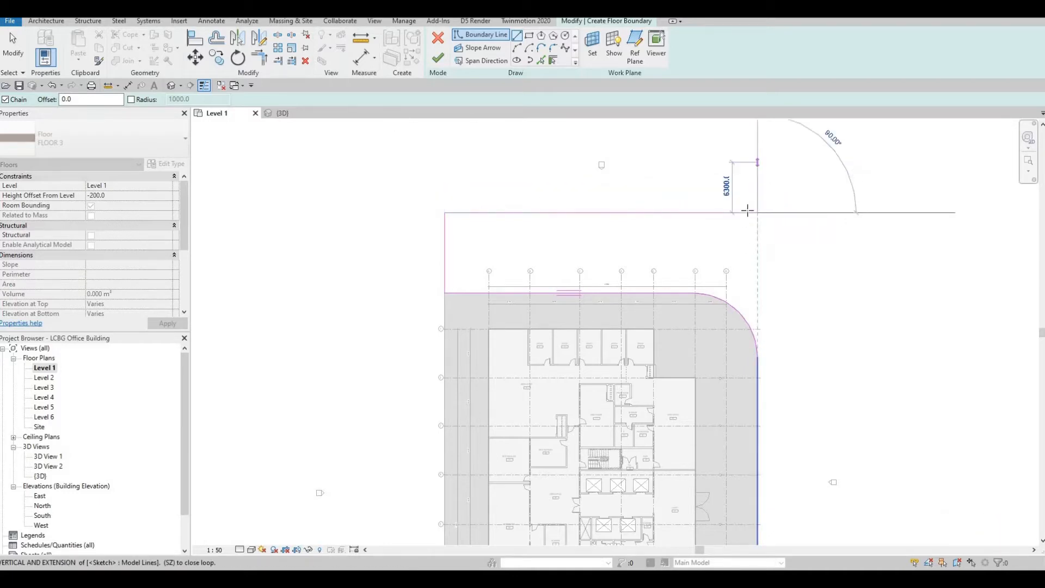
{"action": "scroll", "coordinate": [748, 211], "scroll_direction": "down", "scroll_amount": 1}
{"action": "left_click", "coordinate": [757, 199]}
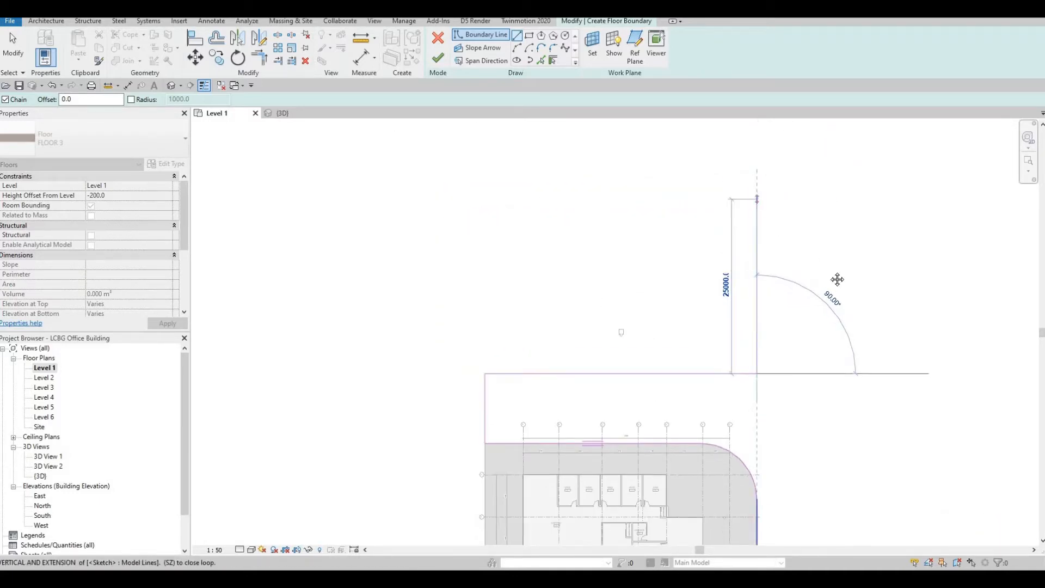
{"action": "key", "text": "Escape"}
Draw two consecutive 10000 mm boundary lines east from the top end of the vertical line.
{"action": "mouse_move", "coordinate": [838, 280]}
{"action": "middle_mouse_down"}
{"action": "mouse_move", "coordinate": [795, 159]}
{"action": "mouse_move", "coordinate": [727, 292]}
{"action": "middle_mouse_up"}
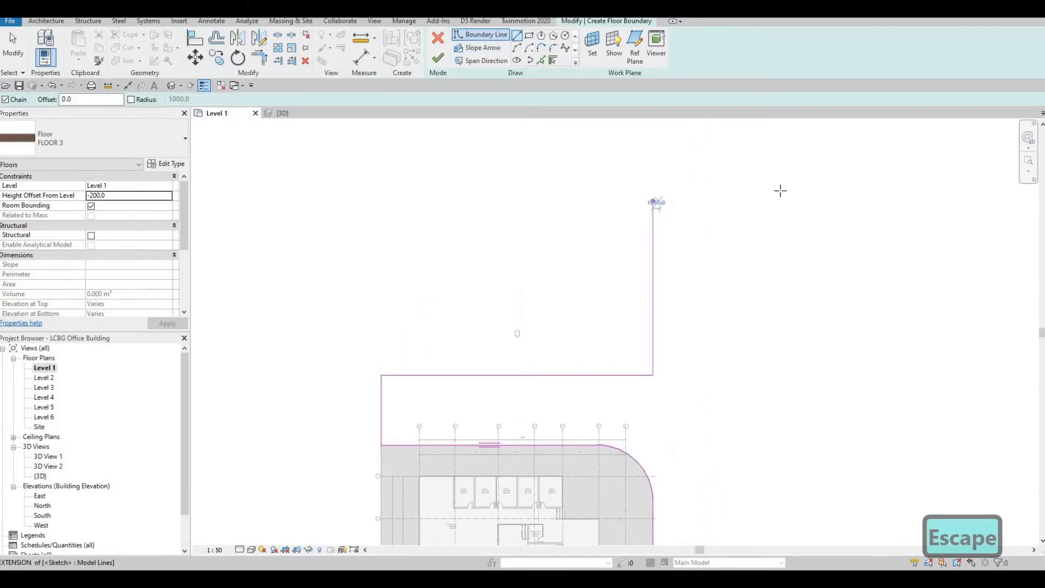
{"action": "left_click", "coordinate": [653, 201]}
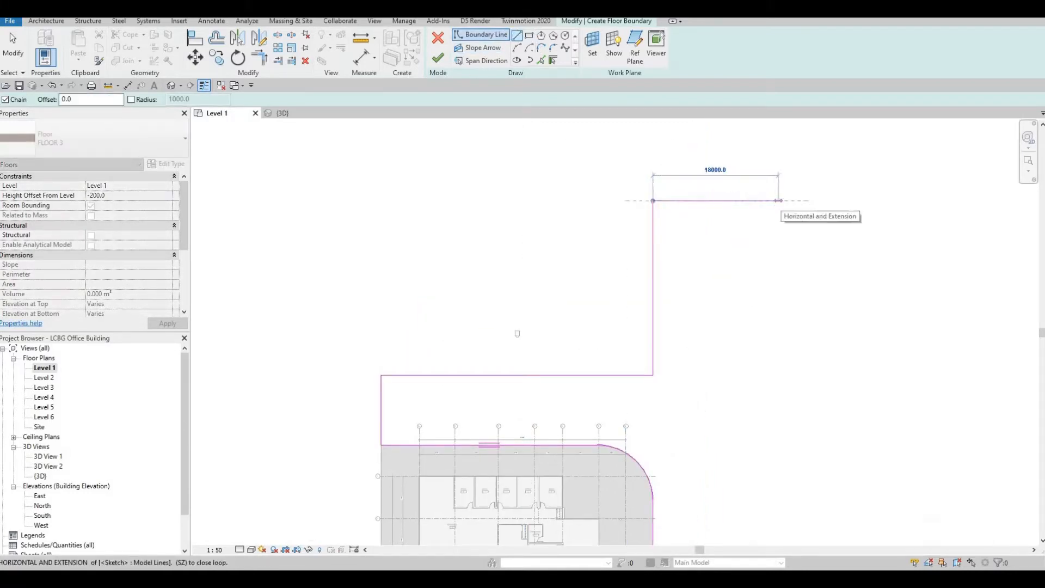
{"action": "type", "text": "10000"}
{"action": "key", "text": "Return"}
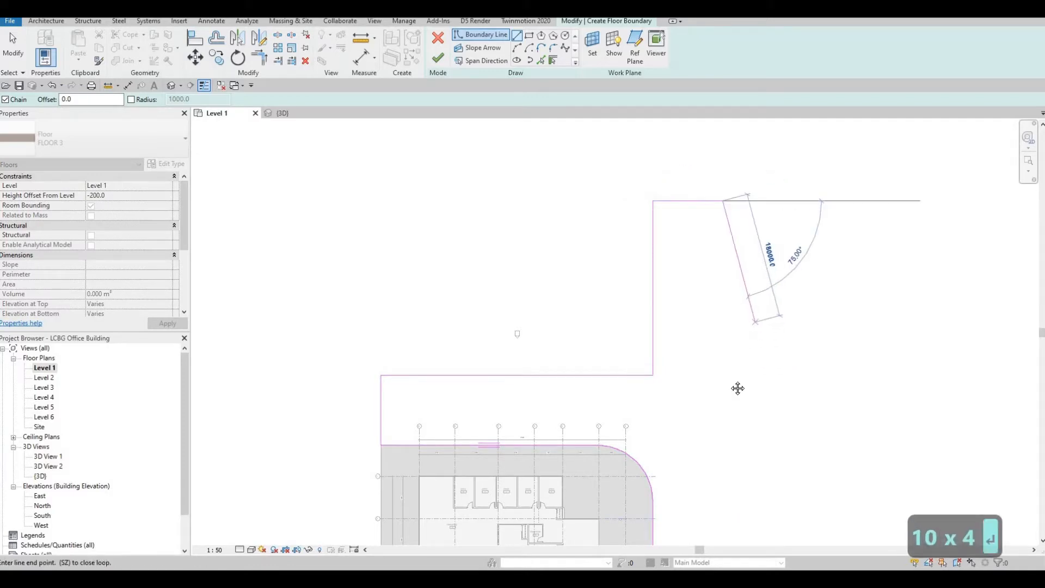
{"action": "middle_click_drag", "start_coordinate": [738, 387], "coordinate": [730, 336]}
{"action": "middle_click_drag", "start_coordinate": [768, 164], "coordinate": [728, 283]}
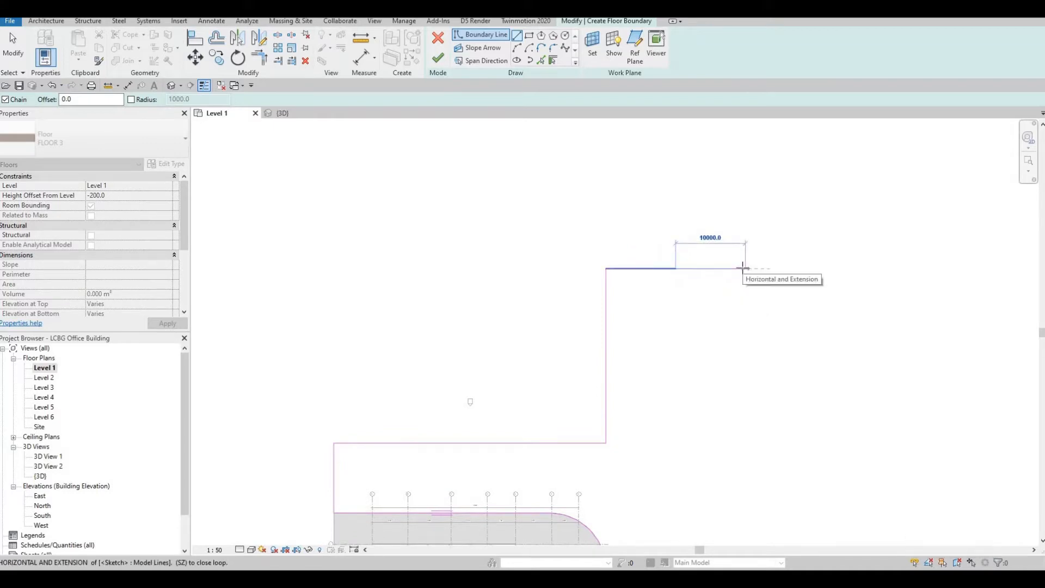
{"action": "left_click", "coordinate": [746, 268]}
Draw the boundary line south from the northeast end until aligned with the long horizontal line north of the slab.
{"action": "middle_click_drag", "start_coordinate": [748, 453], "coordinate": [730, 297]}
{"action": "scroll", "coordinate": [730, 297], "scroll_direction": "down", "scroll_amount": 2}
{"action": "middle_click_drag", "start_coordinate": [744, 423], "coordinate": [735, 366]}
{"action": "middle_click_drag", "start_coordinate": [690, 462], "coordinate": [680, 403]}
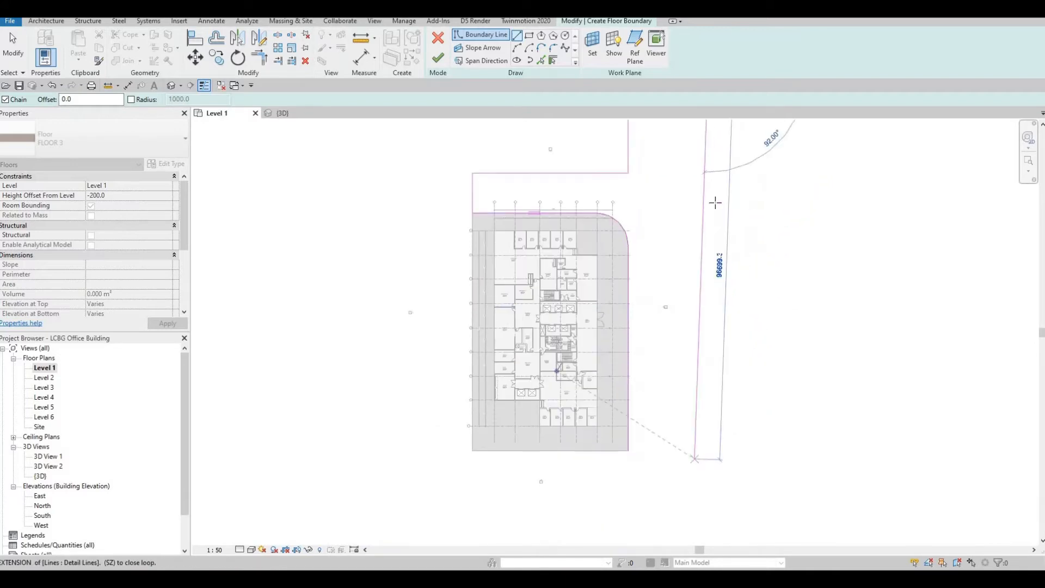
{"action": "left_click", "coordinate": [708, 173]}
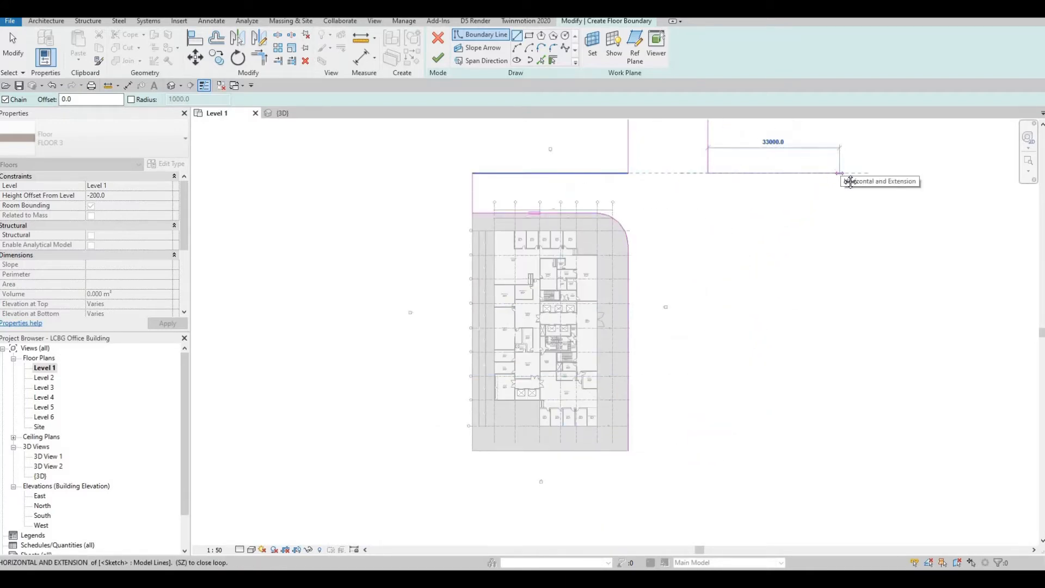
Extend the boundary east to form a side arm, then south until aligned with the FLOOR 2 slab's north edge.
{"action": "middle_click_drag", "start_coordinate": [858, 169], "coordinate": [859, 173]}
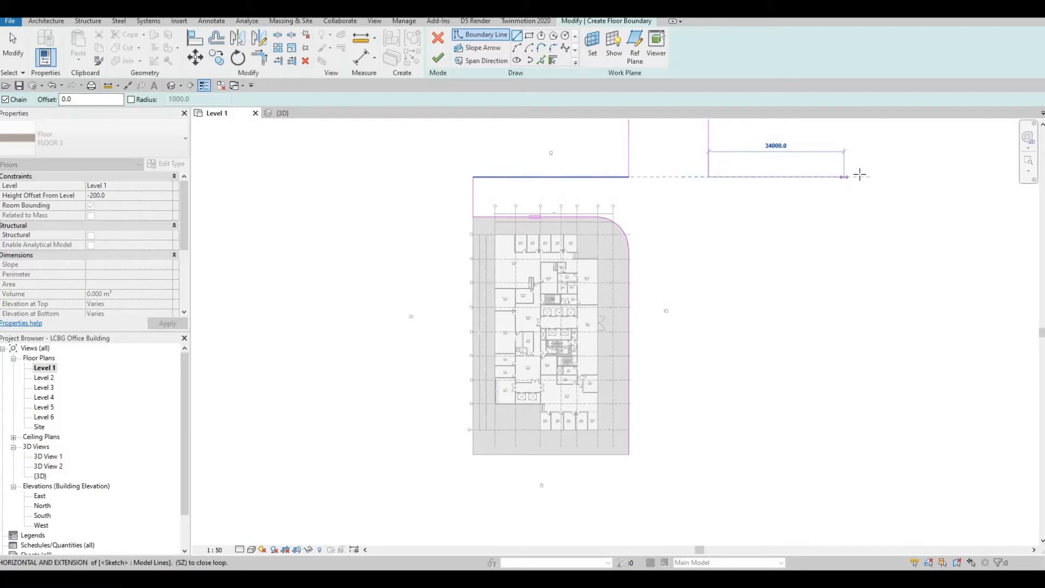
{"action": "left_click", "coordinate": [866, 213]}
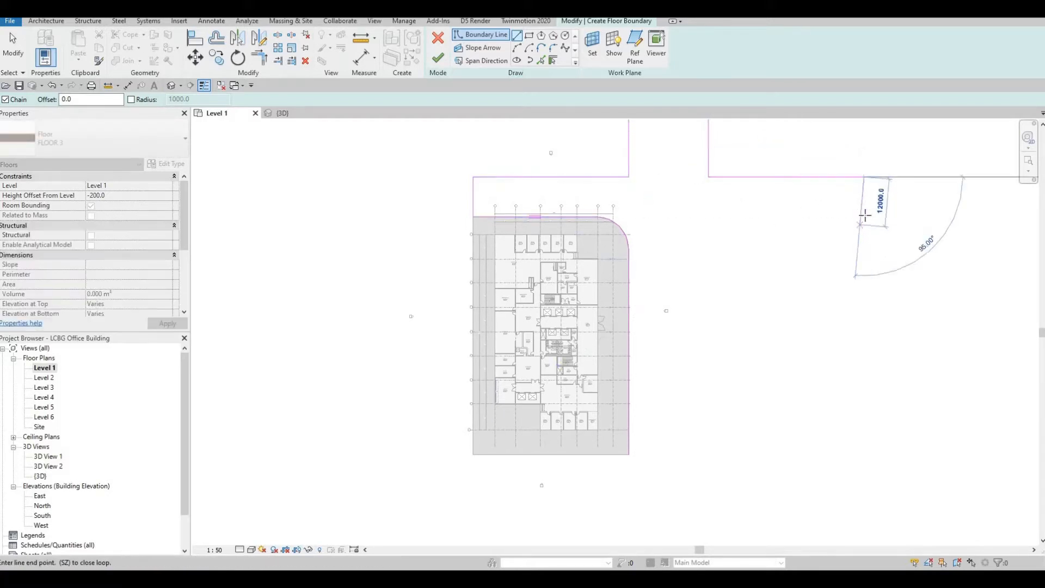
{"action": "left_click", "coordinate": [865, 217]}
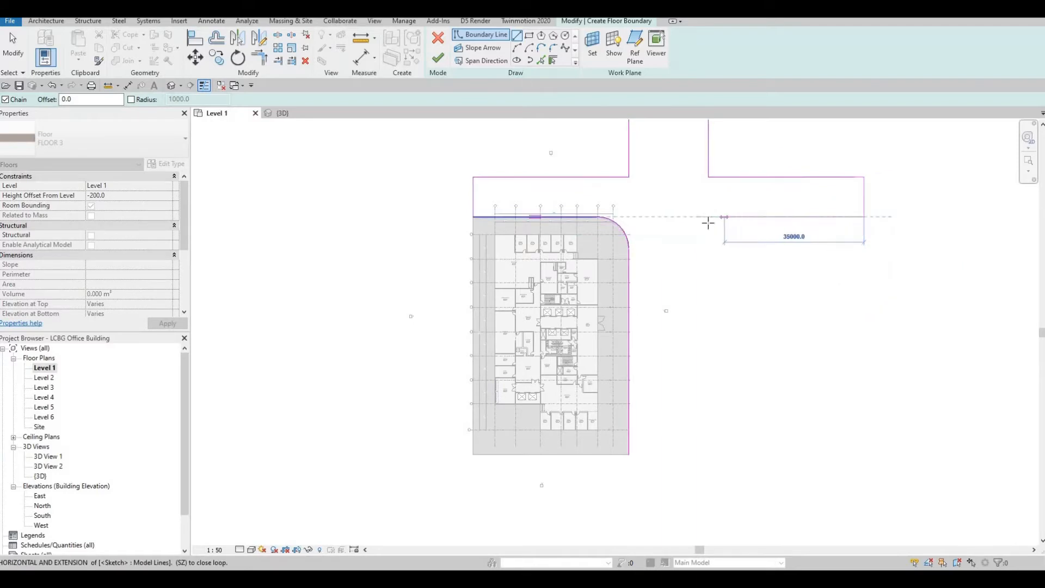
Close the boundary loop with lines west along the side arm, south to FLOOR 2's south edge, and west to the slab's southeast corner.
{"action": "left_click", "coordinate": [690, 328]}
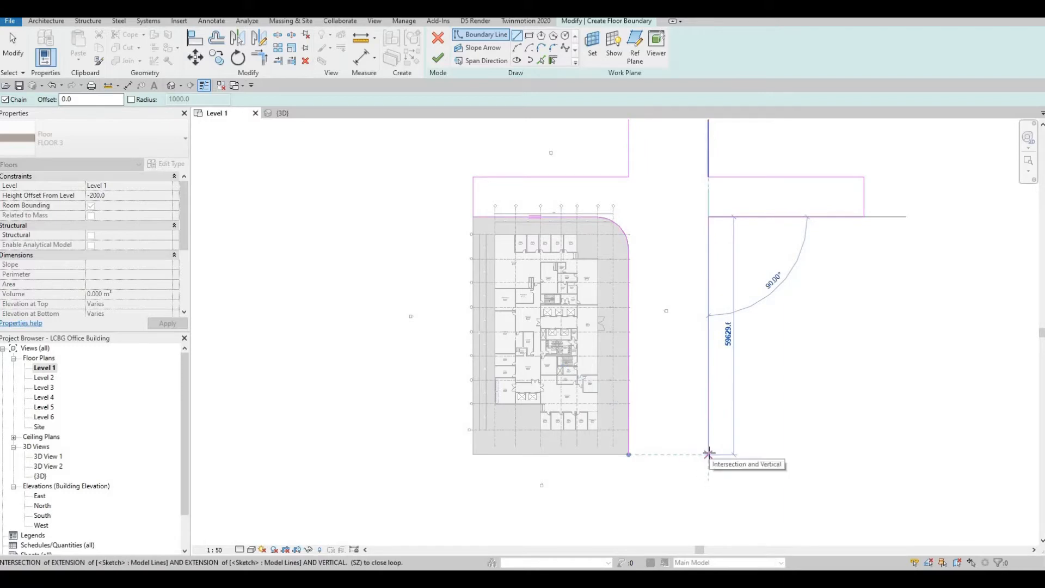
{"action": "left_click", "coordinate": [641, 453]}
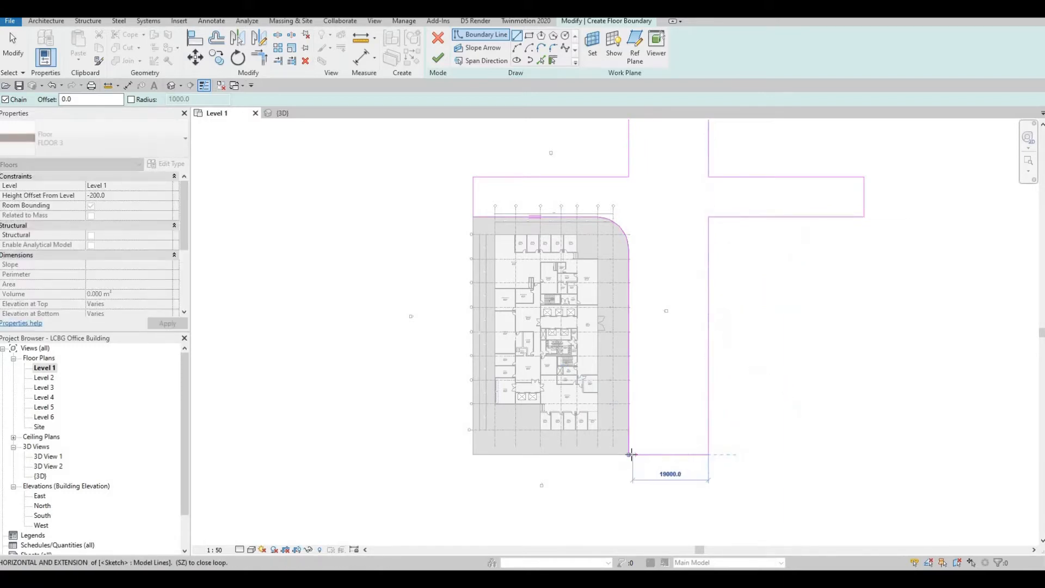
{"action": "left_click", "coordinate": [630, 454]}
{"action": "key", "text": "Escape"}
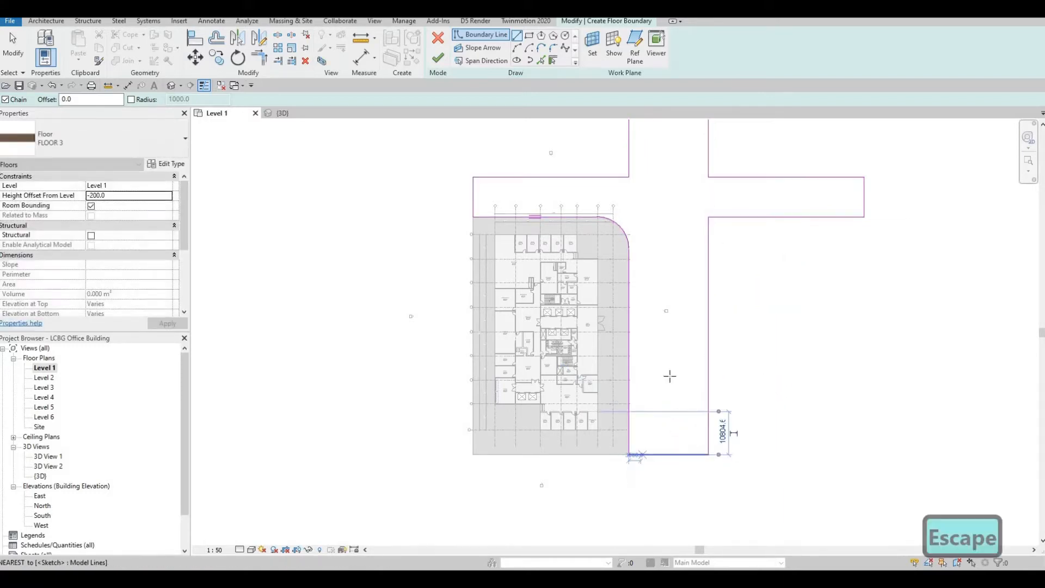
{"action": "middle_click_drag", "start_coordinate": [649, 447], "coordinate": [648, 427]}
{"action": "scroll", "coordinate": [584, 280], "scroll_direction": "down", "scroll_amount": 1}
{"action": "middle_click_drag", "start_coordinate": [584, 280], "coordinate": [571, 397]}
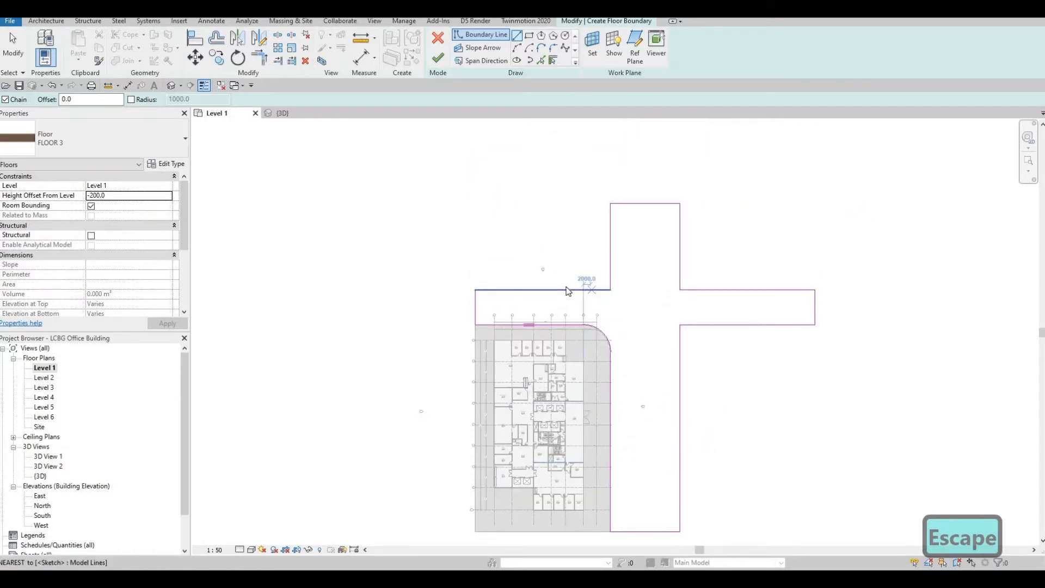
{"action": "key", "text": "Escape"}
{"action": "key", "text": "Escape"}
Set the distance between the west arm's north boundary line and FLOOR 2's north edge to 20000 mm.
{"action": "left_click", "coordinate": [533, 288]}
{"action": "scroll", "coordinate": [430, 327], "scroll_direction": "up", "scroll_amount": 2}
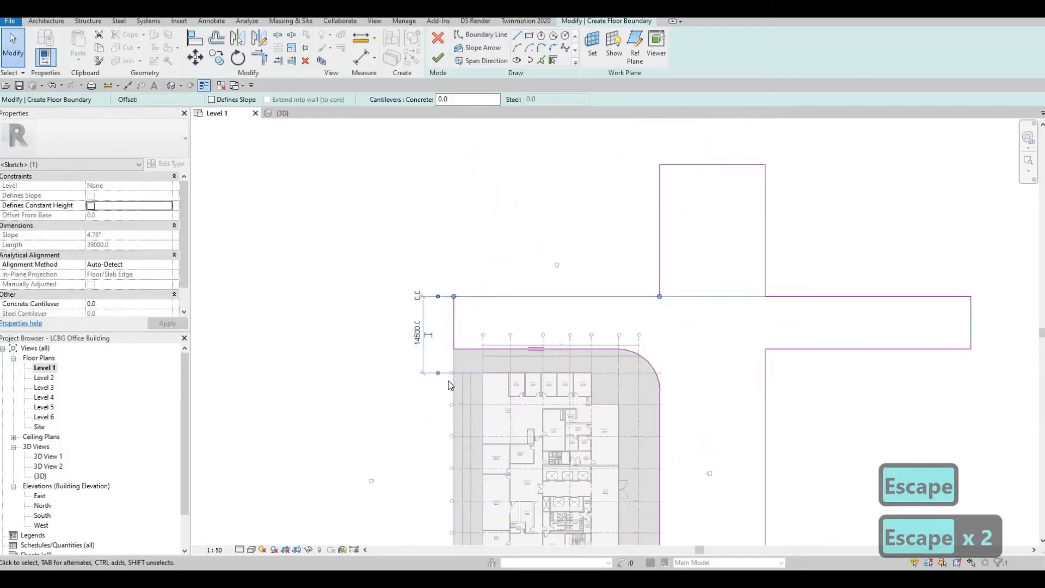
{"action": "scroll", "coordinate": [449, 382], "scroll_direction": "up", "scroll_amount": 1}
{"action": "left_click_drag", "start_coordinate": [438, 384], "coordinate": [454, 352]}
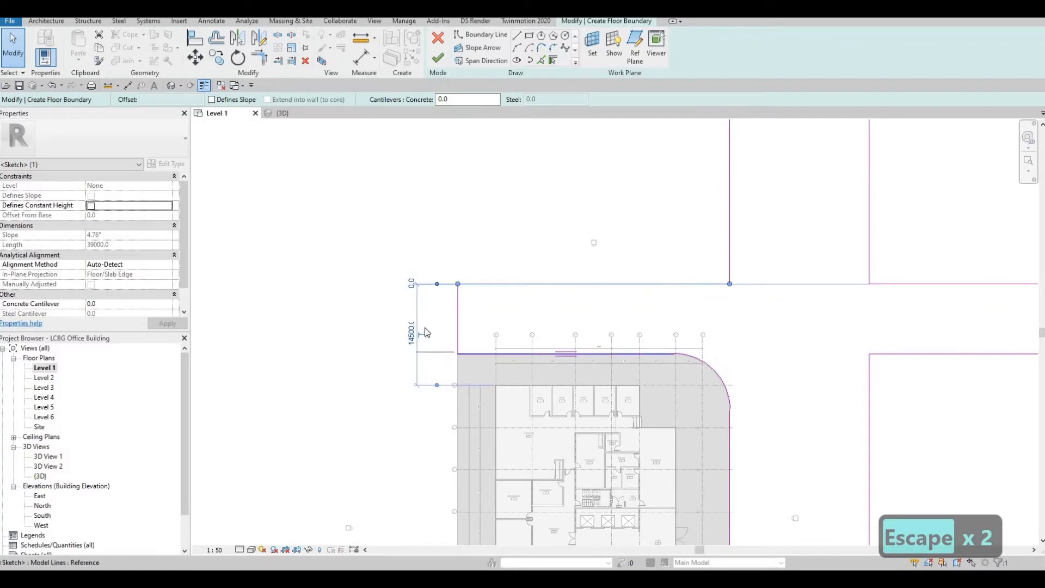
{"action": "left_click", "coordinate": [412, 321]}
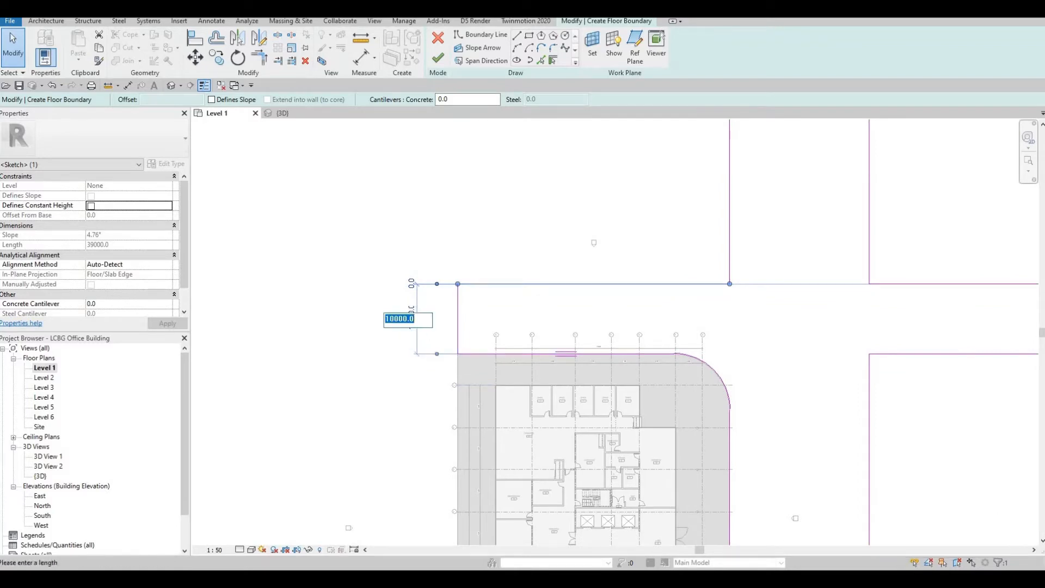
{"action": "type", "text": "200"}
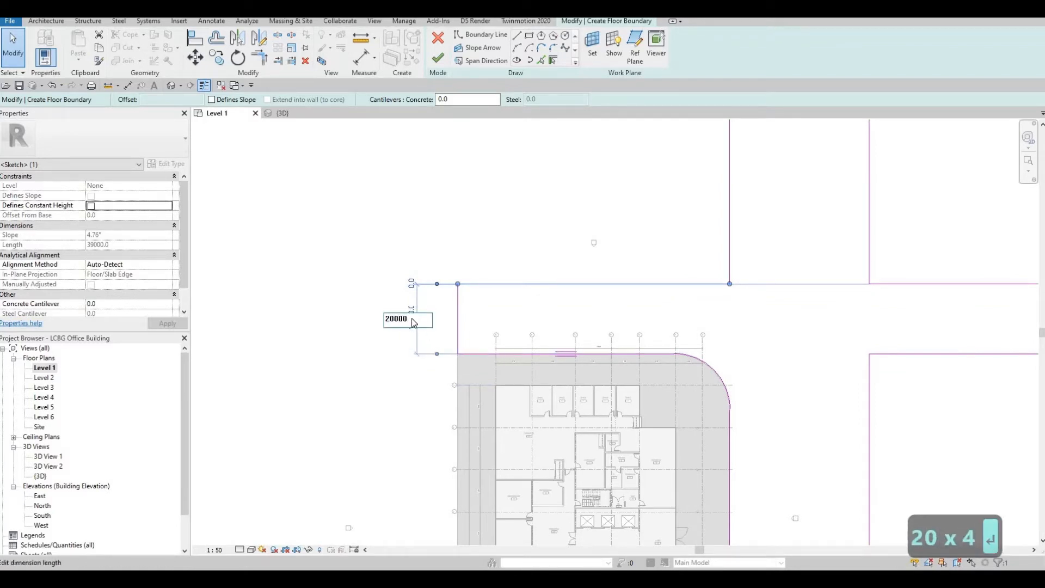
{"action": "key", "text": "Return"}
{"action": "key", "text": "Escape"}
{"action": "key", "text": "Escape"}
Set the east arm's width to 20000 mm by moving its north boundary line away from its south line.
{"action": "middle_click_drag", "start_coordinate": [711, 303], "coordinate": [687, 312]}
{"action": "scroll", "coordinate": [687, 315], "scroll_direction": "down", "scroll_amount": 2}
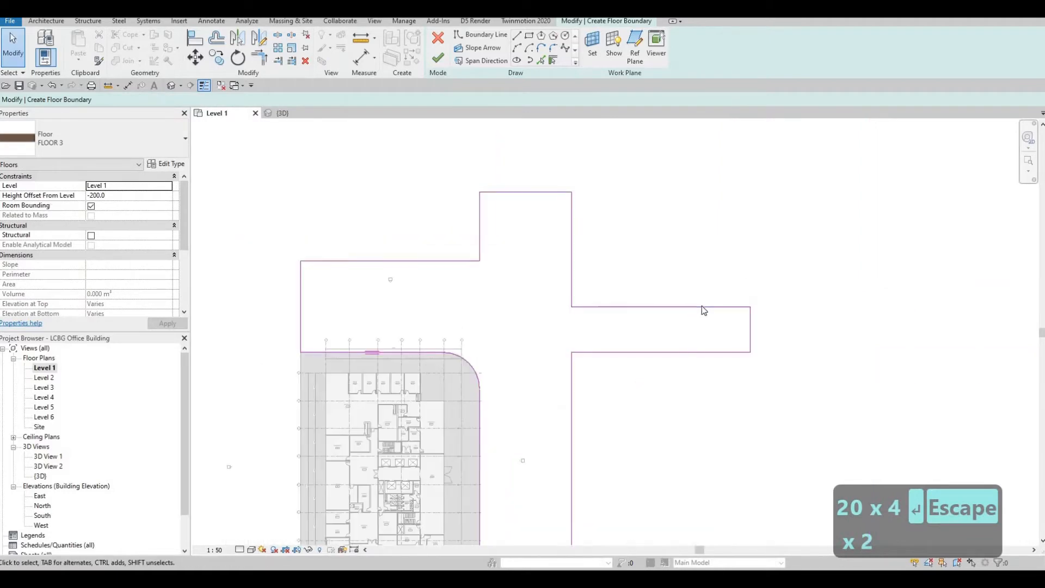
{"action": "left_click", "coordinate": [690, 306]}
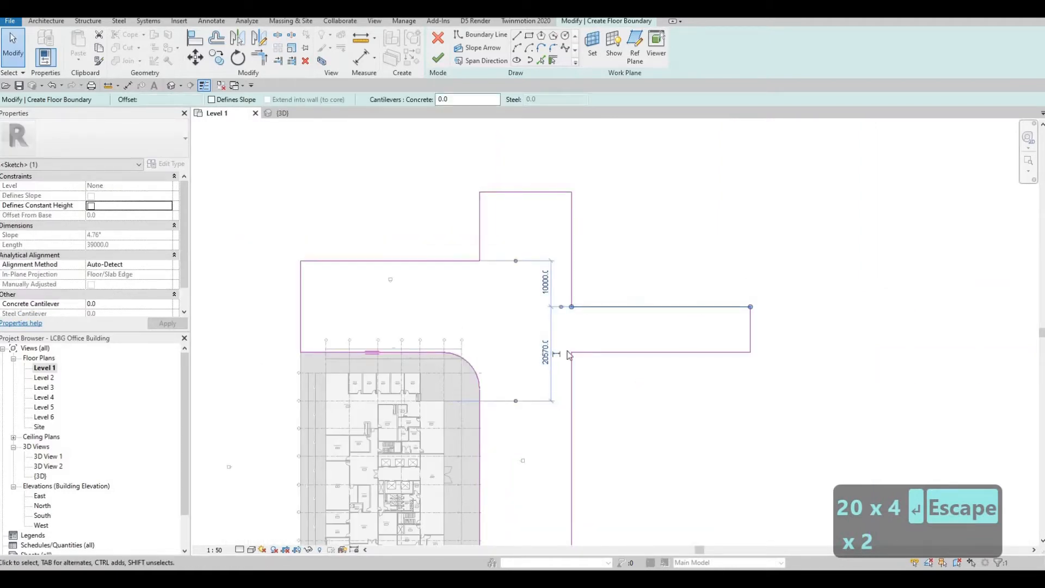
{"action": "scroll", "coordinate": [566, 334], "scroll_direction": "up", "scroll_amount": 2}
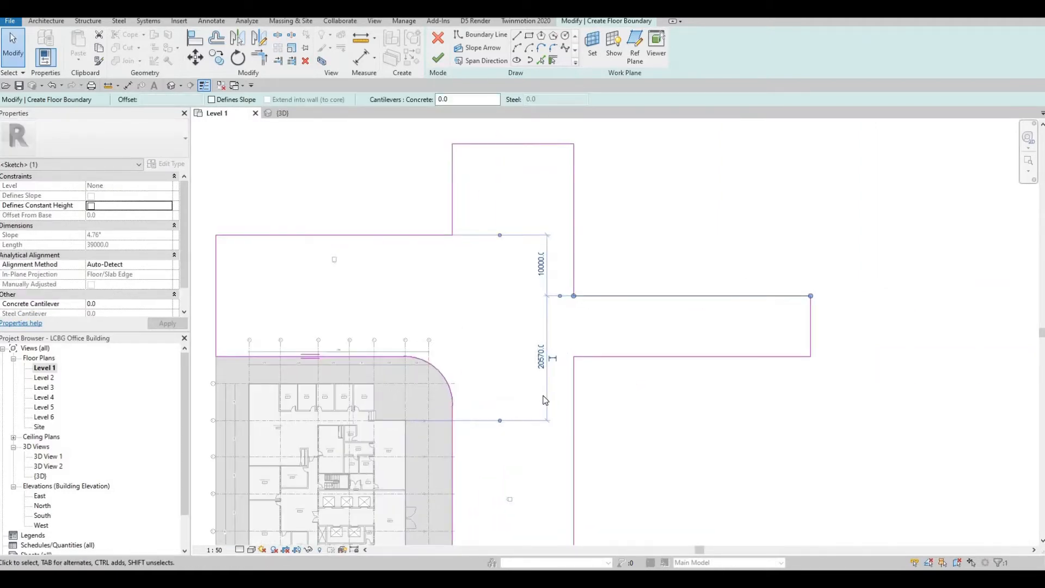
{"action": "left_click", "coordinate": [583, 357]}
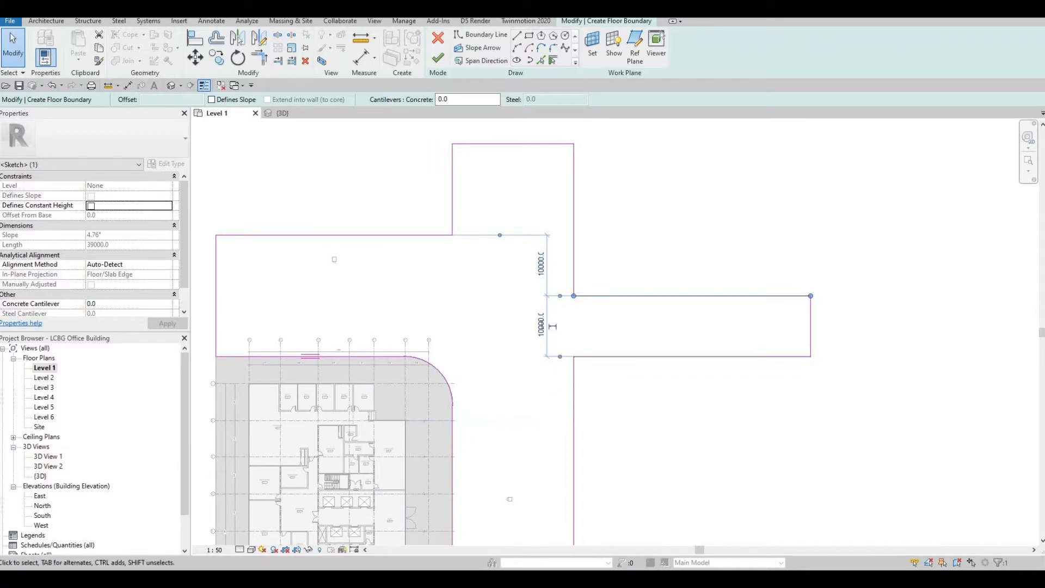
{"action": "left_click", "coordinate": [540, 327]}
{"action": "type", "text": "2000"}
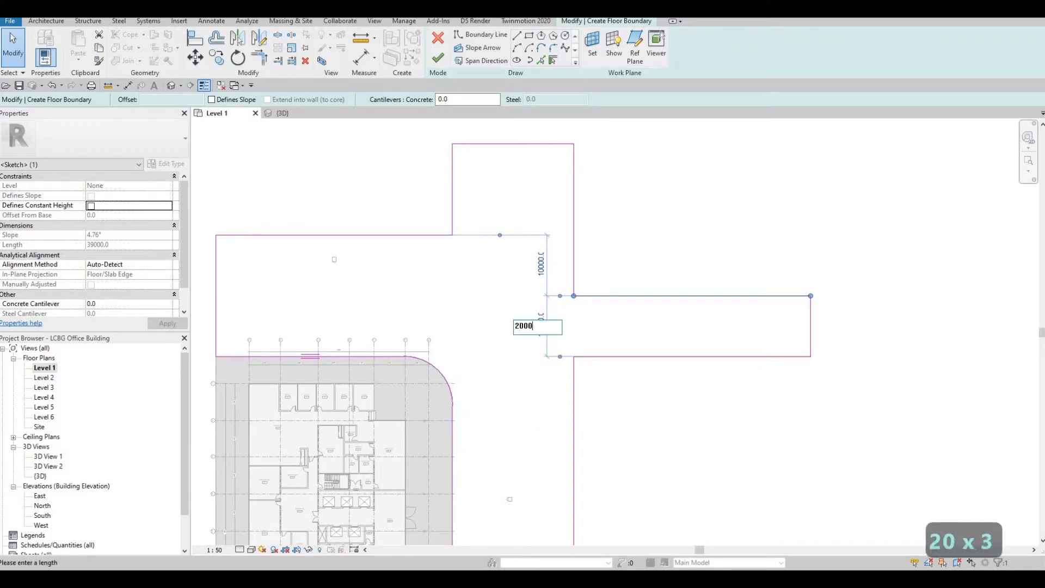
{"action": "key", "text": "Return"}
{"action": "key", "text": "Escape"}
{"action": "key", "text": "Escape"}
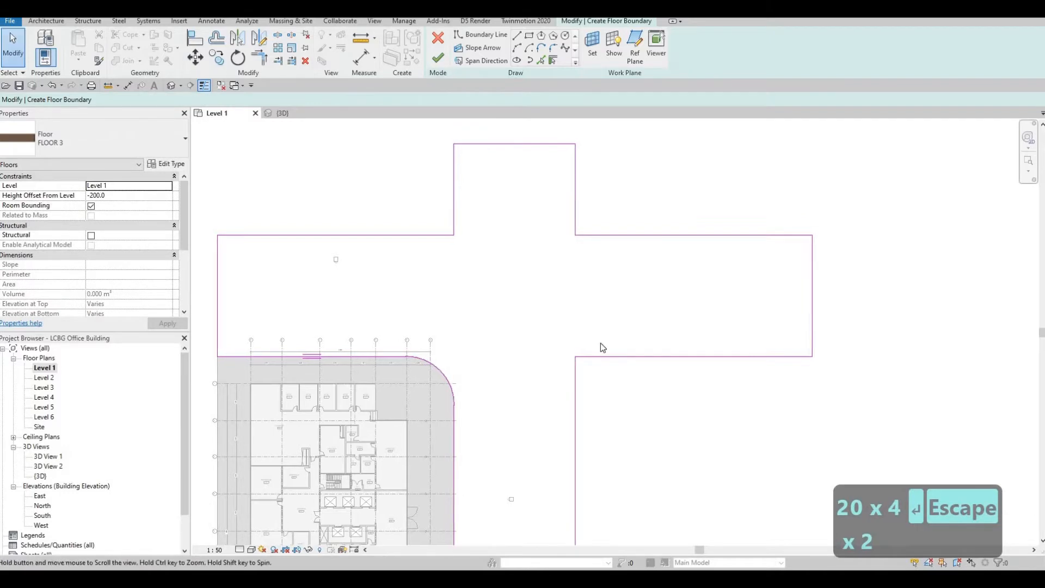
Lengthen the west arm of the boundary by moving its end line farther west, well beyond the FLOOR 2 slab.
{"action": "scroll", "coordinate": [600, 343], "scroll_direction": "down", "scroll_amount": 1}
{"action": "scroll", "coordinate": [618, 332], "scroll_direction": "down", "scroll_amount": 2}
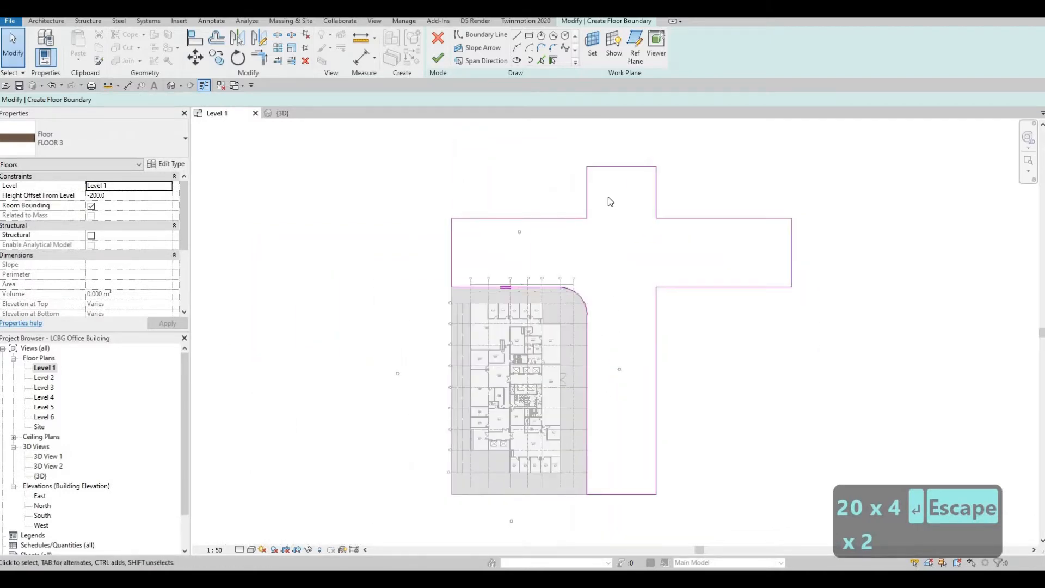
{"action": "scroll", "coordinate": [612, 327], "scroll_direction": "up", "scroll_amount": 1}
{"action": "mouse_move", "coordinate": [609, 313]}
{"action": "middle_mouse_down"}
{"action": "mouse_move", "coordinate": [611, 355]}
{"action": "mouse_move", "coordinate": [612, 342]}
{"action": "mouse_move", "coordinate": [534, 317]}
{"action": "mouse_move", "coordinate": [546, 336]}
{"action": "mouse_move", "coordinate": [557, 330]}
{"action": "middle_mouse_up"}
{"action": "scroll", "coordinate": [599, 324], "scroll_direction": "down", "scroll_amount": 1}
{"action": "middle_click_drag", "start_coordinate": [411, 254], "coordinate": [522, 229]}
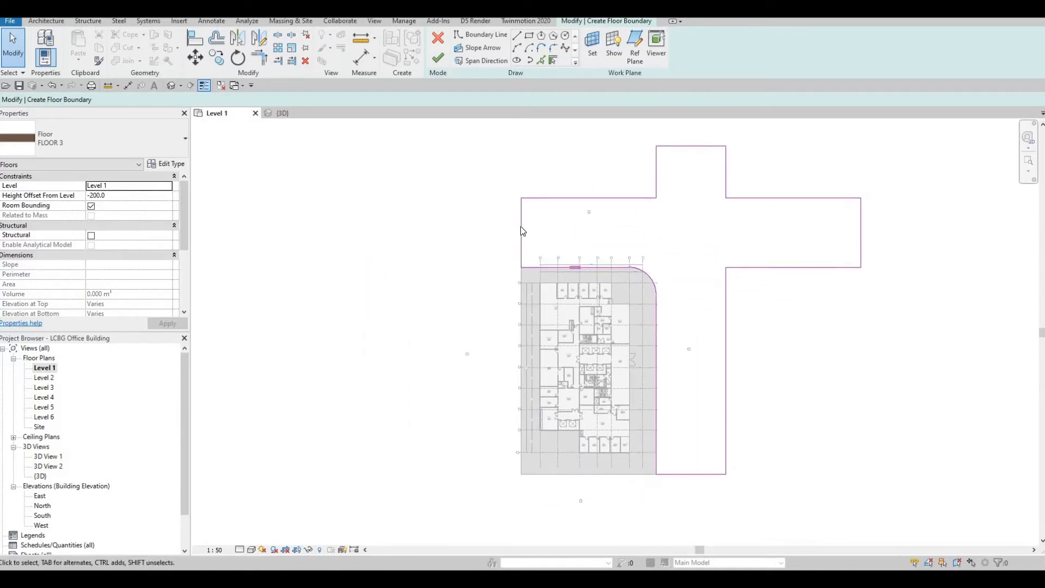
{"action": "left_click", "coordinate": [522, 231]}
{"action": "left_click_drag", "start_coordinate": [390, 232], "coordinate": [322, 229]}
{"action": "key", "text": "Escape"}
Lengthen the south leg by moving its end line to about 84000 mm south of the building's southernmost grid line.
{"action": "middle_click_drag", "start_coordinate": [685, 488], "coordinate": [655, 385]}
{"action": "mouse_move", "coordinate": [655, 373]}
{"action": "left_mouse_down"}
{"action": "mouse_move", "coordinate": [654, 547]}
{"action": "mouse_move", "coordinate": [653, 493]}
{"action": "left_mouse_up"}
{"action": "middle_click_drag", "start_coordinate": [648, 493], "coordinate": [631, 327]}
{"action": "scroll", "coordinate": [630, 367], "scroll_direction": "down", "scroll_amount": 1}
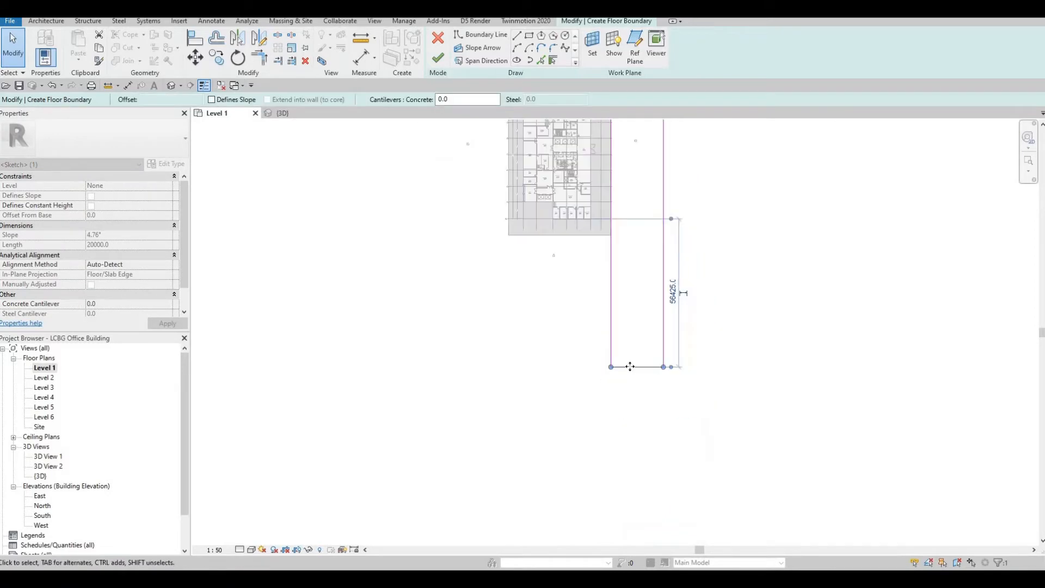
{"action": "left_click_drag", "start_coordinate": [630, 366], "coordinate": [629, 439]}
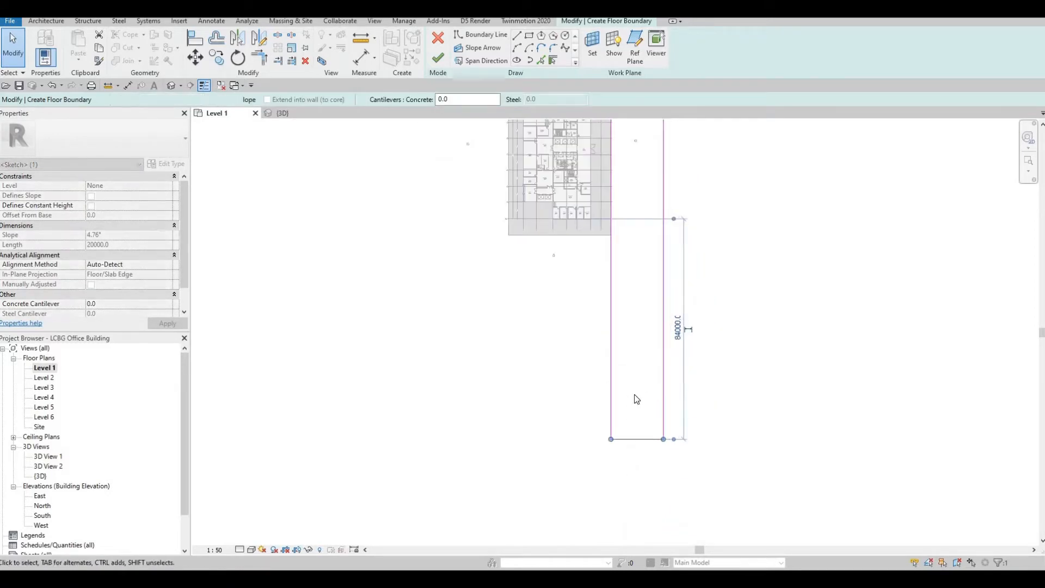
{"action": "key", "text": "Escape"}
Finish the FLOOR 3 boundary sketch to create the floor, and clear the selection.
{"action": "middle_click_drag", "start_coordinate": [635, 349], "coordinate": [634, 416]}
{"action": "scroll", "coordinate": [634, 416], "scroll_direction": "down", "scroll_amount": 1}
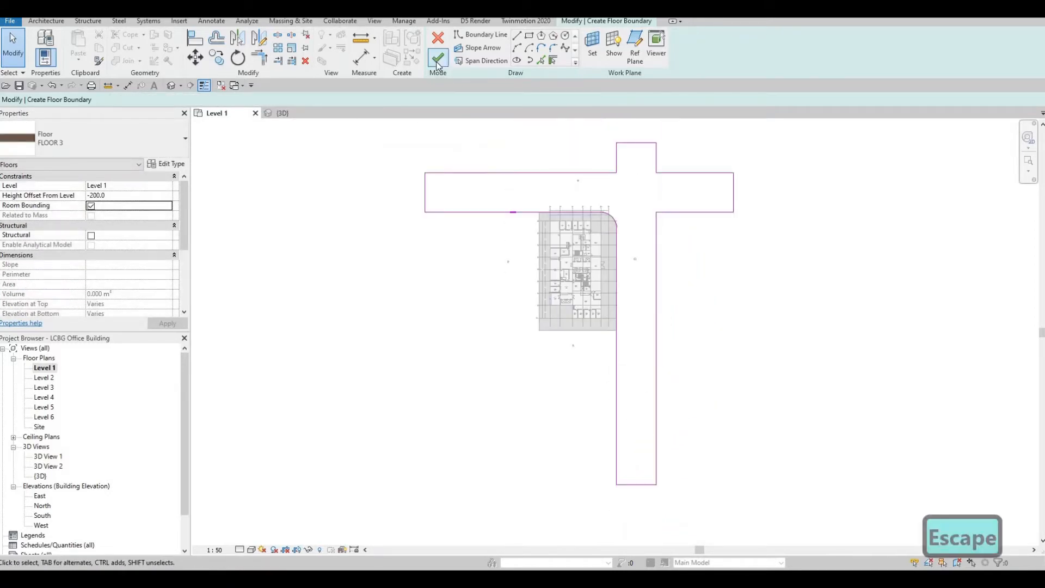
{"action": "left_click", "coordinate": [439, 59]}
{"action": "key", "text": "Escape"}
{"action": "key", "text": "Escape"}
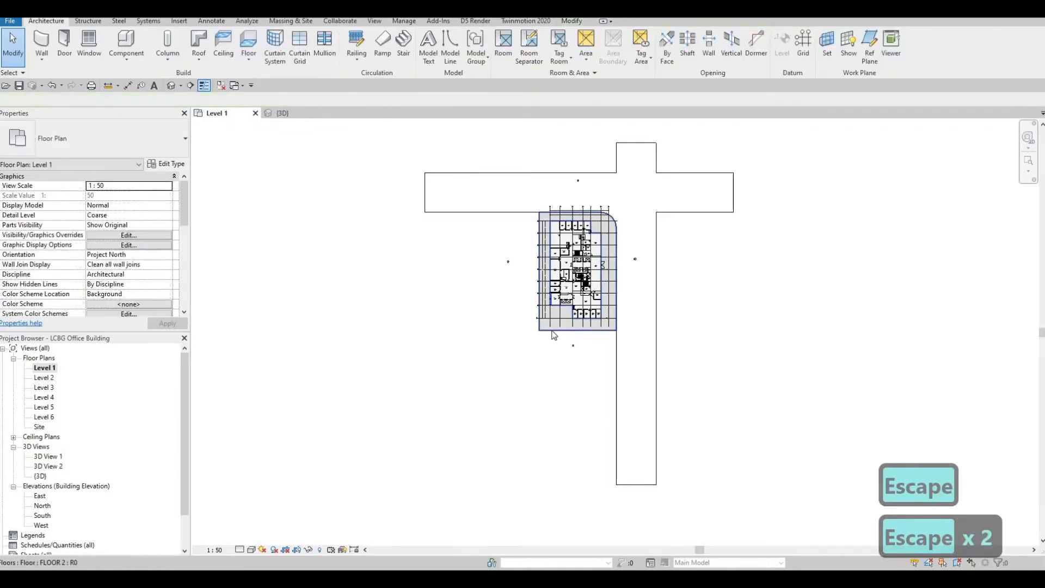
Edit the boundary of FLOOR 2 and align its south edge with the south end of FLOOR 3.
{"action": "left_click", "coordinate": [578, 330]}
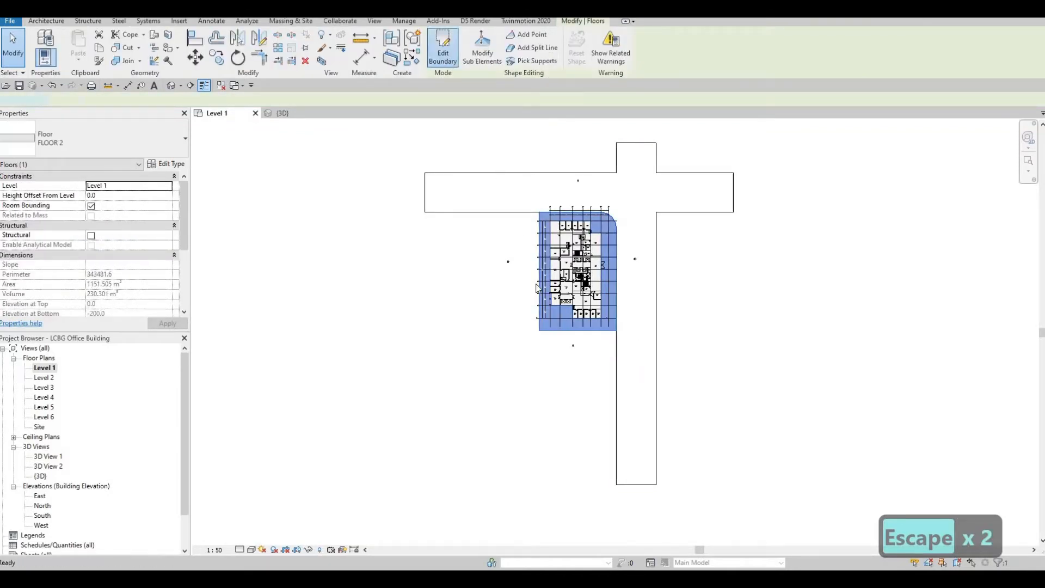
{"action": "left_click", "coordinate": [443, 48]}
{"action": "key", "text": "a"}
{"action": "key", "text": "l"}
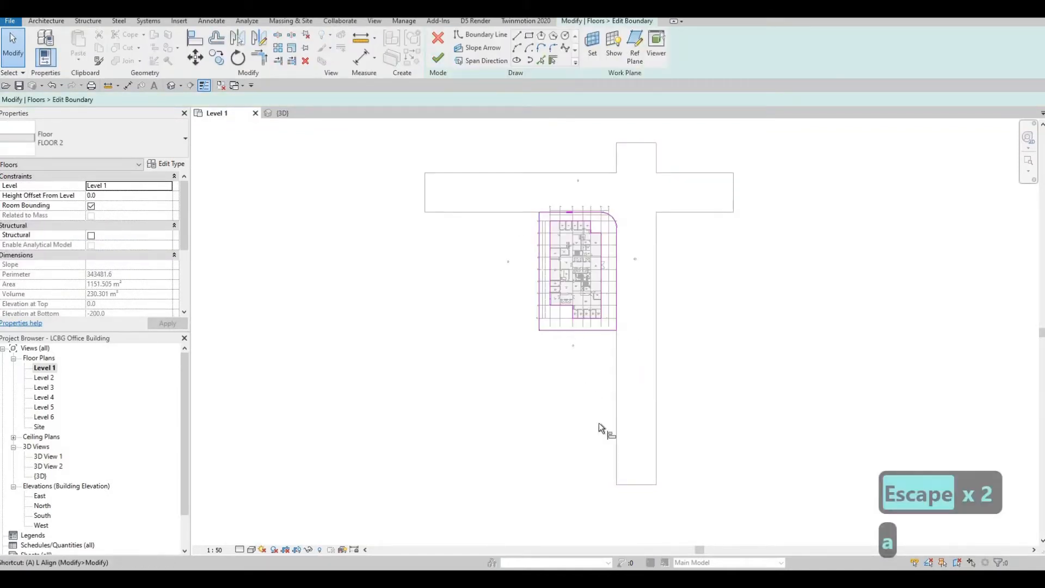
{"action": "left_click", "coordinate": [646, 485]}
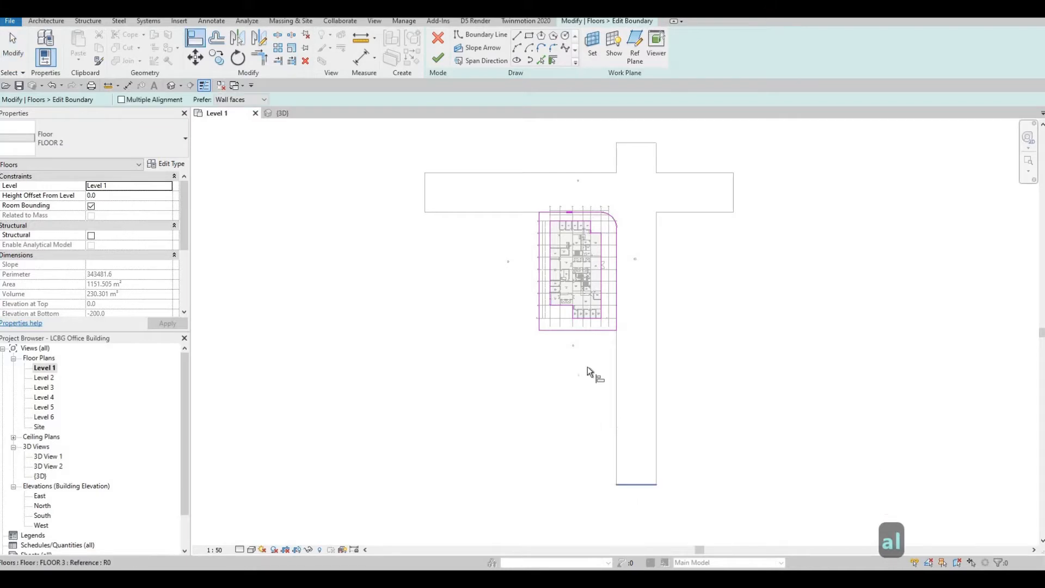
{"action": "left_click", "coordinate": [584, 331]}
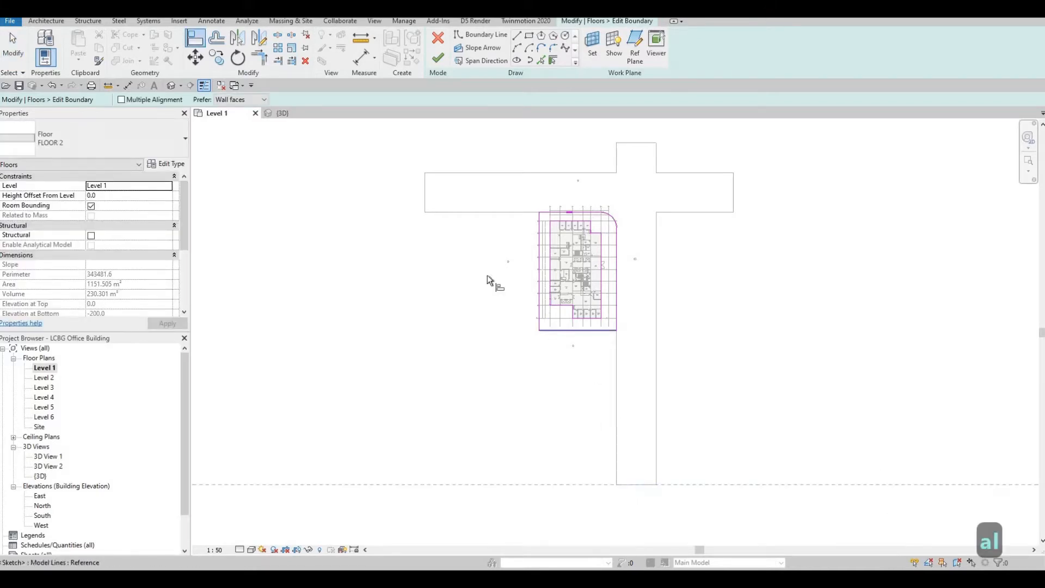
Align FLOOR 2's west edge with the west end of FLOOR 3 and finish the boundary edit.
{"action": "left_click", "coordinate": [423, 195]}
{"action": "left_click", "coordinate": [540, 357]}
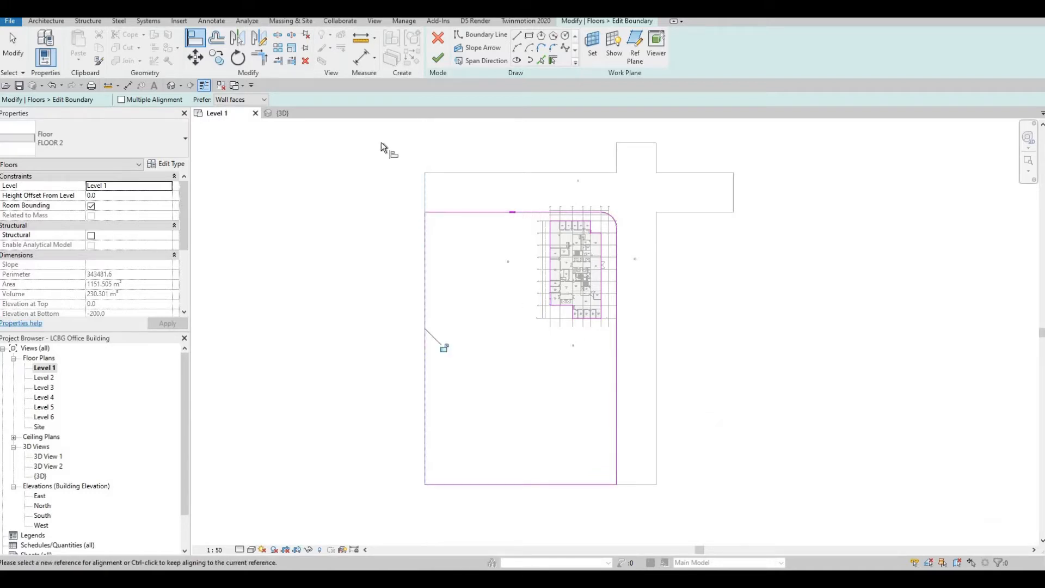
{"action": "left_click", "coordinate": [439, 59]}
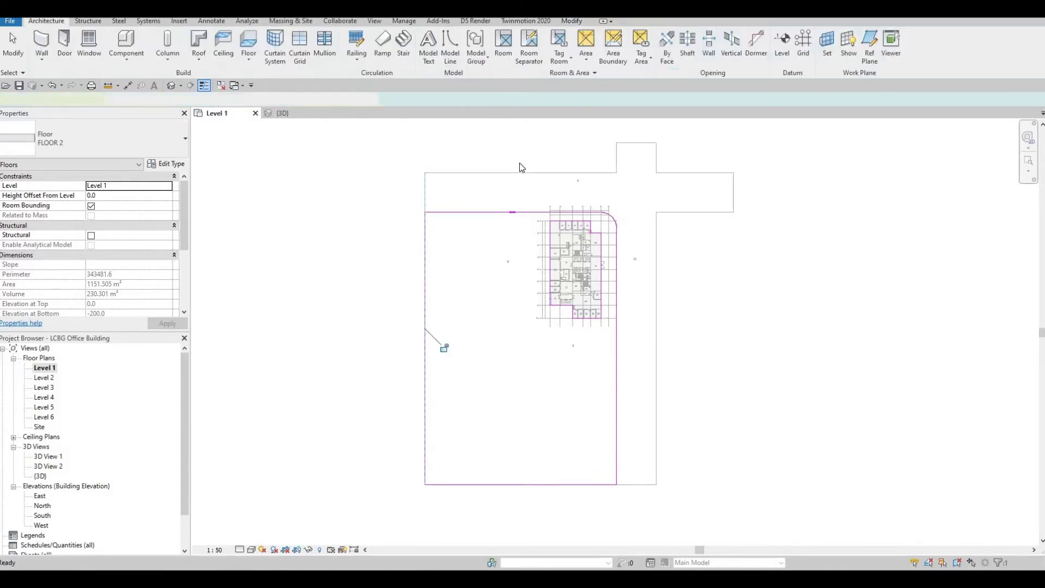
Open the default 3D view and examine the road floor, the enlarged slab and the rounded corner around the building.
{"action": "left_click", "coordinate": [175, 88]}
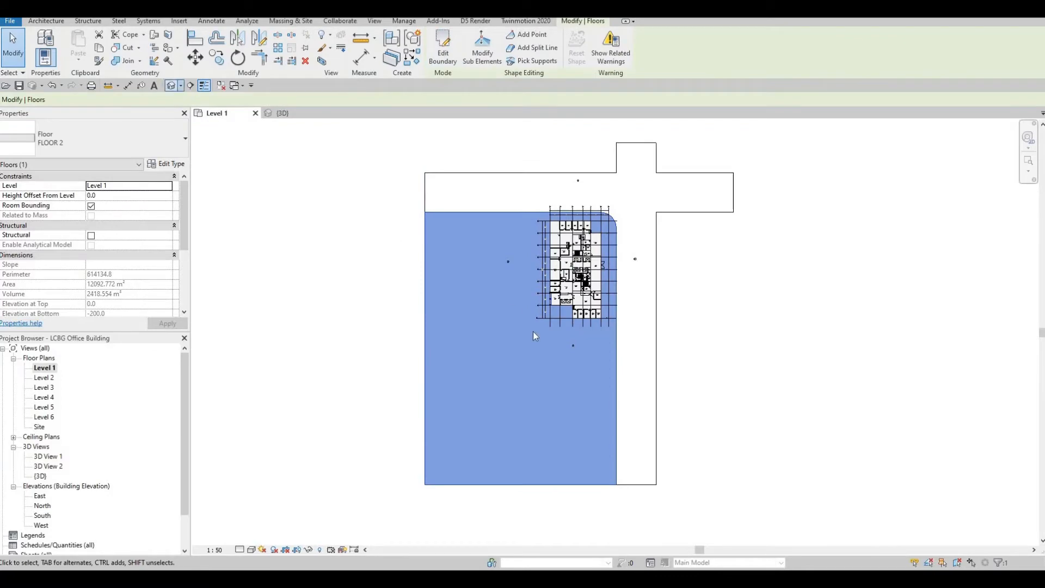
{"action": "key", "text": "Escape"}
{"action": "middle_click_drag", "start_coordinate": [576, 280], "coordinate": [588, 342], "text": "shift"}
{"action": "scroll", "coordinate": [523, 336], "scroll_direction": "down", "scroll_amount": 1}
{"action": "middle_click_drag", "start_coordinate": [594, 385], "coordinate": [468, 373]}
{"action": "scroll", "coordinate": [566, 317], "scroll_direction": "down", "scroll_amount": 2}
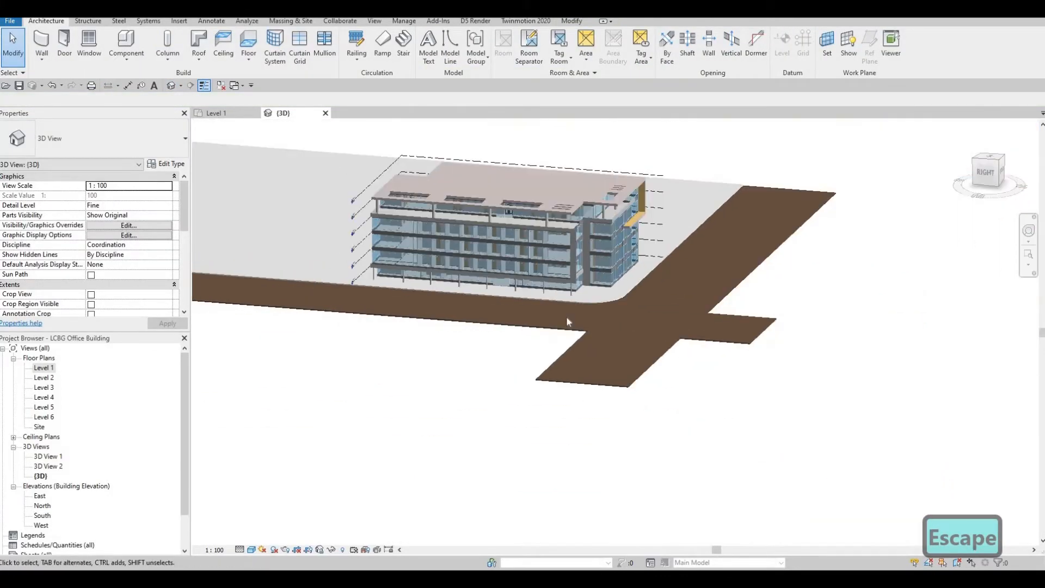
{"action": "middle_click_drag", "start_coordinate": [566, 317], "coordinate": [577, 349]}
{"action": "scroll", "coordinate": [566, 322], "scroll_direction": "up", "scroll_amount": 3}
{"action": "middle_click_drag", "start_coordinate": [671, 439], "coordinate": [674, 496]}
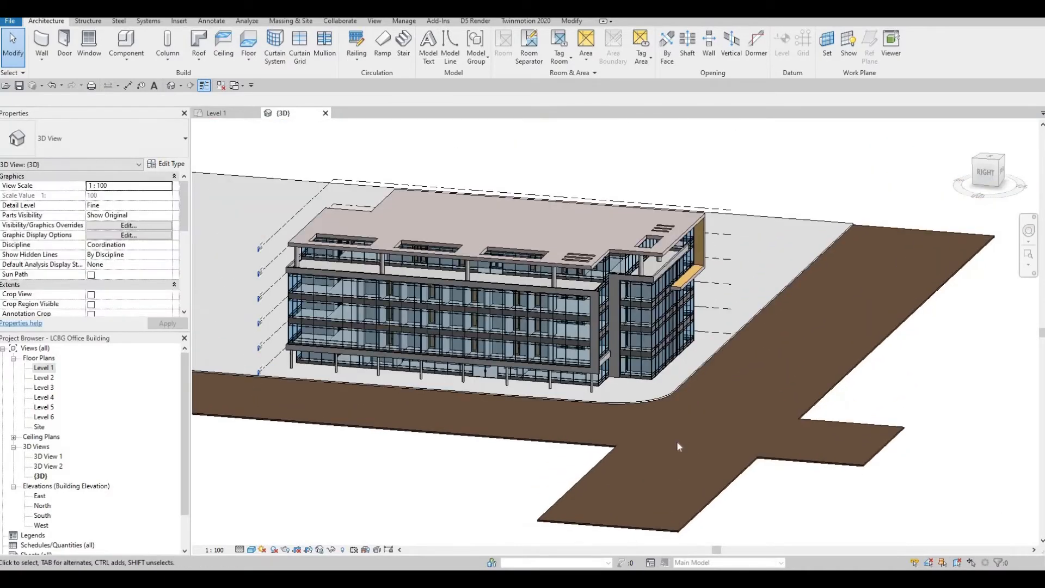
{"action": "middle_click_drag", "start_coordinate": [656, 436], "coordinate": [648, 422], "text": "shift"}
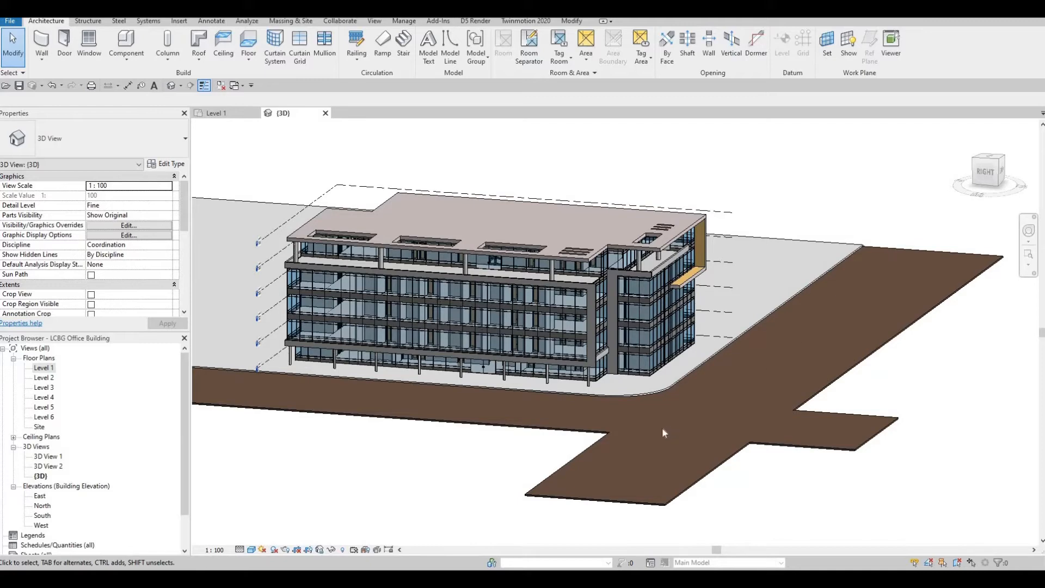
{"action": "middle_click_drag", "start_coordinate": [689, 355], "coordinate": [689, 390], "text": "shift"}
{"action": "scroll", "coordinate": [631, 370], "scroll_direction": "up", "scroll_amount": 5}
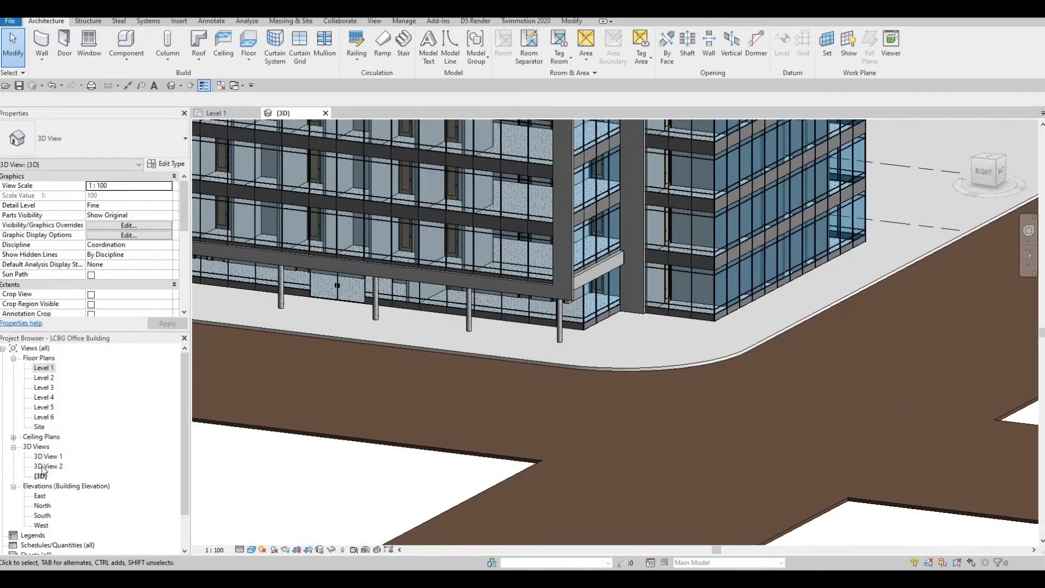
Check the building and its ground floors in 3D View 2 and return to the Level 1 floor plan.
{"action": "double_click", "coordinate": [45, 467]}
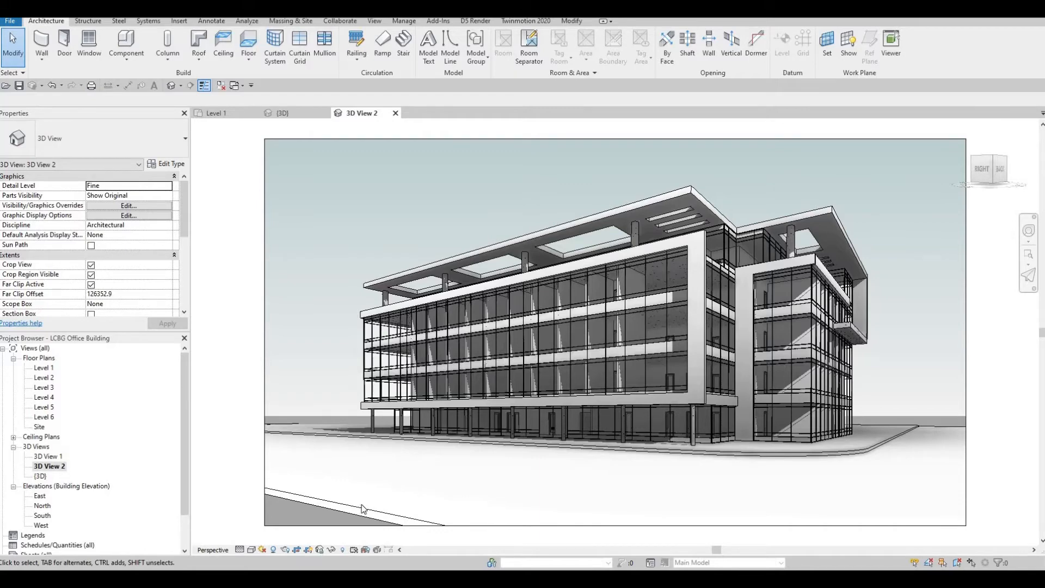
{"action": "scroll", "coordinate": [362, 509], "scroll_direction": "up", "scroll_amount": 2}
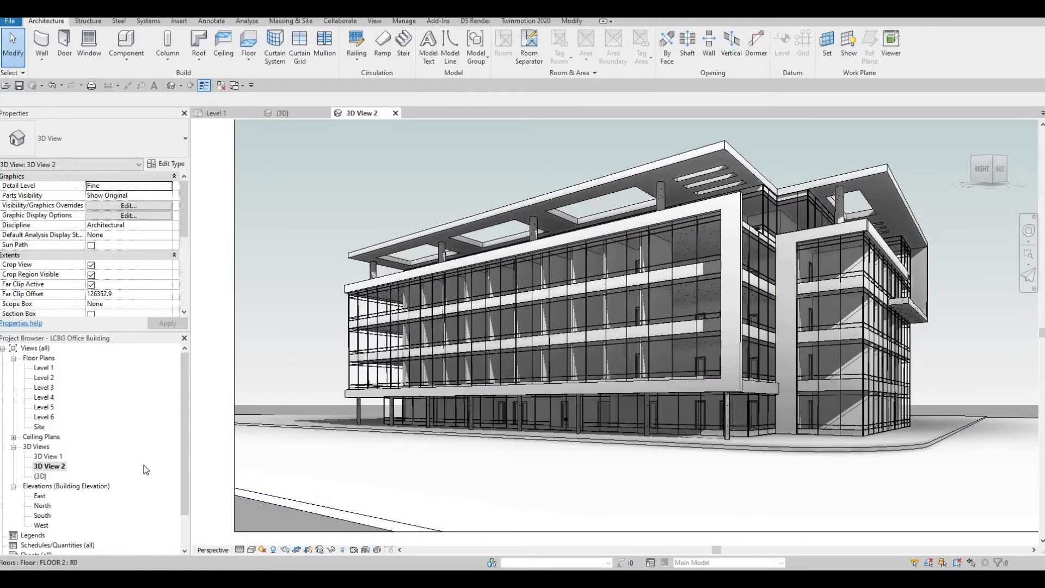
{"action": "left_click", "coordinate": [213, 114]}
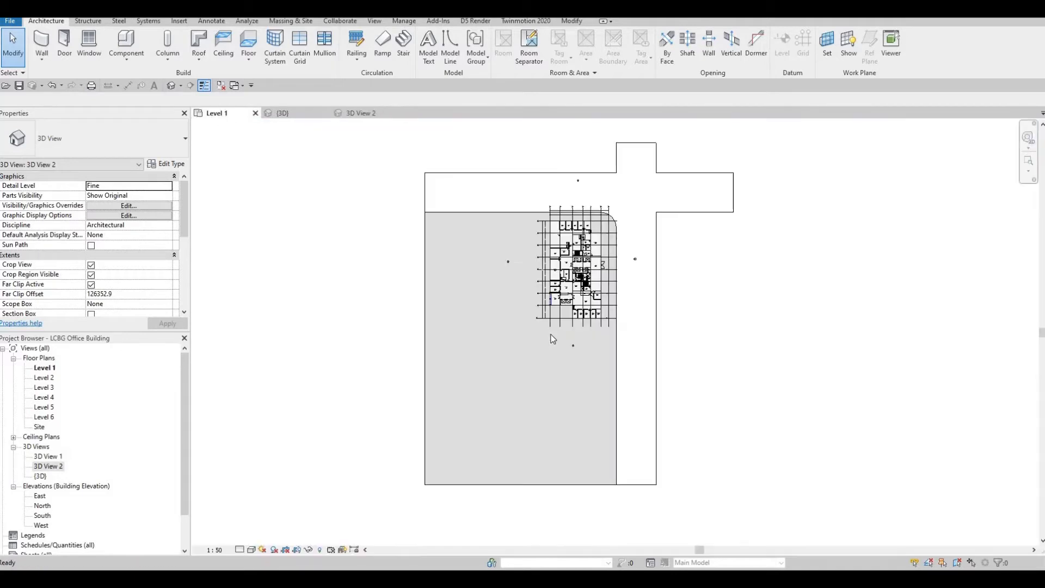
{"action": "scroll", "coordinate": [613, 225], "scroll_direction": "up", "scroll_amount": 3}
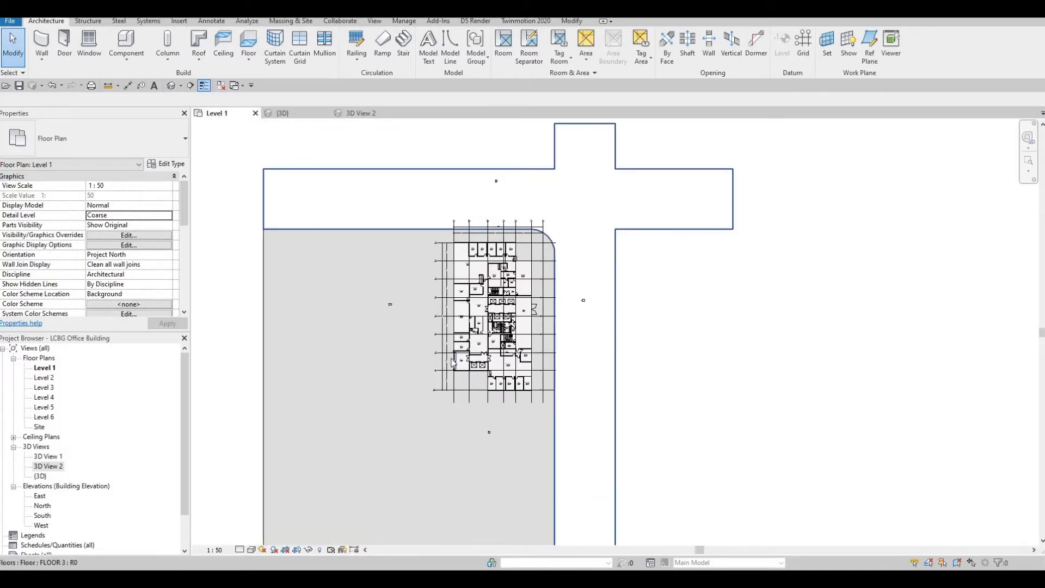
Edit the boundary of FLOOR 3 and check the radius of the rounded corner beside the building.
{"action": "left_click", "coordinate": [334, 318]}
{"action": "key", "text": "Escape"}
{"action": "key", "text": "Escape"}
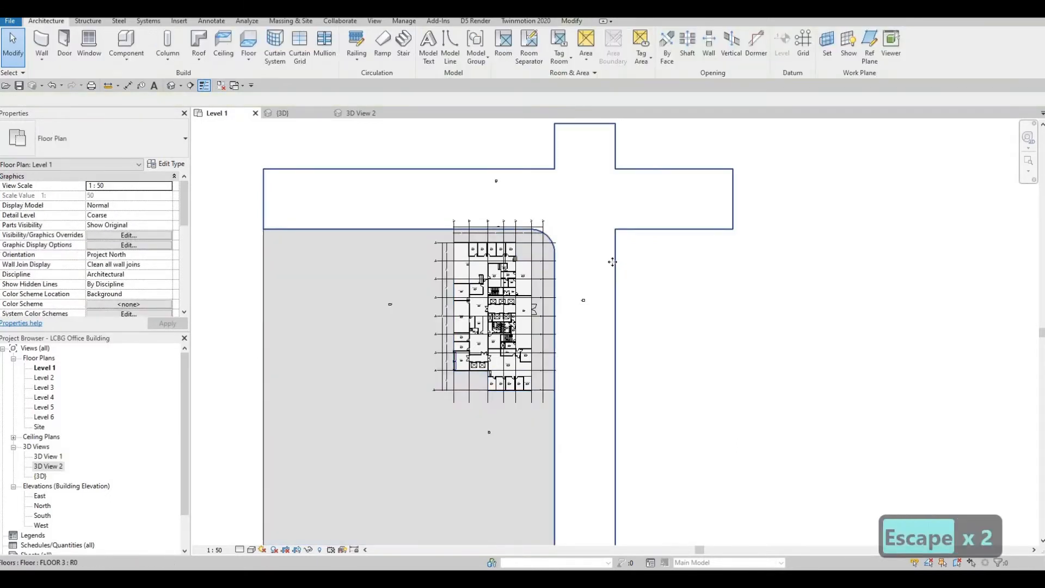
{"action": "left_click", "coordinate": [613, 263]}
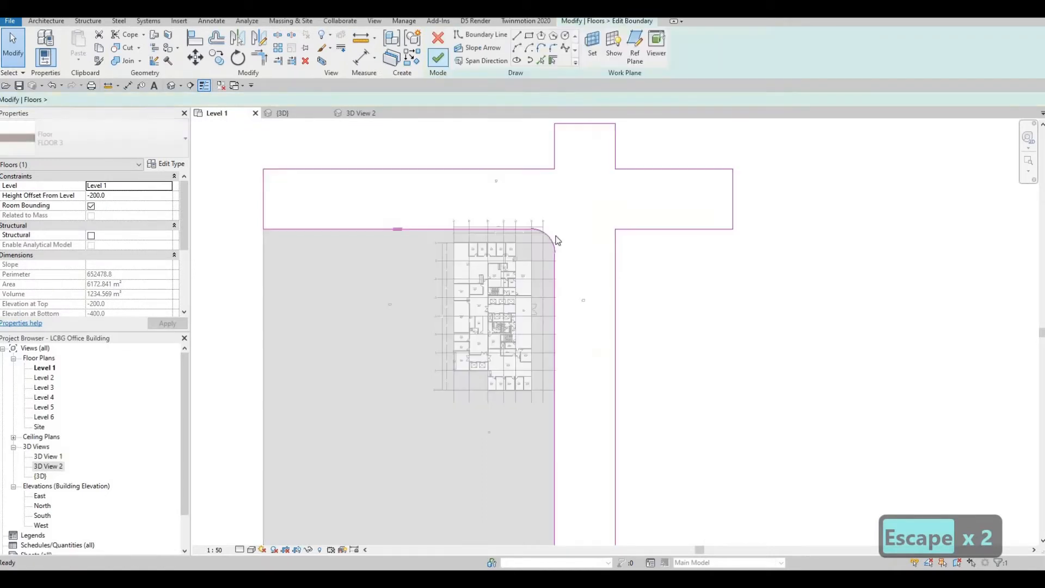
{"action": "left_click", "coordinate": [544, 248]}
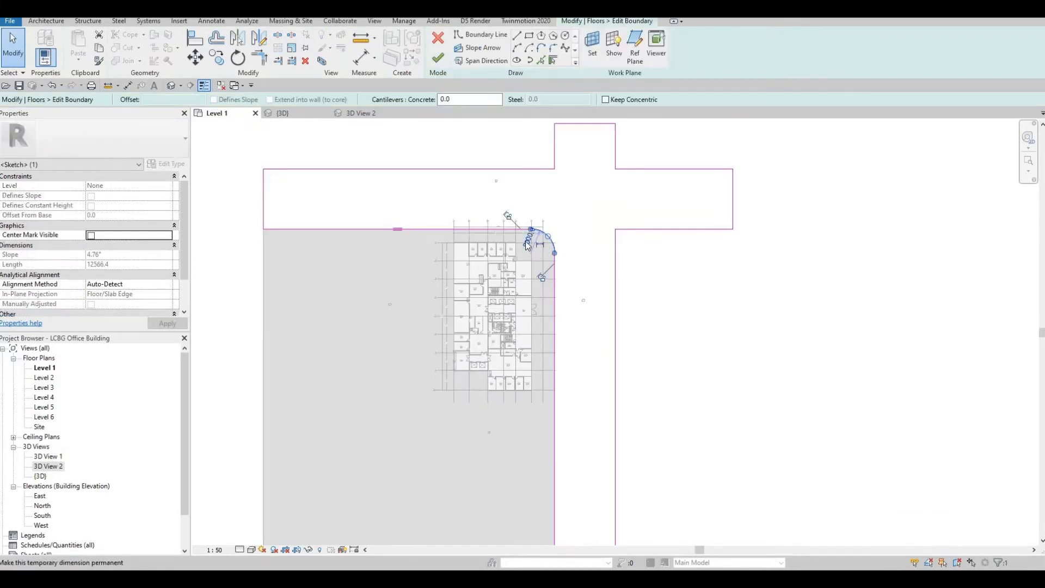
{"action": "left_click", "coordinate": [529, 237]}
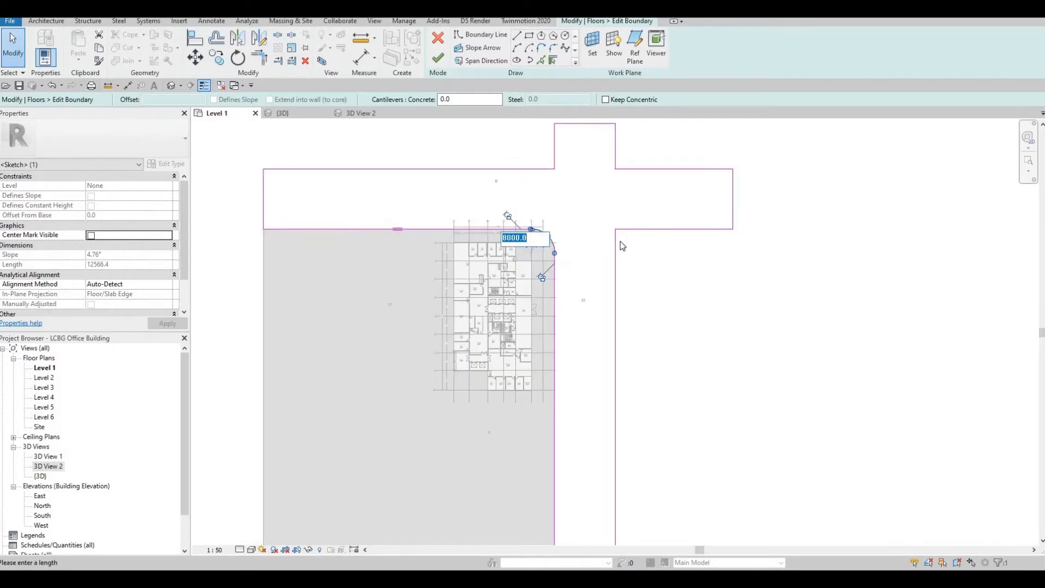
{"action": "key", "text": "Escape"}
{"action": "key", "text": "Escape"}
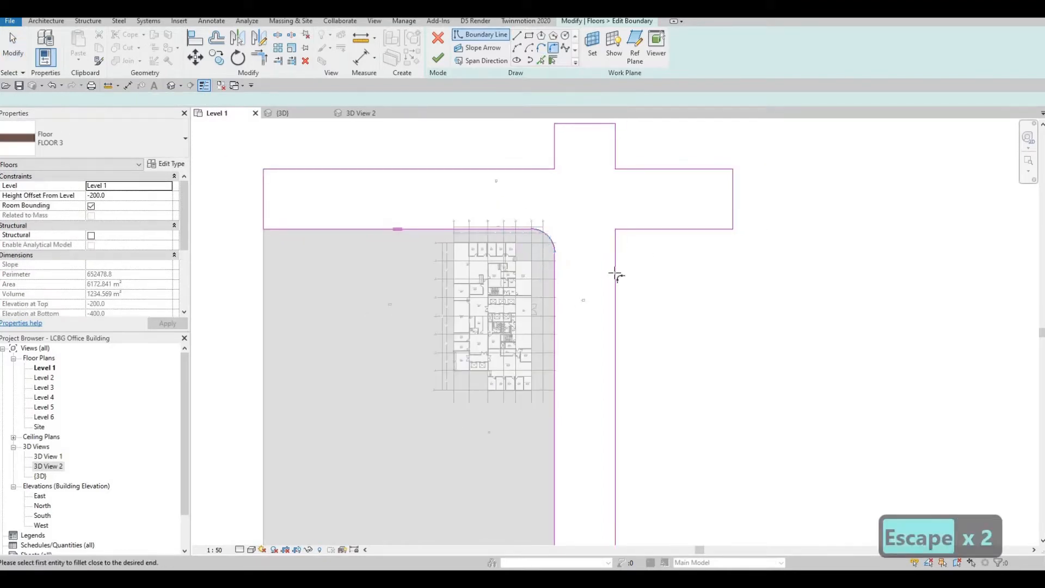
Fillet the southeast inner corner of the road crossing with a radius of about 13000 mm.
{"action": "left_click", "coordinate": [649, 231]}
{"action": "left_click", "coordinate": [616, 245]}
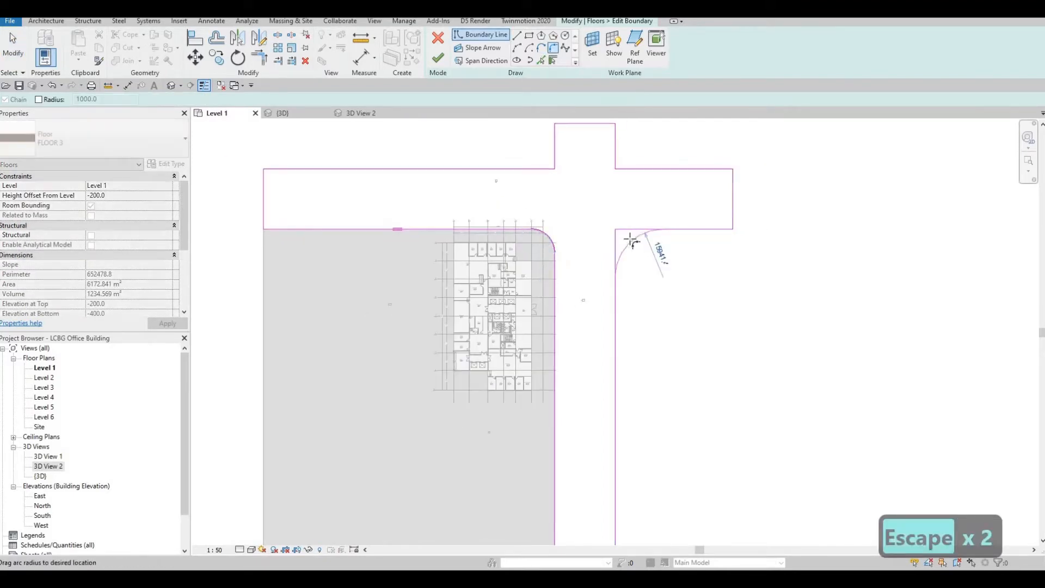
{"action": "left_click", "coordinate": [632, 251]}
{"action": "key", "text": "Escape"}
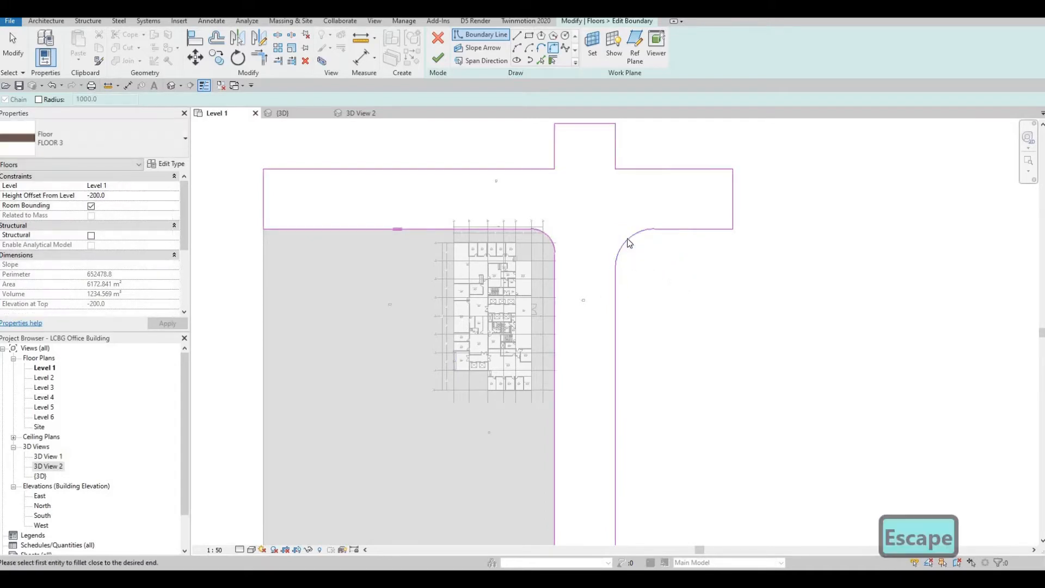
{"action": "key", "text": "Escape"}
Set the radius of the southeast corner arc to 8000 mm.
{"action": "left_click", "coordinate": [620, 251]}
{"action": "left_click", "coordinate": [641, 253]}
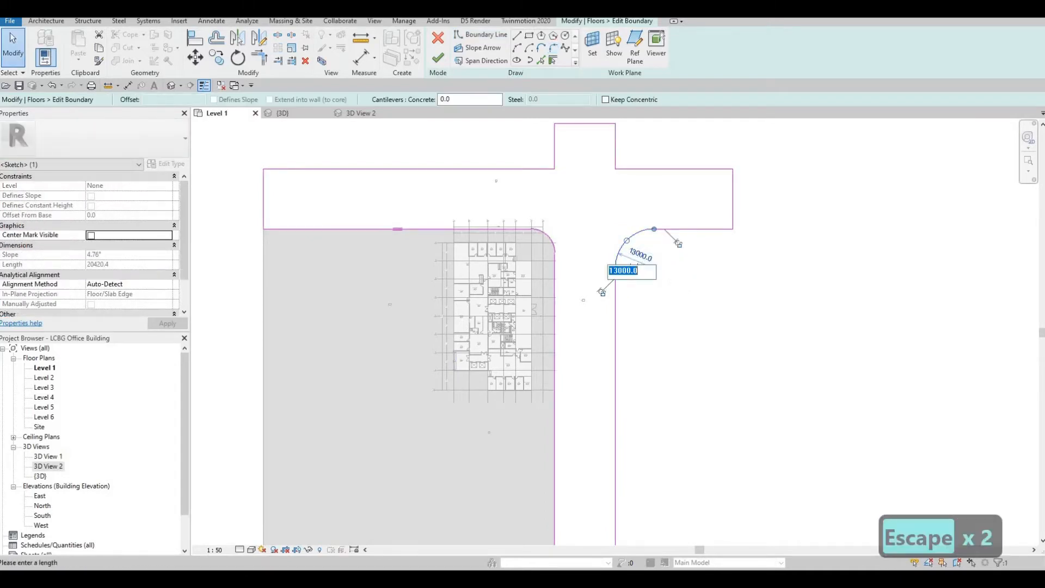
{"action": "type", "text": "800"}
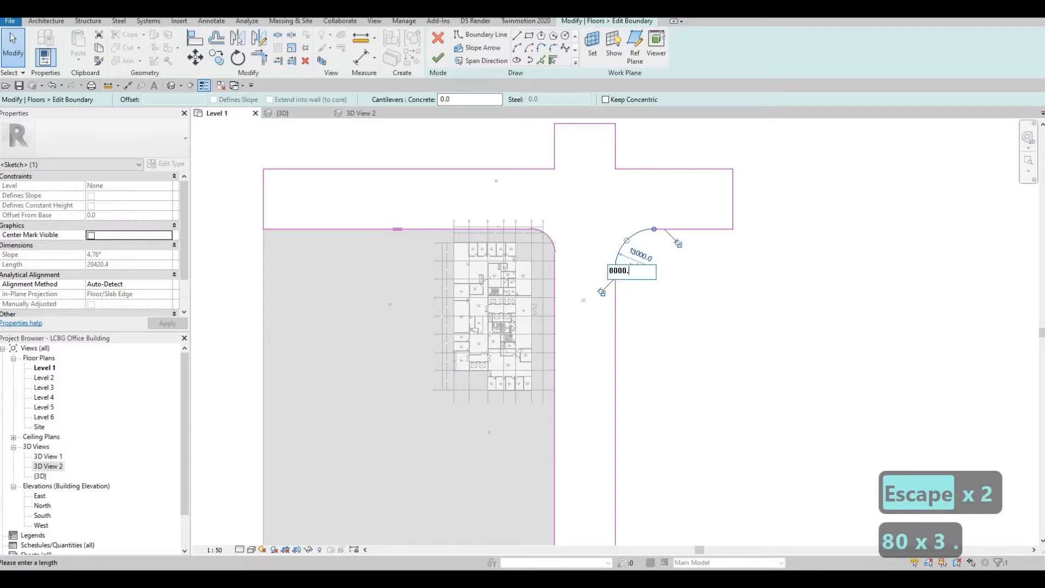
{"action": "type", "text": "0."}
{"action": "key", "text": "BackSpace"}
{"action": "key", "text": "Return"}
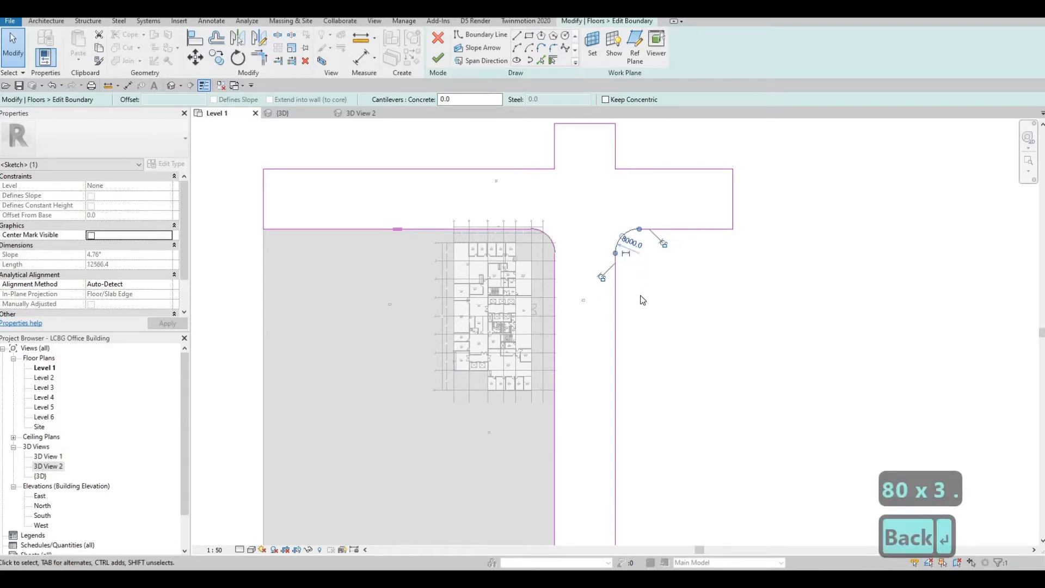
{"action": "key", "text": "Escape"}
{"action": "key", "text": "Escape"}
{"action": "key", "text": "Escape"}
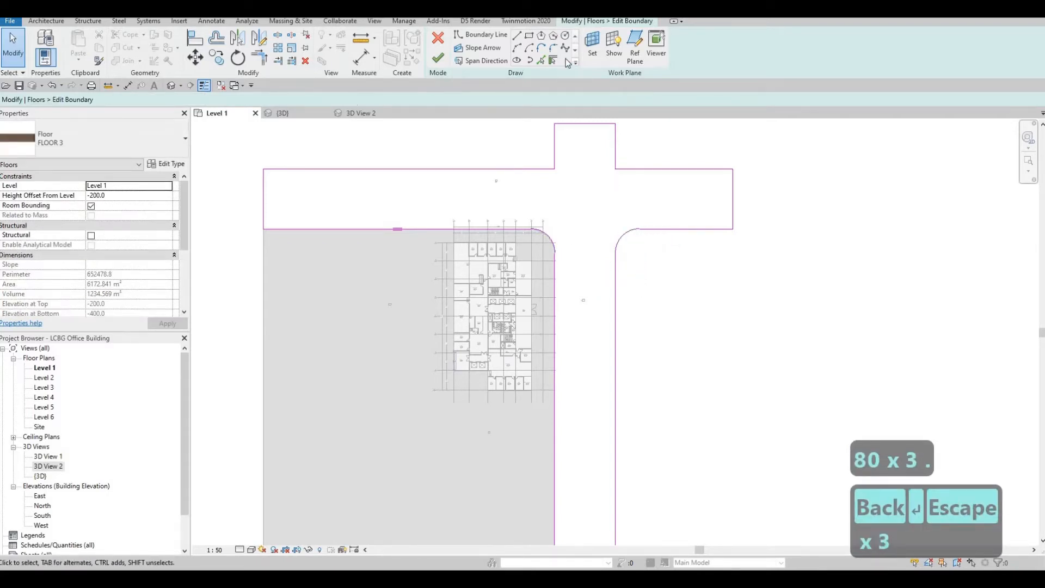
Fillet the northeast inner corner of the road crossing with a radius of about 3000 mm.
{"action": "left_click", "coordinate": [554, 48]}
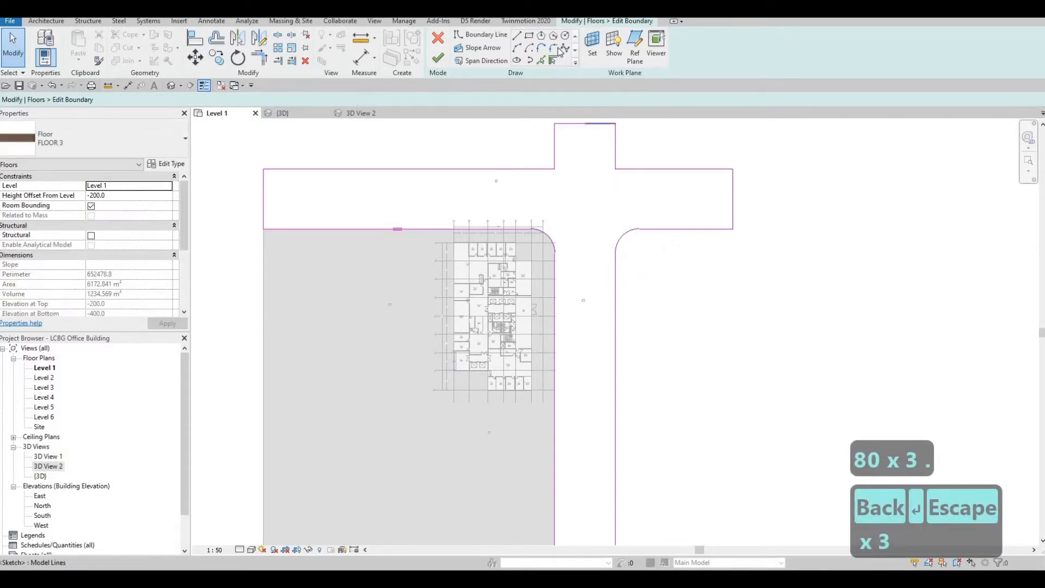
{"action": "left_click", "coordinate": [636, 169]}
{"action": "left_click", "coordinate": [619, 166]}
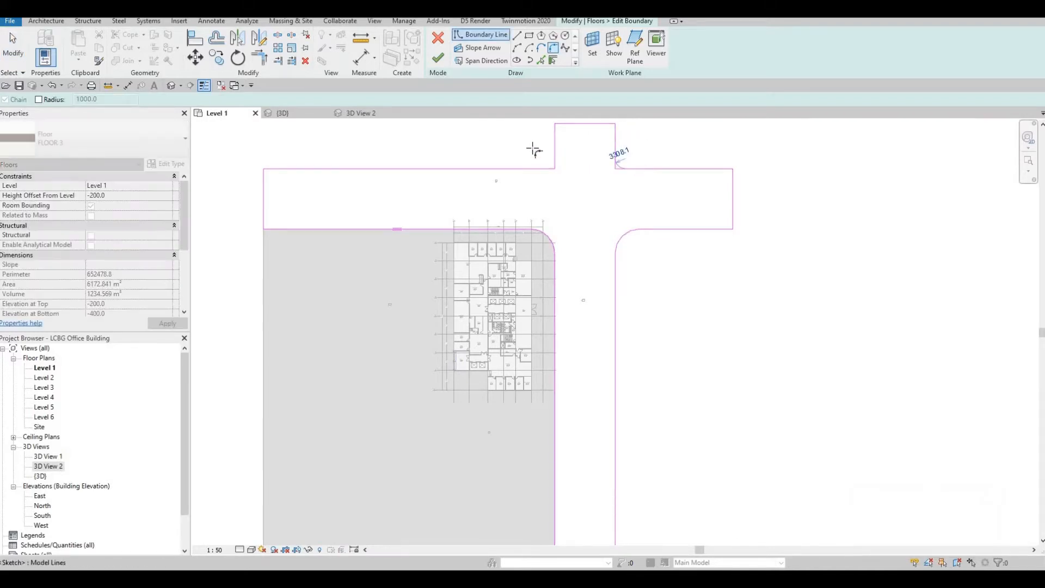
{"action": "left_click", "coordinate": [535, 150]}
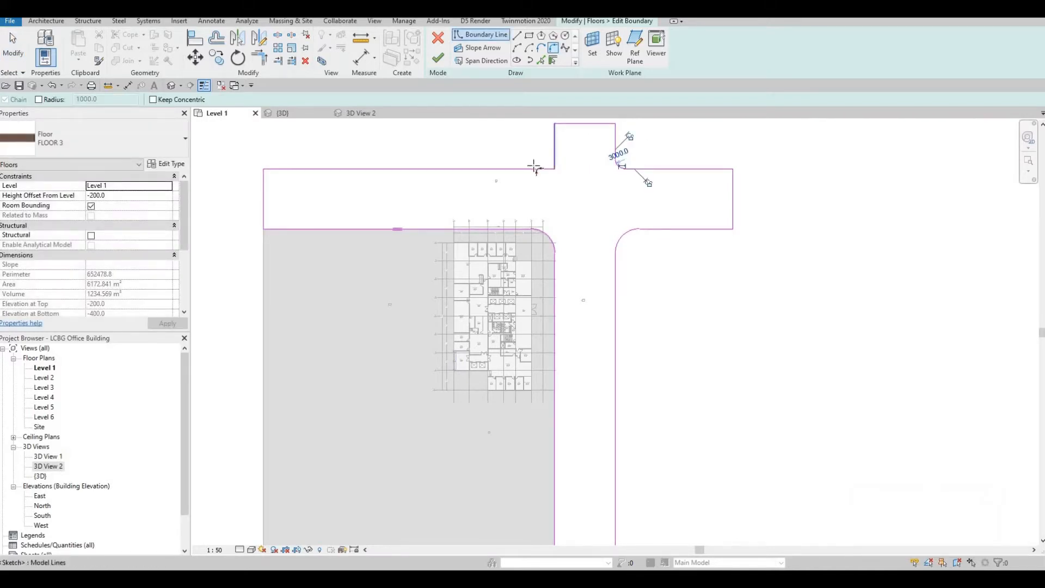
{"action": "left_click", "coordinate": [555, 150]}
{"action": "left_click", "coordinate": [536, 169]}
{"action": "key", "text": "Escape"}
{"action": "key", "text": "Escape"}
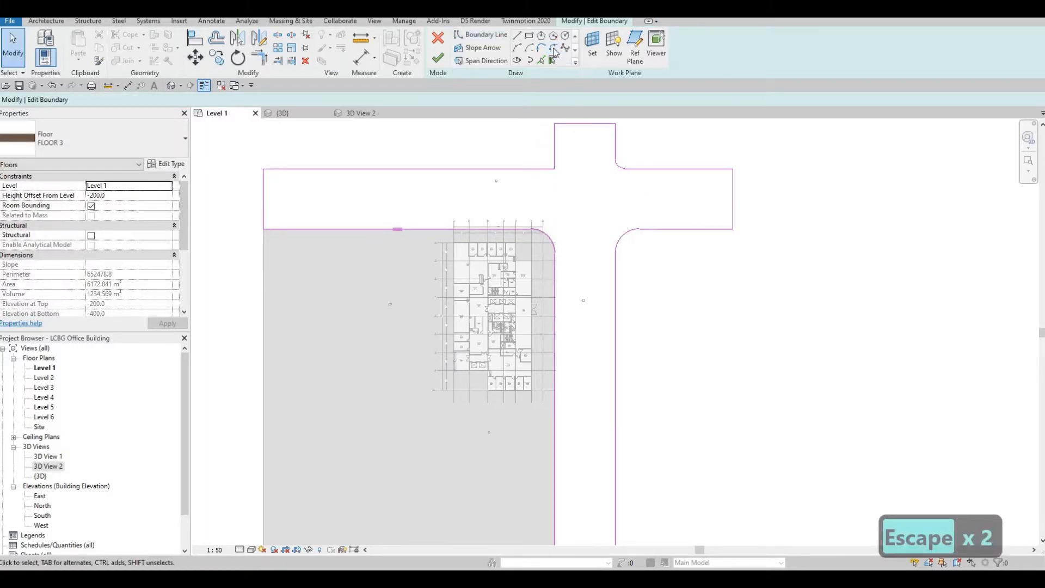
Fillet the northwest inner corner of the road crossing and set its arc radius to 8000 mm.
{"action": "left_click", "coordinate": [554, 148]}
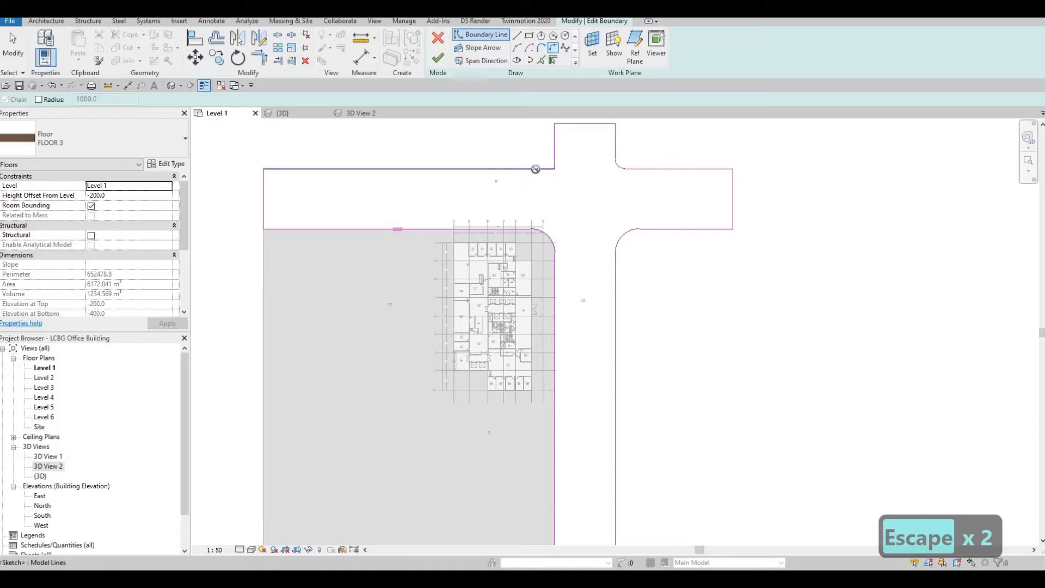
{"action": "left_click", "coordinate": [539, 147]}
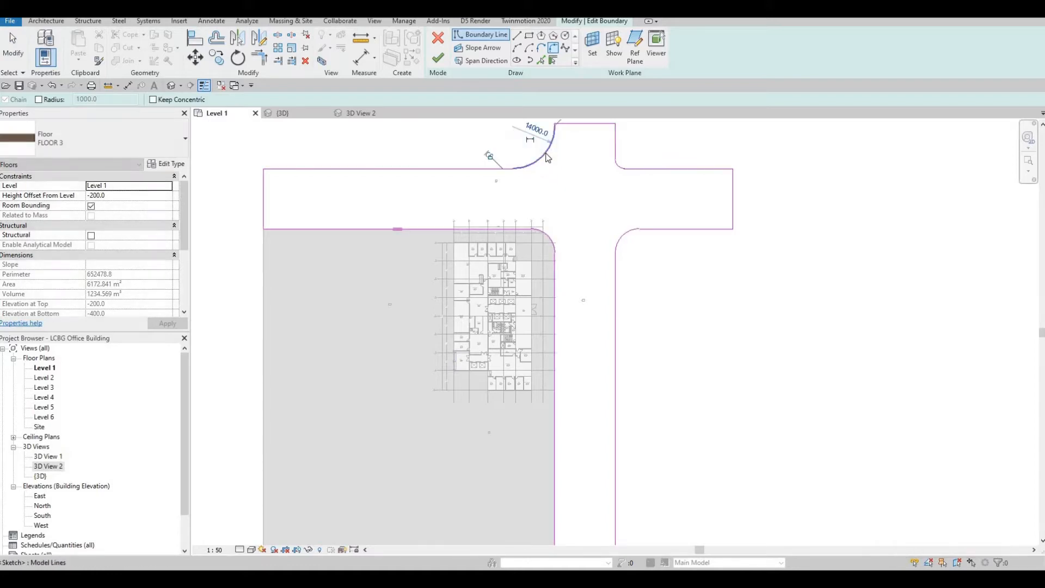
{"action": "key", "text": "Escape"}
{"action": "key", "text": "Escape"}
{"action": "left_click", "coordinate": [543, 149]}
{"action": "left_click", "coordinate": [526, 125]}
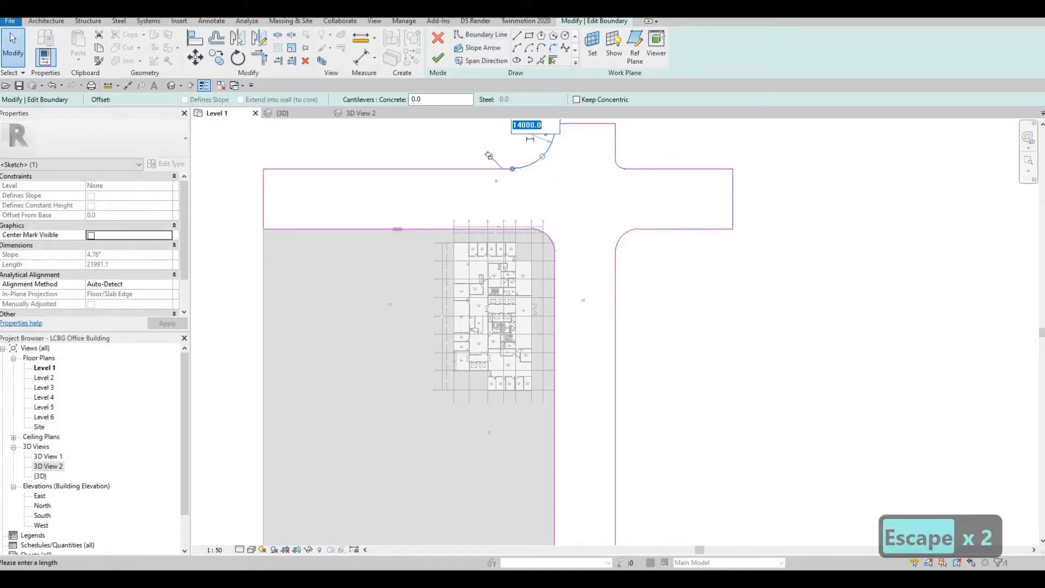
{"action": "type", "text": "8000"}
{"action": "key", "text": "Return"}
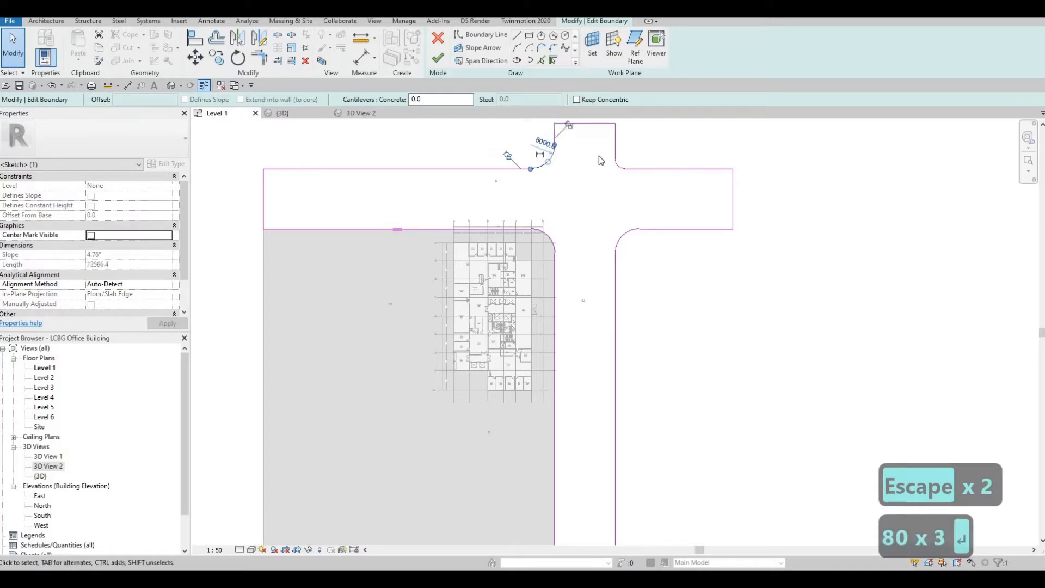
{"action": "key", "text": "Escape"}
{"action": "key", "text": "Escape"}
Set the northeast corner arc's radius to 8000 mm and finish editing the boundary of FLOOR 3.
{"action": "left_click", "coordinate": [626, 156]}
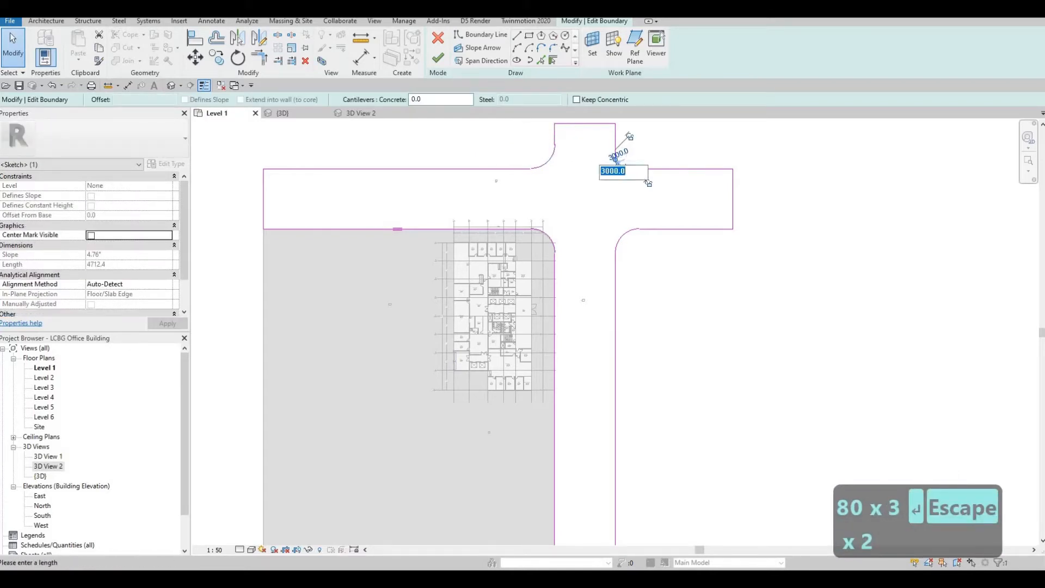
{"action": "type", "text": "8000"}
{"action": "key", "text": "Return"}
{"action": "key", "text": "Escape"}
{"action": "key", "text": "Escape"}
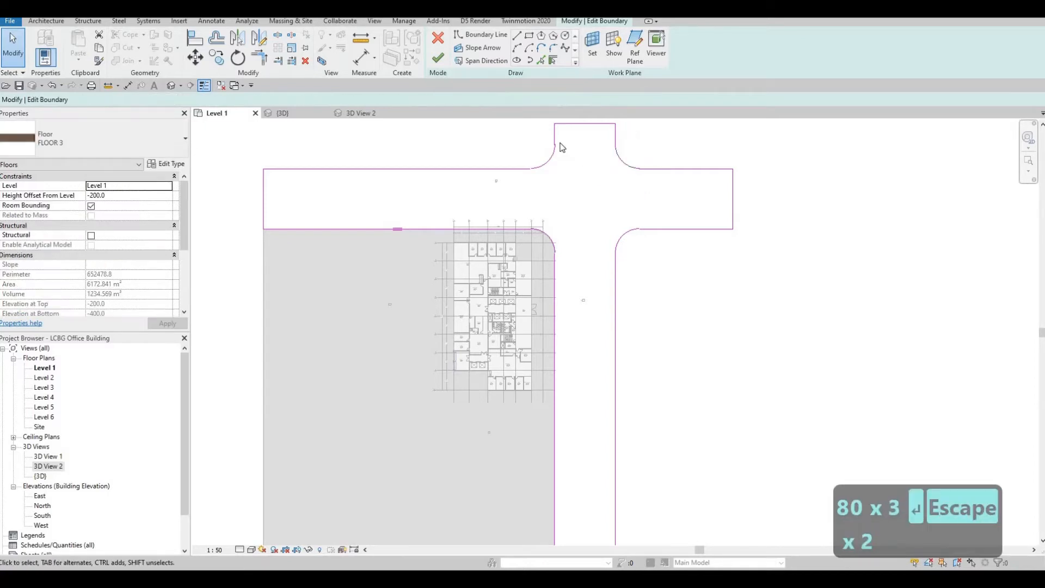
{"action": "key", "text": "Escape"}
{"action": "scroll", "coordinate": [577, 218], "scroll_direction": "up", "scroll_amount": 2}
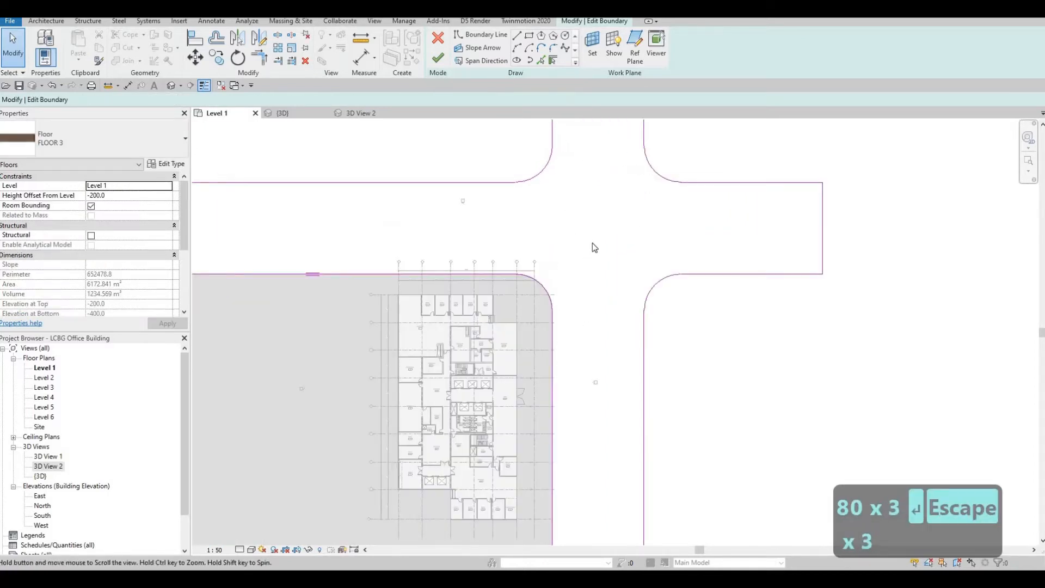
{"action": "left_click", "coordinate": [444, 65]}
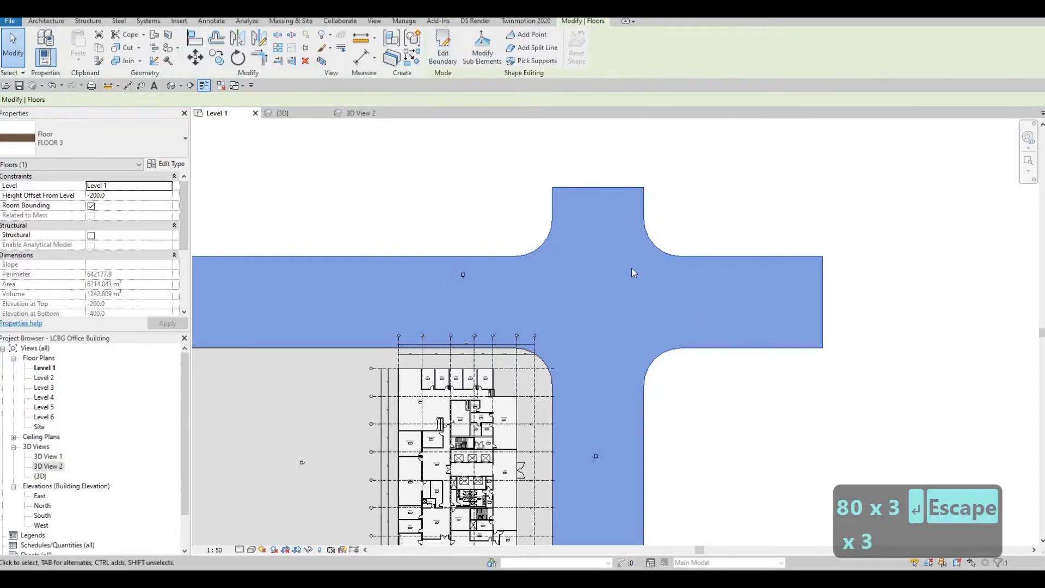
{"action": "scroll", "coordinate": [632, 267], "scroll_direction": "down", "scroll_amount": 1}
{"action": "scroll", "coordinate": [592, 238], "scroll_direction": "down", "scroll_amount": 2}
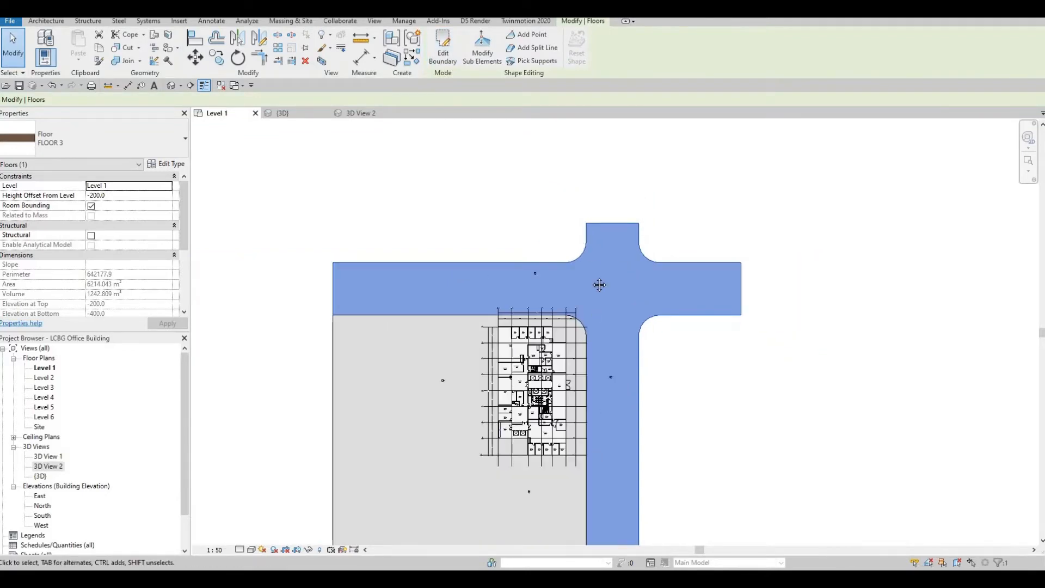
{"action": "key", "text": "Escape"}
{"action": "key", "text": "Escape"}
Edit the boundary of FLOOR 2 and pick the road's east edge, southeast corner arc and east arm's south edge as boundary lines.
{"action": "middle_click_drag", "start_coordinate": [329, 374], "coordinate": [377, 283]}
{"action": "left_click", "coordinate": [379, 283]}
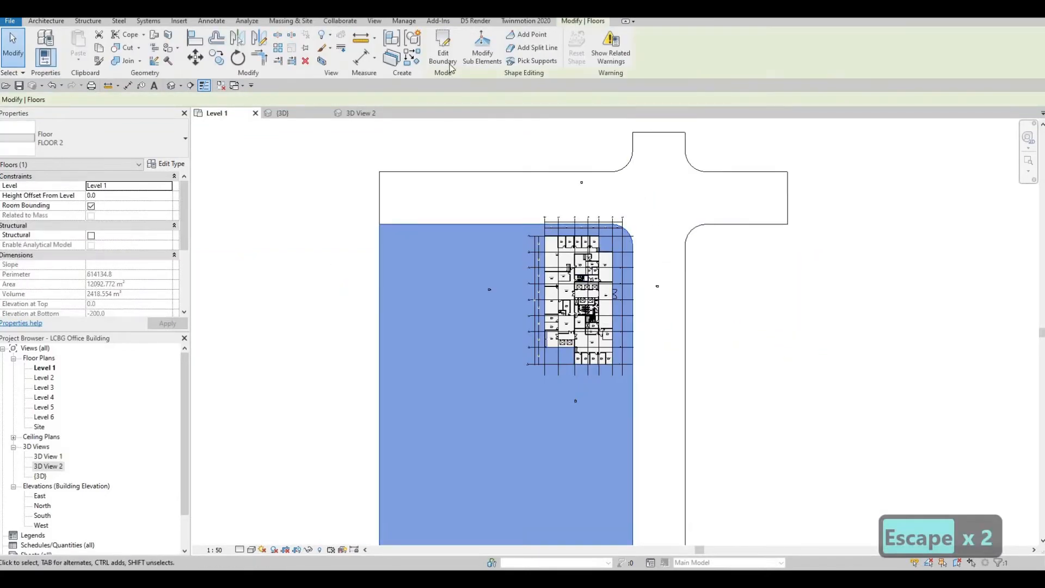
{"action": "left_click", "coordinate": [444, 57]}
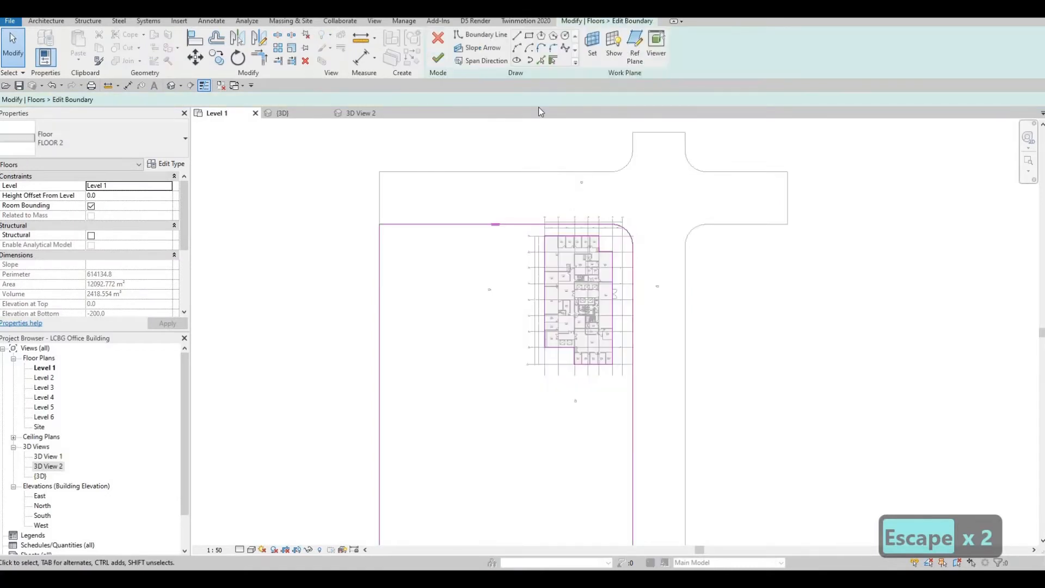
{"action": "left_click", "coordinate": [542, 60]}
{"action": "middle_click_drag", "start_coordinate": [690, 412], "coordinate": [598, 334]}
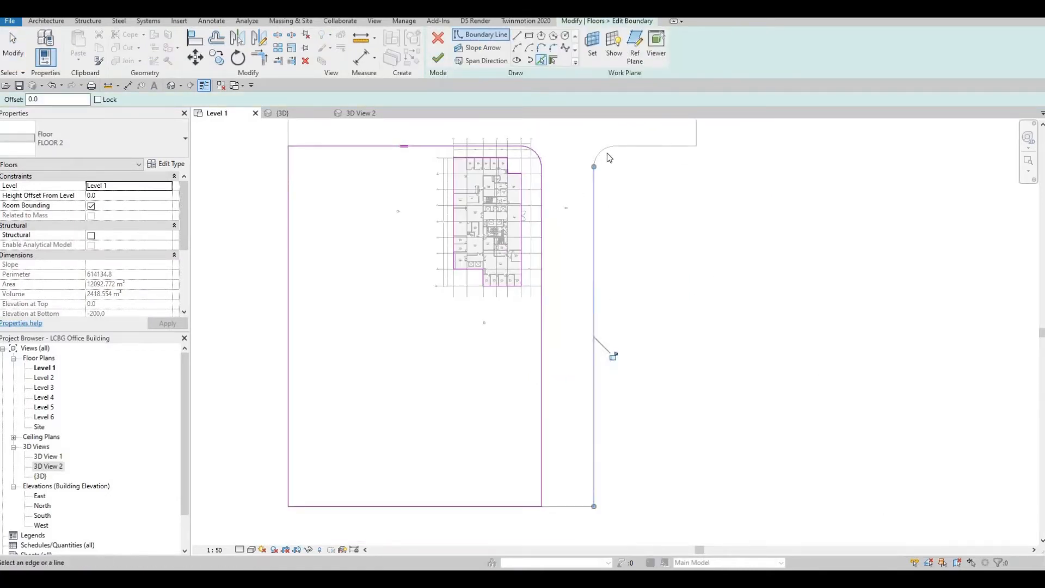
{"action": "left_click", "coordinate": [660, 146]}
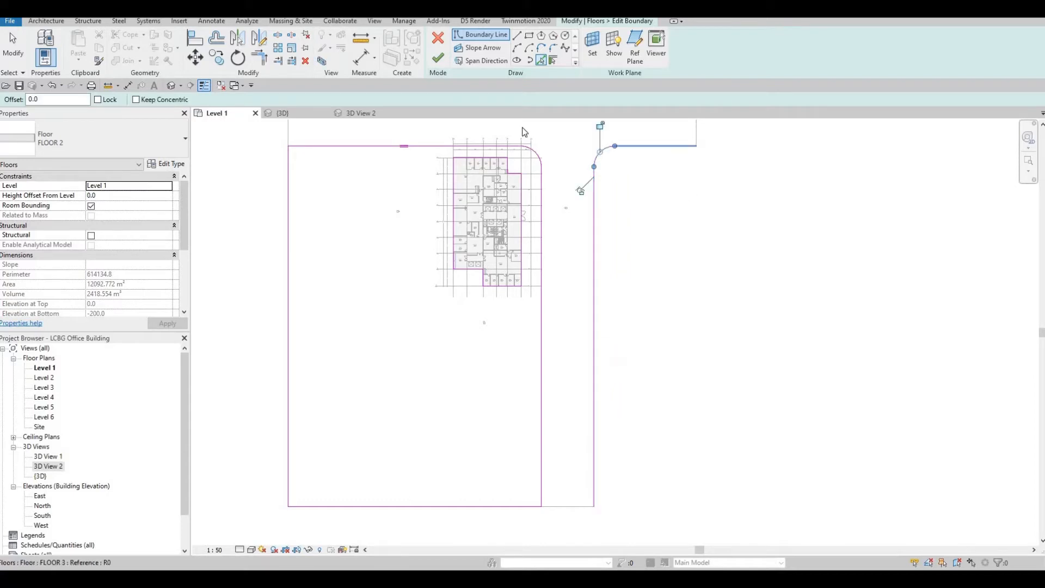
Draw the eastern plot's east edge about 139000 mm long and its south edge about 39000 mm long back to the road.
{"action": "left_click", "coordinate": [516, 36]}
{"action": "left_click", "coordinate": [697, 146]}
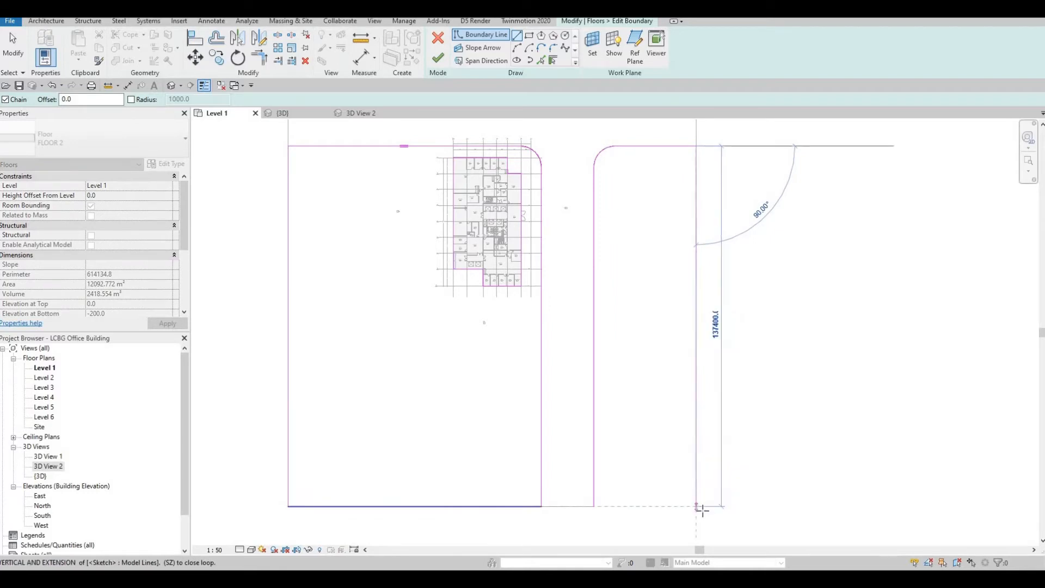
{"action": "left_click", "coordinate": [597, 514]}
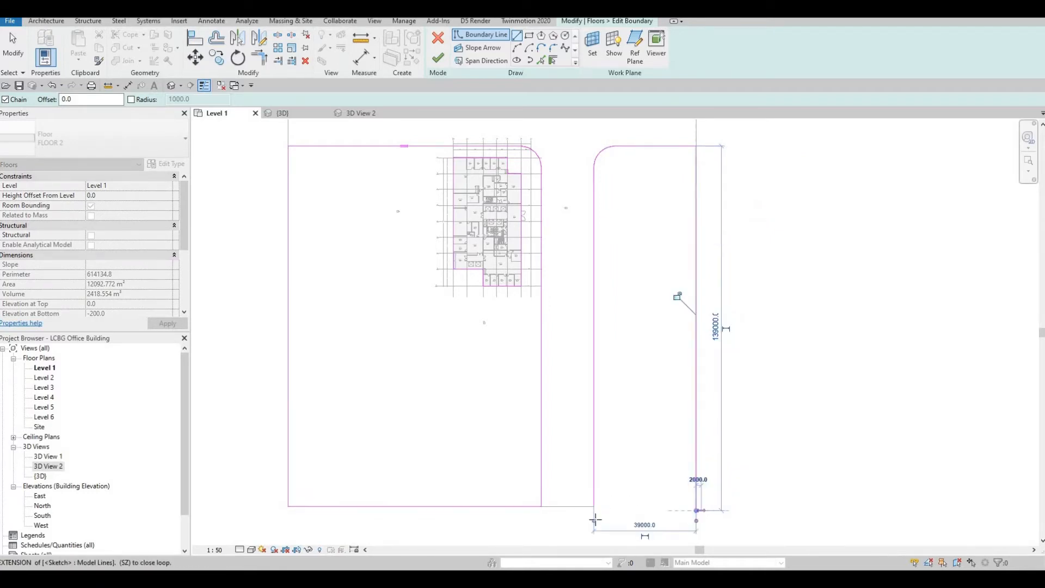
{"action": "key", "text": "Escape"}
{"action": "key", "text": "Escape"}
{"action": "key", "text": "Escape"}
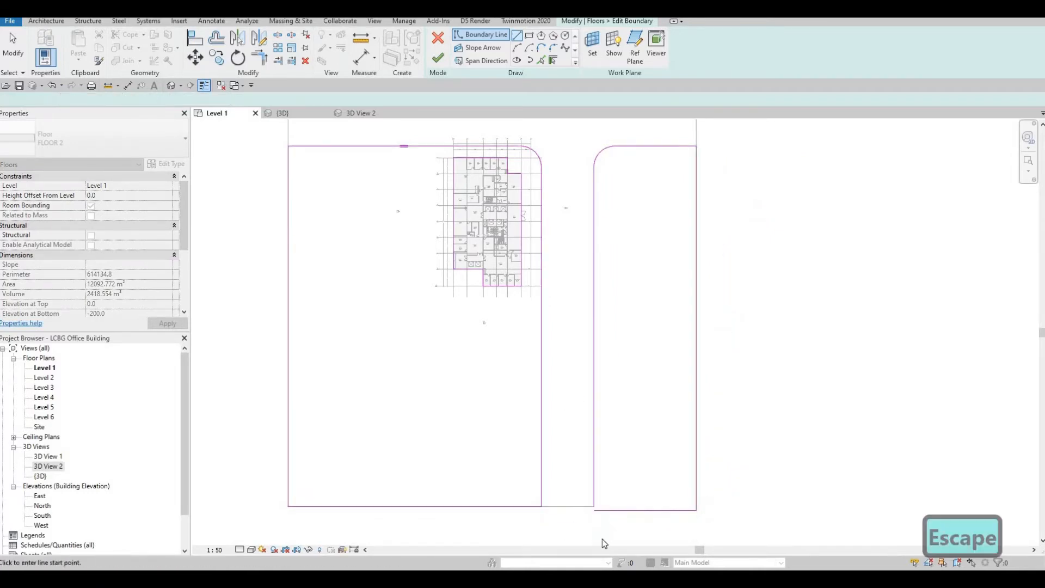
{"action": "key", "text": "a"}
{"action": "key", "text": "l"}
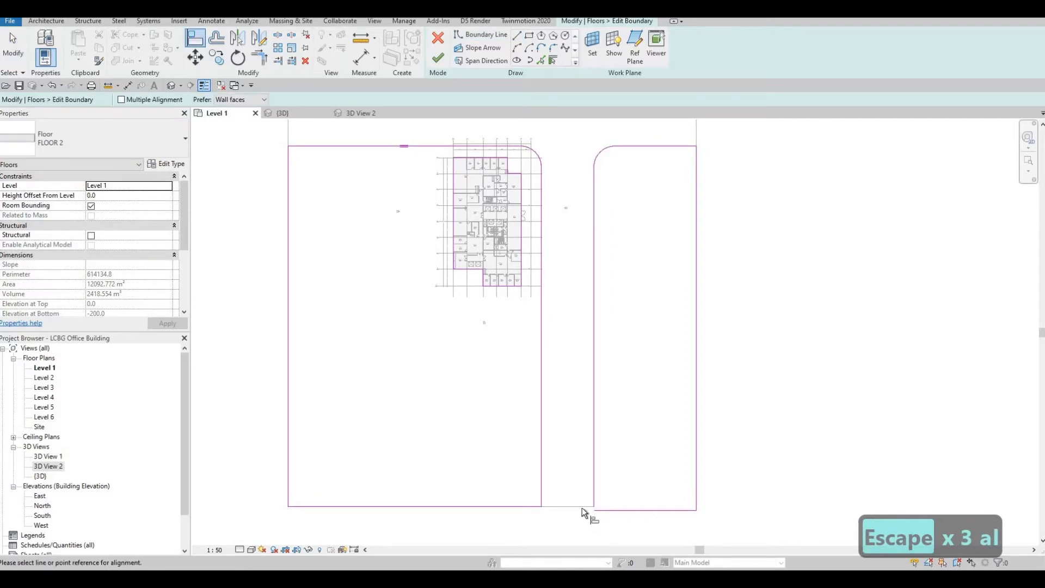
{"action": "left_click", "coordinate": [582, 508]}
{"action": "left_click", "coordinate": [632, 515]}
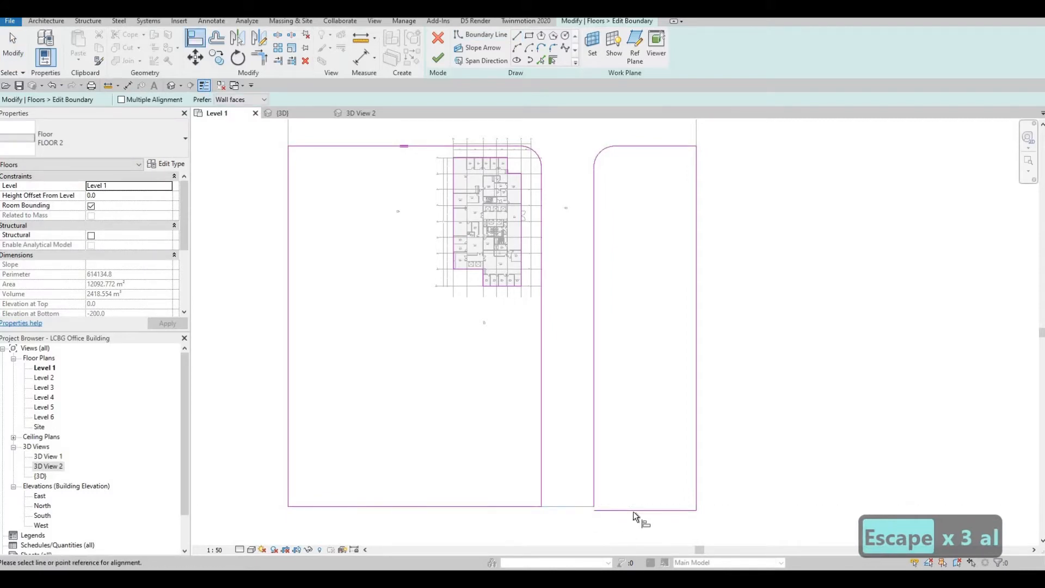
{"action": "left_click", "coordinate": [592, 510]}
{"action": "key", "text": "Escape"}
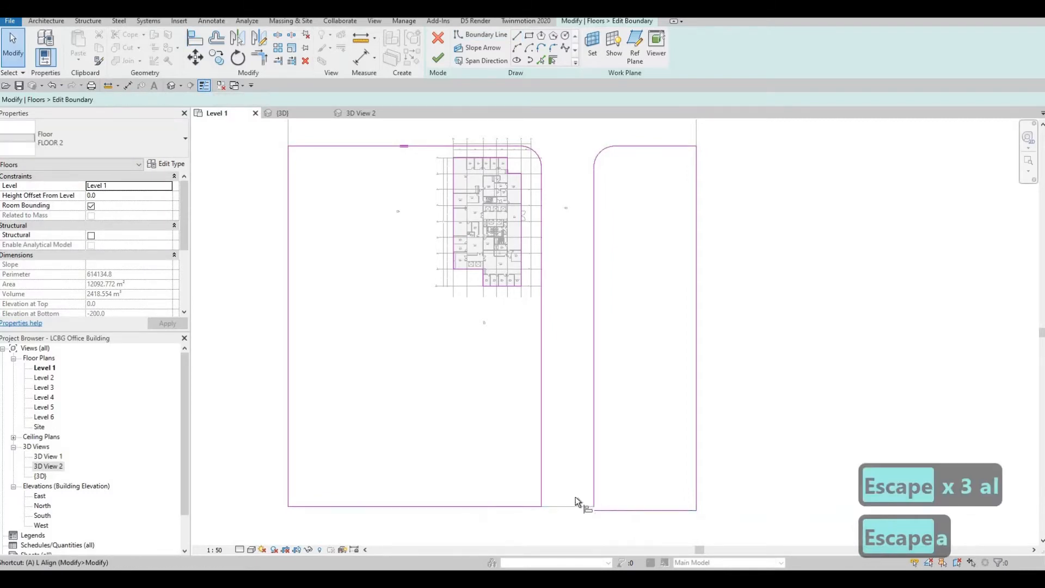
Align the eastern plot's south edge with the western plot's south edge and finish editing the boundary of FLOOR 2.
{"action": "key", "text": "a"}
{"action": "key", "text": "l"}
{"action": "left_click", "coordinate": [638, 511]}
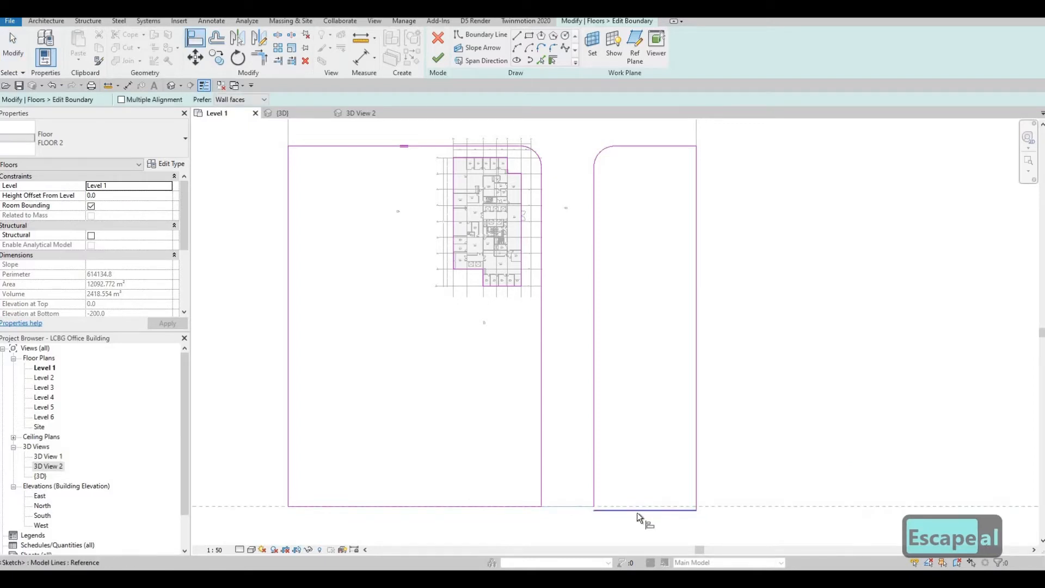
{"action": "left_click", "coordinate": [637, 510]}
{"action": "key", "text": "Escape"}
{"action": "key", "text": "Escape"}
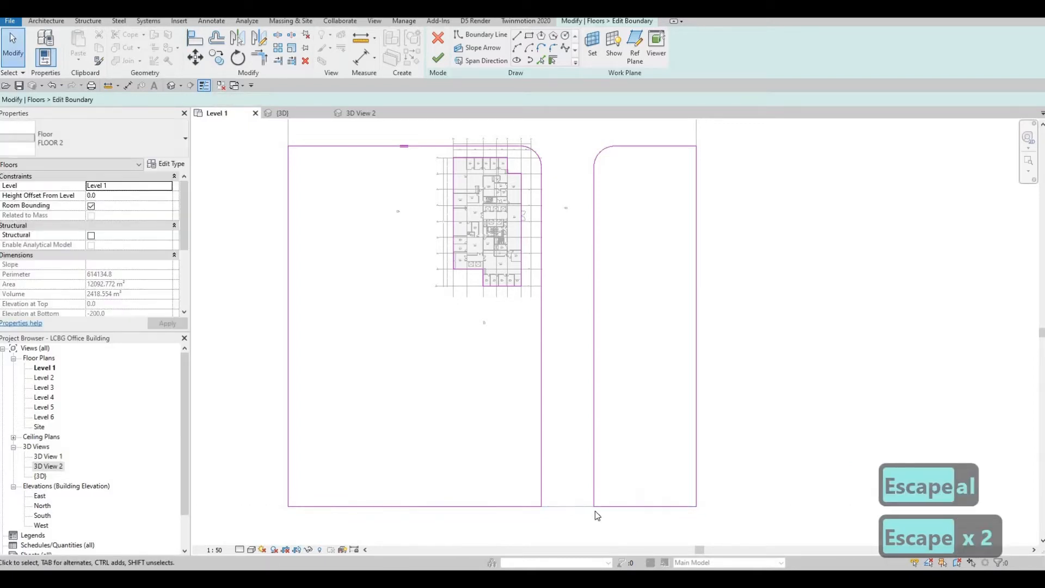
{"action": "scroll", "coordinate": [596, 514], "scroll_direction": "up", "scroll_amount": 5}
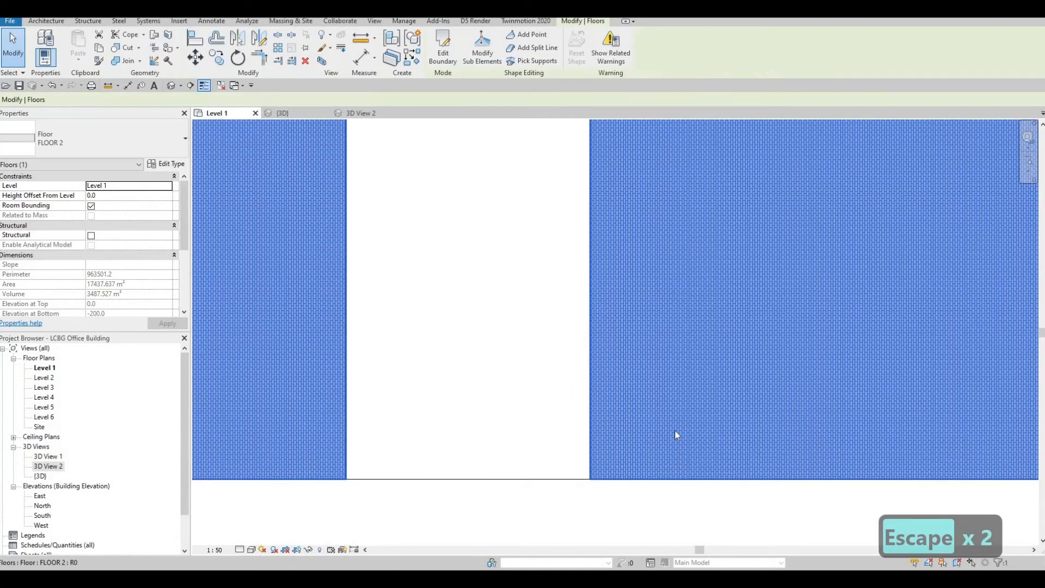
{"action": "middle_click_drag", "start_coordinate": [676, 433], "coordinate": [704, 531]}
{"action": "scroll", "coordinate": [705, 531], "scroll_direction": "down", "scroll_amount": 2}
{"action": "scroll", "coordinate": [702, 512], "scroll_direction": "down", "scroll_amount": 3}
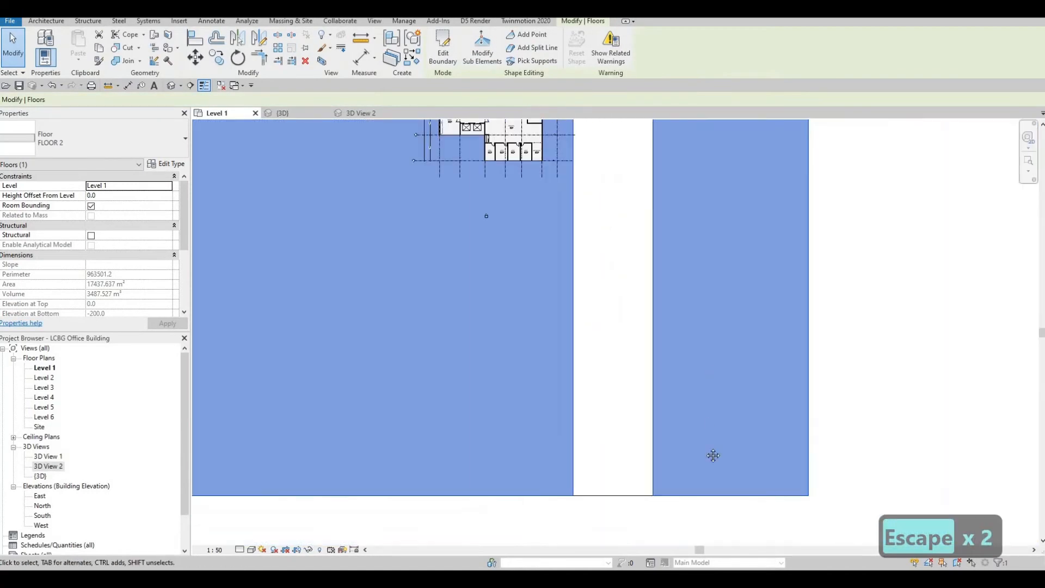
{"action": "middle_click_drag", "start_coordinate": [714, 455], "coordinate": [709, 536]}
{"action": "scroll", "coordinate": [709, 536], "scroll_direction": "down", "scroll_amount": 2}
{"action": "key", "text": "Escape"}
Examine the road crossing, the FLOOR 2 slabs beside it and the office building from several angles in the default 3D view.
{"action": "middle_click_drag", "start_coordinate": [561, 313], "coordinate": [558, 391]}
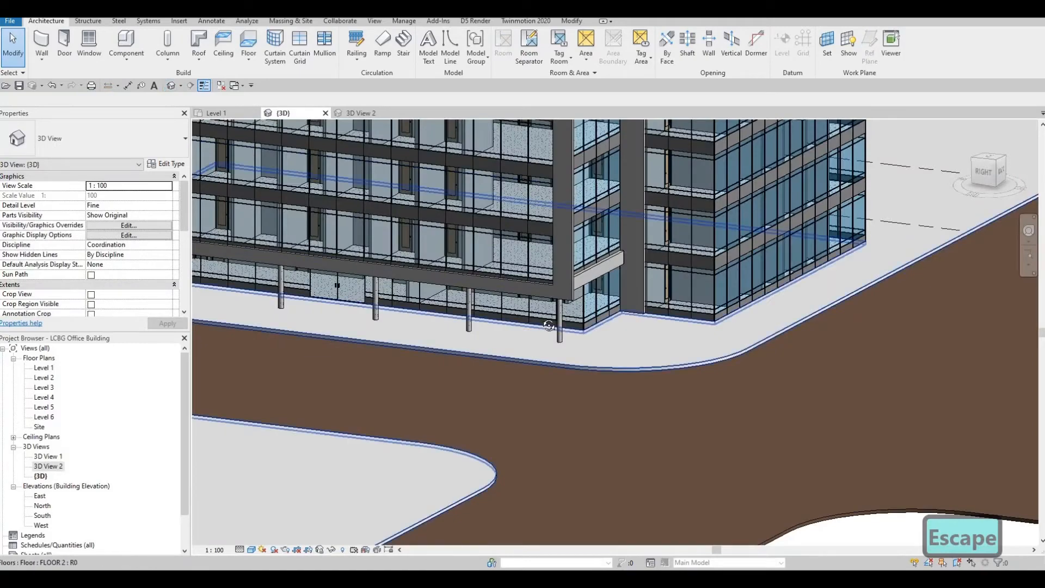
{"action": "middle_click_drag", "start_coordinate": [522, 429], "coordinate": [671, 434], "text": "shift"}
{"action": "scroll", "coordinate": [671, 434], "scroll_direction": "down", "scroll_amount": 1}
{"action": "middle_click_drag", "start_coordinate": [877, 415], "coordinate": [746, 423]}
{"action": "middle_click_drag", "start_coordinate": [485, 455], "coordinate": [599, 453], "text": "shift"}
{"action": "scroll", "coordinate": [763, 435], "scroll_direction": "up", "scroll_amount": 1}
{"action": "middle_click_drag", "start_coordinate": [763, 435], "coordinate": [567, 452]}
{"action": "scroll", "coordinate": [546, 462], "scroll_direction": "down", "scroll_amount": 1}
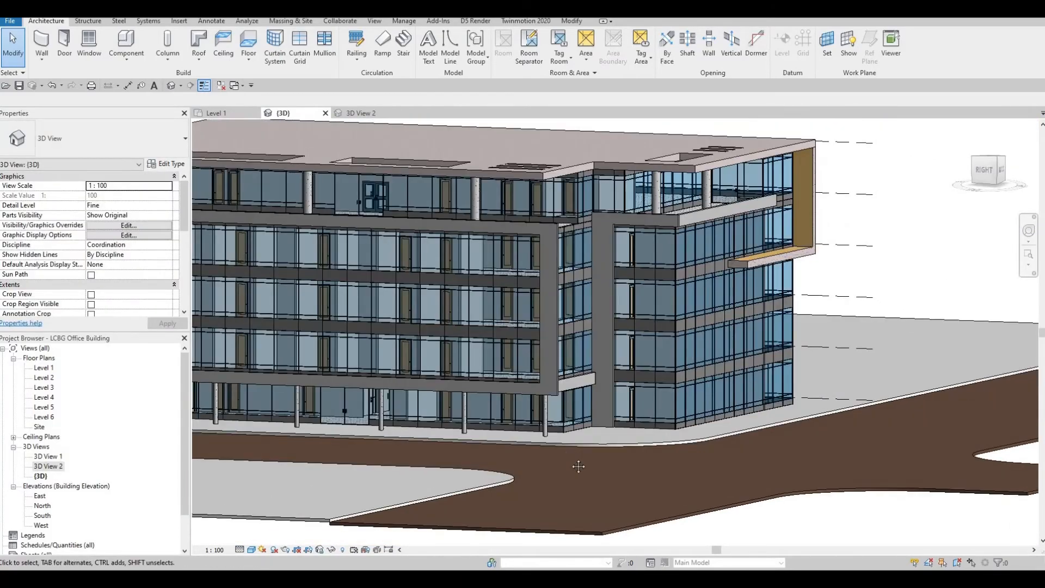
{"action": "scroll", "coordinate": [609, 487], "scroll_direction": "down", "scroll_amount": 3}
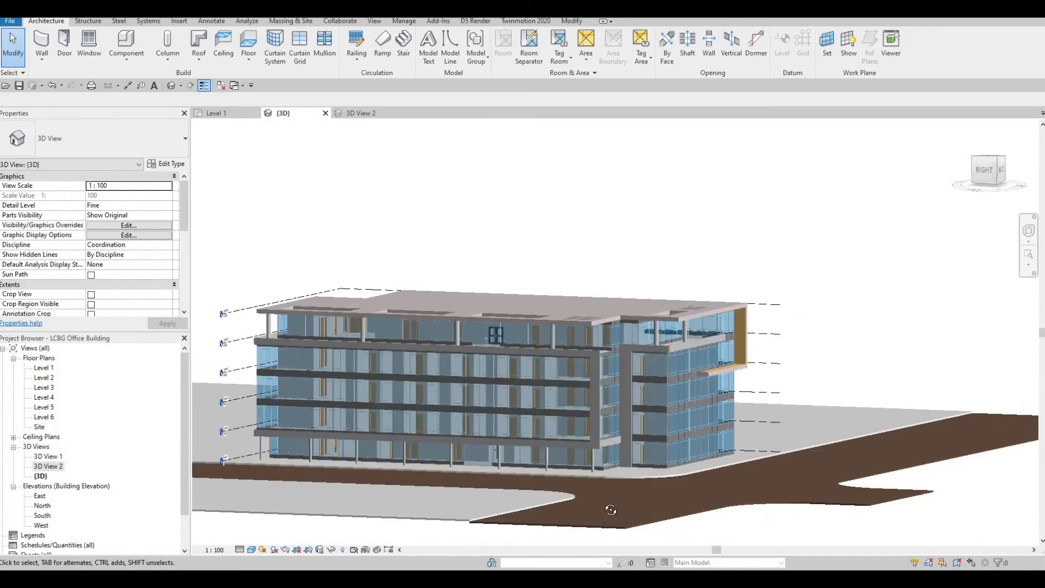
{"action": "middle_click_drag", "start_coordinate": [603, 500], "coordinate": [602, 498], "text": "shift"}
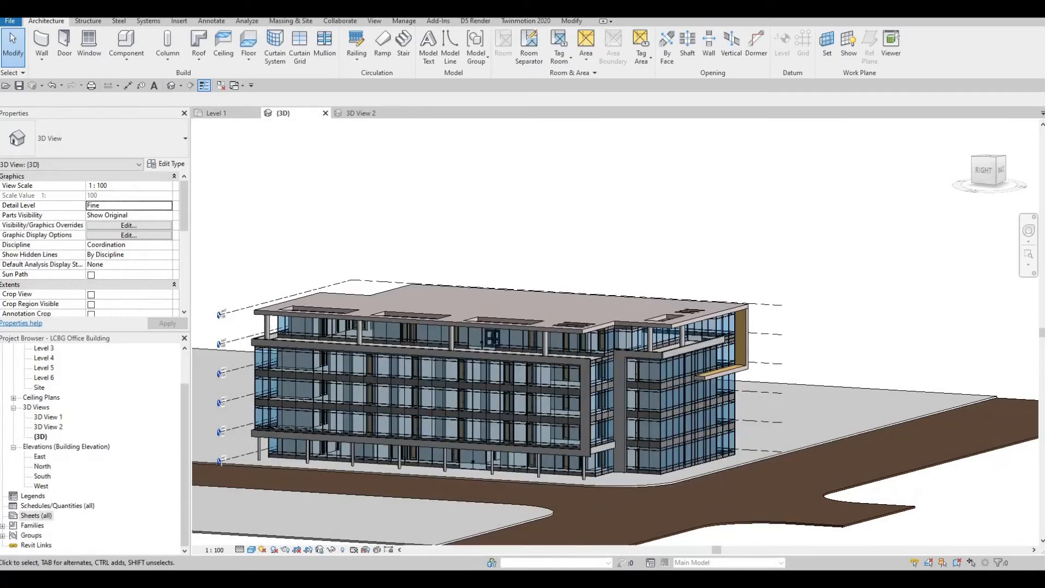
{"action": "scroll", "coordinate": [581, 224], "scroll_direction": "down", "scroll_amount": 3}
{"action": "middle_click_drag", "start_coordinate": [641, 260], "coordinate": [808, 251]}
{"action": "middle_click_drag", "start_coordinate": [486, 219], "coordinate": [528, 222], "text": "shift"}
Set the background of 3D View 2 to Gradient in its graphic display options.
{"action": "left_click", "coordinate": [360, 112]}
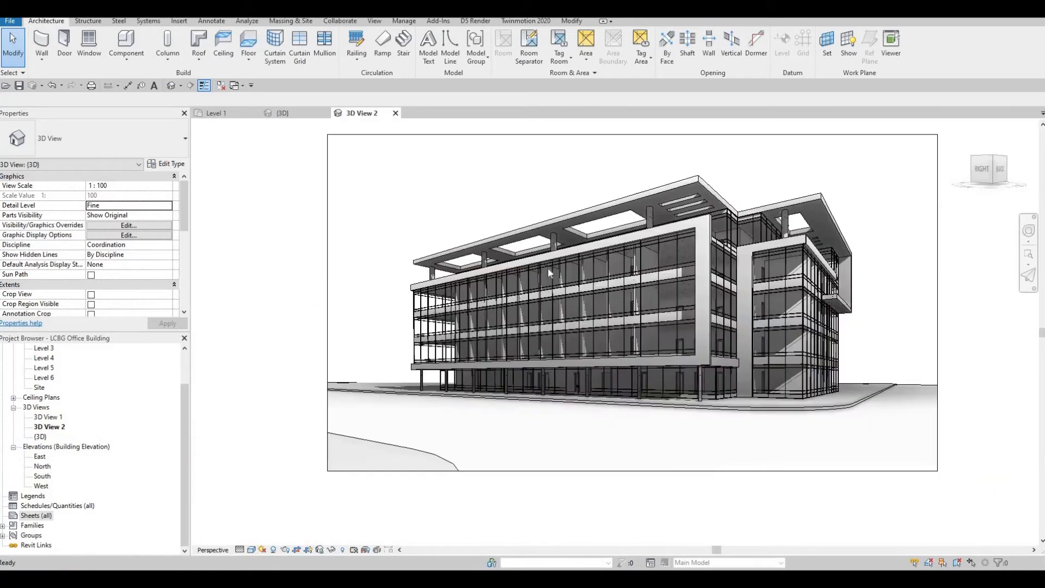
{"action": "left_click", "coordinate": [251, 550]}
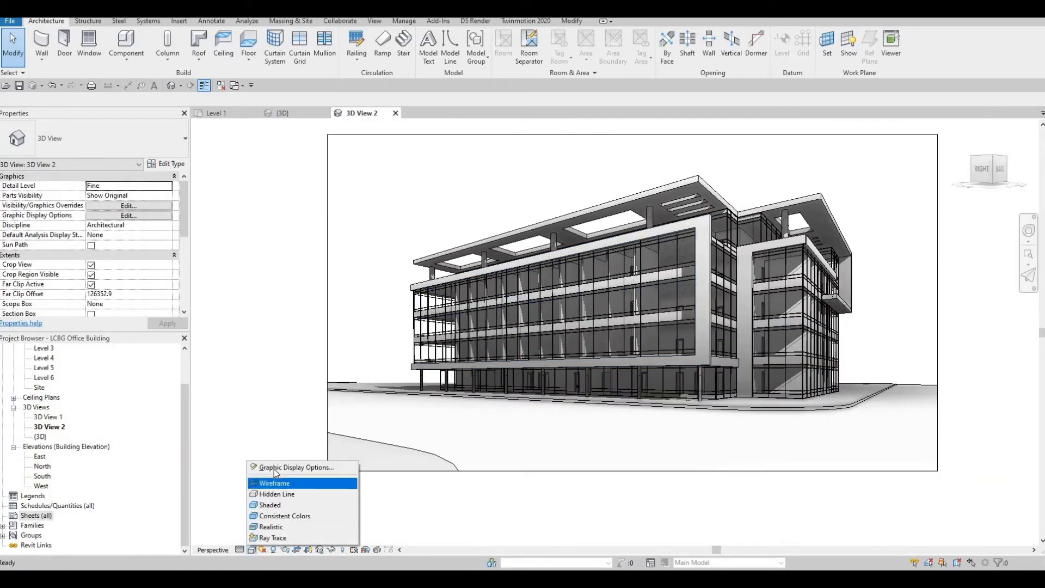
{"action": "left_click", "coordinate": [274, 469]}
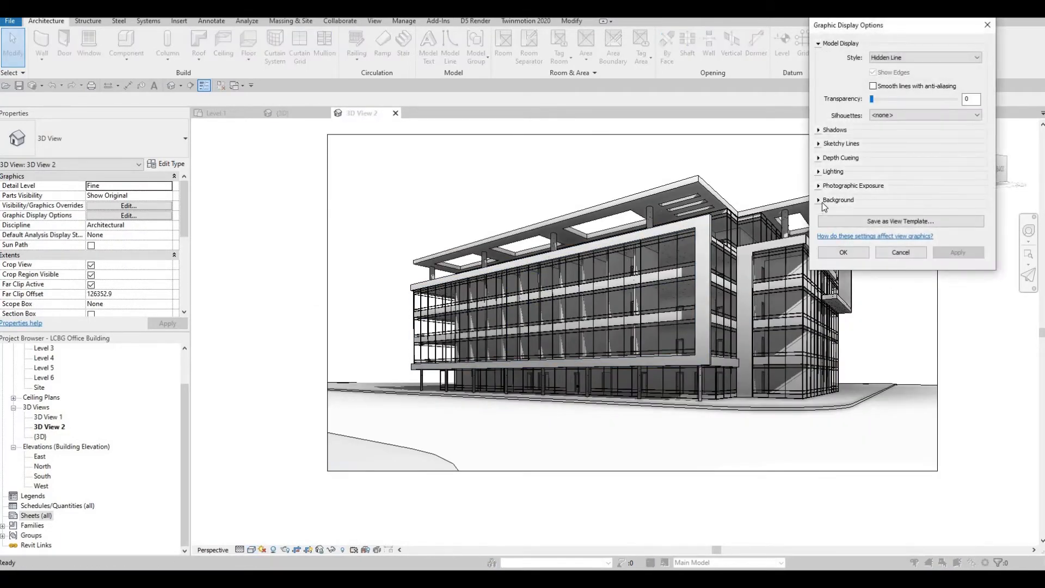
{"action": "left_click", "coordinate": [819, 201]}
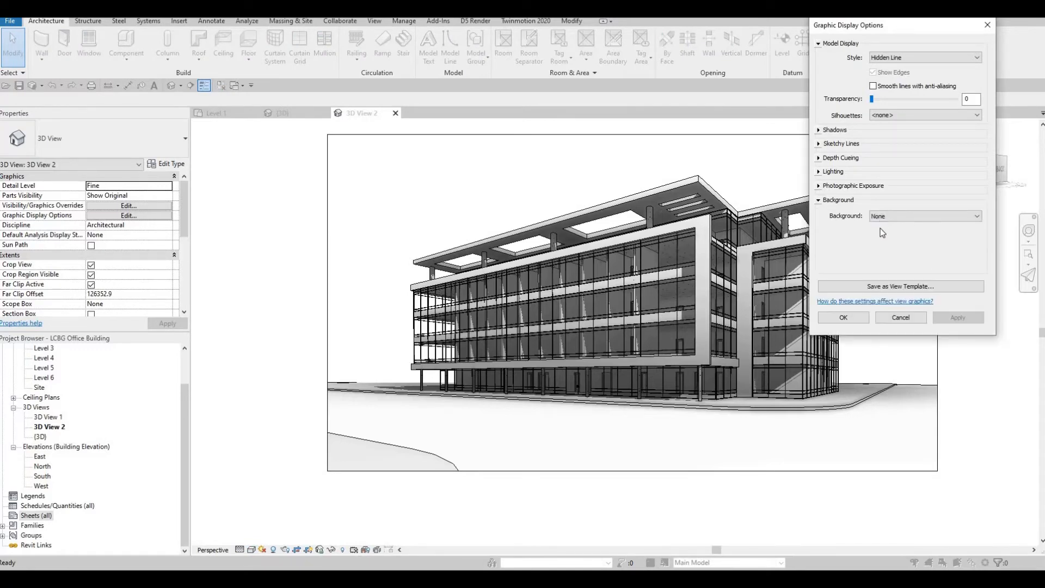
{"action": "left_click", "coordinate": [882, 217]}
{"action": "left_click", "coordinate": [883, 240]}
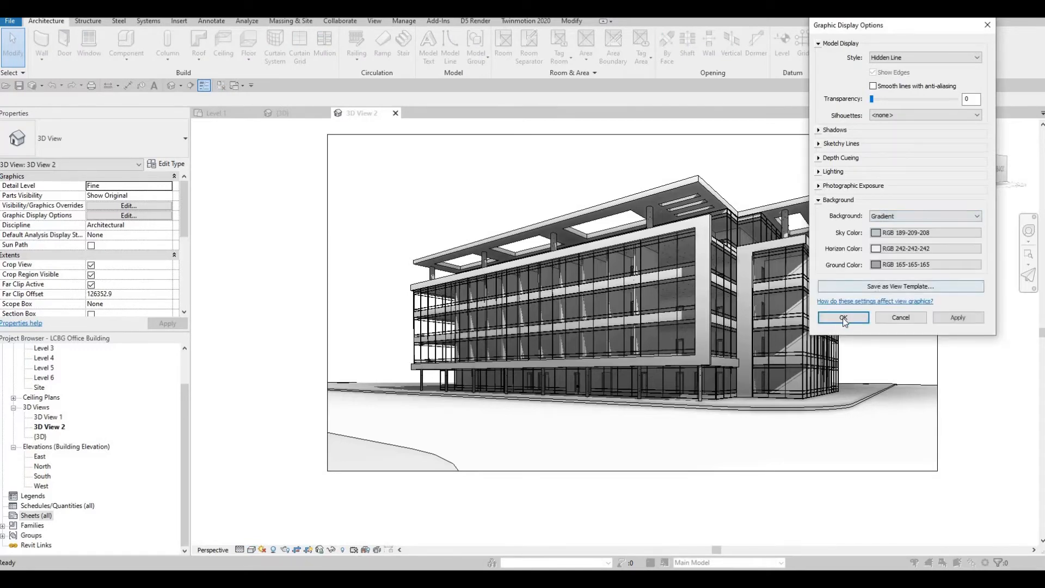
{"action": "left_click", "coordinate": [841, 316]}
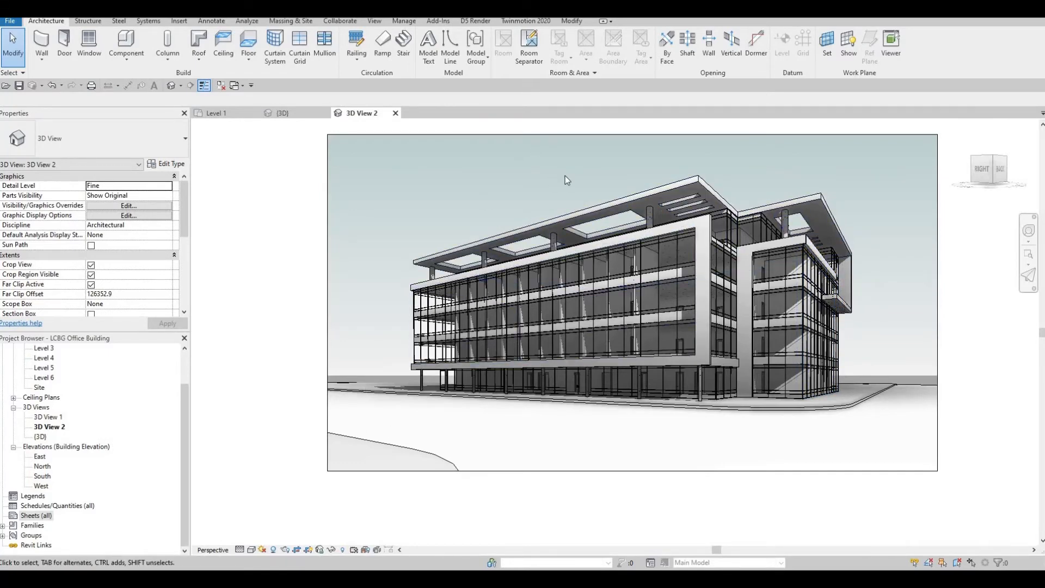
{"action": "mouse_move", "coordinate": [560, 197]}
{"action": "middle_mouse_down"}
{"action": "mouse_move", "coordinate": [571, 194]}
{"action": "mouse_move", "coordinate": [500, 203]}
{"action": "mouse_move", "coordinate": [541, 200]}
{"action": "middle_mouse_up"}
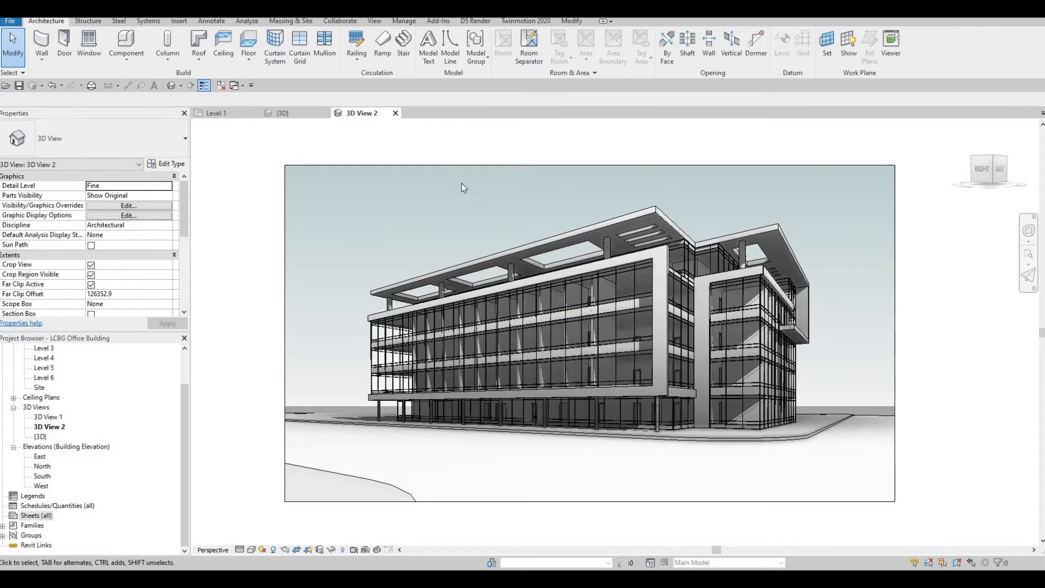
Set the project's starting view to 3D View 2.
{"action": "left_click", "coordinate": [404, 22]}
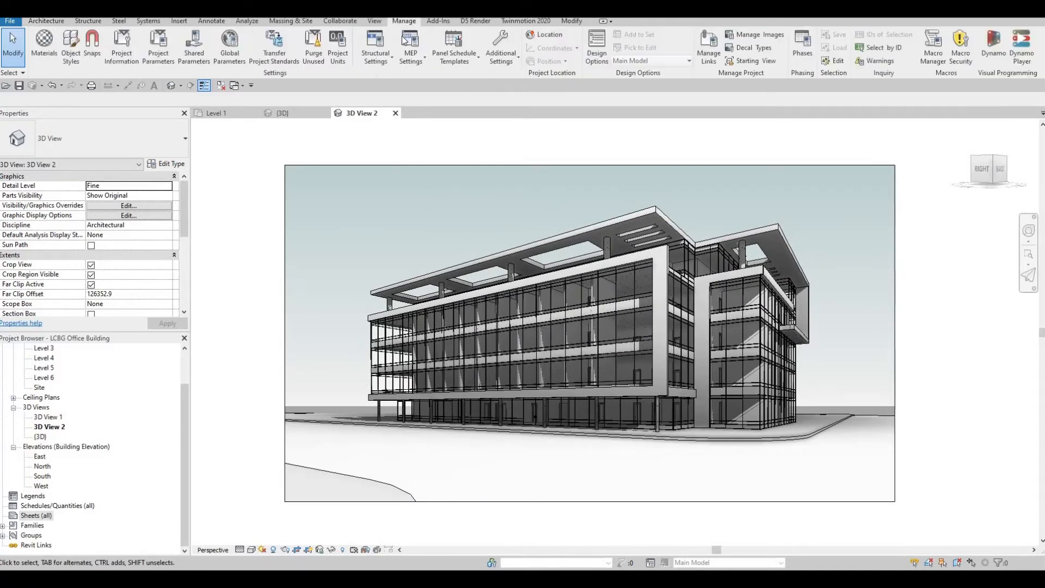
{"action": "left_click", "coordinate": [752, 61]}
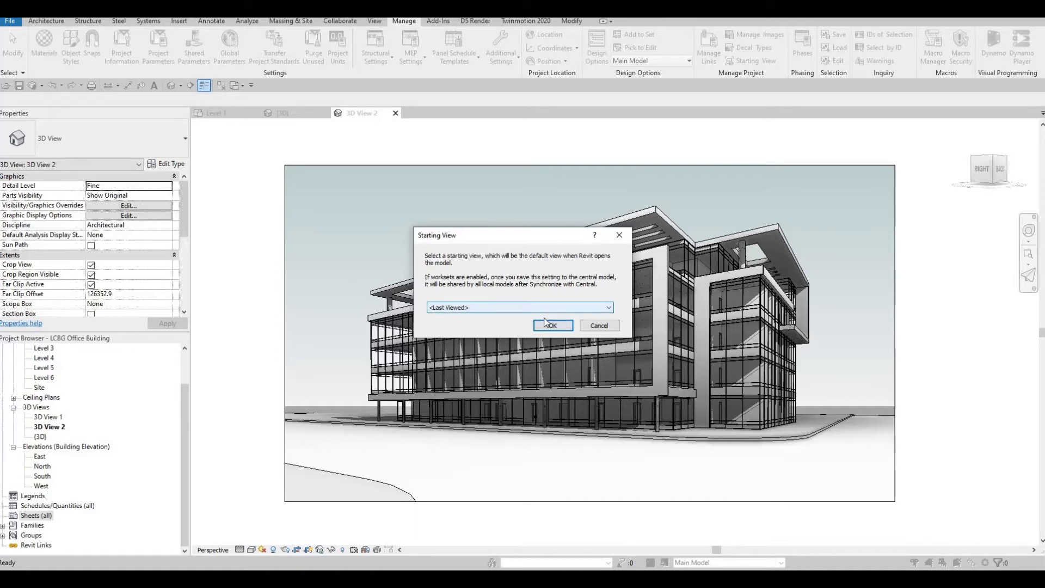
{"action": "left_click", "coordinate": [531, 308]}
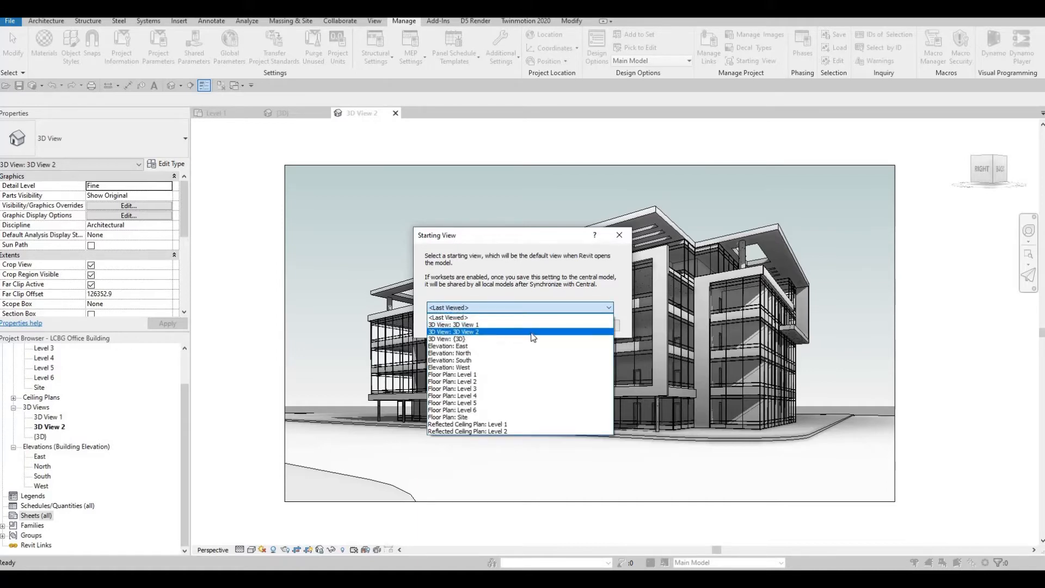
{"action": "left_click", "coordinate": [534, 331]}
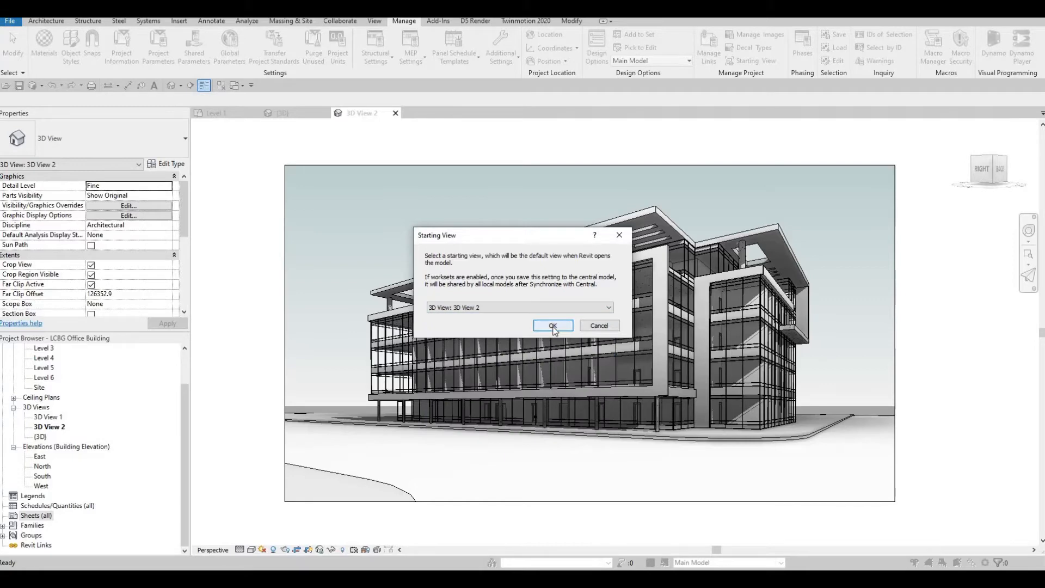
{"action": "left_click", "coordinate": [552, 327]}
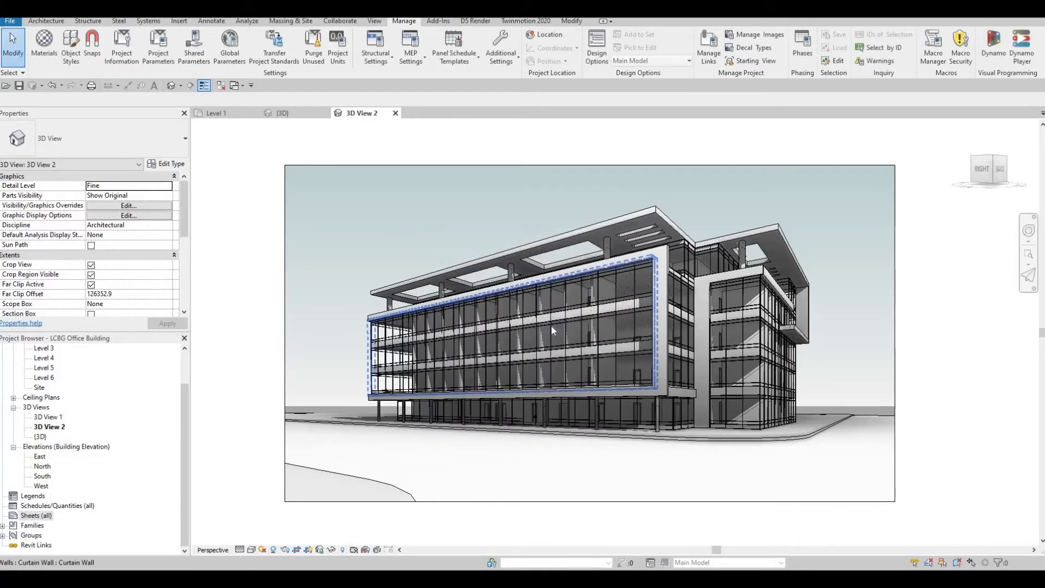
{"action": "key", "text": "Tab"}
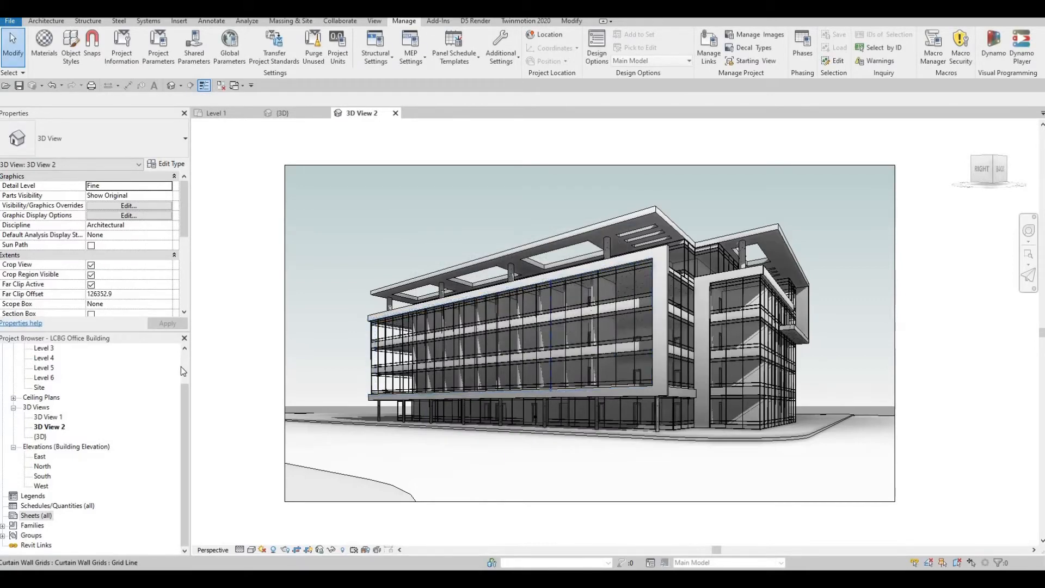
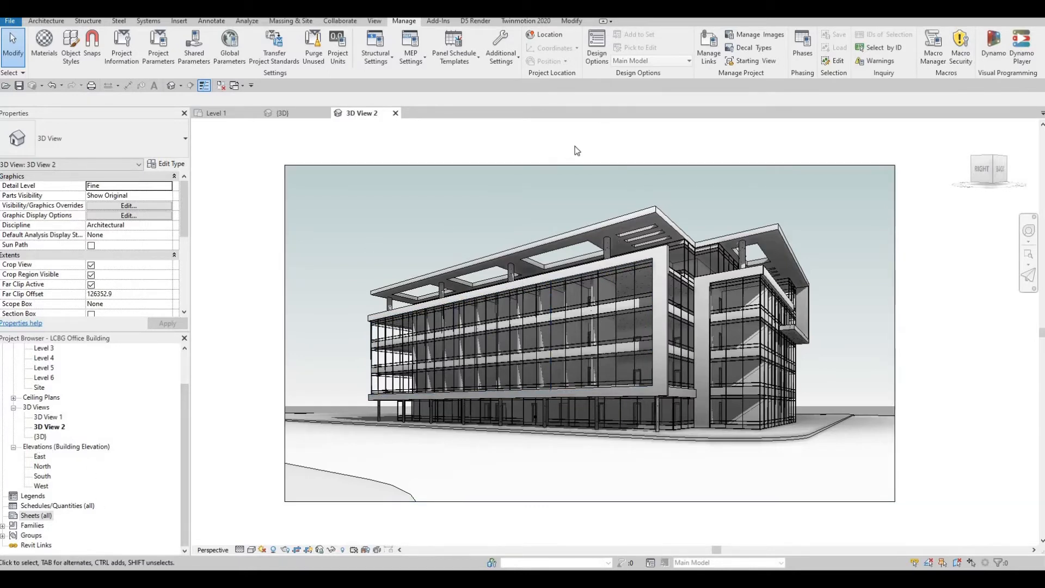
{"action": "left_click", "coordinate": [374, 21]}
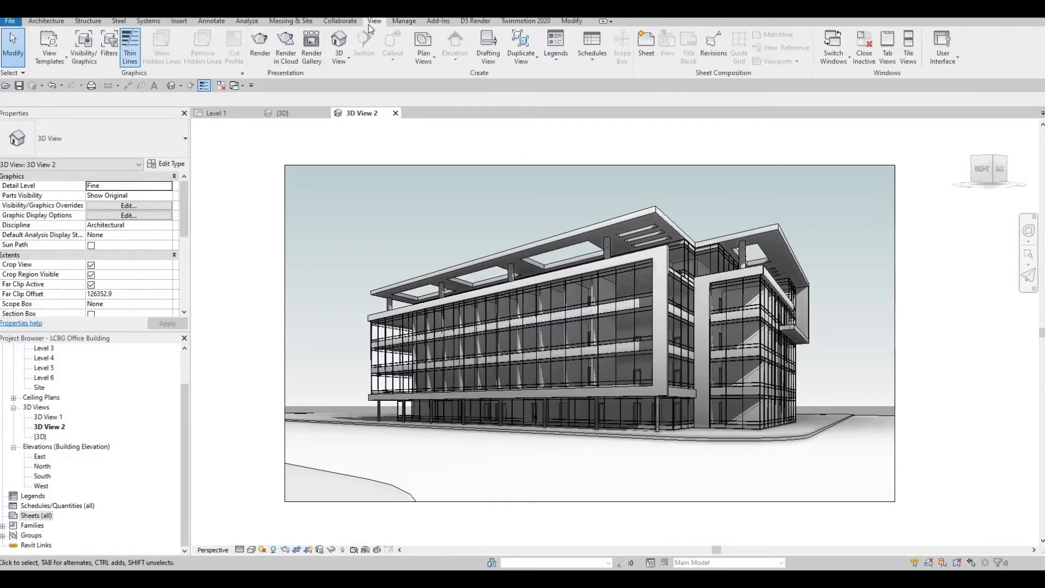
{"action": "left_click", "coordinate": [647, 46]}
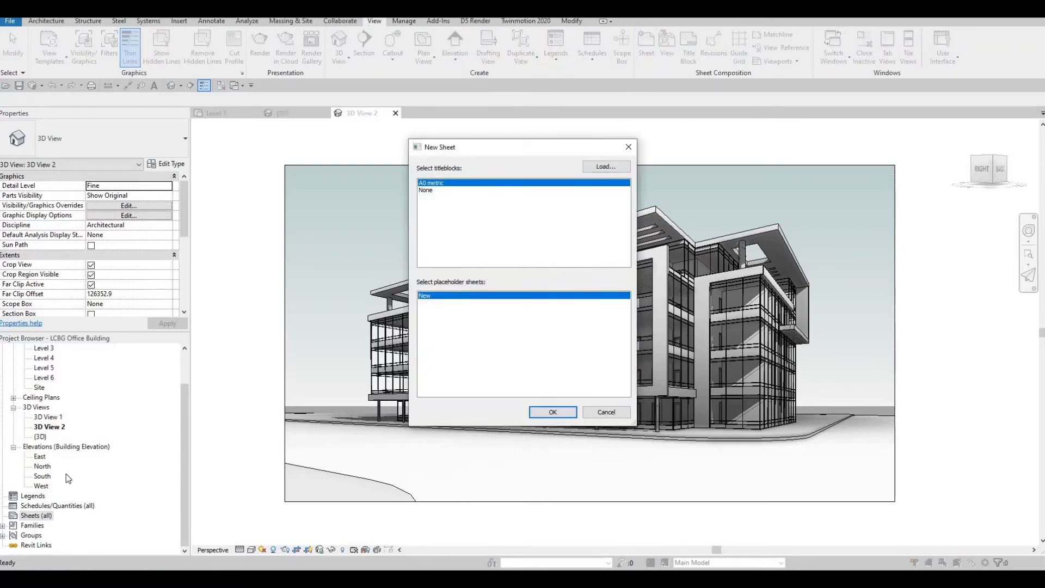
{"action": "key", "text": "Escape"}
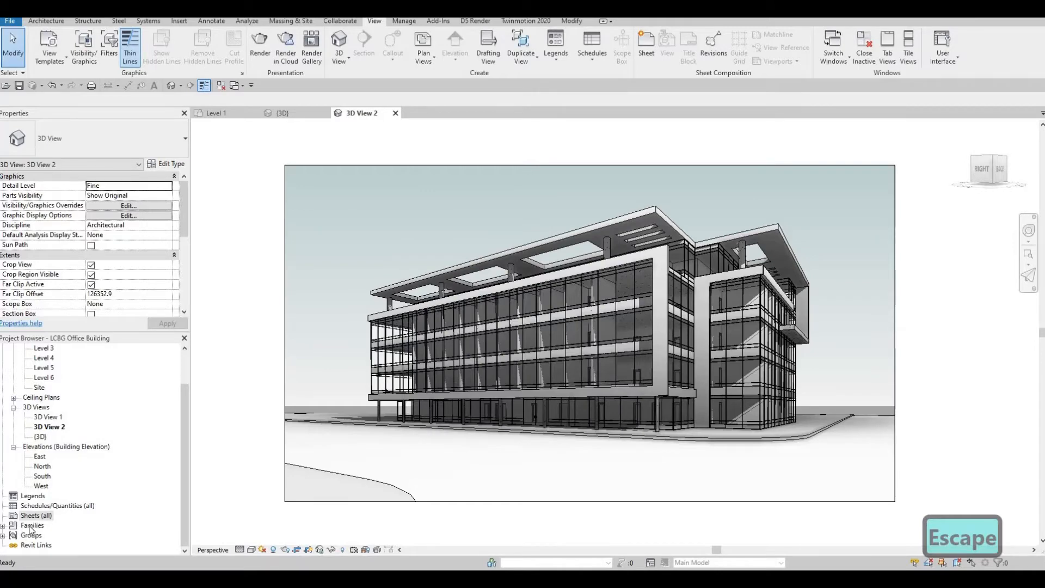
Create a new sheet using the A1 metric titleblock loaded from the Titleblocks folder of the metric library.
{"action": "left_click", "coordinate": [28, 518]}
{"action": "right_click", "coordinate": [30, 518]}
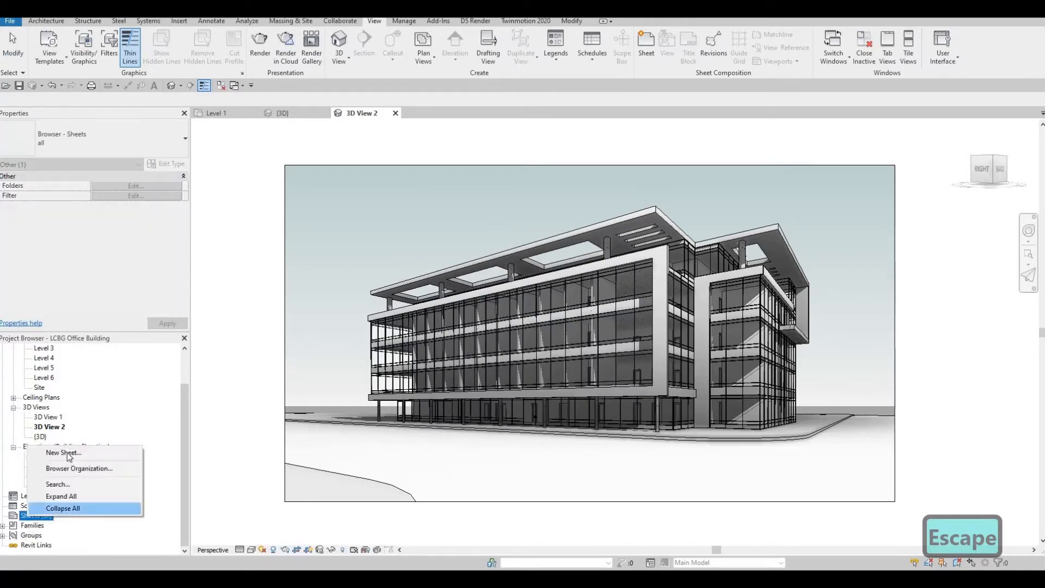
{"action": "left_click", "coordinate": [64, 453]}
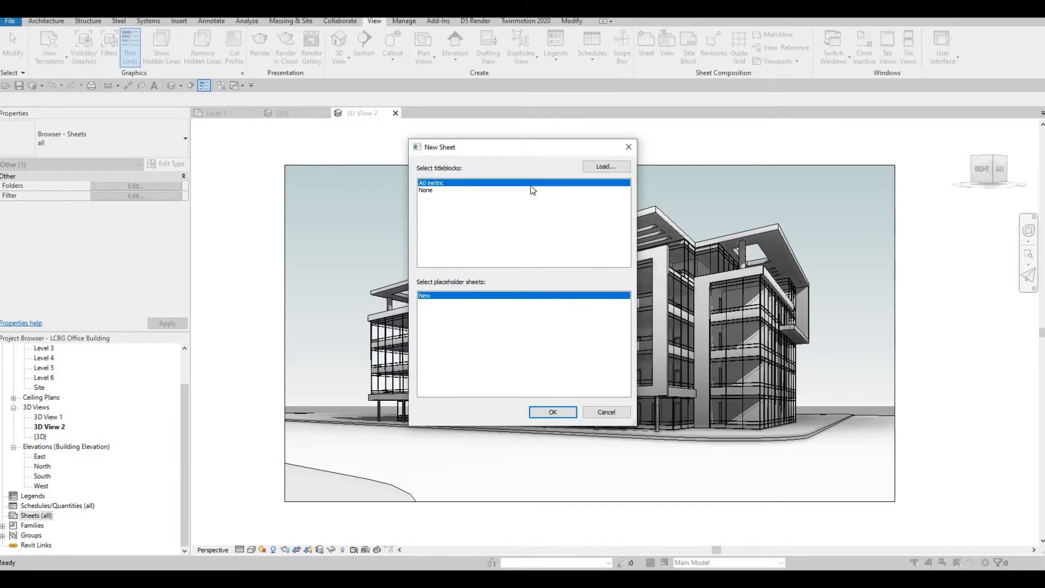
{"action": "left_click", "coordinate": [599, 166]}
{"action": "scroll", "coordinate": [488, 245], "scroll_direction": "down", "scroll_amount": 5}
{"action": "scroll", "coordinate": [488, 245], "scroll_direction": "down", "scroll_amount": 4}
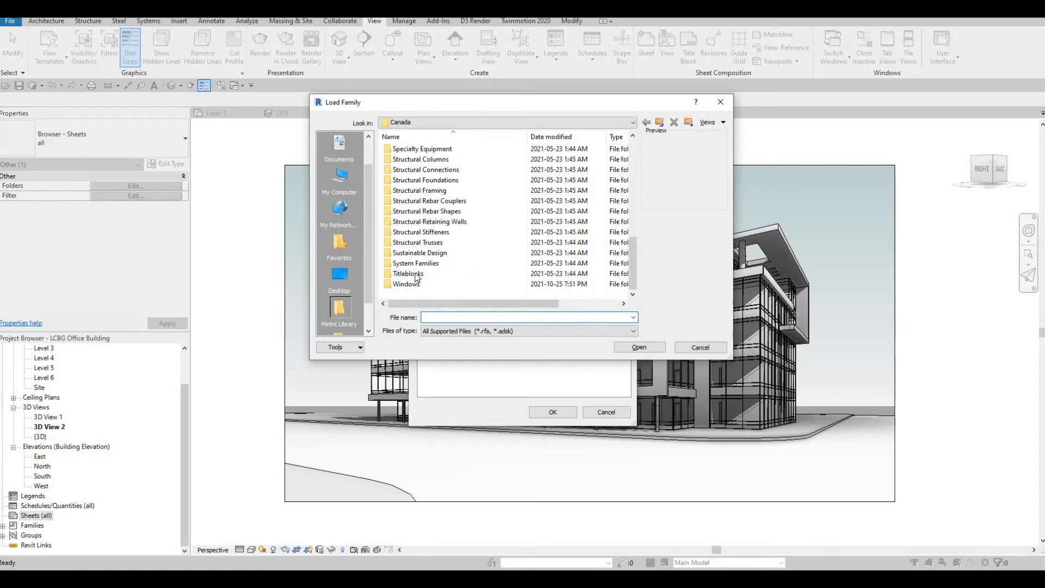
{"action": "double_click", "coordinate": [416, 275]}
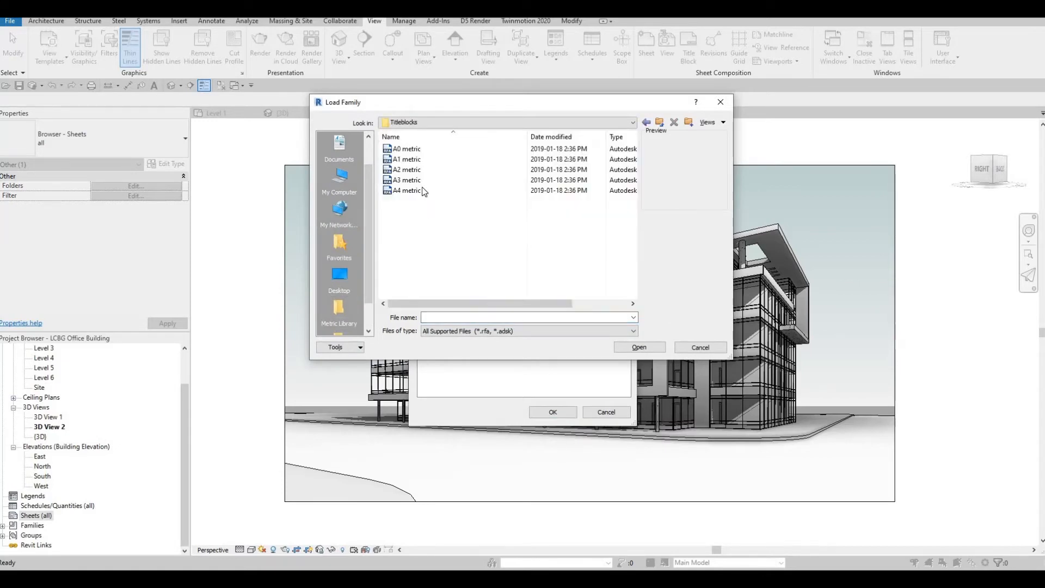
{"action": "left_click", "coordinate": [415, 161]}
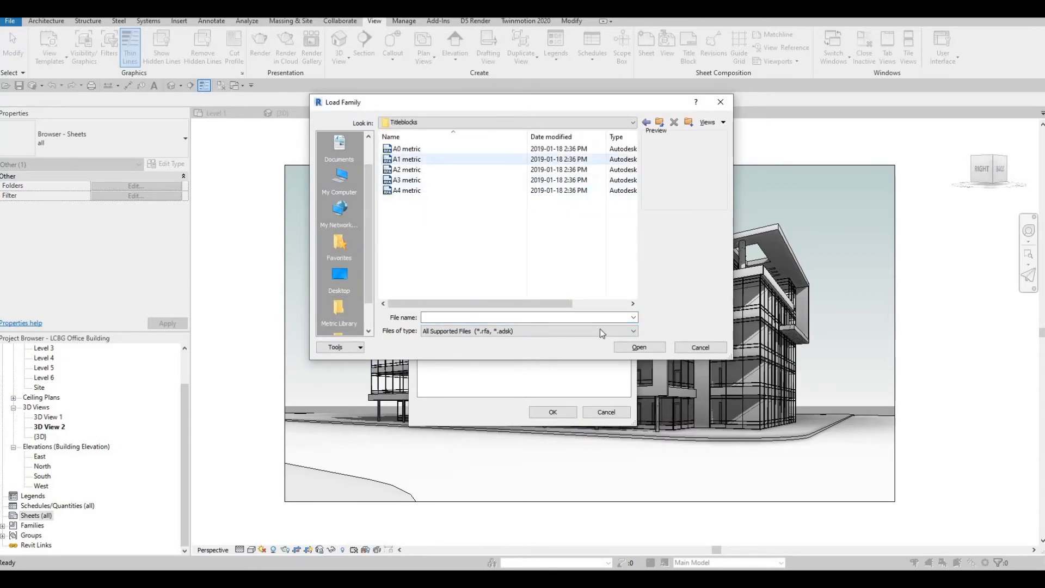
{"action": "left_click", "coordinate": [639, 348]}
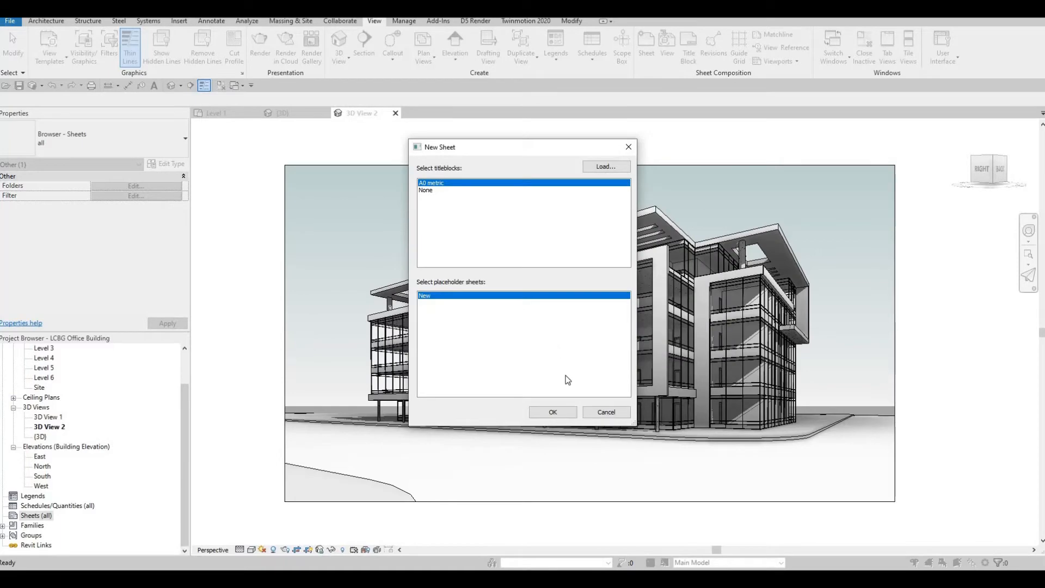
{"action": "left_click", "coordinate": [552, 412]}
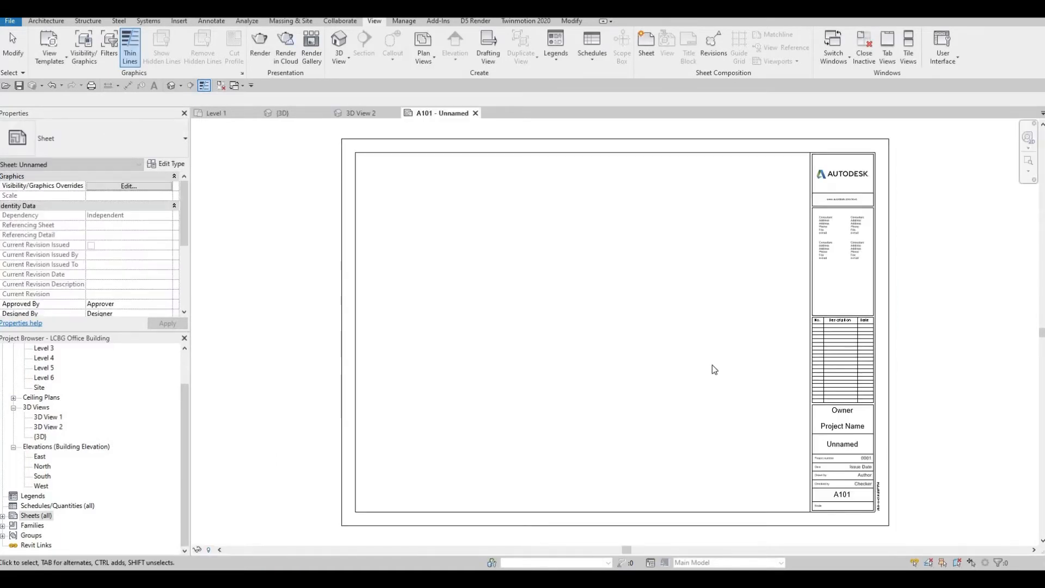
Try to place 3D View 2 on the new A1 sheet.
{"action": "left_click", "coordinate": [55, 426]}
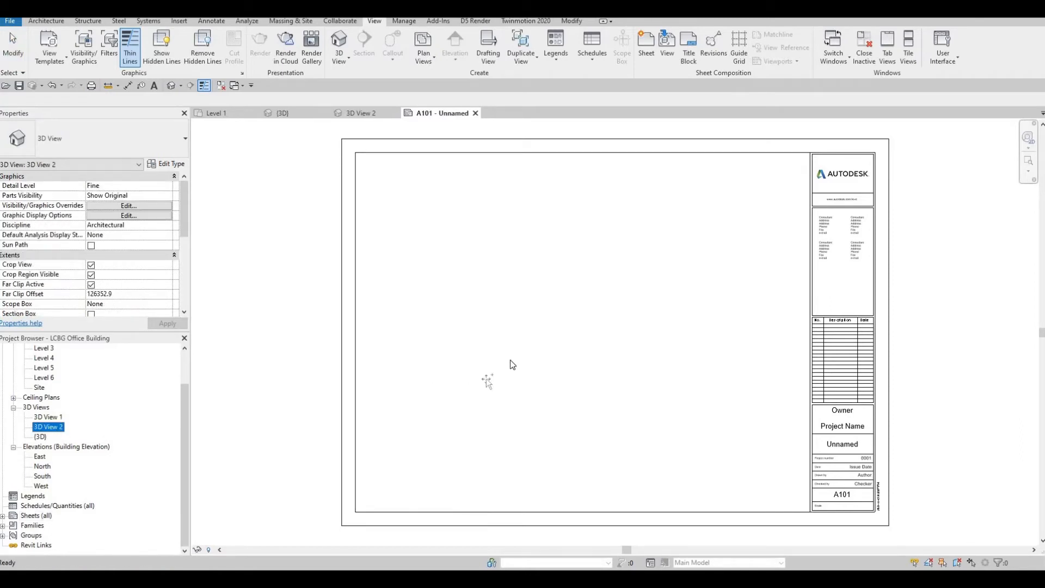
{"action": "left_click_drag", "start_coordinate": [516, 369], "coordinate": [570, 299]}
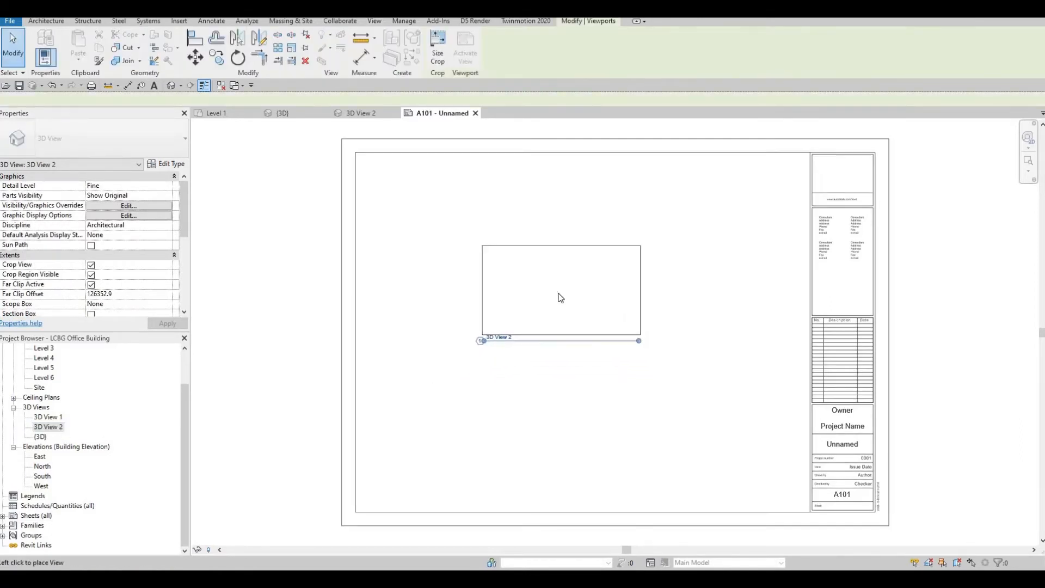
{"action": "key", "text": "Escape"}
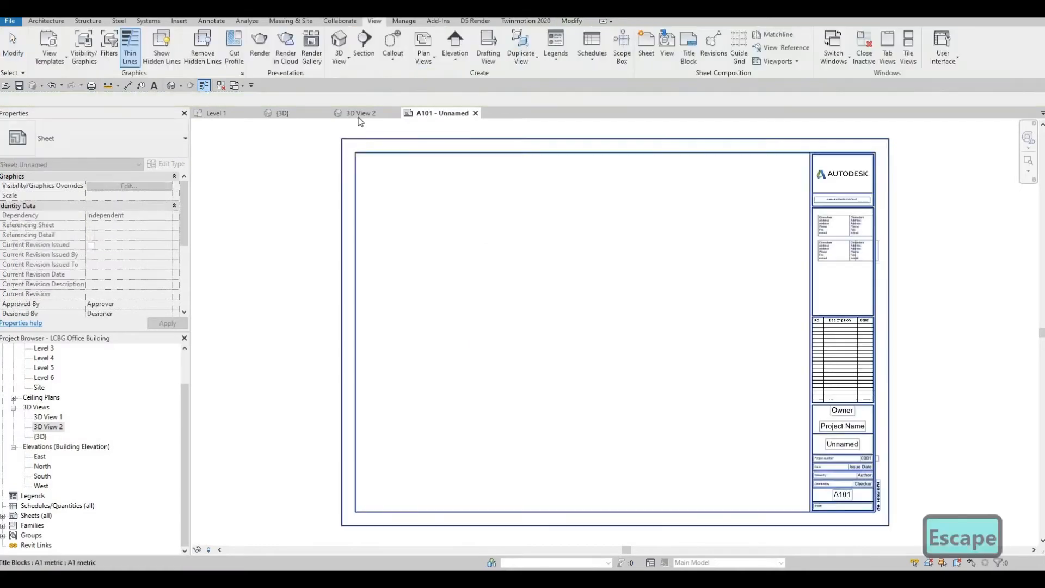
Return to 3D View 2 and set its detail level to Fine.
{"action": "left_click", "coordinate": [361, 113]}
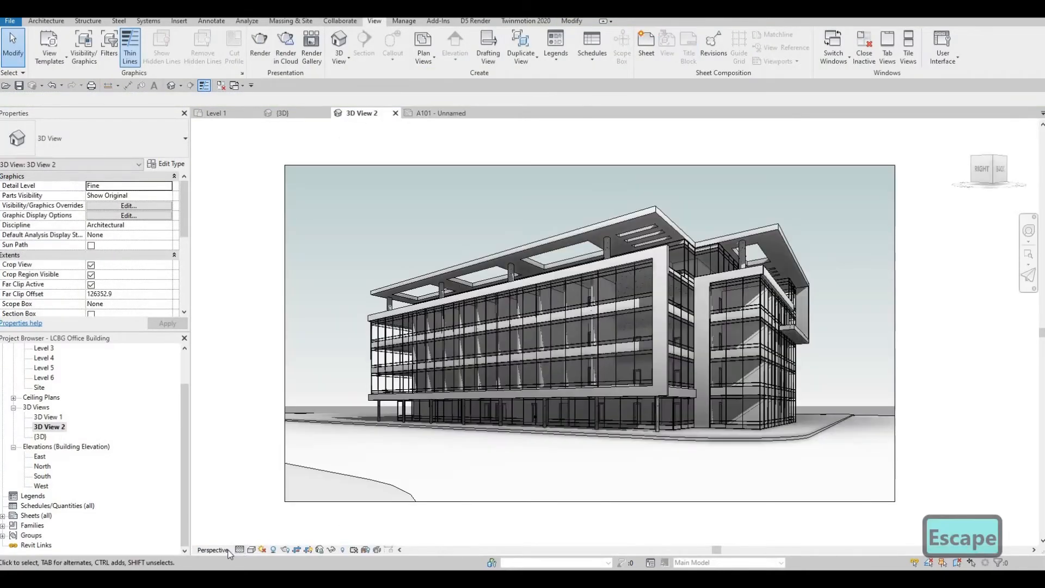
{"action": "left_click", "coordinate": [239, 551]}
{"action": "left_click", "coordinate": [251, 538]}
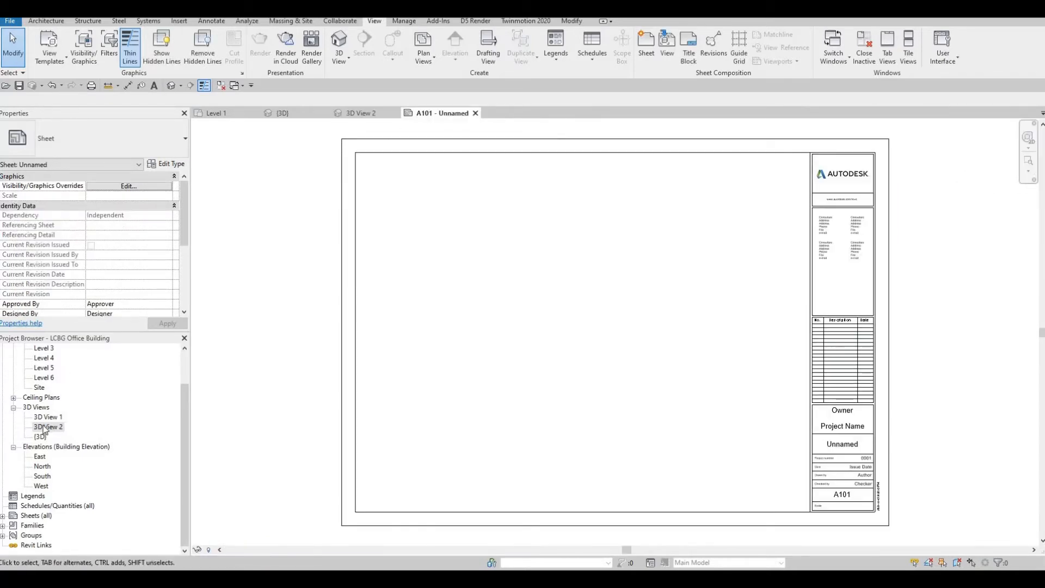
Place 3D View 2 on sheet A101 near the middle of the drawing area.
{"action": "left_click", "coordinate": [48, 427]}
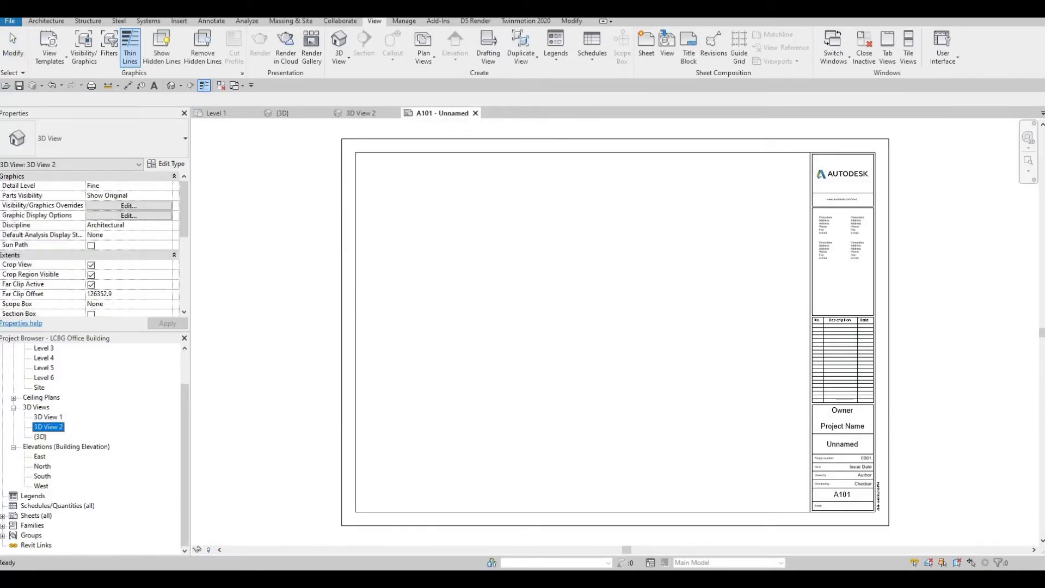
{"action": "left_click", "coordinate": [575, 309]}
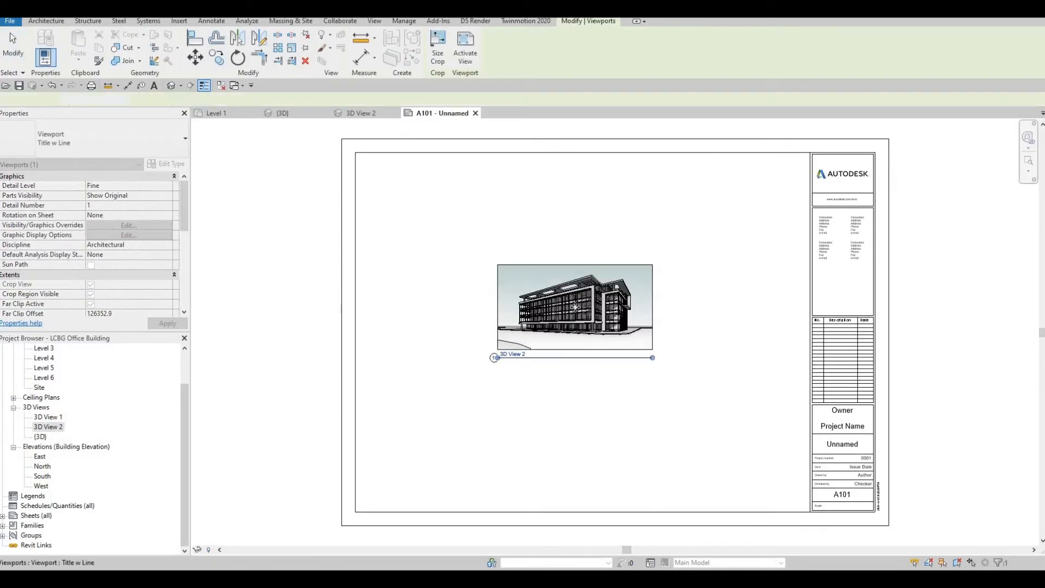
{"action": "scroll", "coordinate": [576, 309], "scroll_direction": "up", "scroll_amount": 3}
{"action": "key", "text": "Escape"}
{"action": "left_click", "coordinate": [499, 388]}
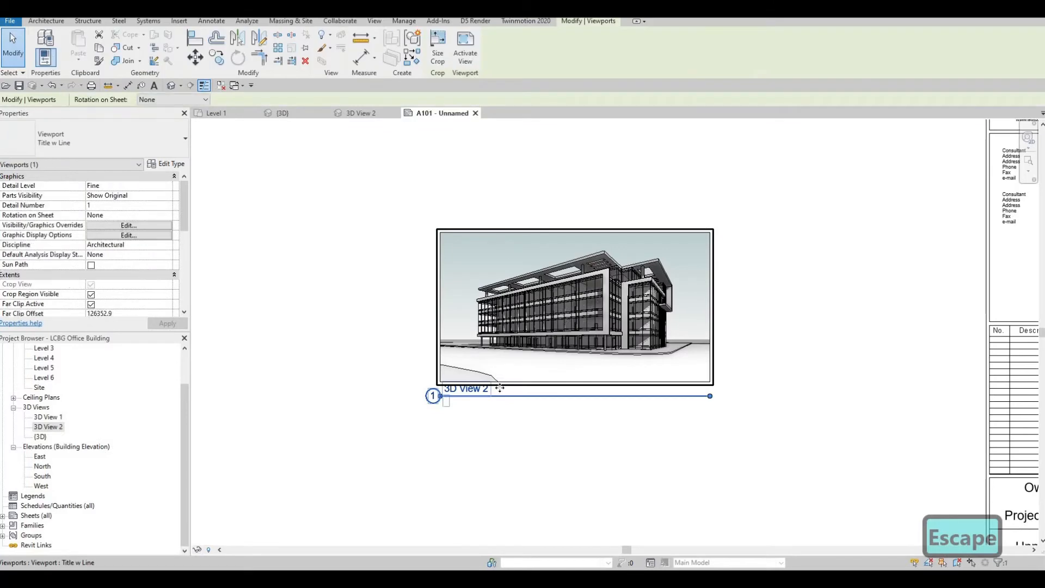
{"action": "scroll", "coordinate": [525, 381], "scroll_direction": "down", "scroll_amount": 3}
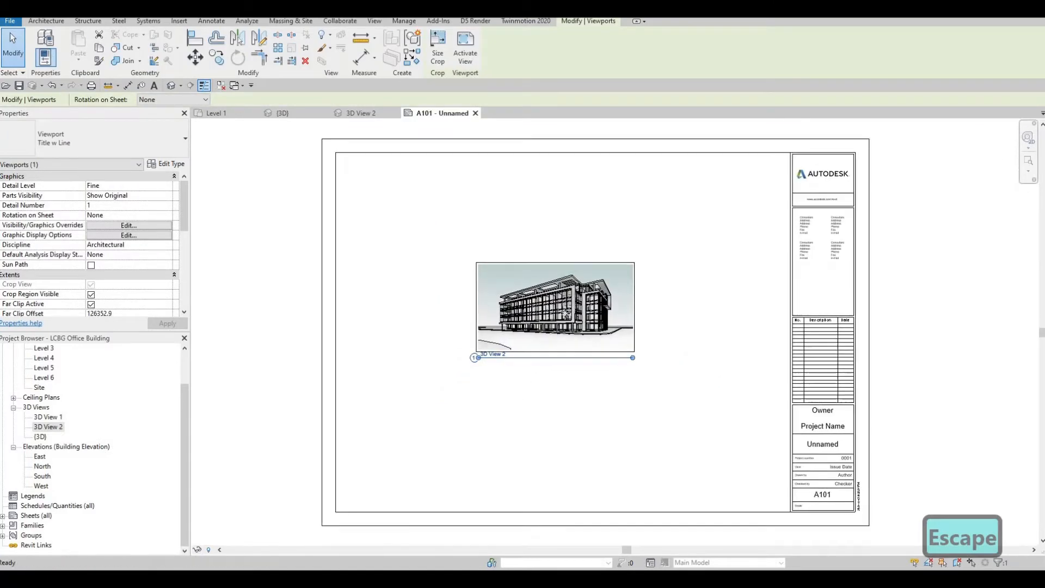
{"action": "scroll", "coordinate": [565, 308], "scroll_direction": "up", "scroll_amount": 1}
{"action": "left_click_drag", "start_coordinate": [547, 285], "coordinate": [580, 310]}
{"action": "key", "text": "Escape"}
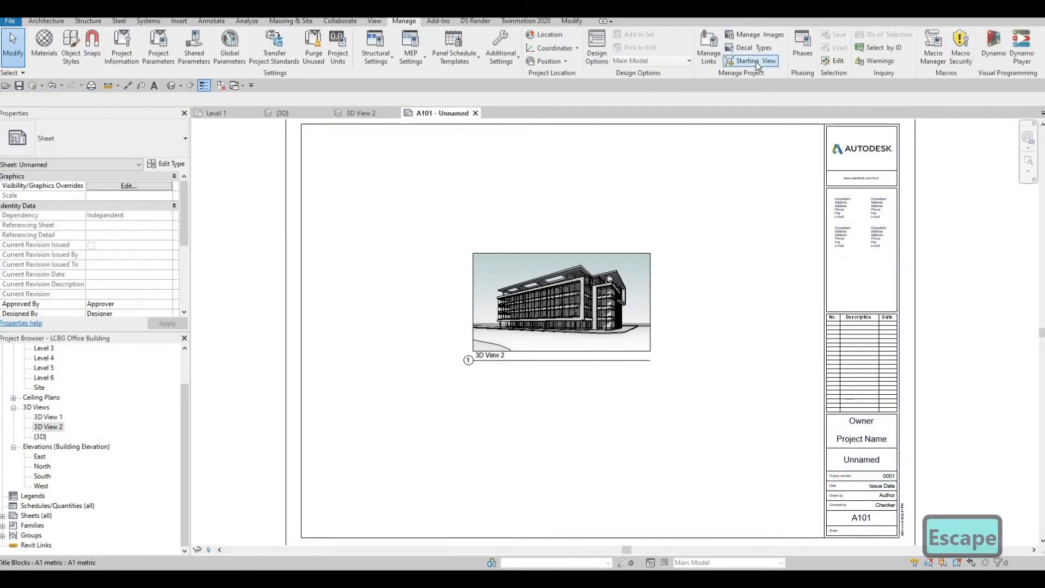
Change the project's starting view to Sheet: A101 - Unnamed.
{"action": "left_click", "coordinate": [757, 61]}
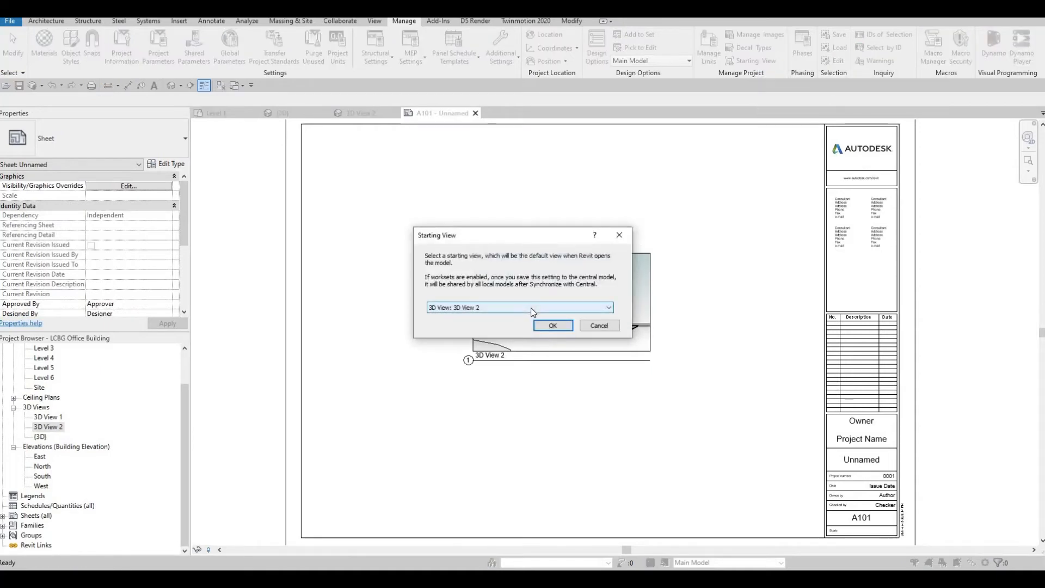
{"action": "left_click", "coordinate": [531, 308]}
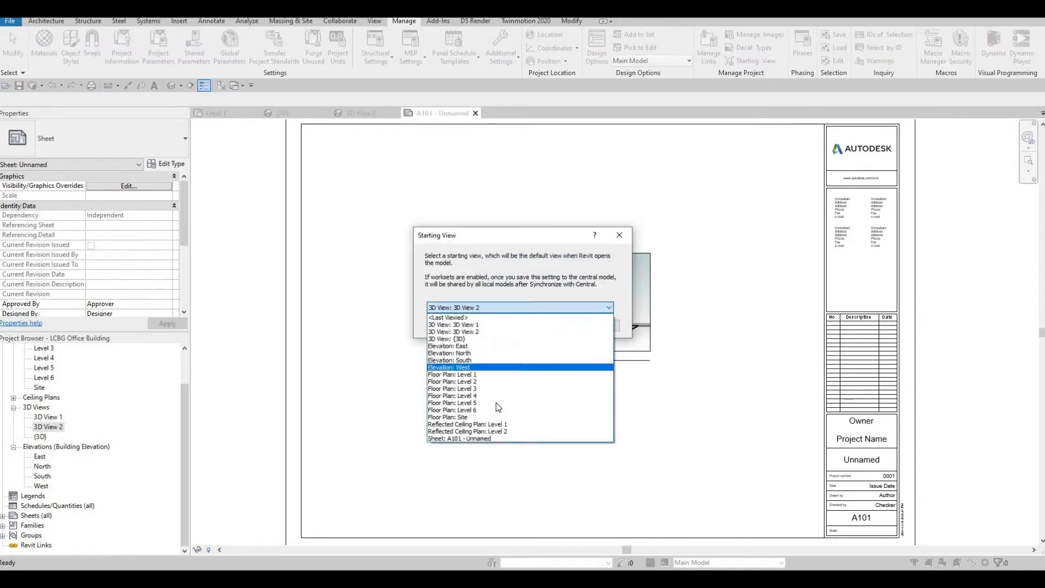
{"action": "left_click", "coordinate": [488, 438]}
{"action": "left_click", "coordinate": [552, 325]}
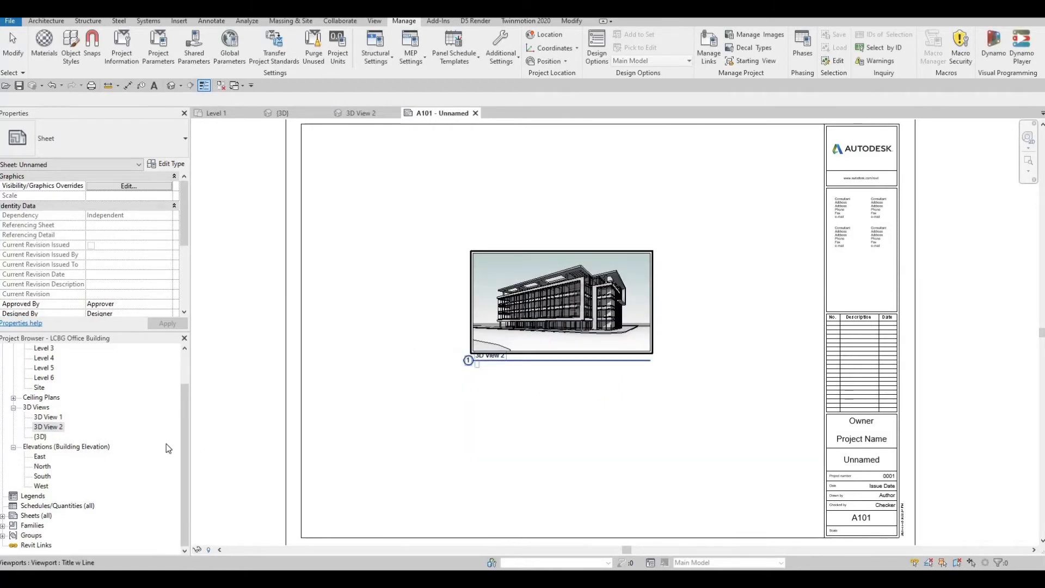
Rename sheet A101 as STARTING VIEW, keeping its sheet number.
{"action": "left_click", "coordinate": [7, 516]}
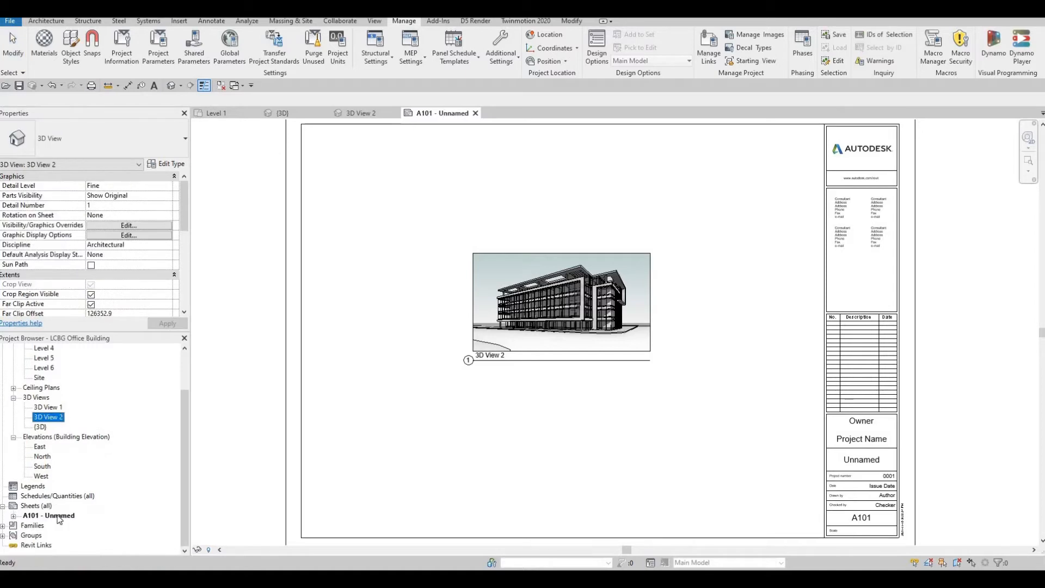
{"action": "right_click", "coordinate": [60, 518]}
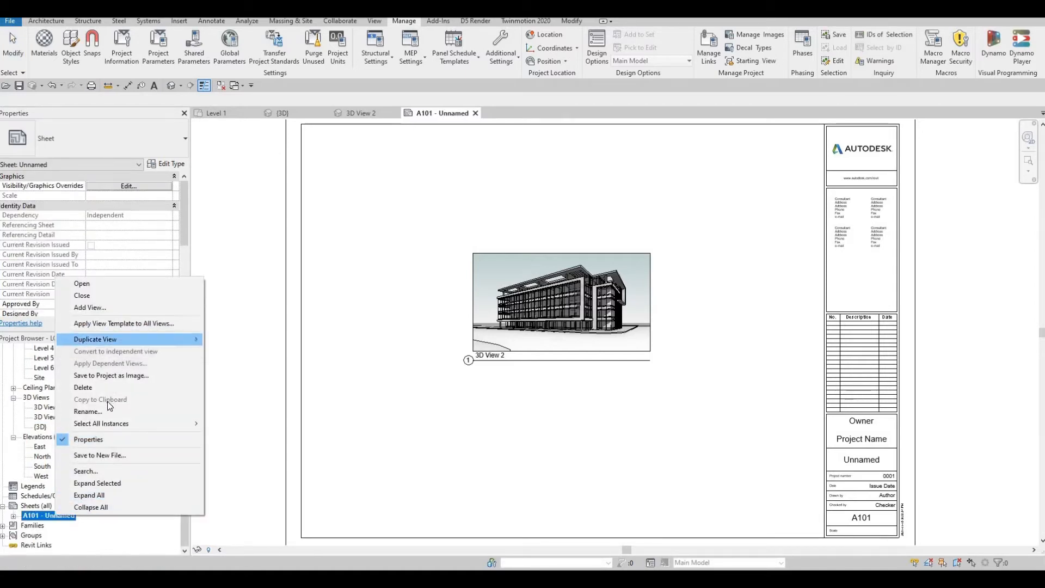
{"action": "left_click", "coordinate": [89, 411]}
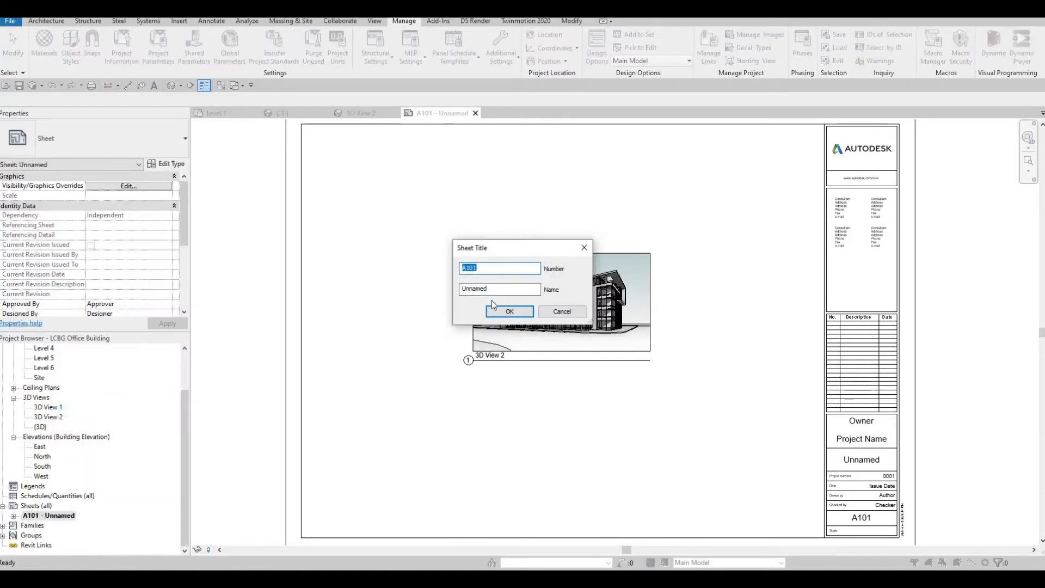
{"action": "key", "text": "Tab"}
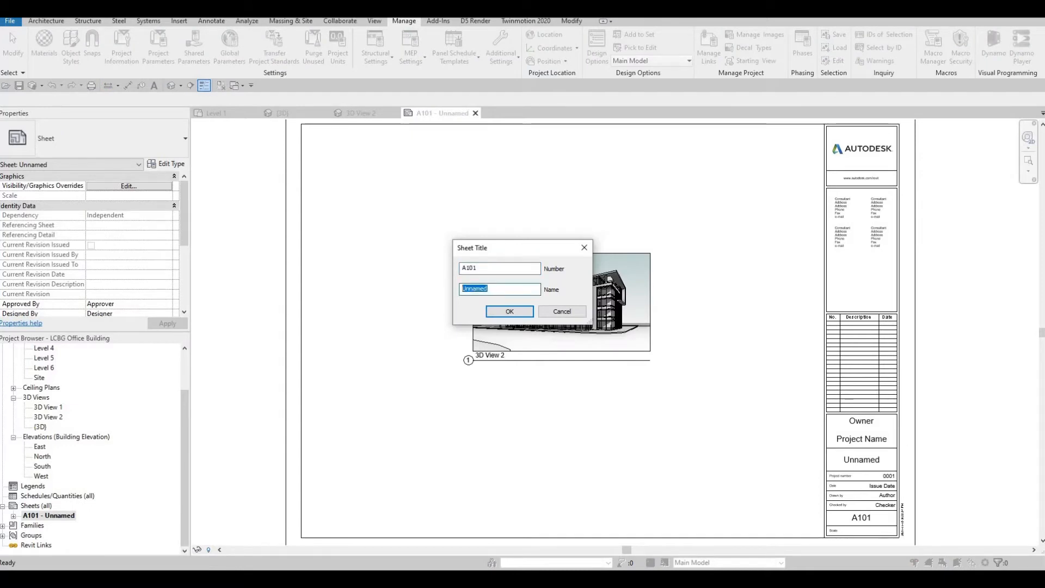
{"action": "type", "text": "sta"}
{"action": "key", "text": "BackSpace"}
{"action": "key", "text": "BackSpace"}
{"action": "key", "text": "BackSpace"}
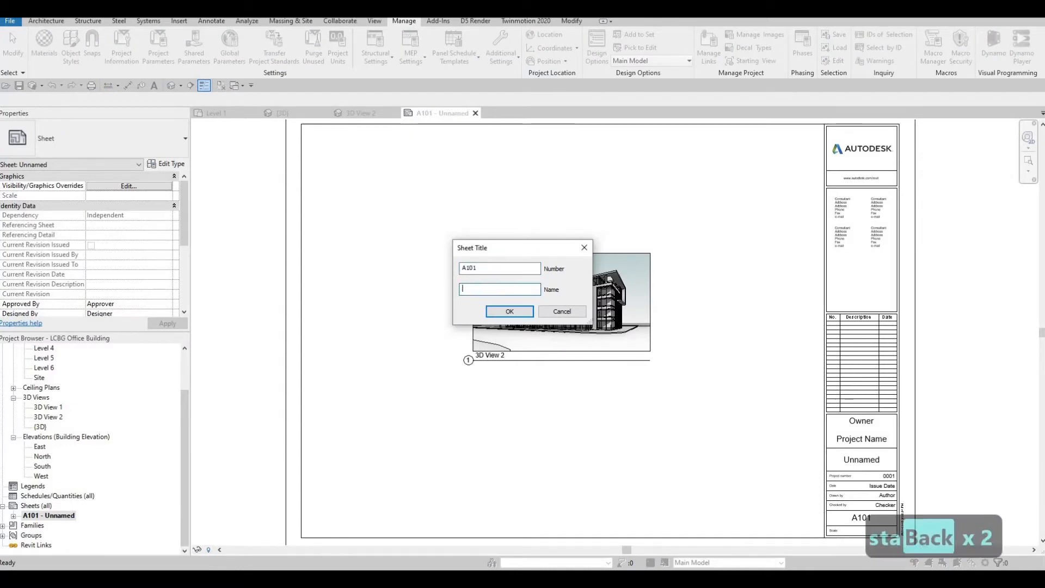
{"action": "key", "text": "Caps_Lock"}
{"action": "type", "text": "STARTING VIEW"}
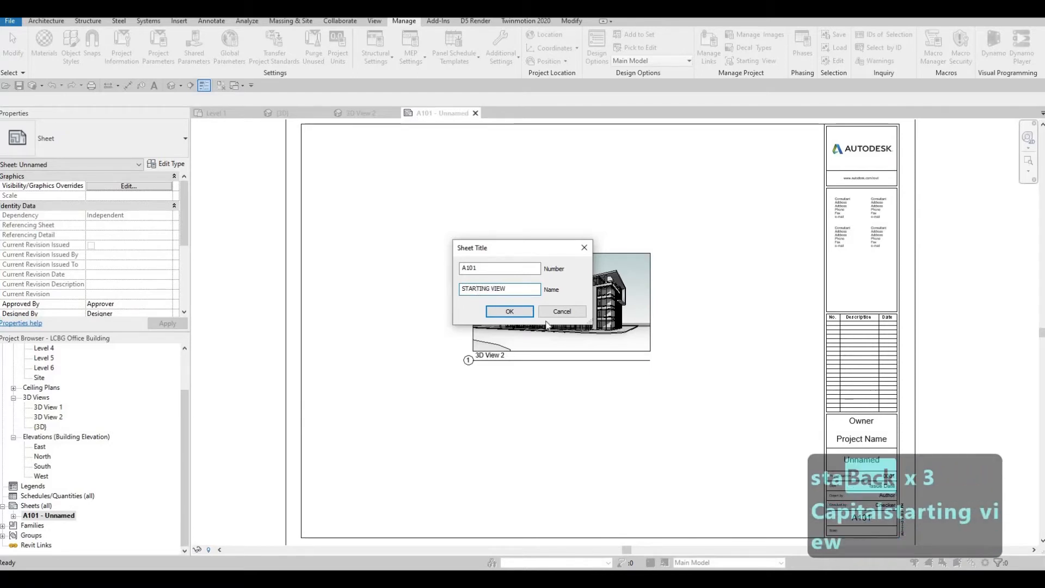
{"action": "left_click", "coordinate": [519, 311]}
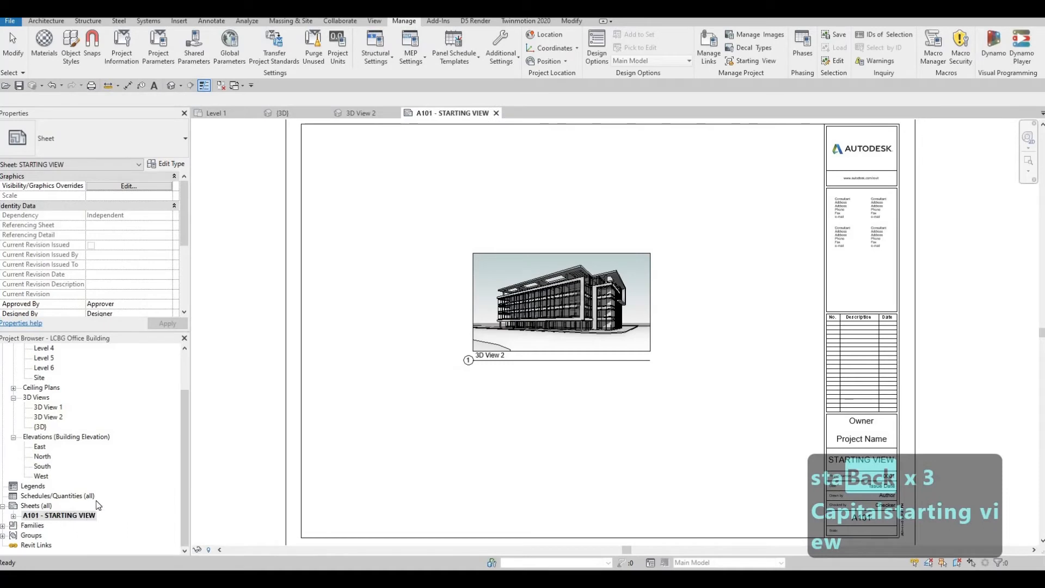
Create a second sheet with the A1 metric titleblock.
{"action": "right_click", "coordinate": [34, 505]}
{"action": "left_click", "coordinate": [60, 421]}
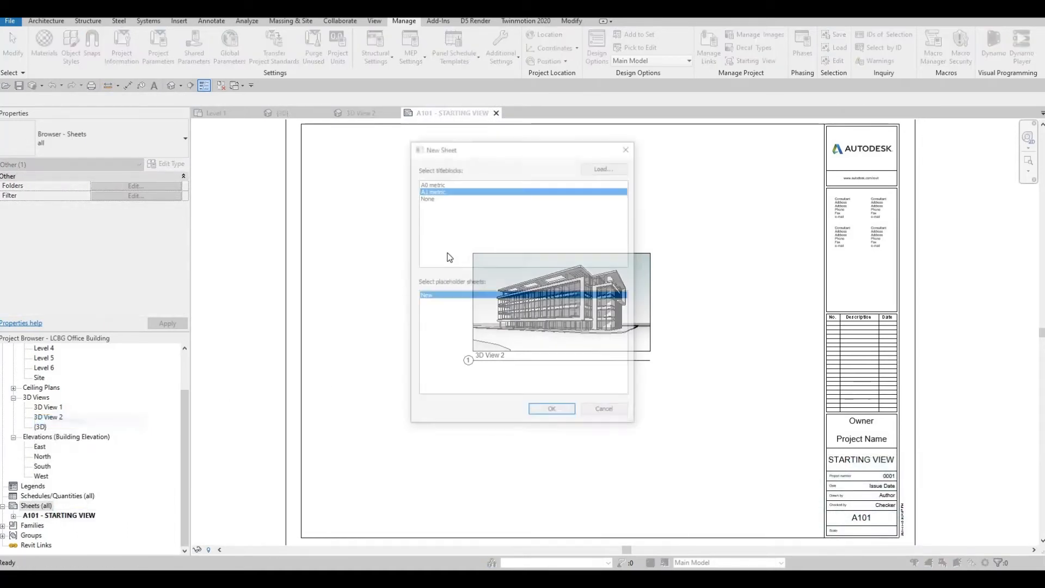
{"action": "left_click", "coordinate": [553, 412]}
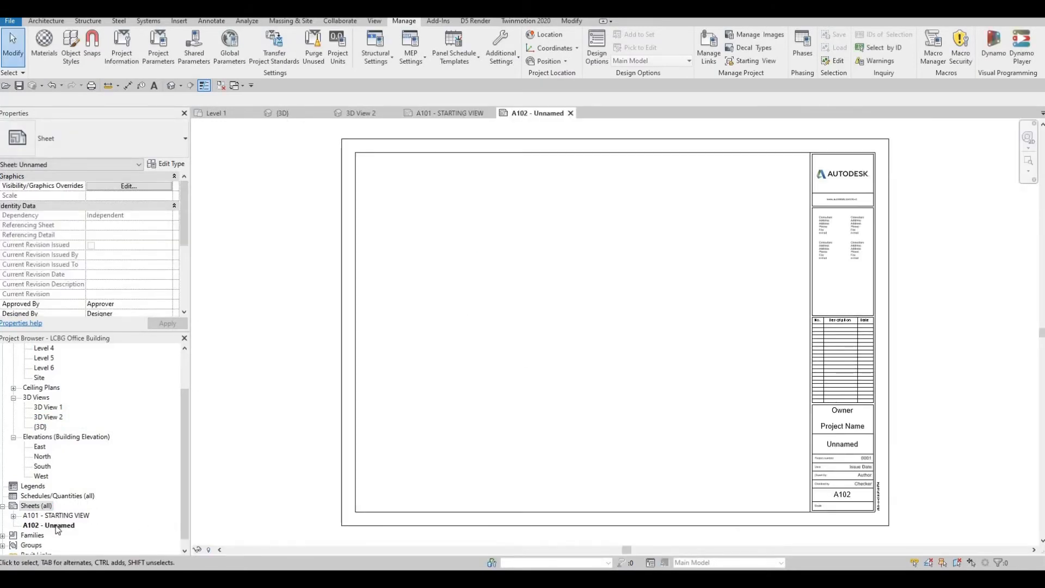
Rename sheet A102 as FIRST FLOOR, keeping its sheet number.
{"action": "right_click", "coordinate": [58, 526]}
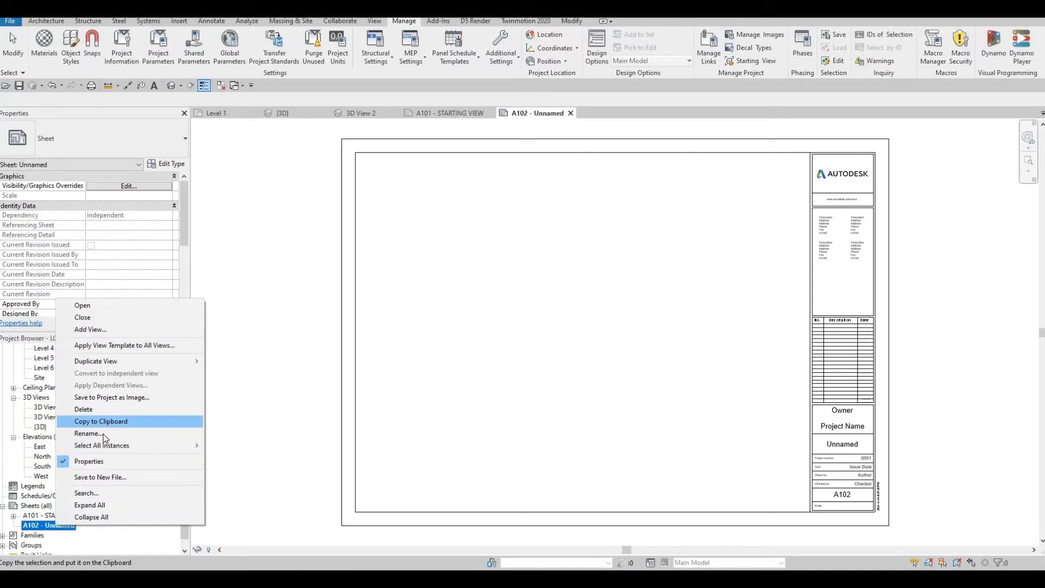
{"action": "left_click", "coordinate": [102, 433]}
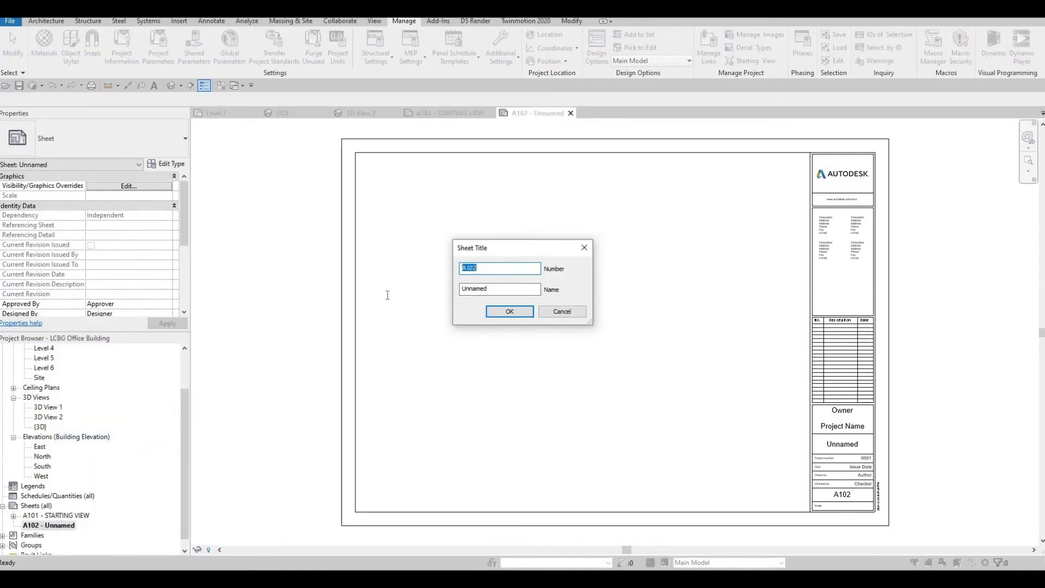
{"action": "key", "text": "Tab"}
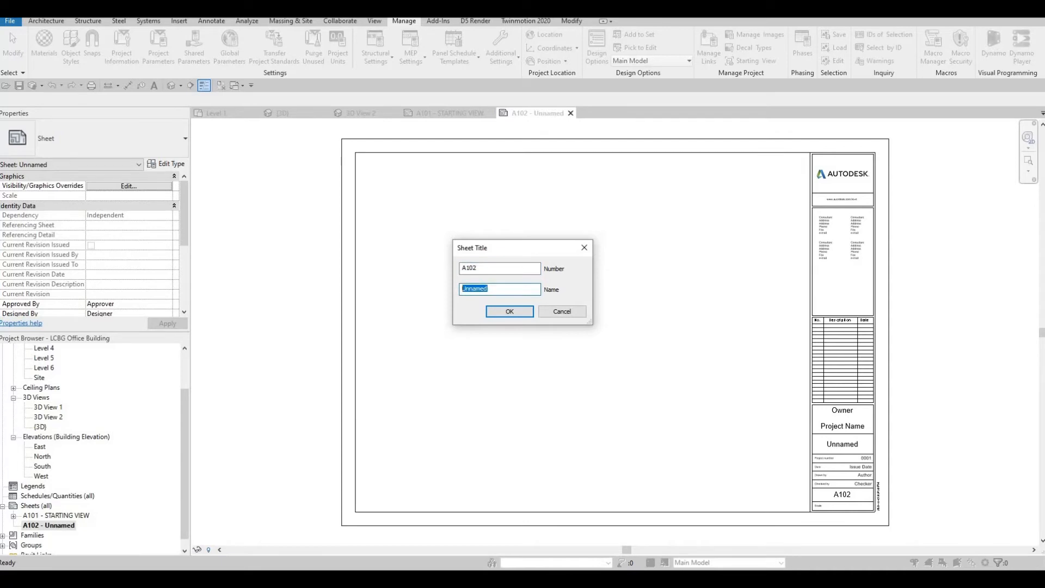
{"action": "type", "text": "FIRSR"}
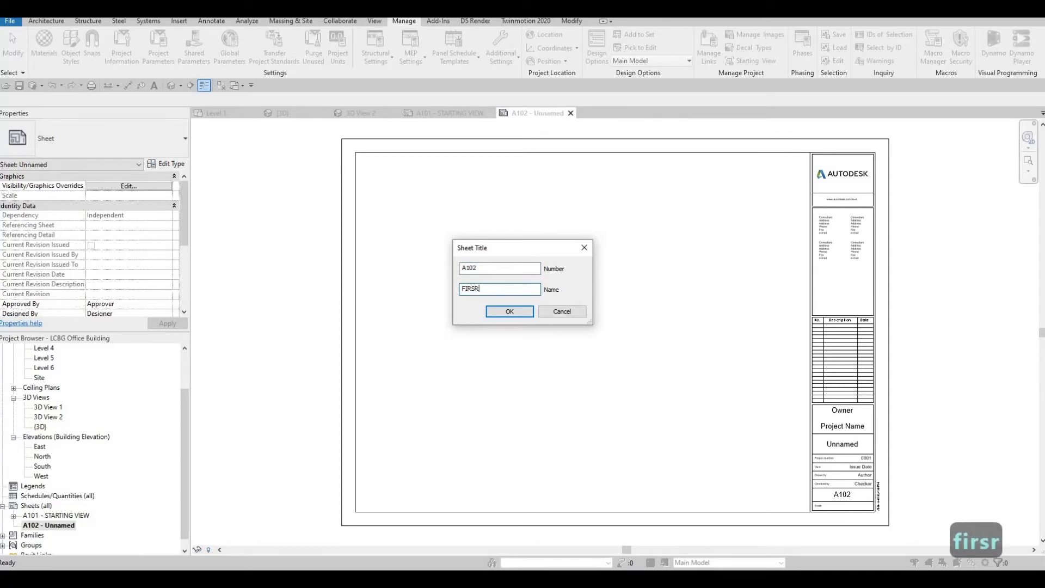
{"action": "key", "text": "BackSpace"}
{"action": "type", "text": "T FLOOR"}
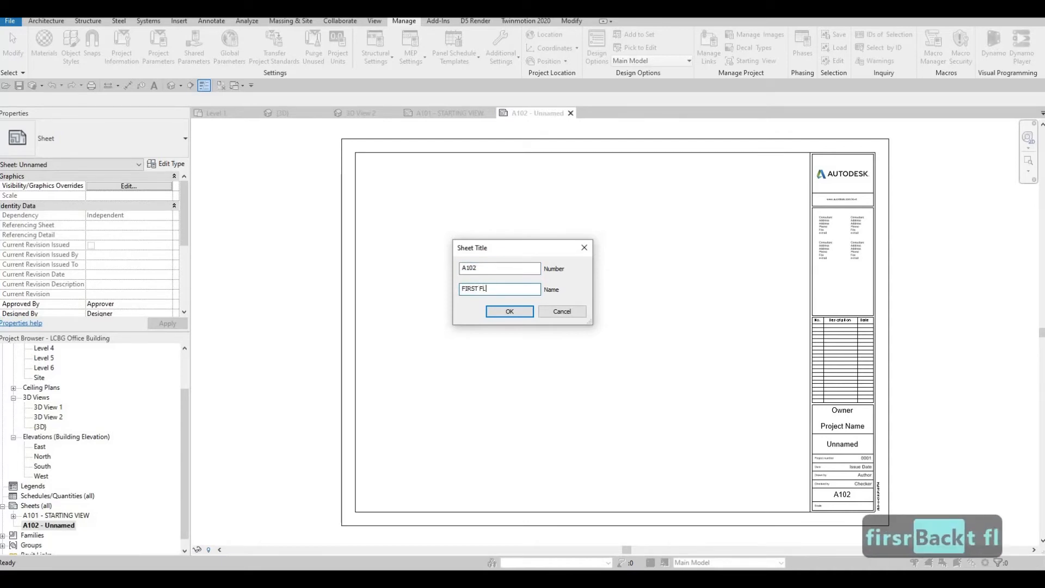
{"action": "left_click", "coordinate": [509, 311]}
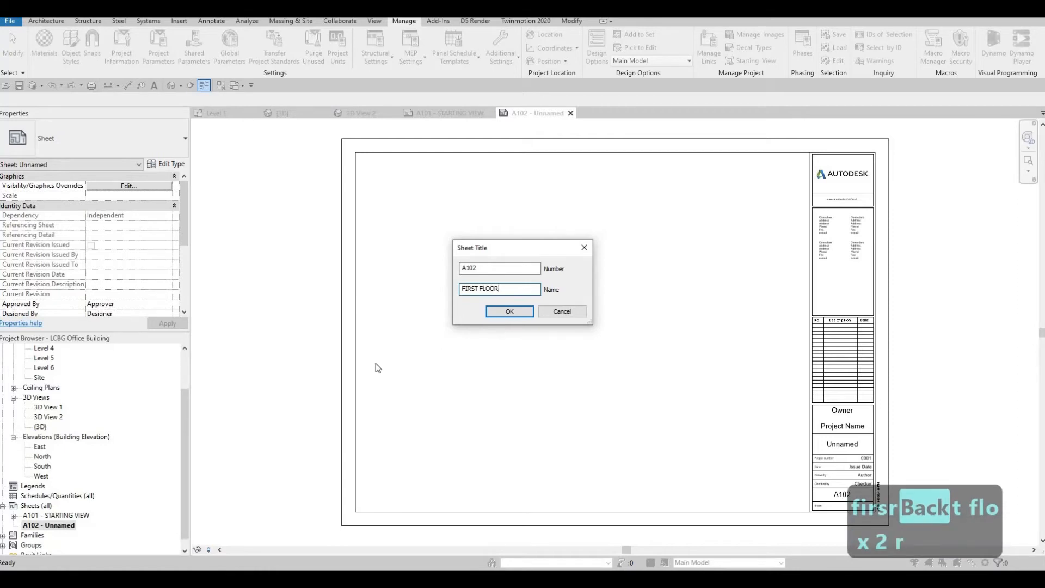
Add three more new sheets to the project, each with the A1 metric titleblock.
{"action": "right_click", "coordinate": [68, 525]}
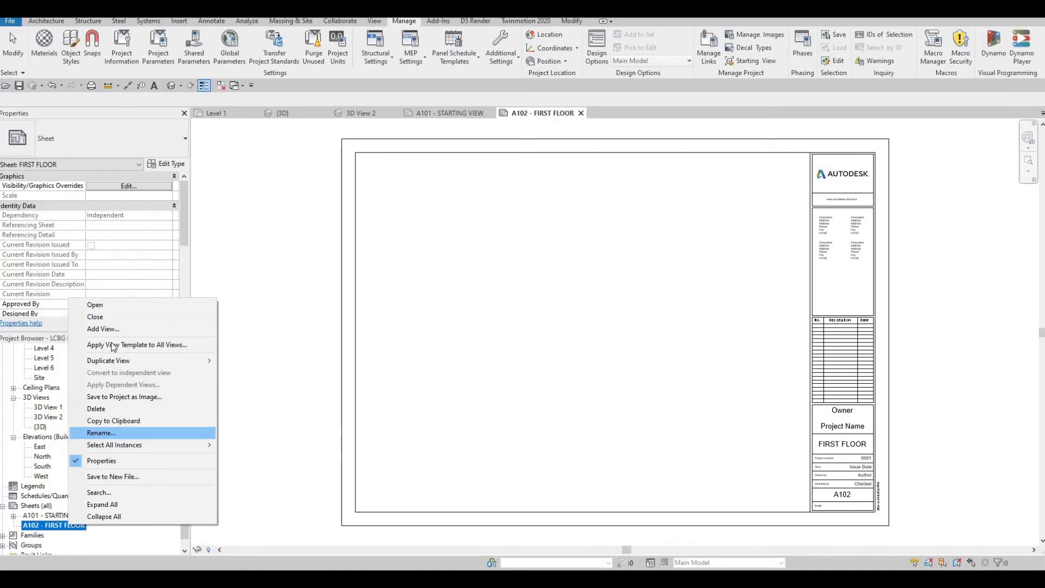
{"action": "right_click", "coordinate": [43, 527]}
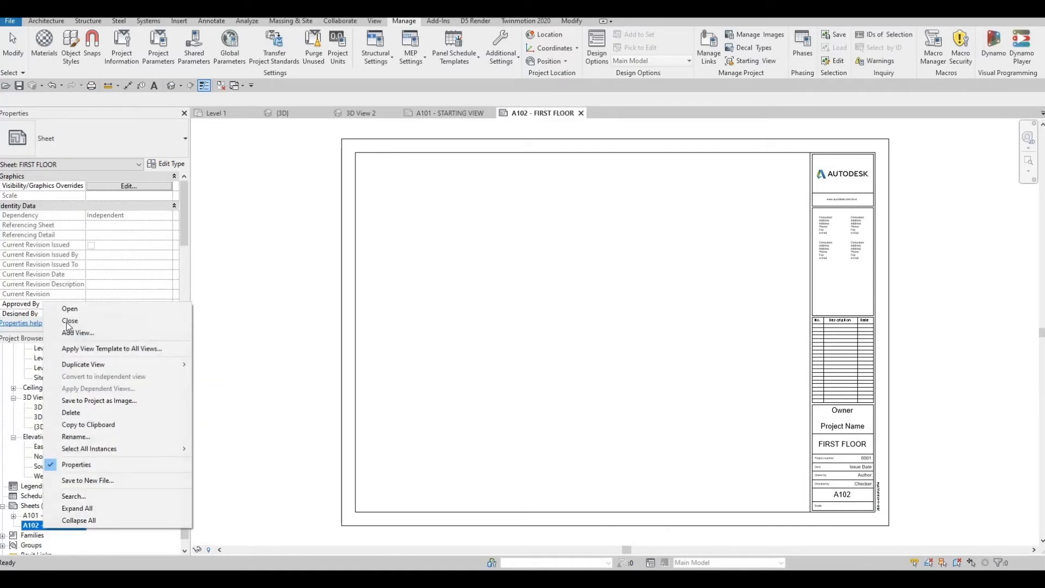
{"action": "right_click", "coordinate": [28, 504]}
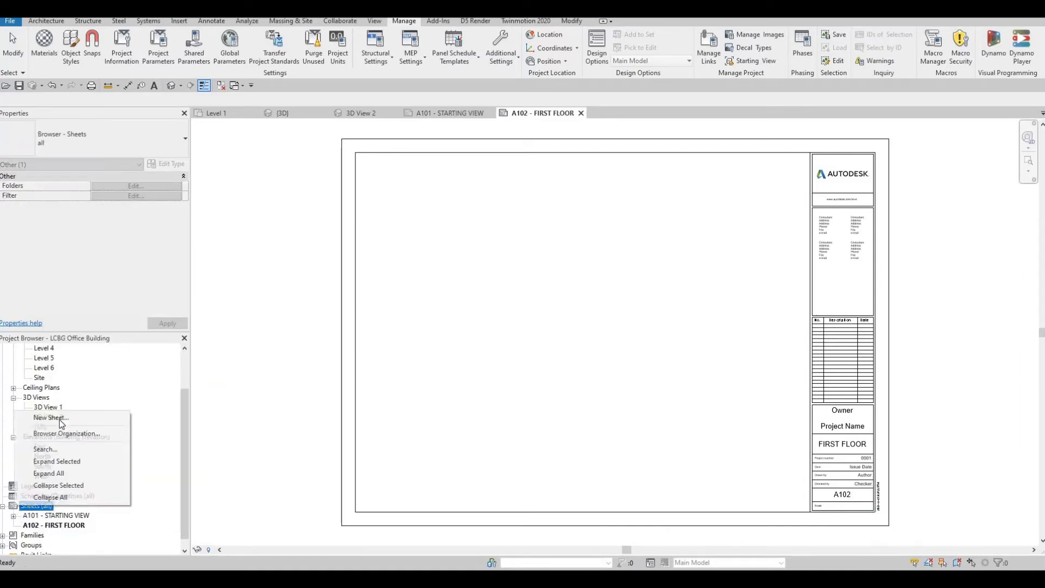
{"action": "left_click", "coordinate": [43, 417]}
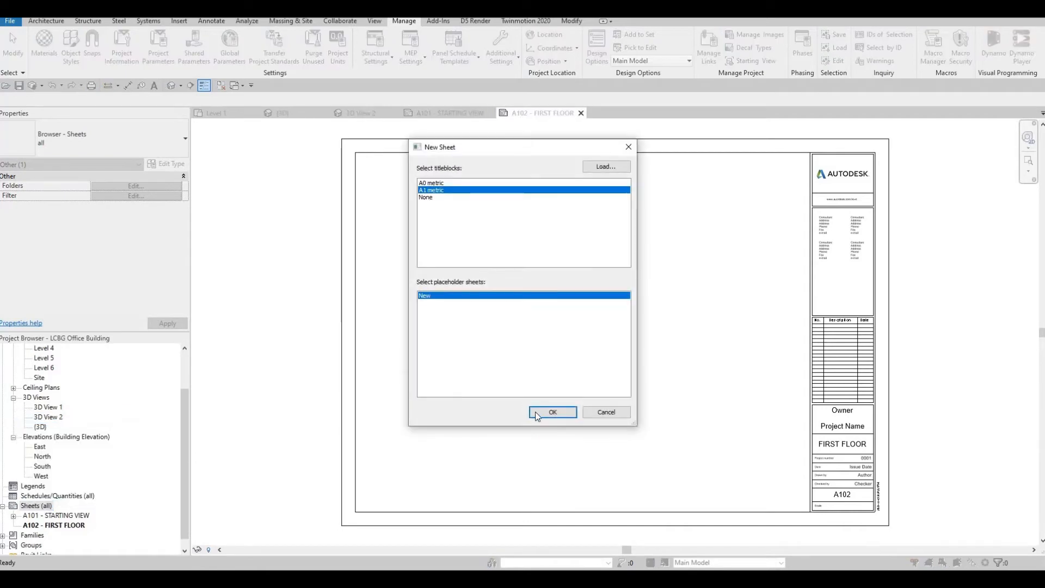
{"action": "left_click", "coordinate": [553, 412]}
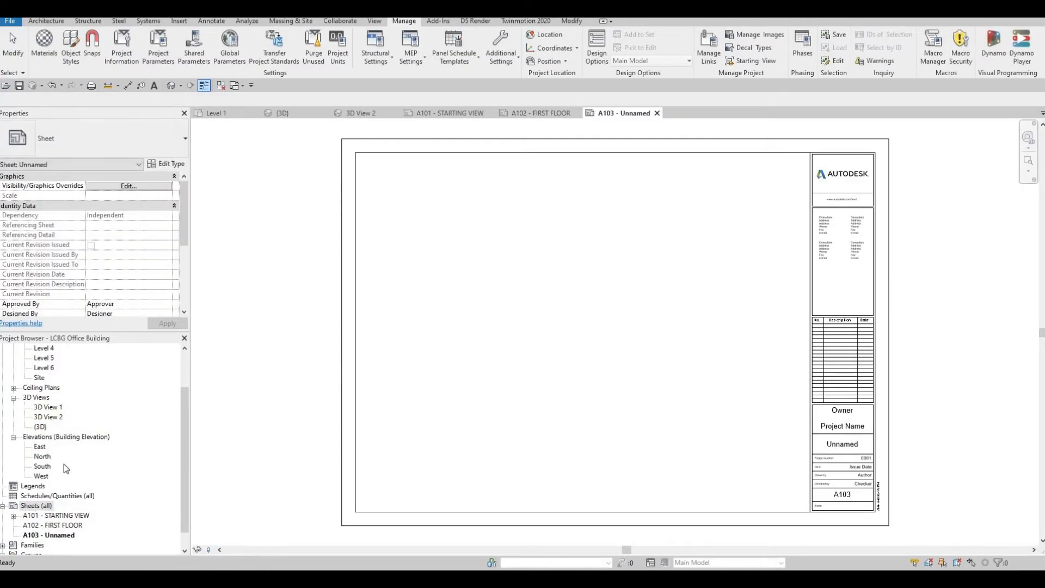
{"action": "right_click", "coordinate": [33, 505]}
{"action": "left_click", "coordinate": [57, 417]}
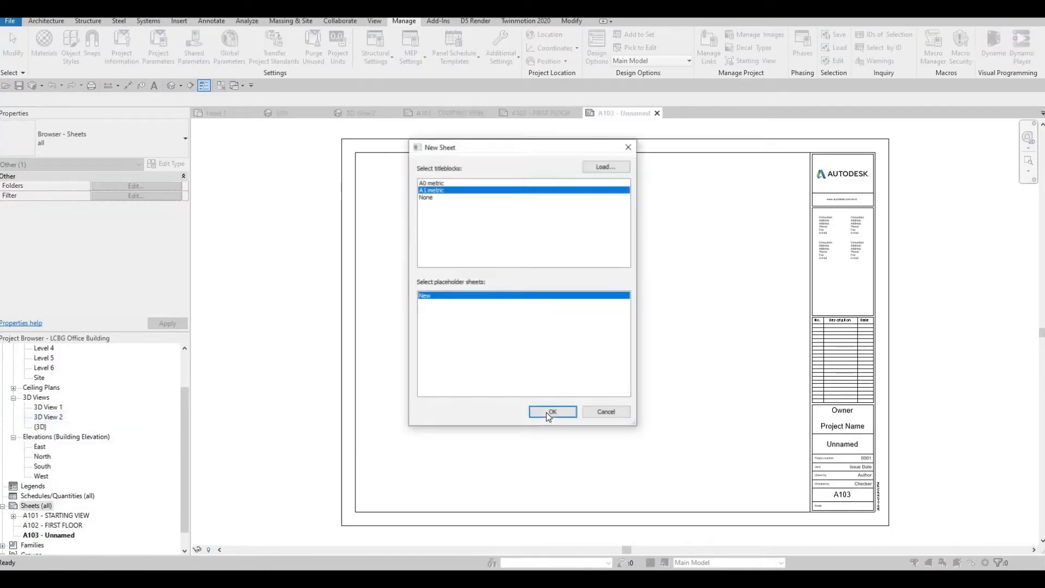
{"action": "key", "text": "Return"}
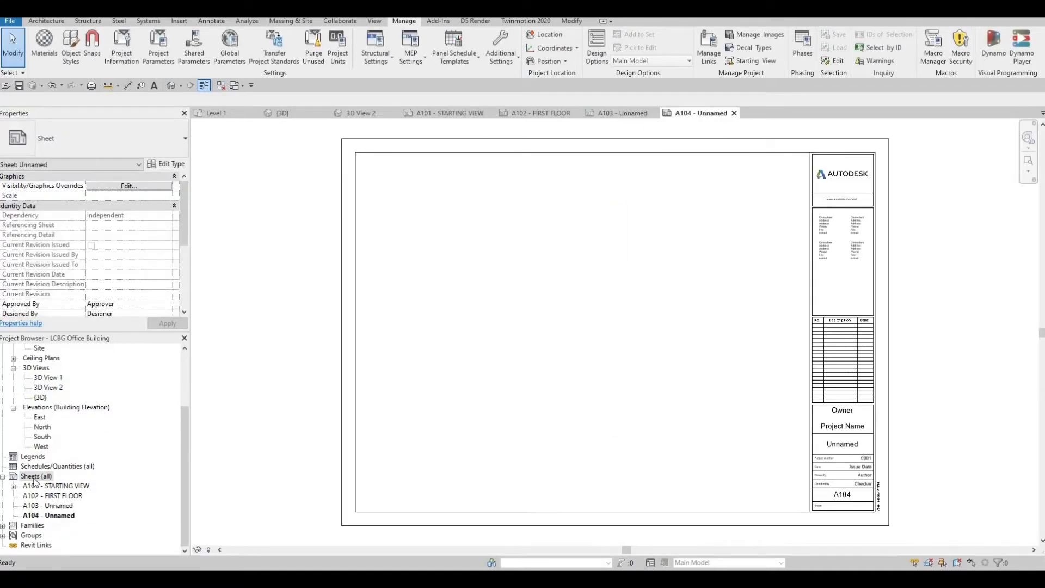
{"action": "right_click", "coordinate": [38, 477]}
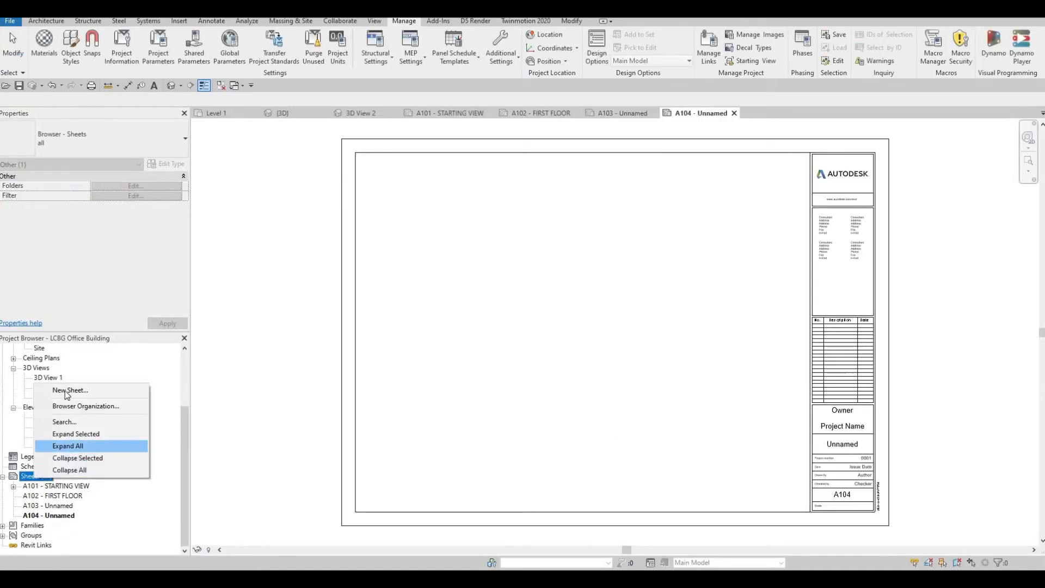
{"action": "key", "text": "Down"}
{"action": "key", "text": "Return"}
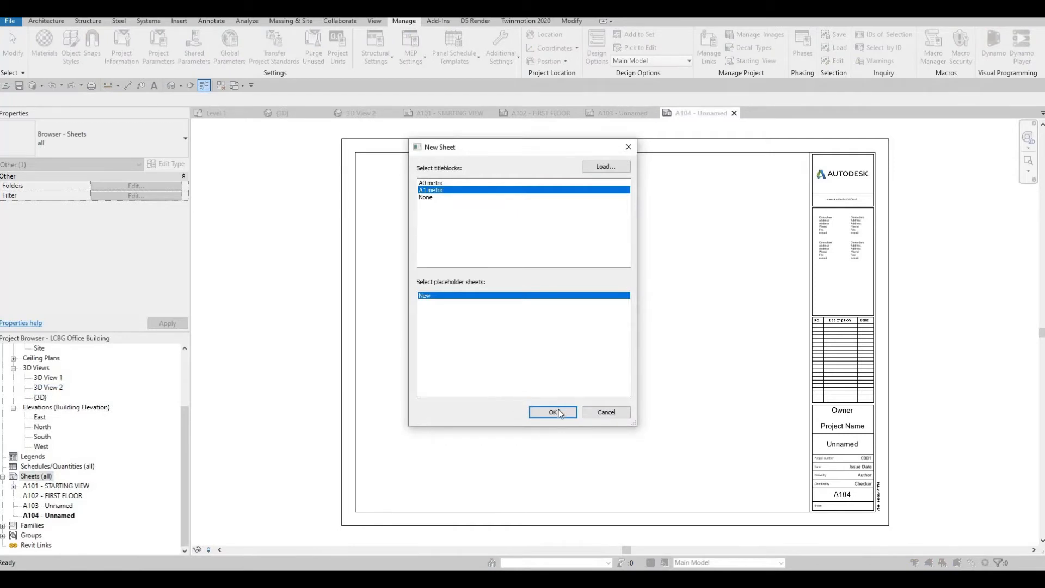
{"action": "left_click", "coordinate": [552, 412]}
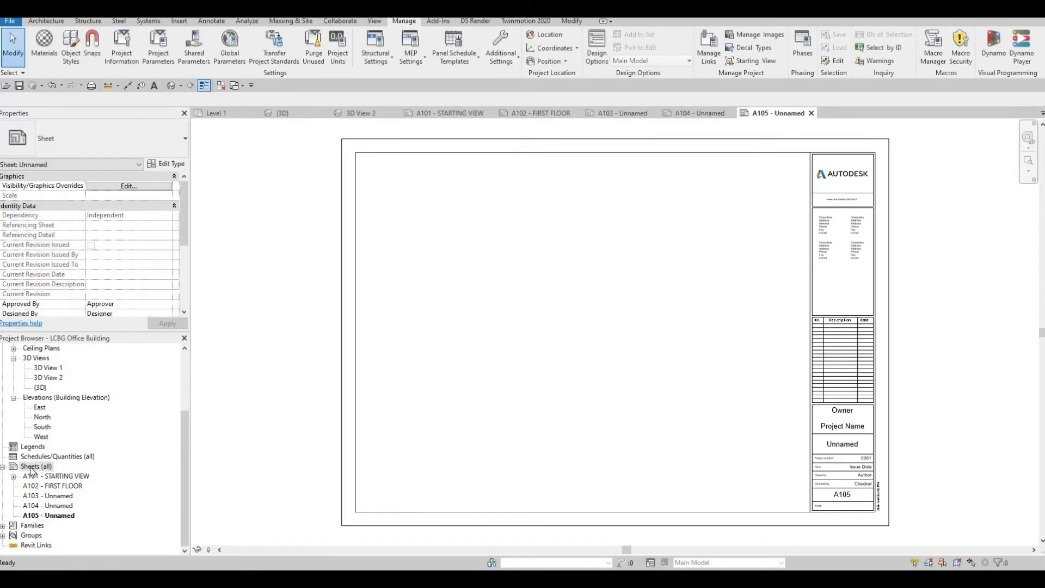
Create another three sheets following sheet A105, each using the A1 metric titleblock.
{"action": "left_click", "coordinate": [54, 497]}
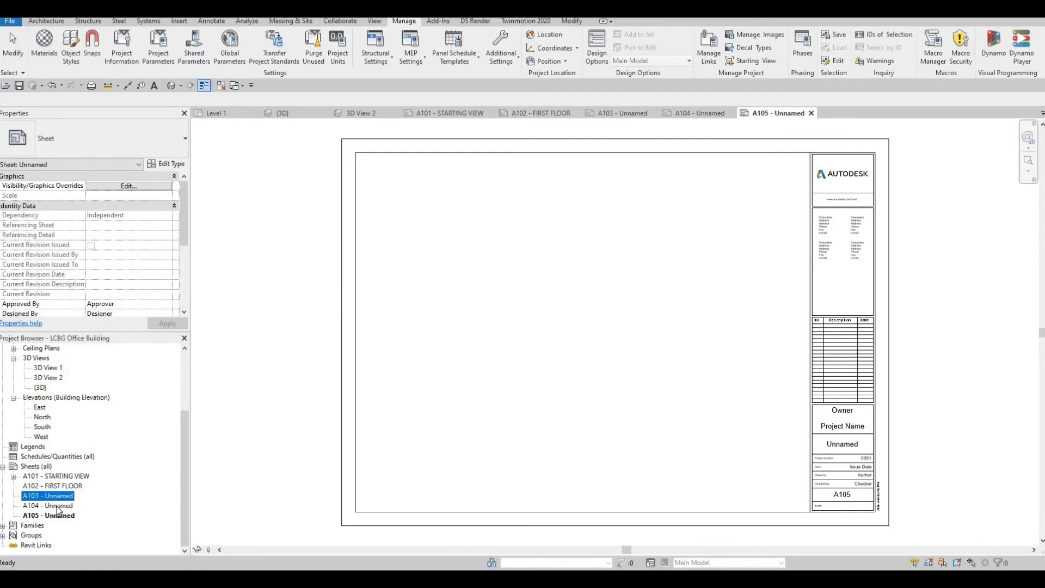
{"action": "right_click", "coordinate": [34, 466]}
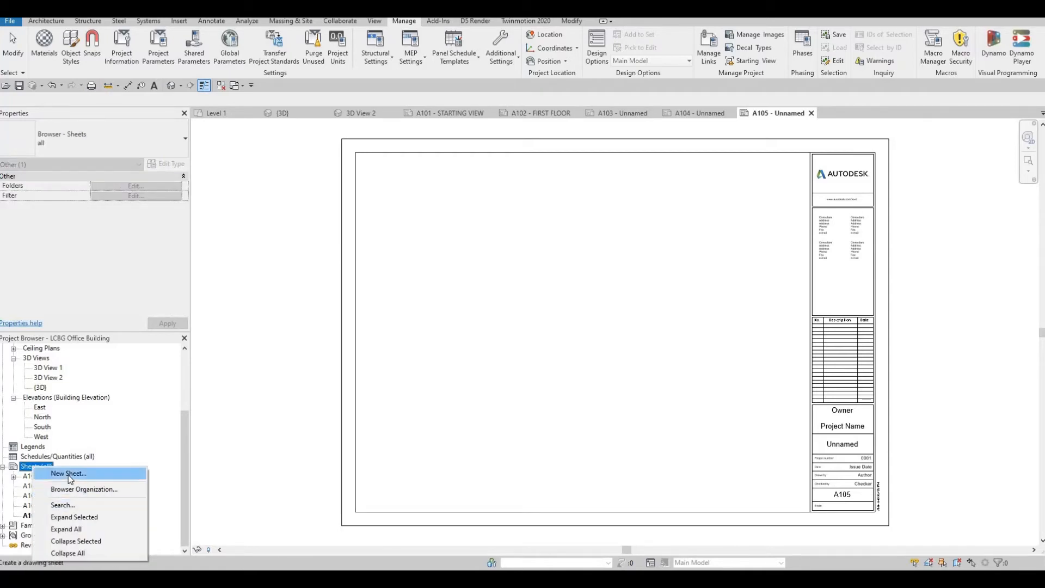
{"action": "key", "text": "Return"}
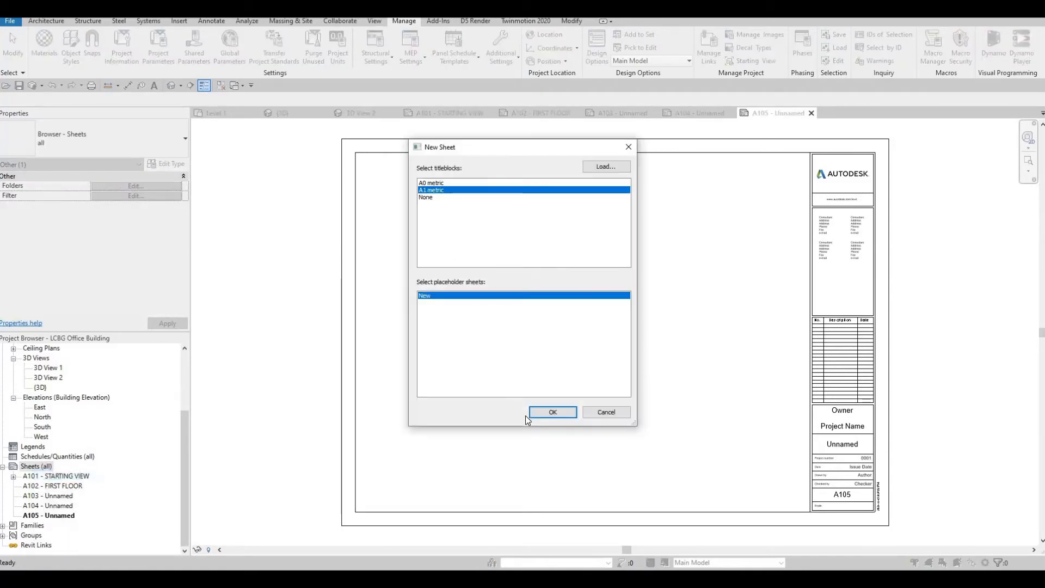
{"action": "left_click", "coordinate": [550, 412]}
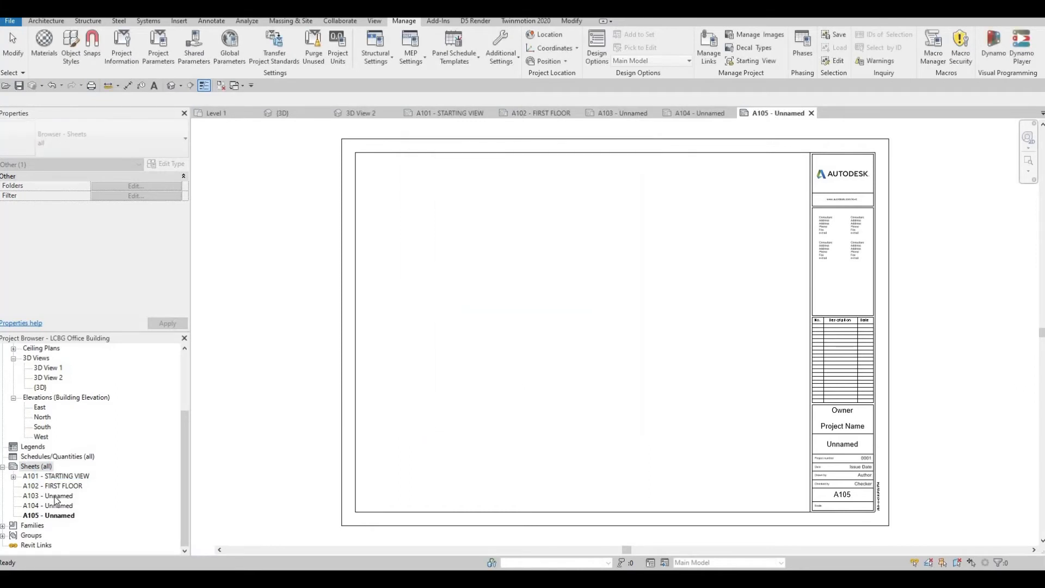
{"action": "right_click", "coordinate": [38, 469]}
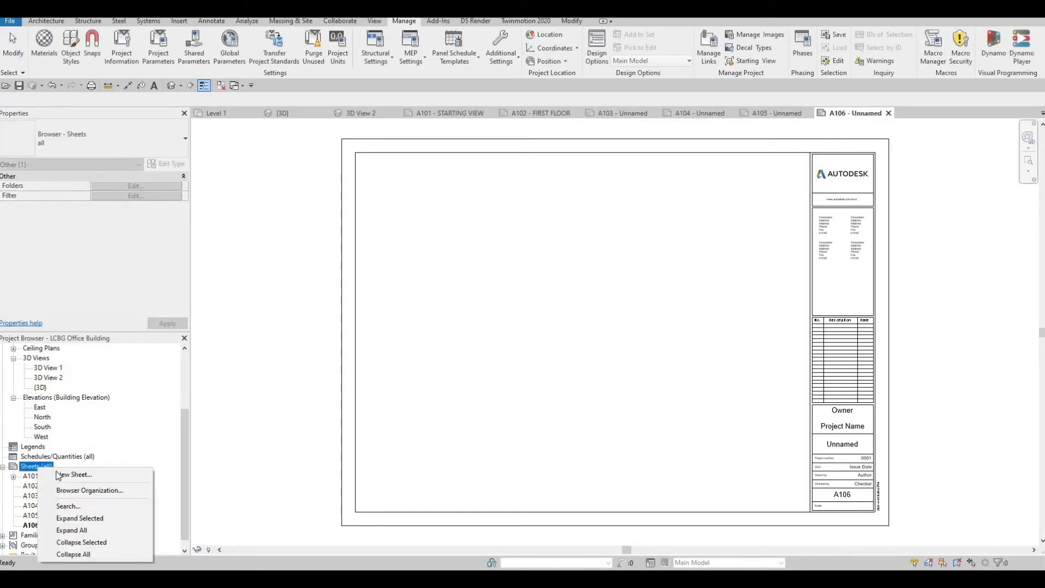
{"action": "key", "text": "Return"}
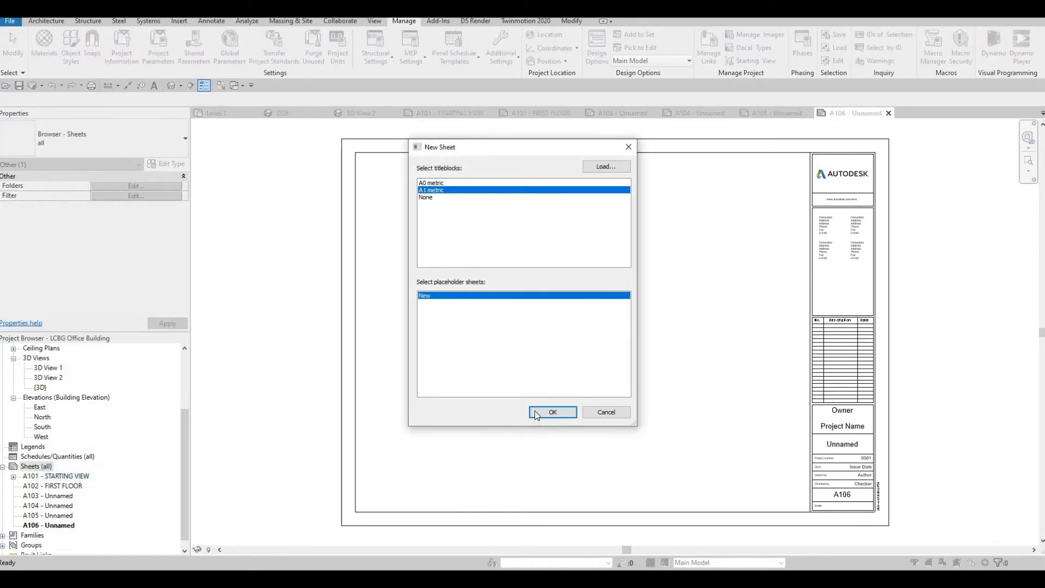
{"action": "left_click", "coordinate": [536, 414]}
{"action": "right_click", "coordinate": [37, 468]}
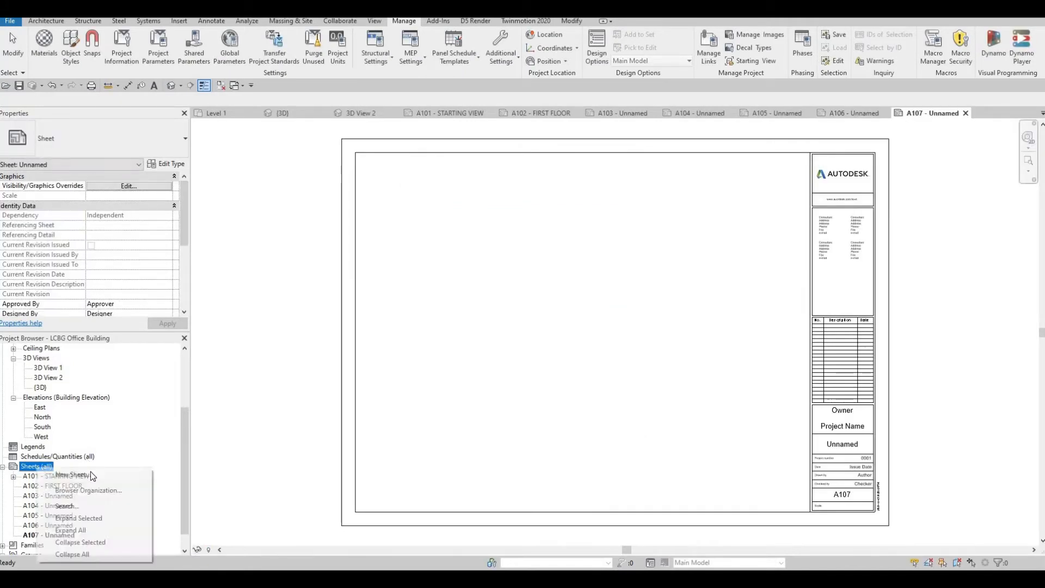
{"action": "key", "text": "Return"}
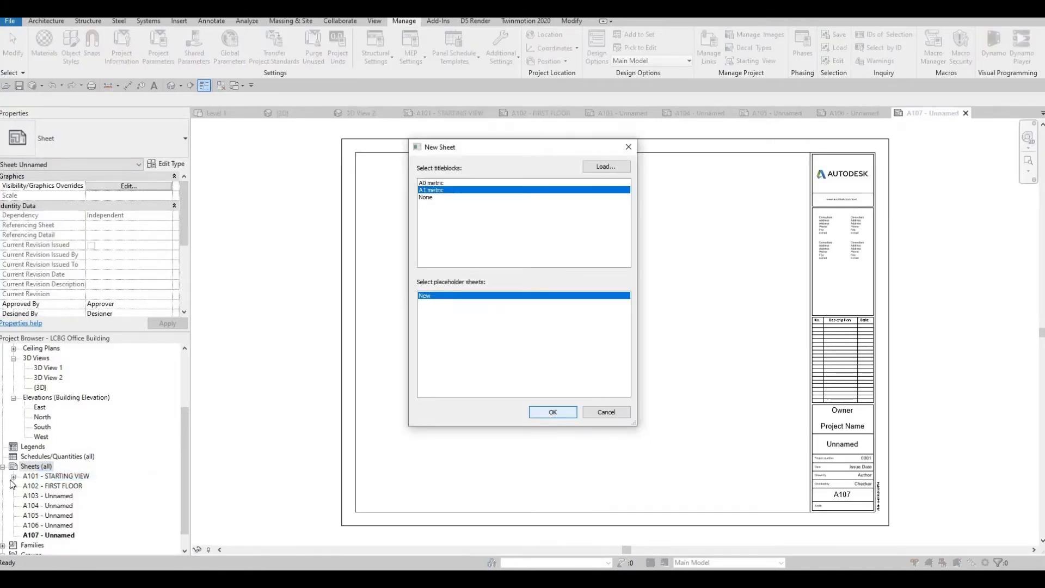
{"action": "left_click", "coordinate": [539, 413]}
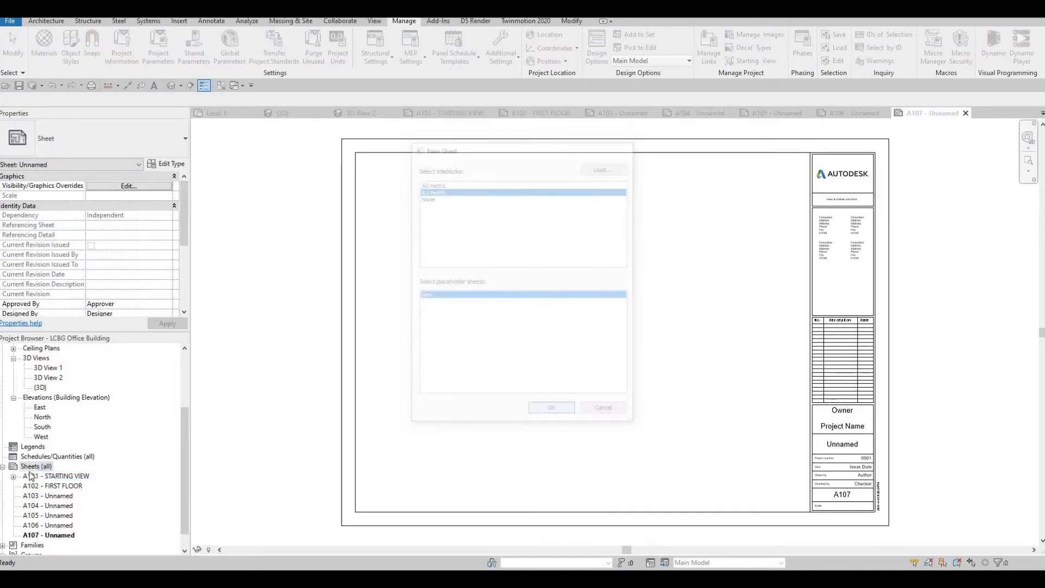
Rename sheet A103 as SECOND FLOOR, keeping its sheet number.
{"action": "left_click", "coordinate": [55, 496]}
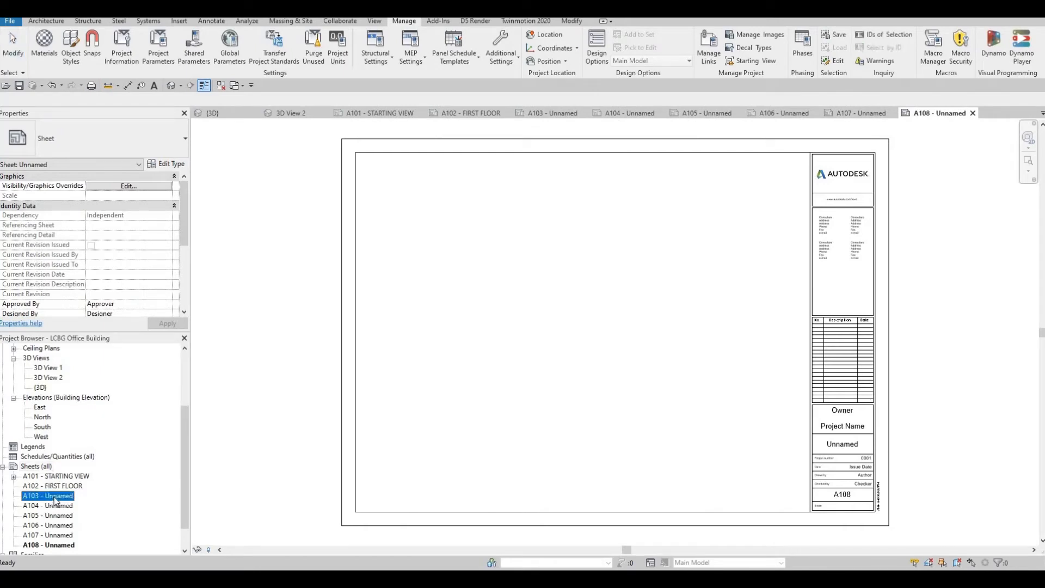
{"action": "right_click", "coordinate": [90, 418]}
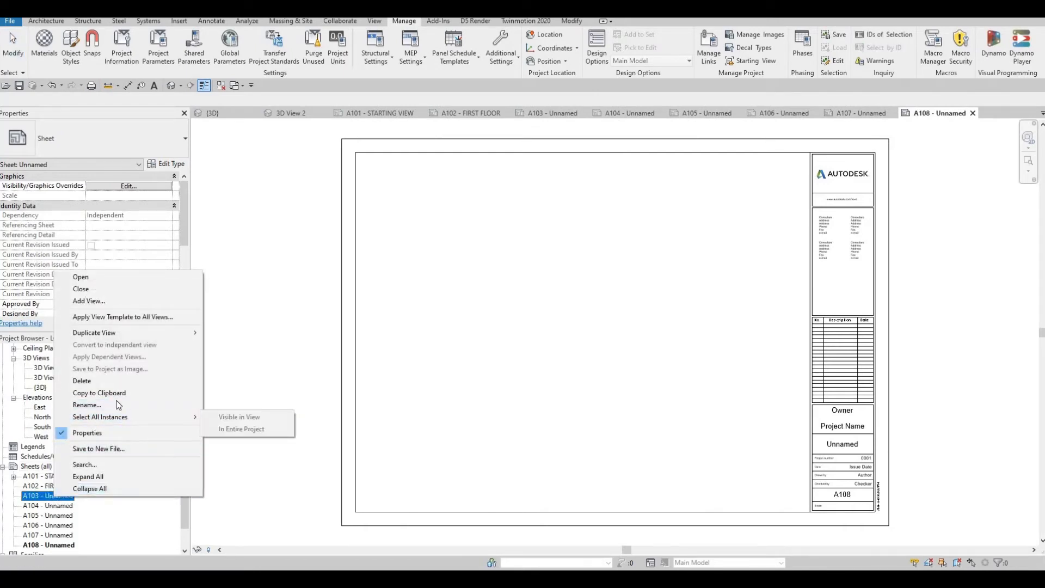
{"action": "left_click", "coordinate": [147, 406]}
{"action": "key", "text": "Tab"}
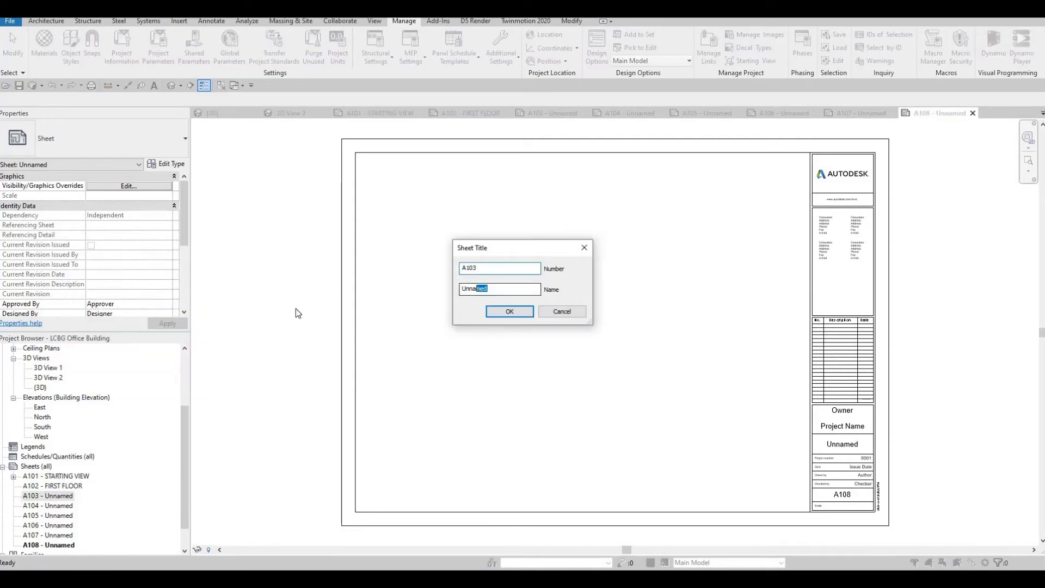
{"action": "type", "text": "SE"}
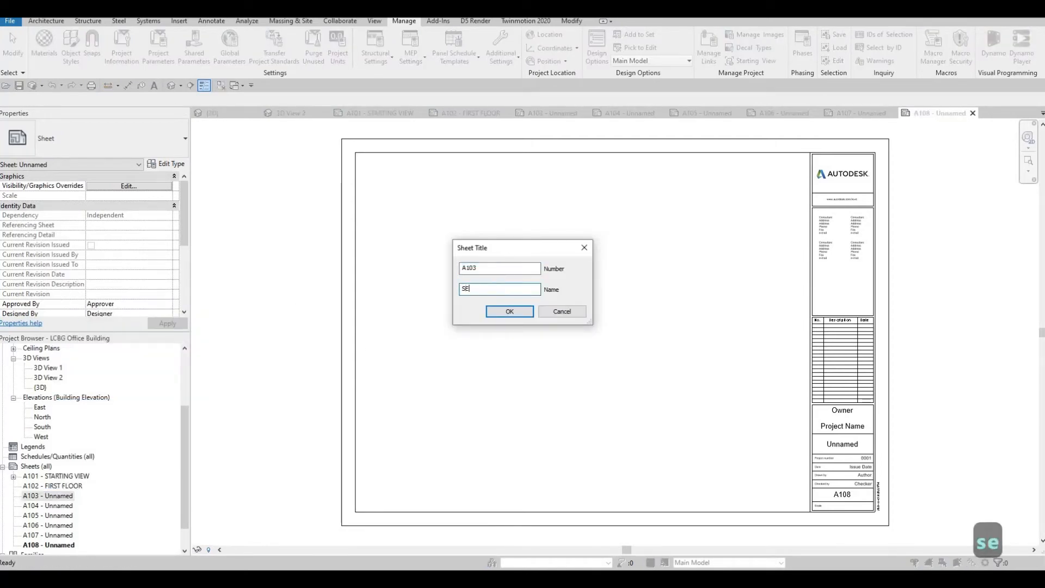
{"action": "type", "text": "COND FLOOR"}
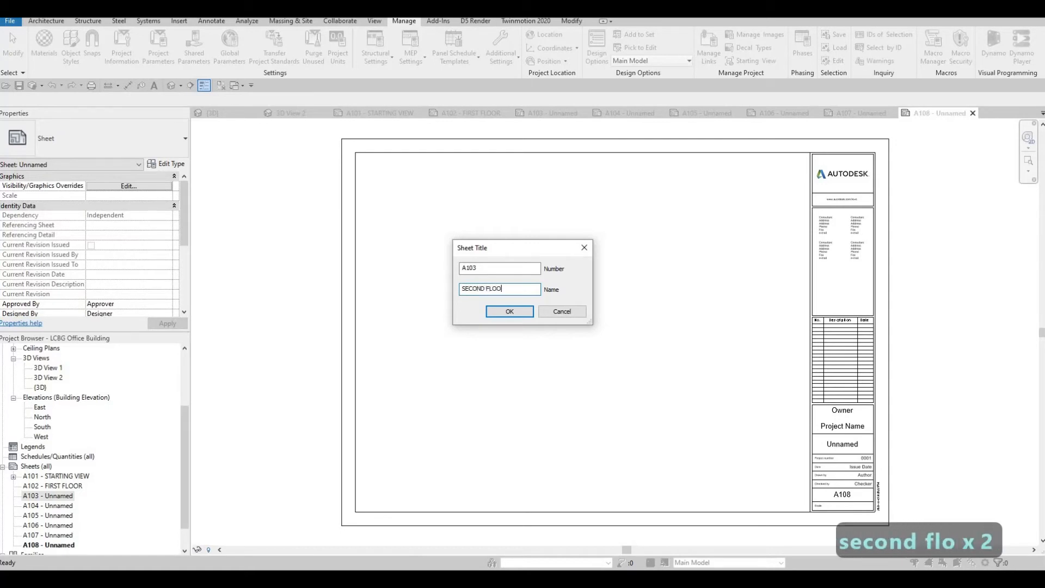
{"action": "left_click", "coordinate": [508, 312]}
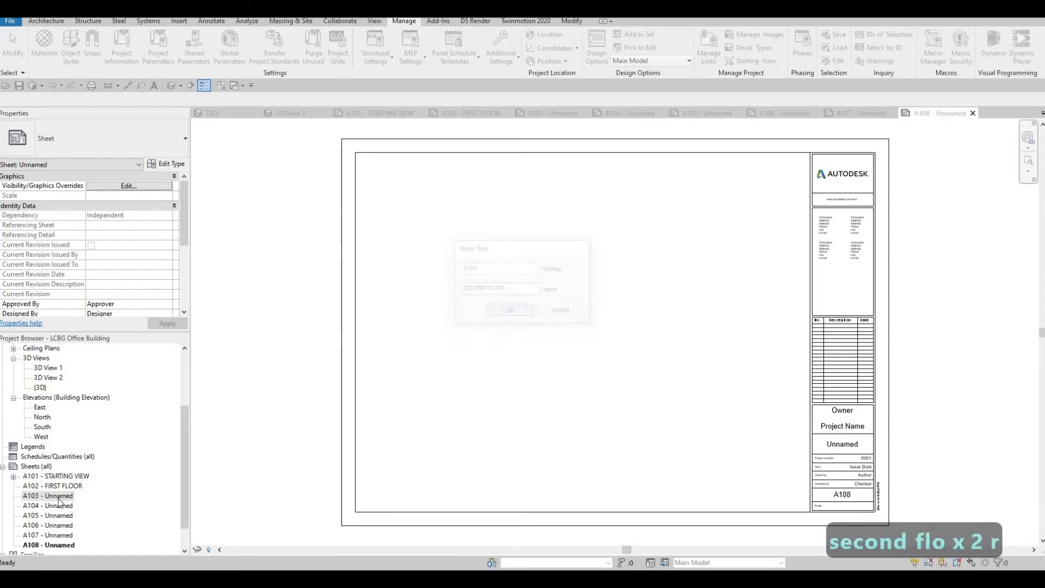
Rename sheet A104 as 3RD FLOOR, keeping its sheet number.
{"action": "right_click", "coordinate": [58, 506]}
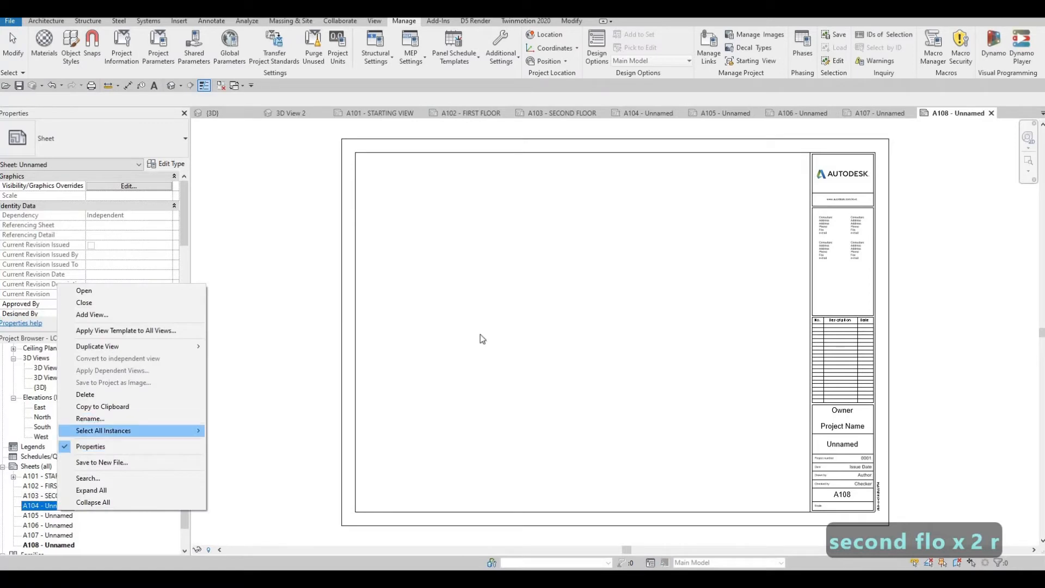
{"action": "left_click", "coordinate": [90, 418]}
{"action": "key", "text": "Tab"}
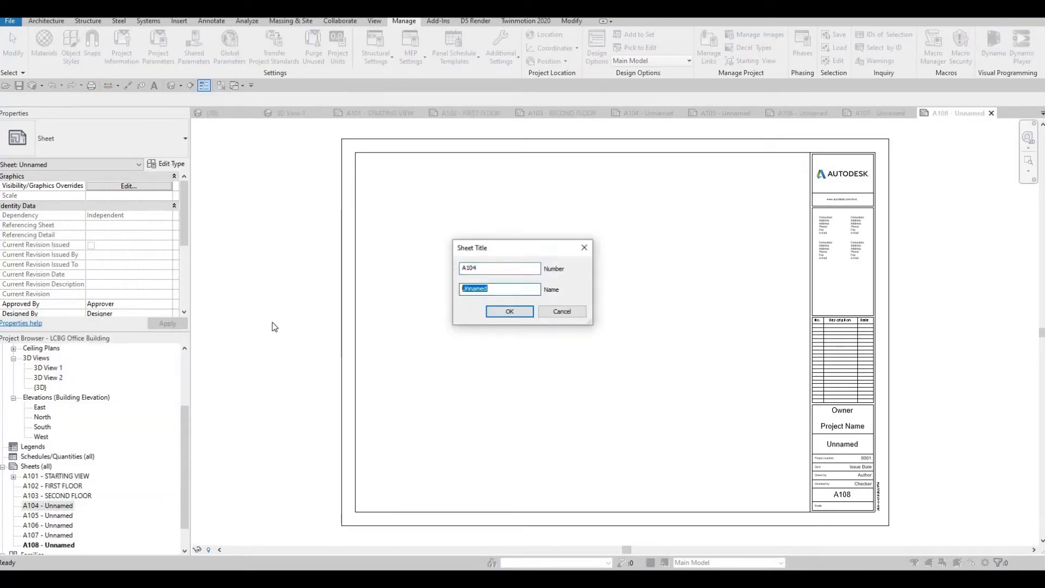
{"action": "type", "text": "3RD FLOOR"}
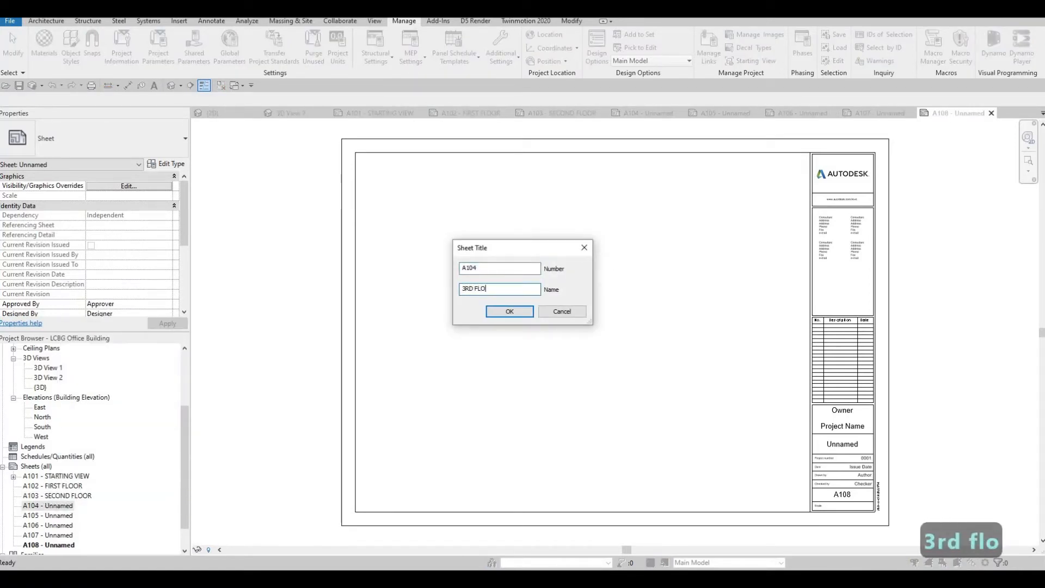
{"action": "left_click", "coordinate": [512, 310]}
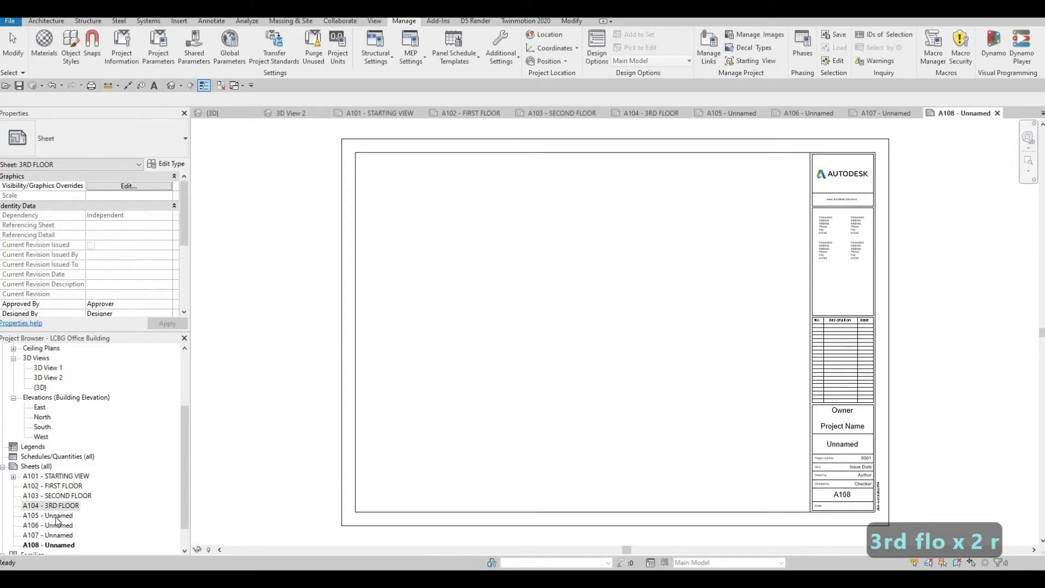
Rename sheet A105 as 4TH FLOOR, keeping its sheet number.
{"action": "left_click", "coordinate": [56, 518]}
{"action": "right_click", "coordinate": [57, 518]}
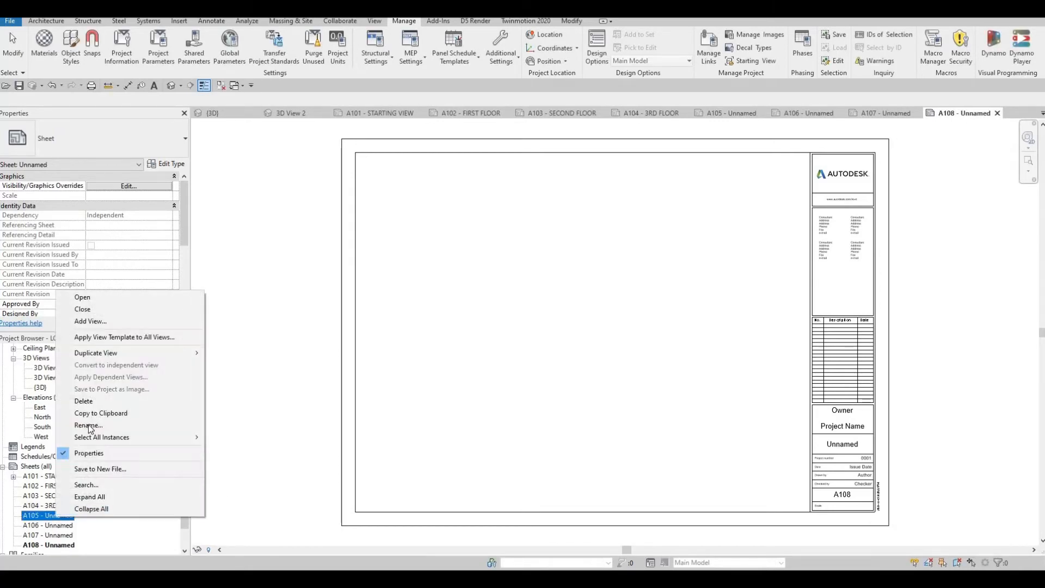
{"action": "left_click", "coordinate": [89, 425]}
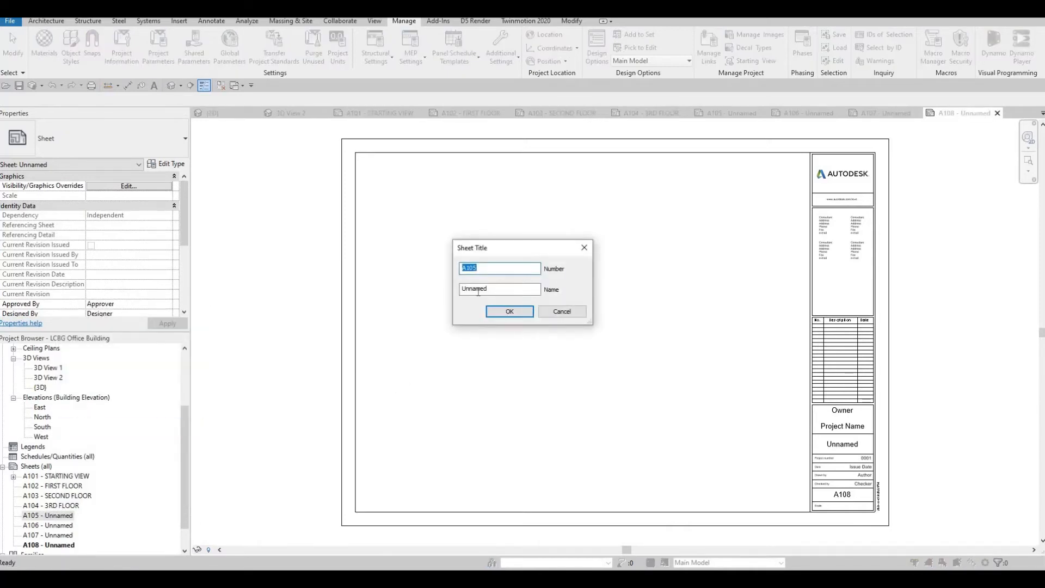
{"action": "key", "text": "Tab"}
{"action": "type", "text": "4TH FLOOR"}
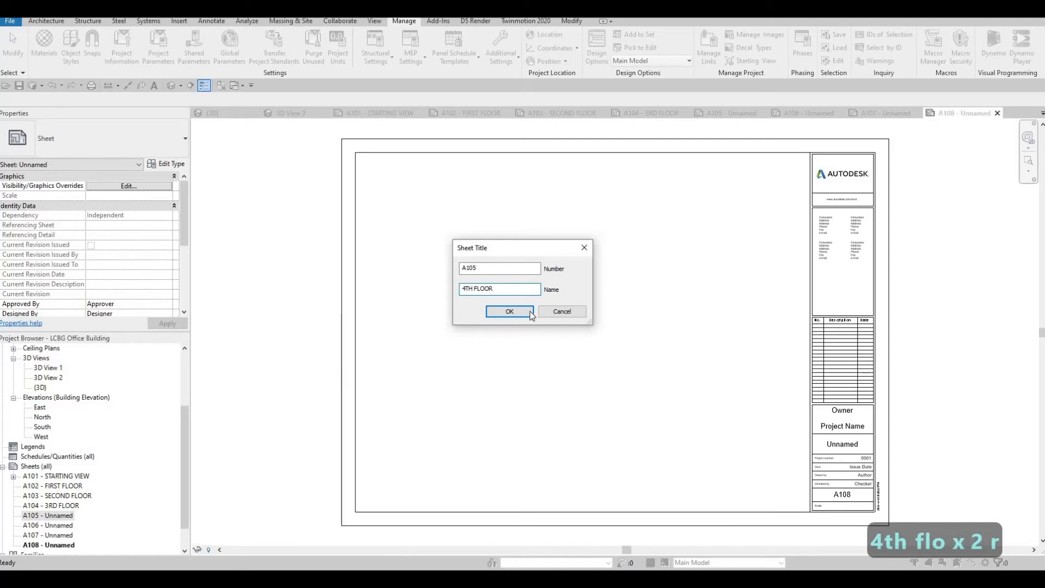
{"action": "key", "text": "Return"}
Rename sheet A106 as 5TH FLOOR, keeping its sheet number.
{"action": "right_click", "coordinate": [67, 526]}
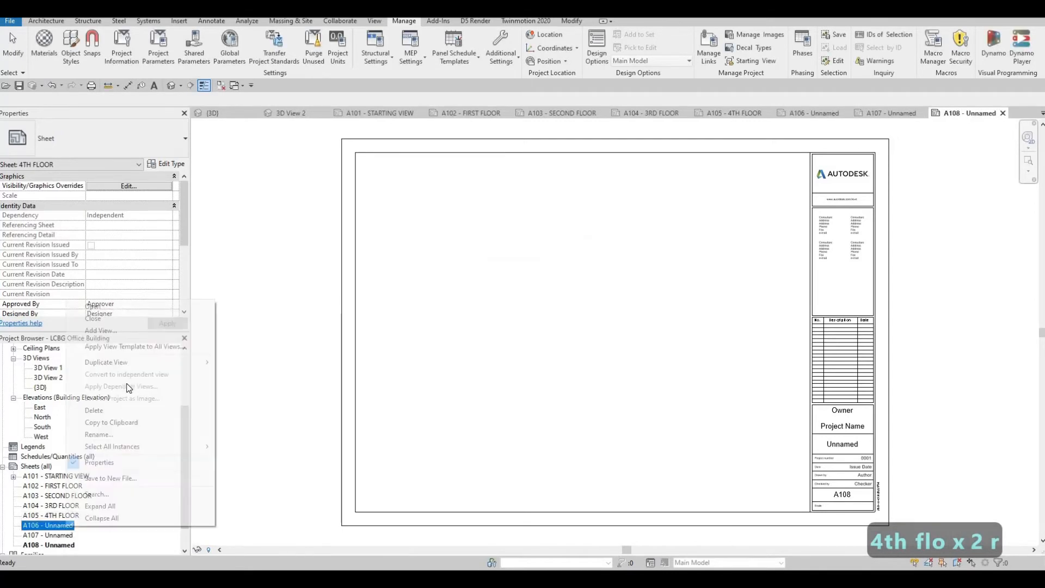
{"action": "left_click", "coordinate": [109, 435]}
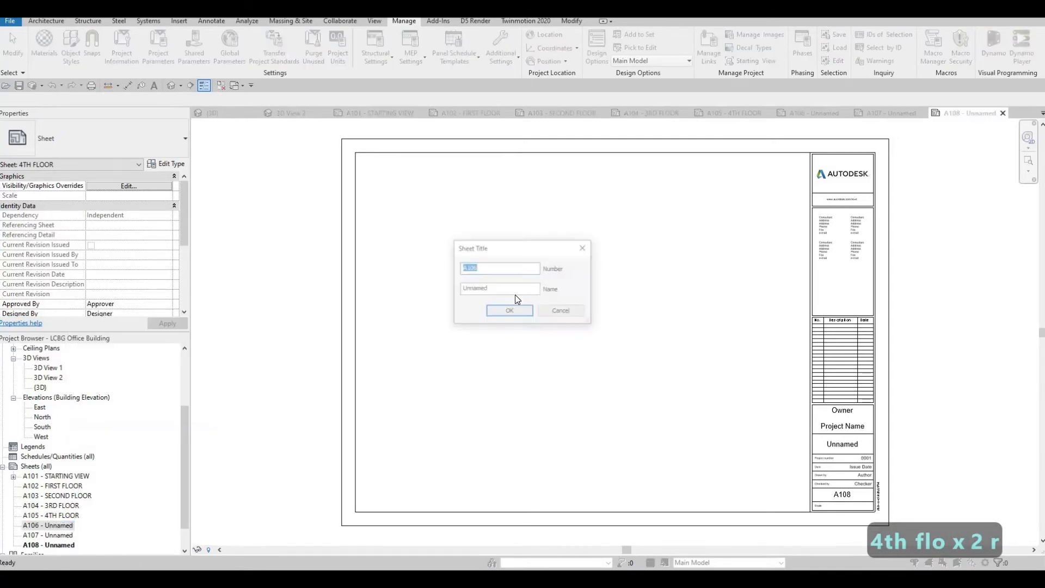
{"action": "key", "text": "Tab"}
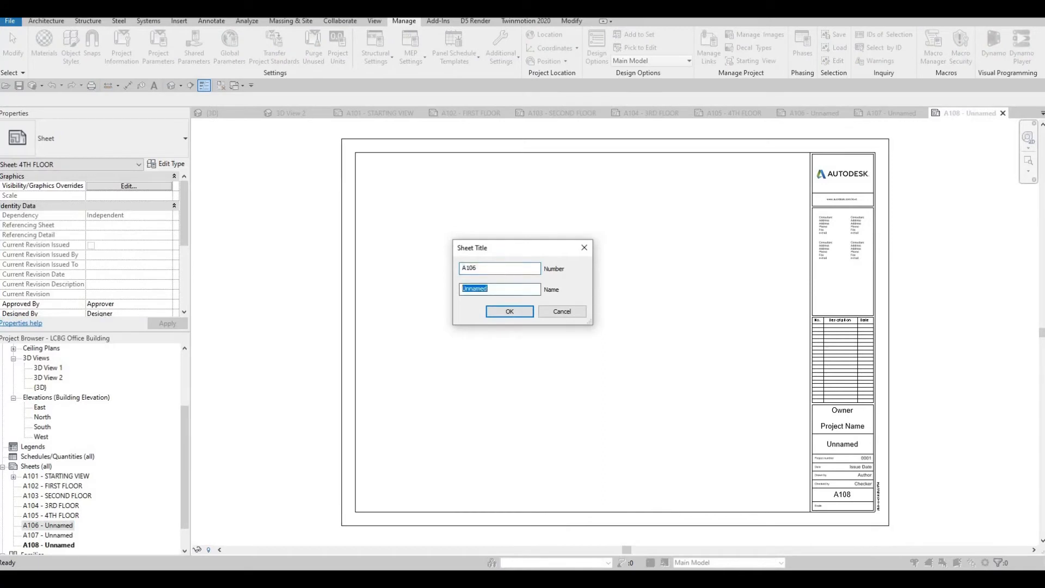
{"action": "type", "text": "5TH FLOOR"}
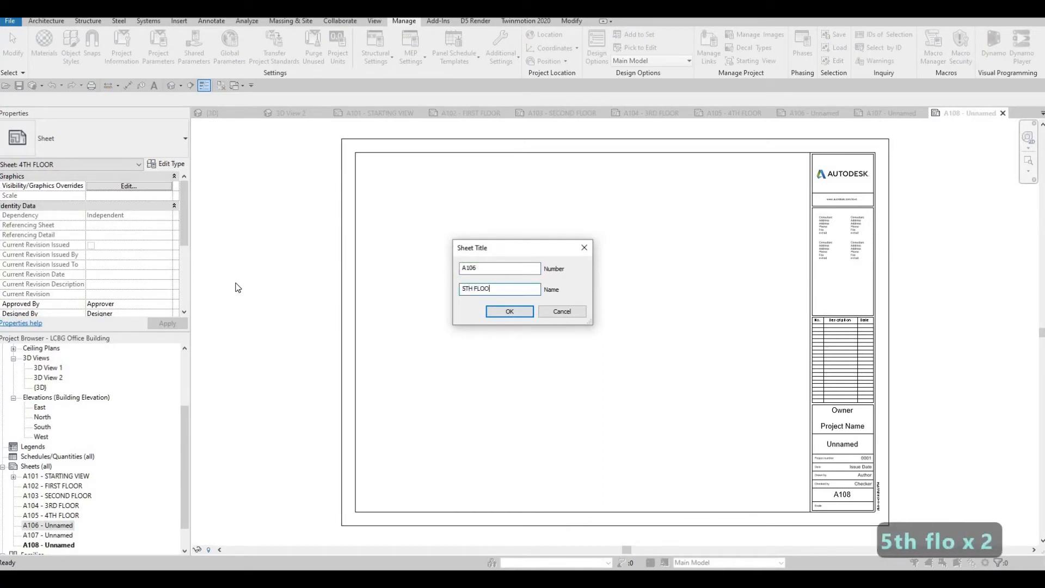
{"action": "left_click", "coordinate": [510, 312]}
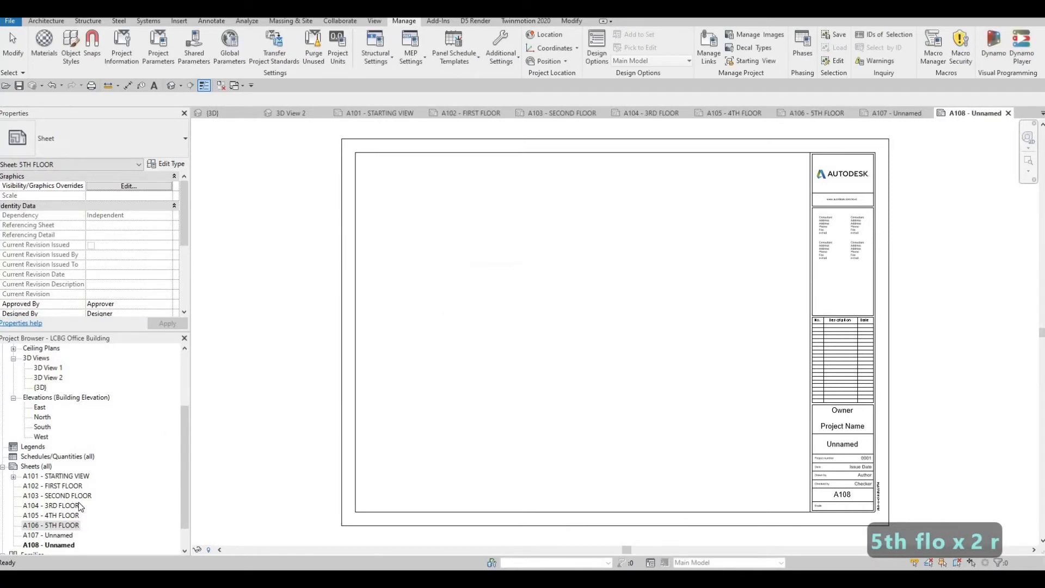
Open the sheet title of A107 for renaming, with its name ready for editing.
{"action": "scroll", "coordinate": [60, 508], "scroll_direction": "down", "scroll_amount": 1}
{"action": "left_click", "coordinate": [59, 507]}
{"action": "right_click", "coordinate": [60, 507]}
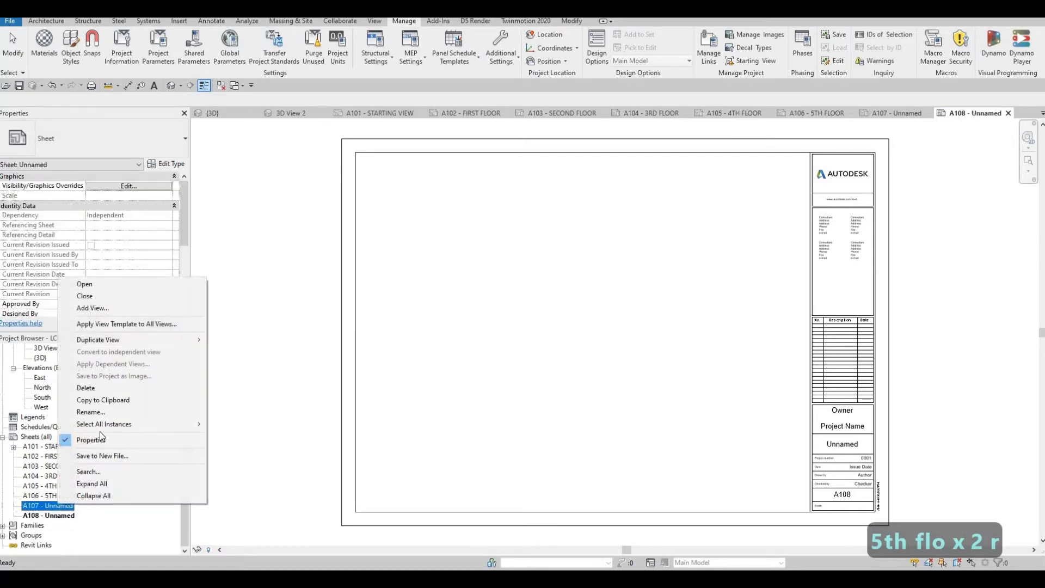
{"action": "left_click", "coordinate": [90, 412]}
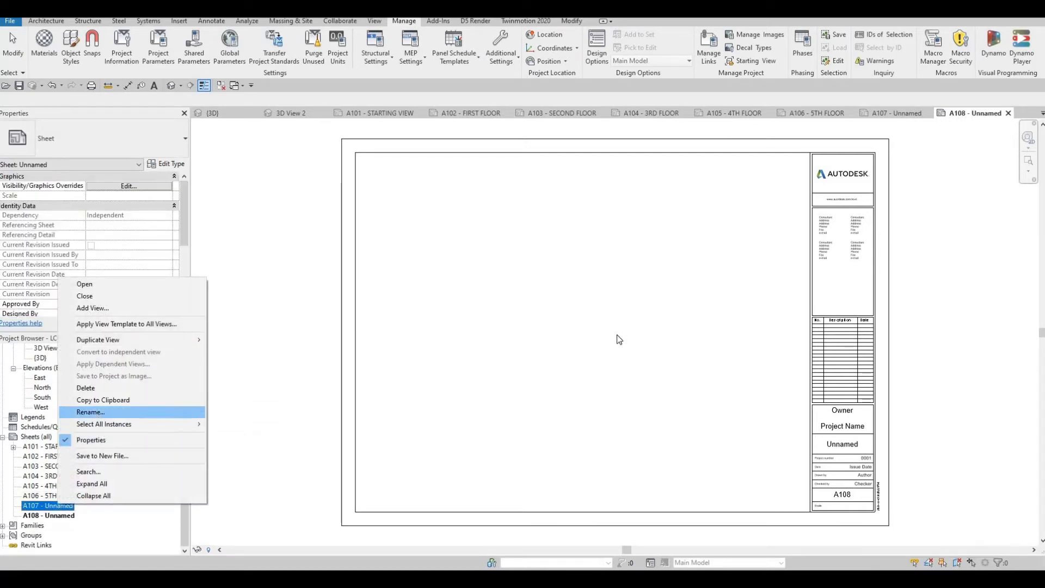
{"action": "key", "text": "Tab"}
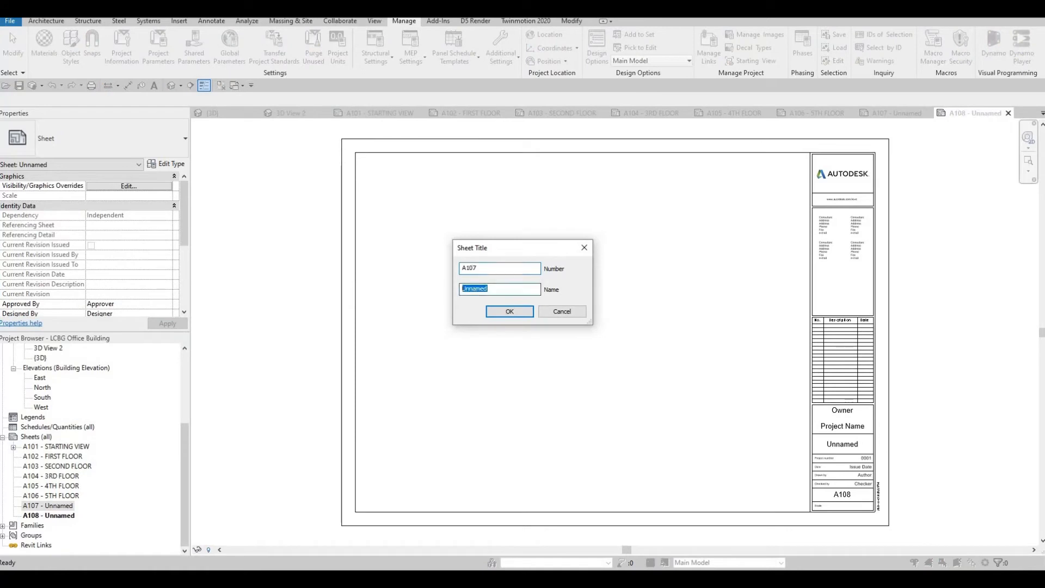
Name sheet A107 "ROOF PLAN".
{"action": "type", "text": "ROOF "}
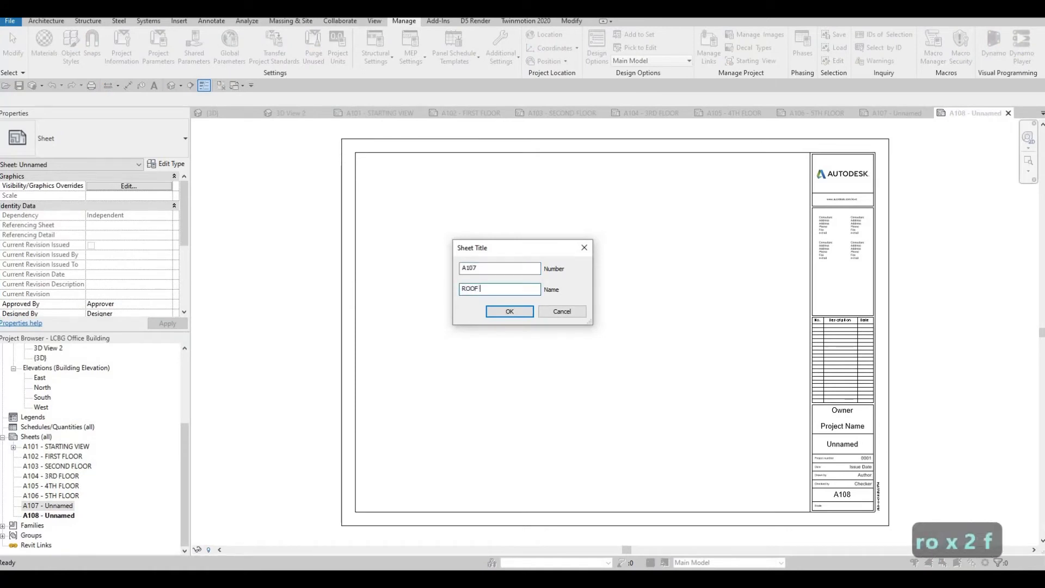
{"action": "type", "text": "PLAN"}
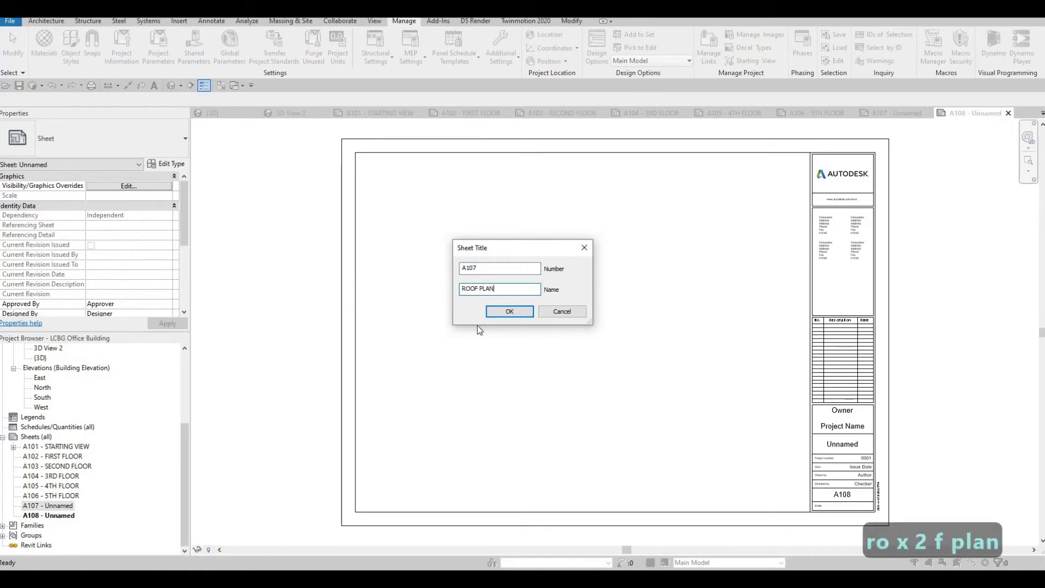
{"action": "key", "text": "Return"}
Rename the unnamed sheet A108 as "ELEVATION", keeping its sheet number.
{"action": "left_click", "coordinate": [57, 516]}
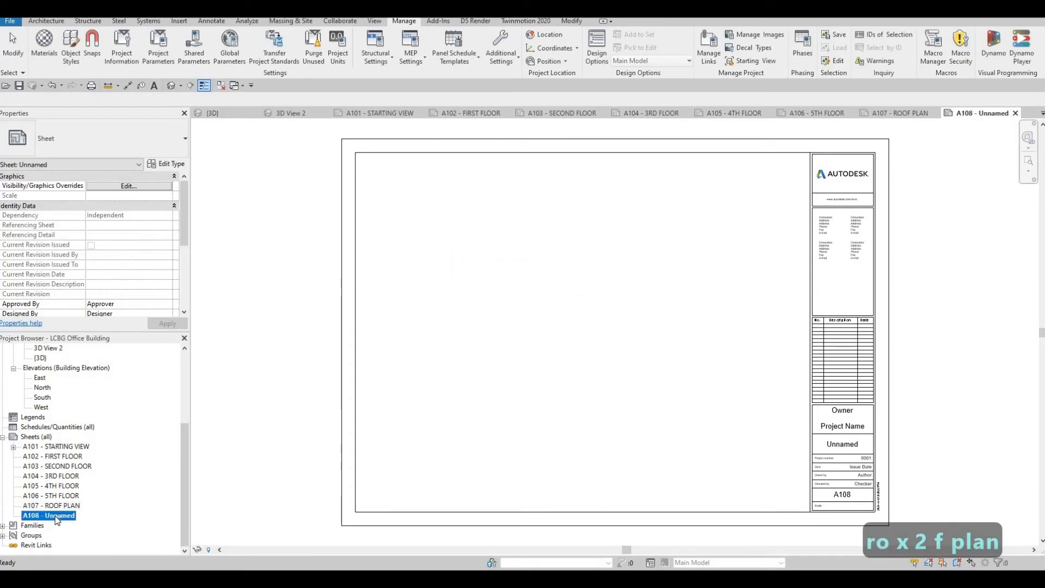
{"action": "right_click", "coordinate": [56, 516]}
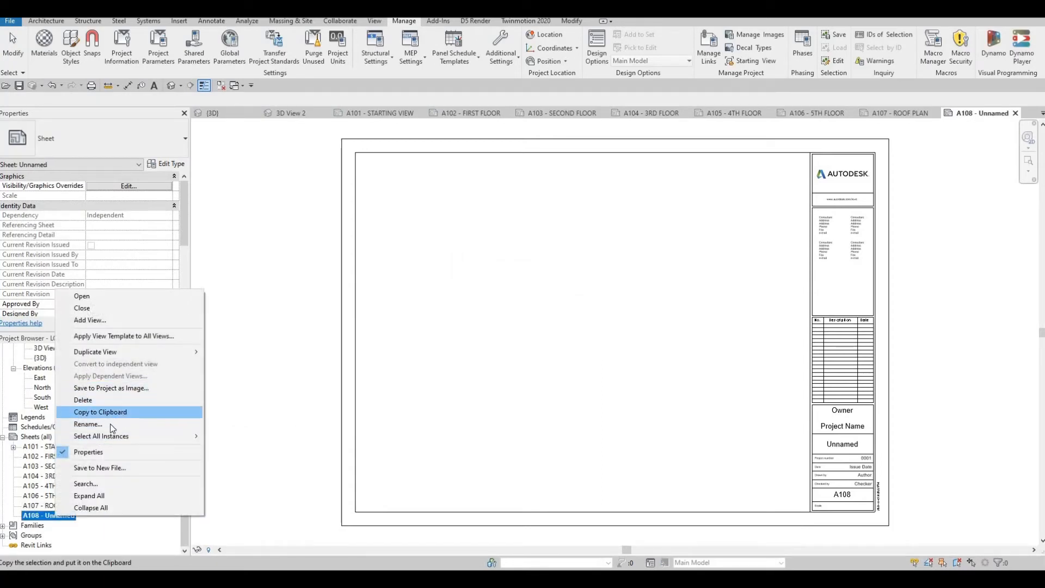
{"action": "key", "text": "Return"}
{"action": "key", "text": "Tab"}
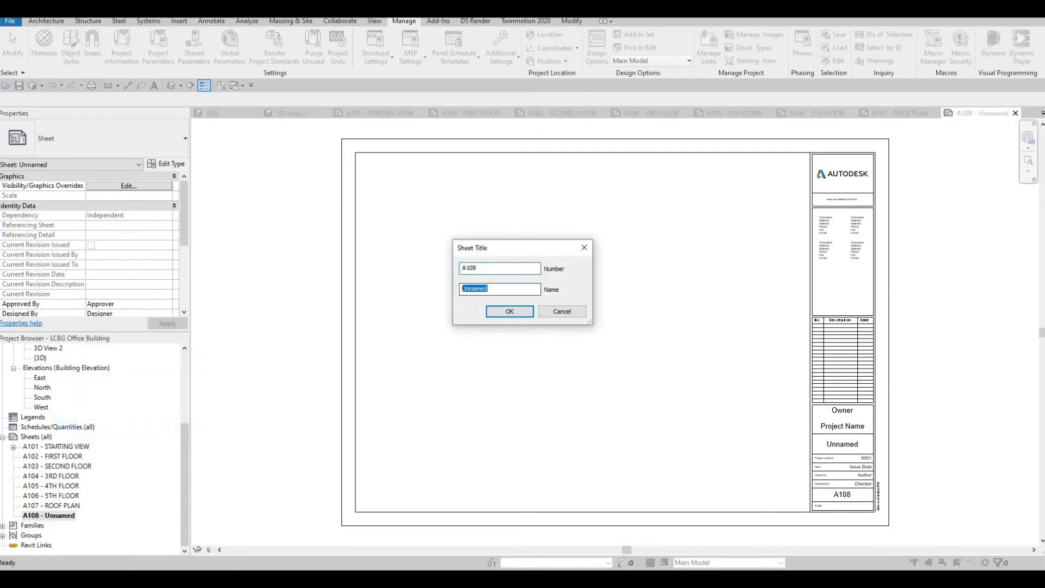
{"action": "type", "text": "ELEV"}
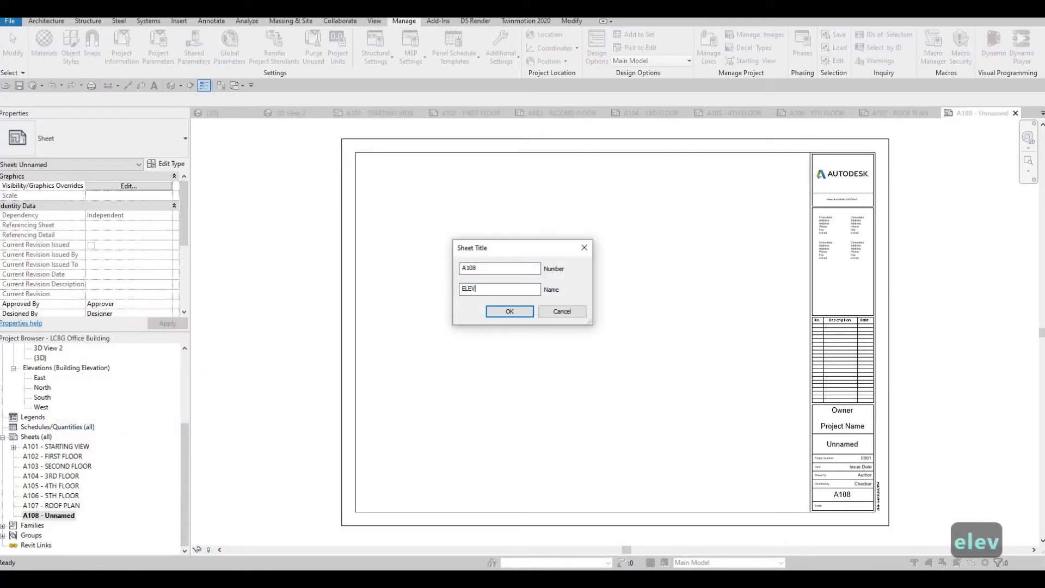
{"action": "type", "text": "ATION"}
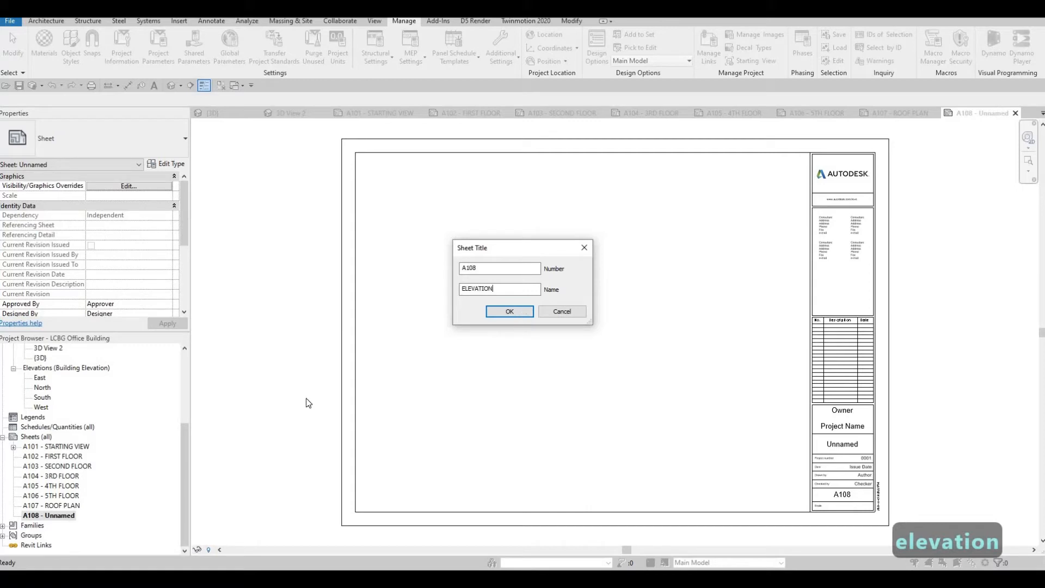
{"action": "key", "text": "Return"}
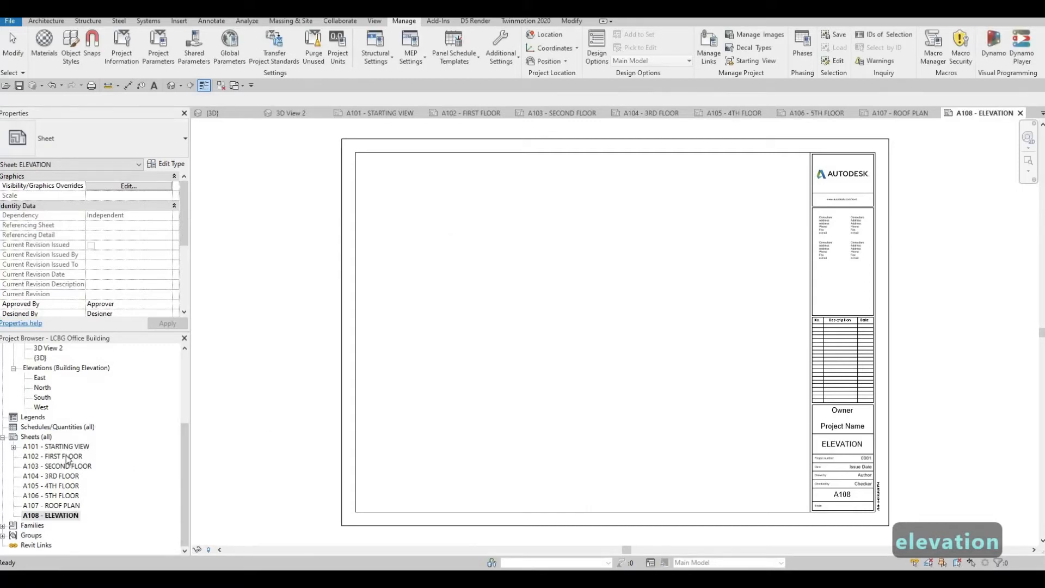
{"action": "double_click", "coordinate": [64, 456]}
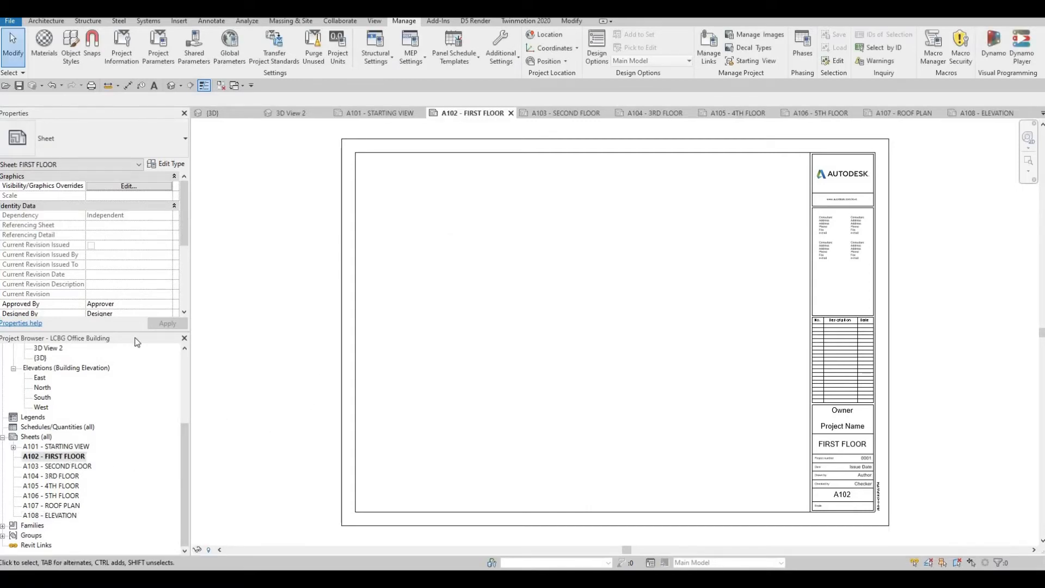
{"action": "scroll", "coordinate": [95, 414], "scroll_direction": "up", "scroll_amount": 4}
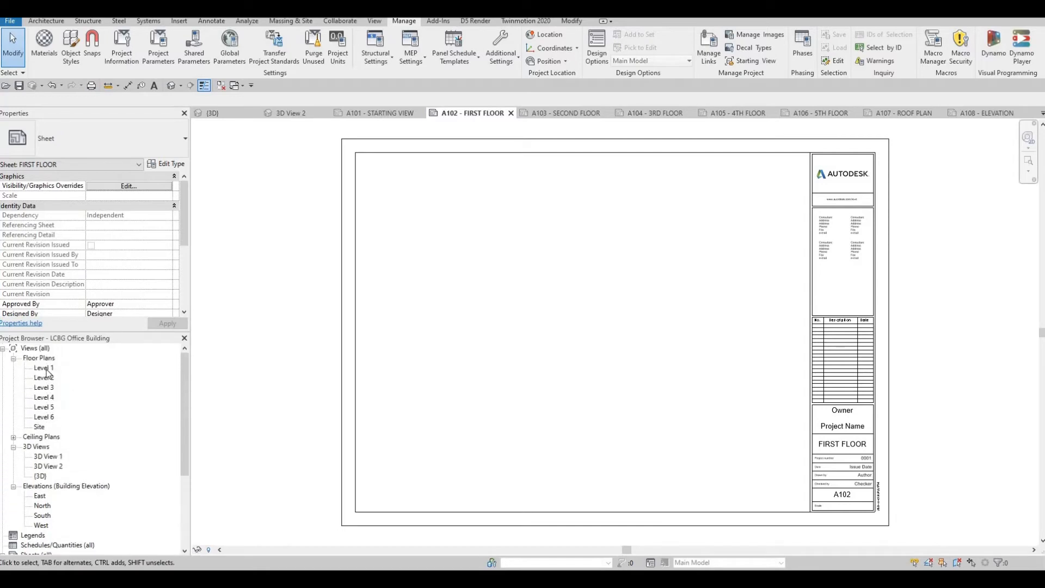
{"action": "left_click", "coordinate": [43, 369]}
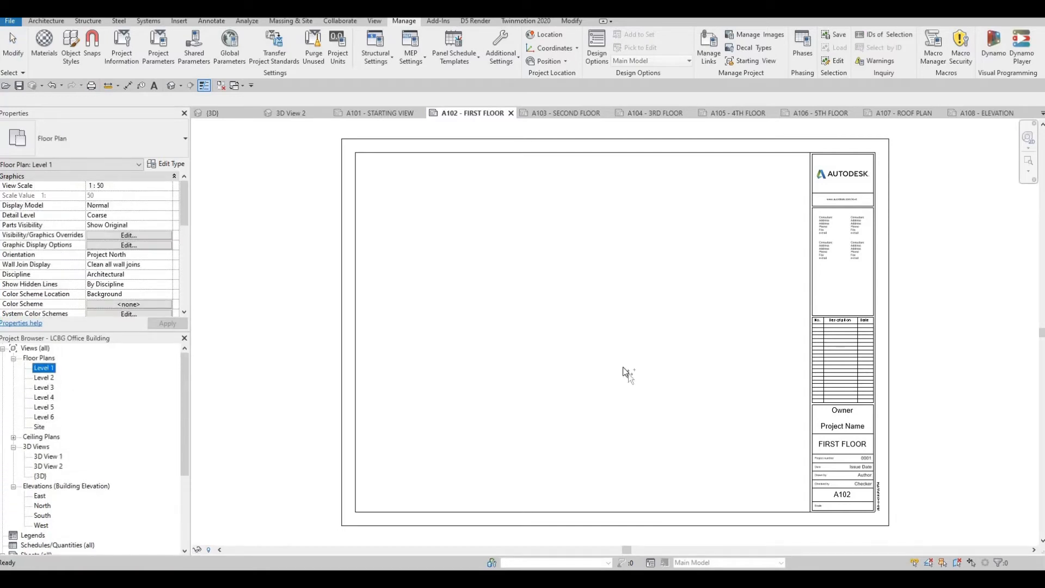
{"action": "left_click_drag", "start_coordinate": [612, 353], "coordinate": [609, 349]}
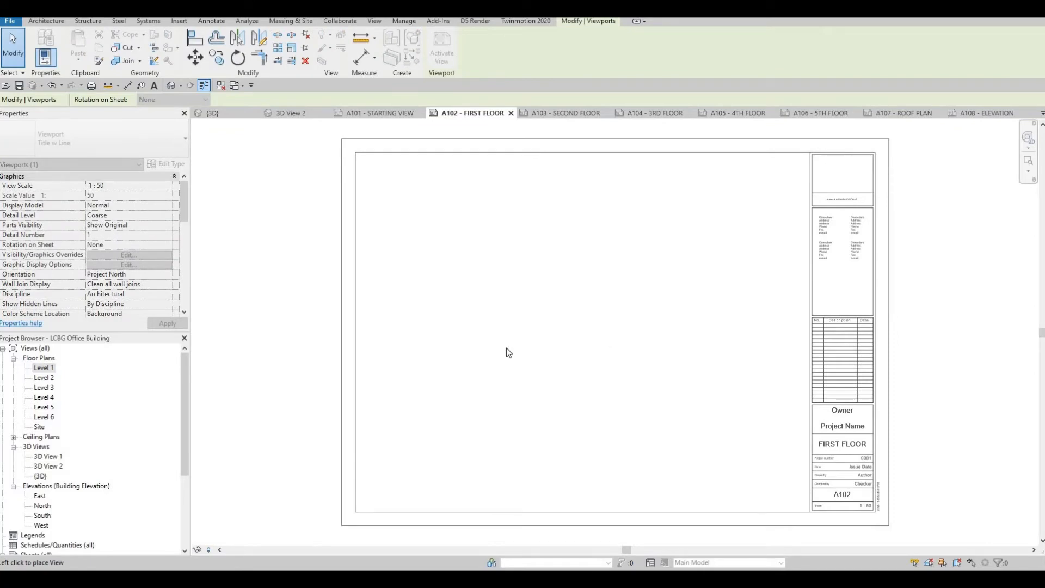
{"action": "scroll", "coordinate": [548, 343], "scroll_direction": "down", "scroll_amount": 5}
{"action": "scroll", "coordinate": [544, 344], "scroll_direction": "up", "scroll_amount": 2}
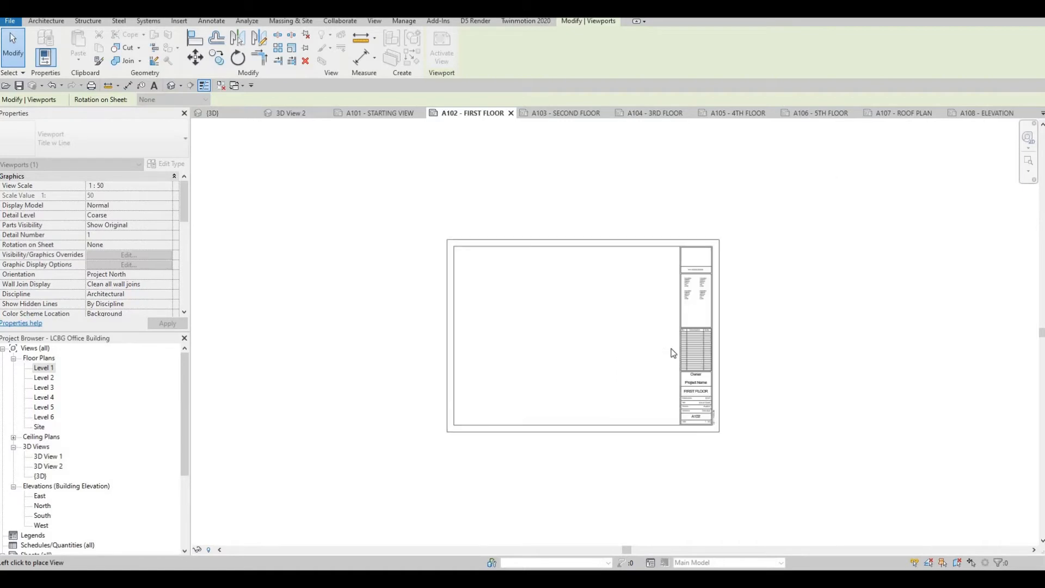
{"action": "scroll", "coordinate": [539, 342], "scroll_direction": "down", "scroll_amount": 5}
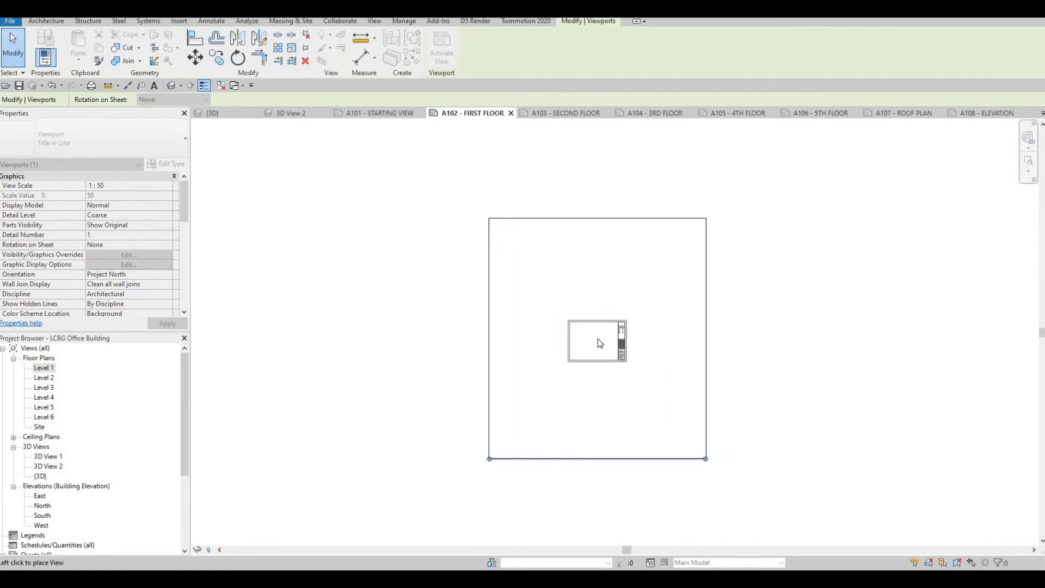
{"action": "key", "text": "Escape"}
{"action": "key", "text": "Escape"}
Open the Level 1 floor plan and set its view scale to 1:100.
{"action": "double_click", "coordinate": [43, 368]}
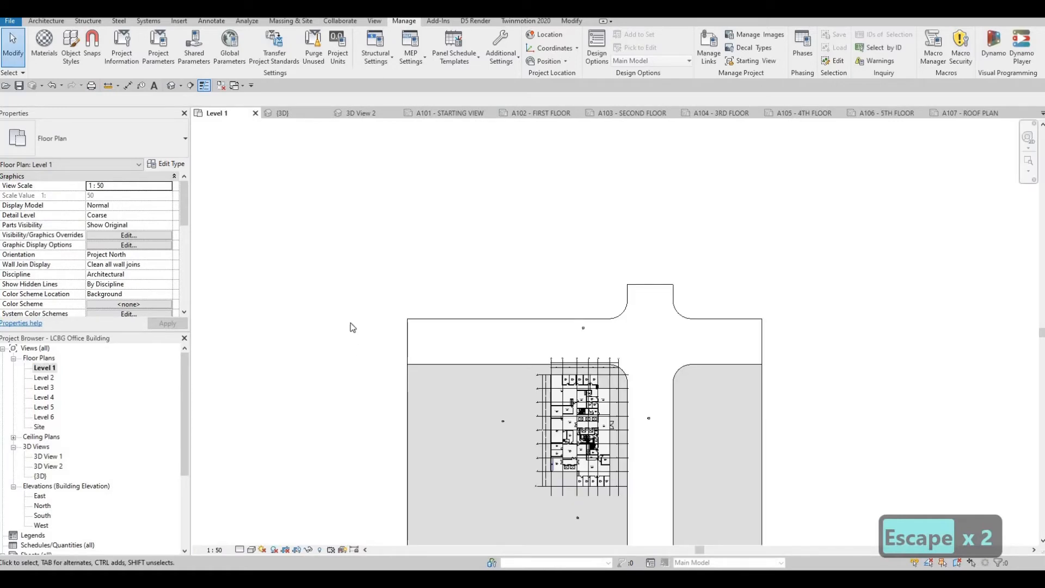
{"action": "middle_click_drag", "start_coordinate": [328, 433], "coordinate": [328, 396]}
{"action": "scroll", "coordinate": [353, 338], "scroll_direction": "down", "scroll_amount": 1}
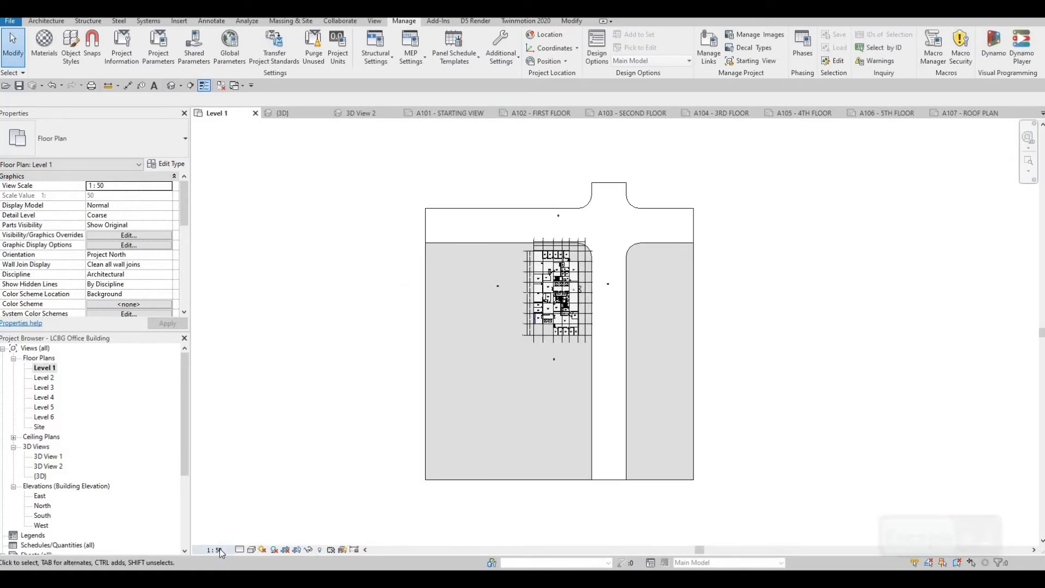
{"action": "left_click", "coordinate": [216, 550]}
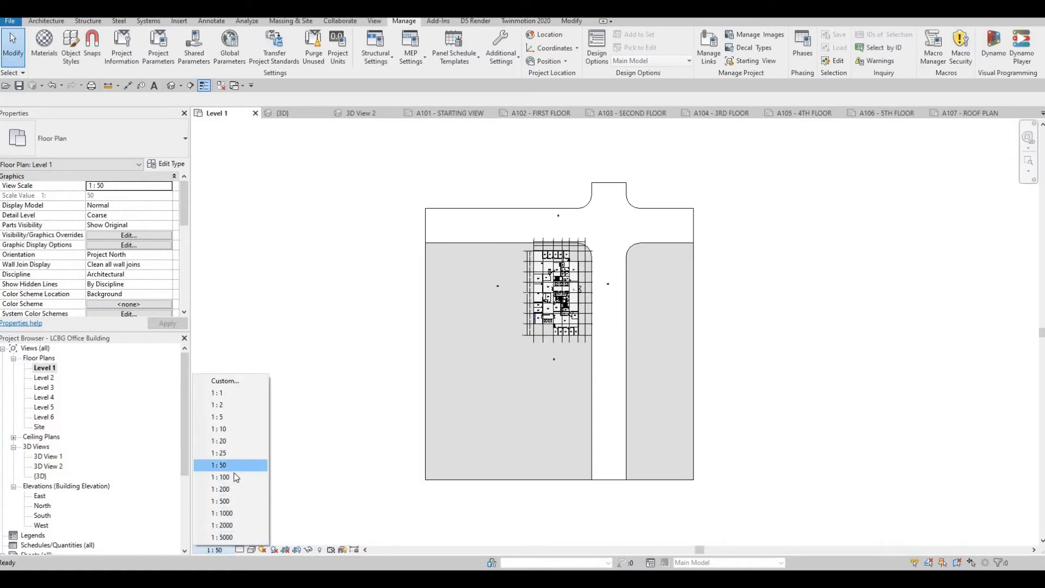
{"action": "left_click", "coordinate": [236, 477]}
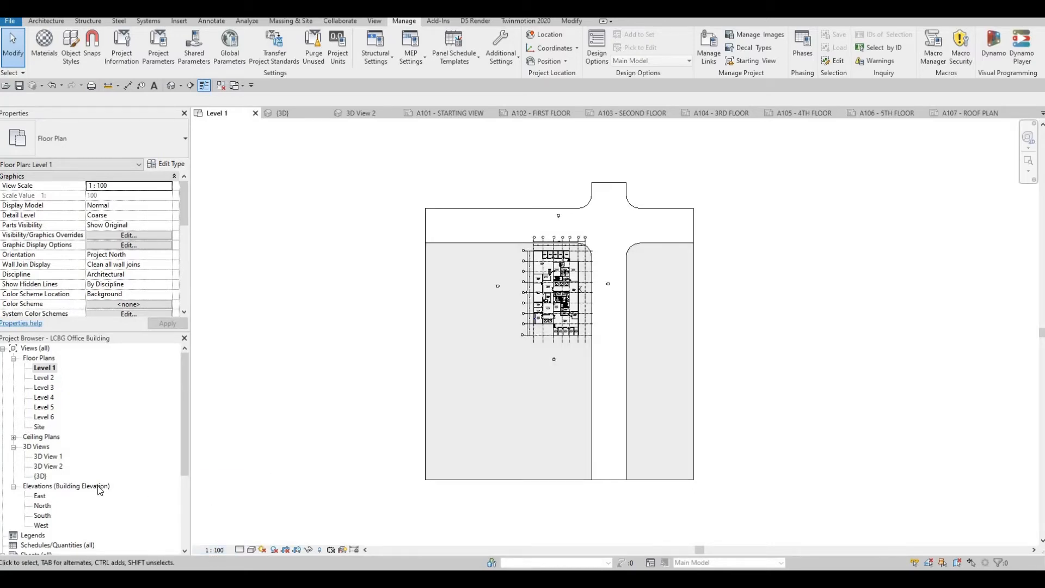
Place the Level 1 floor plan on sheet A102 - FIRST FLOOR and shift it so the building lies within the sheet border.
{"action": "scroll", "coordinate": [35, 516], "scroll_direction": "down", "scroll_amount": 1}
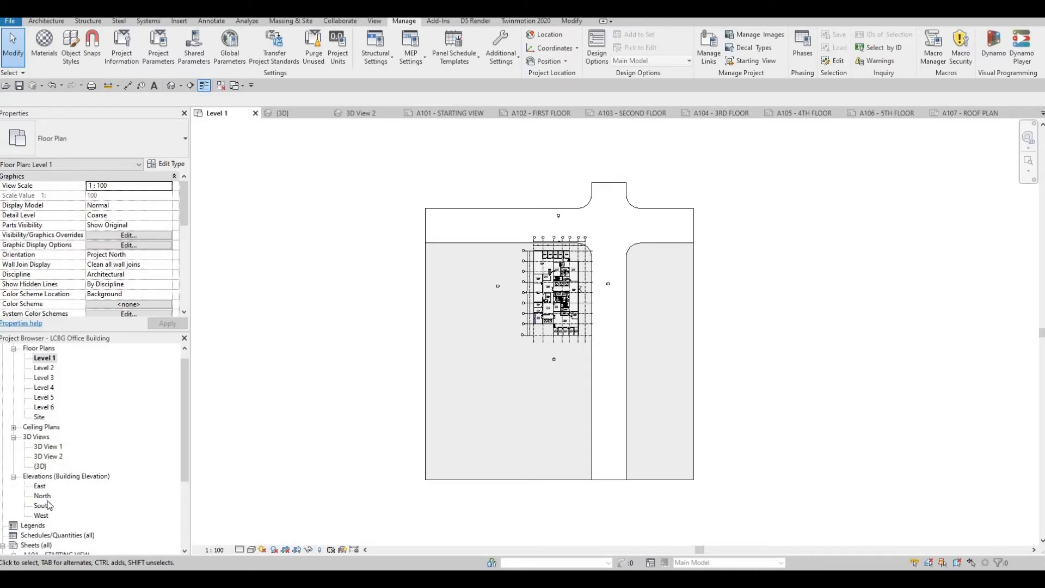
{"action": "scroll", "coordinate": [50, 502], "scroll_direction": "down", "scroll_amount": 2}
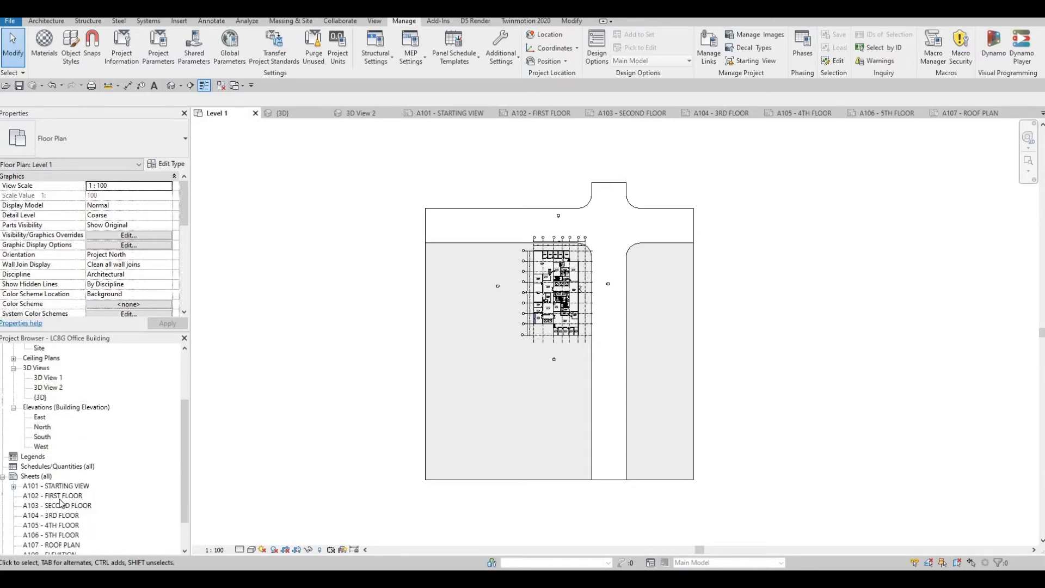
{"action": "double_click", "coordinate": [87, 496]}
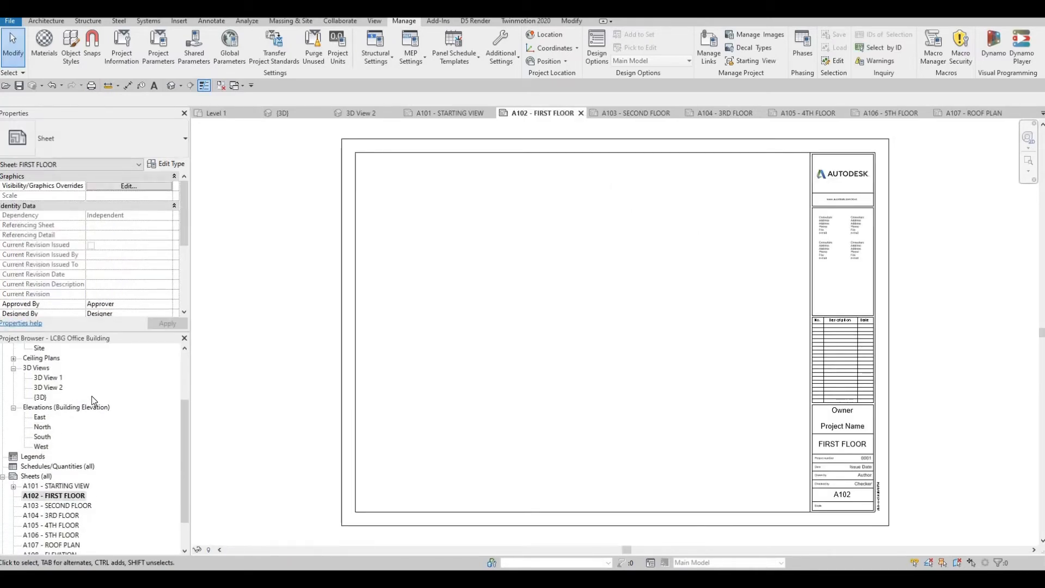
{"action": "scroll", "coordinate": [65, 420], "scroll_direction": "up", "scroll_amount": 3}
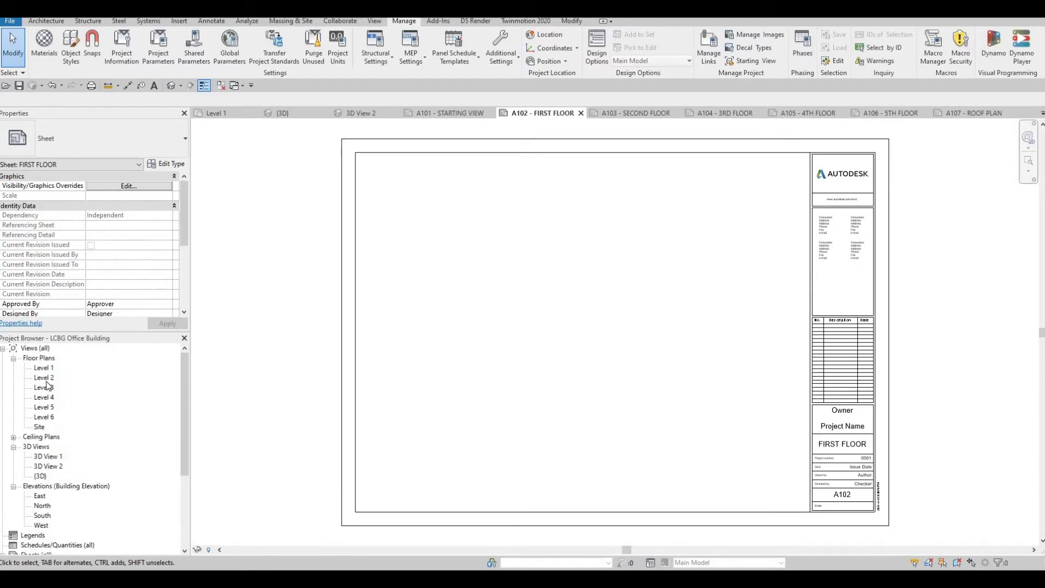
{"action": "left_click", "coordinate": [43, 378]}
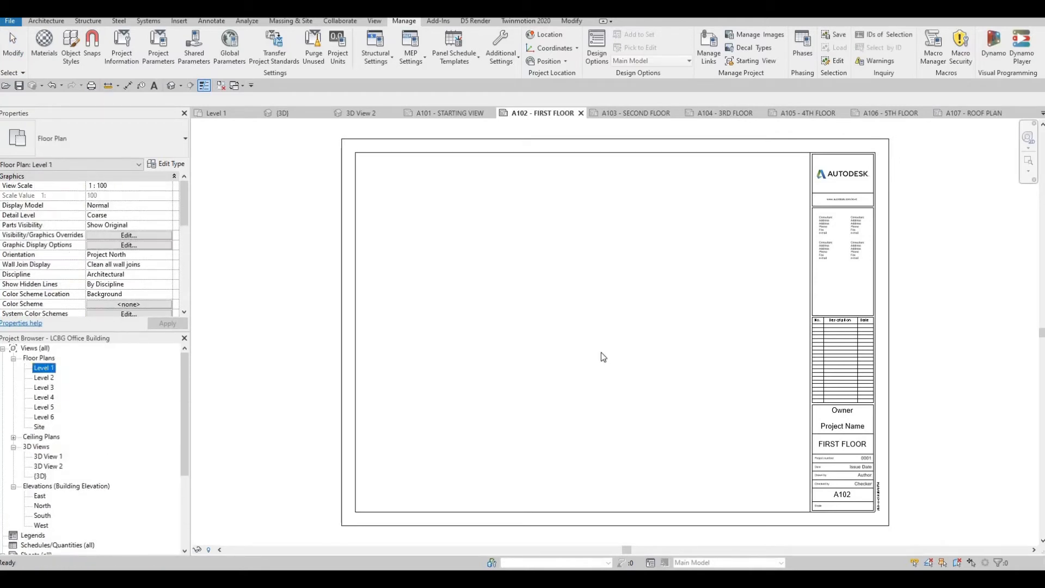
{"action": "scroll", "coordinate": [597, 350], "scroll_direction": "down", "scroll_amount": 6}
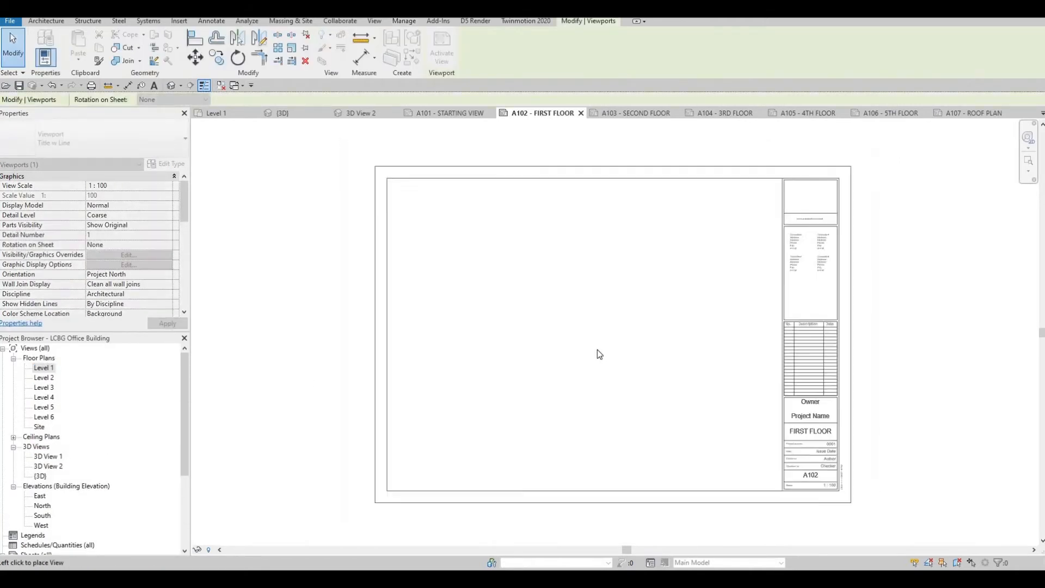
{"action": "left_click", "coordinate": [600, 352]}
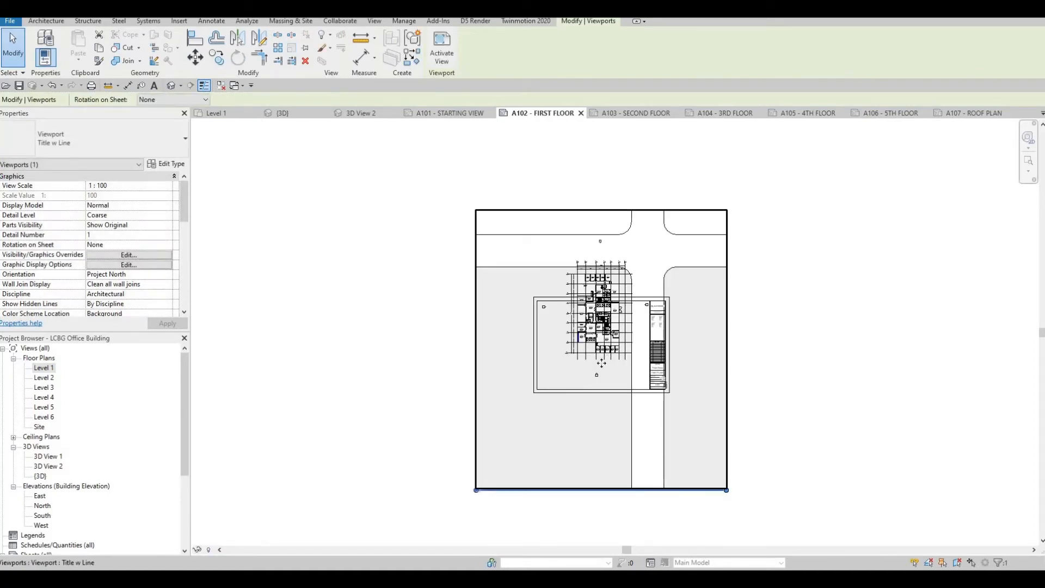
{"action": "scroll", "coordinate": [602, 364], "scroll_direction": "up", "scroll_amount": 2}
{"action": "left_click_drag", "start_coordinate": [594, 397], "coordinate": [590, 413]}
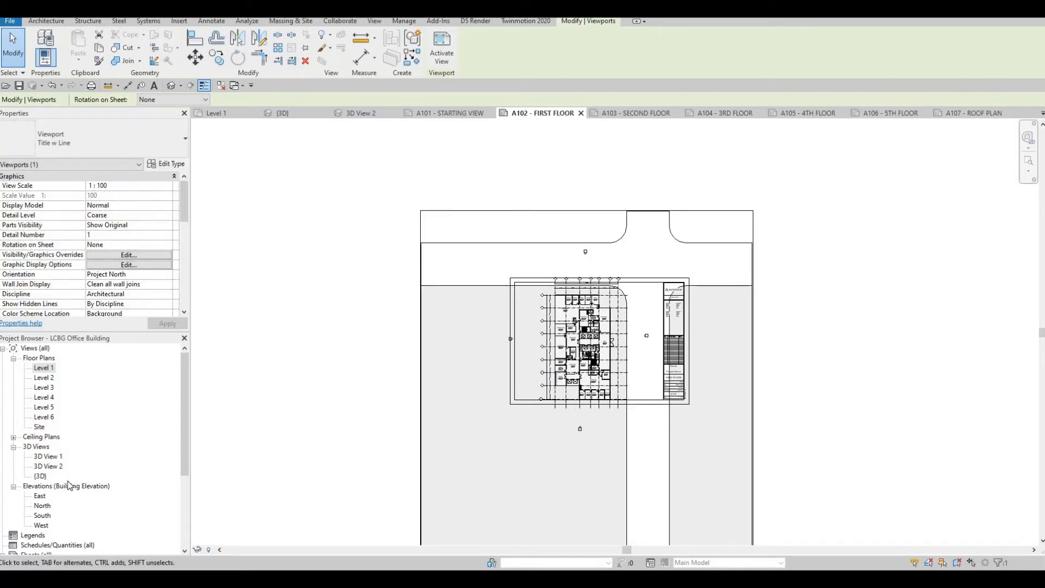
Reopen the Level 1 floor plan and set its view scale to 1:200.
{"action": "double_click", "coordinate": [44, 369]}
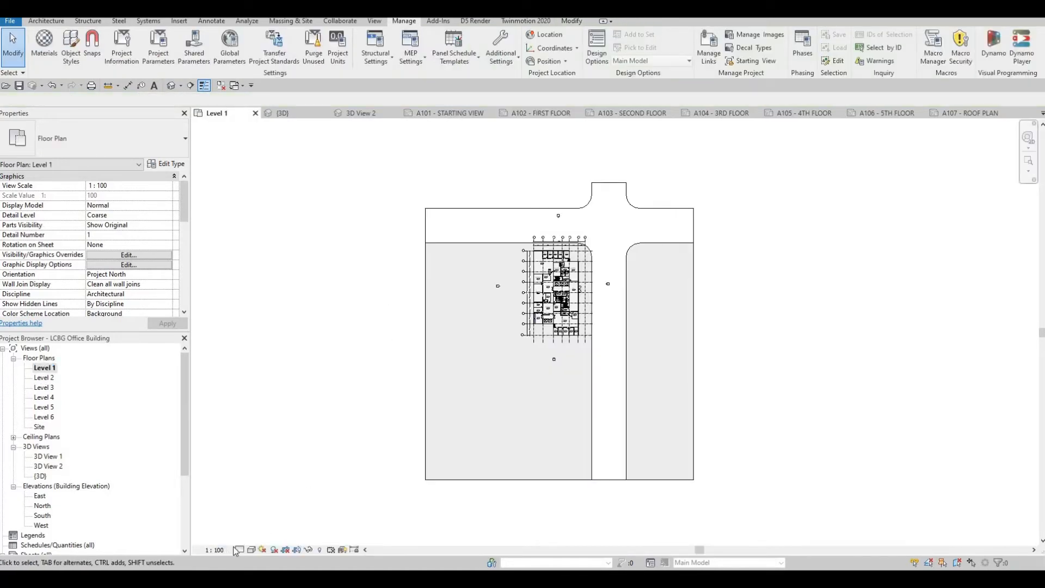
{"action": "left_click", "coordinate": [218, 551]}
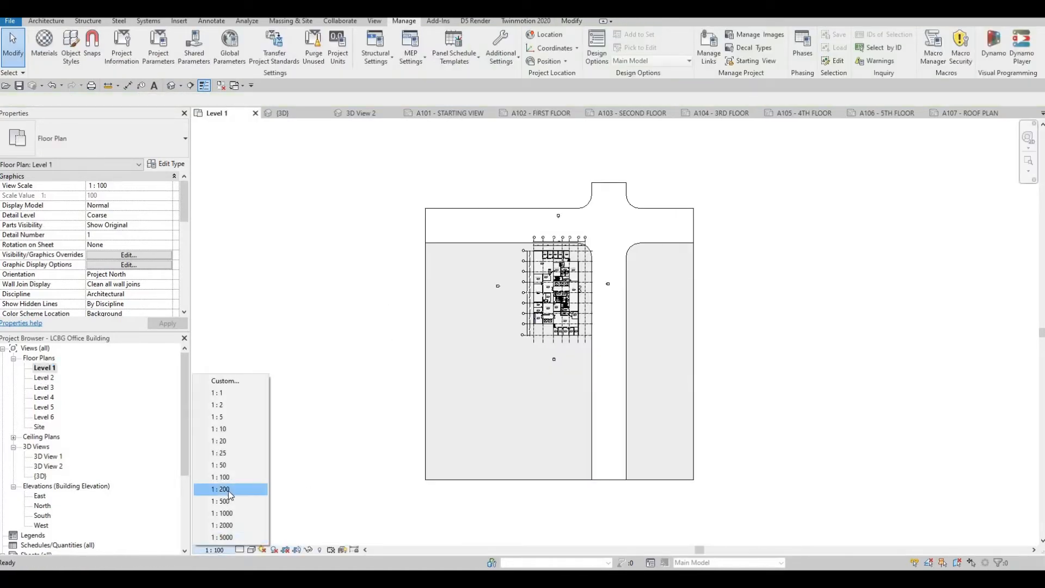
{"action": "key", "text": "Return"}
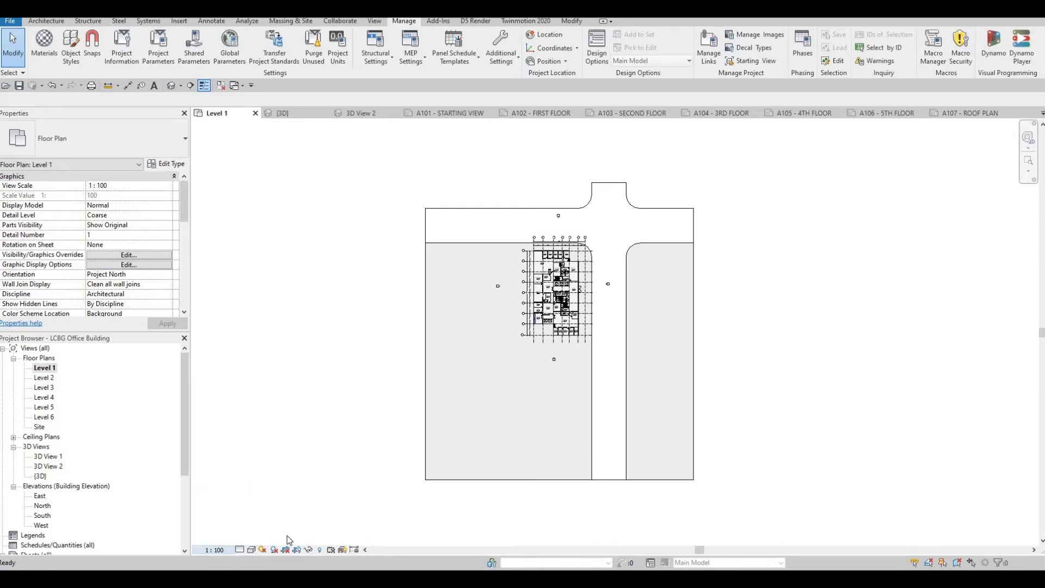
{"action": "scroll", "coordinate": [567, 272], "scroll_direction": "up", "scroll_amount": 5}
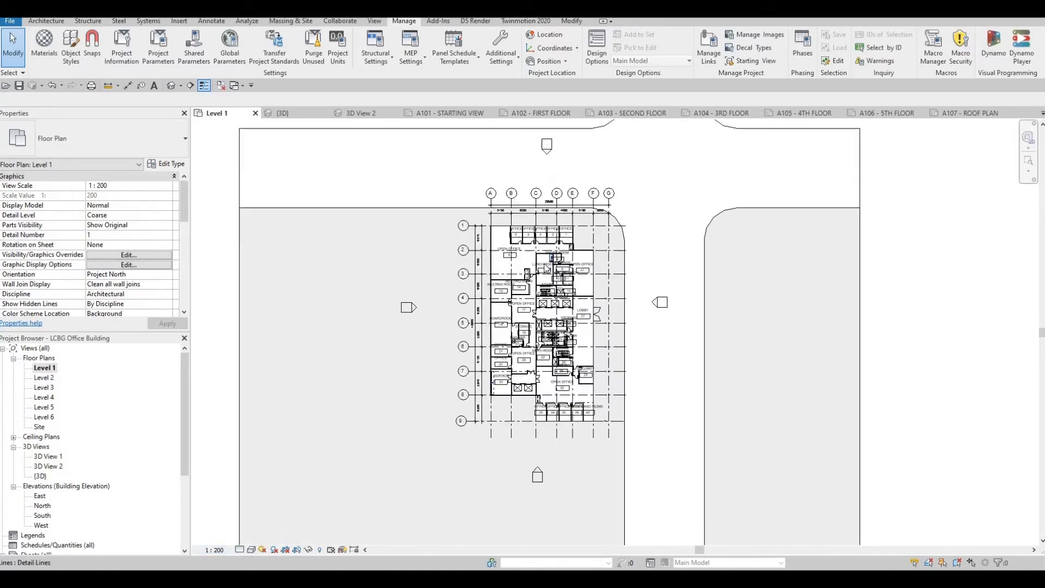
{"action": "scroll", "coordinate": [419, 194], "scroll_direction": "down", "scroll_amount": 2}
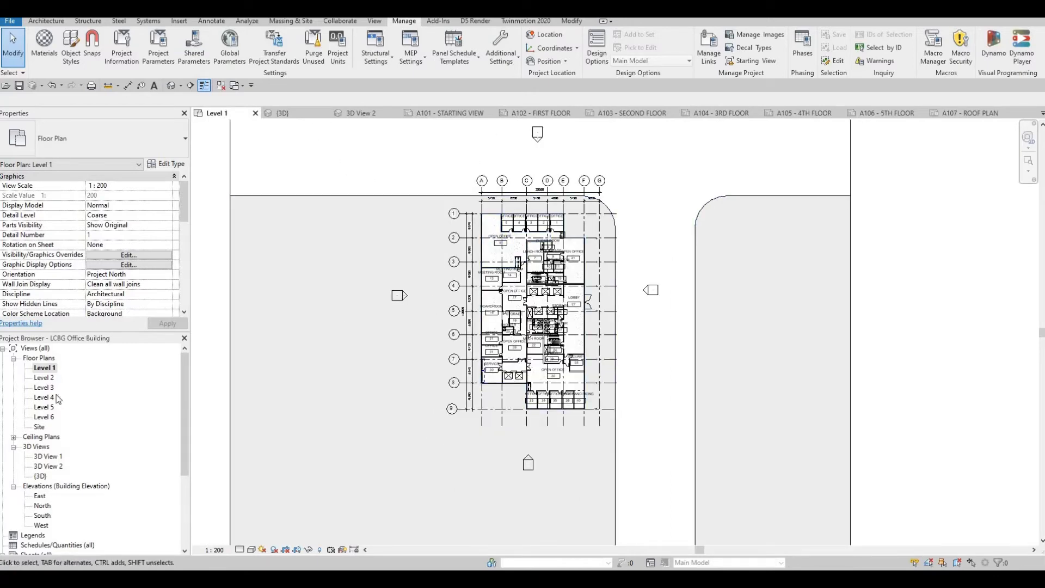
Reopen sheet A102 - FIRST FLOOR and move the Level 1 viewport so the building plan lies inside the sheet border.
{"action": "scroll", "coordinate": [46, 506], "scroll_direction": "down", "scroll_amount": 2}
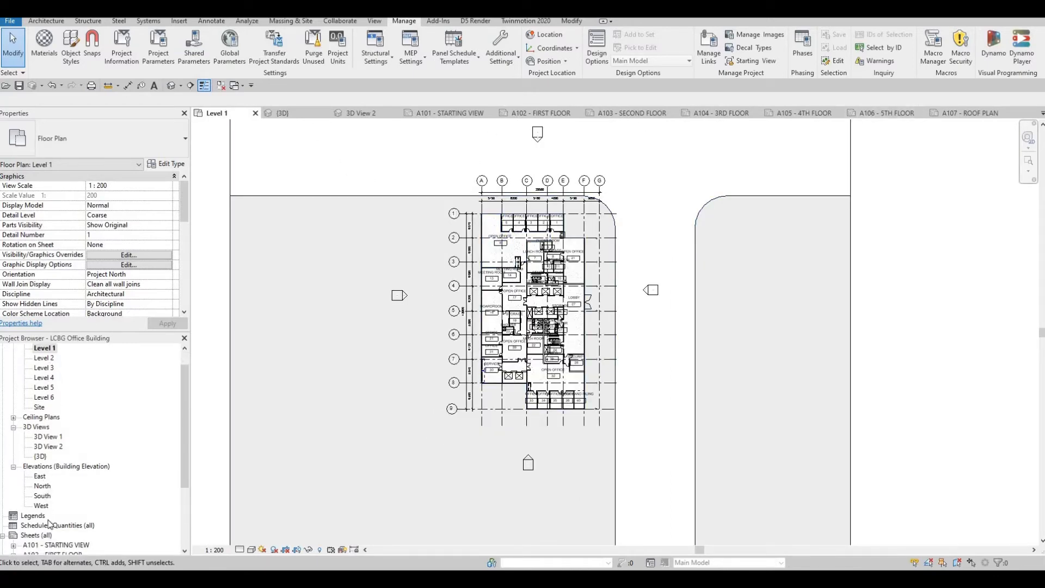
{"action": "double_click", "coordinate": [49, 526]}
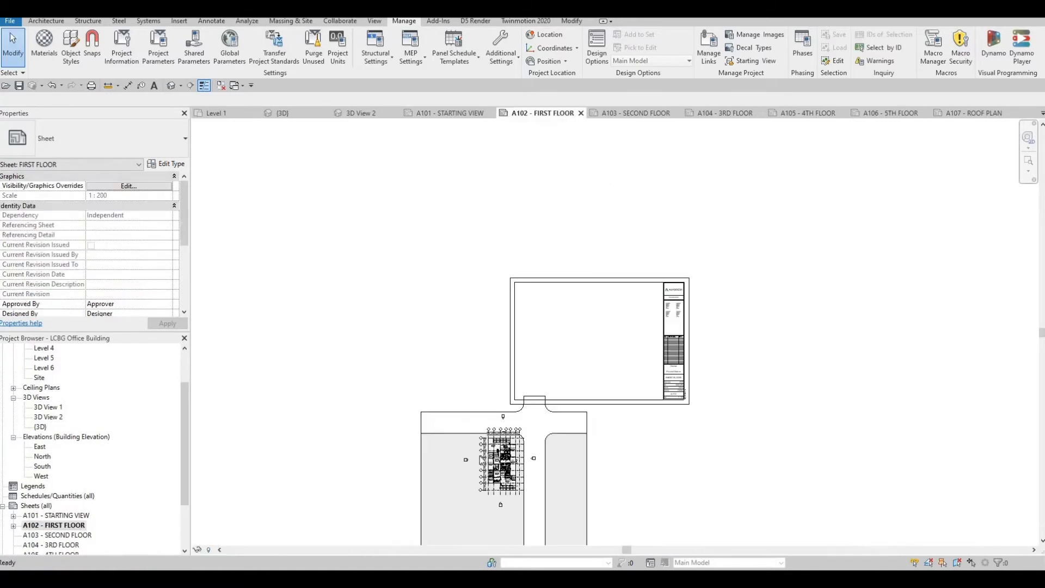
{"action": "left_click_drag", "start_coordinate": [551, 385], "coordinate": [569, 346]}
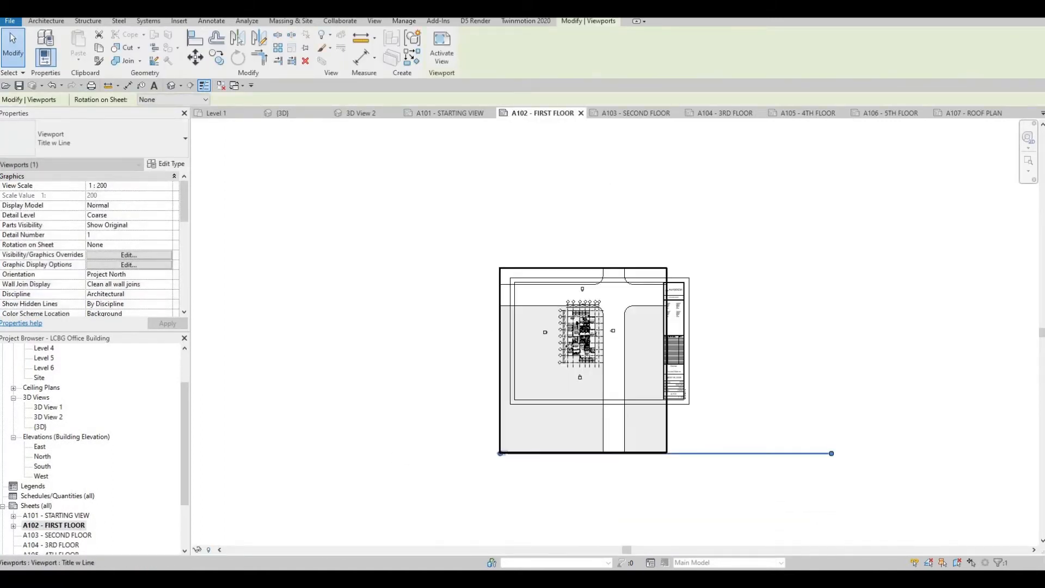
{"action": "scroll", "coordinate": [570, 364], "scroll_direction": "up", "scroll_amount": 2}
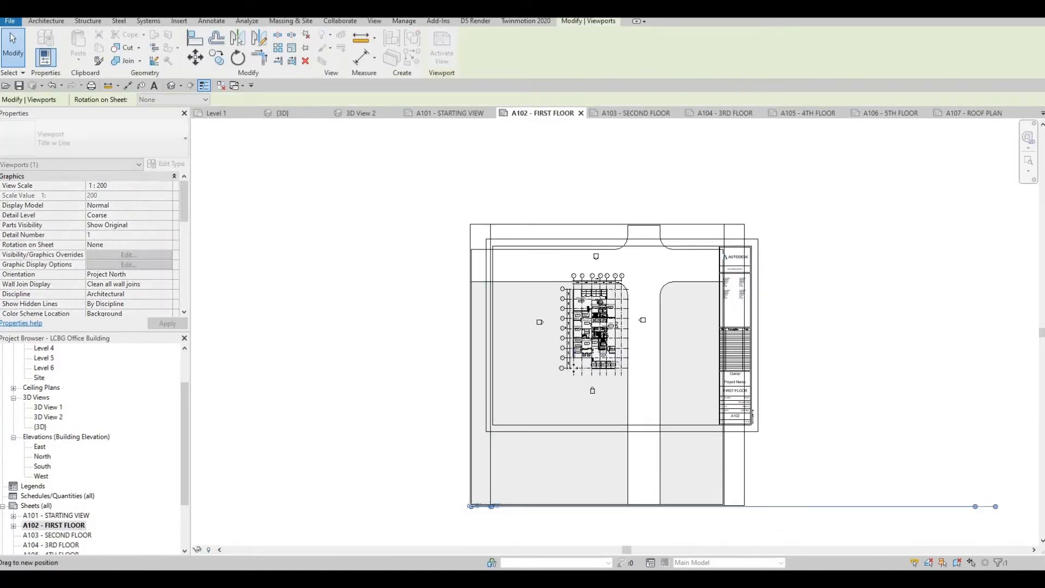
{"action": "key", "text": "Escape"}
{"action": "key", "text": "Escape"}
Enable Crop View and Crop Region Visible for the Level 1 viewport on the sheet.
{"action": "left_click", "coordinate": [544, 224]}
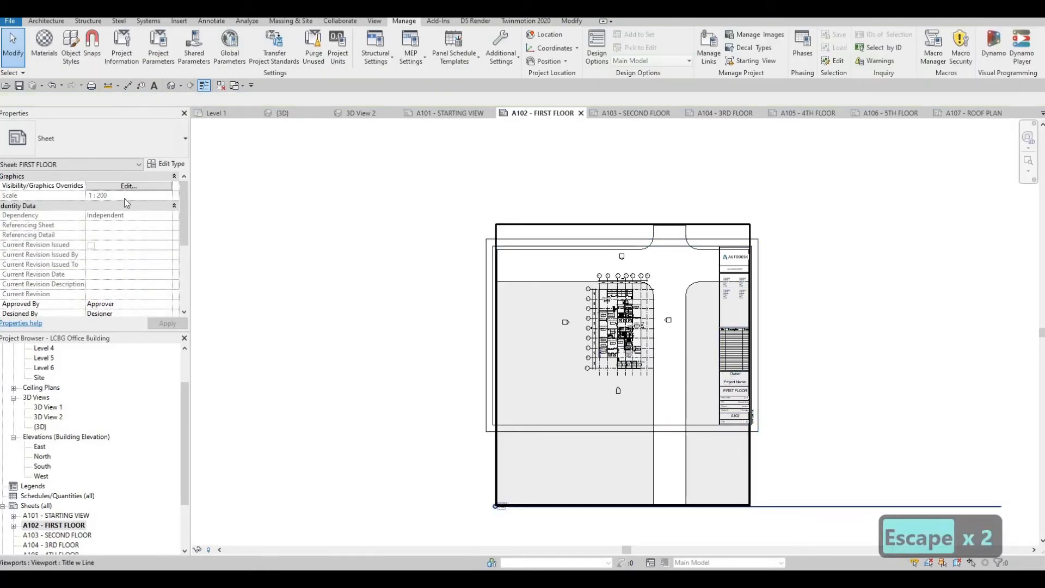
{"action": "scroll", "coordinate": [115, 272], "scroll_direction": "down", "scroll_amount": 5}
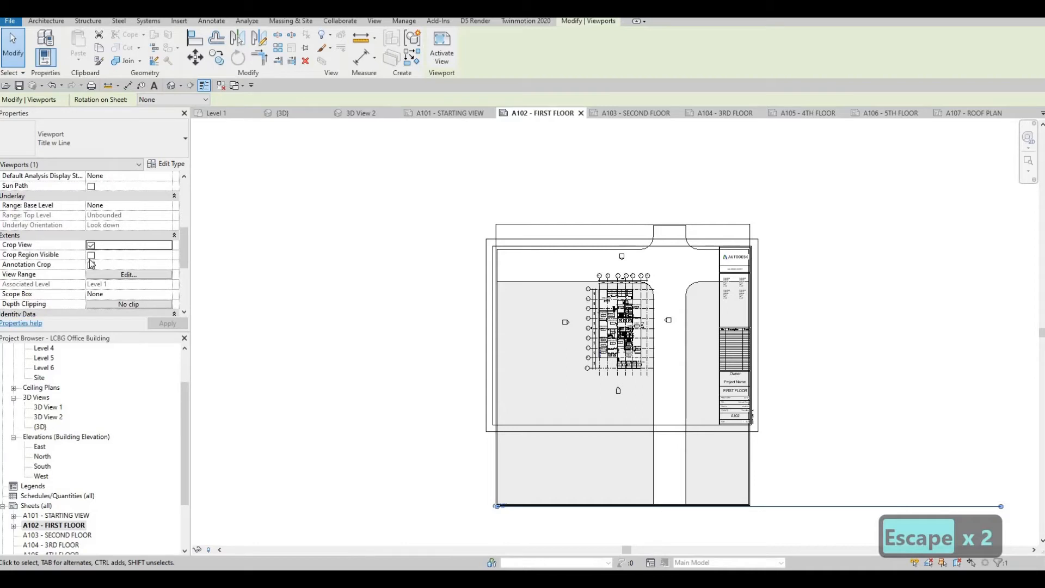
{"action": "left_click", "coordinate": [90, 259]}
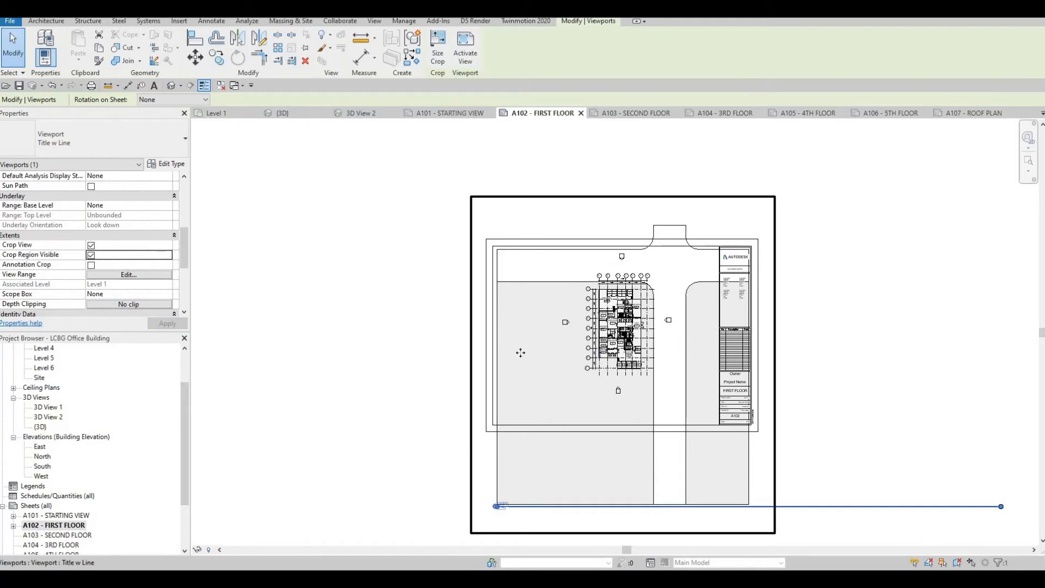
{"action": "middle_click_drag", "start_coordinate": [542, 431], "coordinate": [541, 353]}
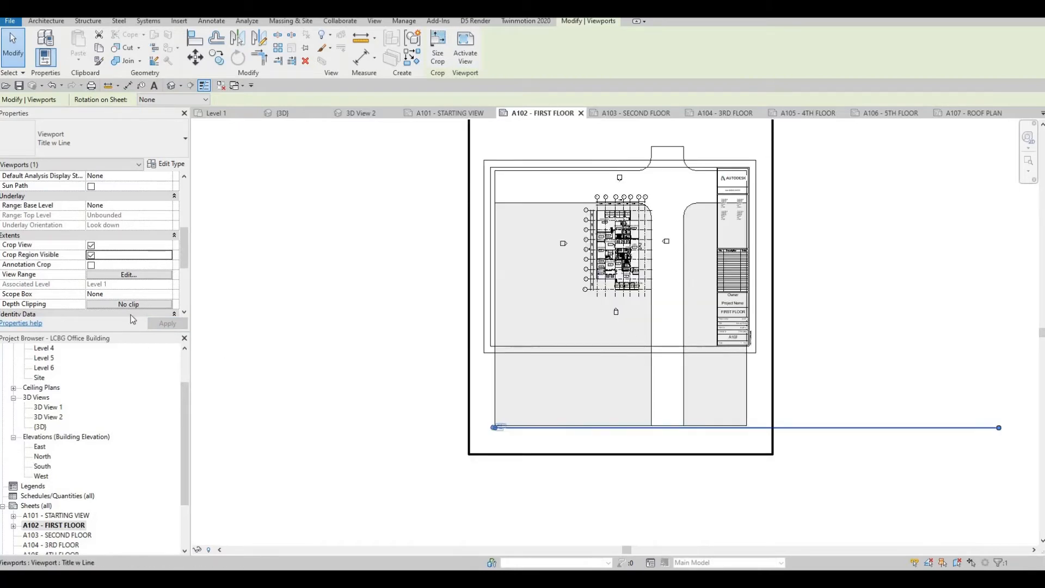
{"action": "key", "text": "Escape"}
{"action": "key", "text": "Escape"}
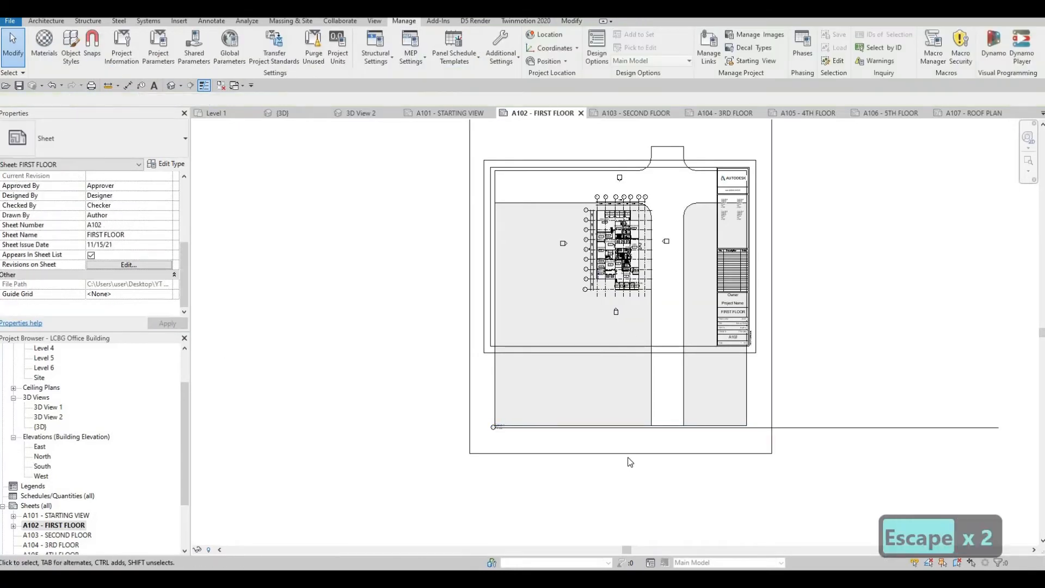
Move the Level 1 viewport title up inside the sheet border and shorten its title line.
{"action": "left_click", "coordinate": [668, 453]}
{"action": "scroll", "coordinate": [653, 473], "scroll_direction": "down", "scroll_amount": 2}
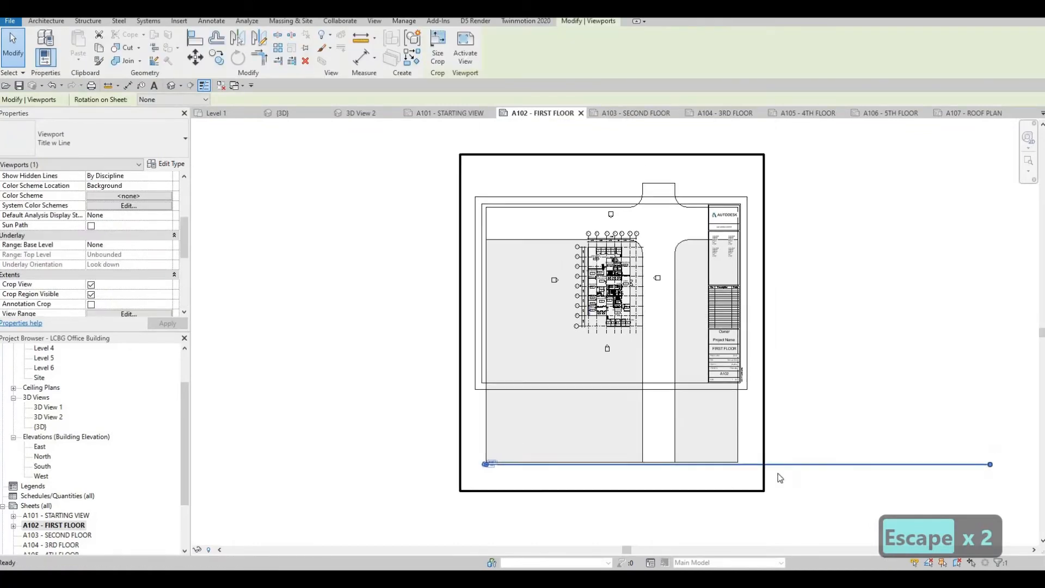
{"action": "key", "text": "Escape"}
{"action": "left_click_drag", "start_coordinate": [741, 506], "coordinate": [800, 383]}
{"action": "left_click_drag", "start_coordinate": [888, 406], "coordinate": [886, 383]}
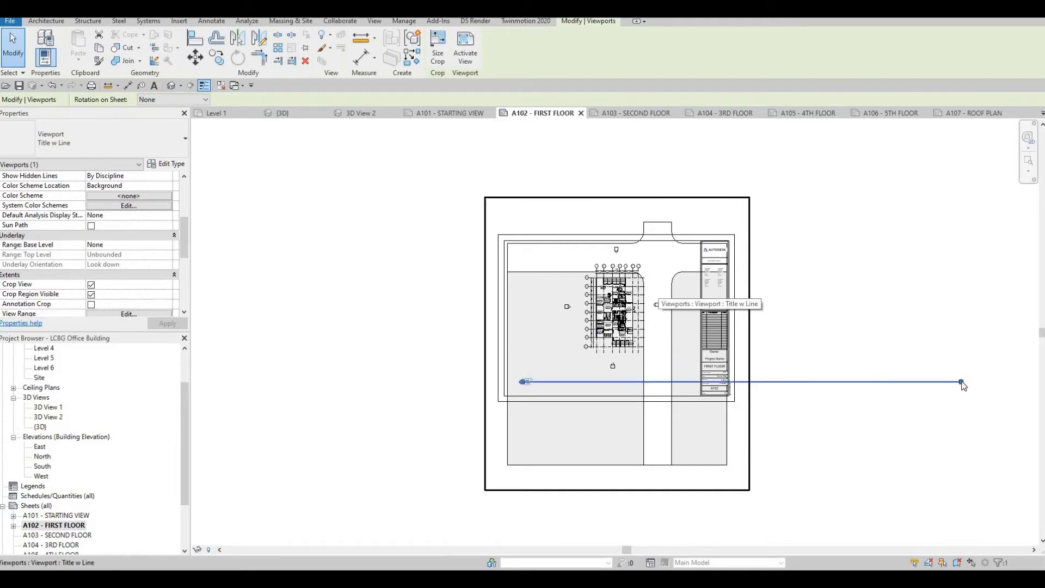
{"action": "left_click_drag", "start_coordinate": [595, 383], "coordinate": [576, 383]}
{"action": "key", "text": "Escape"}
{"action": "key", "text": "Escape"}
Lower the viewport title slightly toward the sheet's bottom border and trim its line to just past the Level 1 label.
{"action": "scroll", "coordinate": [574, 388], "scroll_direction": "up", "scroll_amount": 1}
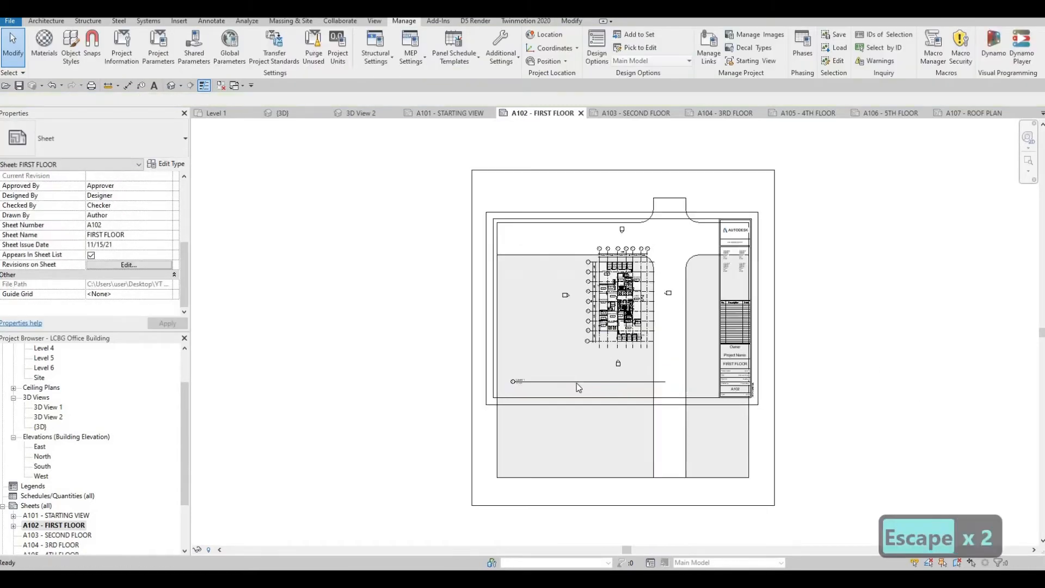
{"action": "key", "text": "Escape"}
{"action": "left_click", "coordinate": [576, 383]}
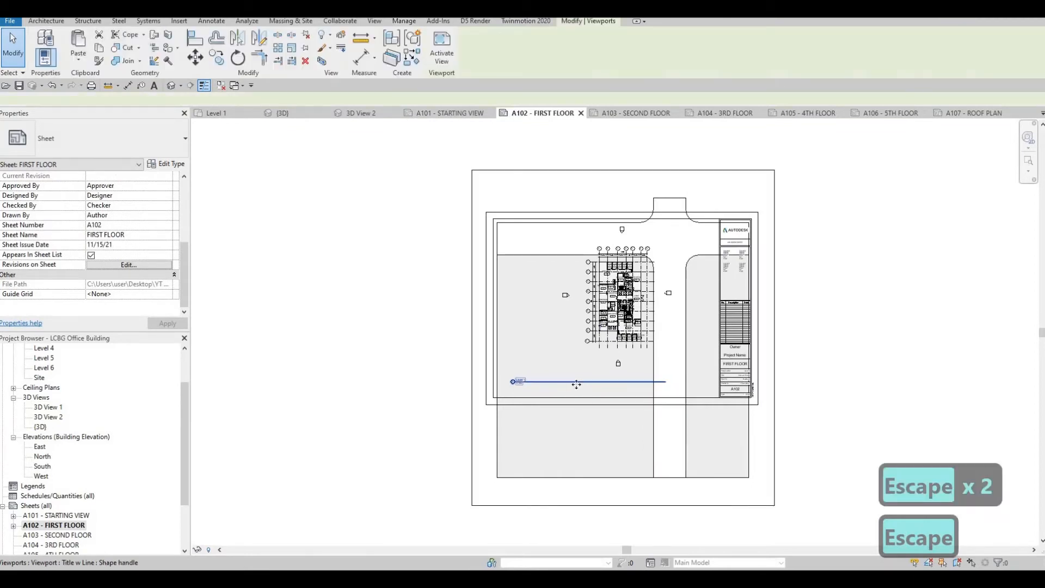
{"action": "left_click_drag", "start_coordinate": [580, 403], "coordinate": [553, 287]}
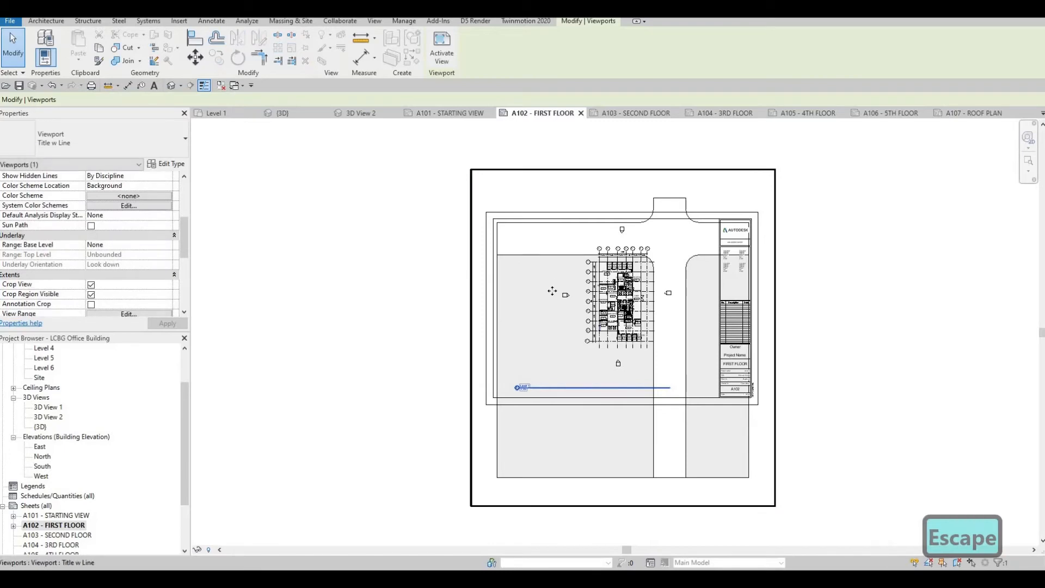
{"action": "left_click_drag", "start_coordinate": [671, 389], "coordinate": [591, 400]}
{"action": "scroll", "coordinate": [531, 390], "scroll_direction": "up", "scroll_amount": 6}
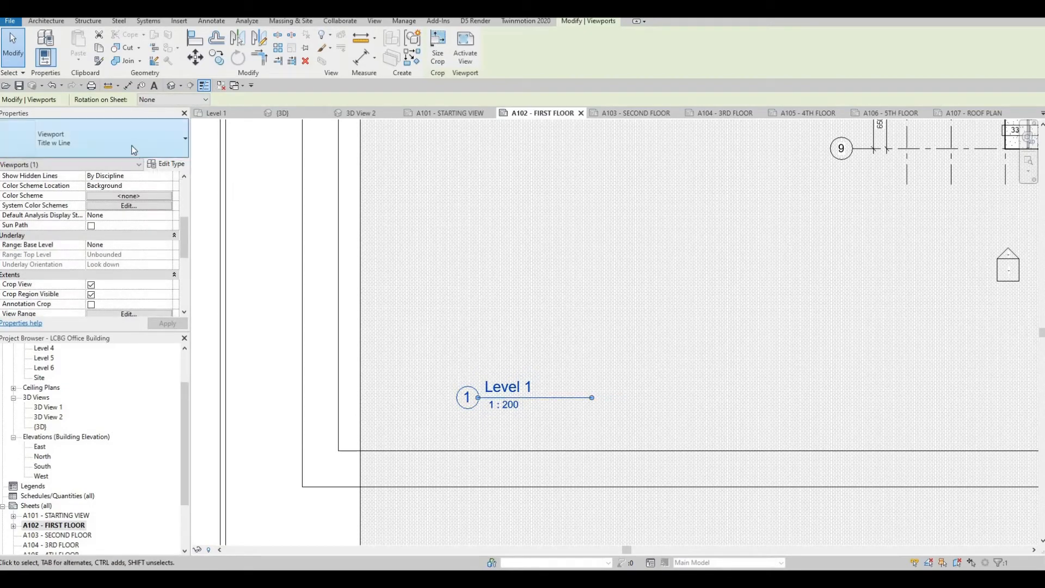
Try the No Title type on the Level 1 viewport and restore the Title w Line type.
{"action": "left_click", "coordinate": [131, 150]}
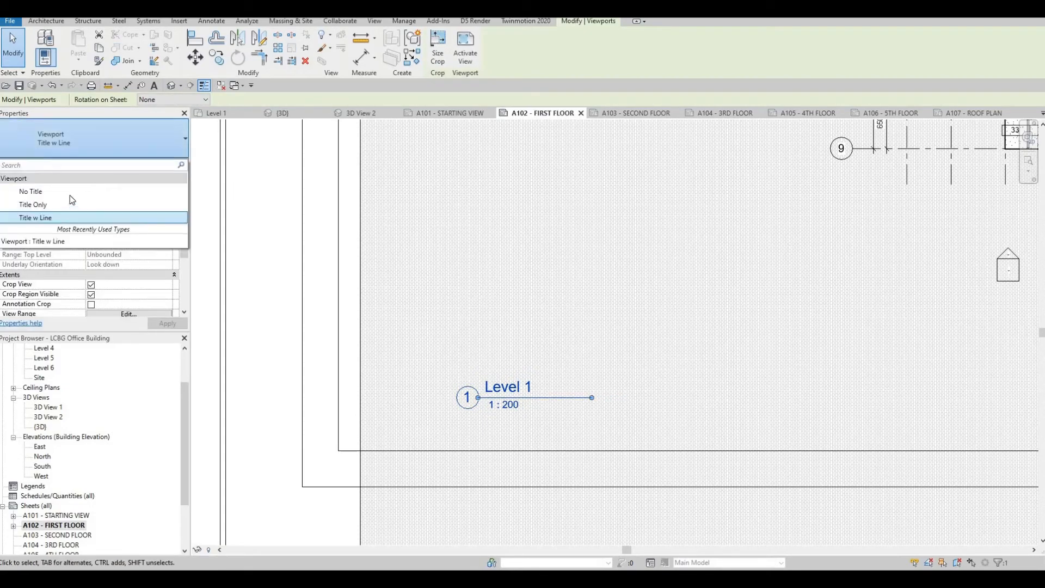
{"action": "left_click", "coordinate": [69, 195]}
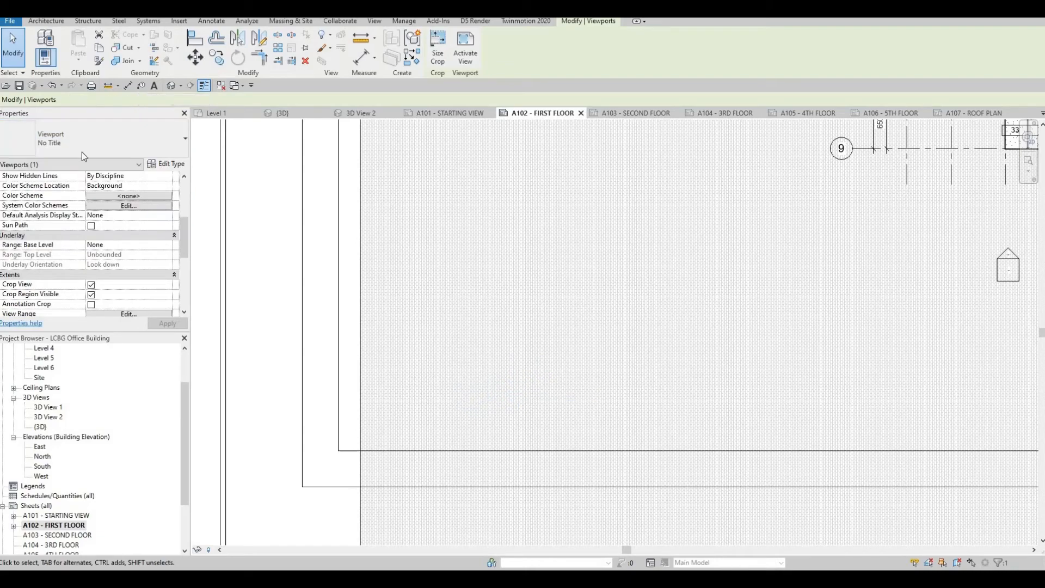
{"action": "left_click", "coordinate": [87, 146]}
{"action": "left_click", "coordinate": [53, 219]}
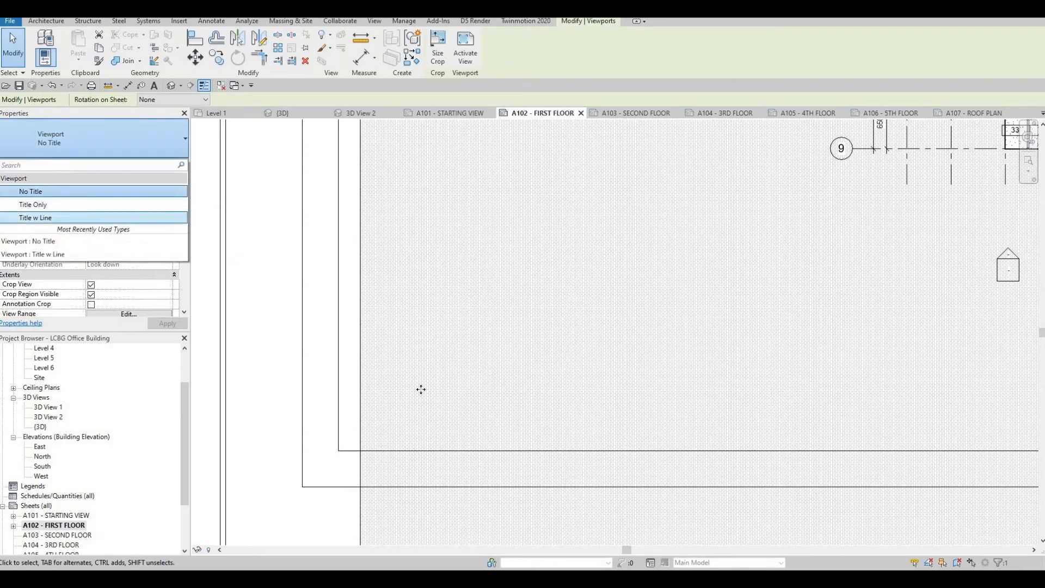
{"action": "key", "text": "Escape"}
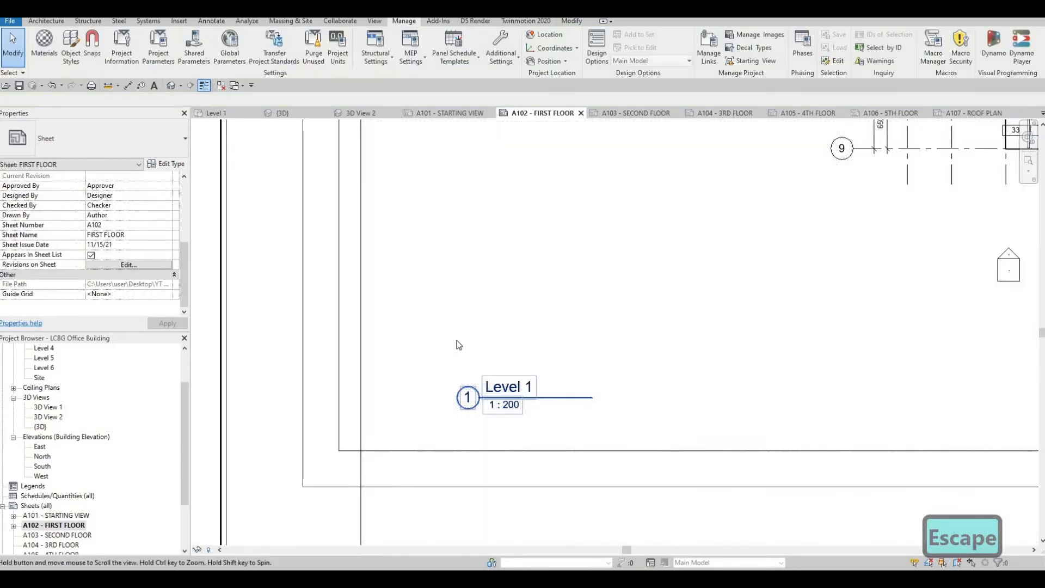
{"action": "scroll", "coordinate": [553, 338], "scroll_direction": "down", "scroll_amount": 2}
{"action": "scroll", "coordinate": [581, 353], "scroll_direction": "down", "scroll_amount": 4}
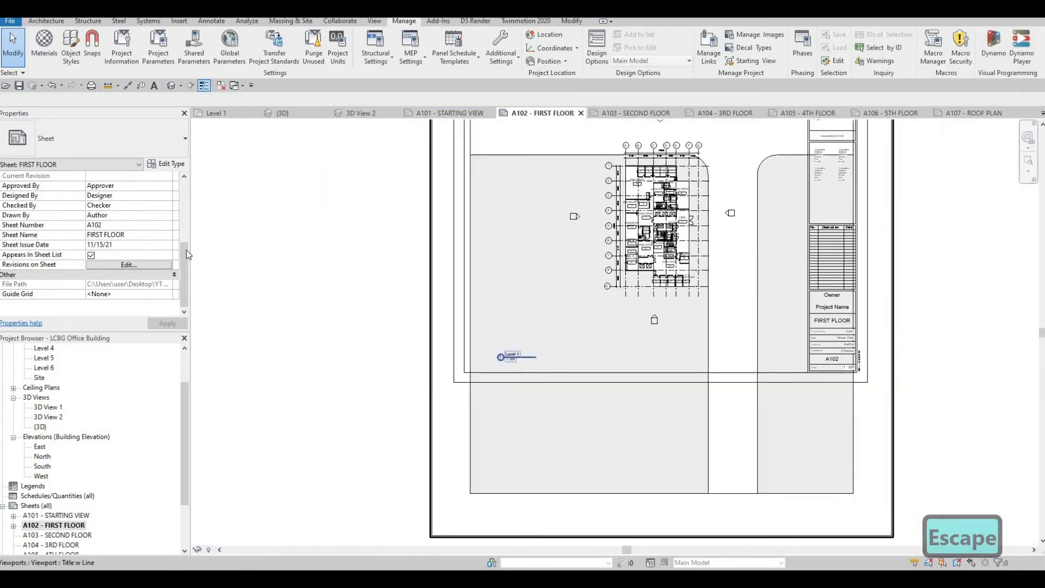
{"action": "scroll", "coordinate": [220, 264], "scroll_direction": "up", "scroll_amount": 1}
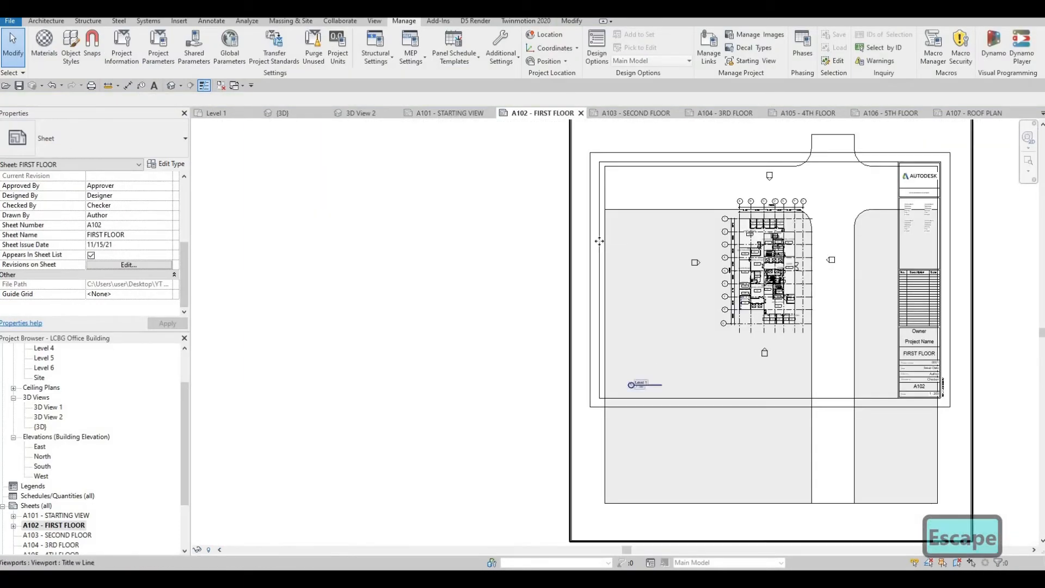
{"action": "key", "text": "Escape"}
{"action": "left_click", "coordinate": [599, 241]}
{"action": "key", "text": "Escape"}
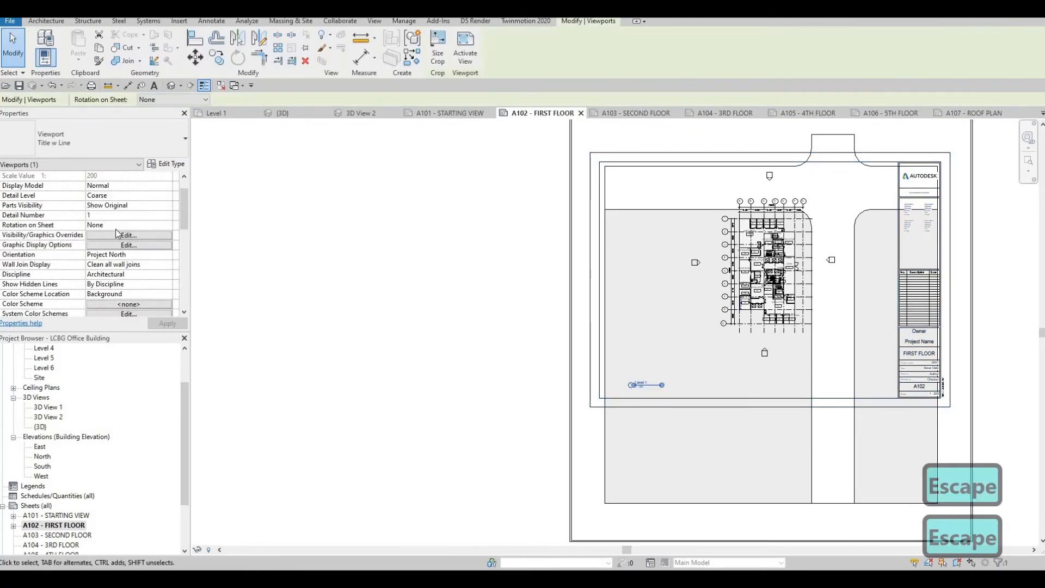
{"action": "scroll", "coordinate": [115, 237], "scroll_direction": "up", "scroll_amount": 1}
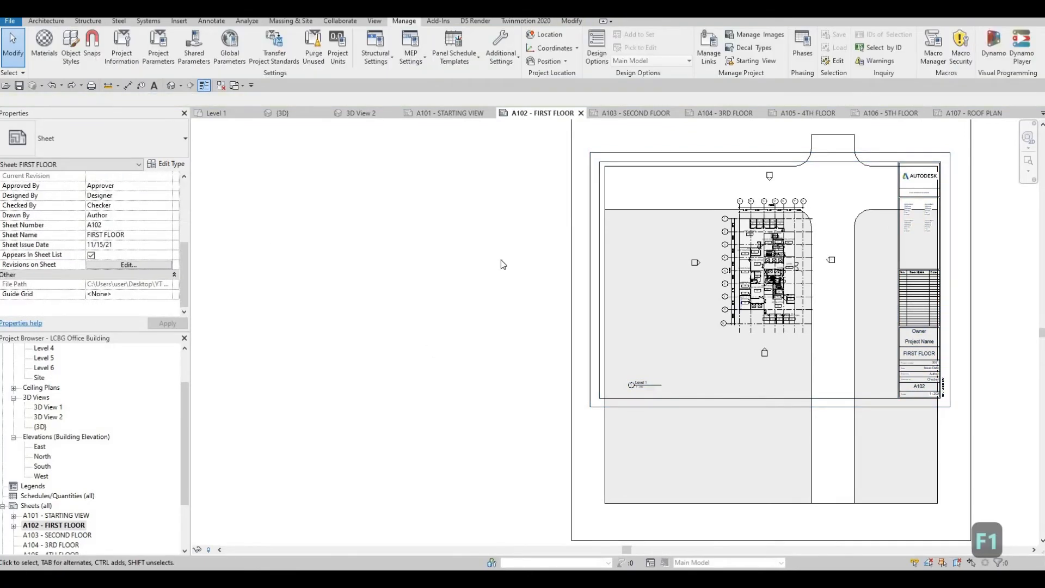
{"action": "scroll", "coordinate": [439, 322], "scroll_direction": "down", "scroll_amount": 3}
In the Level 1 floor plan, pull all four crop region edges in close around the building, its grid bubbles and dimensions.
{"action": "left_click", "coordinate": [221, 115]}
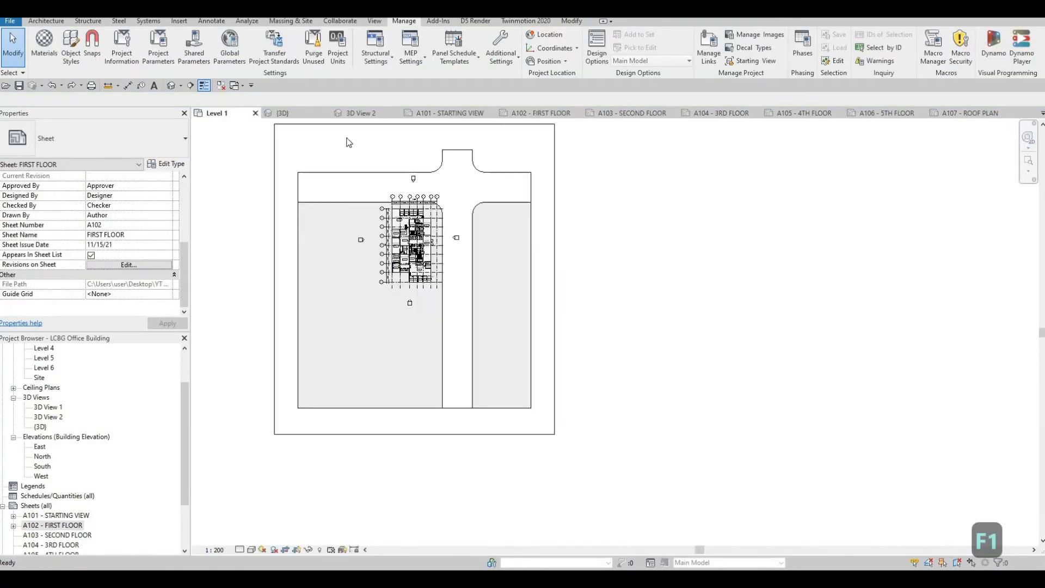
{"action": "left_click", "coordinate": [363, 125]}
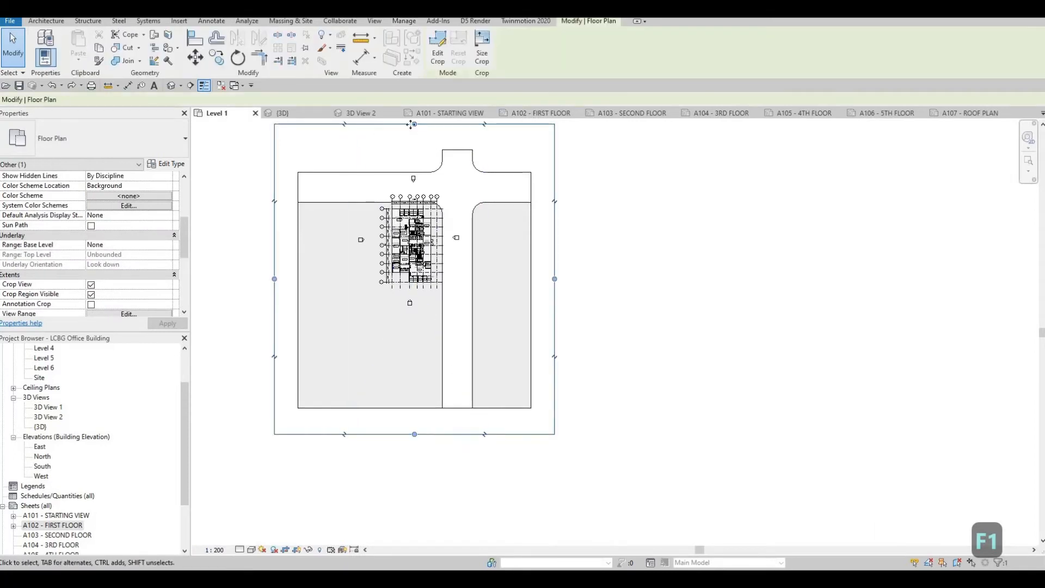
{"action": "left_click_drag", "start_coordinate": [411, 187], "coordinate": [413, 180]}
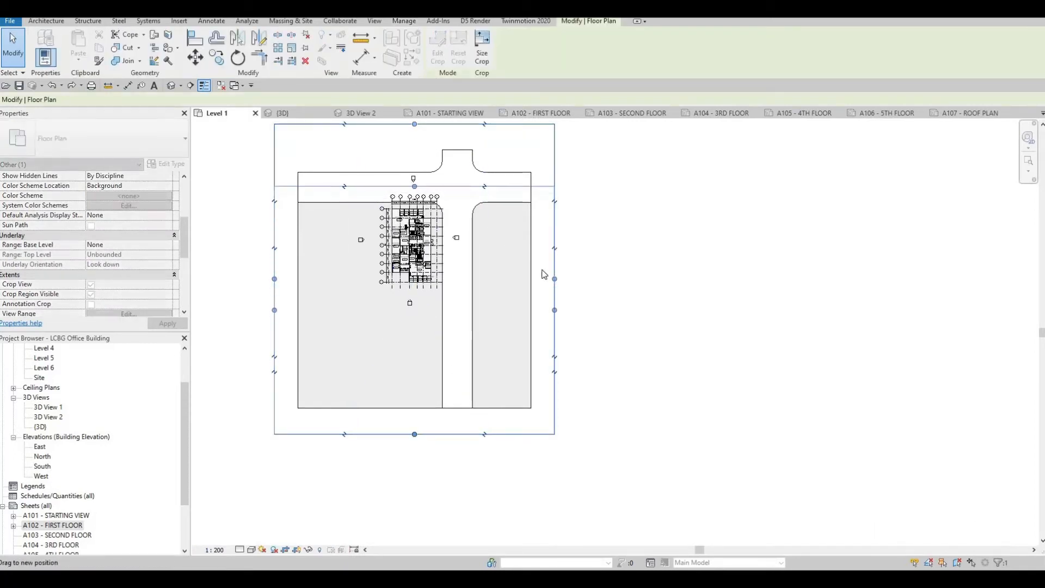
{"action": "left_click_drag", "start_coordinate": [554, 311], "coordinate": [452, 296]}
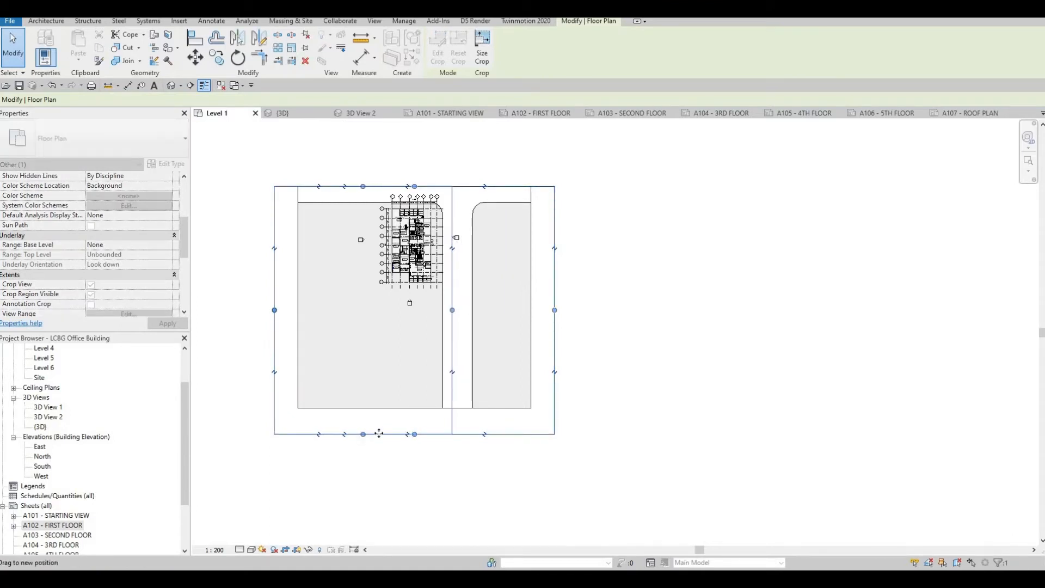
{"action": "left_click_drag", "start_coordinate": [363, 435], "coordinate": [365, 249]}
{"action": "left_click_drag", "start_coordinate": [48, 479], "coordinate": [48, 482]}
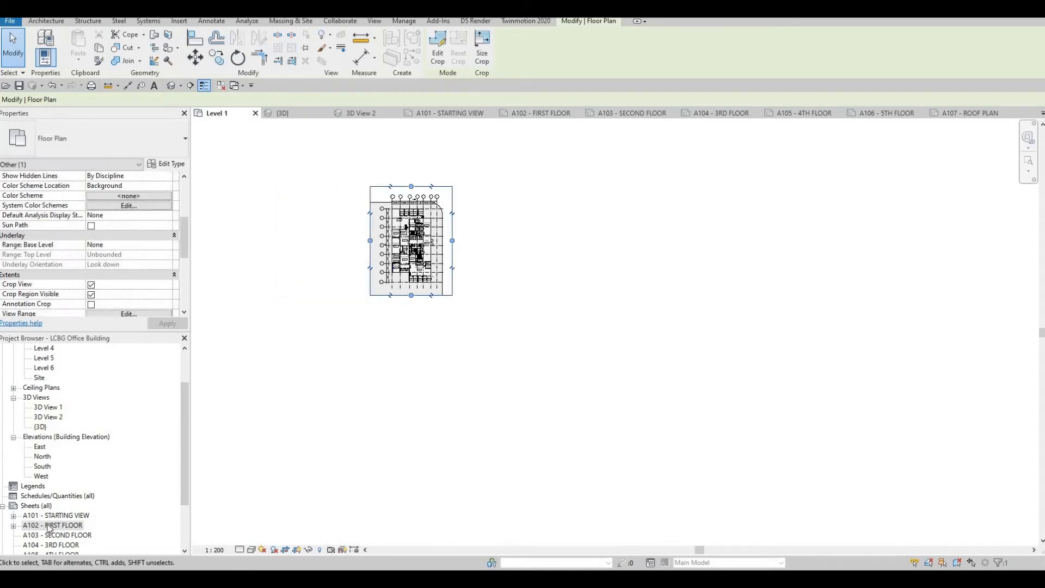
On sheet A102 - FIRST FLOOR, turn off Crop View and Crop Region Visible for the Level 1 viewport, and re-enable only Crop View.
{"action": "double_click", "coordinate": [49, 525]}
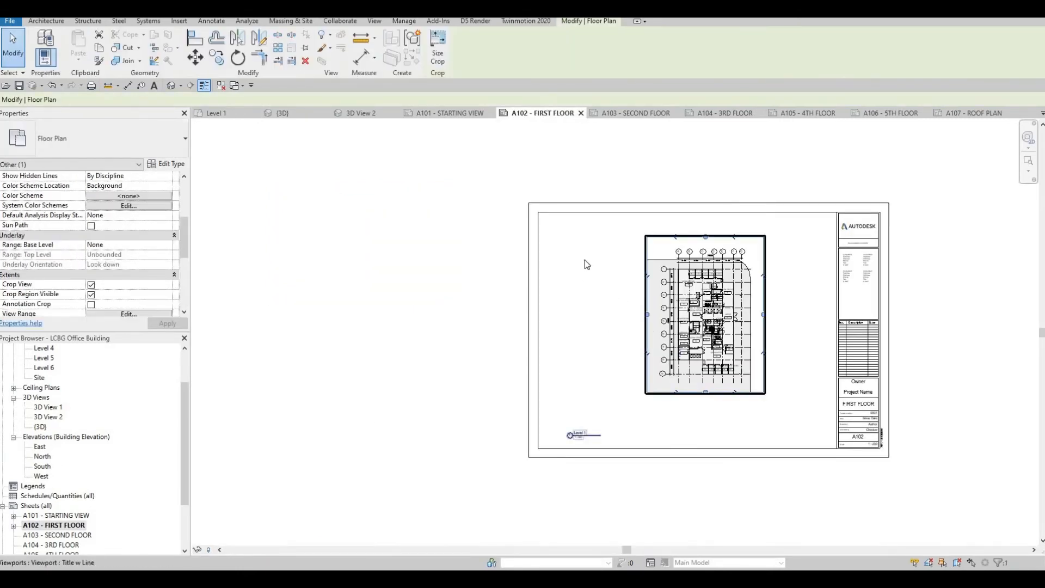
{"action": "middle_click_drag", "start_coordinate": [644, 196], "coordinate": [590, 159]}
{"action": "left_click", "coordinate": [645, 210]}
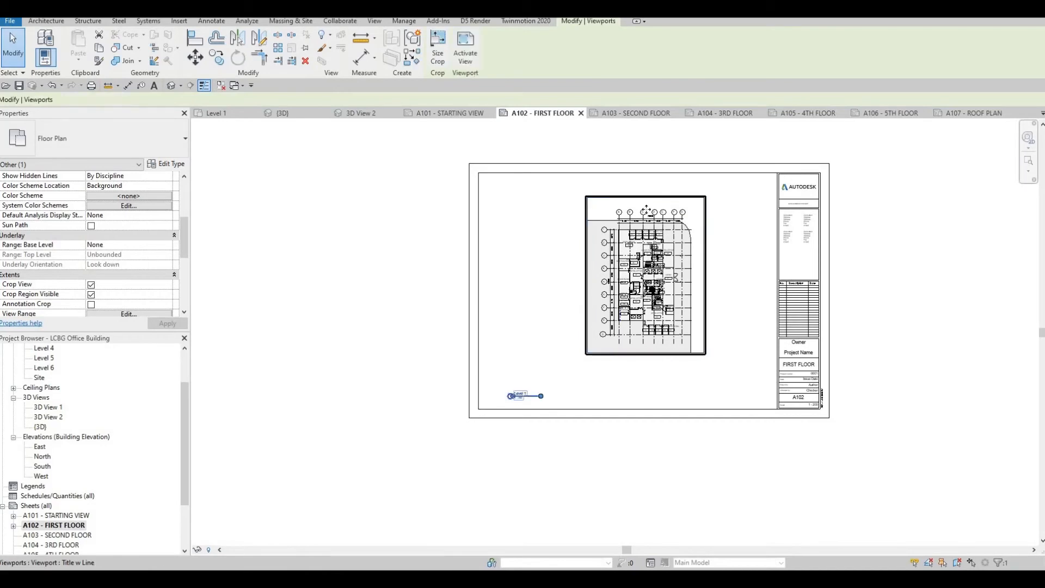
{"action": "scroll", "coordinate": [643, 210], "scroll_direction": "up", "scroll_amount": 1}
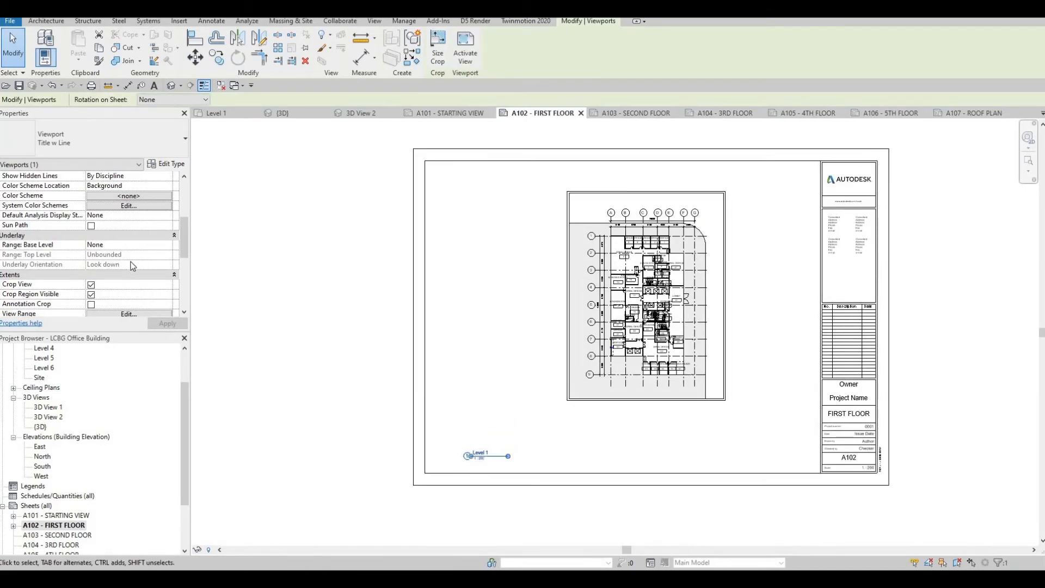
{"action": "scroll", "coordinate": [131, 265], "scroll_direction": "down", "scroll_amount": 3}
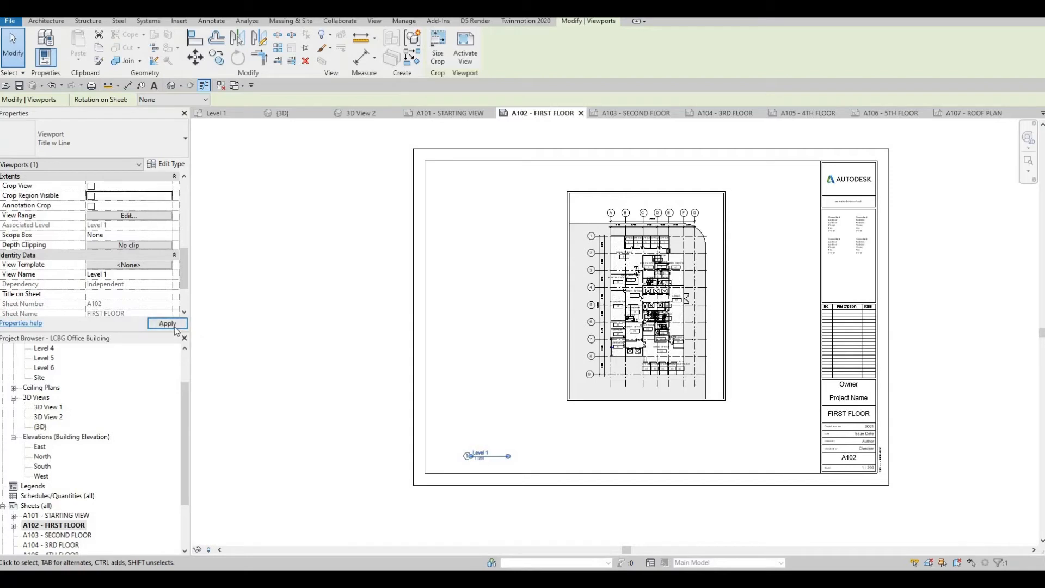
{"action": "left_click", "coordinate": [173, 325]}
{"action": "scroll", "coordinate": [341, 310], "scroll_direction": "down", "scroll_amount": 2}
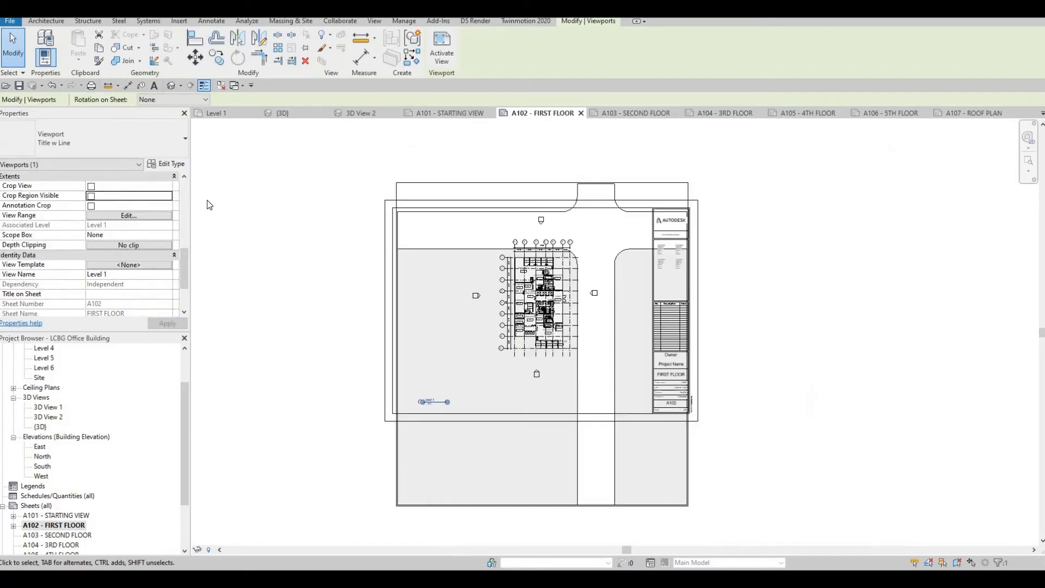
{"action": "left_click", "coordinate": [91, 186]}
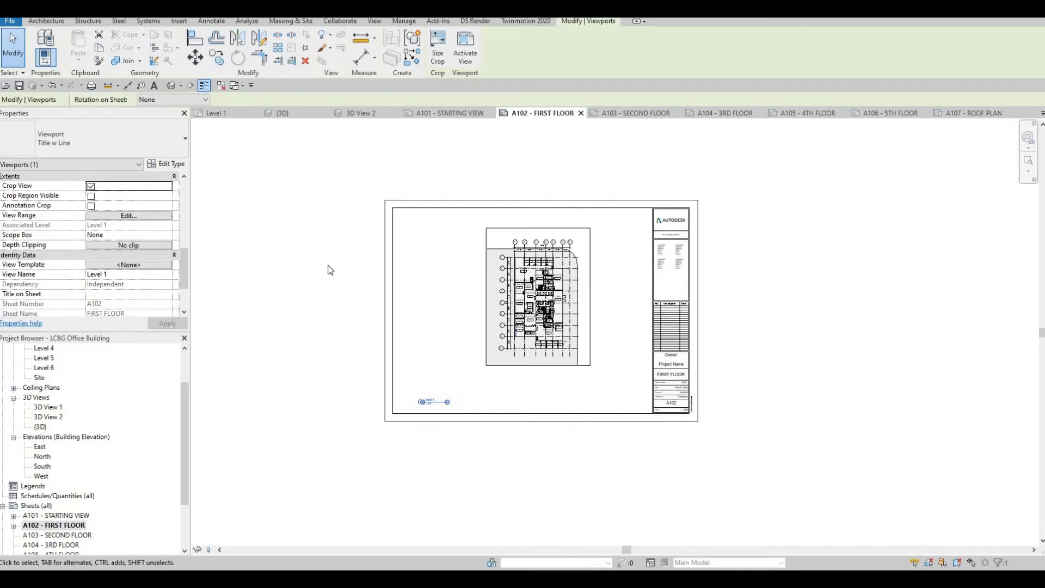
{"action": "key", "text": "Escape"}
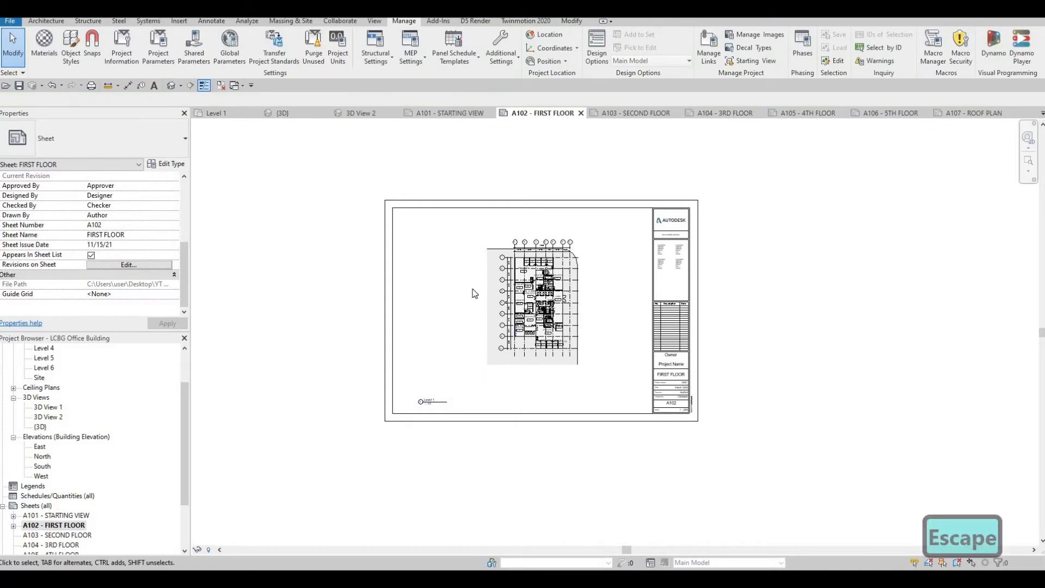
{"action": "scroll", "coordinate": [485, 261], "scroll_direction": "up", "scroll_amount": 1}
{"action": "middle_click_drag", "start_coordinate": [485, 261], "coordinate": [499, 234]}
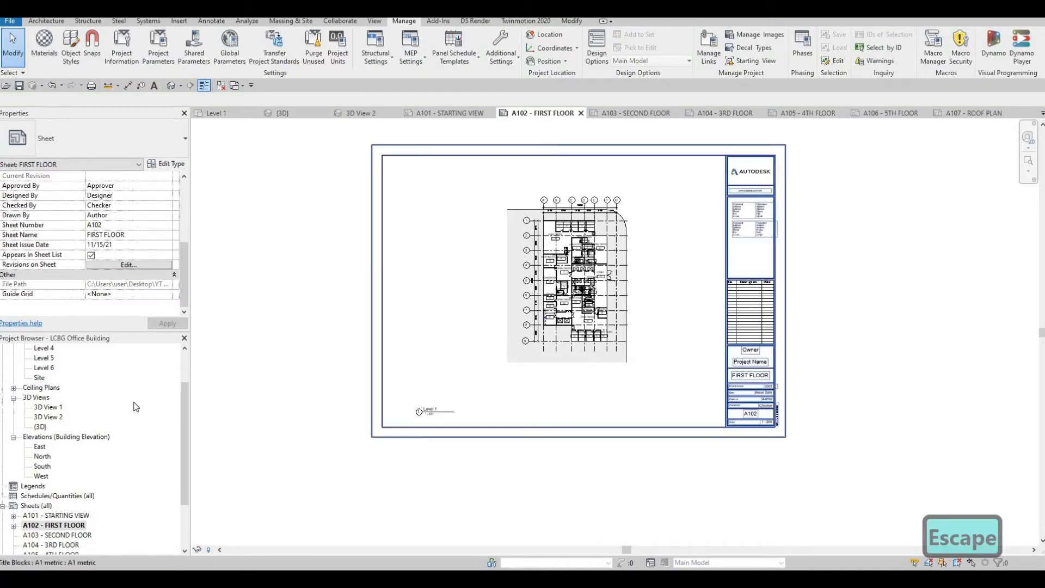
{"action": "scroll", "coordinate": [62, 515], "scroll_direction": "down", "scroll_amount": 1}
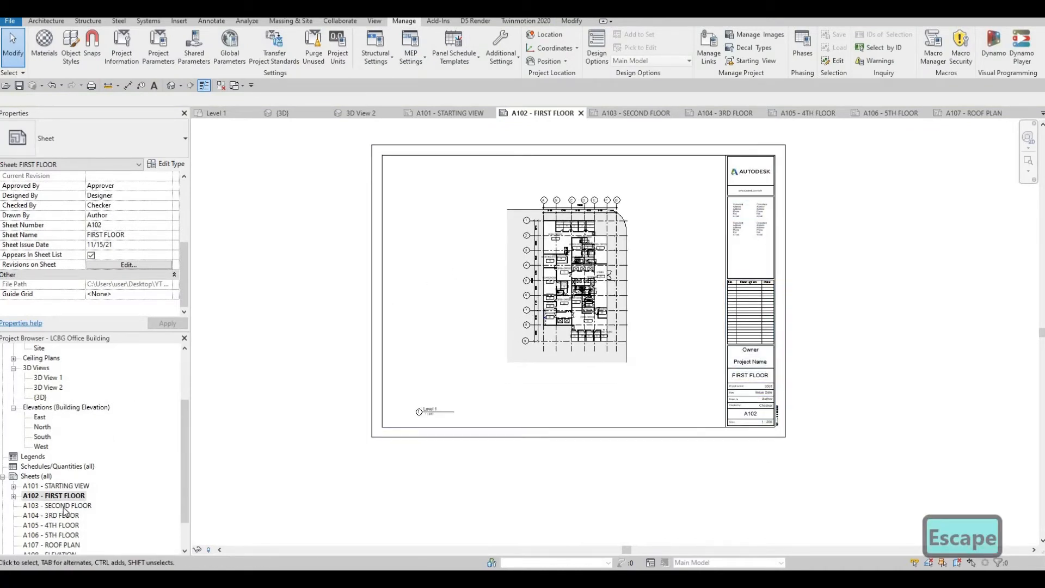
{"action": "double_click", "coordinate": [63, 506]}
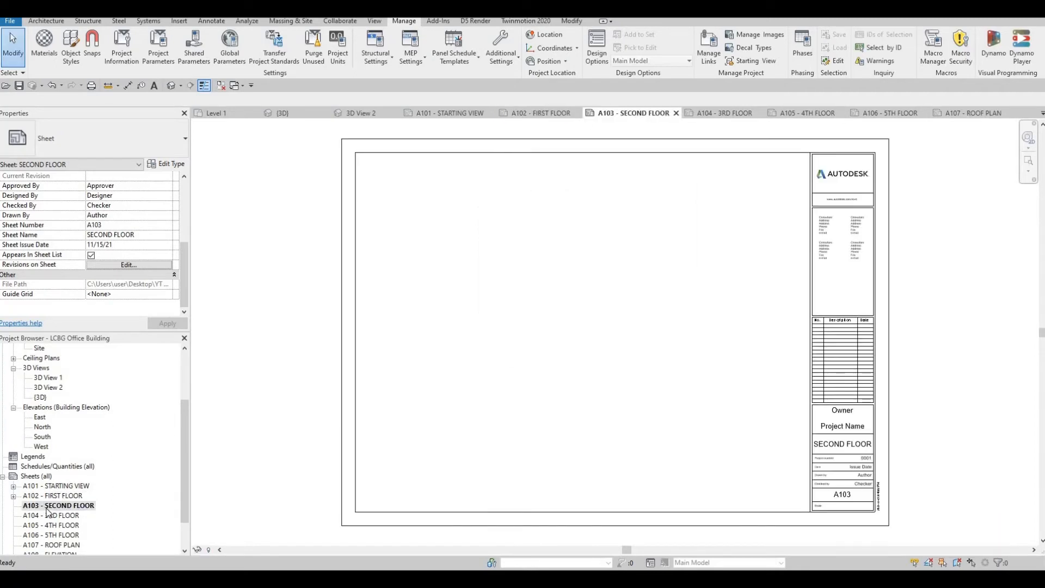
{"action": "scroll", "coordinate": [66, 466], "scroll_direction": "up", "scroll_amount": 3}
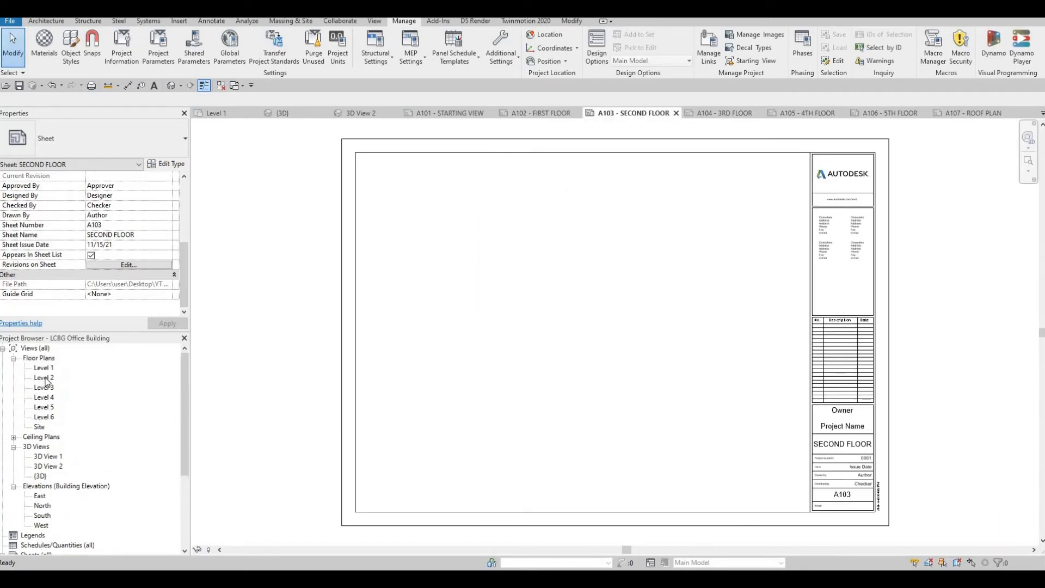
{"action": "left_click_drag", "start_coordinate": [43, 377], "coordinate": [636, 333]}
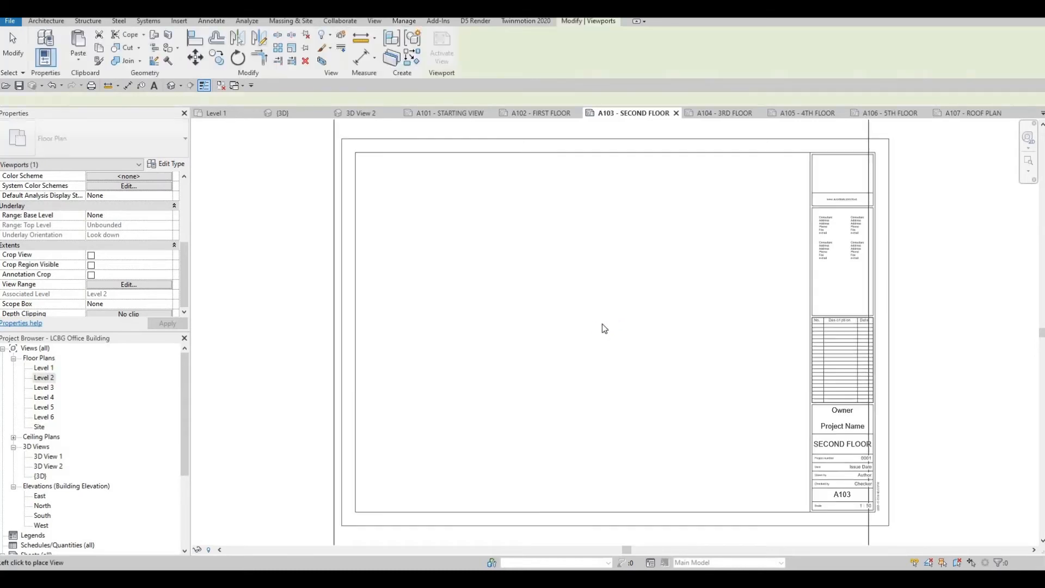
{"action": "scroll", "coordinate": [609, 322], "scroll_direction": "down", "scroll_amount": 2}
{"action": "key", "text": "Escape"}
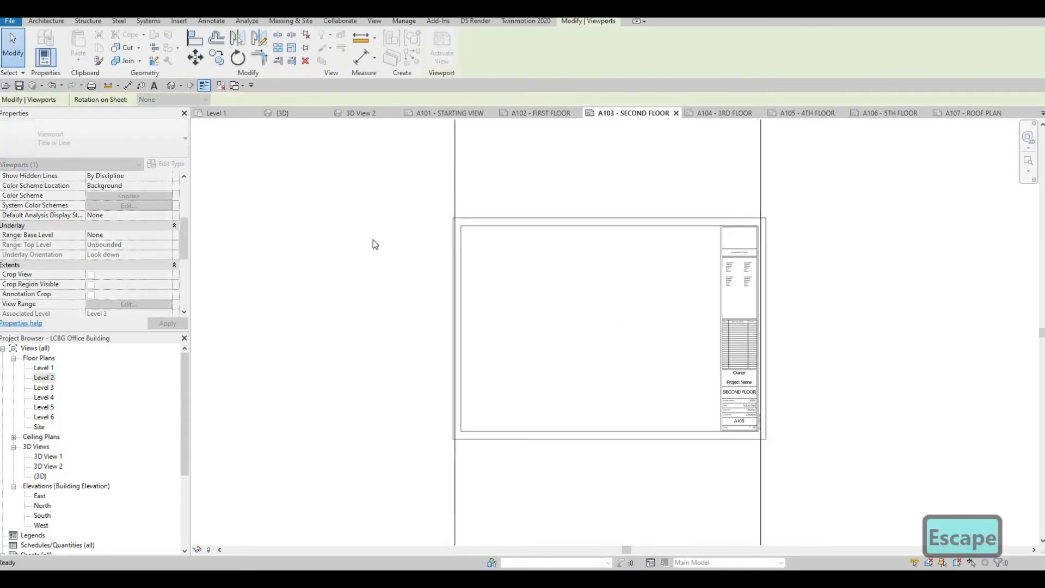
Open the Level 2 floor plan and set its view scale to 1:200.
{"action": "left_click", "coordinate": [233, 113]}
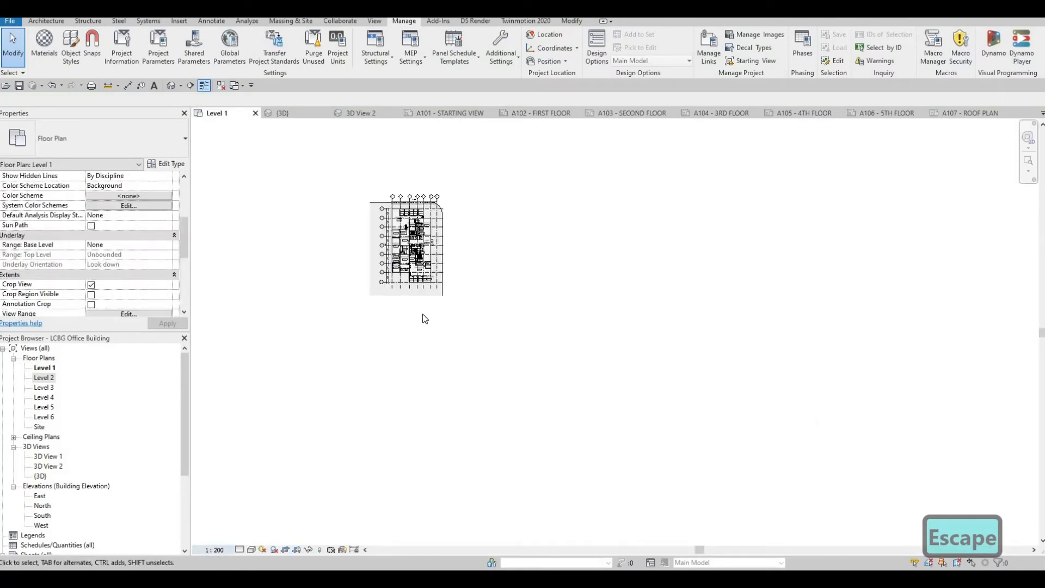
{"action": "double_click", "coordinate": [44, 378]}
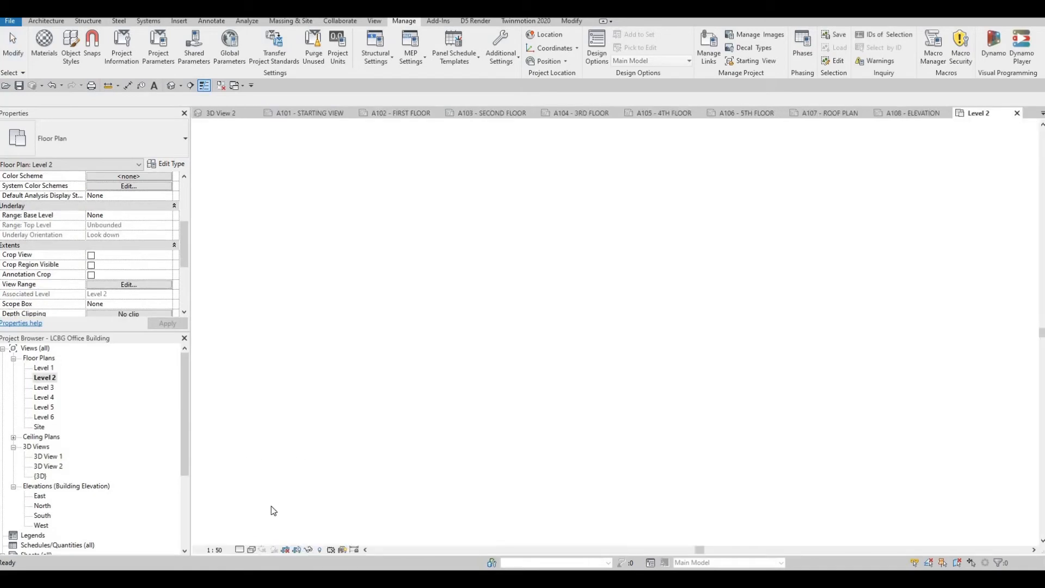
{"action": "left_click", "coordinate": [215, 550]}
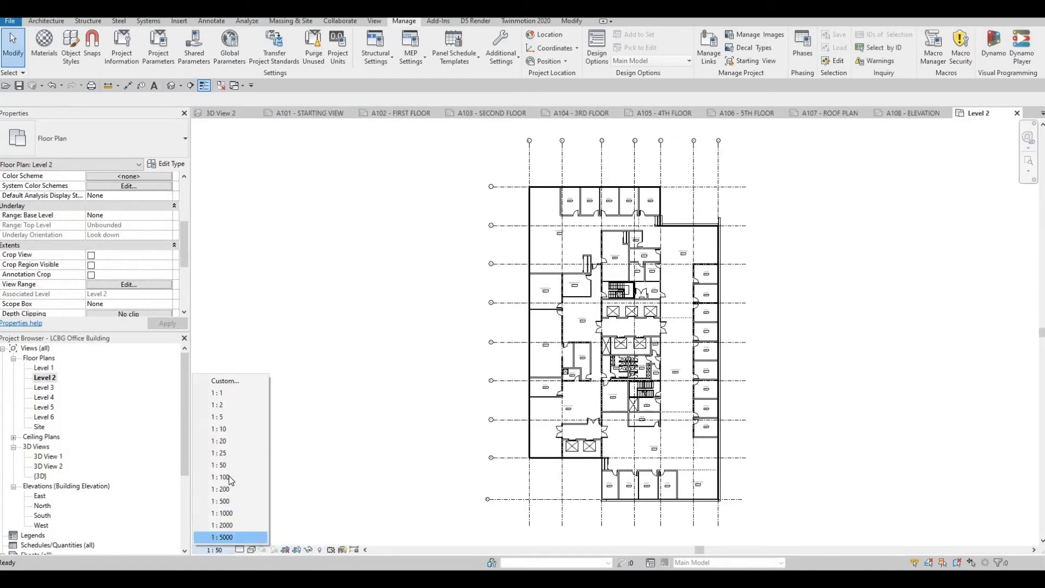
{"action": "left_click", "coordinate": [305, 424]}
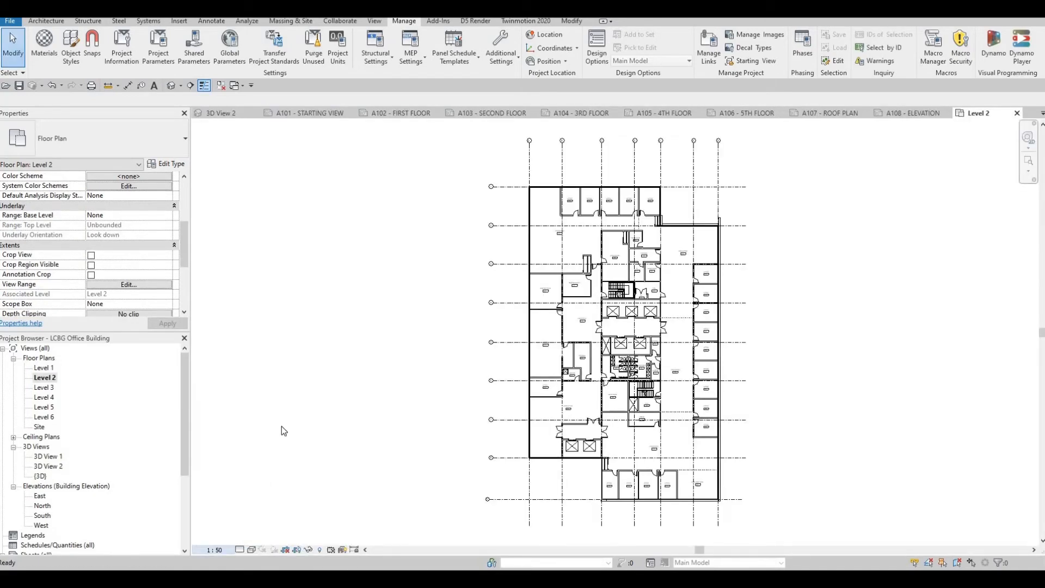
{"action": "key", "text": "Escape"}
Set the view scale of the Level 3 and Level 4 floor plans to 1:200.
{"action": "scroll", "coordinate": [49, 398], "scroll_direction": "down", "scroll_amount": 1}
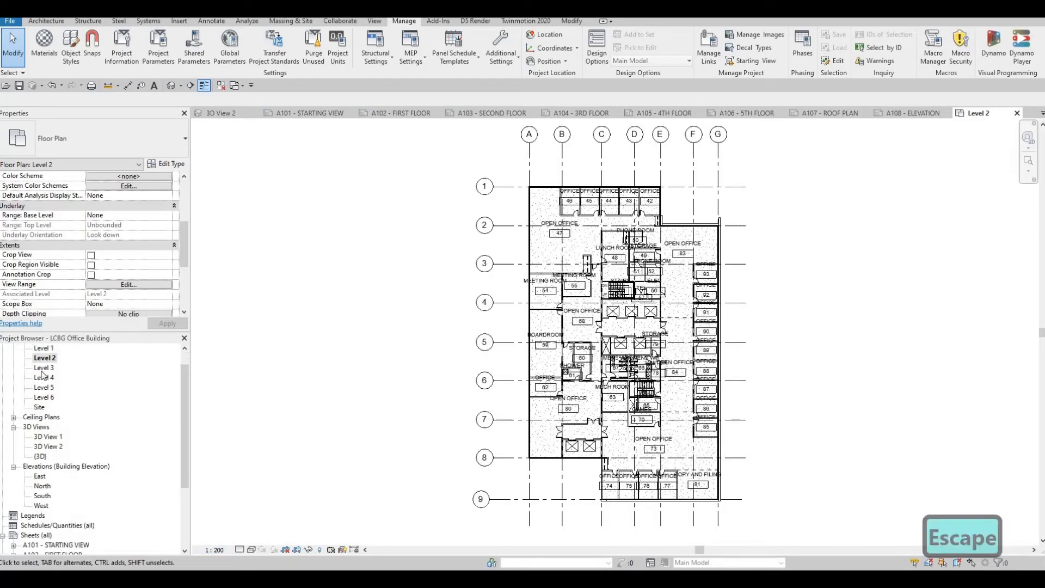
{"action": "double_click", "coordinate": [42, 369]}
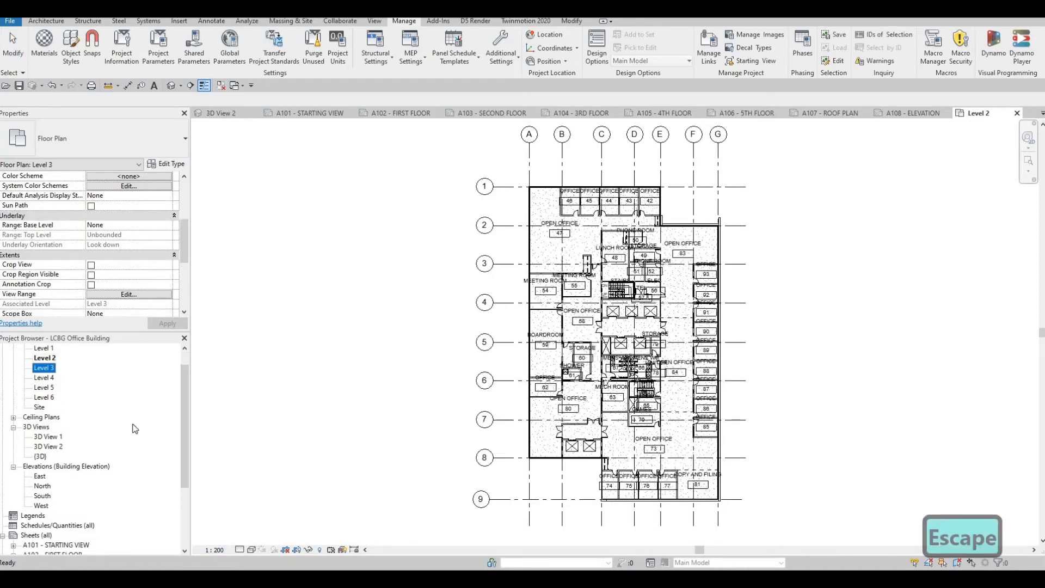
{"action": "left_click", "coordinate": [214, 550]}
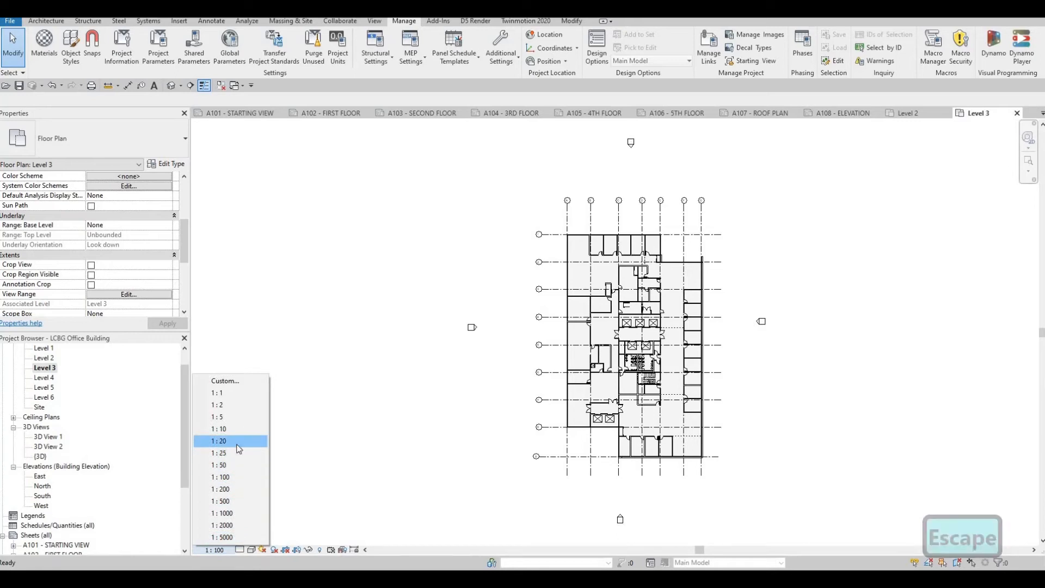
{"action": "left_click", "coordinate": [238, 490]}
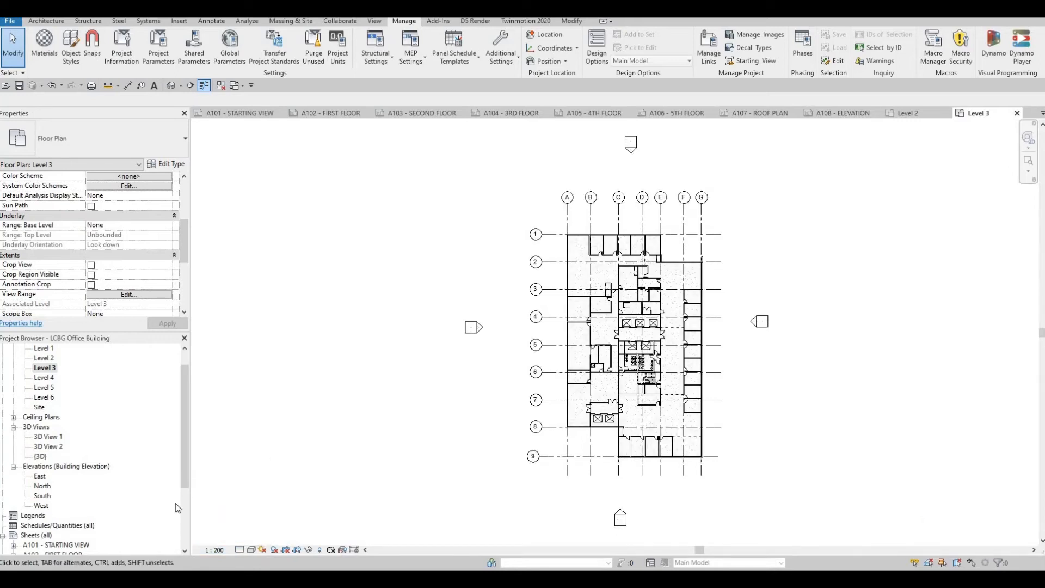
{"action": "key", "text": "Escape"}
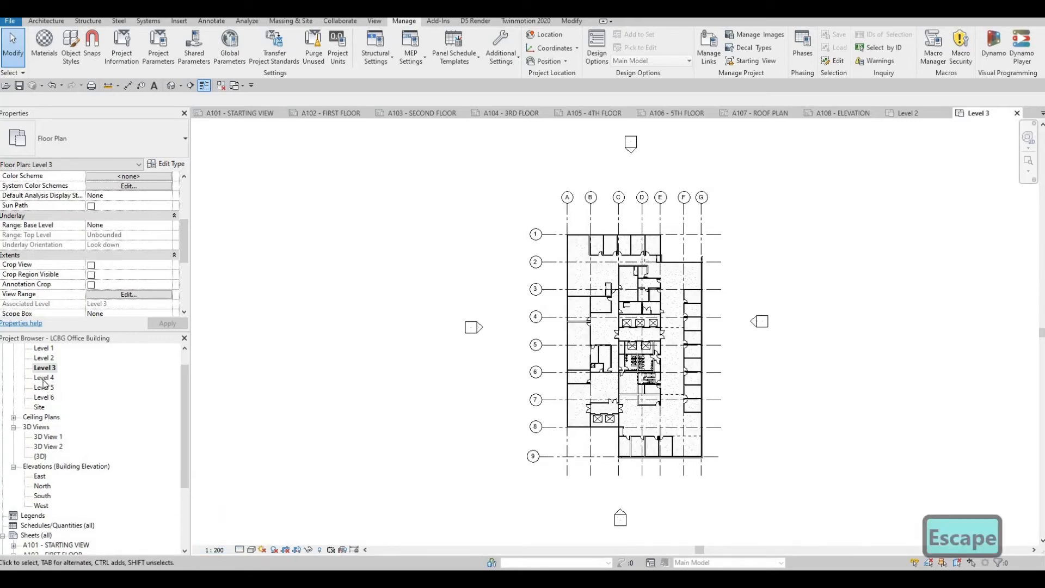
{"action": "double_click", "coordinate": [44, 378]}
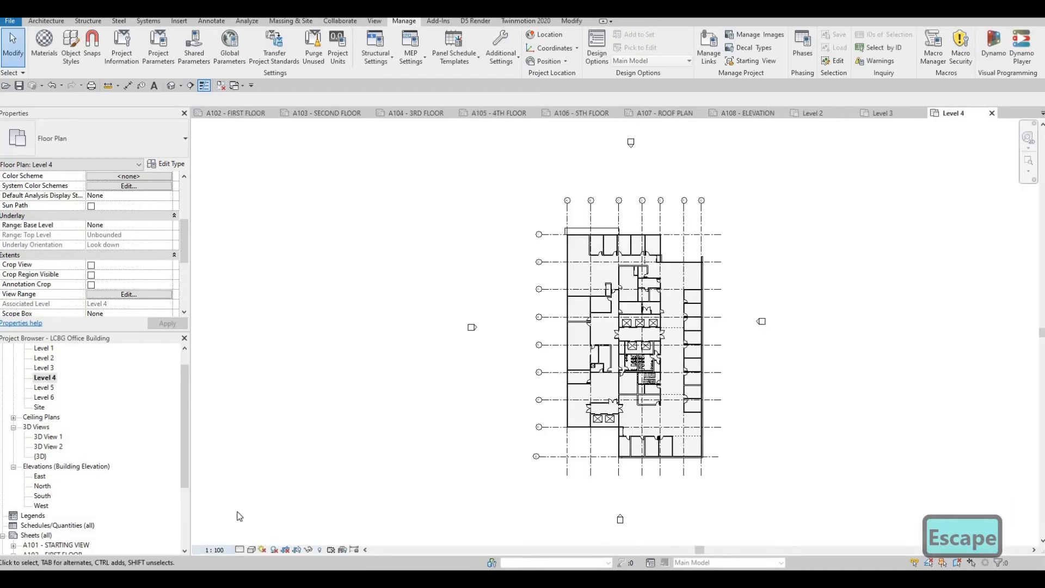
{"action": "left_click", "coordinate": [214, 550]}
{"action": "left_click", "coordinate": [212, 500]}
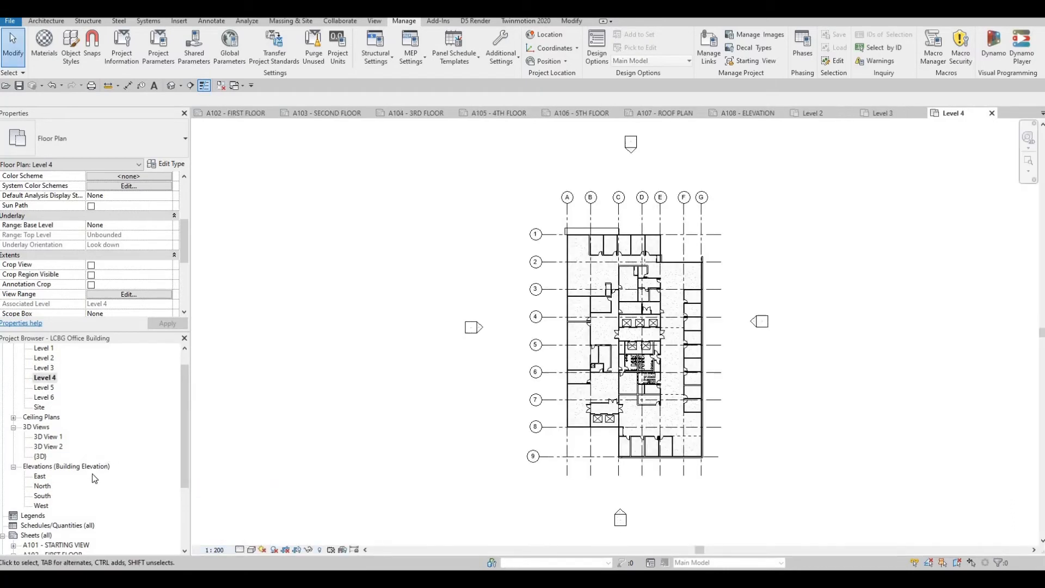
Set the view scale of the Level 5 and Level 6 floor plans to 1:200.
{"action": "scroll", "coordinate": [82, 468], "scroll_direction": "down", "scroll_amount": 5}
{"action": "scroll", "coordinate": [65, 397], "scroll_direction": "up", "scroll_amount": 4}
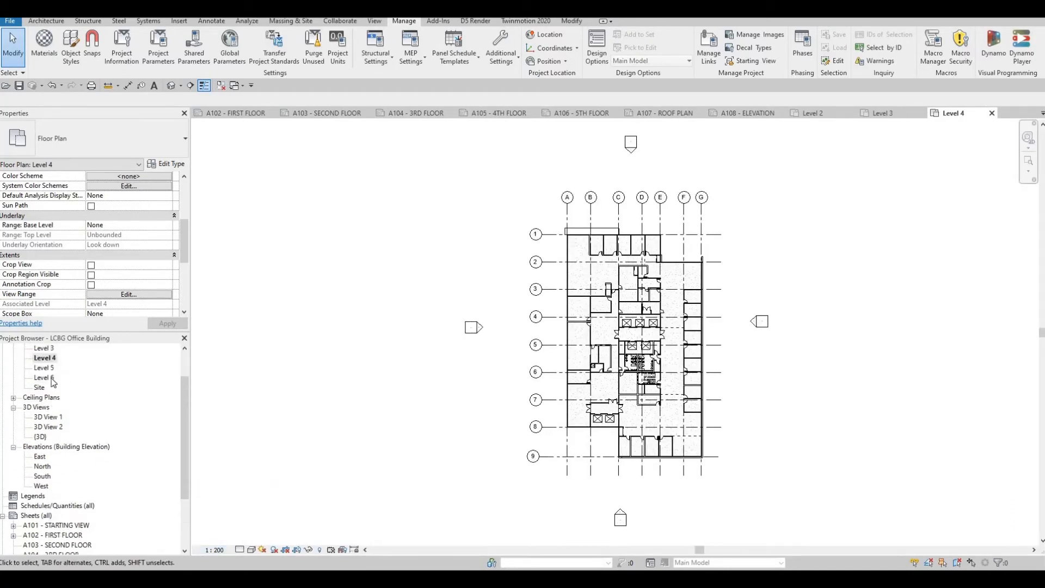
{"action": "scroll", "coordinate": [52, 382], "scroll_direction": "up", "scroll_amount": 1}
{"action": "double_click", "coordinate": [47, 378]}
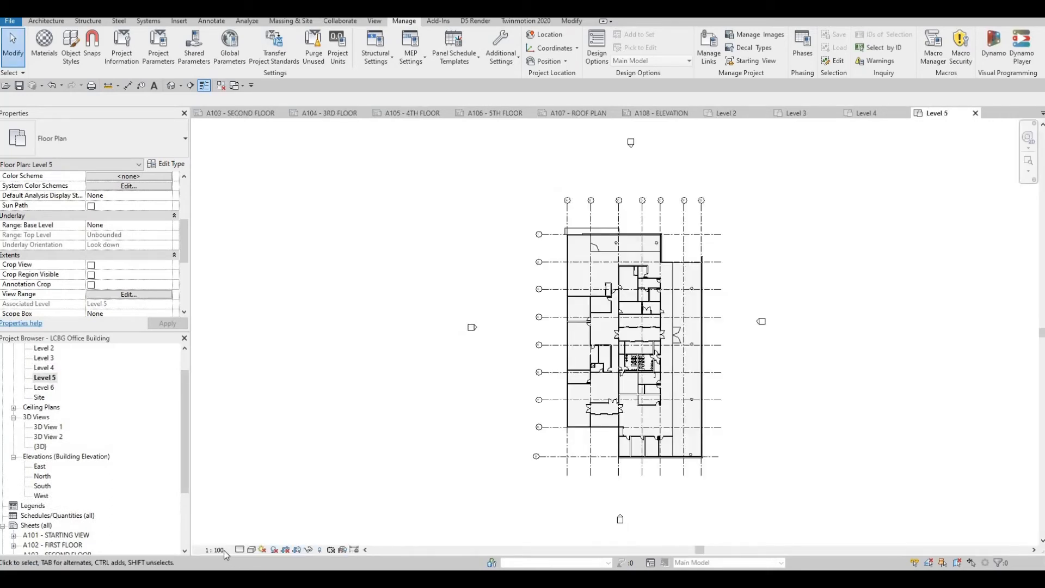
{"action": "left_click", "coordinate": [215, 550]}
{"action": "left_click", "coordinate": [225, 490]}
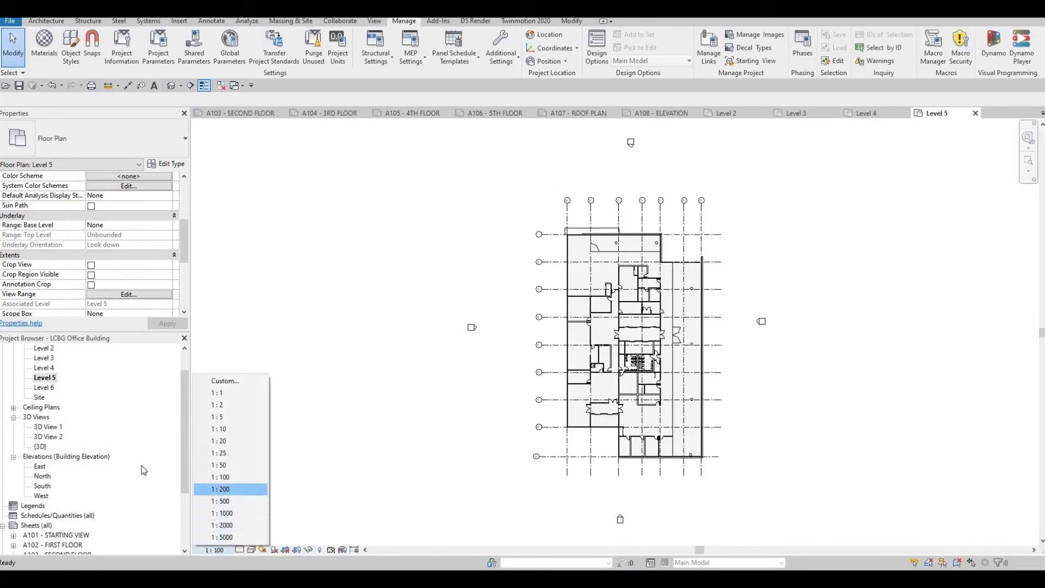
{"action": "double_click", "coordinate": [45, 388]}
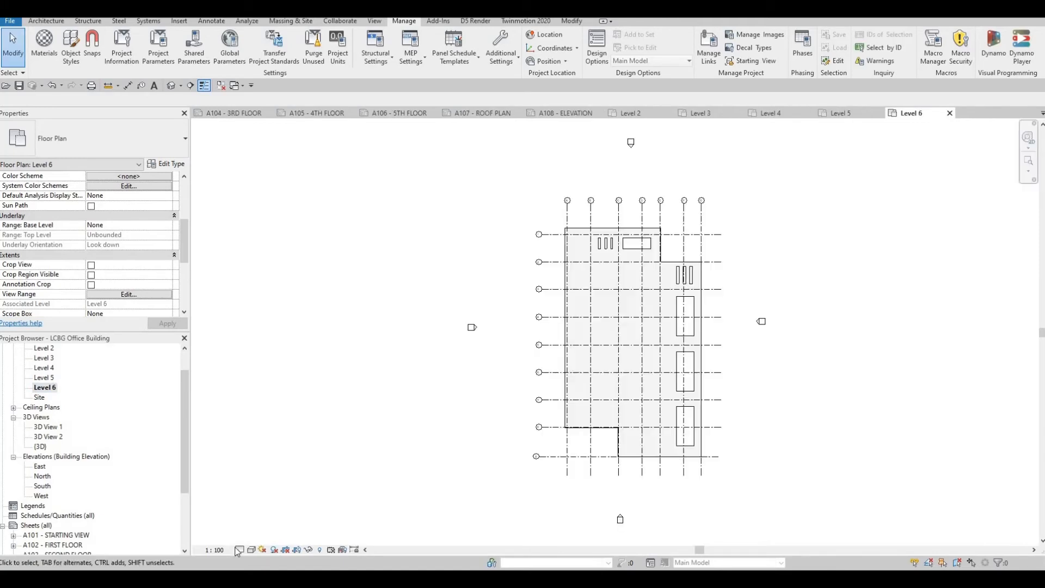
{"action": "left_click", "coordinate": [215, 550]}
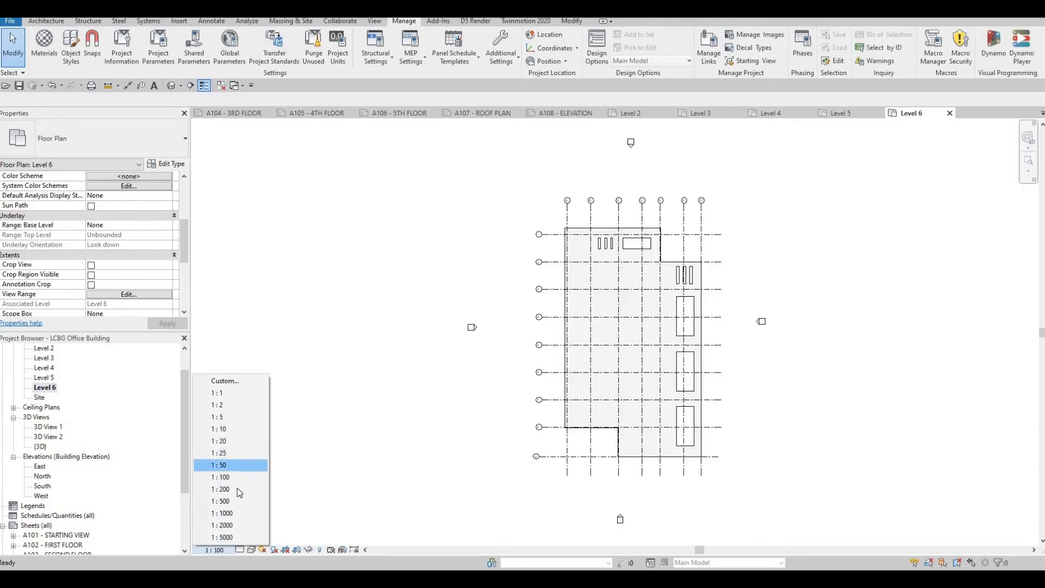
{"action": "left_click", "coordinate": [266, 489]}
{"action": "key", "text": "Escape"}
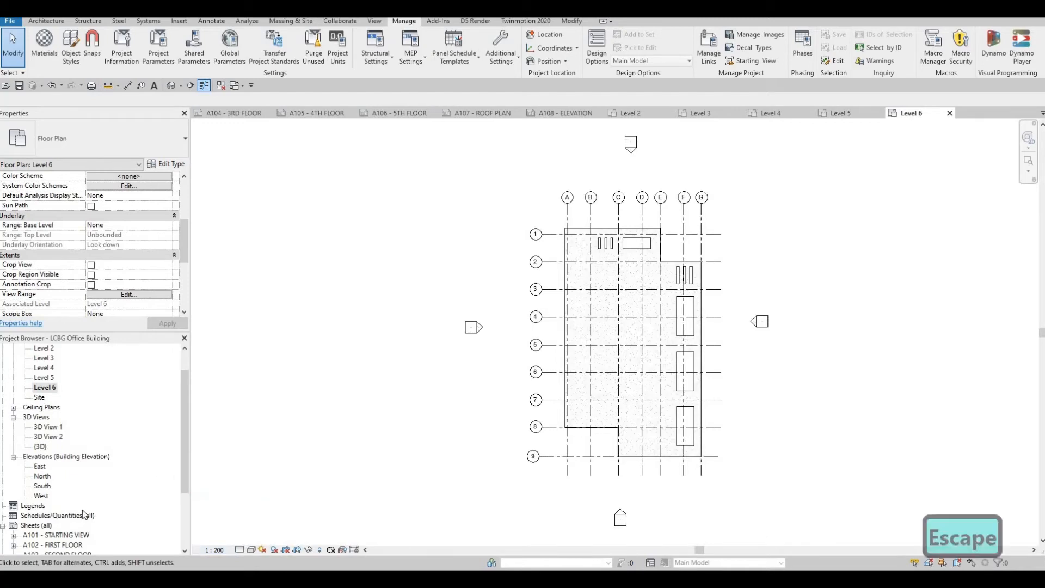
Open sheet A103 - SECOND FLOOR and place the Level 2 floor plan near the middle of its drawing area.
{"action": "scroll", "coordinate": [80, 512], "scroll_direction": "down", "scroll_amount": 3}
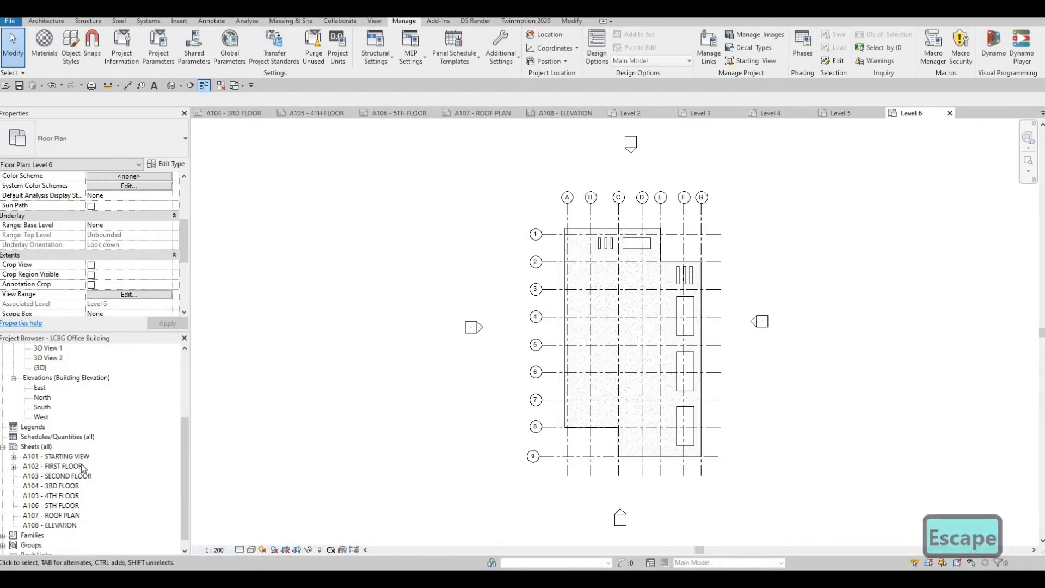
{"action": "double_click", "coordinate": [82, 475]}
{"action": "scroll", "coordinate": [55, 397], "scroll_direction": "up", "scroll_amount": 4}
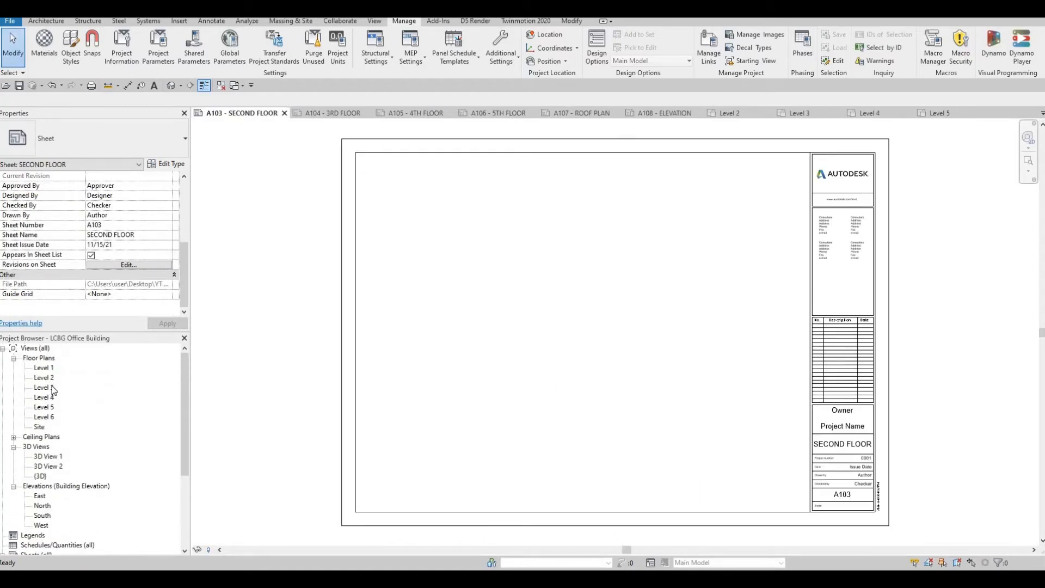
{"action": "left_click", "coordinate": [44, 377]}
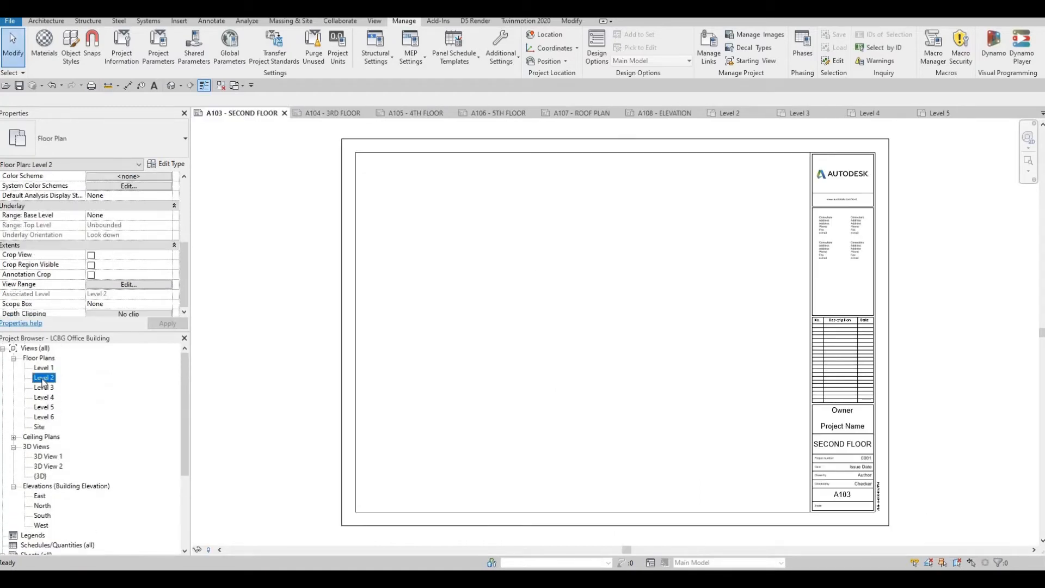
{"action": "left_click", "coordinate": [582, 378]}
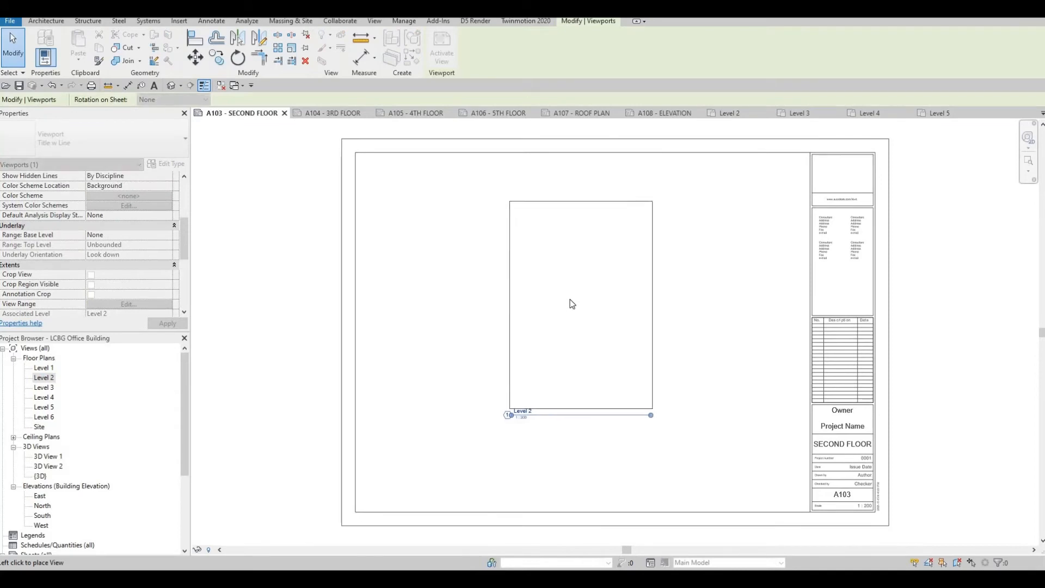
{"action": "left_click", "coordinate": [569, 302]}
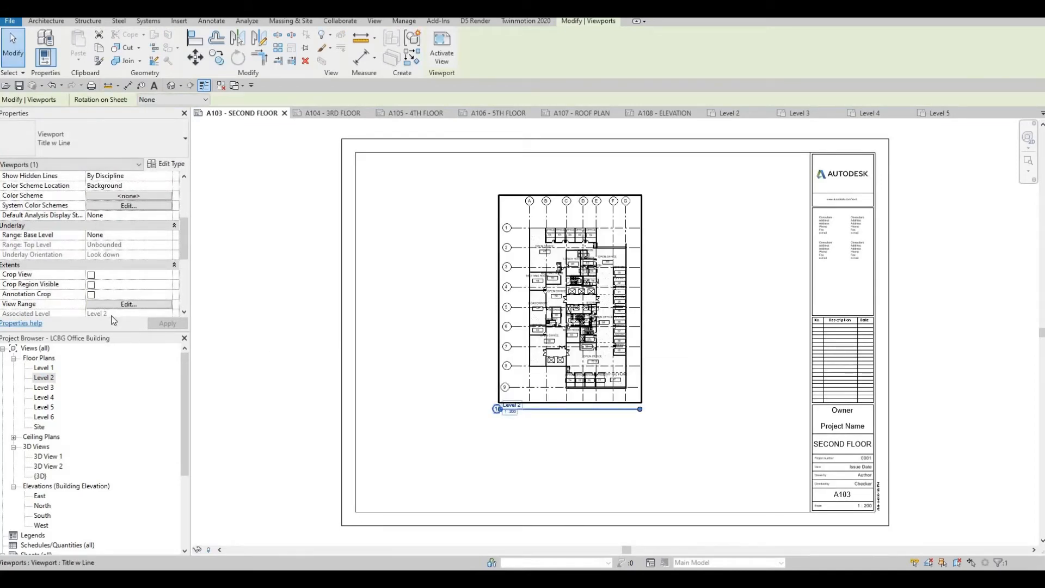
{"action": "scroll", "coordinate": [116, 314], "scroll_direction": "down", "scroll_amount": 1}
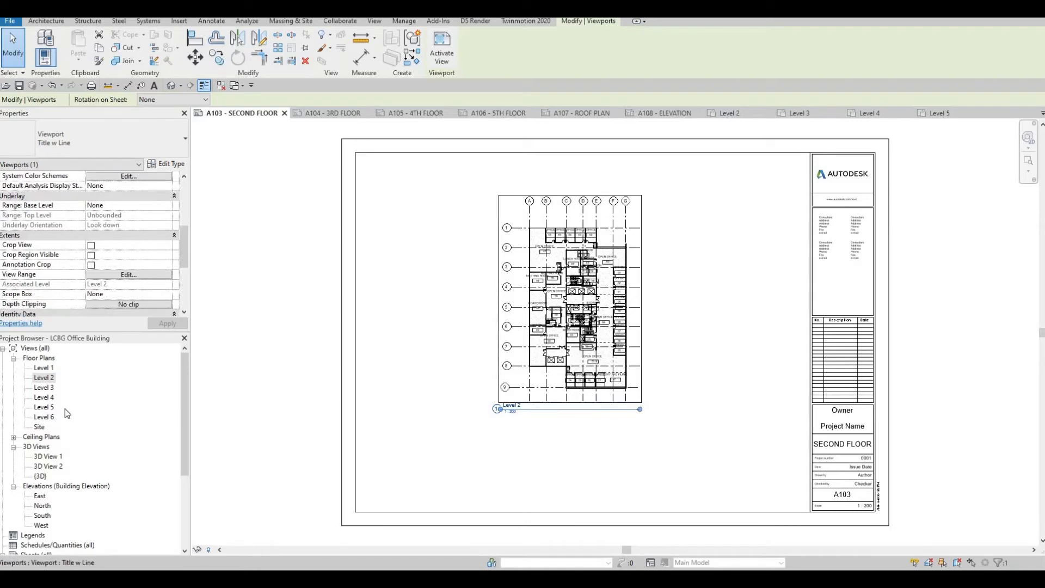
Open sheet A104 - 3RD FLOOR and place the Level 3 floor plan near the middle of its drawing area.
{"action": "double_click", "coordinate": [46, 388]}
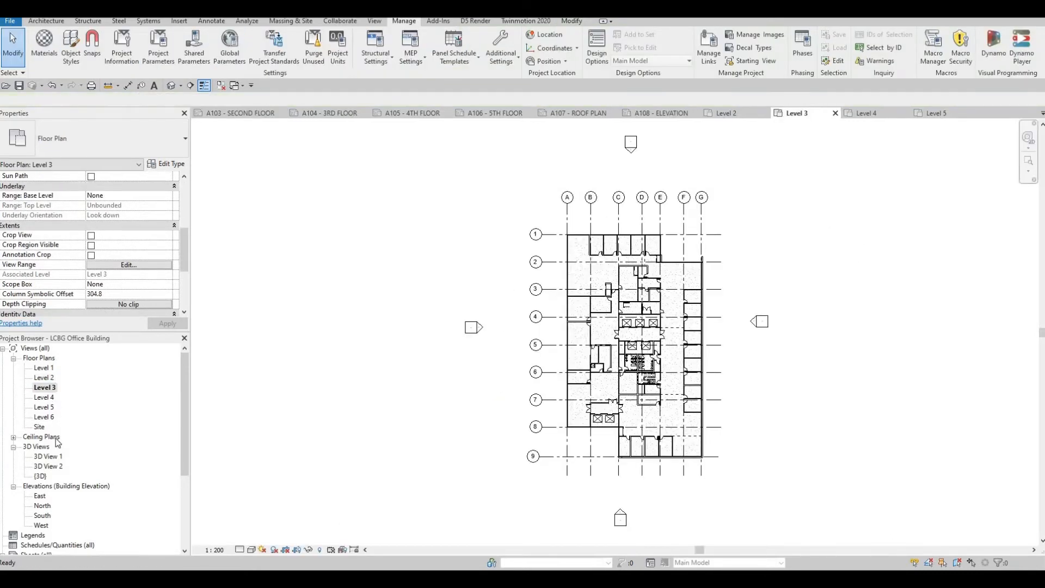
{"action": "scroll", "coordinate": [58, 442], "scroll_direction": "down", "scroll_amount": 1}
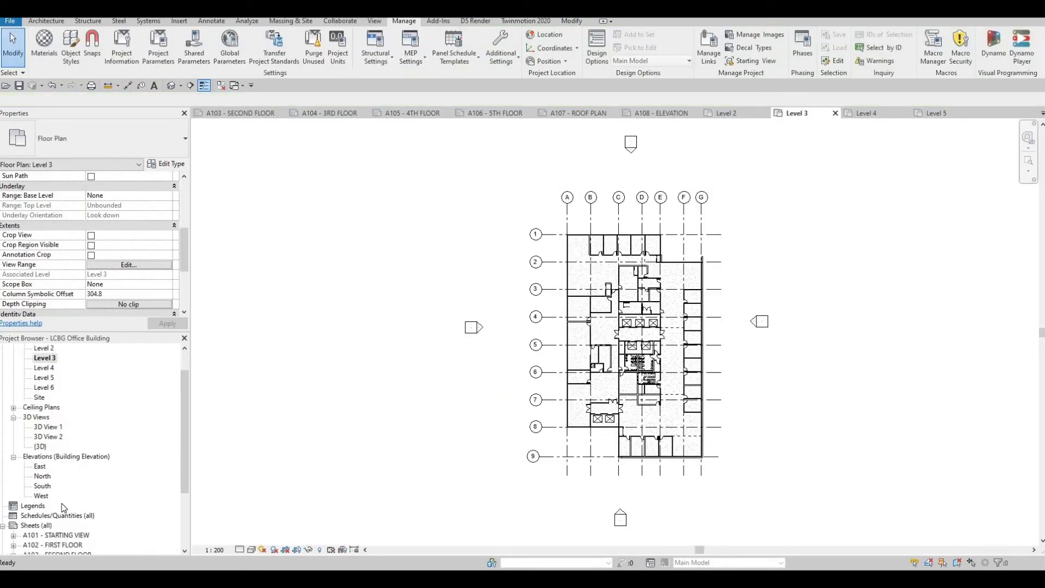
{"action": "scroll", "coordinate": [63, 512], "scroll_direction": "down", "scroll_amount": 1}
{"action": "double_click", "coordinate": [60, 525]}
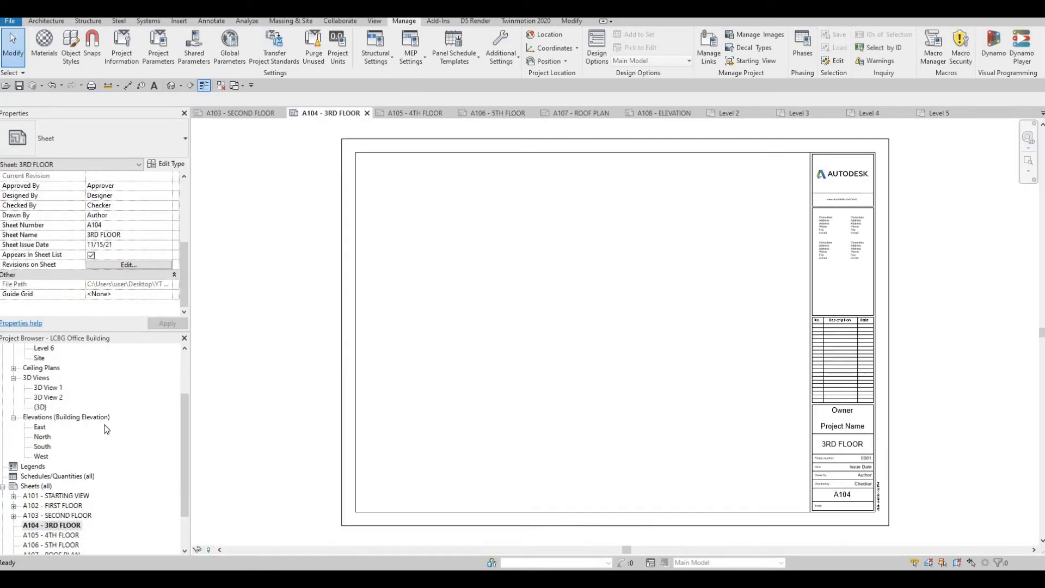
{"action": "scroll", "coordinate": [100, 432], "scroll_direction": "up", "scroll_amount": 3}
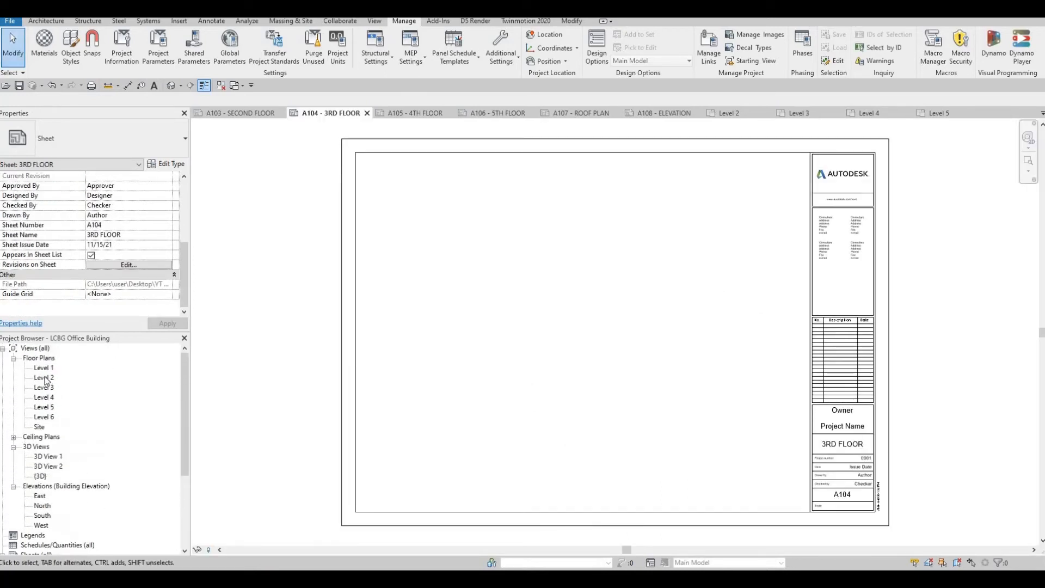
{"action": "left_click", "coordinate": [39, 388]}
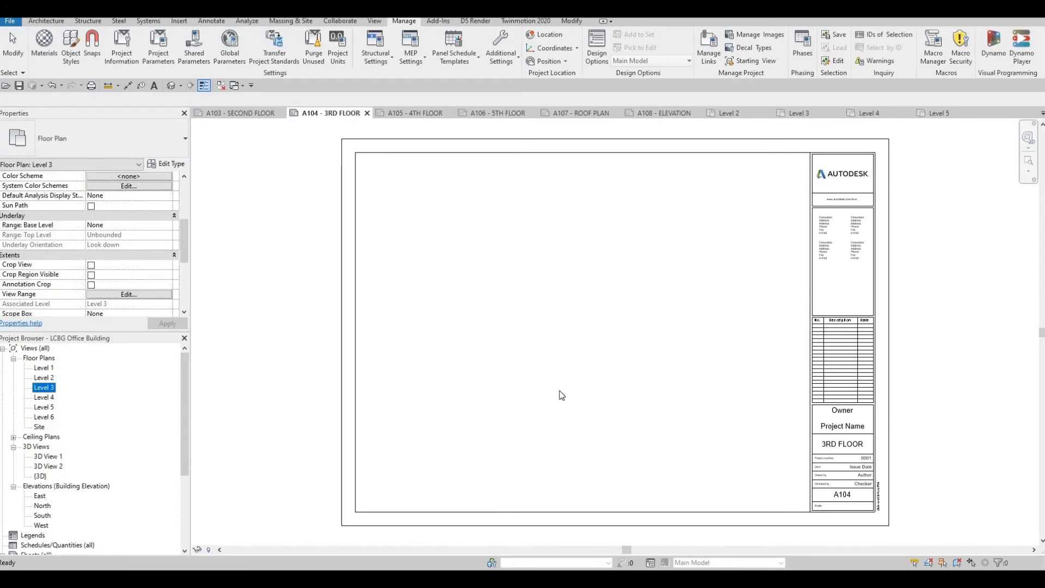
{"action": "left_click_drag", "start_coordinate": [566, 384], "coordinate": [581, 332]}
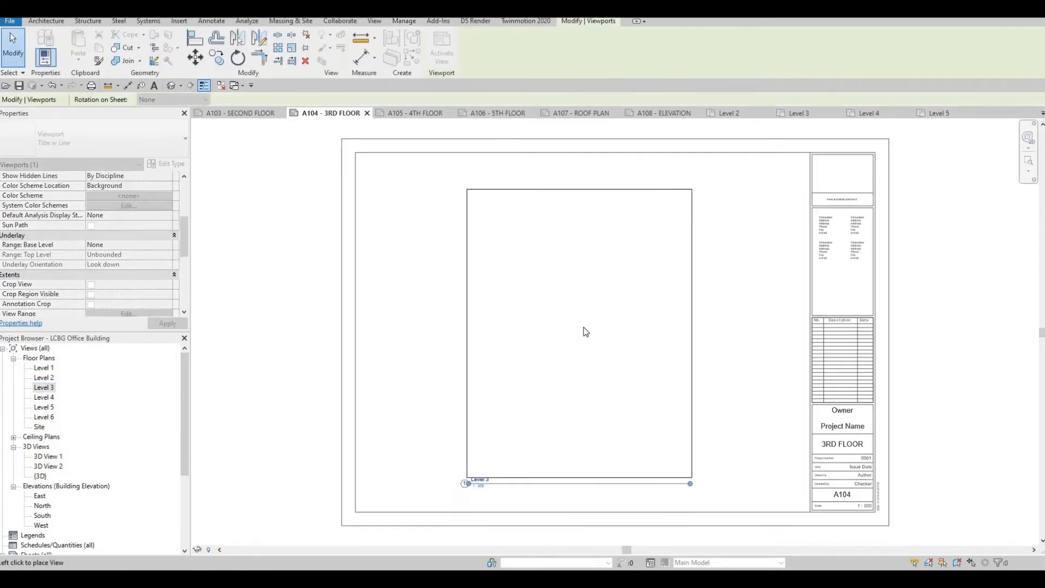
{"action": "left_click", "coordinate": [537, 363]}
{"action": "key", "text": "Escape"}
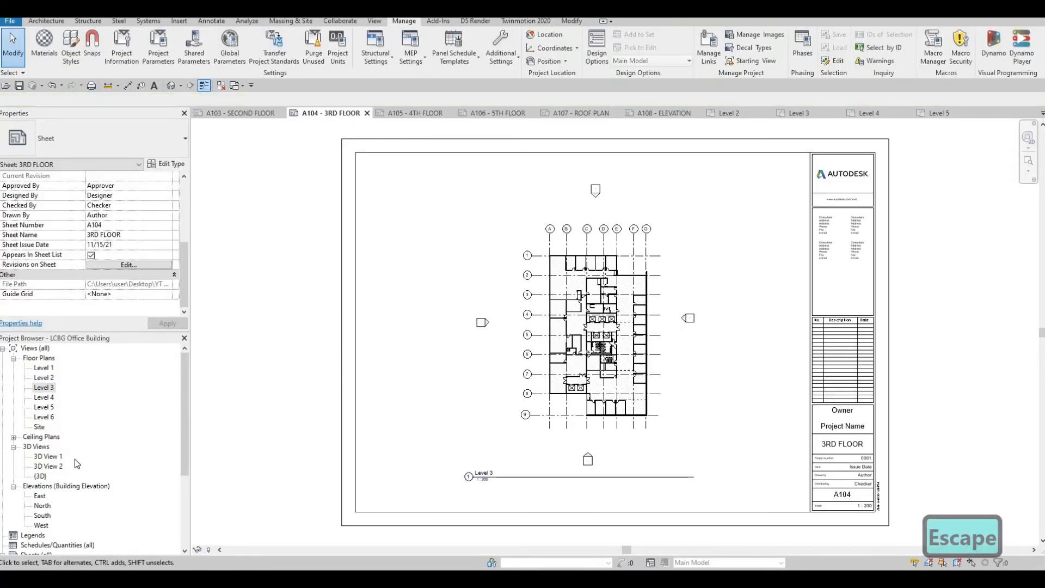
Open sheet A105 - 4TH FLOOR and place the Level 4 floor plan near the middle of its drawing area.
{"action": "scroll", "coordinate": [77, 454], "scroll_direction": "down", "scroll_amount": 1}
{"action": "scroll", "coordinate": [61, 469], "scroll_direction": "down", "scroll_amount": 4}
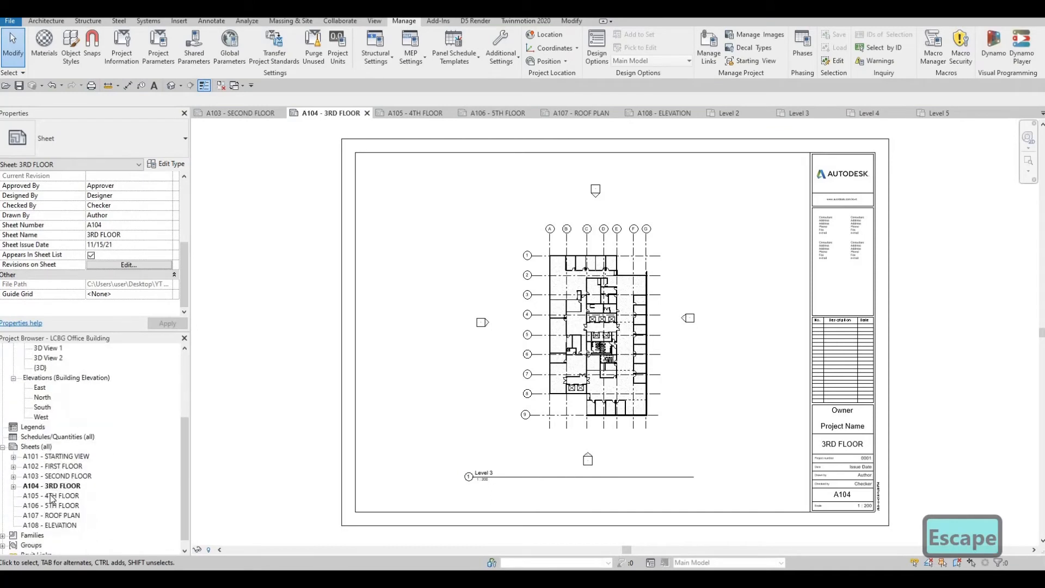
{"action": "double_click", "coordinate": [52, 498]}
{"action": "scroll", "coordinate": [65, 402], "scroll_direction": "up", "scroll_amount": 3}
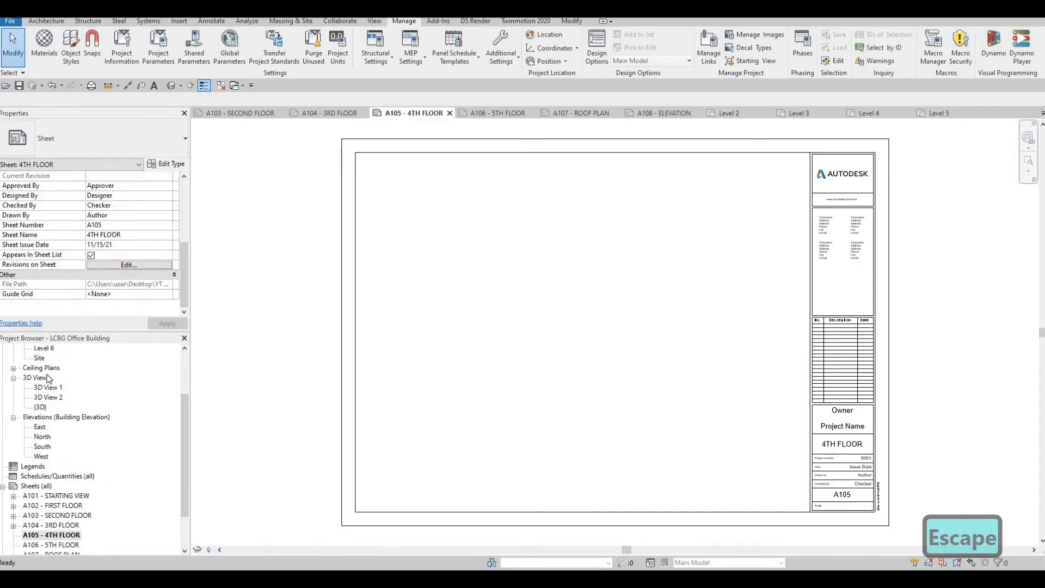
{"action": "left_click", "coordinate": [45, 369]}
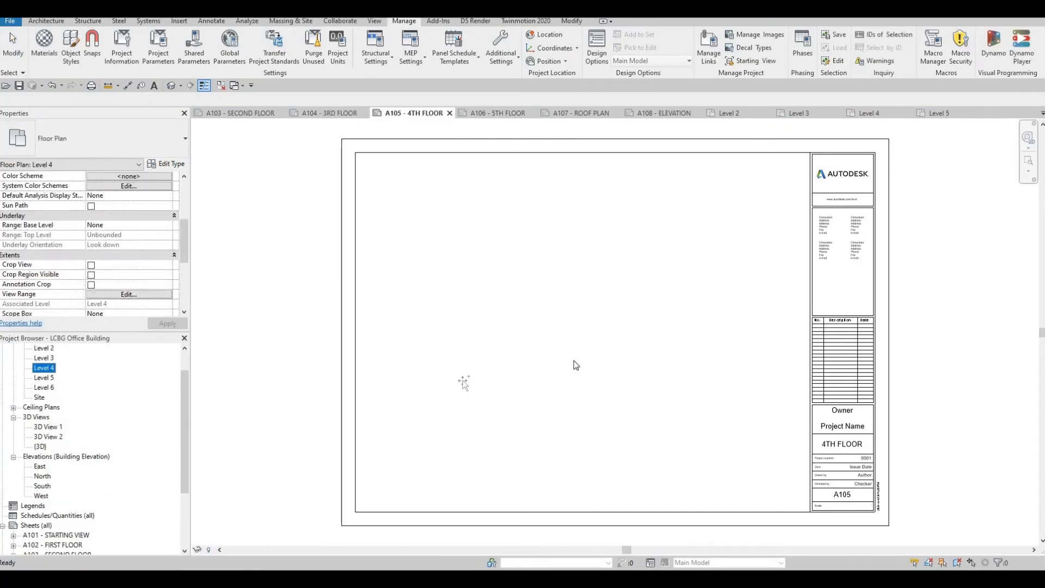
{"action": "left_click", "coordinate": [585, 332]}
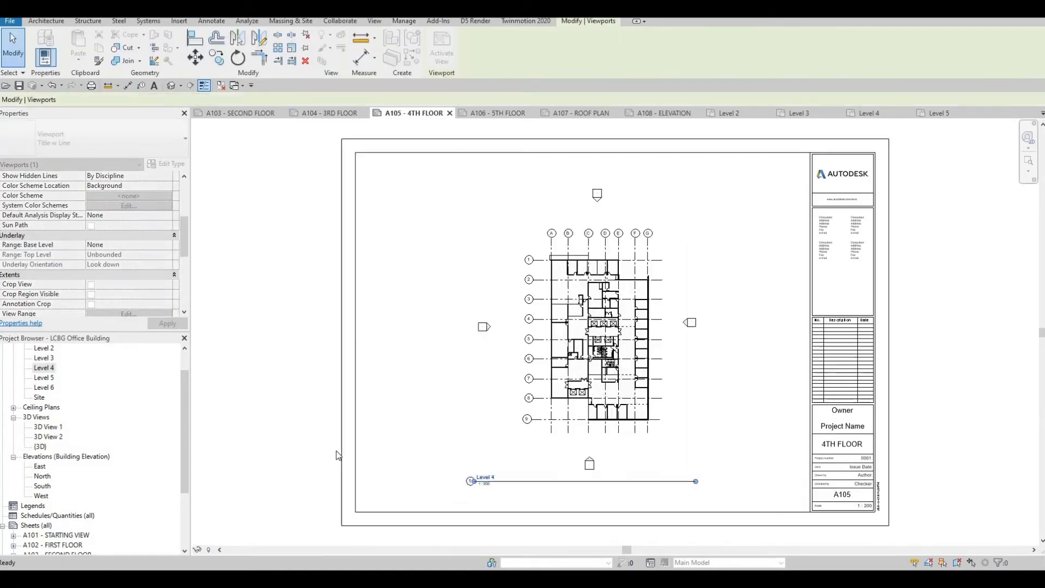
{"action": "key", "text": "Escape"}
Open sheet A106 - 5TH FLOOR and place the Level 5 floor plan near the middle of its drawing area.
{"action": "scroll", "coordinate": [70, 472], "scroll_direction": "down", "scroll_amount": 3}
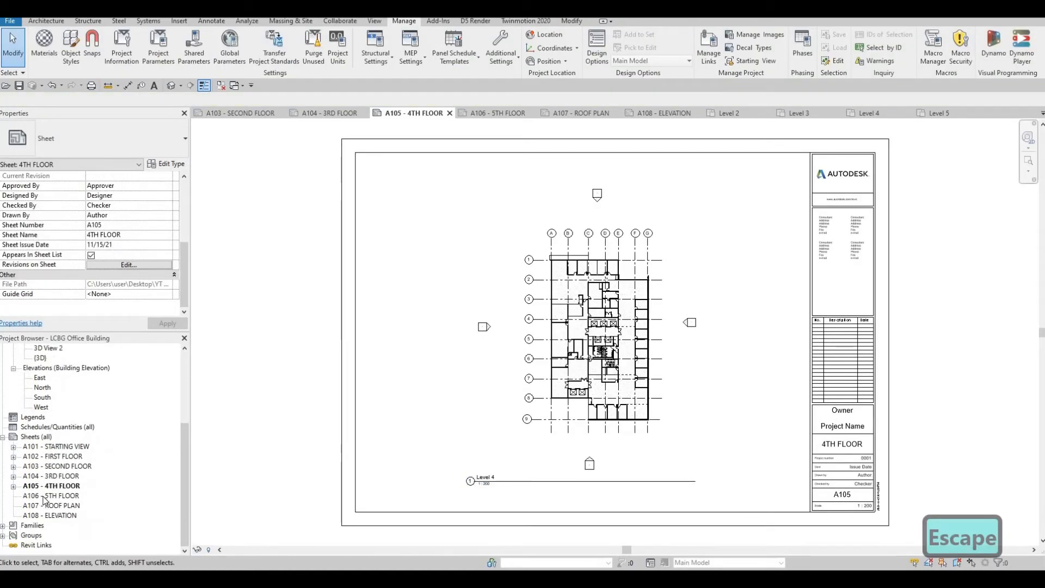
{"action": "double_click", "coordinate": [49, 495]}
{"action": "scroll", "coordinate": [61, 394], "scroll_direction": "up", "scroll_amount": 3}
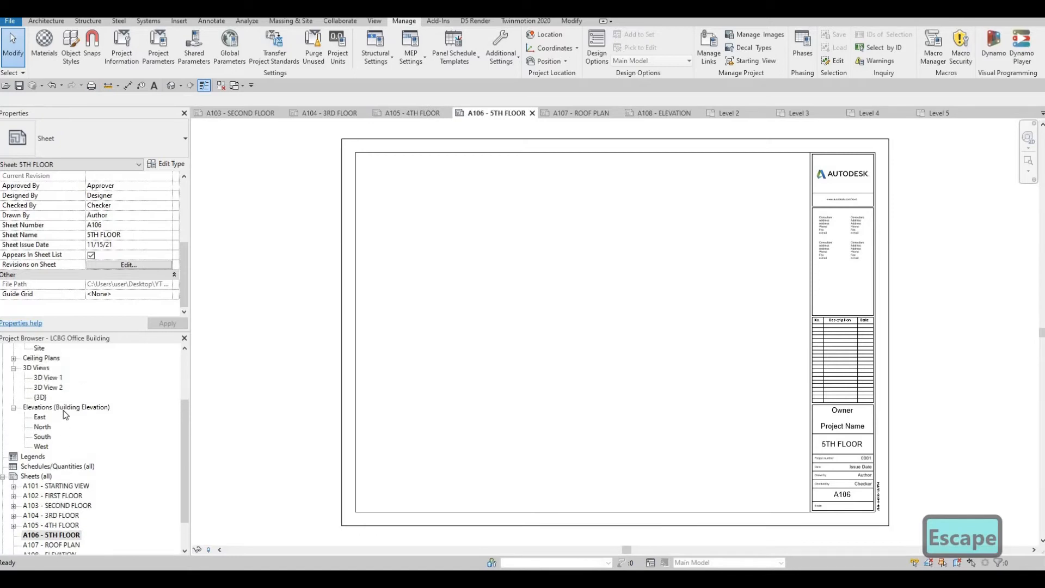
{"action": "left_click", "coordinate": [44, 368]}
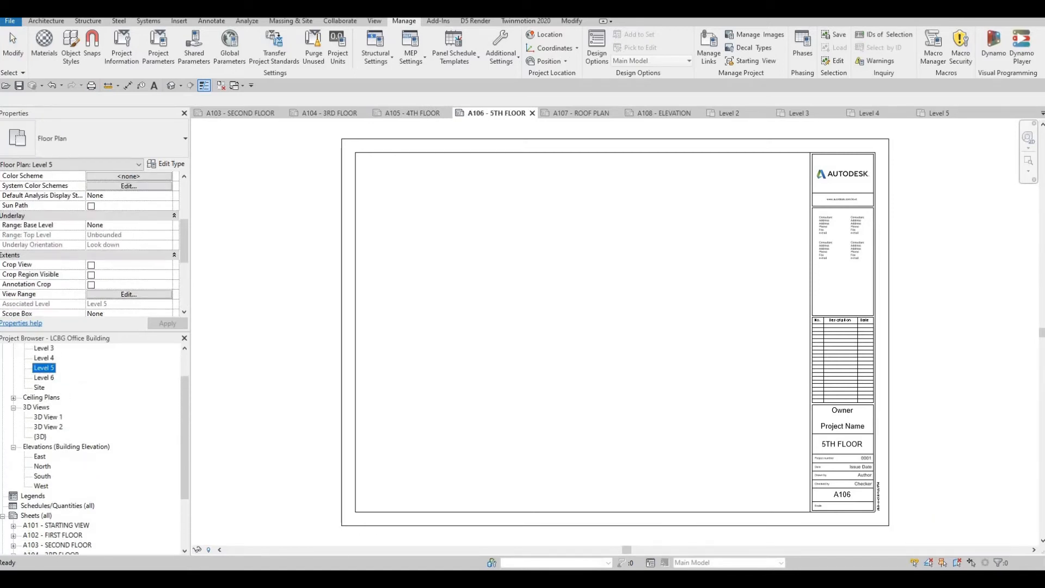
{"action": "mouse_move", "coordinate": [606, 322]}
{"action": "left_mouse_down"}
{"action": "mouse_move", "coordinate": [613, 327]}
{"action": "mouse_move", "coordinate": [596, 333]}
{"action": "left_mouse_up"}
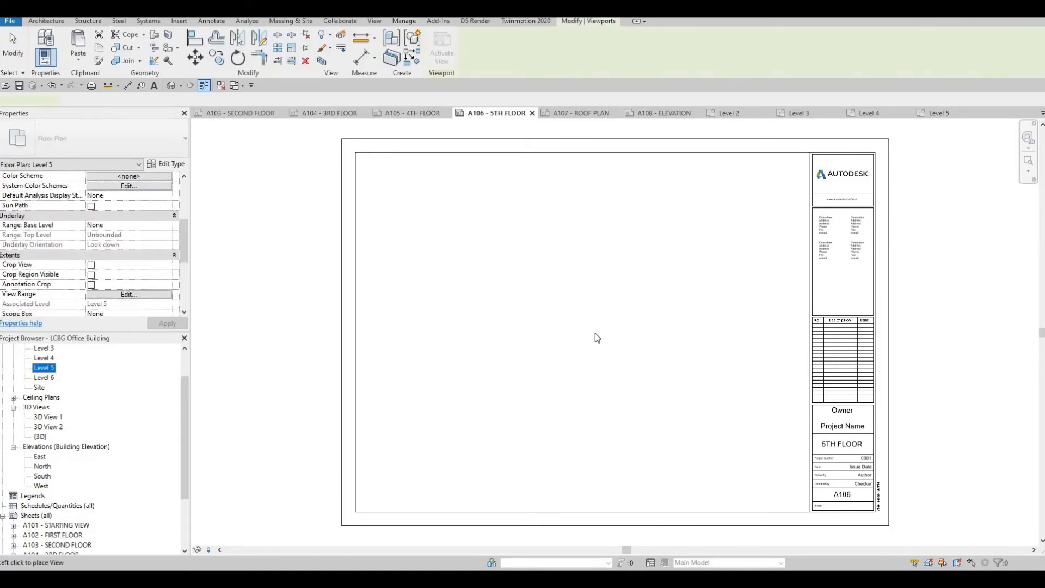
{"action": "left_click", "coordinate": [588, 296]}
{"action": "key", "text": "Escape"}
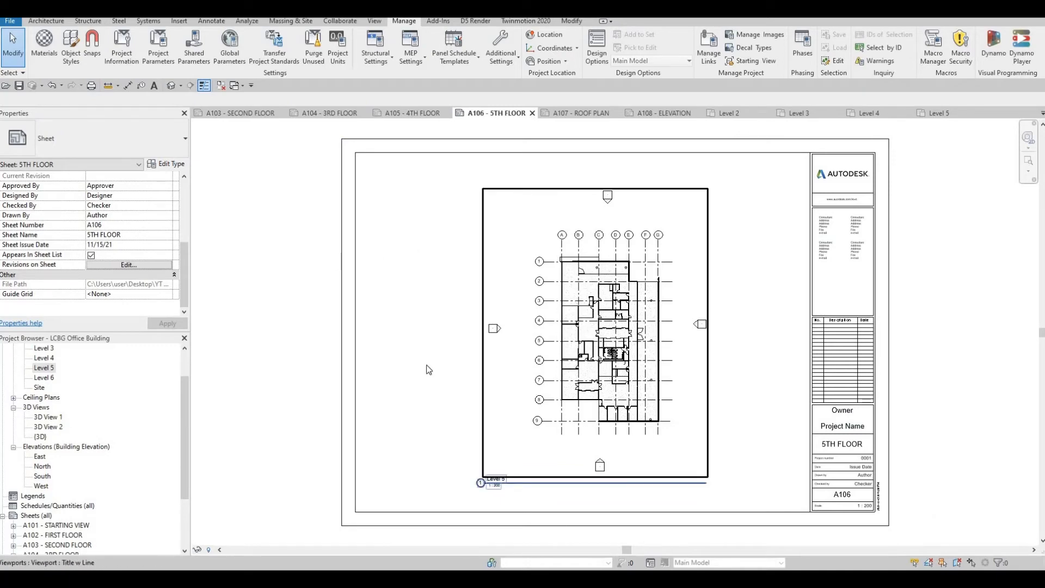
Open sheet A107 - ROOF PLAN and place the Level 6 floor plan near the middle of its drawing area.
{"action": "scroll", "coordinate": [55, 470], "scroll_direction": "down", "scroll_amount": 3}
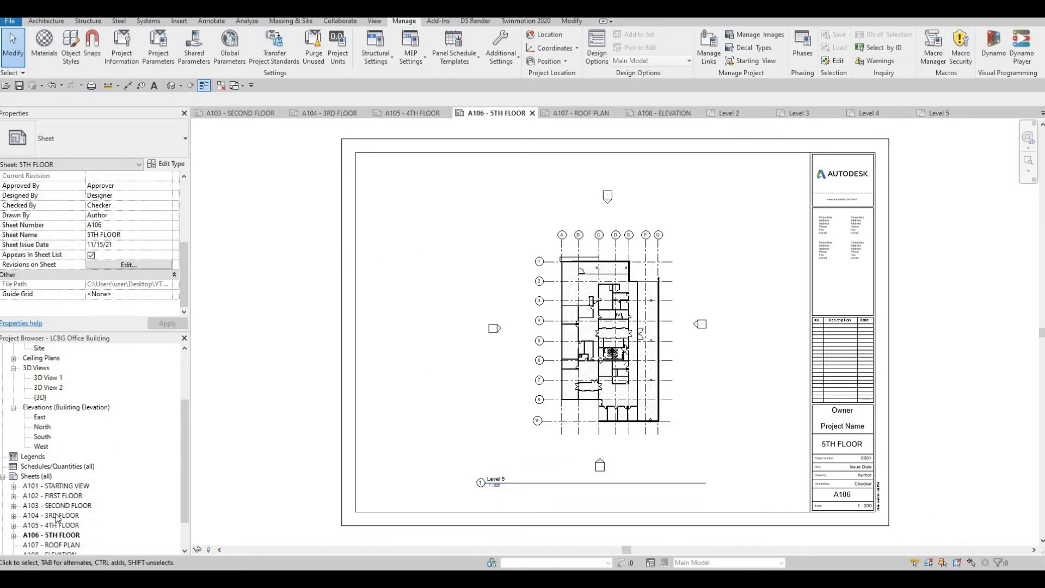
{"action": "double_click", "coordinate": [59, 506]}
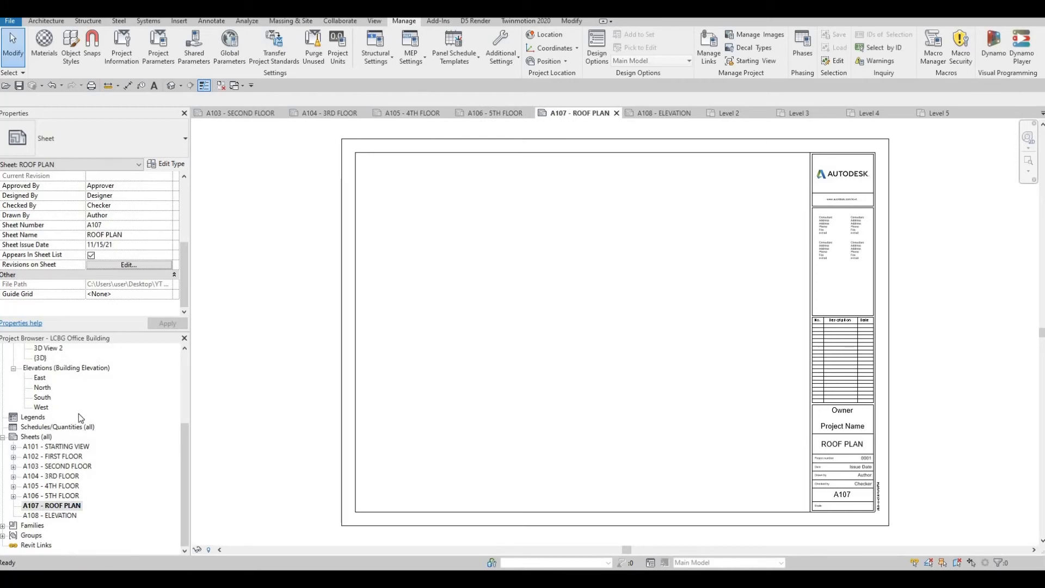
{"action": "scroll", "coordinate": [47, 402], "scroll_direction": "up", "scroll_amount": 4}
{"action": "left_click_drag", "start_coordinate": [39, 402], "coordinate": [574, 332]}
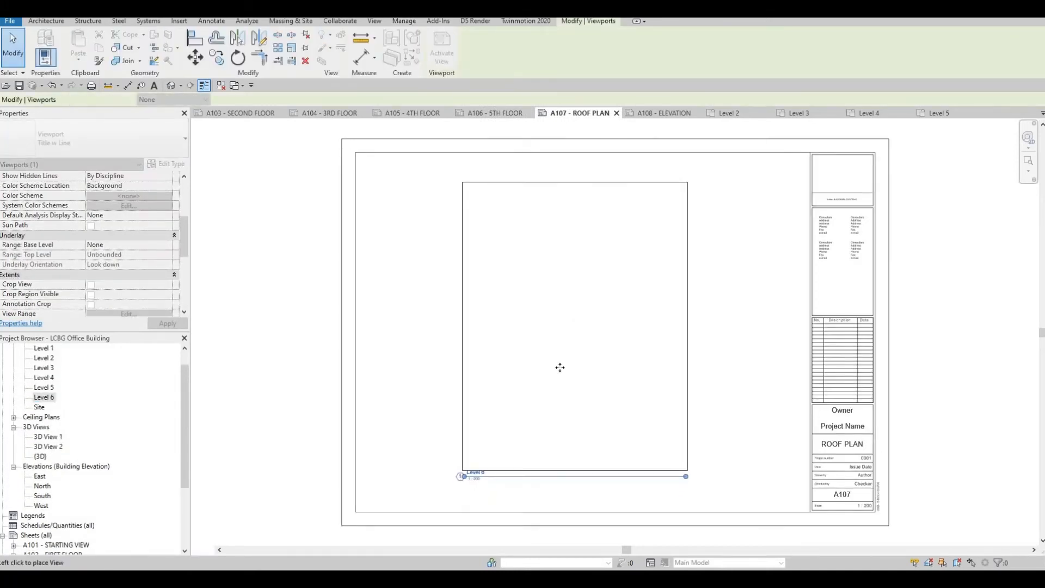
{"action": "left_click", "coordinate": [578, 314]}
{"action": "key", "text": "Escape"}
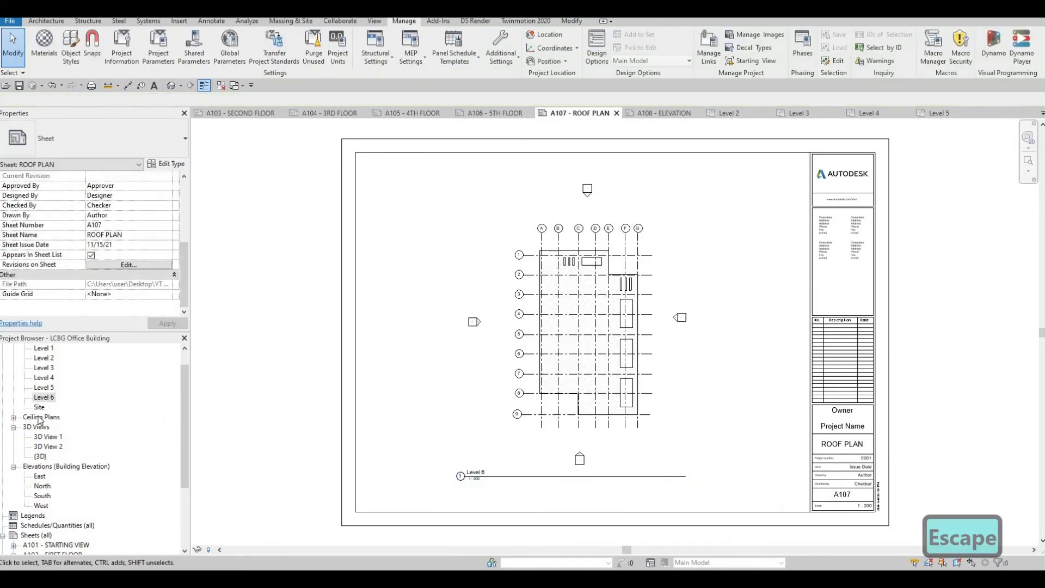
Open sheet A108 - ELEVATION, and open the East building elevation with the whole facade in view.
{"action": "scroll", "coordinate": [40, 420], "scroll_direction": "down", "scroll_amount": 3}
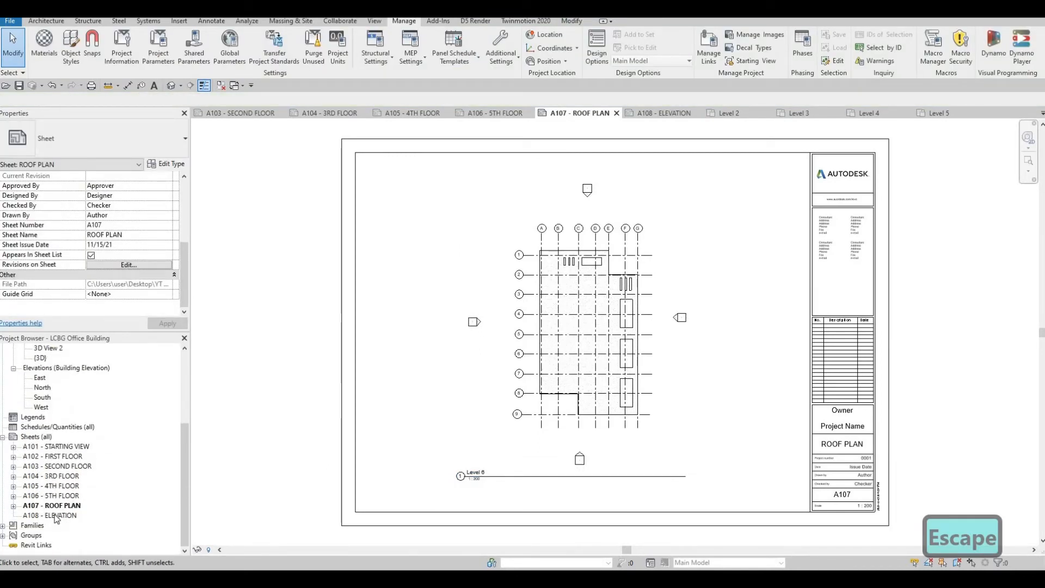
{"action": "double_click", "coordinate": [55, 516]}
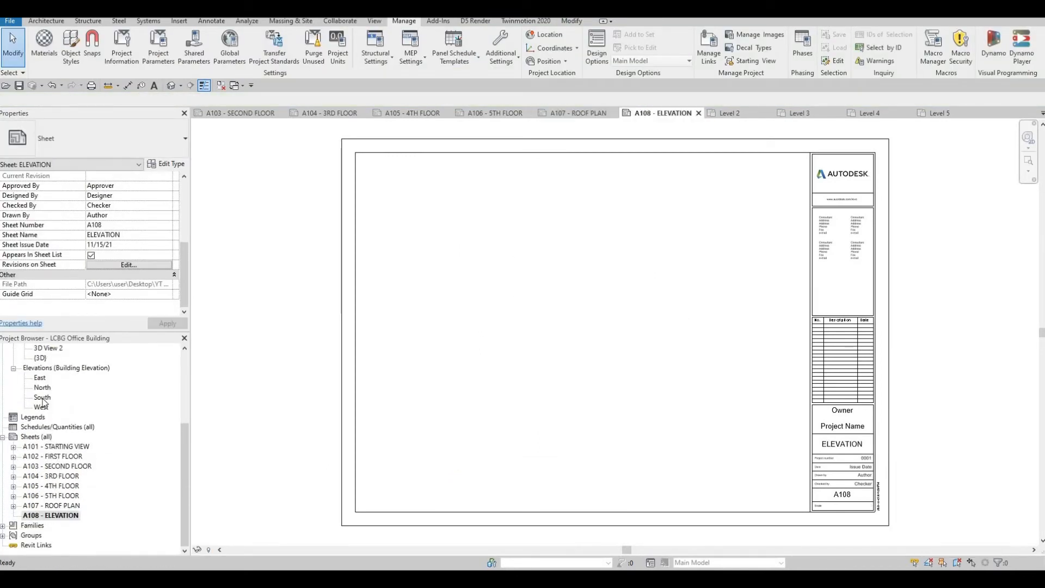
{"action": "double_click", "coordinate": [40, 378]}
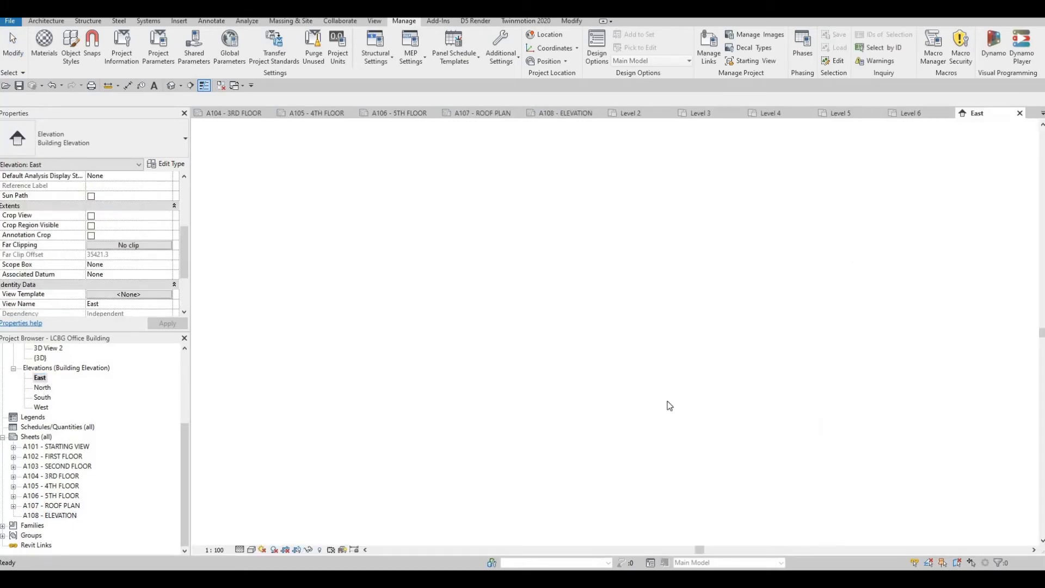
{"action": "scroll", "coordinate": [776, 415], "scroll_direction": "up", "scroll_amount": 2}
{"action": "scroll", "coordinate": [688, 422], "scroll_direction": "up", "scroll_amount": 1}
{"action": "middle_click_drag", "start_coordinate": [817, 404], "coordinate": [700, 420]}
{"action": "scroll", "coordinate": [694, 418], "scroll_direction": "down", "scroll_amount": 6}
{"action": "scroll", "coordinate": [725, 387], "scroll_direction": "up", "scroll_amount": 2}
{"action": "scroll", "coordinate": [725, 386], "scroll_direction": "up", "scroll_amount": 1}
{"action": "middle_click_drag", "start_coordinate": [309, 372], "coordinate": [465, 357]}
{"action": "scroll", "coordinate": [465, 357], "scroll_direction": "down", "scroll_amount": 1}
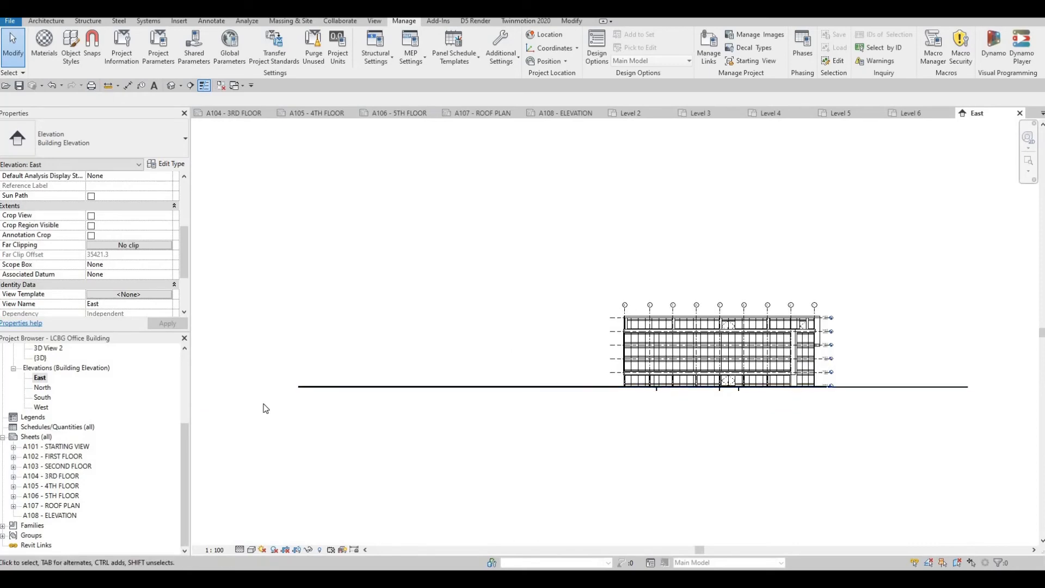
{"action": "scroll", "coordinate": [345, 376], "scroll_direction": "up", "scroll_amount": 4}
{"action": "scroll", "coordinate": [262, 402], "scroll_direction": "up", "scroll_amount": 7}
{"action": "scroll", "coordinate": [632, 427], "scroll_direction": "down", "scroll_amount": 5}
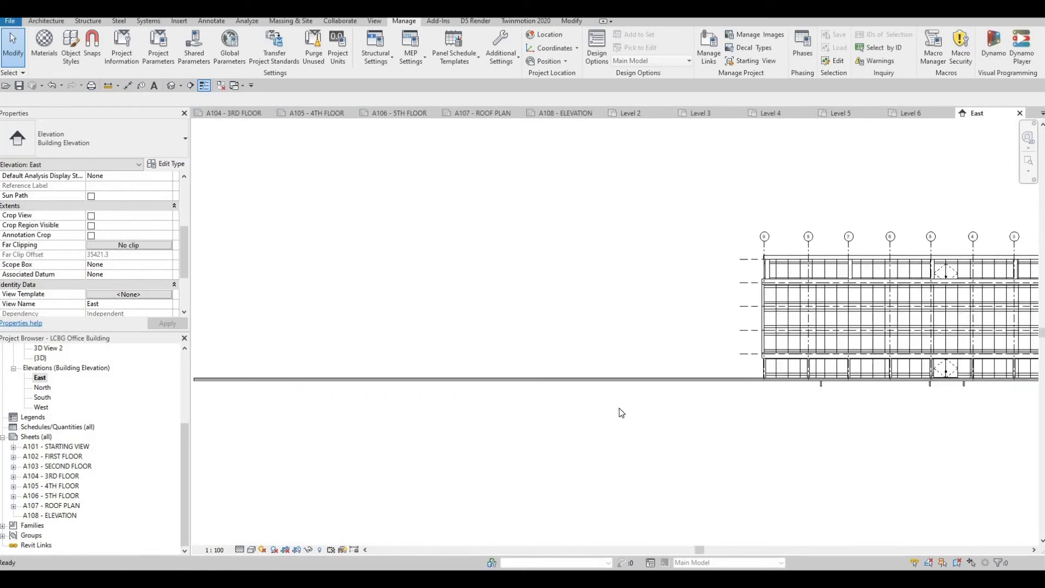
Turn on Crop View and Crop Region Visible for the East elevation and narrow the crop region's two sides around the building.
{"action": "left_click", "coordinate": [91, 215]}
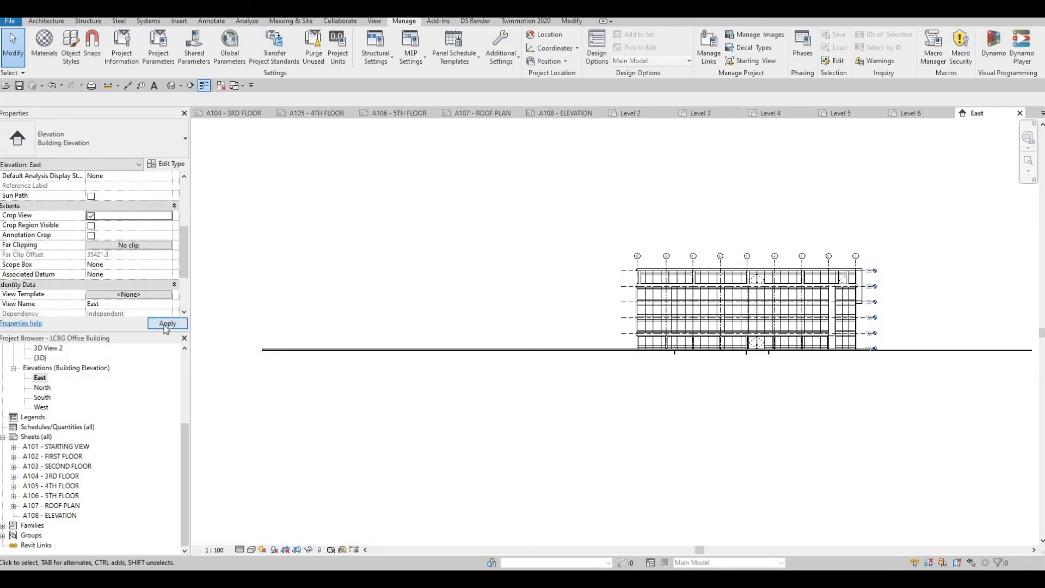
{"action": "left_click", "coordinate": [91, 225]}
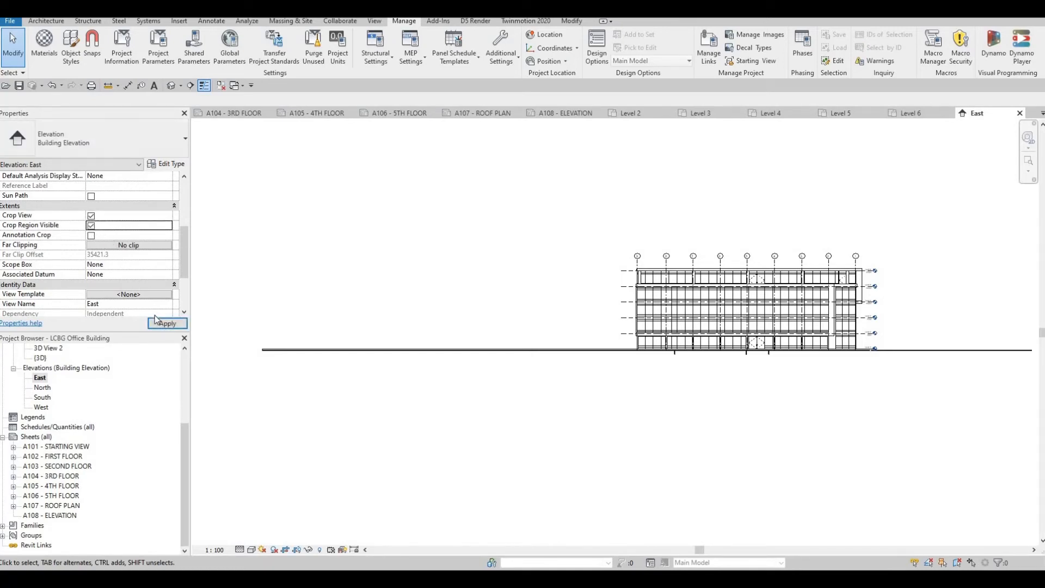
{"action": "scroll", "coordinate": [272, 287], "scroll_direction": "down", "scroll_amount": 2}
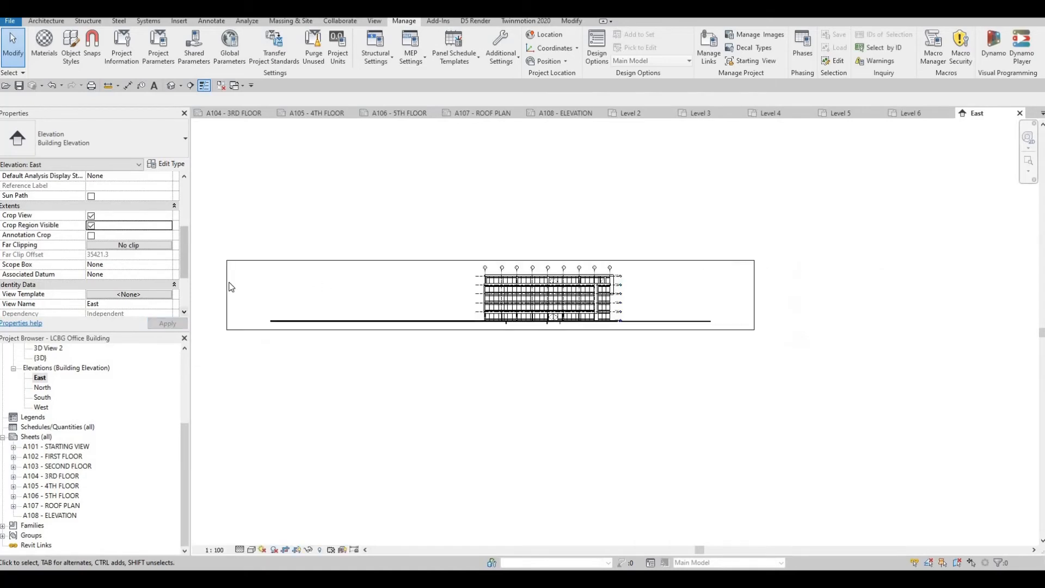
{"action": "left_click", "coordinate": [227, 302]}
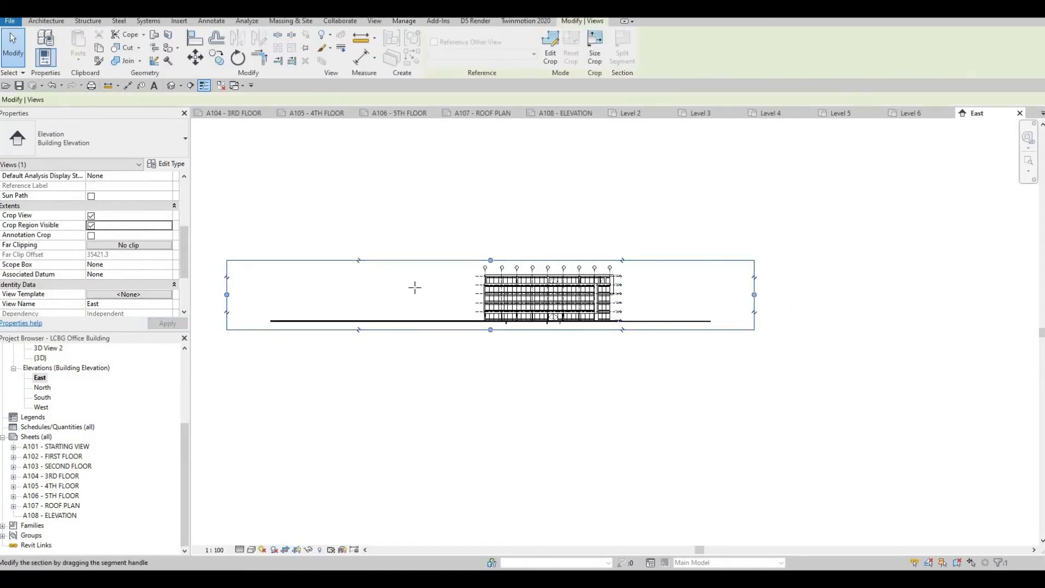
{"action": "left_click_drag", "start_coordinate": [258, 298], "coordinate": [421, 297]}
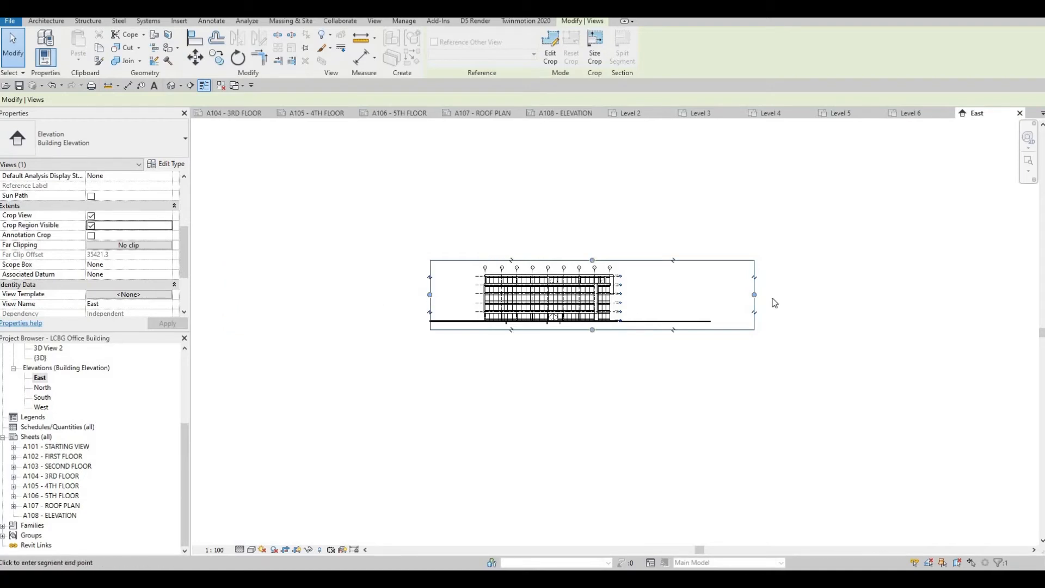
{"action": "left_click_drag", "start_coordinate": [754, 296], "coordinate": [674, 295]}
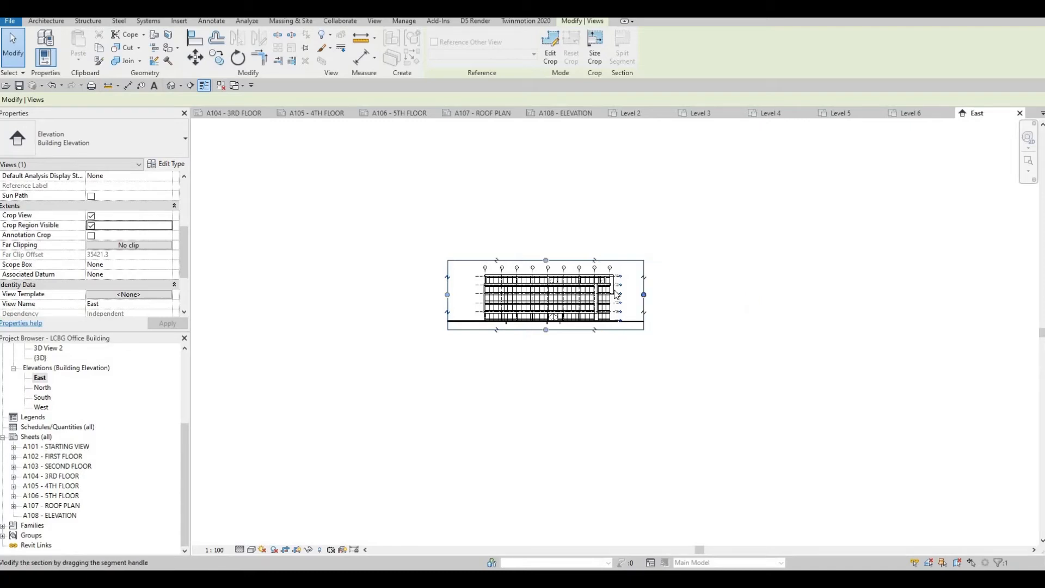
Extend the aligned level lines past grid 1 in the East elevation, moving the level heads farther from the building.
{"action": "scroll", "coordinate": [616, 290], "scroll_direction": "up", "scroll_amount": 7}
{"action": "scroll", "coordinate": [629, 278], "scroll_direction": "up", "scroll_amount": 4}
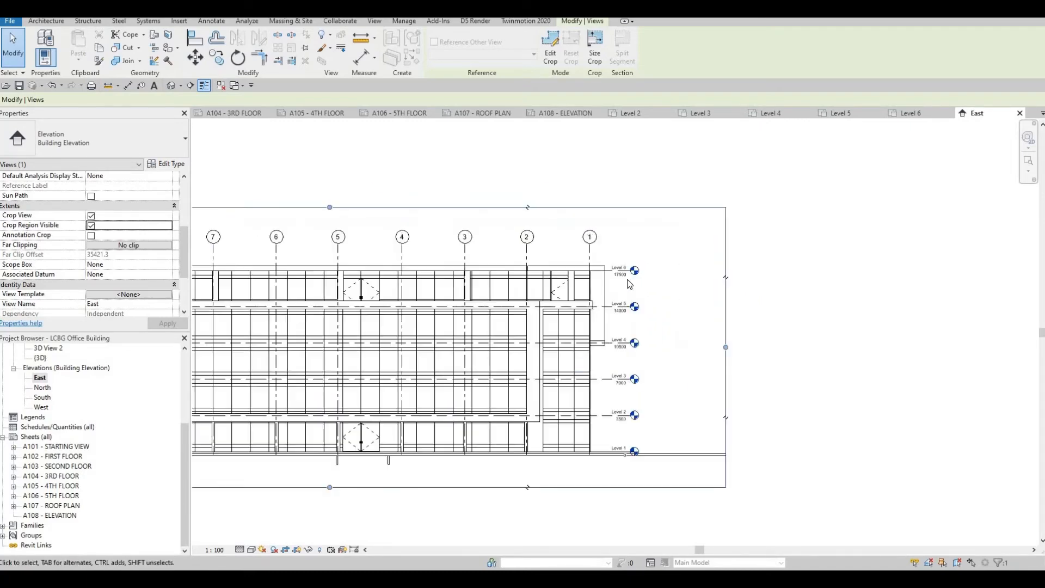
{"action": "left_click", "coordinate": [634, 286]}
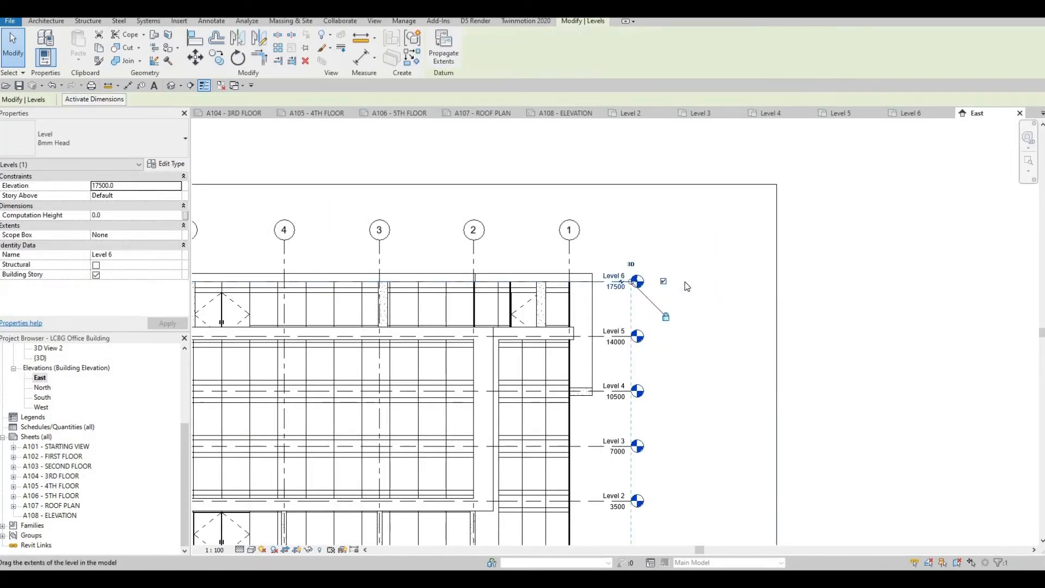
{"action": "left_click_drag", "start_coordinate": [685, 282], "coordinate": [684, 284]}
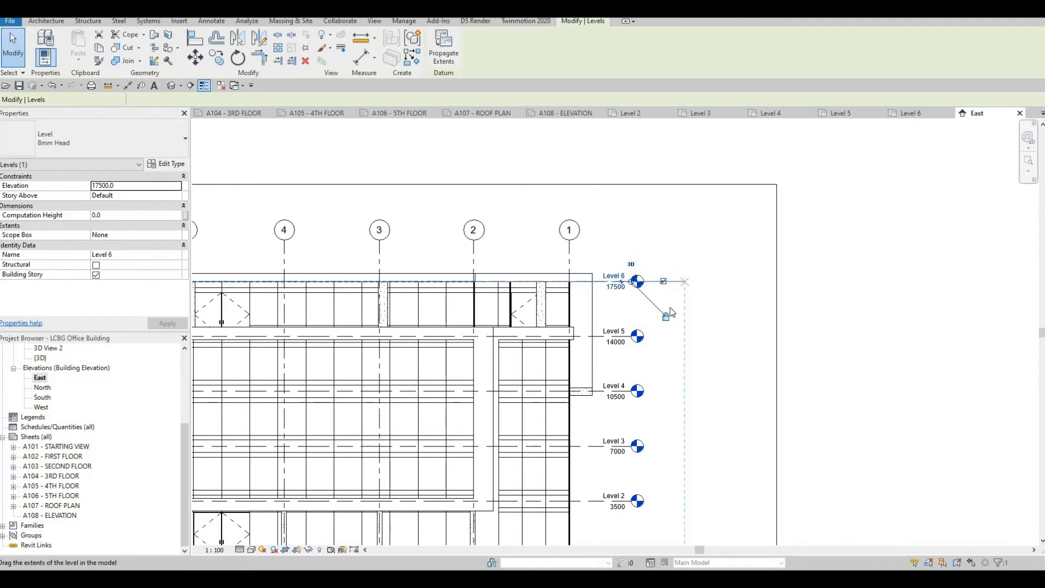
{"action": "key", "text": "Escape"}
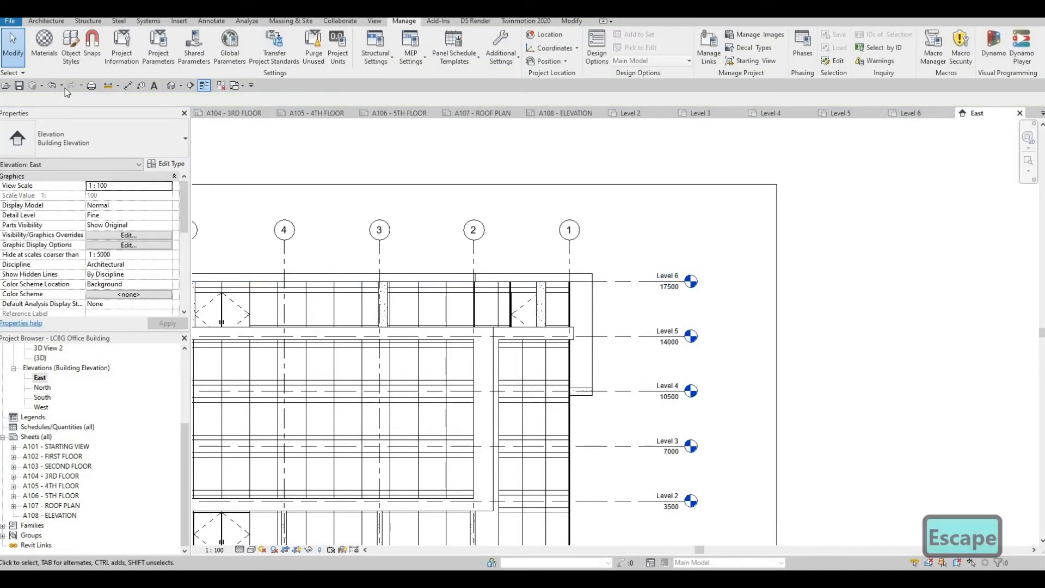
Add one continuous aligned dimension chain through Levels 6, 5, 4, 3, 2 and 1 between grid 1 and the level heads in the East elevation.
{"action": "left_click", "coordinate": [128, 87]}
{"action": "left_click", "coordinate": [622, 279]}
{"action": "left_click", "coordinate": [626, 336]}
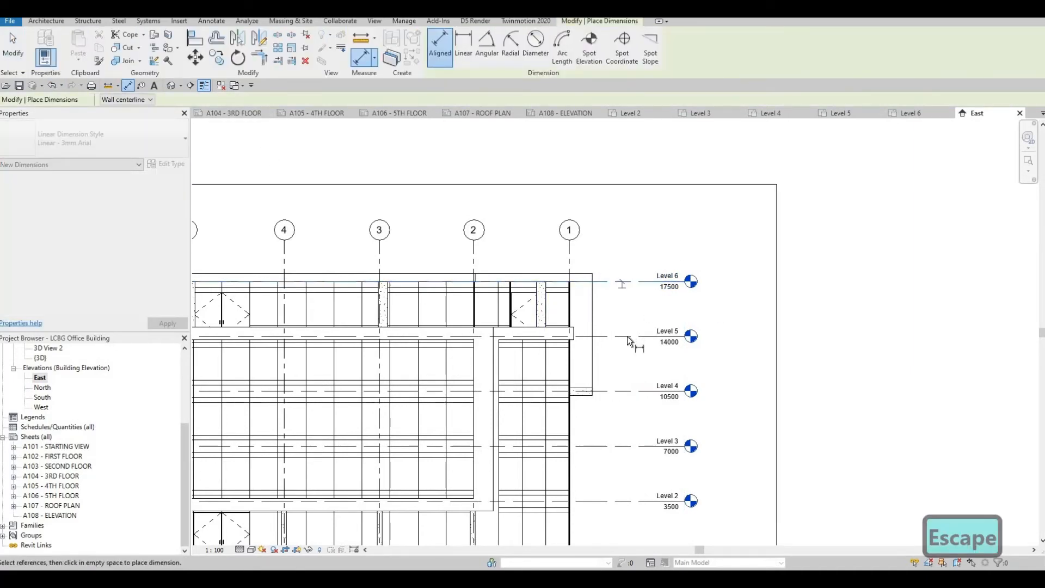
{"action": "left_click", "coordinate": [629, 390]}
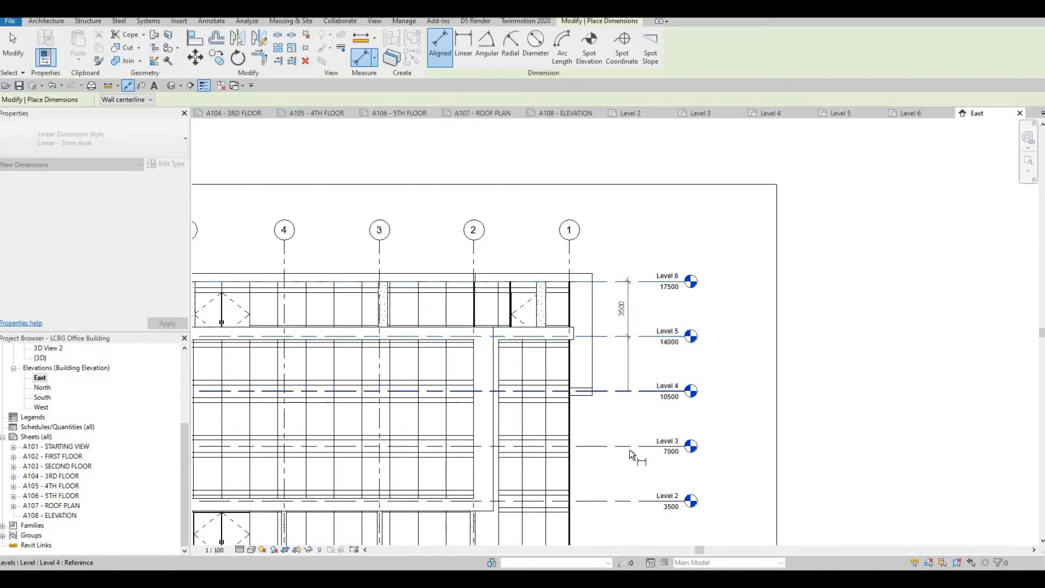
{"action": "left_click", "coordinate": [632, 446]}
{"action": "middle_click_drag", "start_coordinate": [631, 502], "coordinate": [656, 331]}
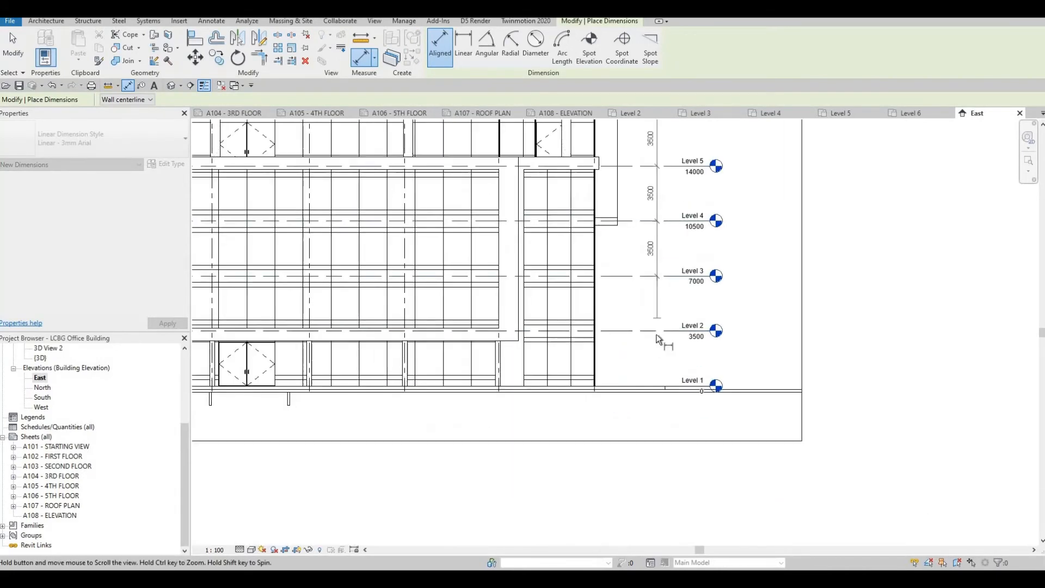
{"action": "left_click", "coordinate": [656, 330]}
{"action": "scroll", "coordinate": [669, 403], "scroll_direction": "up", "scroll_amount": 2}
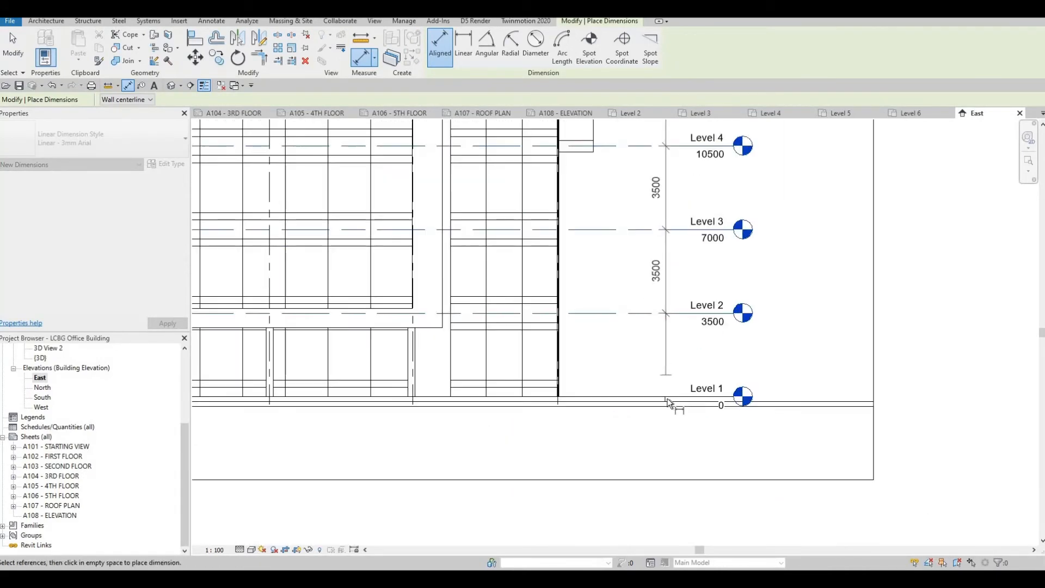
{"action": "left_click", "coordinate": [657, 396]}
{"action": "left_click", "coordinate": [645, 414]}
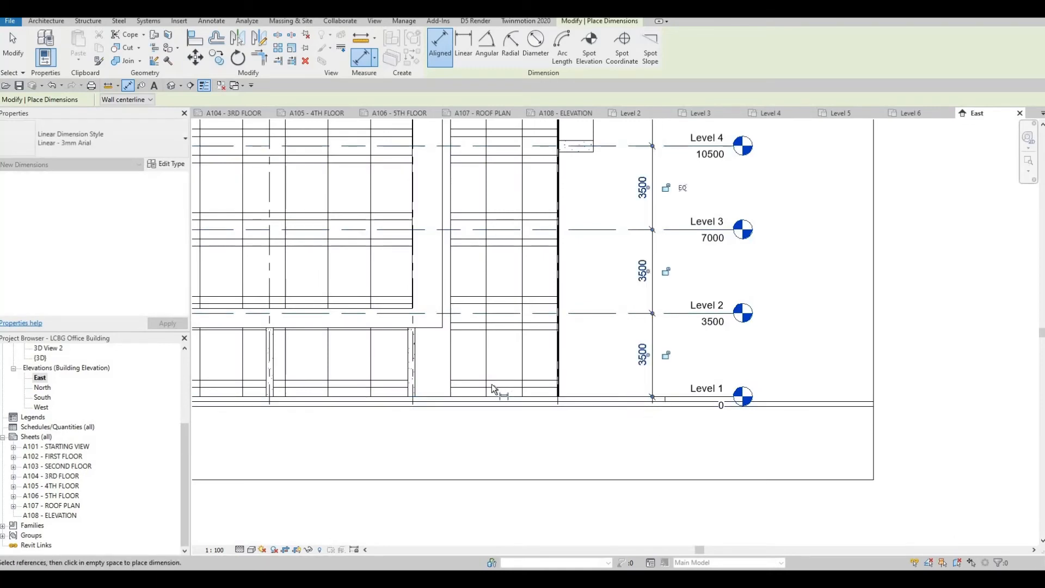
{"action": "scroll", "coordinate": [608, 384], "scroll_direction": "down", "scroll_amount": 4}
{"action": "key", "text": "Escape"}
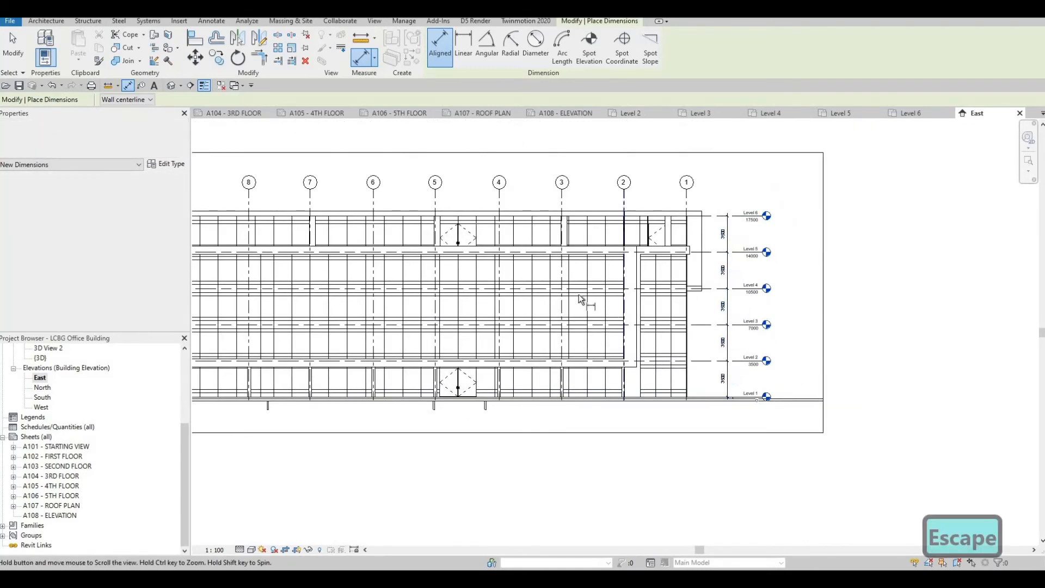
{"action": "middle_click_drag", "start_coordinate": [581, 298], "coordinate": [599, 351]}
{"action": "middle_click_drag", "start_coordinate": [624, 303], "coordinate": [795, 319]}
{"action": "scroll", "coordinate": [704, 295], "scroll_direction": "down", "scroll_amount": 1}
{"action": "key", "text": "Escape"}
{"action": "key", "text": "Escape"}
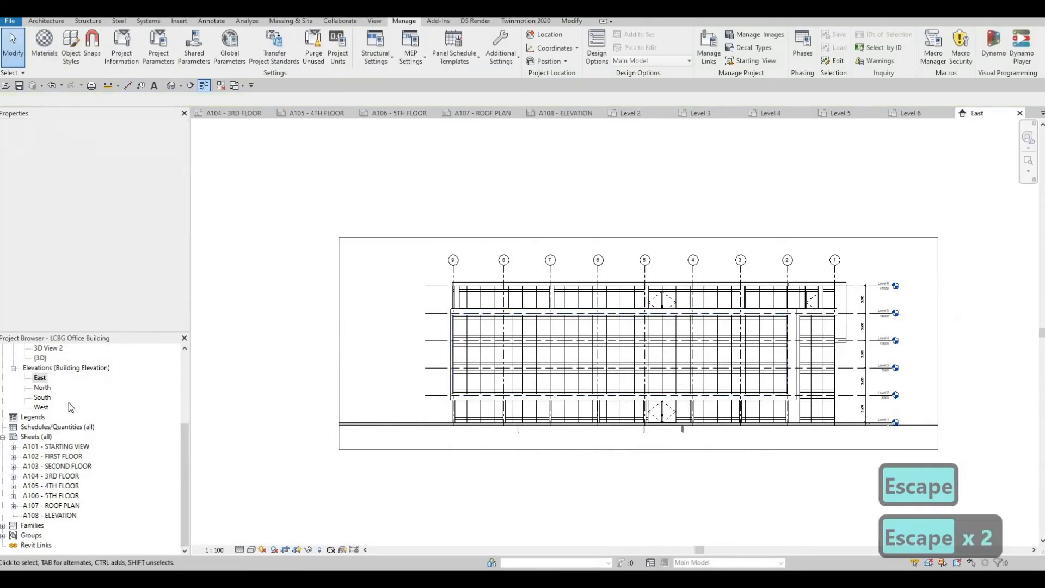
Open the North building elevation and add a continuous aligned dimension chain from Level 6 down to Level 1 beside the level heads.
{"action": "double_click", "coordinate": [44, 388]}
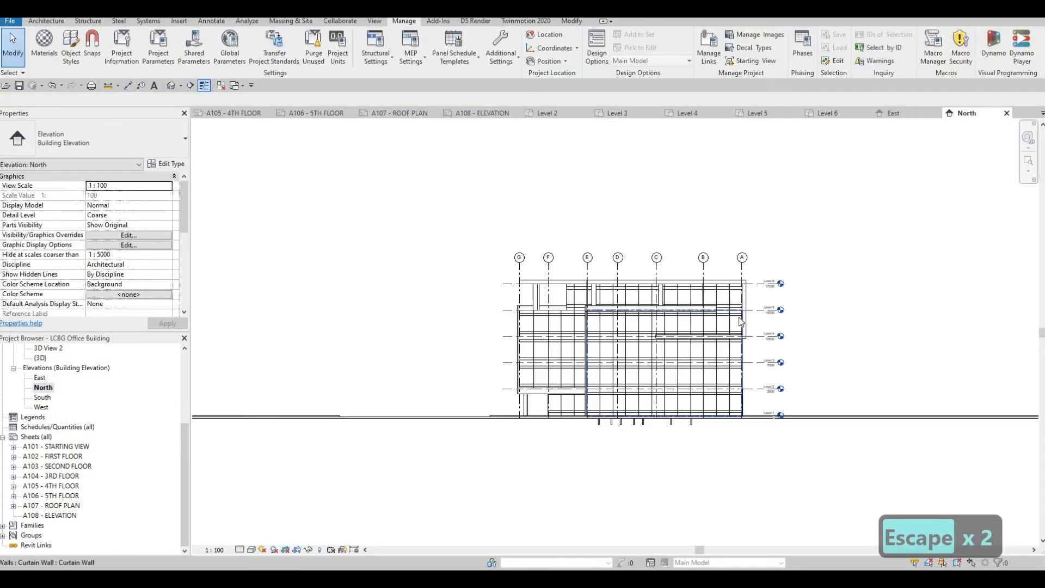
{"action": "scroll", "coordinate": [700, 319], "scroll_direction": "up", "scroll_amount": 1}
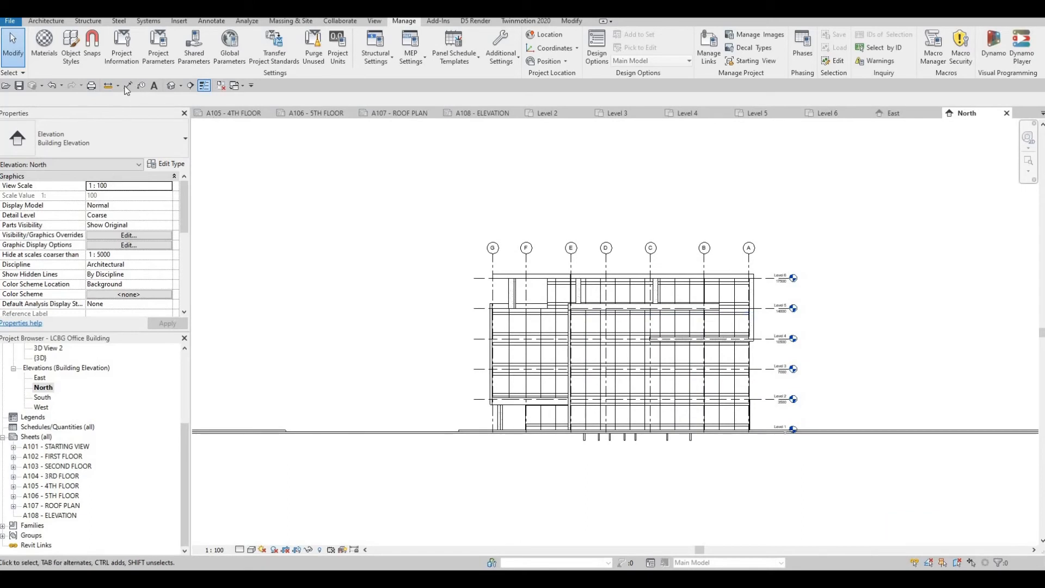
{"action": "key", "text": "d"}
{"action": "key", "text": "i"}
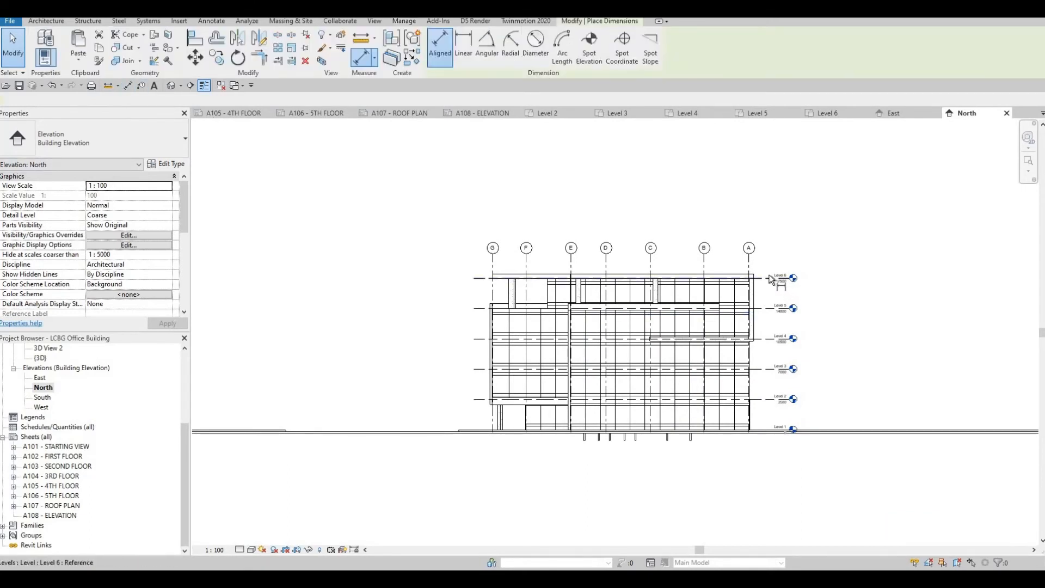
{"action": "scroll", "coordinate": [781, 281], "scroll_direction": "up", "scroll_amount": 1}
{"action": "left_click", "coordinate": [768, 317]}
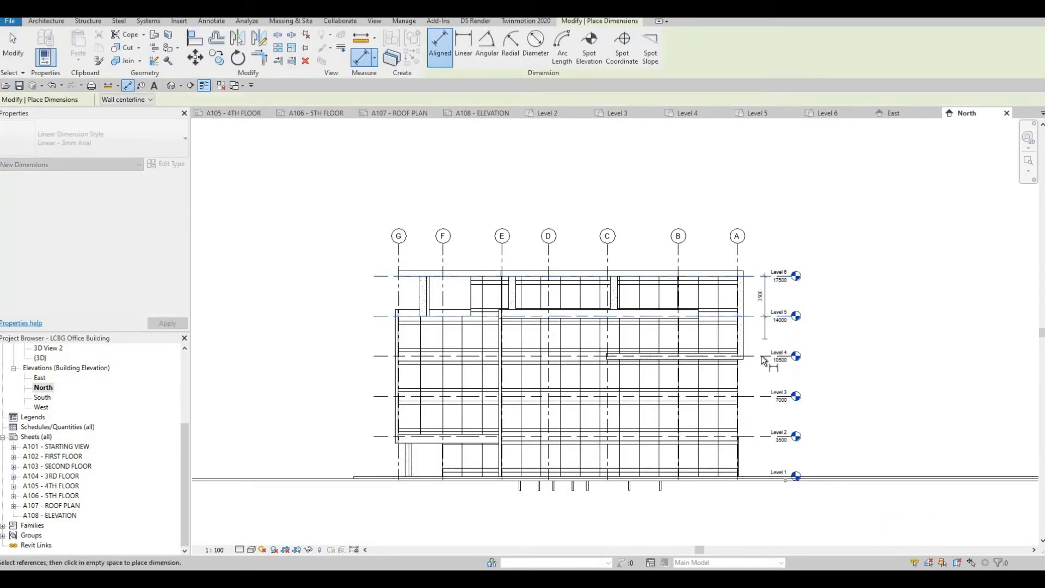
{"action": "left_click", "coordinate": [768, 356]}
{"action": "left_click", "coordinate": [765, 397]}
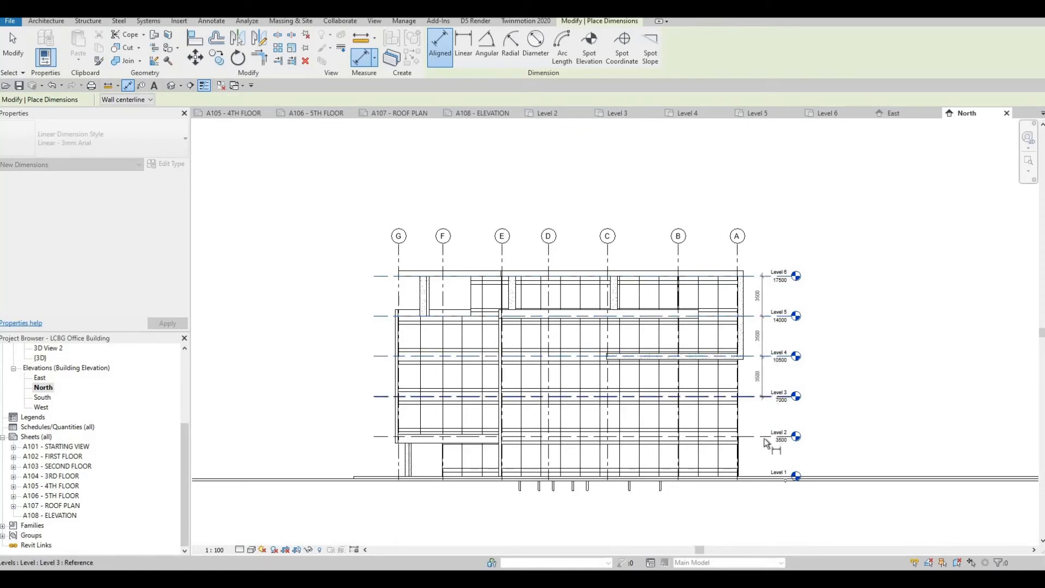
{"action": "left_click", "coordinate": [765, 438]}
{"action": "left_click", "coordinate": [763, 477]}
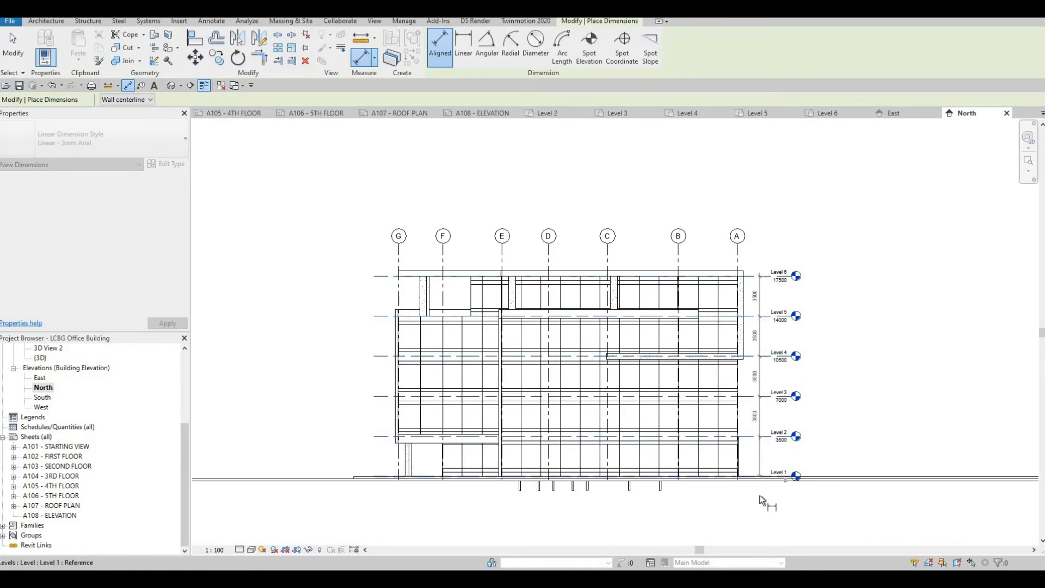
{"action": "left_click", "coordinate": [757, 493]}
{"action": "key", "text": "Escape"}
{"action": "key", "text": "Escape"}
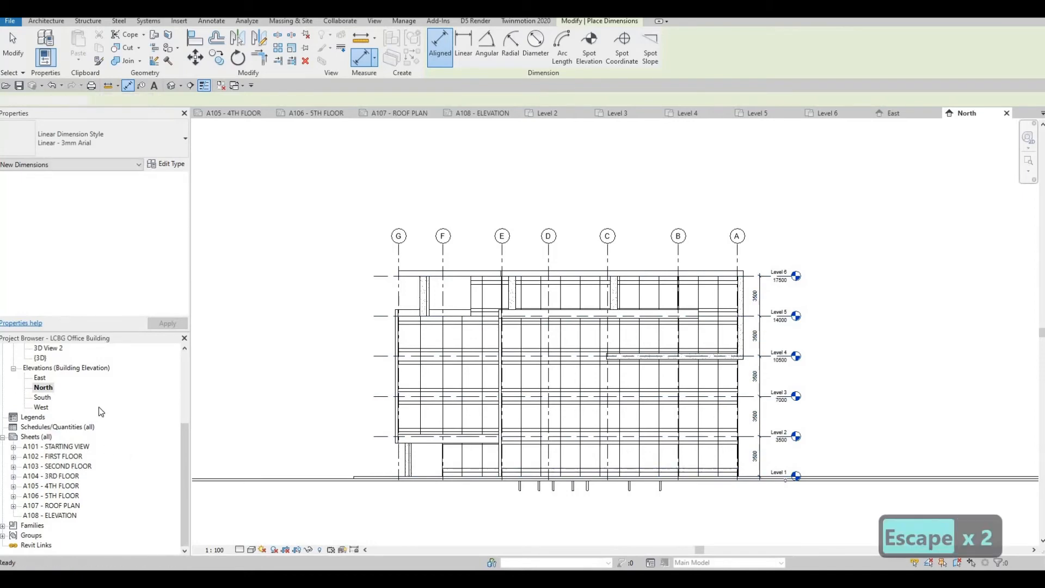
Open the South building elevation and extend the aligned level lines past grid G, moving the level heads farther from the building.
{"action": "double_click", "coordinate": [43, 397]}
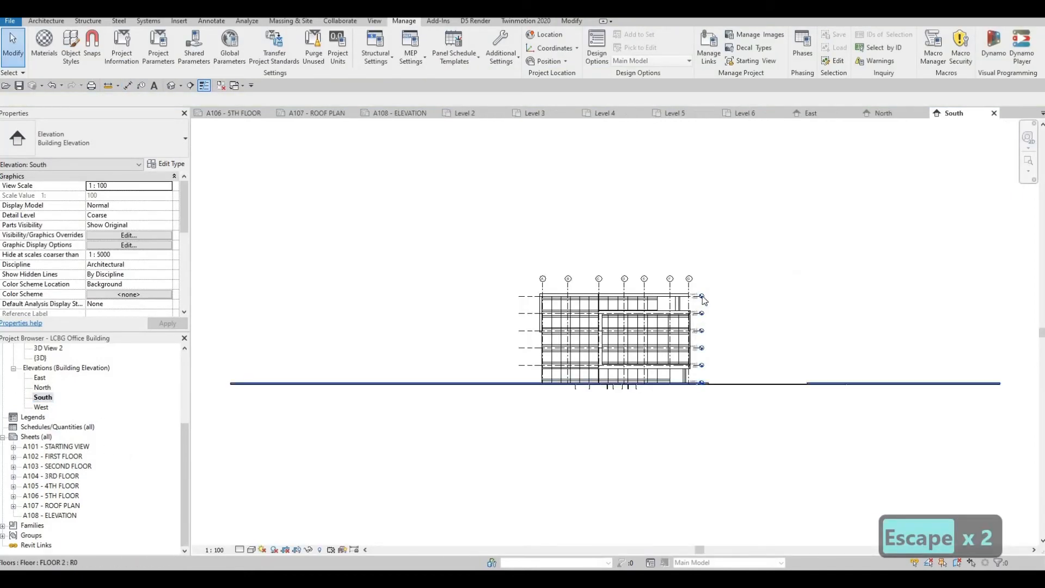
{"action": "scroll", "coordinate": [703, 282], "scroll_direction": "up", "scroll_amount": 5}
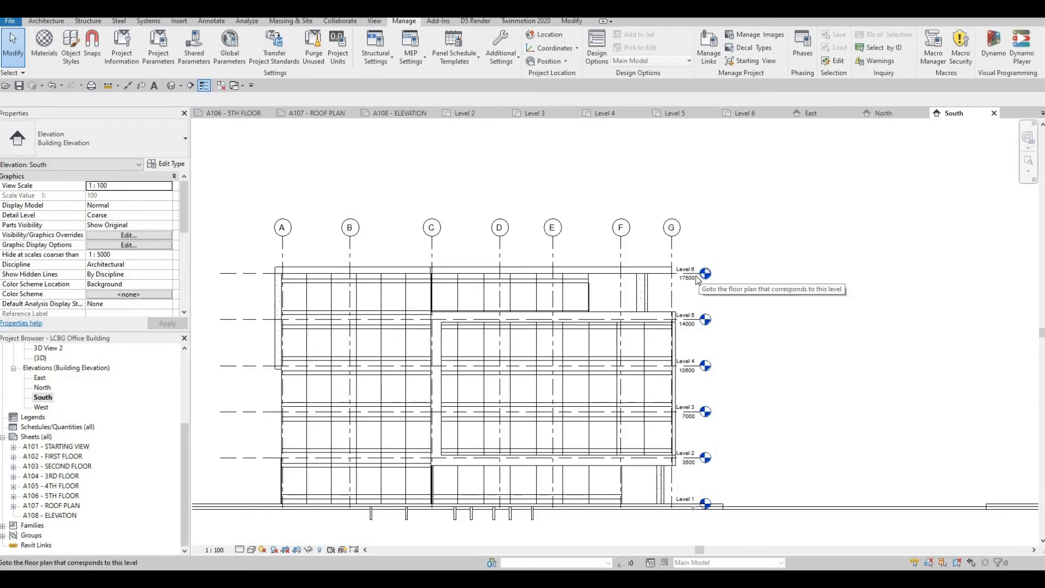
{"action": "scroll", "coordinate": [699, 277], "scroll_direction": "up", "scroll_amount": 3}
{"action": "key", "text": "Escape"}
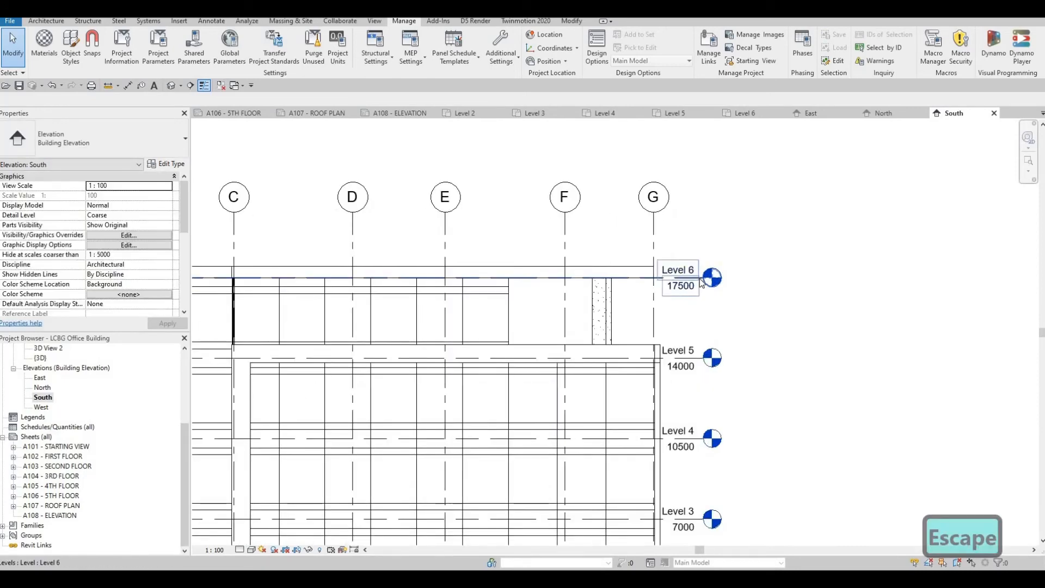
{"action": "left_click", "coordinate": [702, 280]}
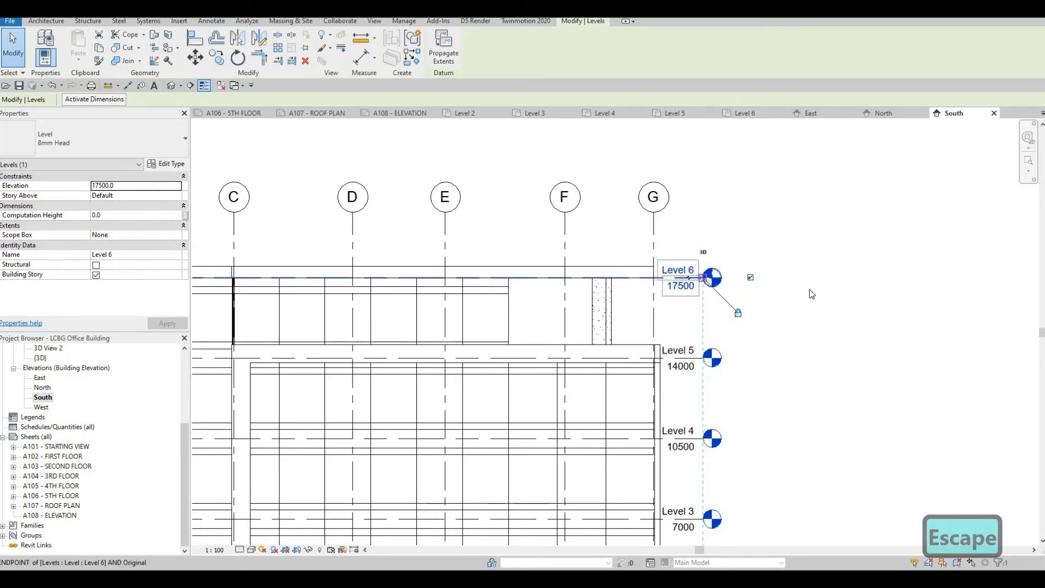
{"action": "left_click_drag", "start_coordinate": [812, 294], "coordinate": [798, 287]}
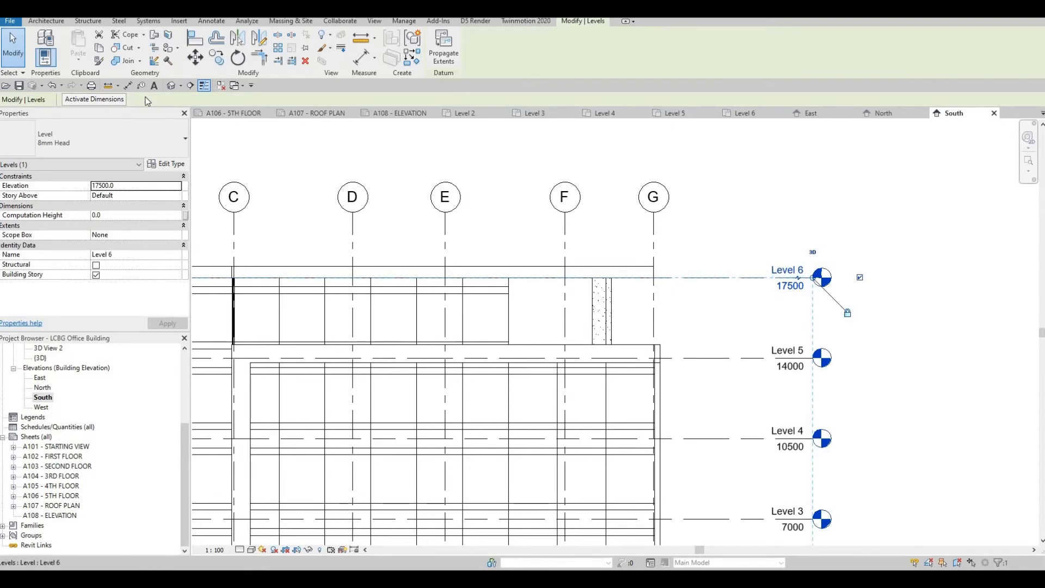
Add a continuous aligned dimension chain from Level 6 down to Level 1 between grid G and the level heads in the South elevation.
{"action": "left_click", "coordinate": [727, 278]}
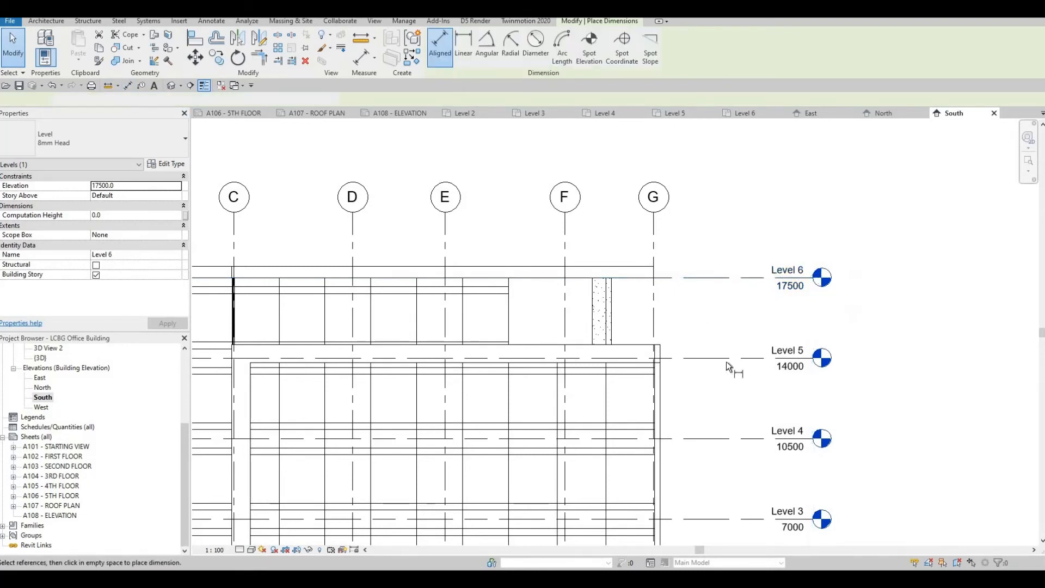
{"action": "left_click", "coordinate": [726, 362]}
{"action": "left_click", "coordinate": [719, 439]}
{"action": "middle_click_drag", "start_coordinate": [716, 476], "coordinate": [723, 247]}
{"action": "left_click", "coordinate": [727, 290]}
{"action": "left_click", "coordinate": [726, 370]}
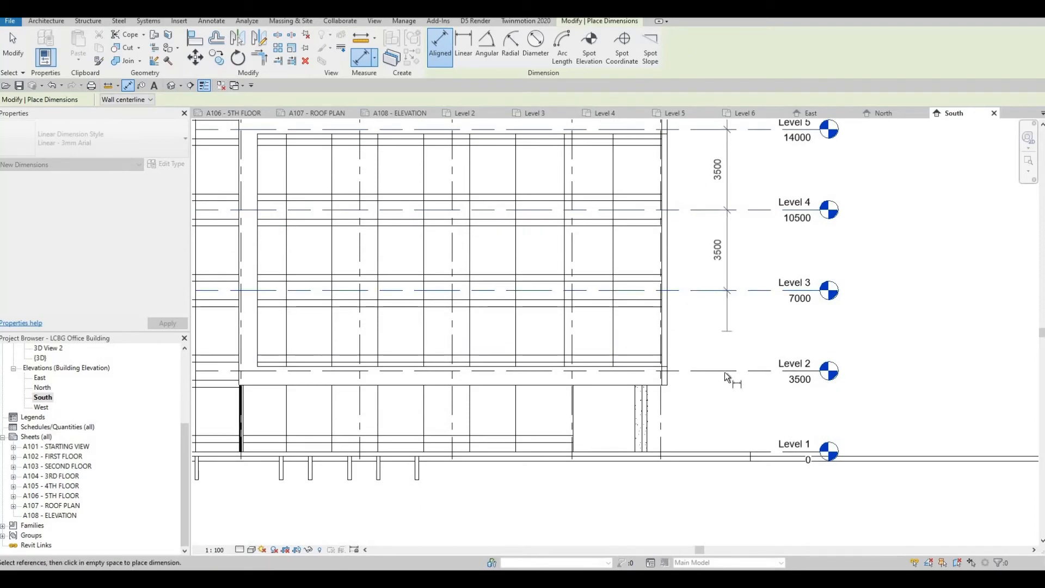
{"action": "left_click", "coordinate": [726, 452]}
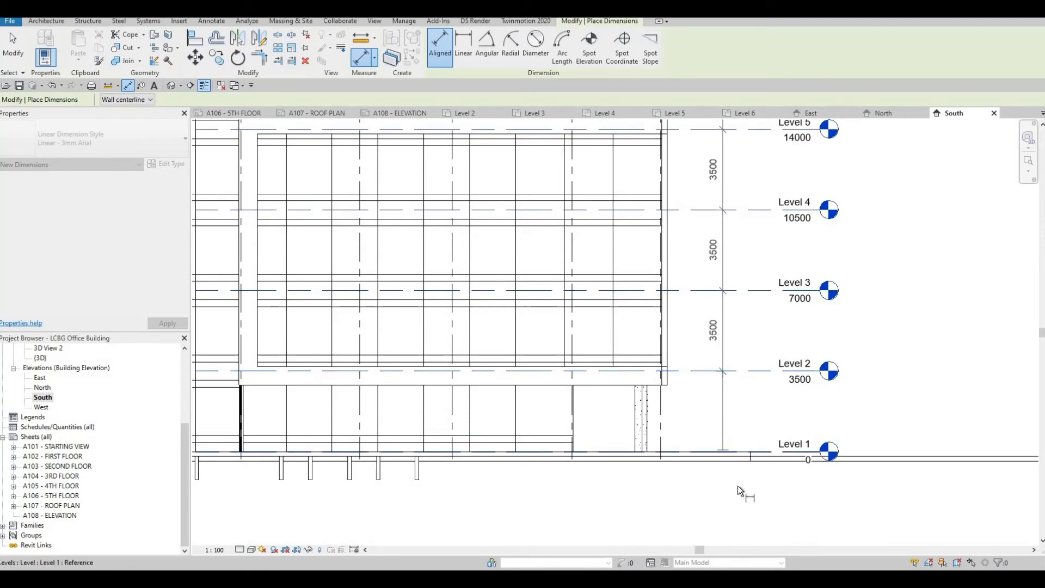
{"action": "left_click", "coordinate": [737, 485]}
{"action": "scroll", "coordinate": [702, 387], "scroll_direction": "down", "scroll_amount": 5}
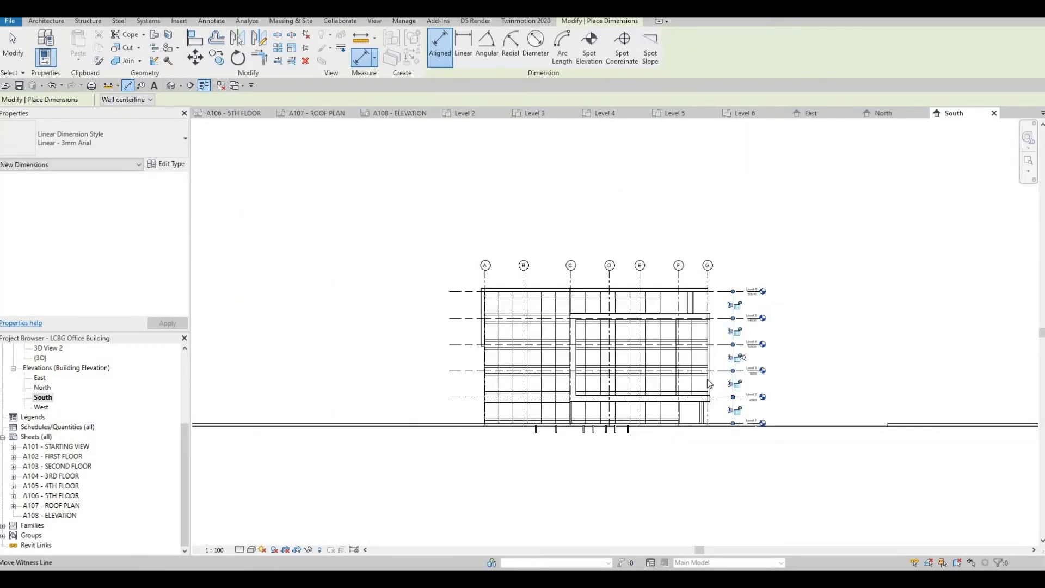
{"action": "key", "text": "Escape"}
{"action": "key", "text": "Escape"}
{"action": "key", "text": "Escape"}
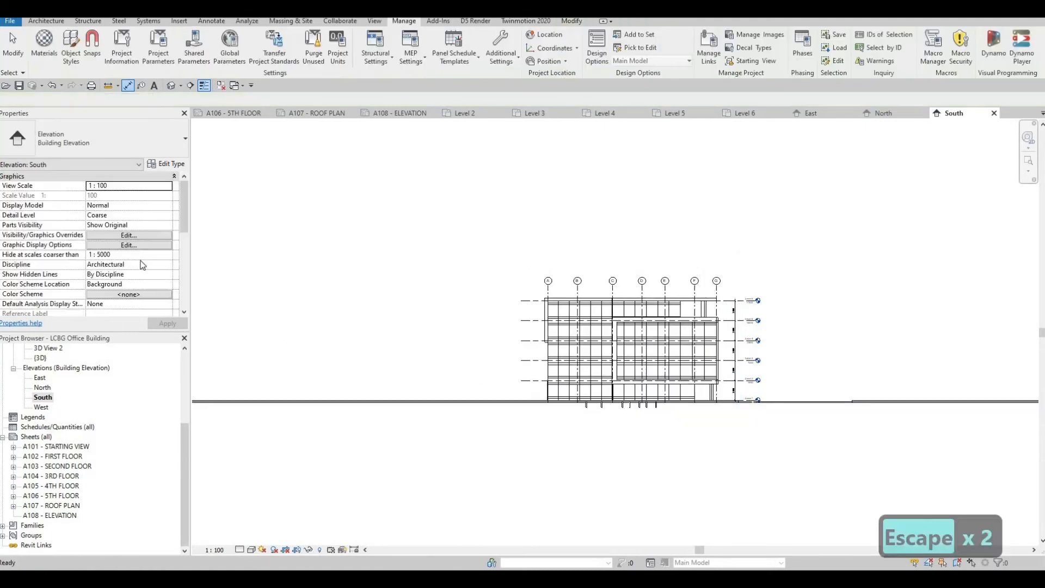
Turn on Crop View and Crop Region Visible for the South elevation and narrow the crop region's two sides around the building.
{"action": "scroll", "coordinate": [101, 270], "scroll_direction": "down", "scroll_amount": 5}
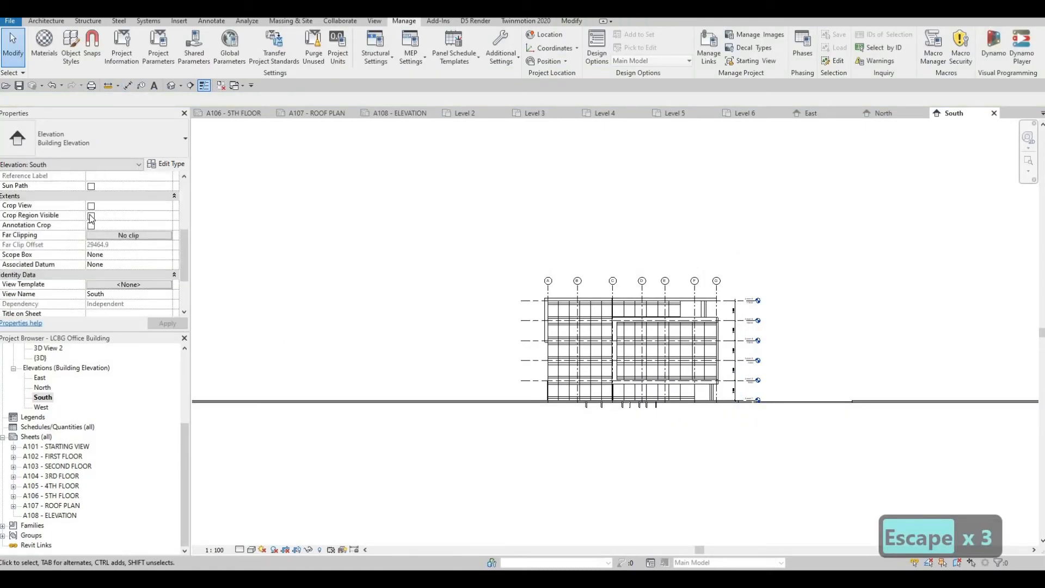
{"action": "left_click", "coordinate": [91, 216]}
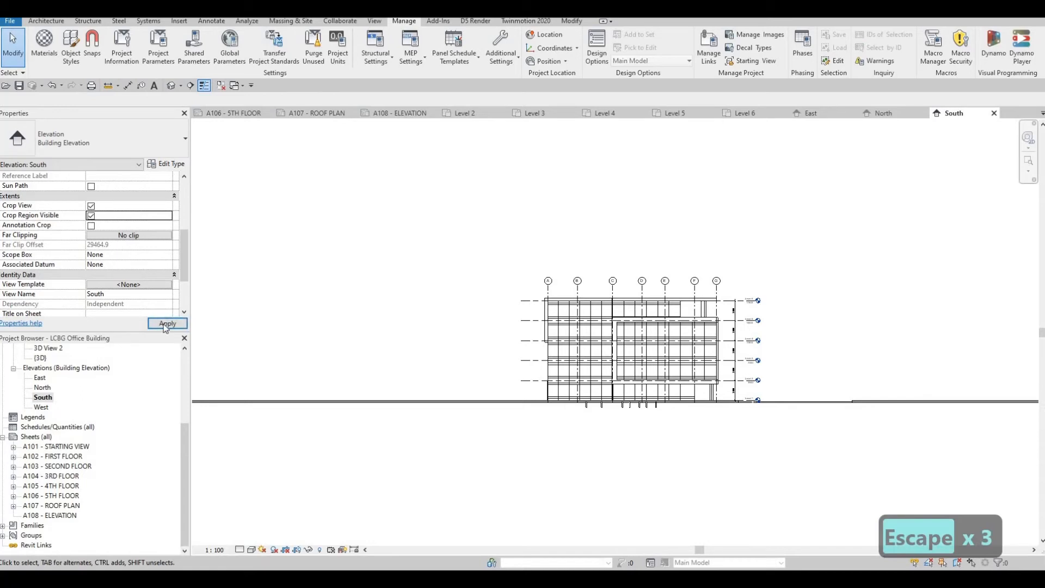
{"action": "scroll", "coordinate": [455, 338], "scroll_direction": "down", "scroll_amount": 3}
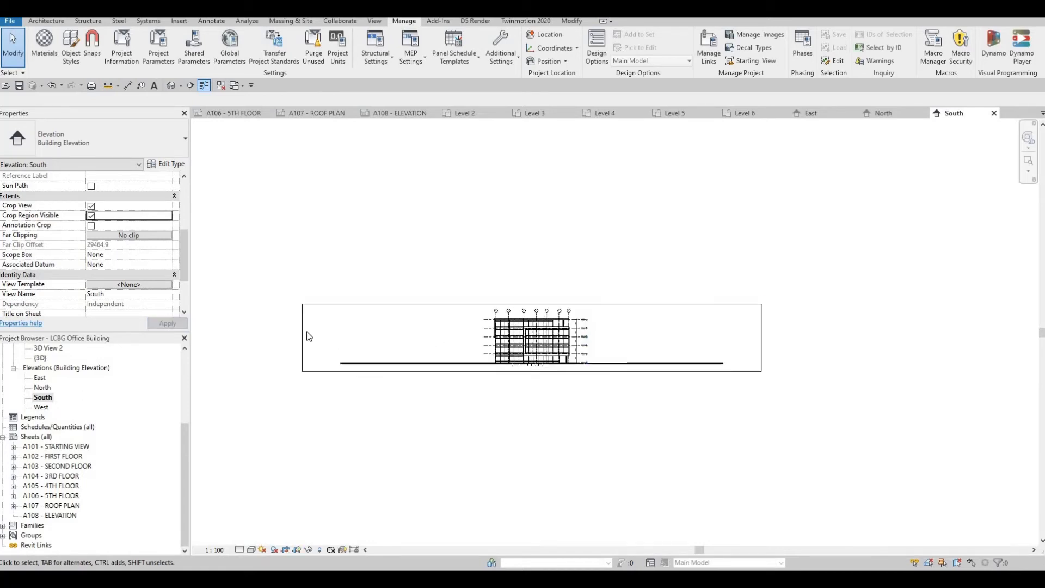
{"action": "left_click", "coordinate": [304, 339]}
{"action": "left_click_drag", "start_coordinate": [455, 338], "coordinate": [456, 337]}
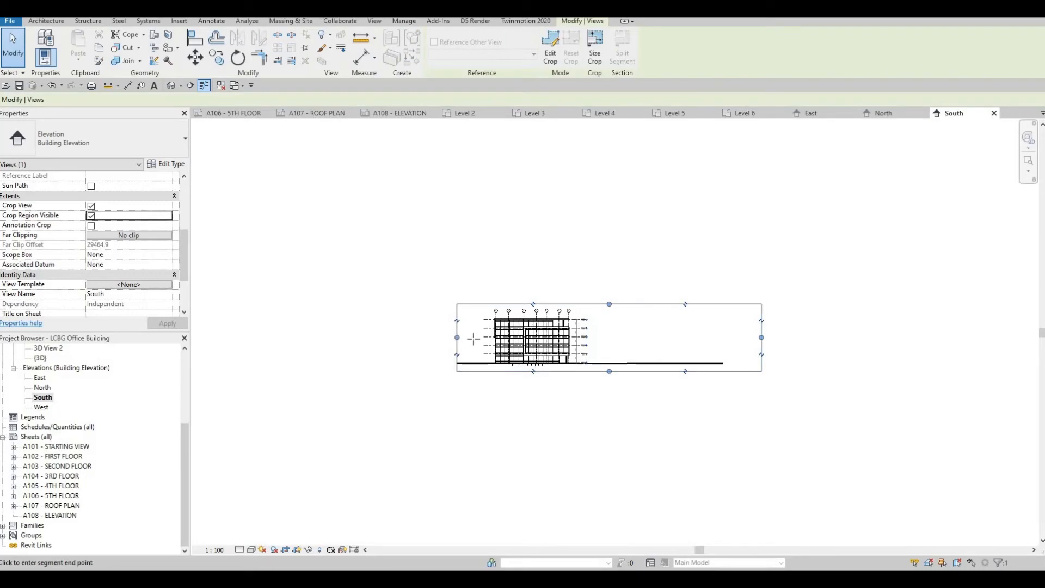
{"action": "left_click_drag", "start_coordinate": [761, 338], "coordinate": [629, 332]}
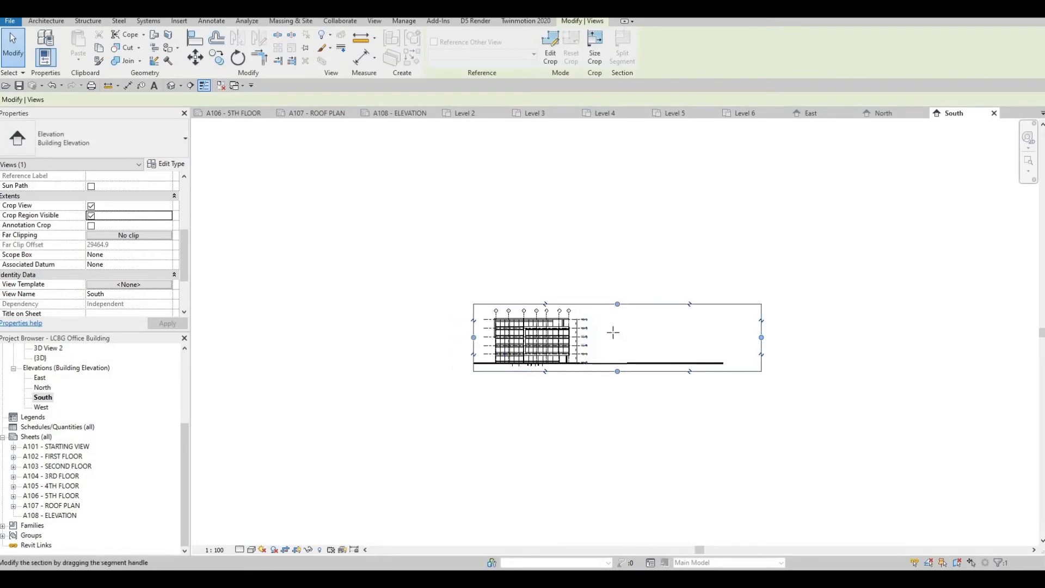
{"action": "left_click", "coordinate": [612, 333]}
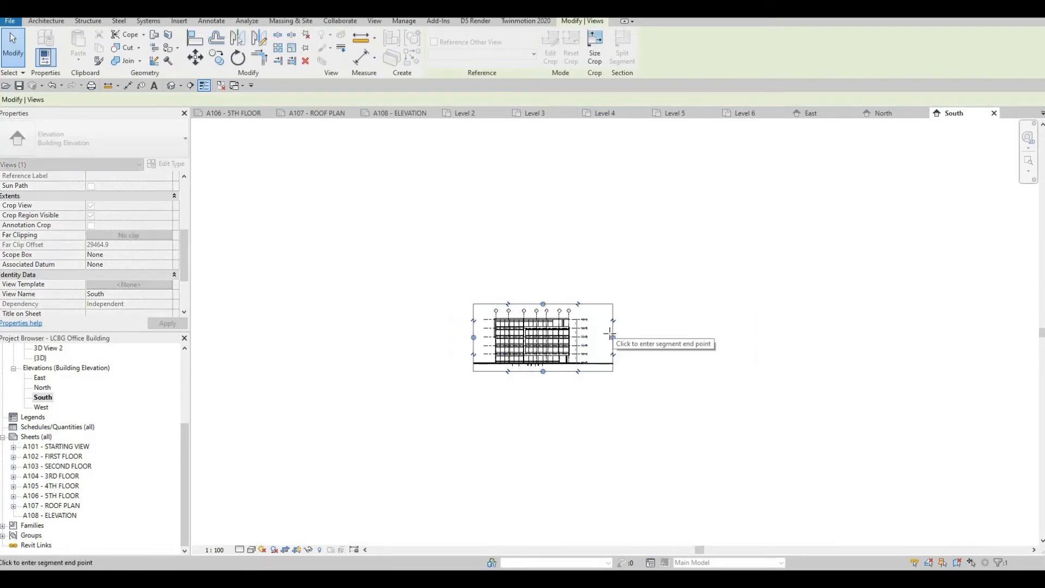
{"action": "key", "text": "Escape"}
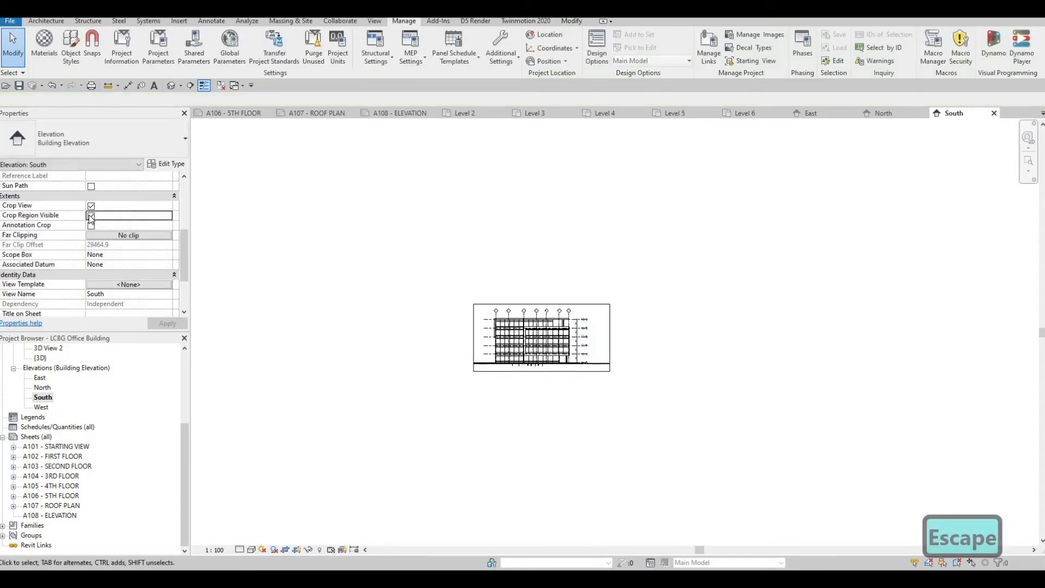
Toggle Crop View and Crop Region Visible off and back on for the South elevation.
{"action": "left_click", "coordinate": [91, 206]}
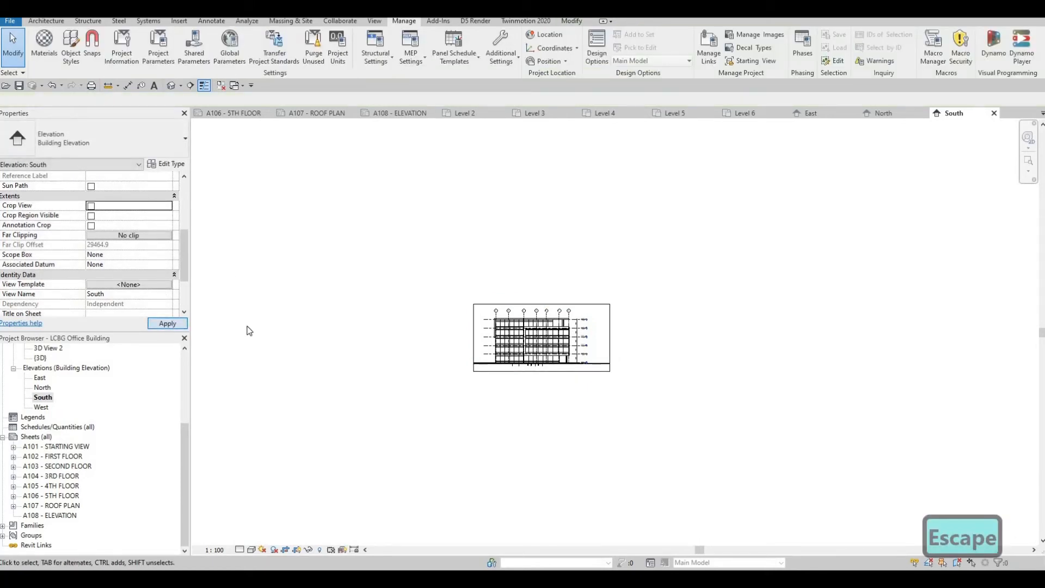
{"action": "left_click", "coordinate": [91, 216]}
{"action": "left_click", "coordinate": [166, 324]}
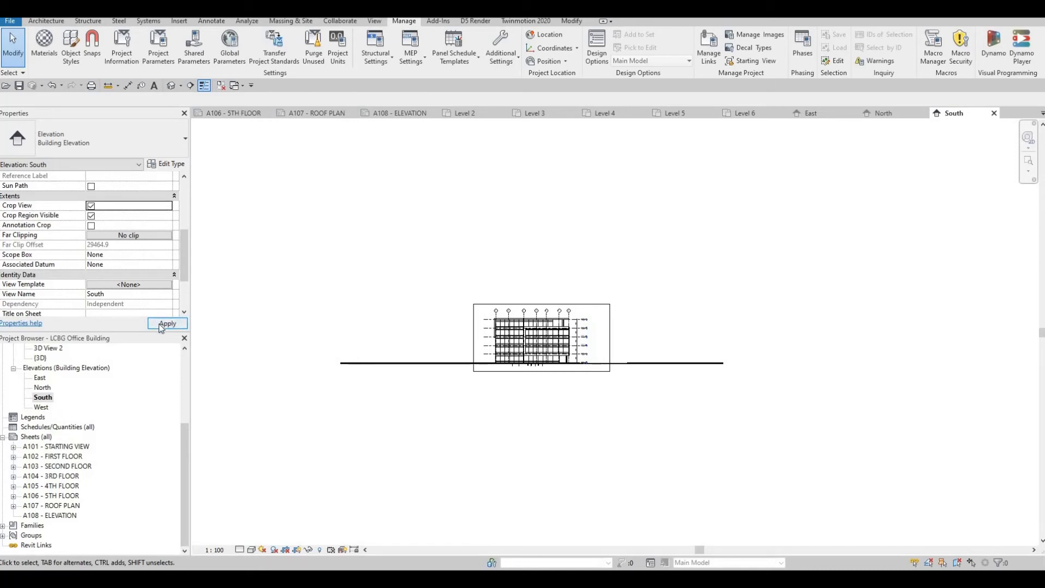
{"action": "left_click", "coordinate": [162, 327]}
{"action": "key", "text": "Escape"}
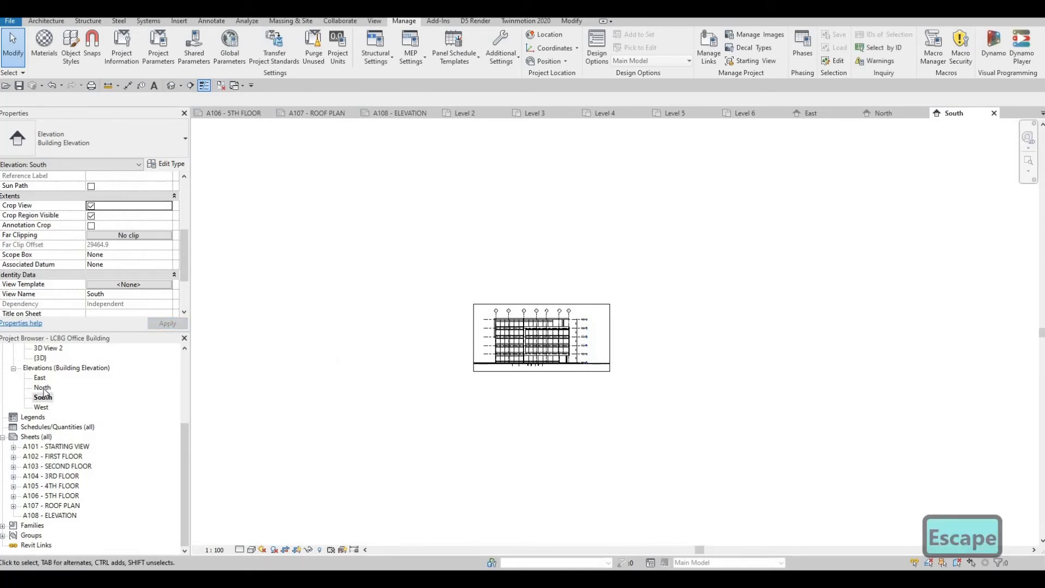
Open the North elevation, turn on Crop Region Visible, and narrow the crop region's two sides around the building.
{"action": "double_click", "coordinate": [42, 387]}
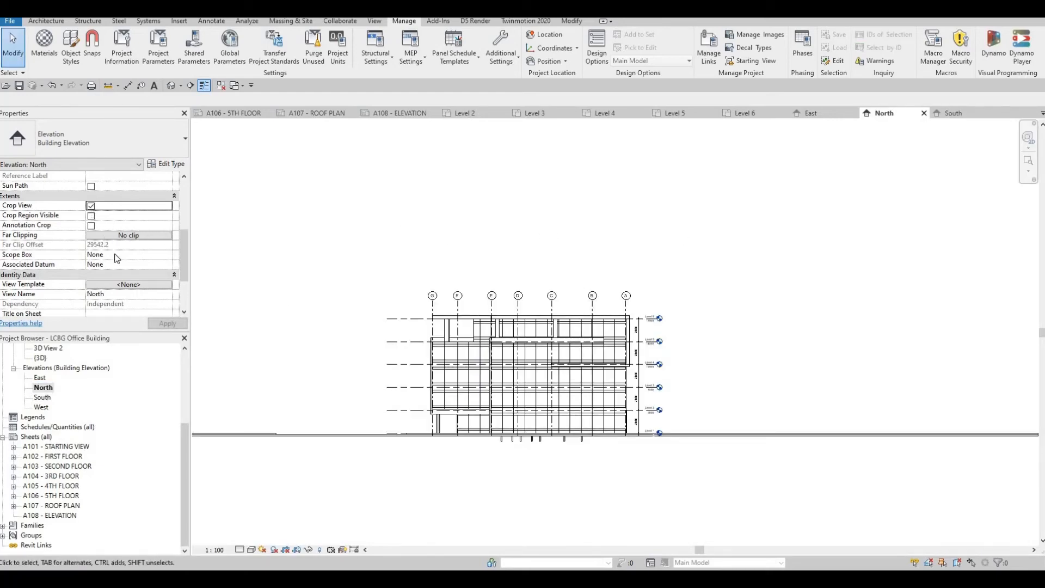
{"action": "left_click", "coordinate": [90, 216]}
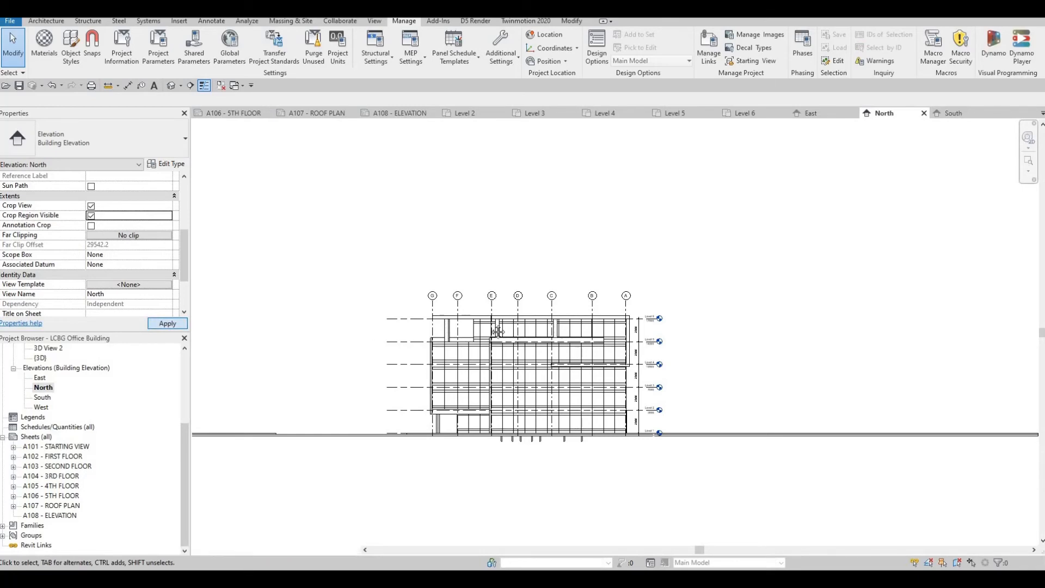
{"action": "scroll", "coordinate": [349, 335], "scroll_direction": "down", "scroll_amount": 2}
{"action": "middle_click_drag", "start_coordinate": [266, 326], "coordinate": [437, 306]}
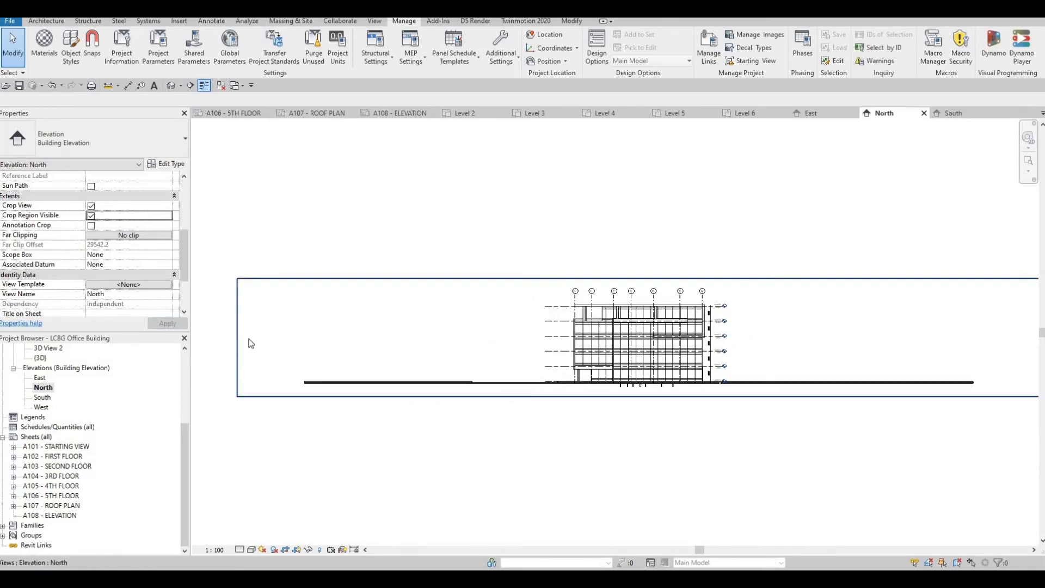
{"action": "left_click", "coordinate": [238, 338]}
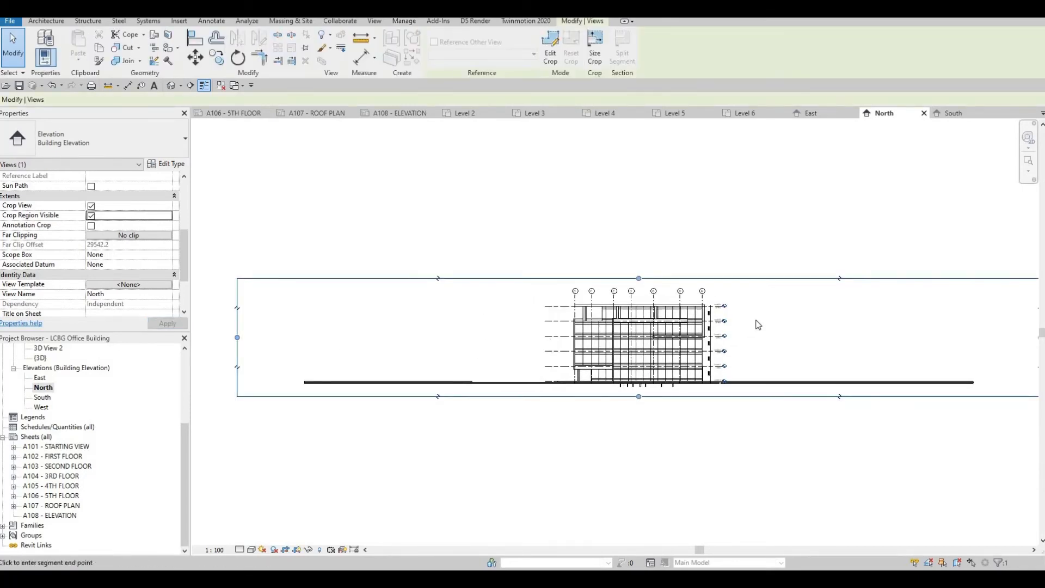
{"action": "middle_click_drag", "start_coordinate": [879, 330], "coordinate": [750, 329]}
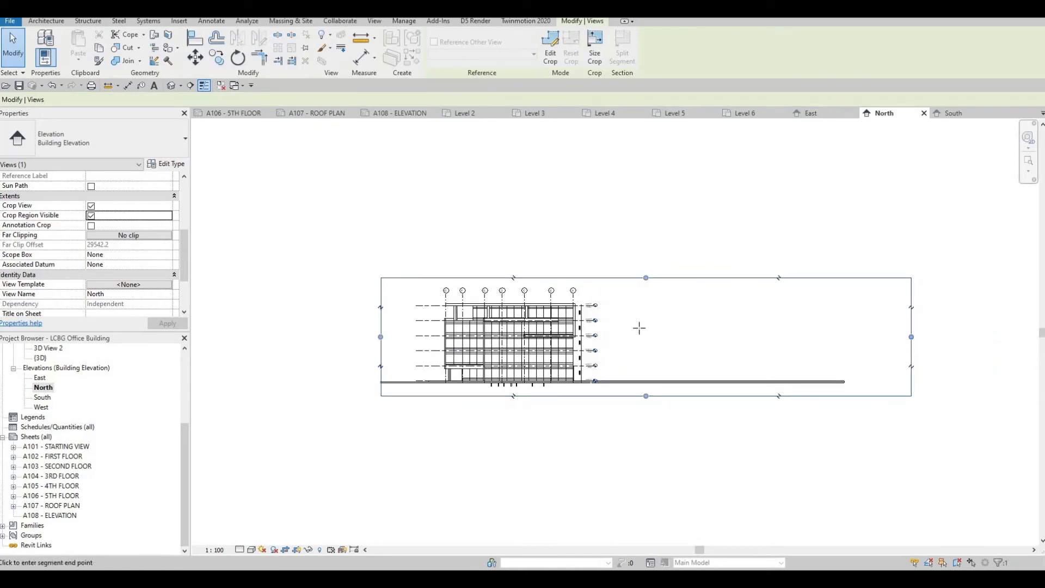
{"action": "left_click_drag", "start_coordinate": [639, 328], "coordinate": [633, 332]}
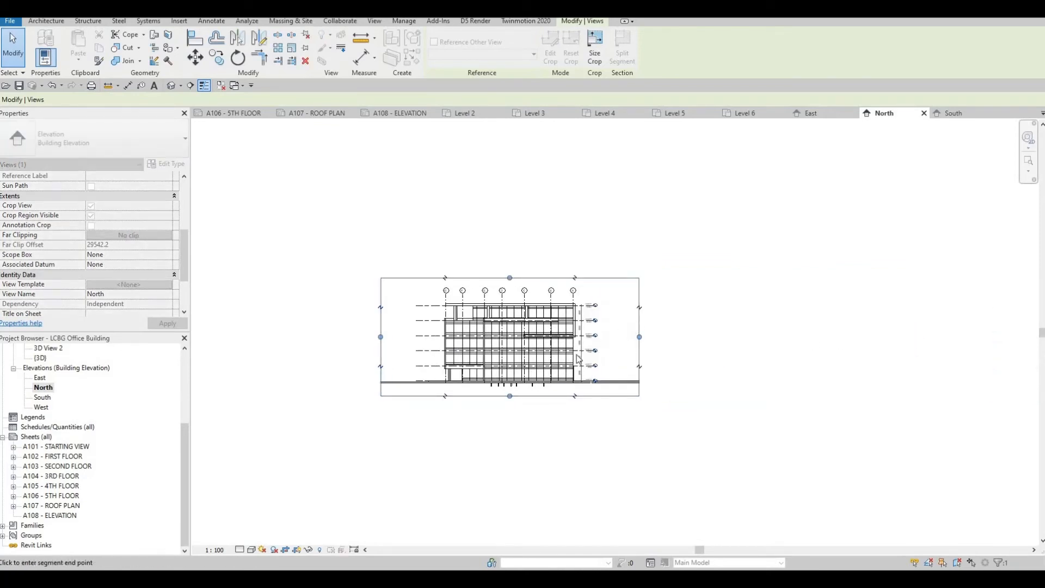
{"action": "key", "text": "Escape"}
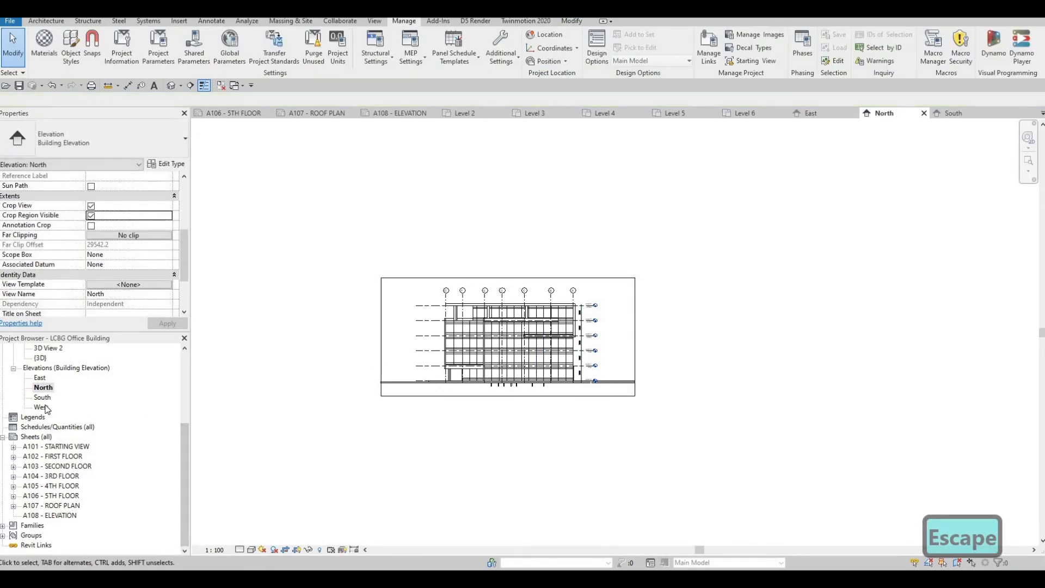
Open the West building elevation and set its visual style to Hidden Line.
{"action": "double_click", "coordinate": [42, 408]}
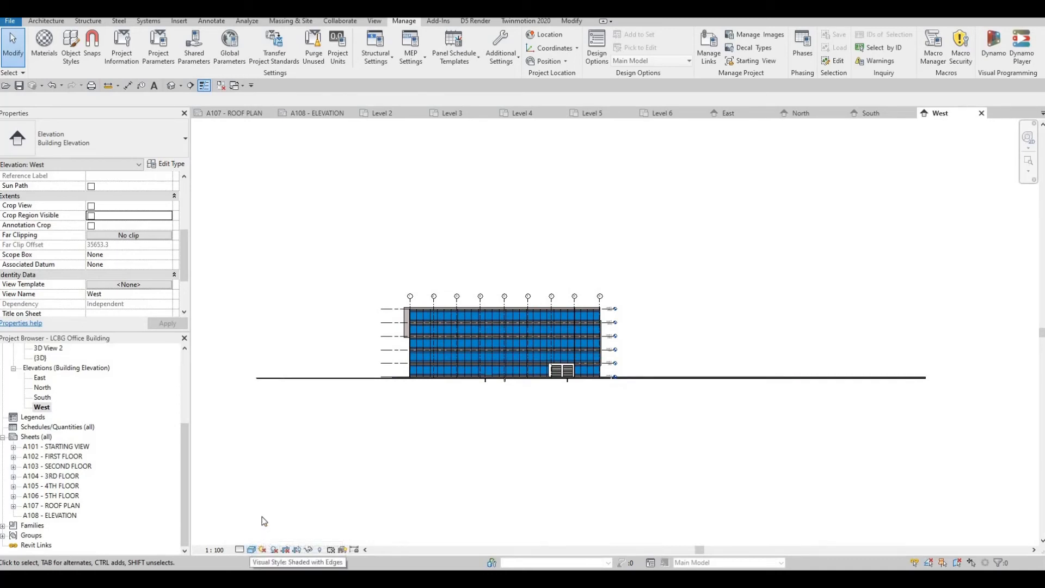
{"action": "left_click", "coordinate": [251, 550]}
{"action": "left_click", "coordinate": [275, 494]}
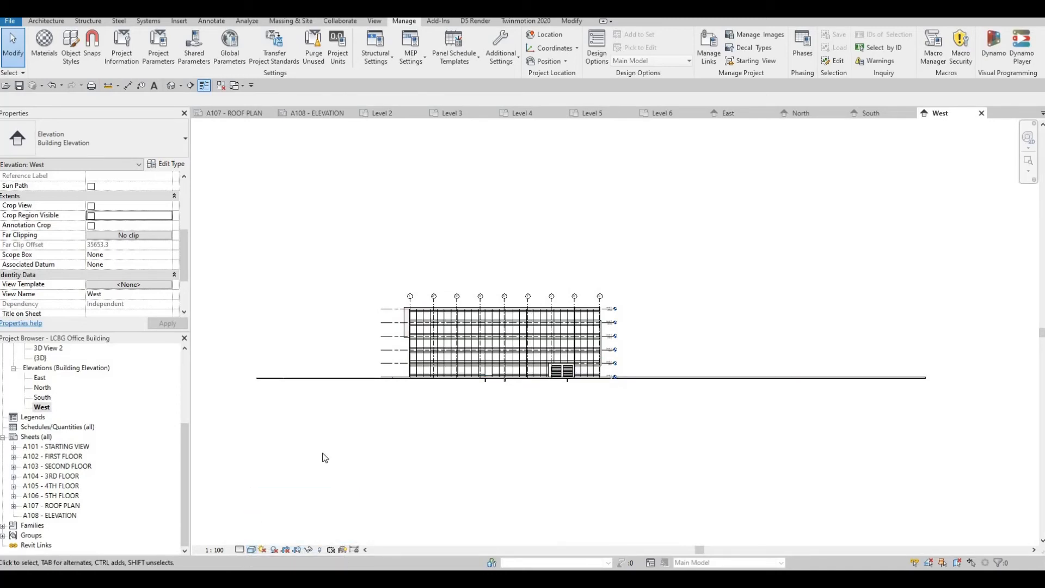
Turn on Crop View and Crop Region Visible for the West elevation and narrow the crop region's two sides around the building.
{"action": "left_click", "coordinate": [91, 206]}
{"action": "left_click", "coordinate": [162, 326]}
{"action": "middle_click_drag", "start_coordinate": [189, 338], "coordinate": [323, 338]}
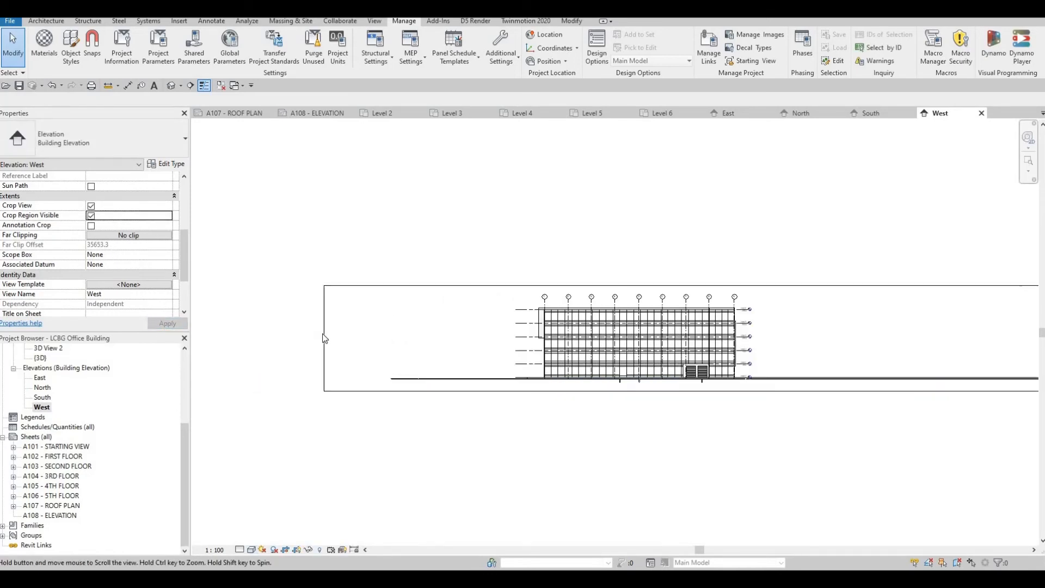
{"action": "left_click", "coordinate": [332, 340]}
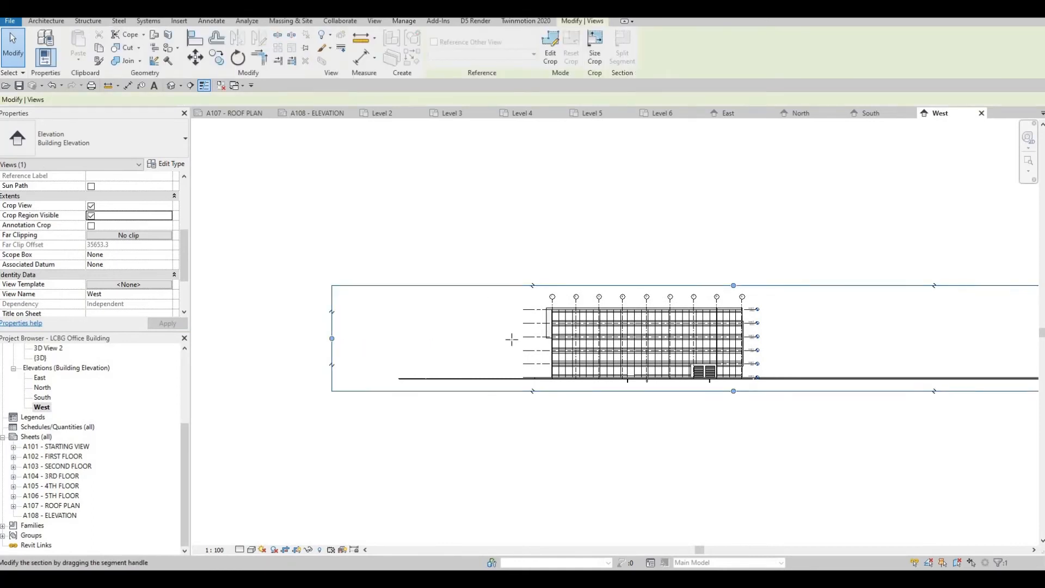
{"action": "left_click_drag", "start_coordinate": [515, 344], "coordinate": [513, 344]}
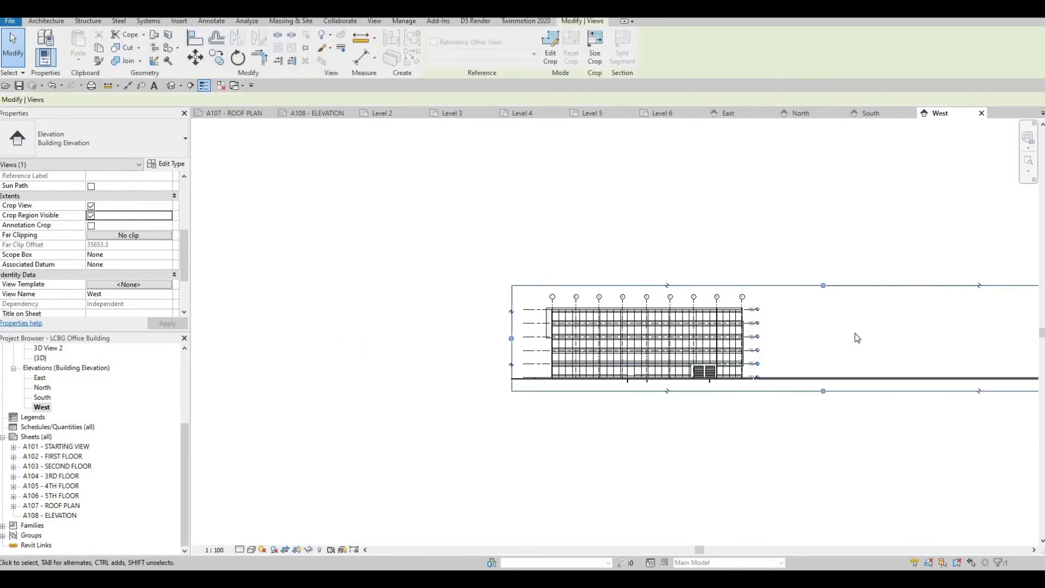
{"action": "middle_click_drag", "start_coordinate": [856, 336], "coordinate": [623, 331]}
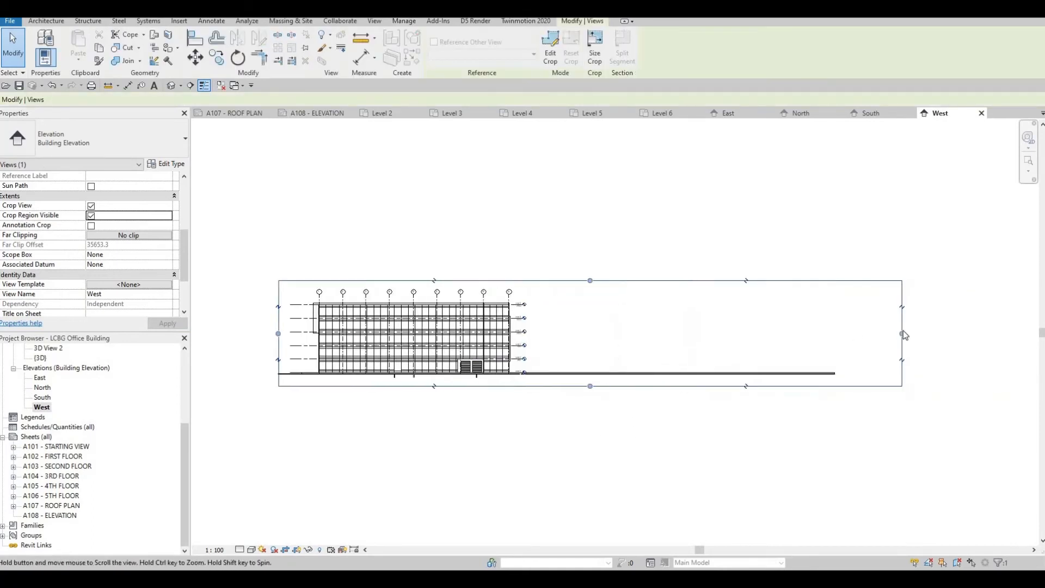
{"action": "left_click", "coordinate": [557, 337]}
{"action": "scroll", "coordinate": [526, 307], "scroll_direction": "up", "scroll_amount": 5}
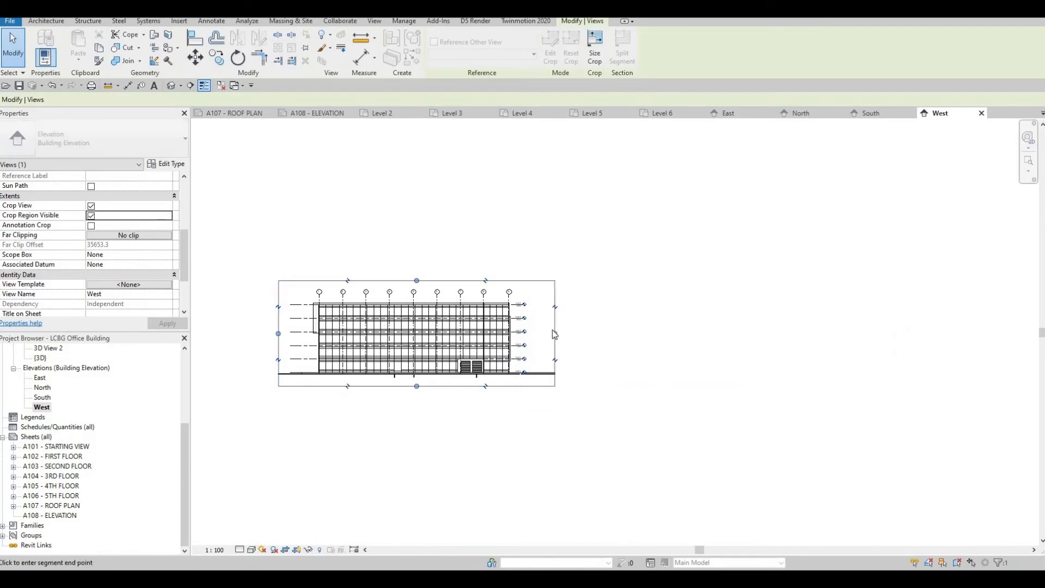
{"action": "key", "text": "Escape"}
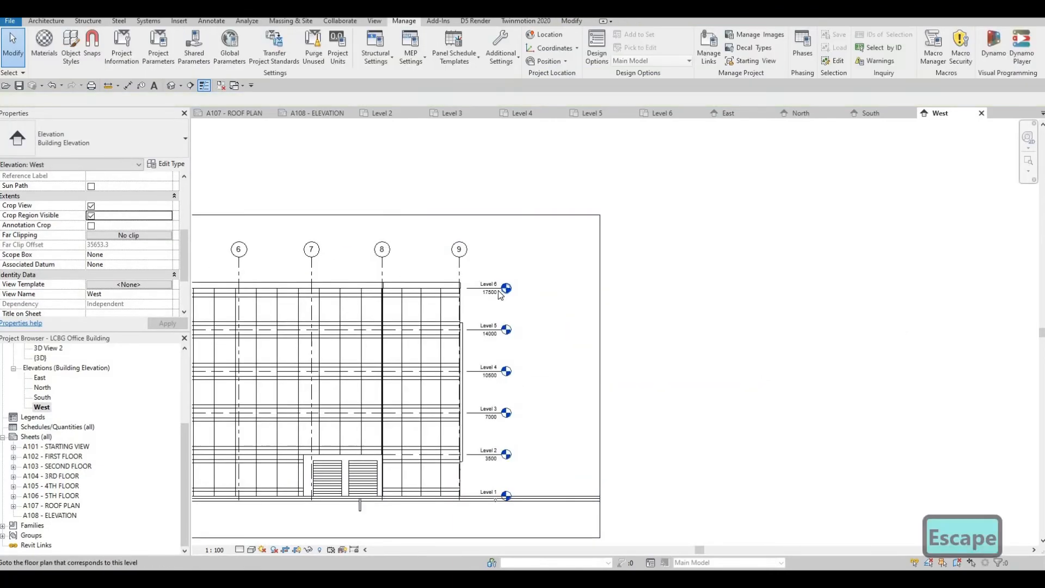
{"action": "key", "text": "Escape"}
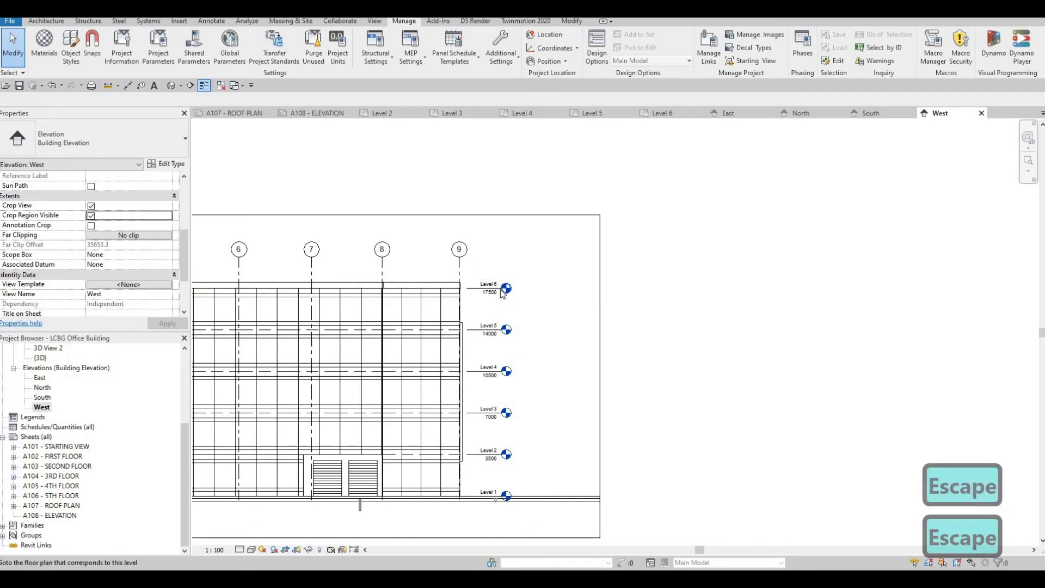
Extend the aligned level lines past grid 9 in the West elevation, moving the level heads farther from the building.
{"action": "scroll", "coordinate": [503, 289], "scroll_direction": "up", "scroll_amount": 2}
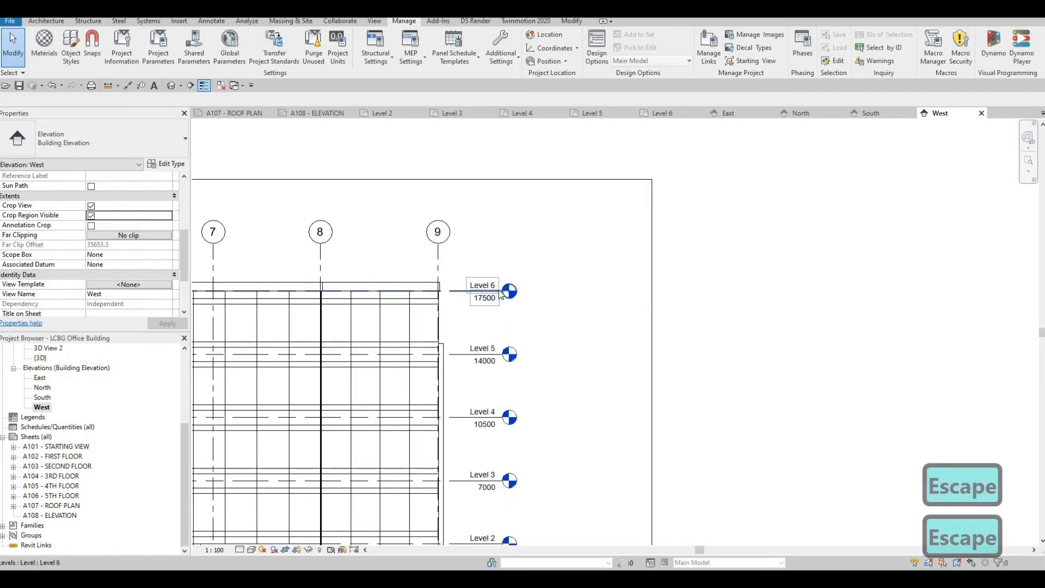
{"action": "left_click", "coordinate": [501, 293]}
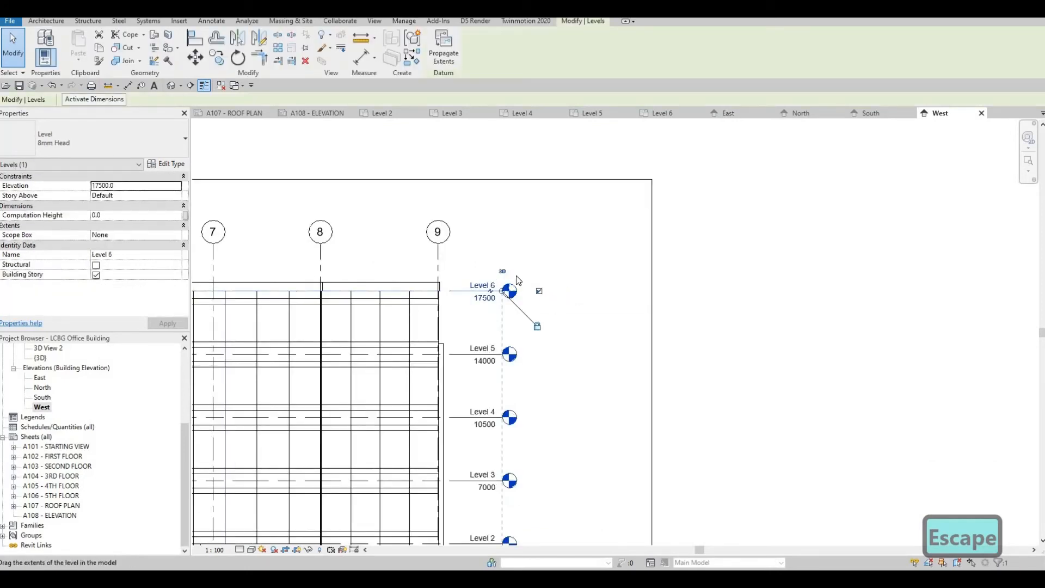
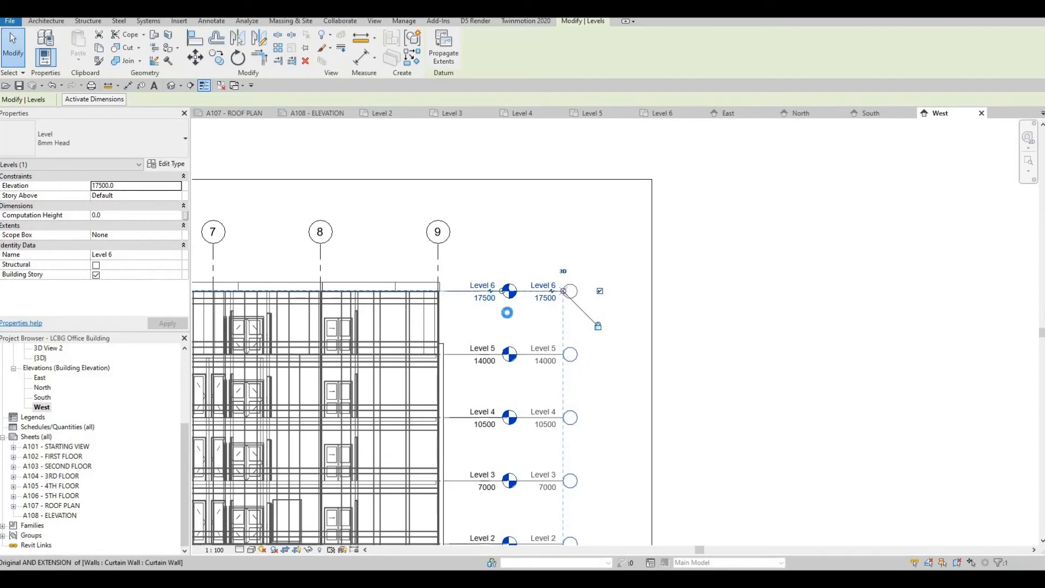
{"action": "middle_click_drag", "start_coordinate": [498, 288], "coordinate": [536, 255]}
{"action": "key", "text": "Escape"}
{"action": "key", "text": "Escape"}
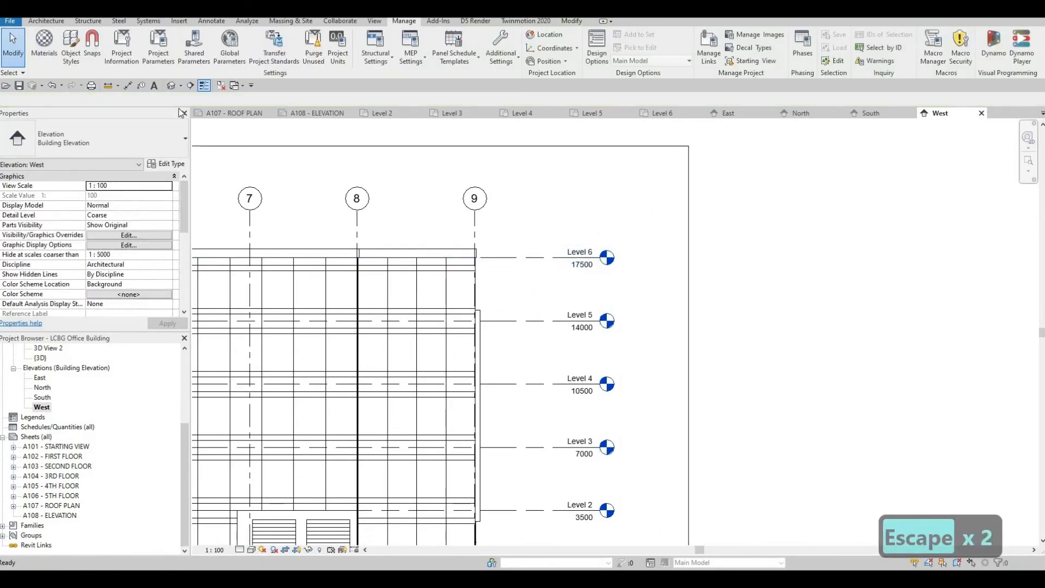
Add a continuous aligned dimension chain from Level 6 down to Level 1 between grid 9 and the level heads in the West elevation.
{"action": "left_click", "coordinate": [516, 257]}
{"action": "left_click", "coordinate": [526, 322]}
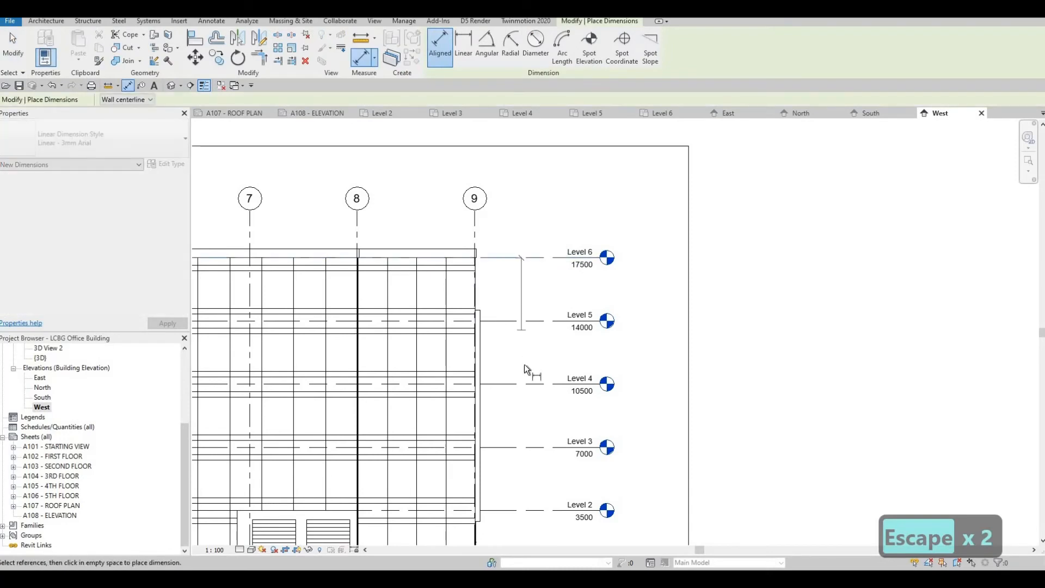
{"action": "left_click", "coordinate": [517, 385]}
{"action": "left_click", "coordinate": [531, 447]}
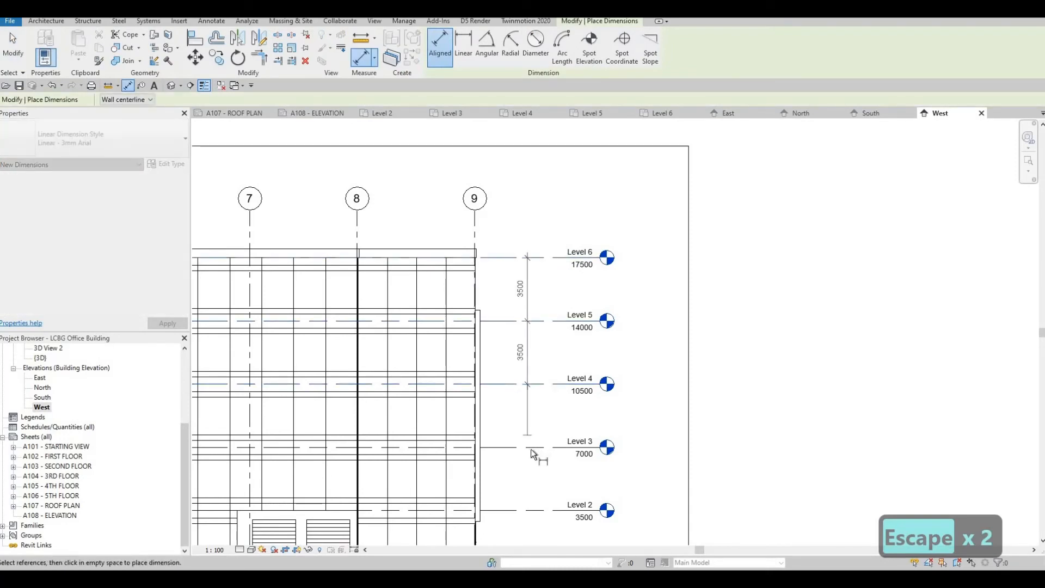
{"action": "left_click", "coordinate": [545, 510]}
{"action": "middle_click_drag", "start_coordinate": [531, 536], "coordinate": [553, 403]}
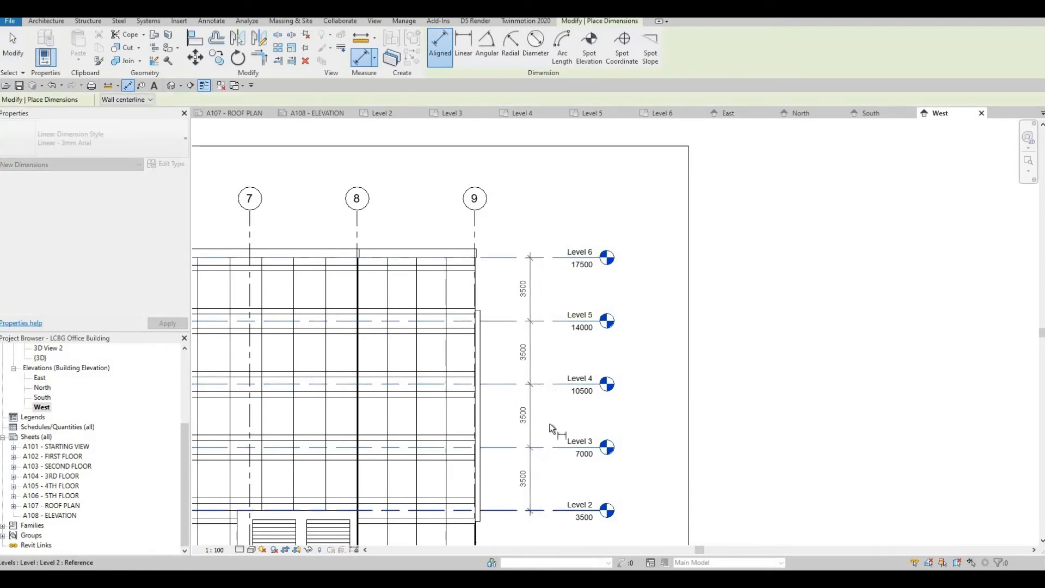
{"action": "left_click", "coordinate": [547, 442]}
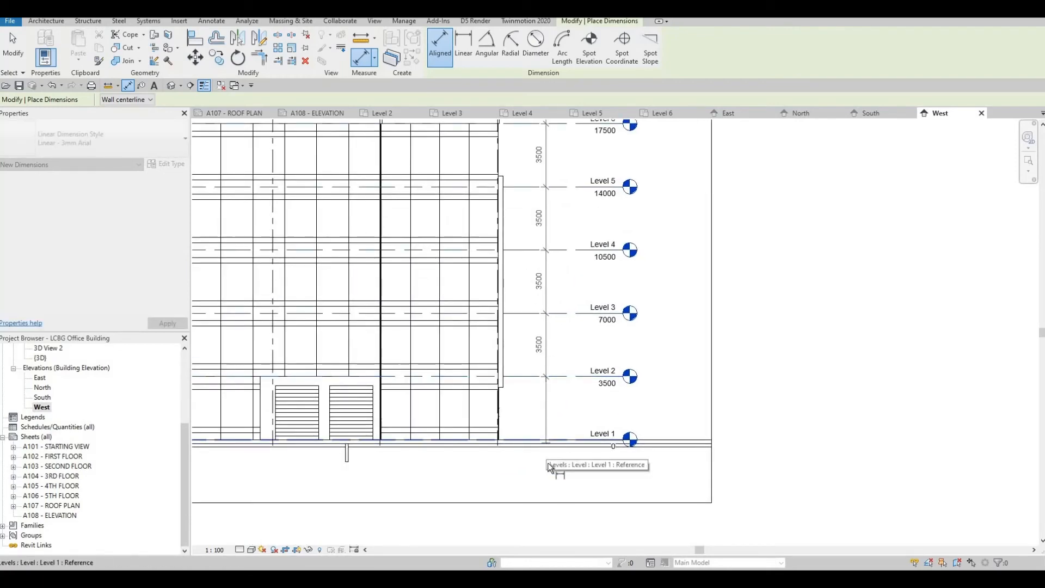
{"action": "left_click", "coordinate": [549, 467]}
{"action": "key", "text": "Escape"}
{"action": "scroll", "coordinate": [680, 408], "scroll_direction": "down", "scroll_amount": 3}
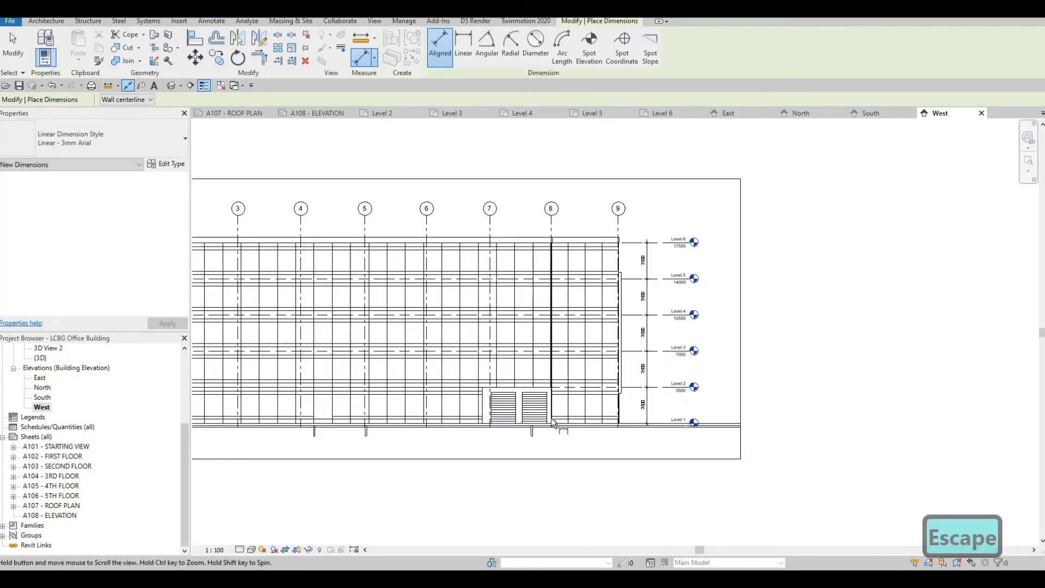
{"action": "middle_click_drag", "start_coordinate": [490, 417], "coordinate": [678, 395]}
{"action": "scroll", "coordinate": [678, 396], "scroll_direction": "down", "scroll_amount": 1}
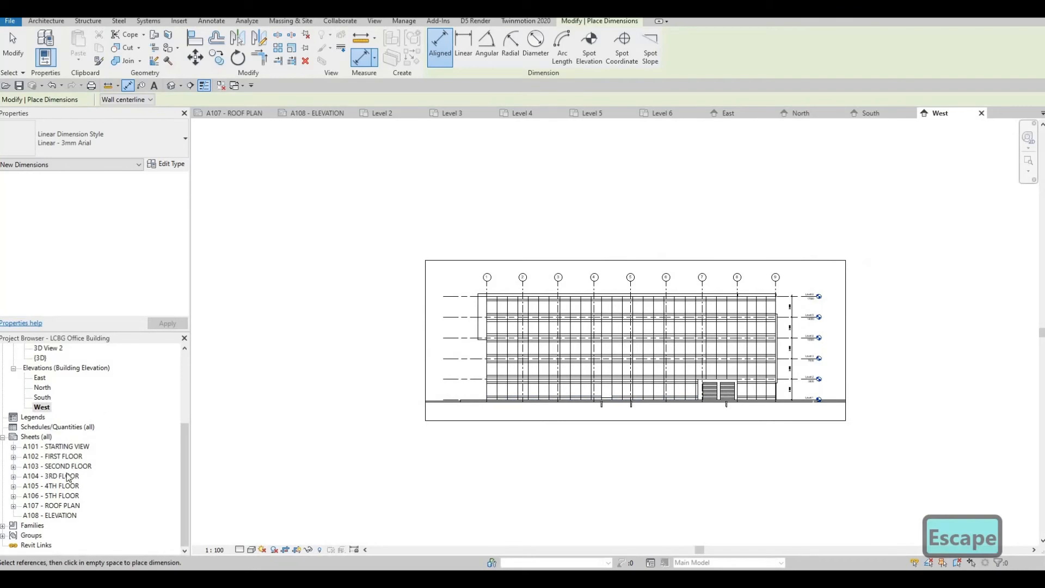
Open sheet A108 - ELEVATION and try to place the East elevation on it at 1:100.
{"action": "double_click", "coordinate": [60, 516]}
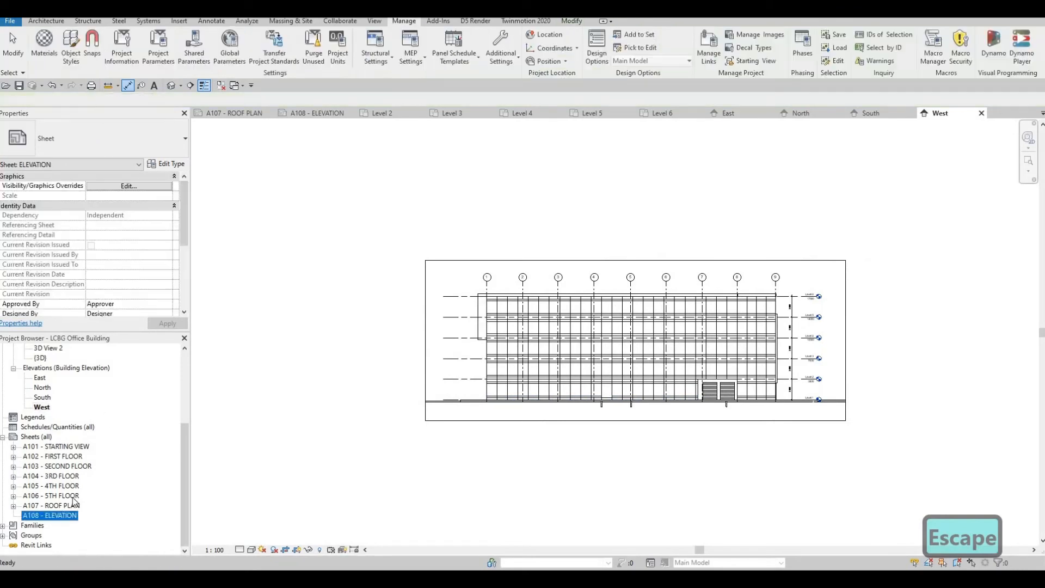
{"action": "scroll", "coordinate": [45, 410], "scroll_direction": "up", "scroll_amount": 1}
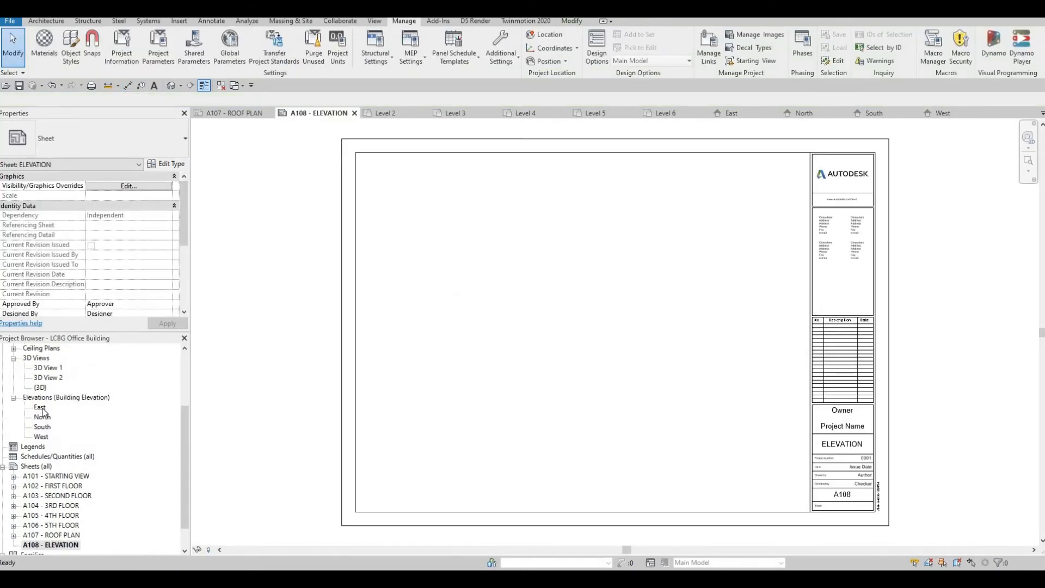
{"action": "left_click_drag", "start_coordinate": [40, 407], "coordinate": [442, 247]}
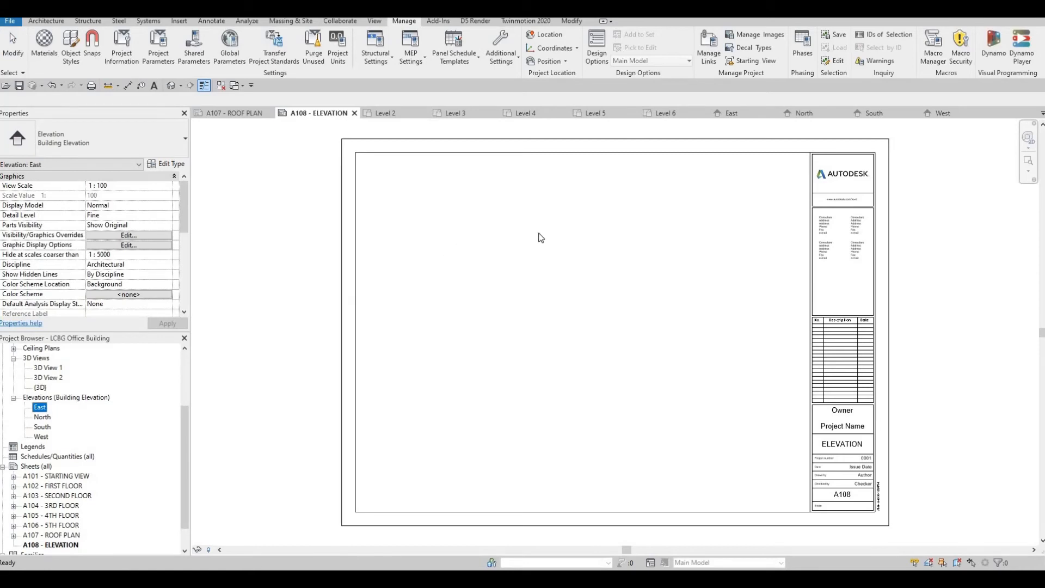
{"action": "key", "text": "Escape"}
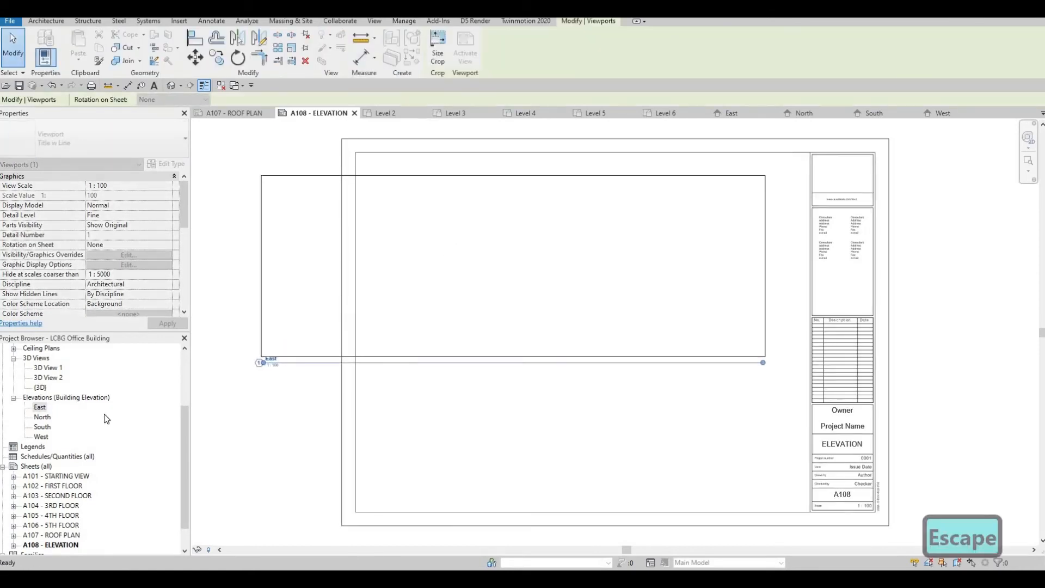
Open the East elevation and set its view scale to 1:200.
{"action": "double_click", "coordinate": [41, 409]}
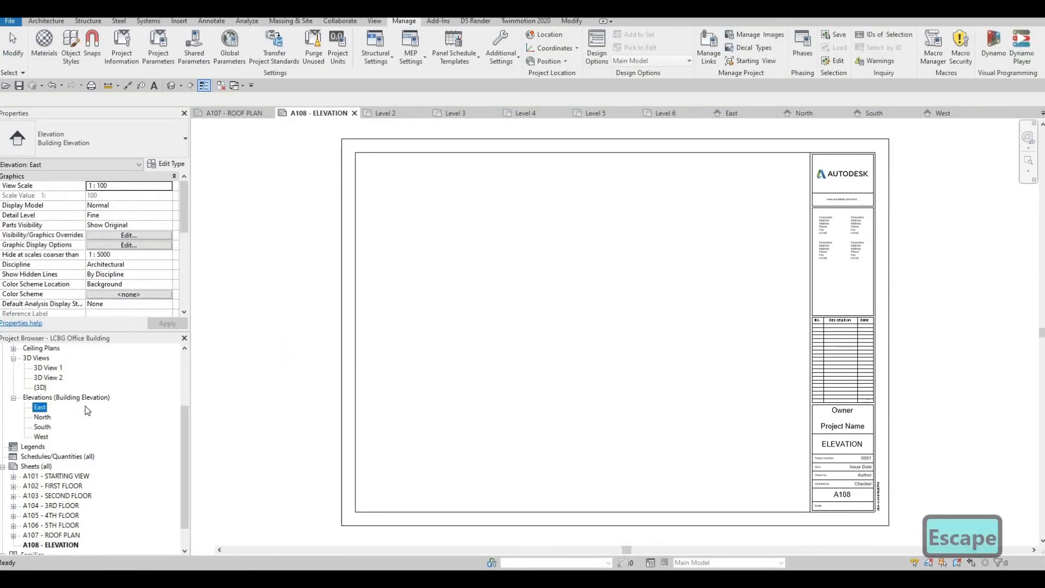
{"action": "left_click", "coordinate": [211, 550]}
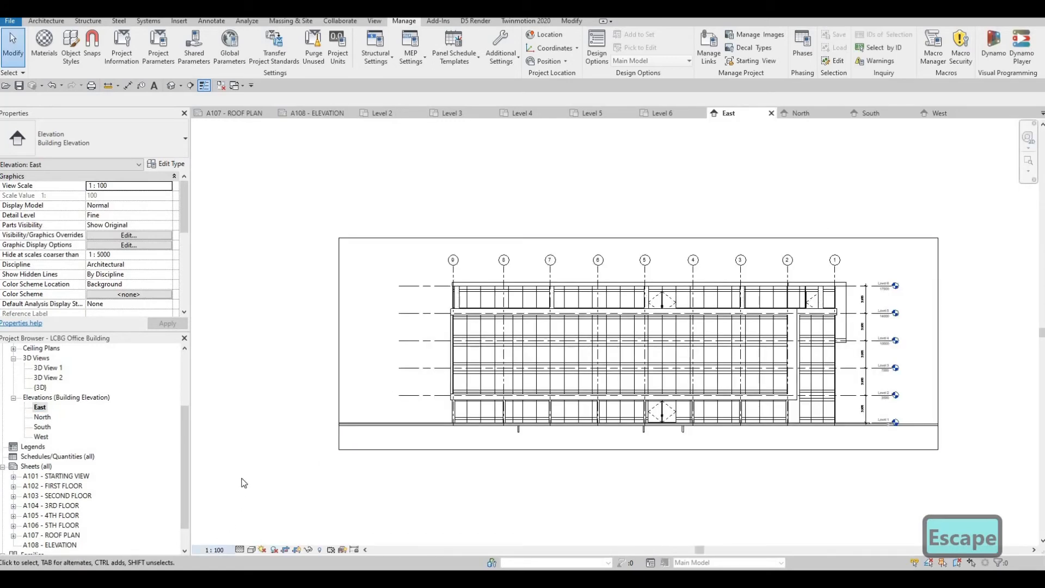
{"action": "left_click", "coordinate": [271, 491]}
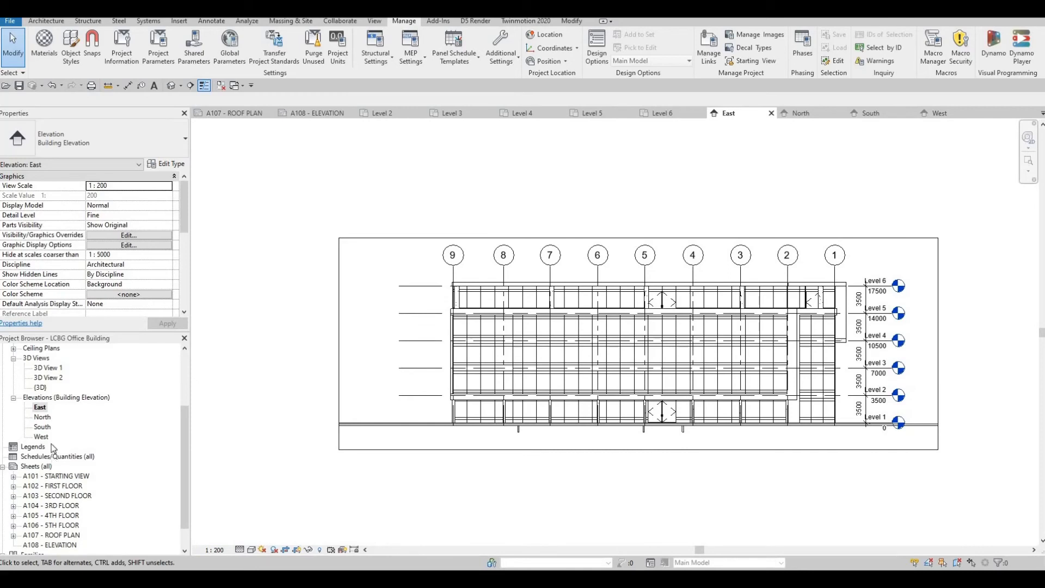
Set the view scale of the North, South and West elevations to 1:200.
{"action": "double_click", "coordinate": [43, 419]}
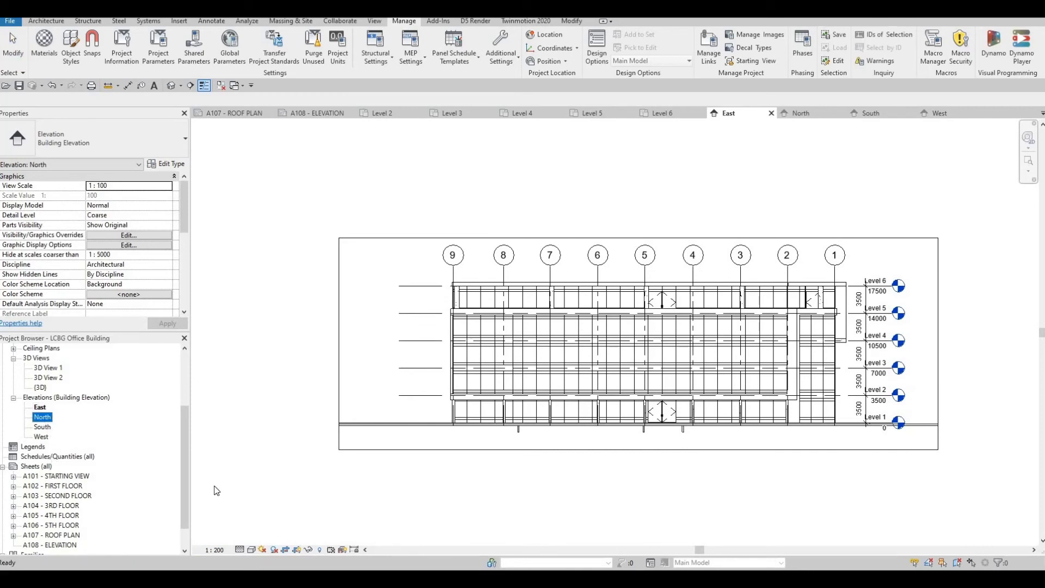
{"action": "left_click", "coordinate": [214, 550]}
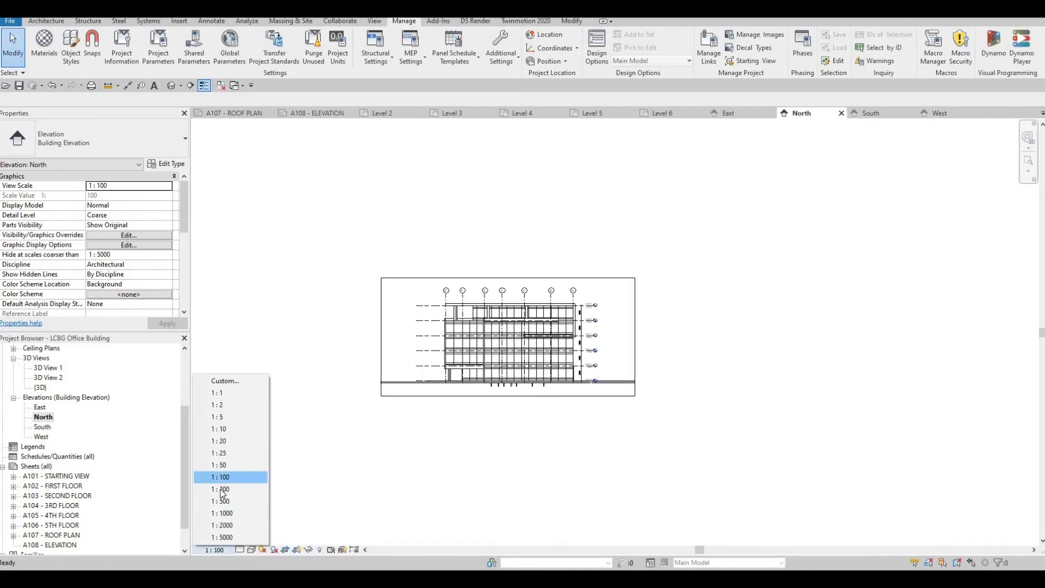
{"action": "left_click", "coordinate": [220, 491]}
{"action": "double_click", "coordinate": [42, 427]}
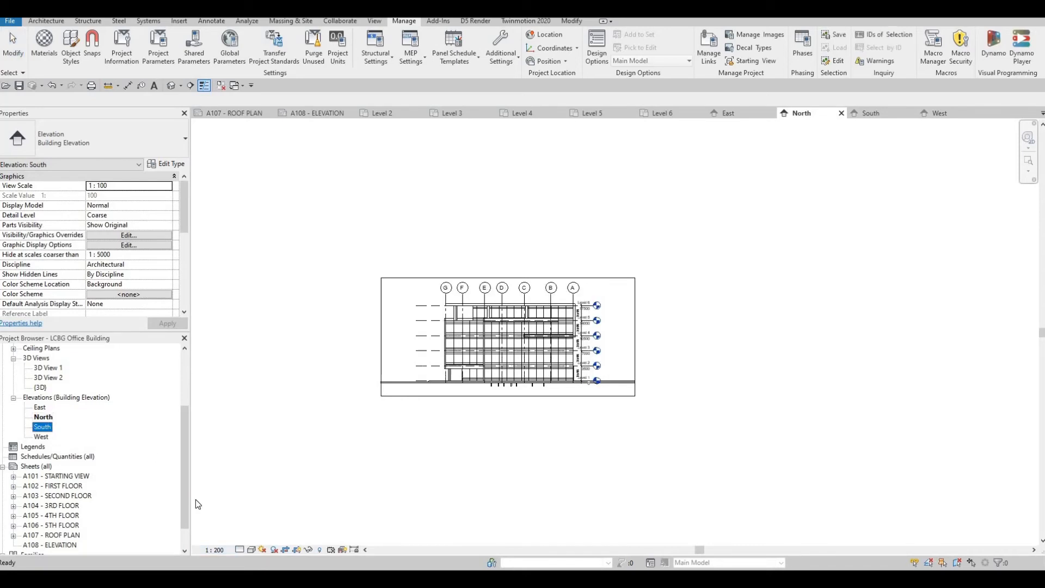
{"action": "left_click", "coordinate": [215, 549]}
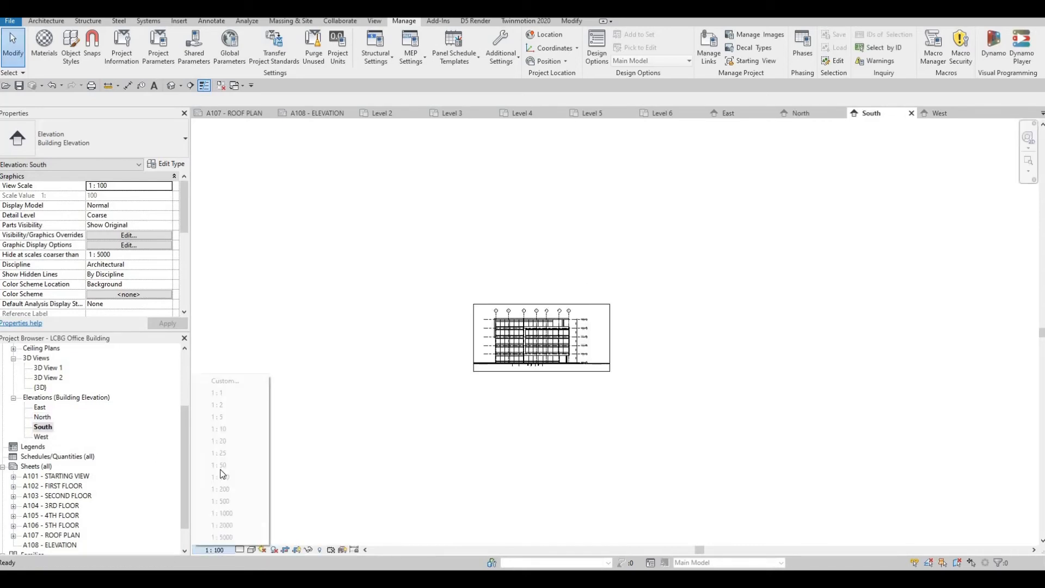
{"action": "left_click", "coordinate": [221, 489]}
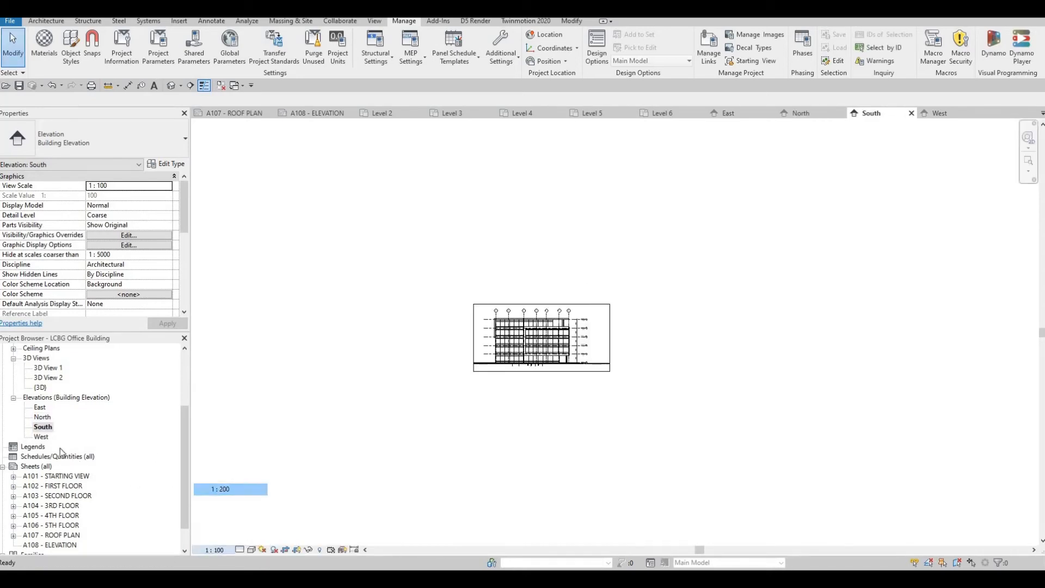
{"action": "double_click", "coordinate": [43, 437]}
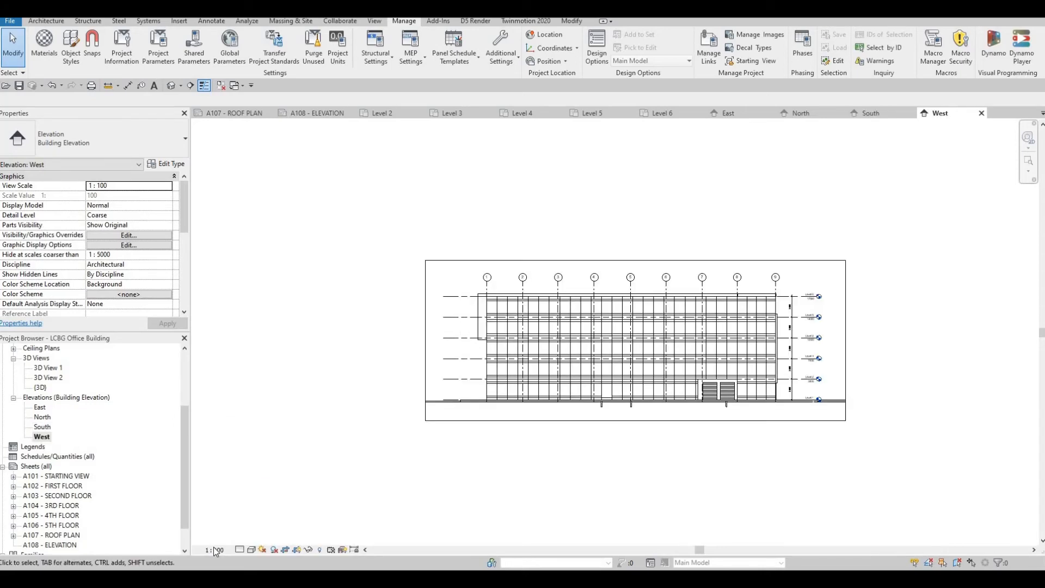
{"action": "left_click", "coordinate": [215, 549]}
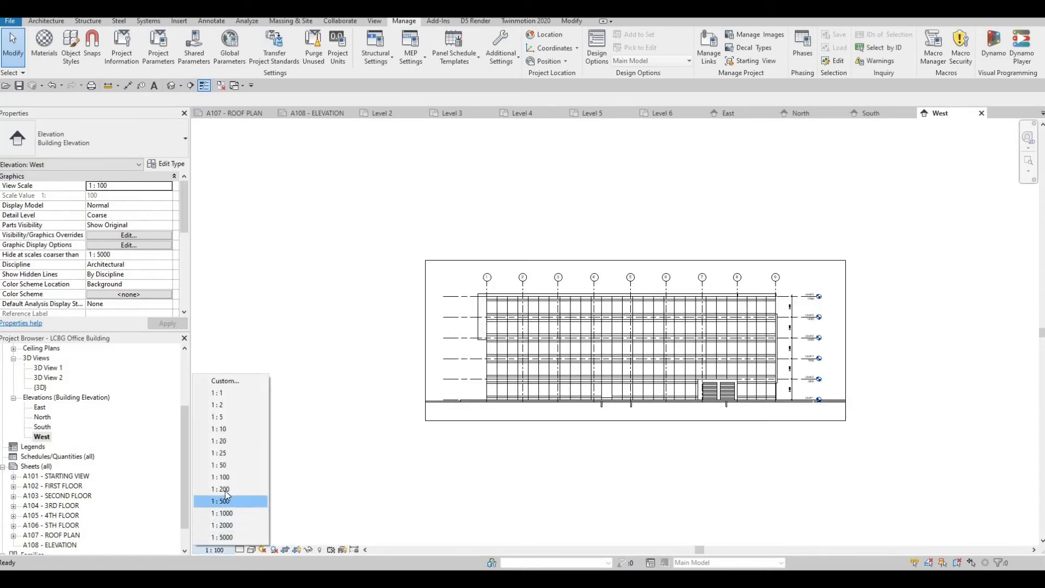
{"action": "left_click", "coordinate": [225, 489]}
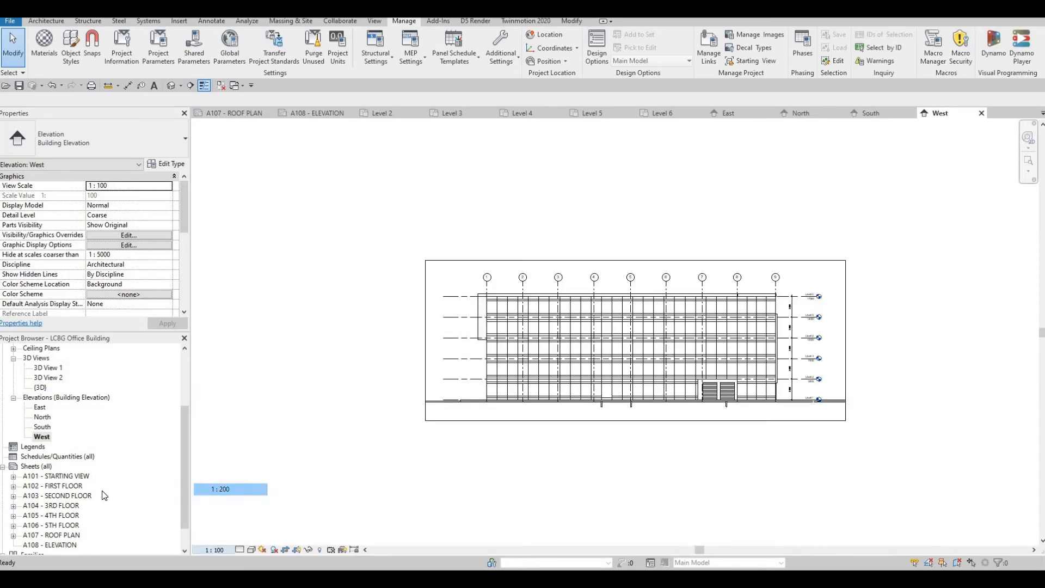
Open sheet A108 - ELEVATION and place the East elevation in the sheet's upper left area.
{"action": "double_click", "coordinate": [54, 545]}
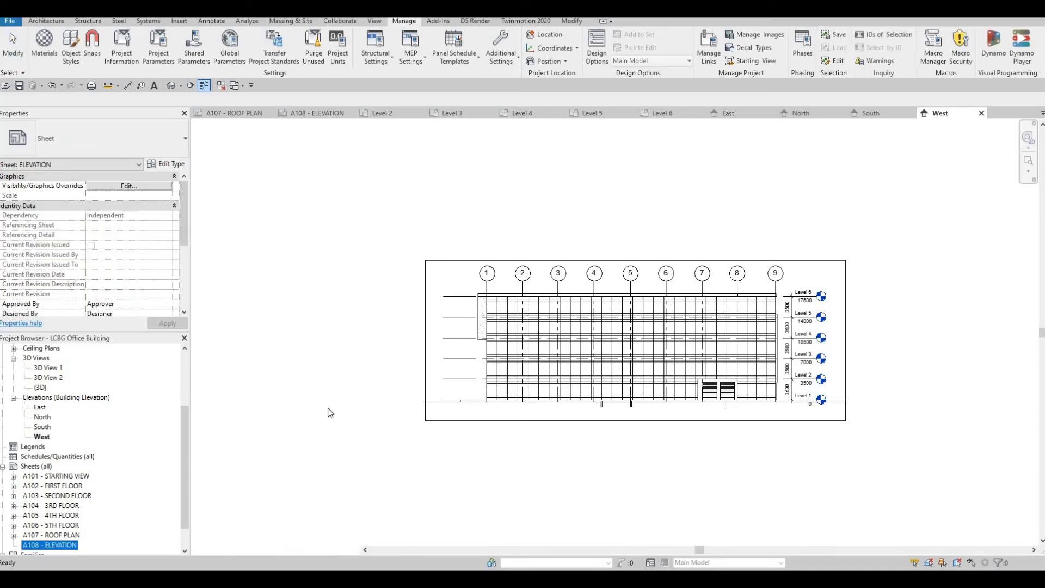
{"action": "left_click", "coordinate": [41, 408]}
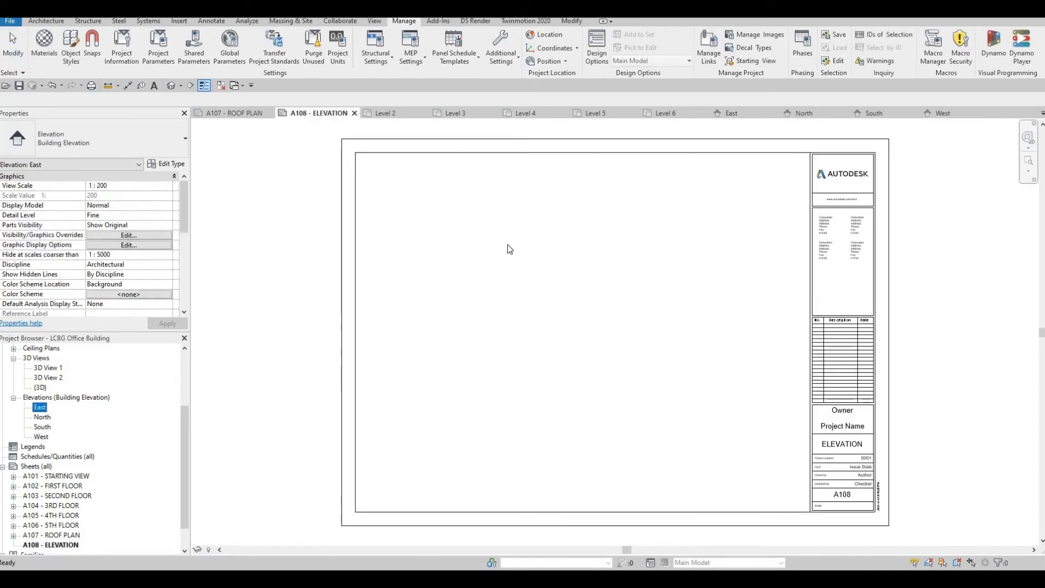
{"action": "left_click_drag", "start_coordinate": [40, 408], "coordinate": [508, 244]}
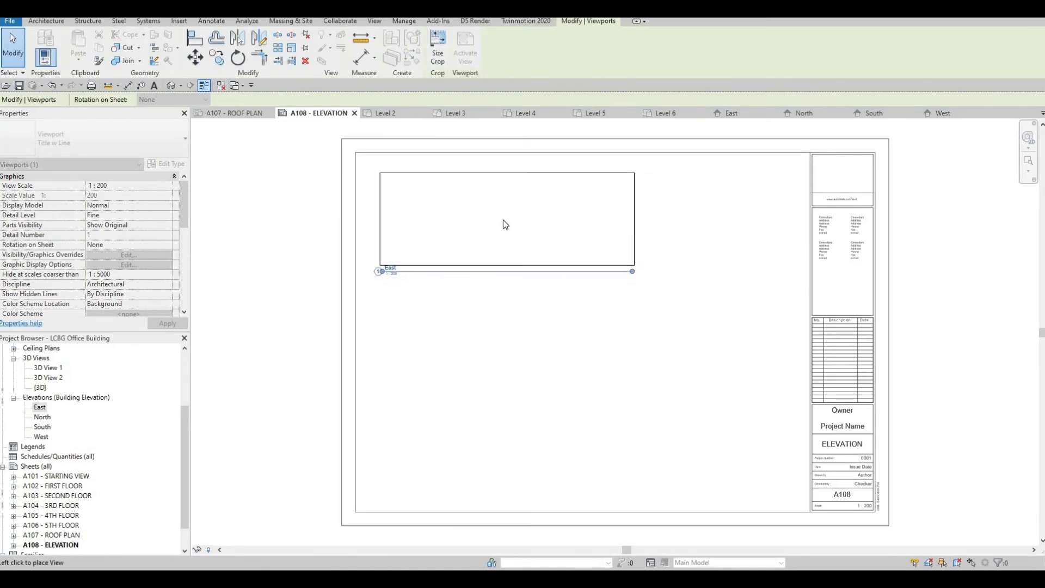
{"action": "left_click", "coordinate": [503, 220]}
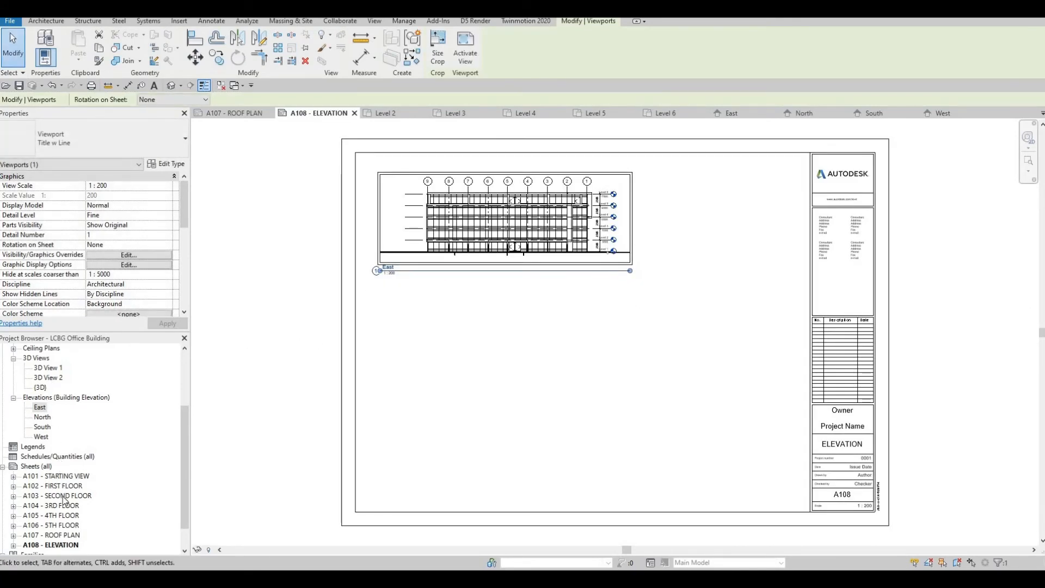
Place the North elevation on the sheet directly below East, aligned with its left edge.
{"action": "left_click", "coordinate": [43, 417]}
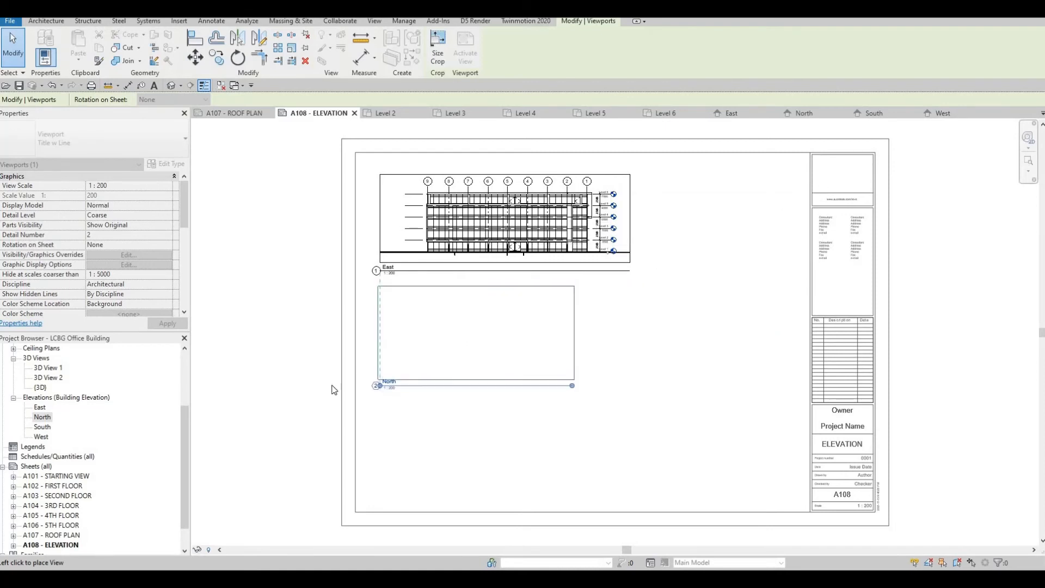
{"action": "left_click", "coordinate": [371, 397]}
{"action": "key", "text": "Escape"}
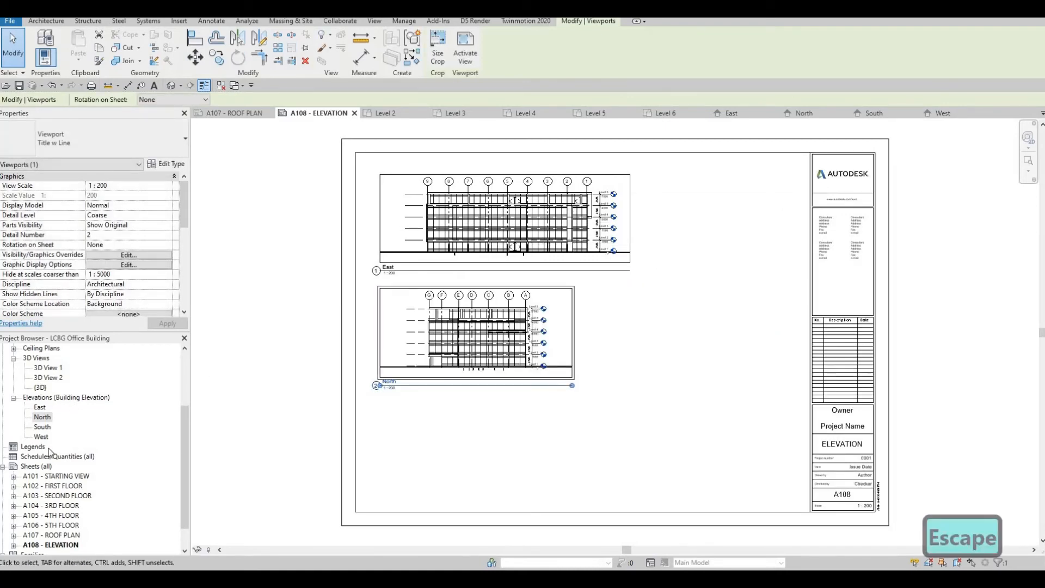
Place the South elevation on the sheet to the right of North, aligned horizontally with it.
{"action": "left_click", "coordinate": [42, 427]}
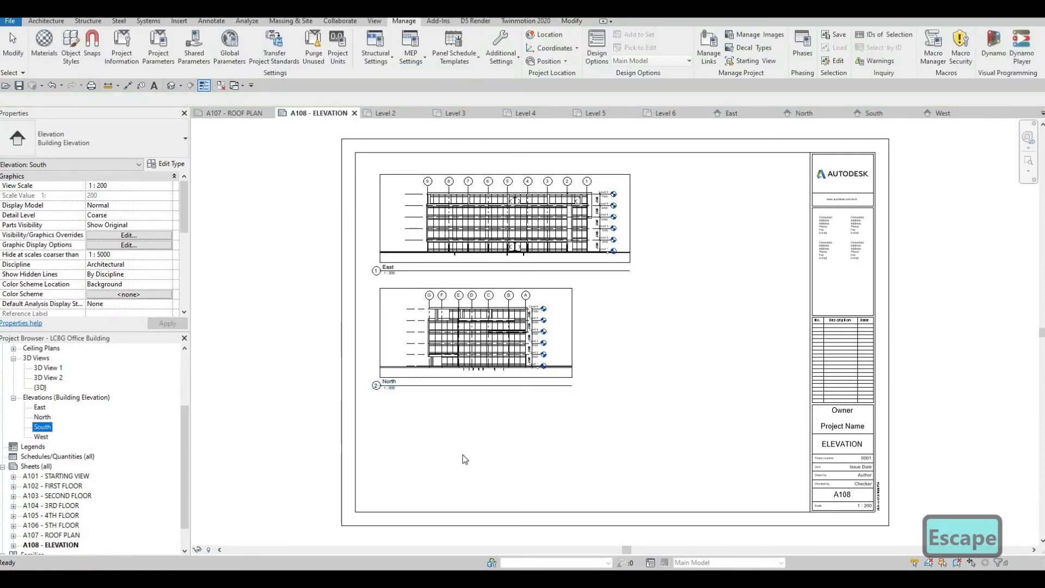
{"action": "left_click_drag", "start_coordinate": [474, 455], "coordinate": [468, 449]}
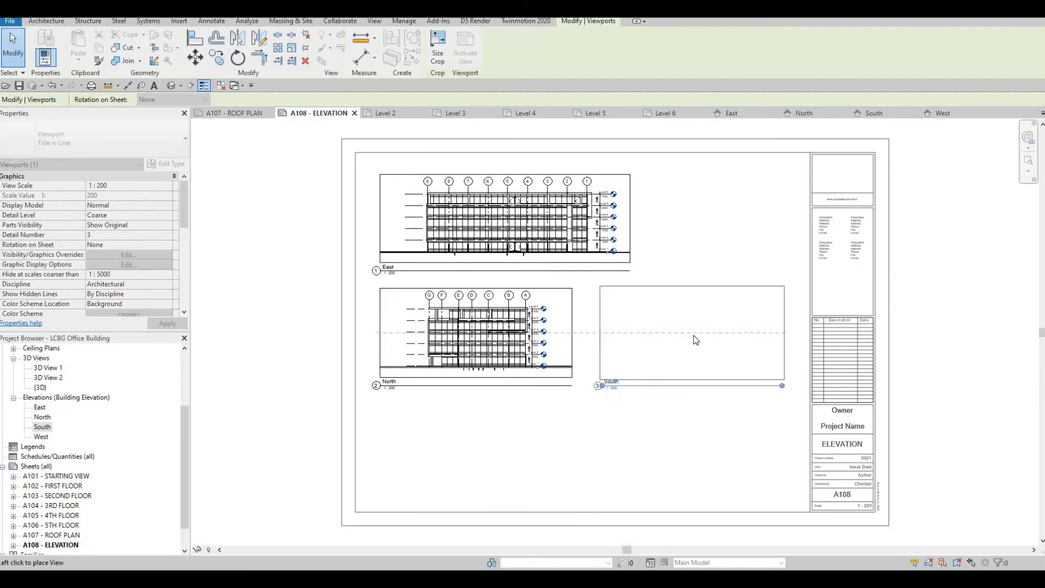
{"action": "left_click", "coordinate": [694, 337]}
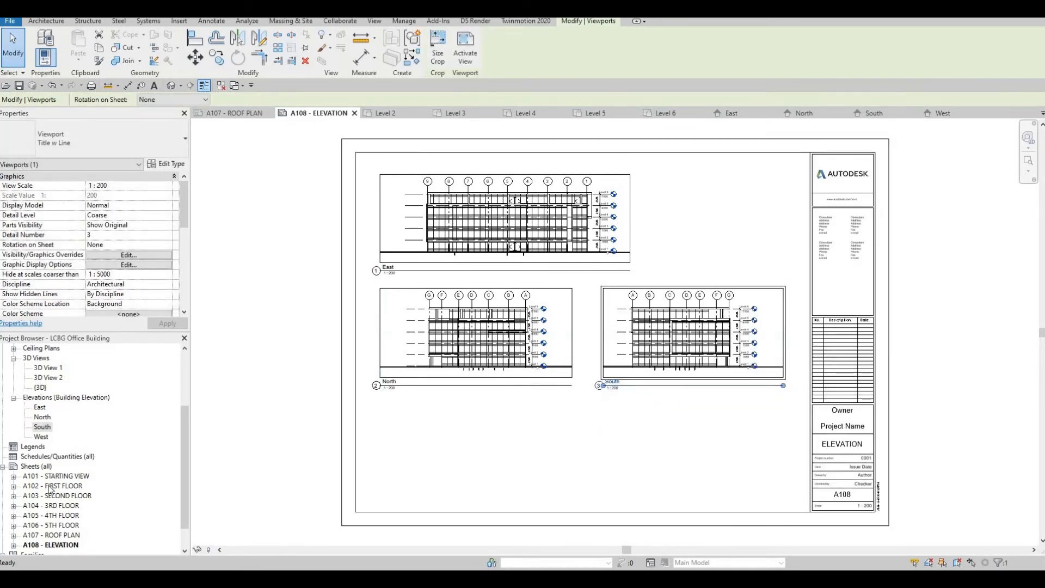
Place the West elevation on the sheet below North, aligned with its left edge.
{"action": "left_click", "coordinate": [41, 437]}
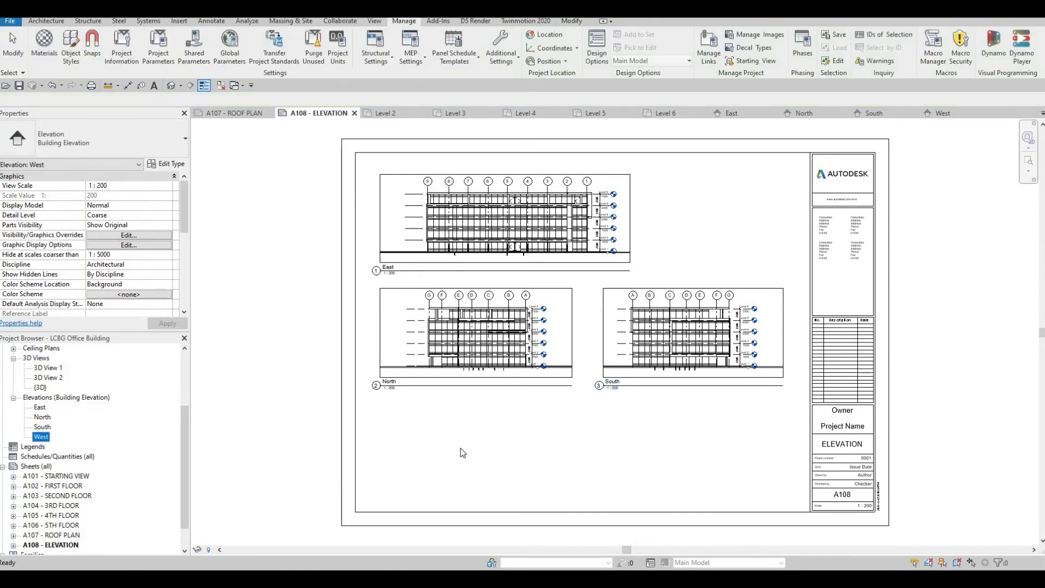
{"action": "left_click_drag", "start_coordinate": [460, 449], "coordinate": [492, 450]}
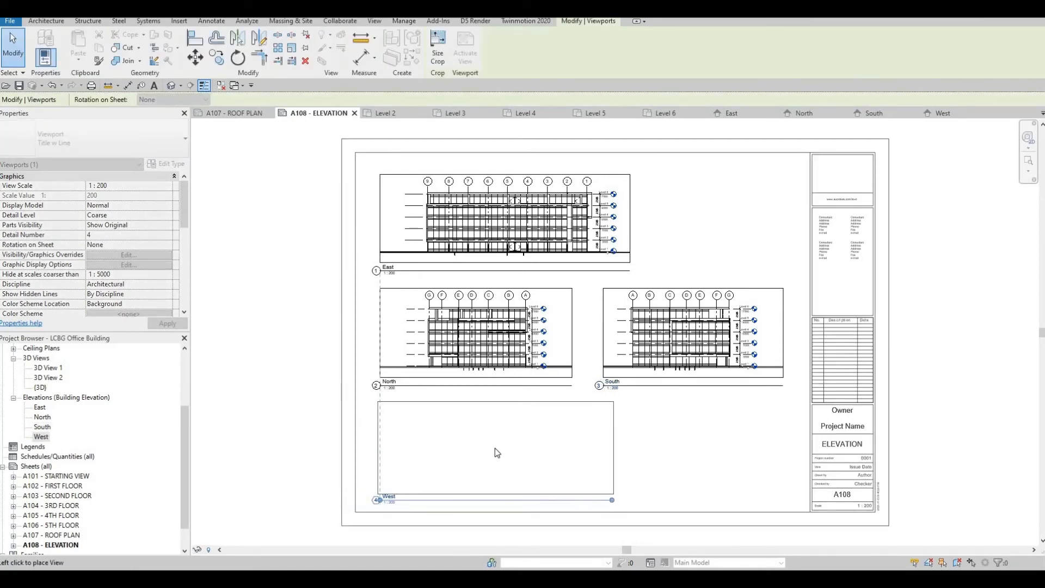
{"action": "left_click", "coordinate": [495, 449]}
{"action": "key", "text": "Escape"}
Move the West viewport up and partly outside the sheet's left border to clear the space below North.
{"action": "middle_click_drag", "start_coordinate": [516, 403], "coordinate": [519, 299]}
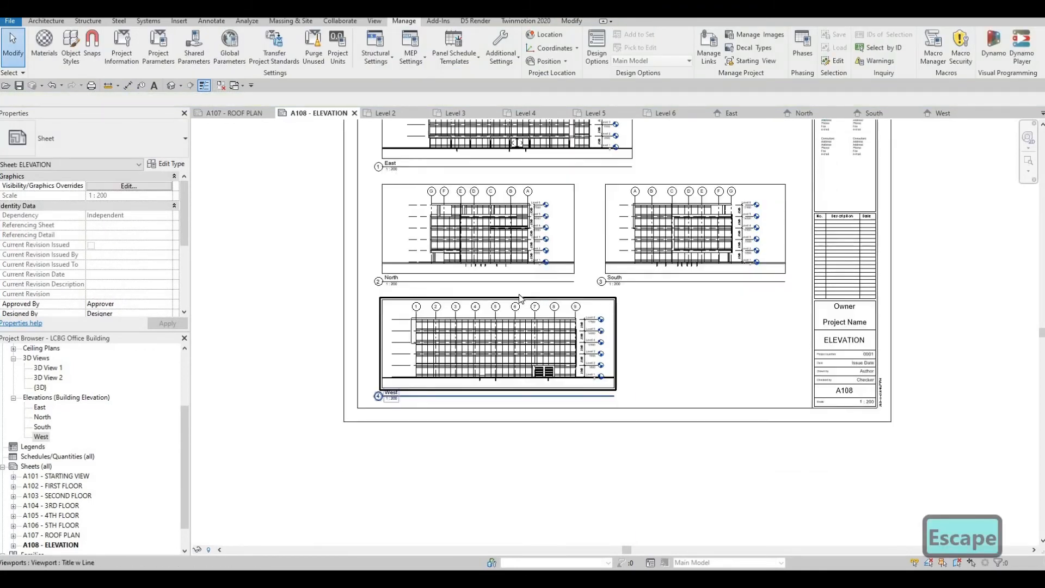
{"action": "scroll", "coordinate": [519, 298], "scroll_direction": "up", "scroll_amount": 1}
{"action": "scroll", "coordinate": [578, 388], "scroll_direction": "down", "scroll_amount": 1}
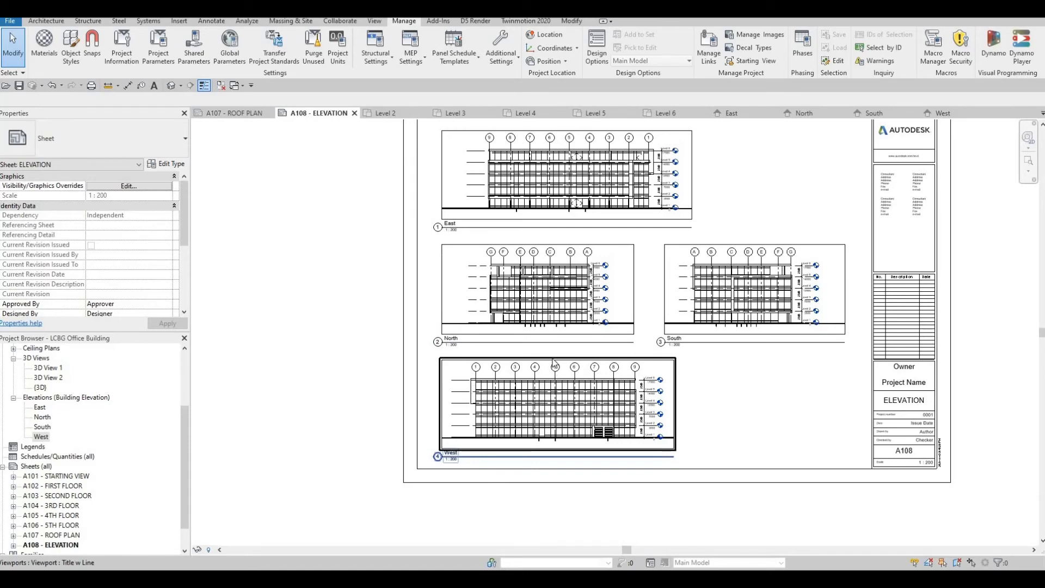
{"action": "scroll", "coordinate": [556, 363], "scroll_direction": "up", "scroll_amount": 3}
{"action": "key", "text": "Escape"}
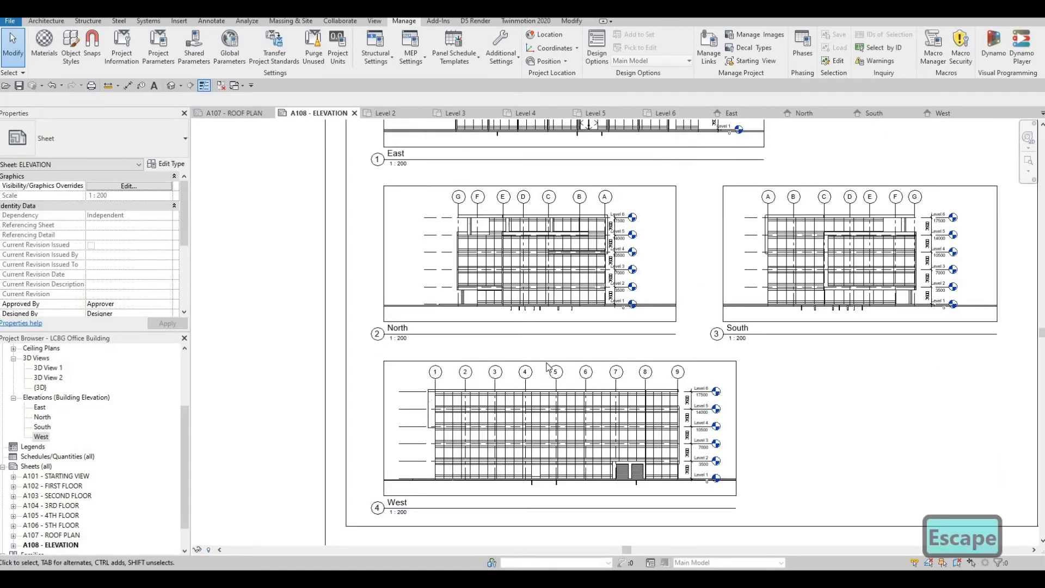
{"action": "left_click", "coordinate": [545, 359]}
{"action": "left_click_drag", "start_coordinate": [315, 271], "coordinate": [270, 241]}
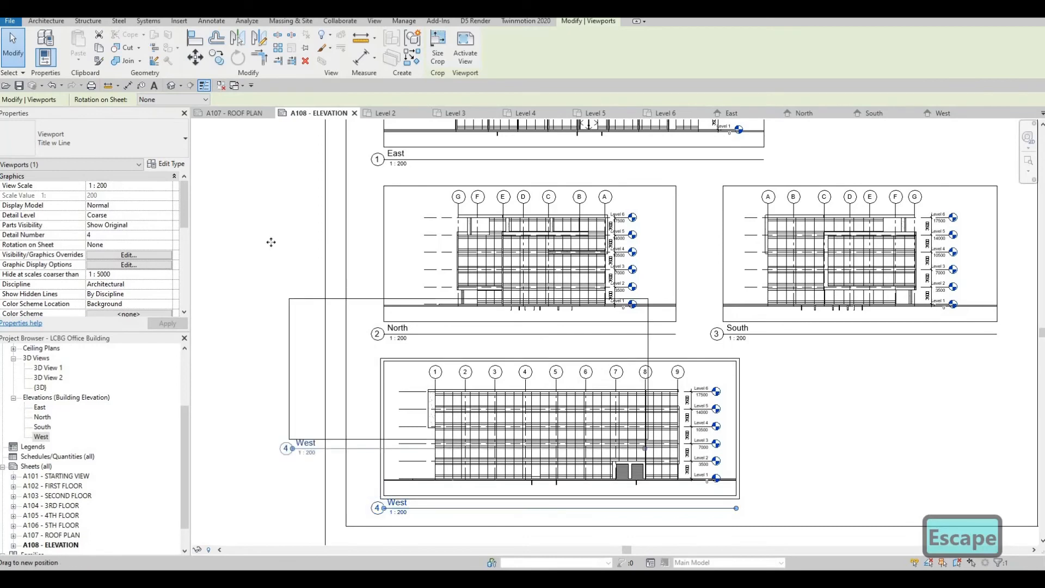
{"action": "scroll", "coordinate": [272, 242], "scroll_direction": "down", "scroll_amount": 1}
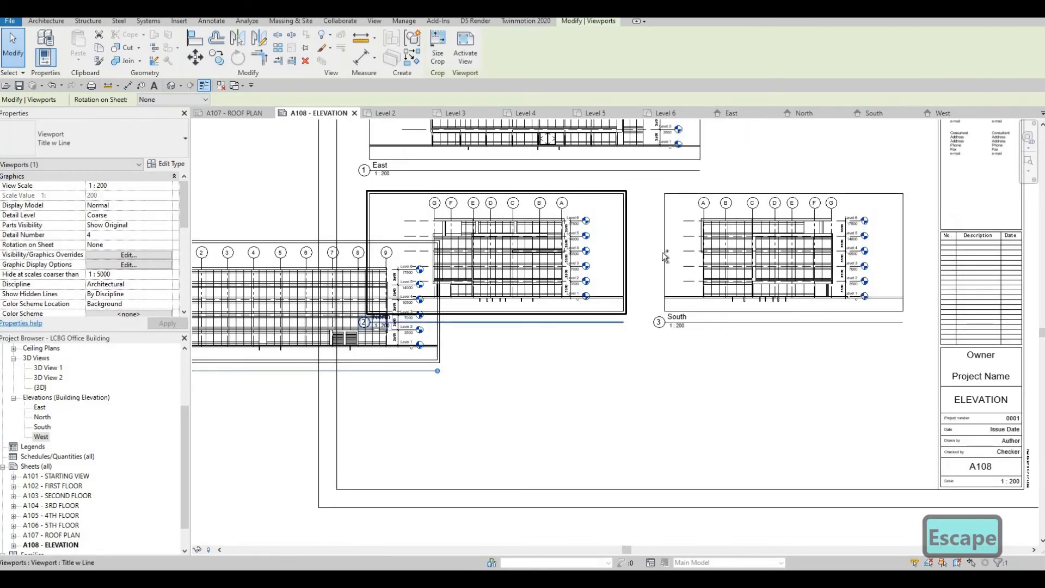
Move the North and South viewports together down to the bottom of the sheet, just above the inner border.
{"action": "left_click", "coordinate": [623, 232]}
{"action": "left_click", "coordinate": [631, 237], "text": "ctrl"}
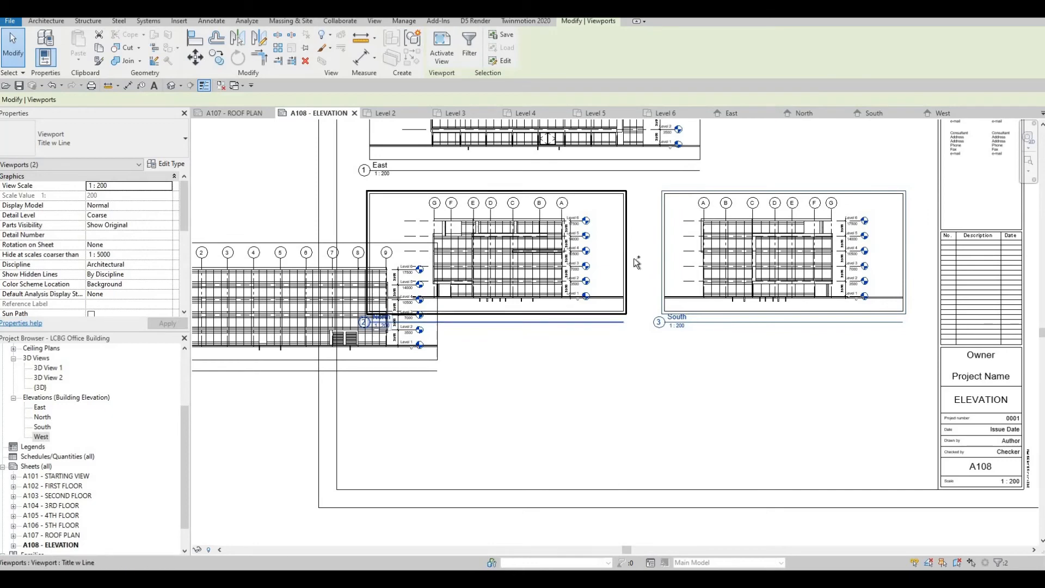
{"action": "left_click_drag", "start_coordinate": [626, 327], "coordinate": [625, 397]}
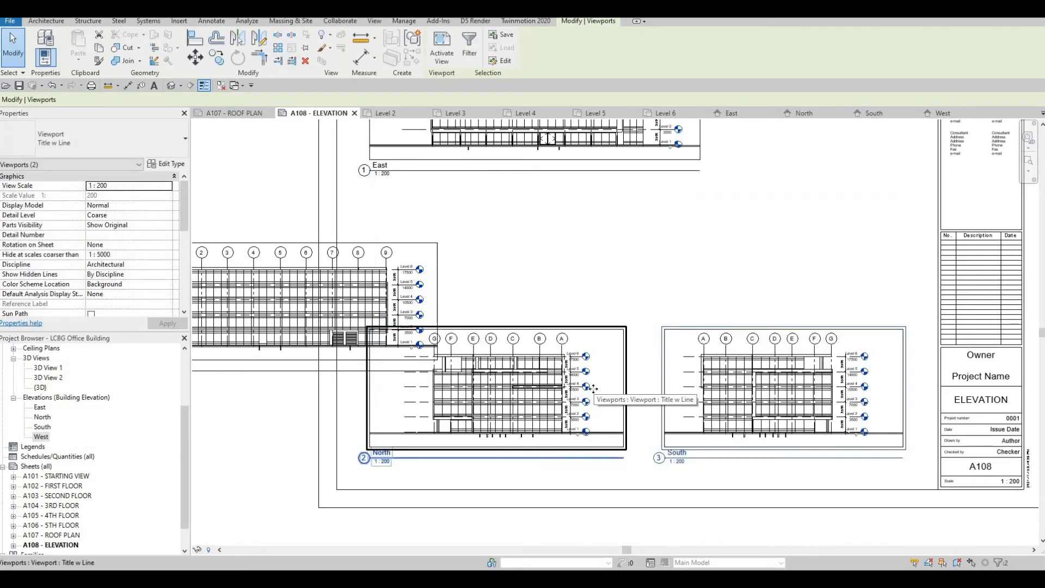
{"action": "key", "text": "Down"}
{"action": "key", "text": "Down"}
{"action": "key", "text": "Down"}
{"action": "key", "text": "Down"}
{"action": "key", "text": "Down"}
{"action": "key", "text": "Down"}
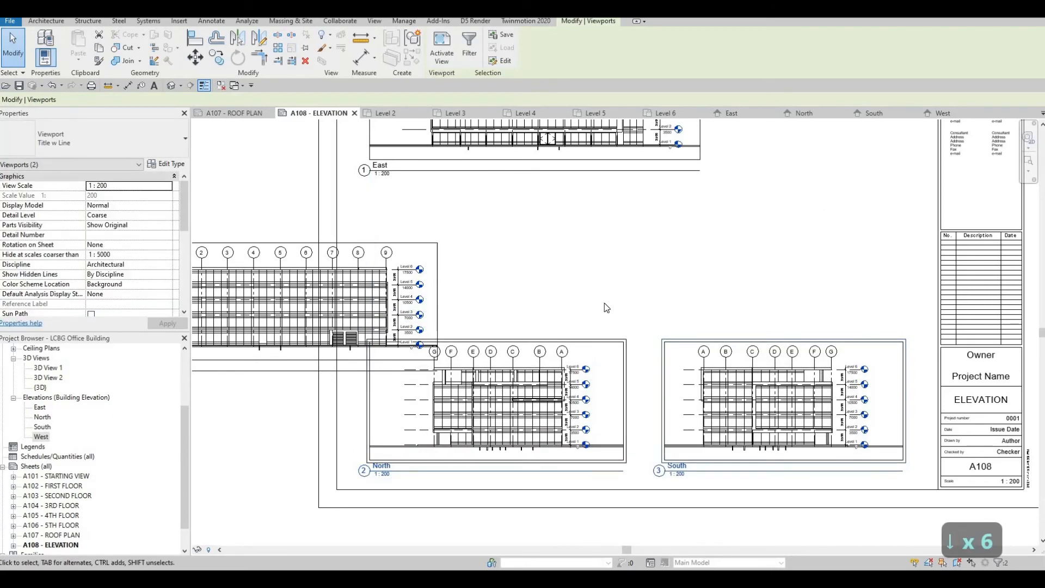
{"action": "key", "text": "Down"}
{"action": "key", "text": "Left"}
{"action": "key", "text": "Down"}
{"action": "key", "text": "Down"}
{"action": "key", "text": "Right"}
Move the West viewport between East and North, aligned with their left edges.
{"action": "mouse_move", "coordinate": [366, 299]}
{"action": "middle_mouse_down"}
{"action": "mouse_move", "coordinate": [373, 306]}
{"action": "mouse_move", "coordinate": [372, 293]}
{"action": "middle_mouse_up"}
{"action": "left_click_drag", "start_coordinate": [368, 281], "coordinate": [616, 230]}
{"action": "key", "text": "Escape"}
{"action": "key", "text": "Escape"}
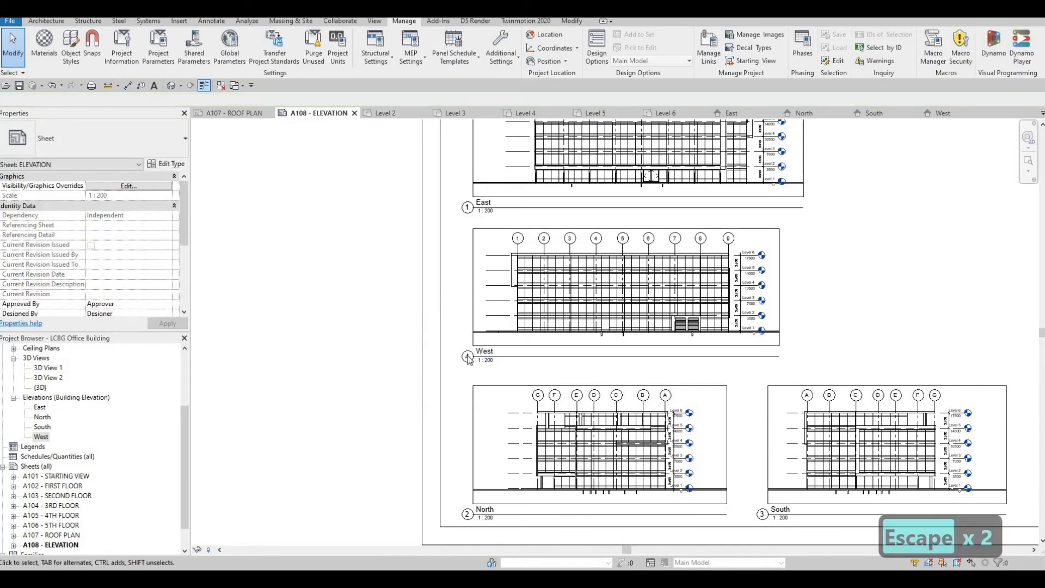
{"action": "middle_click_drag", "start_coordinate": [501, 383], "coordinate": [499, 319]}
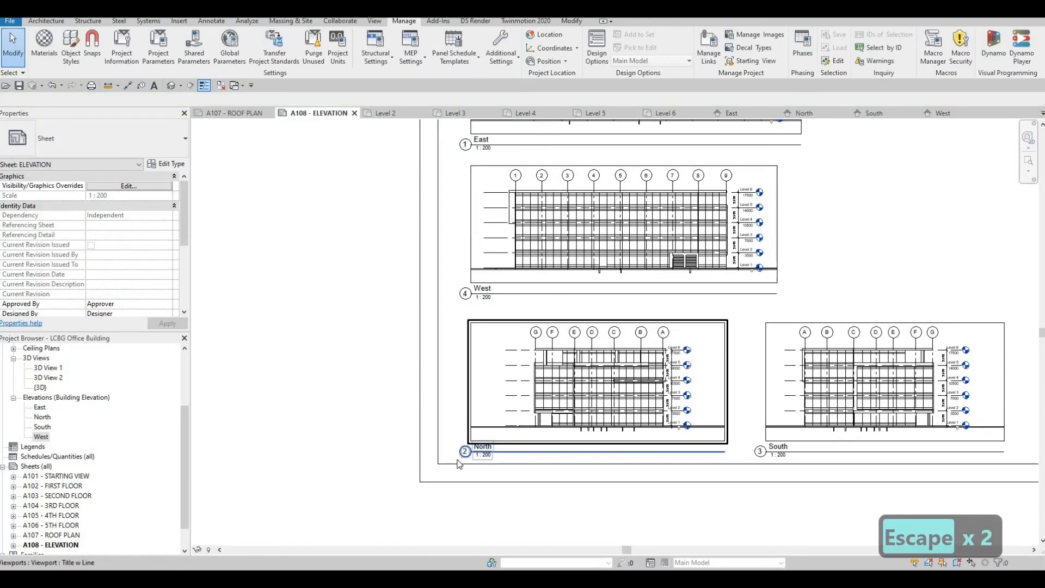
{"action": "left_click", "coordinate": [465, 451]}
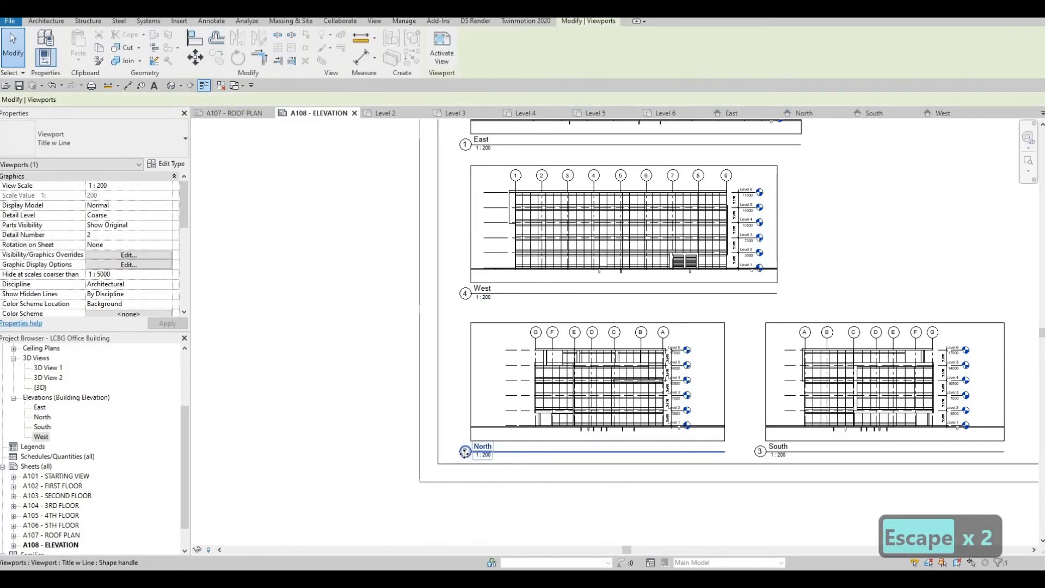
{"action": "scroll", "coordinate": [465, 452], "scroll_direction": "up", "scroll_amount": 4}
{"action": "key", "text": "Escape"}
{"action": "double_click", "coordinate": [467, 453]}
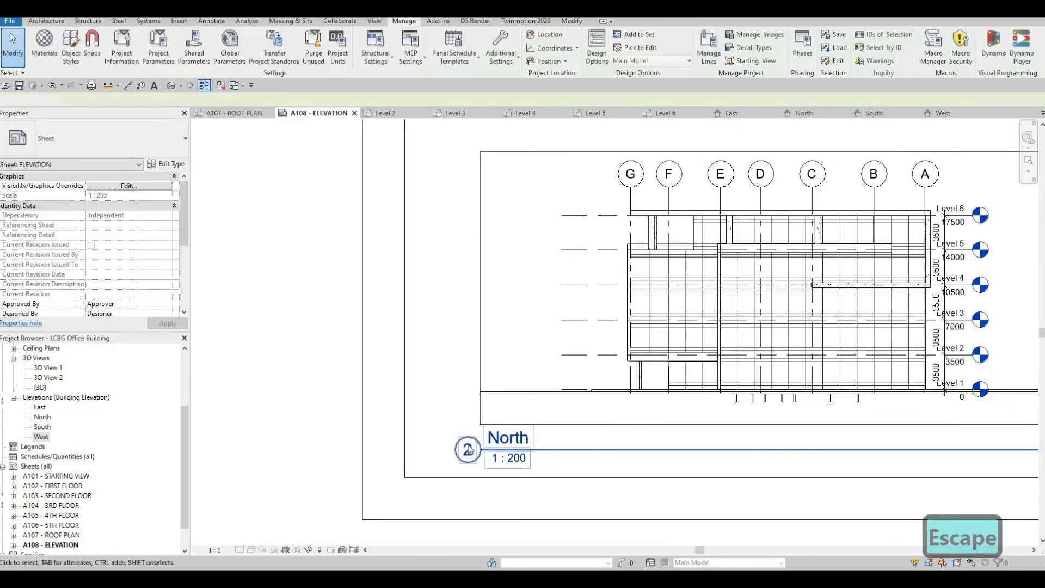
{"action": "scroll", "coordinate": [362, 391], "scroll_direction": "down", "scroll_amount": 3}
{"action": "key", "text": "Escape"}
{"action": "double_click", "coordinate": [362, 391]}
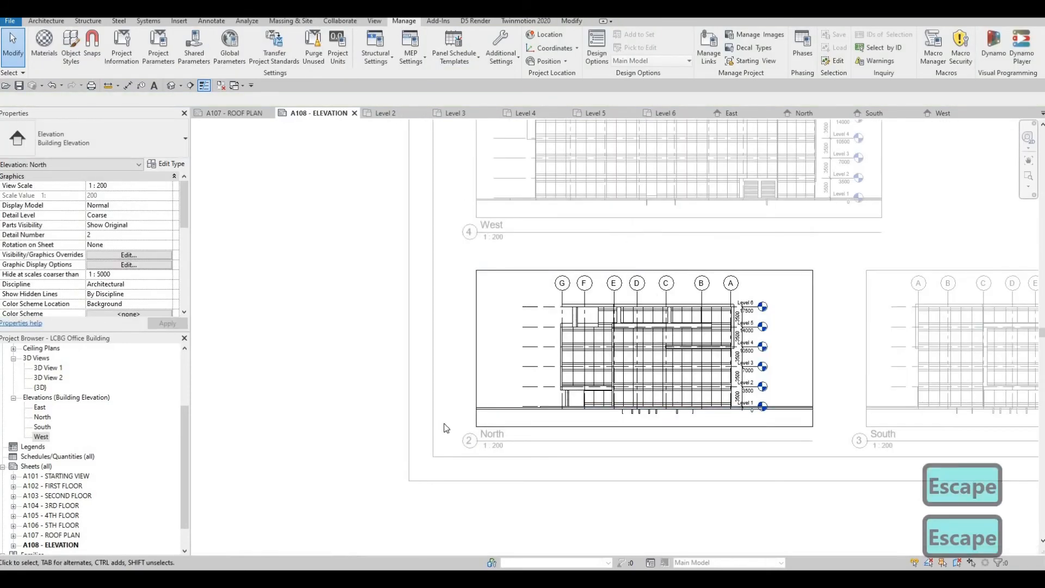
{"action": "key", "text": "Escape"}
Try to set the detail number of the North viewport to 5.
{"action": "left_click", "coordinate": [474, 442]}
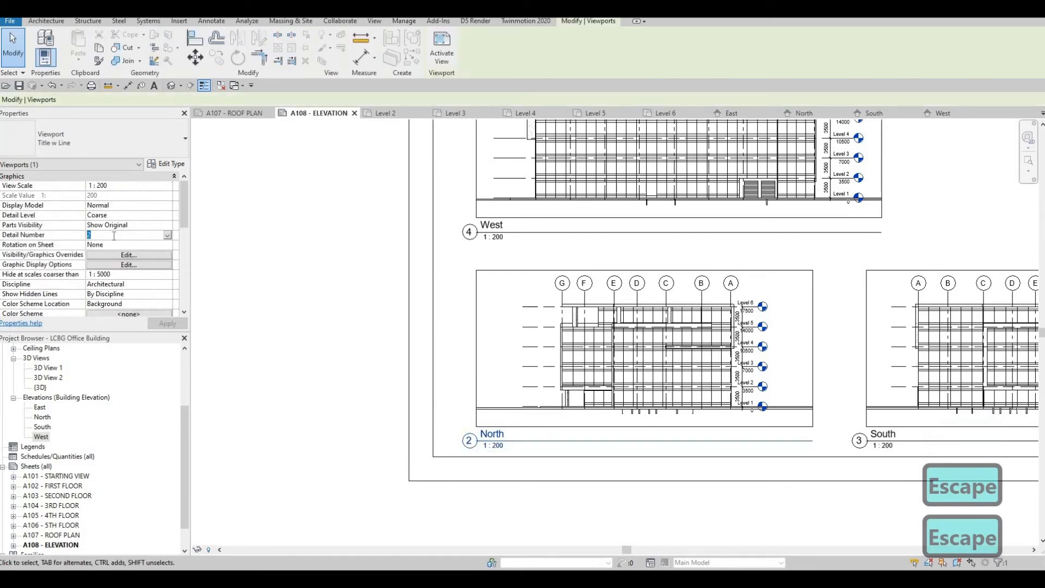
{"action": "type", "text": "5"}
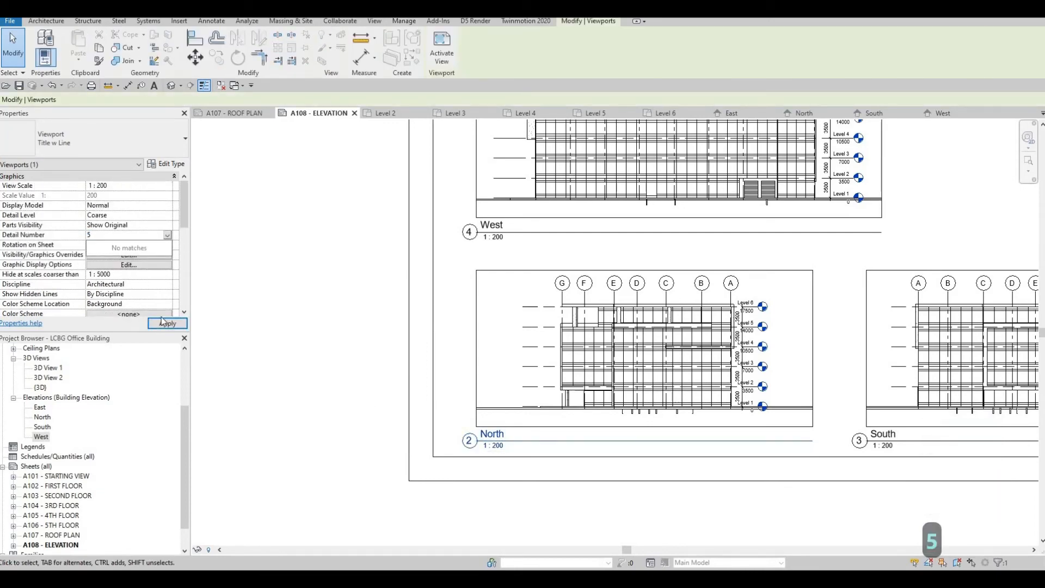
{"action": "left_click", "coordinate": [166, 324]}
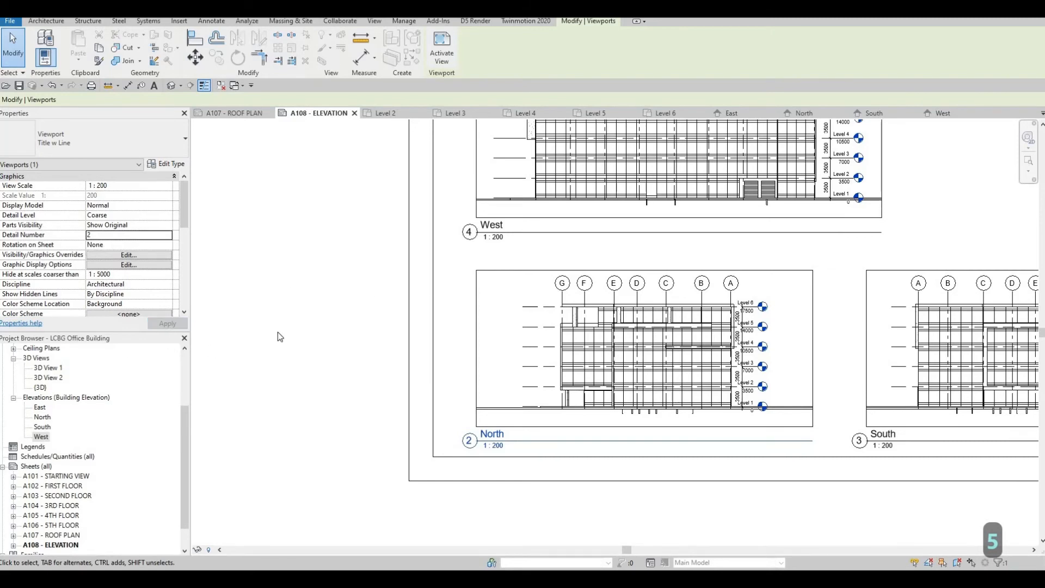
Try to set the detail number of the West viewport to 2.
{"action": "middle_click_drag", "start_coordinate": [395, 274], "coordinate": [388, 287]}
{"action": "key", "text": "Escape"}
{"action": "key", "text": "Escape"}
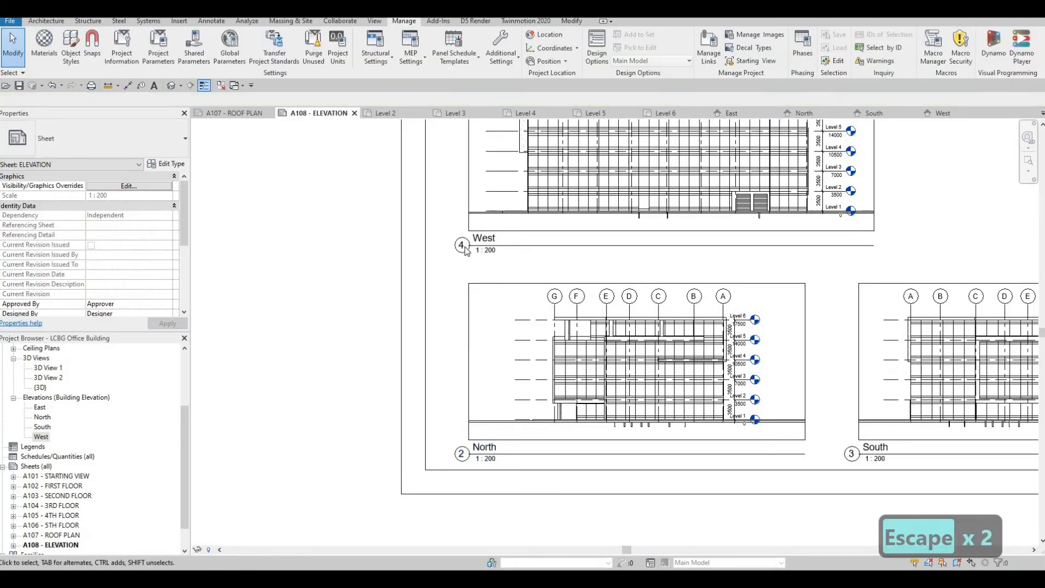
{"action": "left_click", "coordinate": [441, 251]}
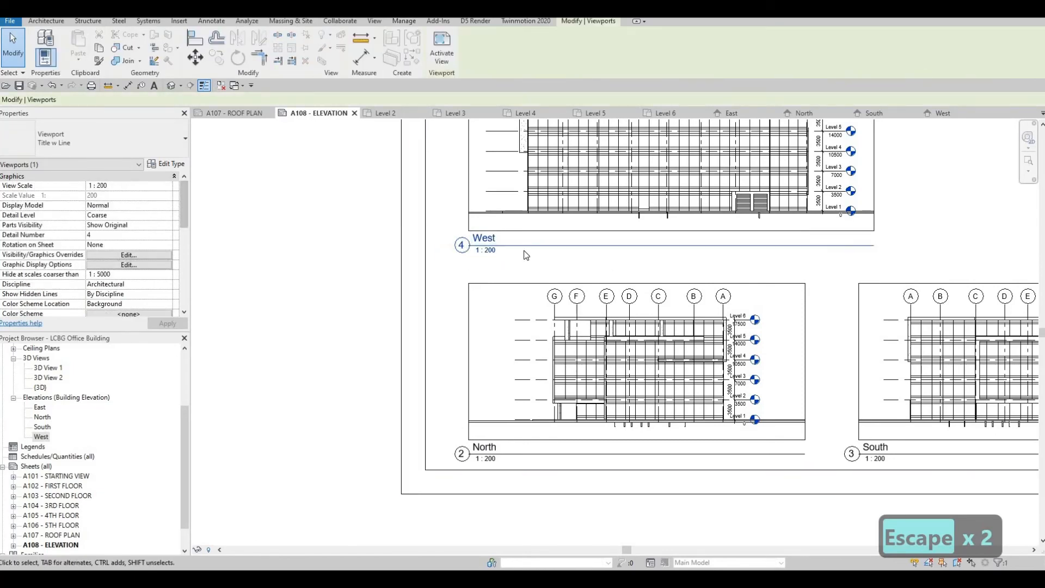
{"action": "key", "text": "Escape"}
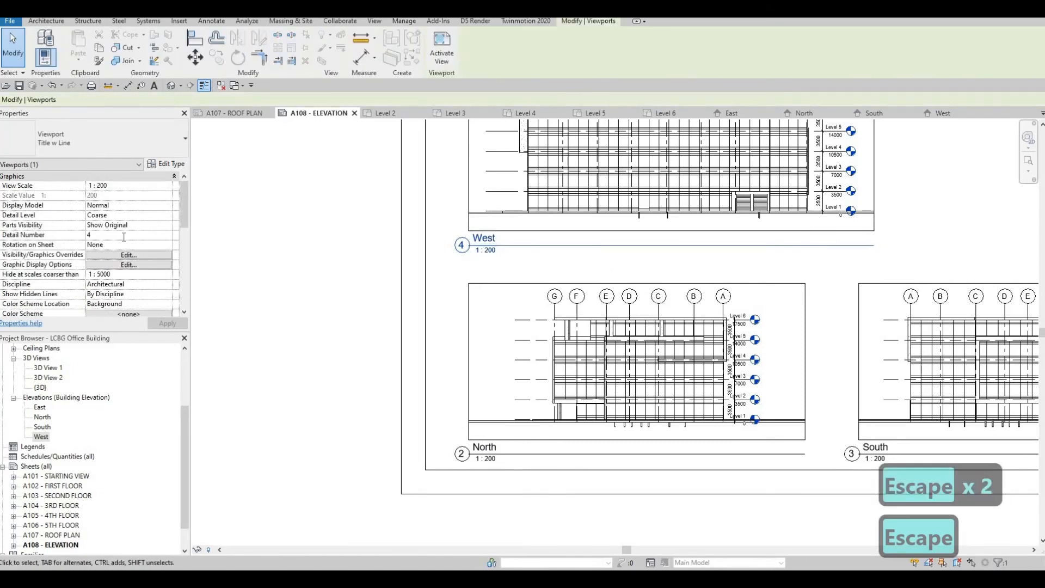
{"action": "type", "text": "2"}
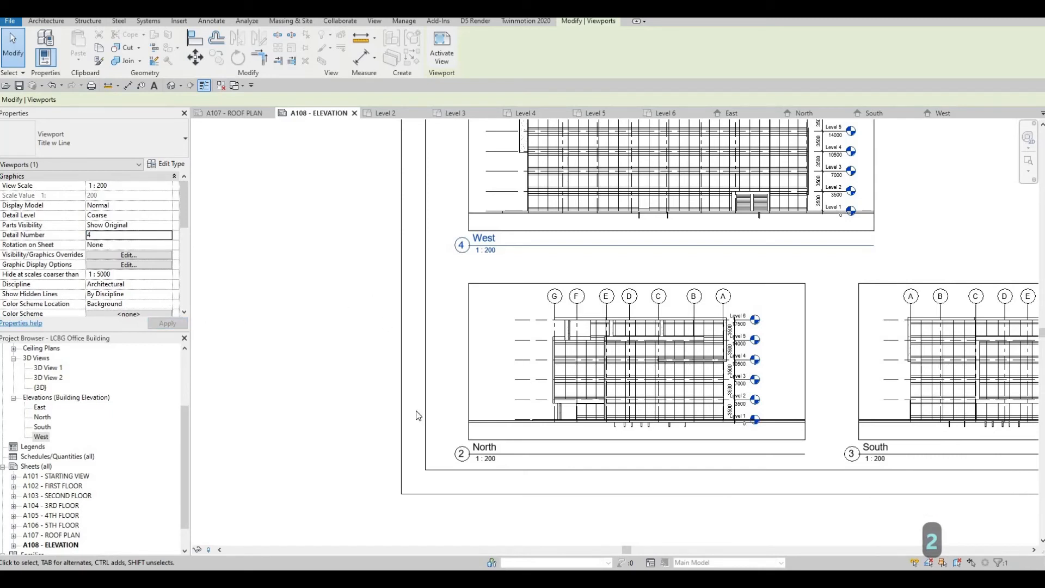
{"action": "key", "text": "Escape"}
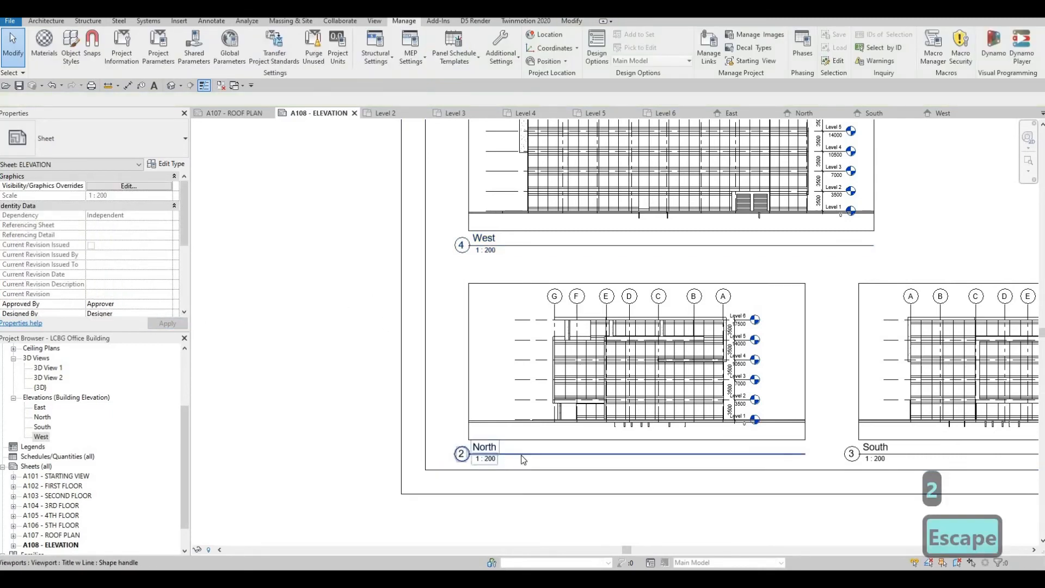
Try to set the detail number of the North viewport to 5, and return it to 2.
{"action": "left_click", "coordinate": [520, 455]}
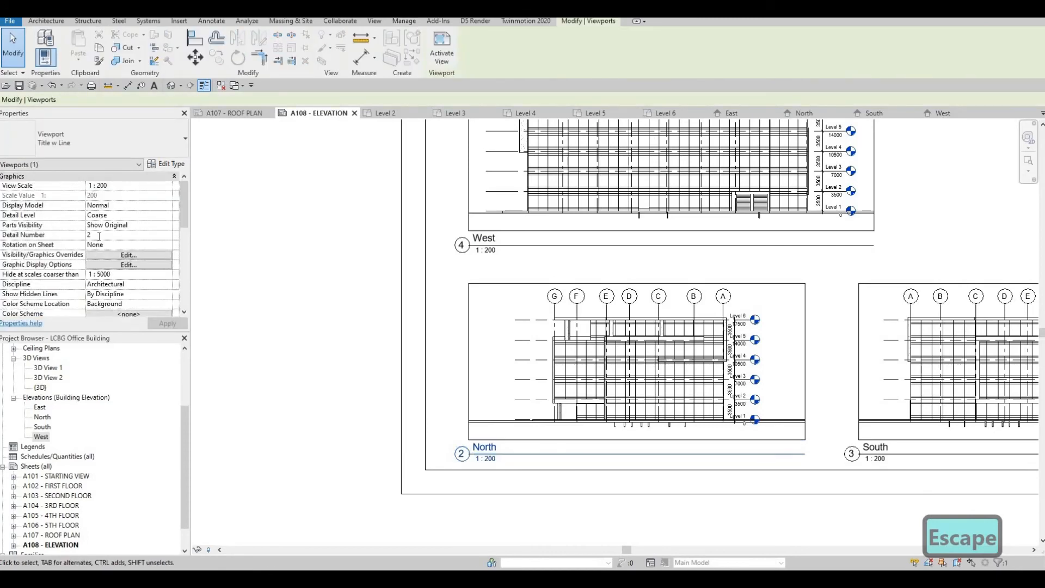
{"action": "type", "text": "5"}
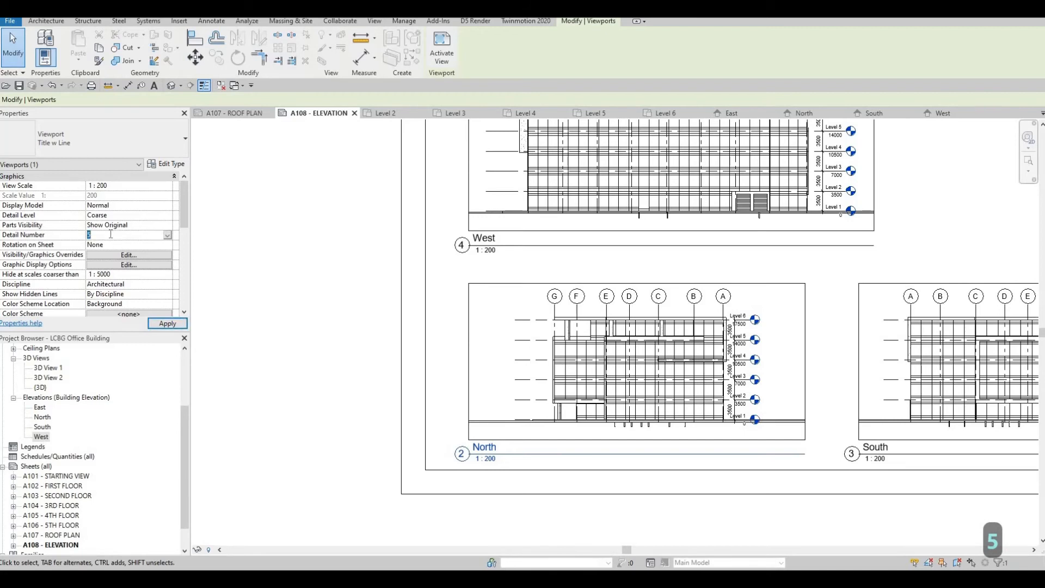
{"action": "type", "text": "5"}
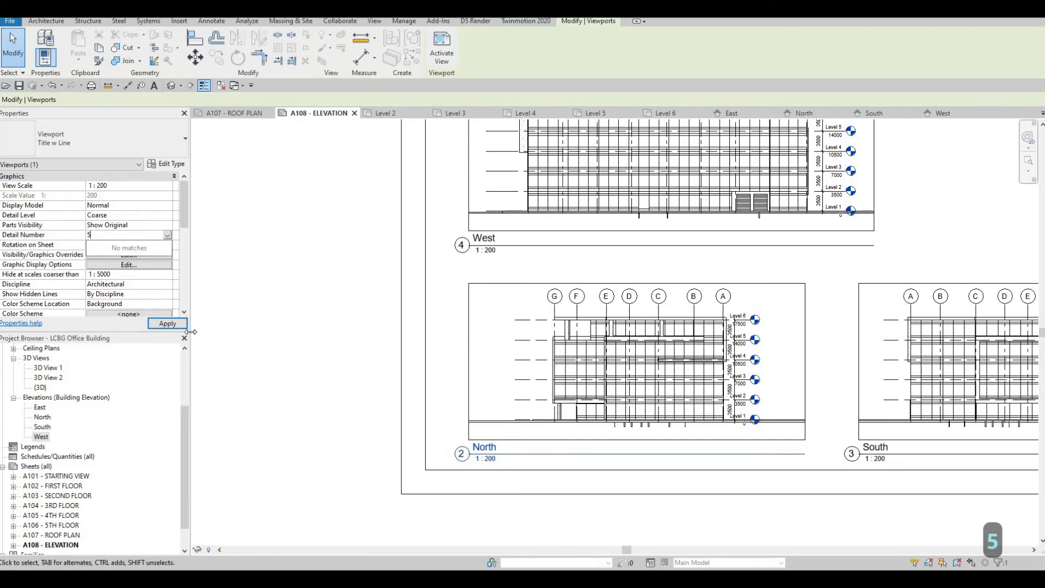
{"action": "left_click", "coordinate": [166, 238]}
{"action": "left_click", "coordinate": [166, 236]}
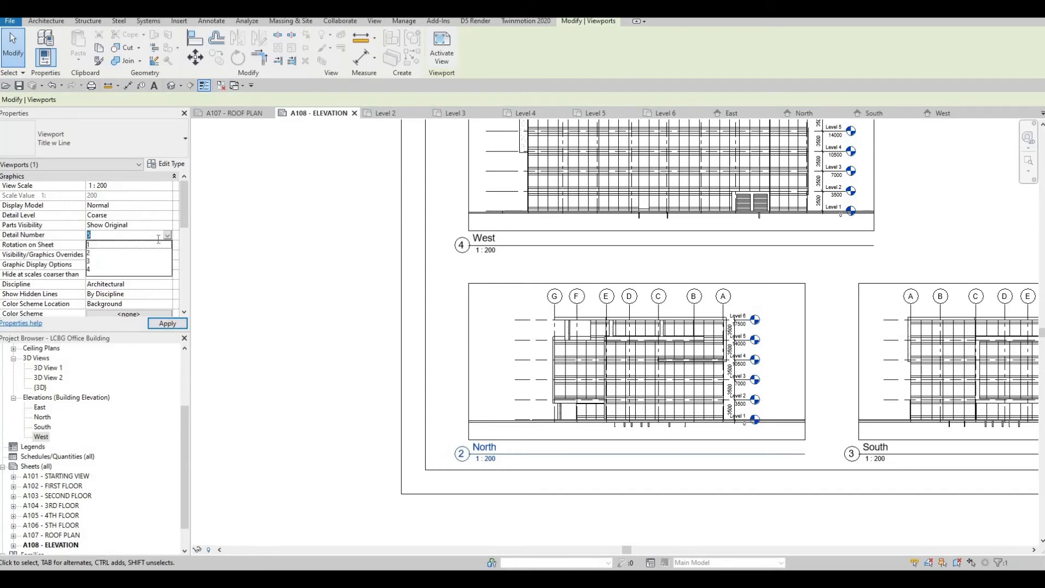
{"action": "left_click", "coordinate": [94, 253]}
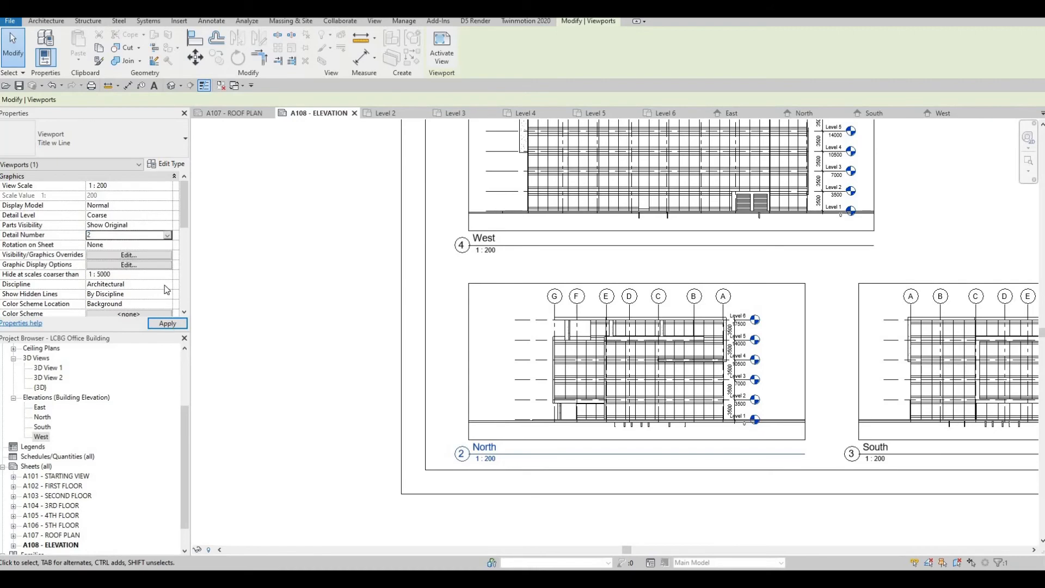
{"action": "key", "text": "Escape"}
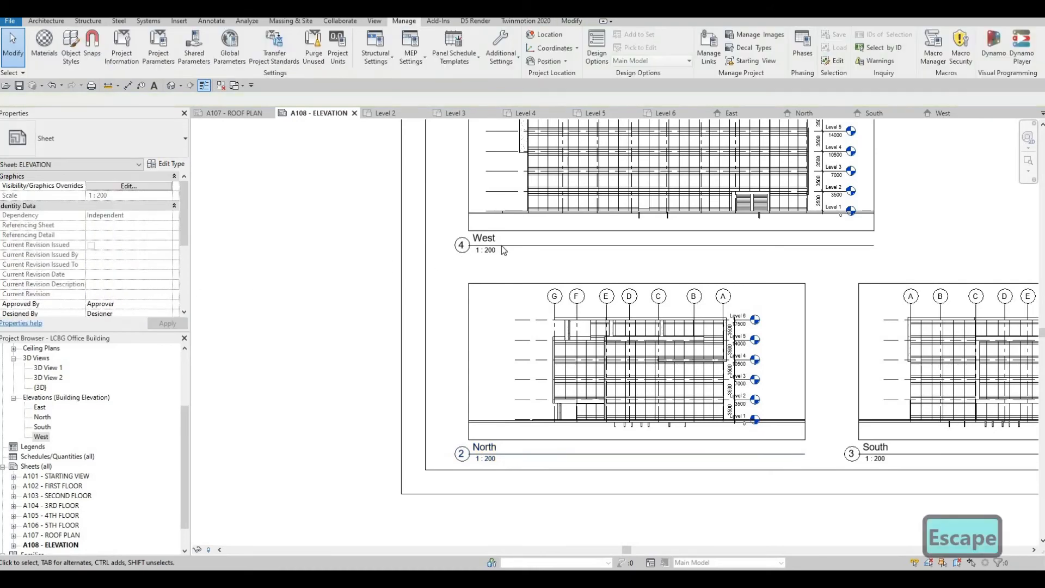
Try to set the detail number of the West viewport to 2 and cancel the change.
{"action": "left_click", "coordinate": [333, 241]}
{"action": "left_click", "coordinate": [99, 235]}
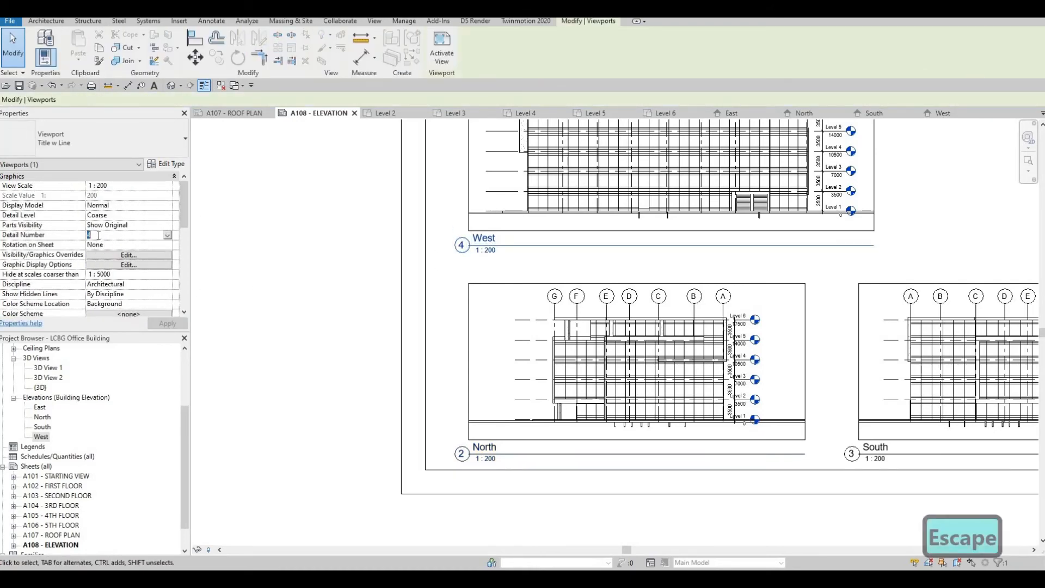
{"action": "type", "text": "2"}
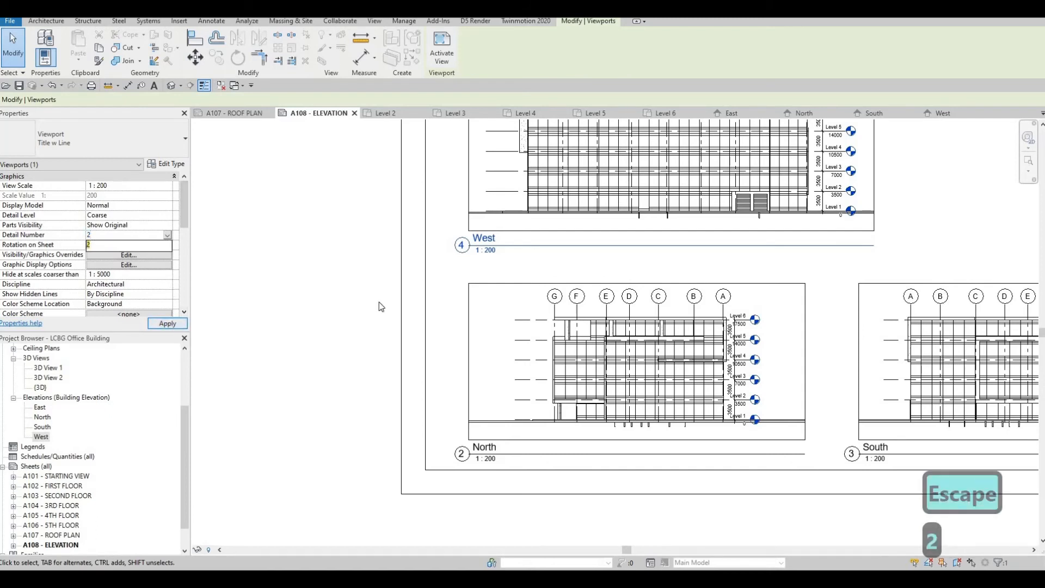
{"action": "key", "text": "Escape"}
{"action": "key", "text": "Escape"}
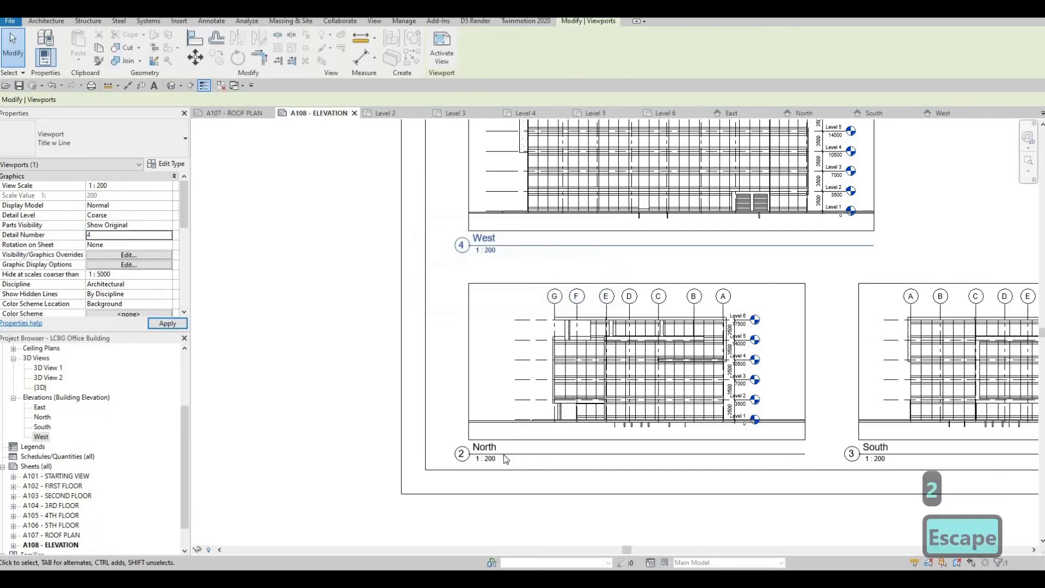
Set the detail number of the North viewport to 5 and apply the change.
{"action": "left_click", "coordinate": [503, 461]}
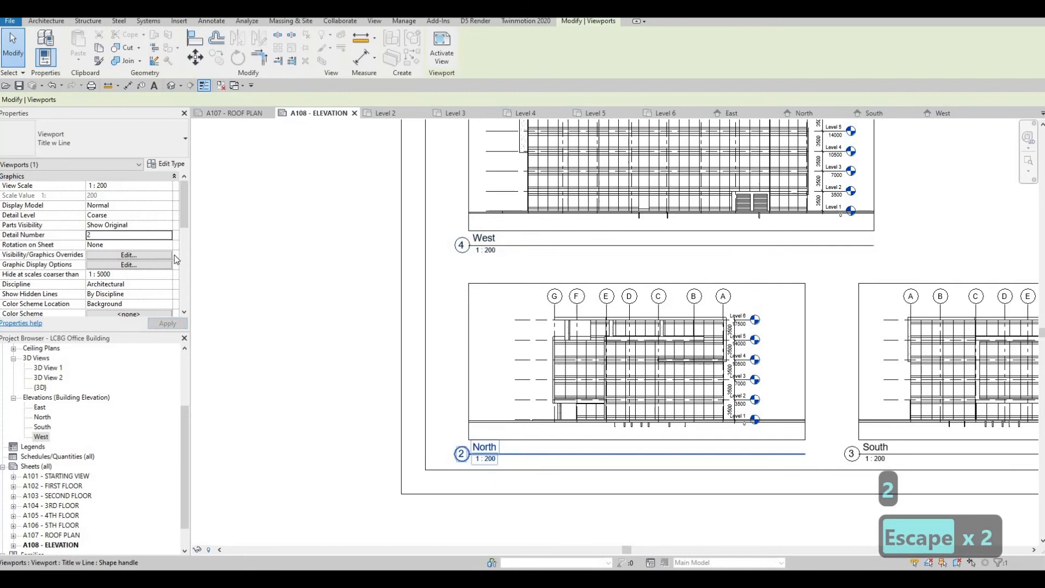
{"action": "left_click", "coordinate": [116, 238]}
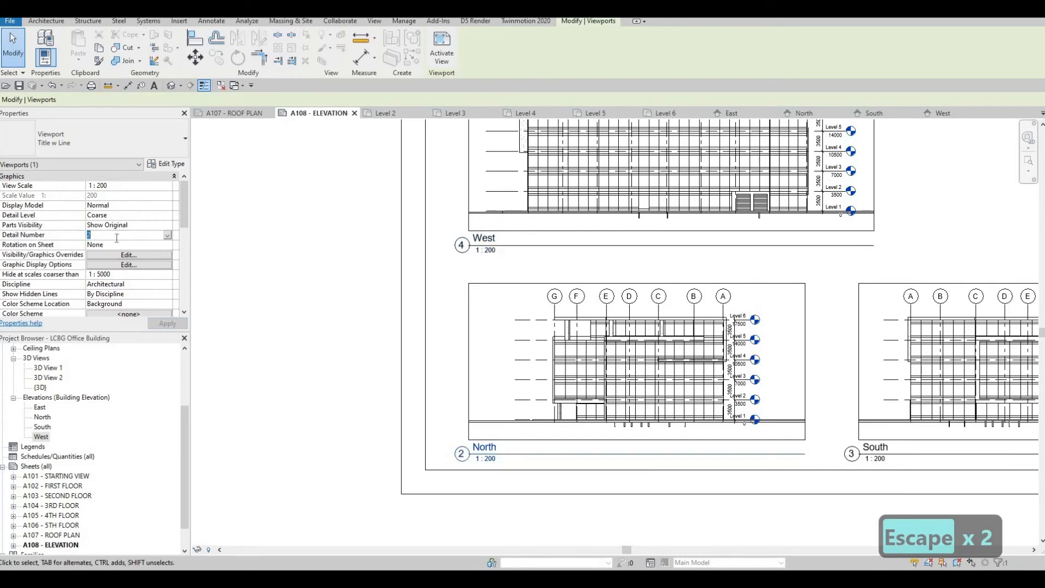
{"action": "type", "text": "5"}
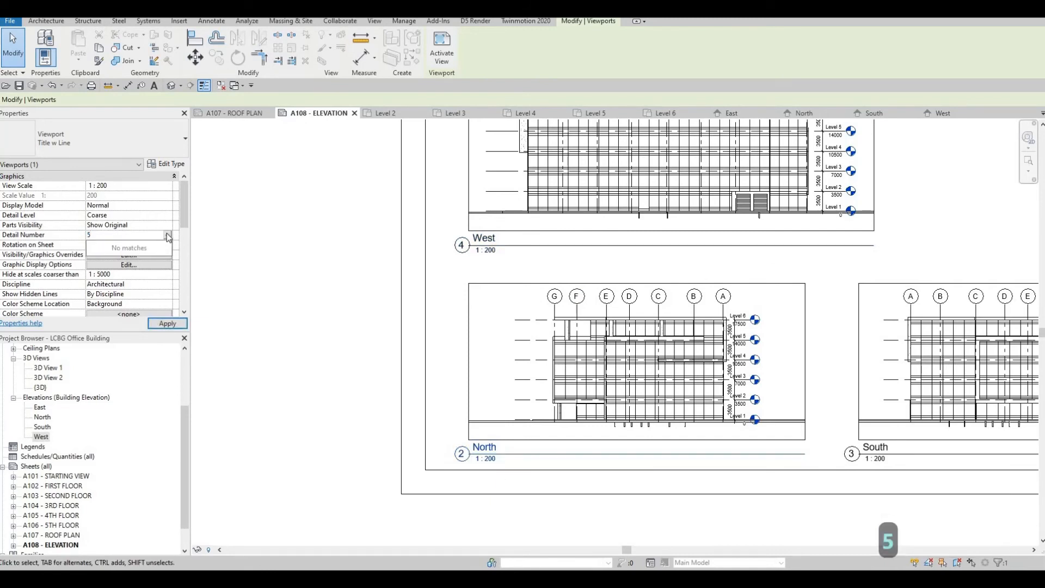
{"action": "left_click", "coordinate": [175, 327]}
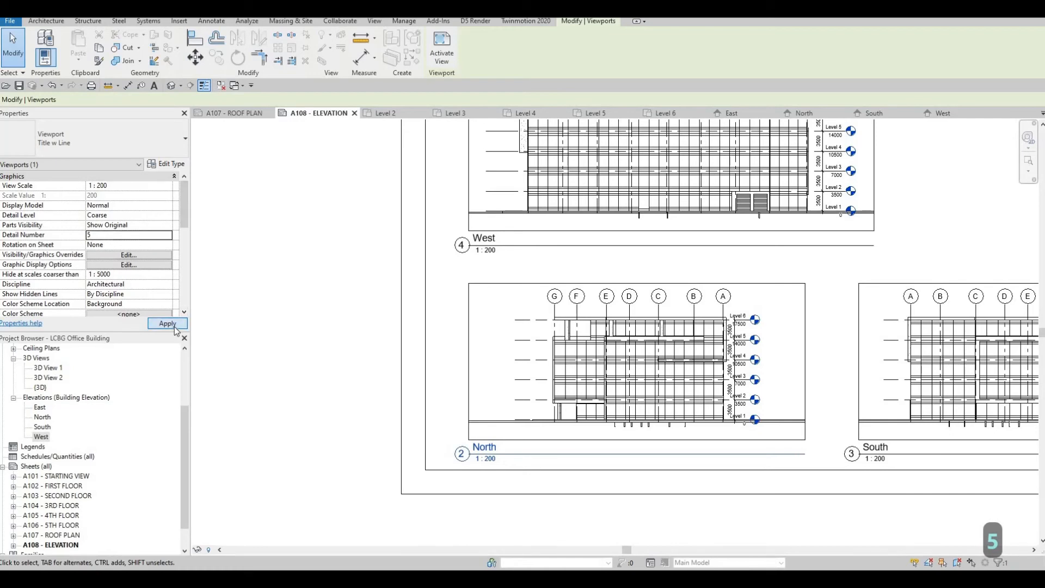
Set the detail number of the West viewport to 2 and apply the change.
{"action": "left_click", "coordinate": [482, 249]}
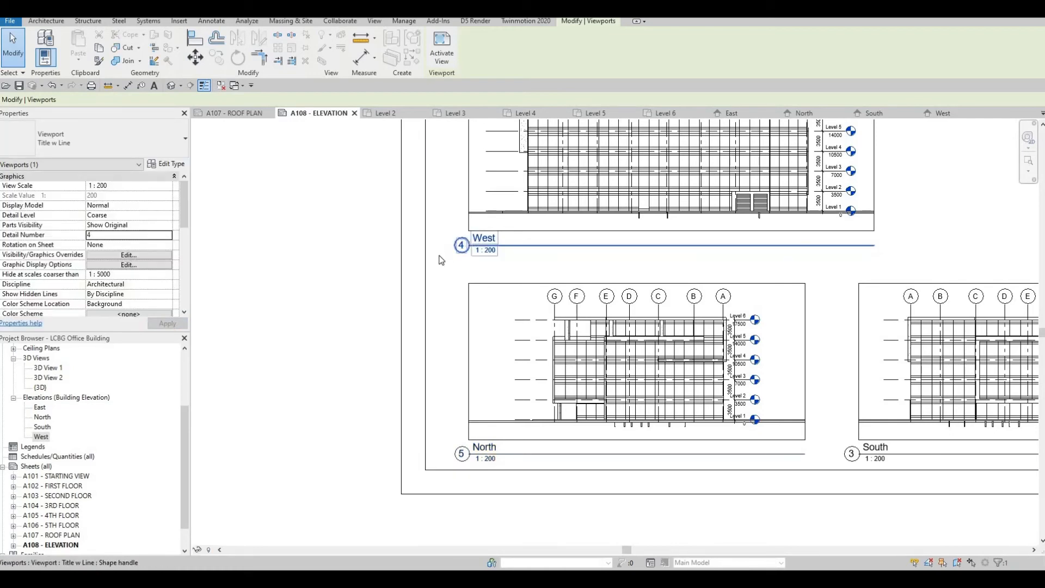
{"action": "left_click", "coordinate": [96, 236]}
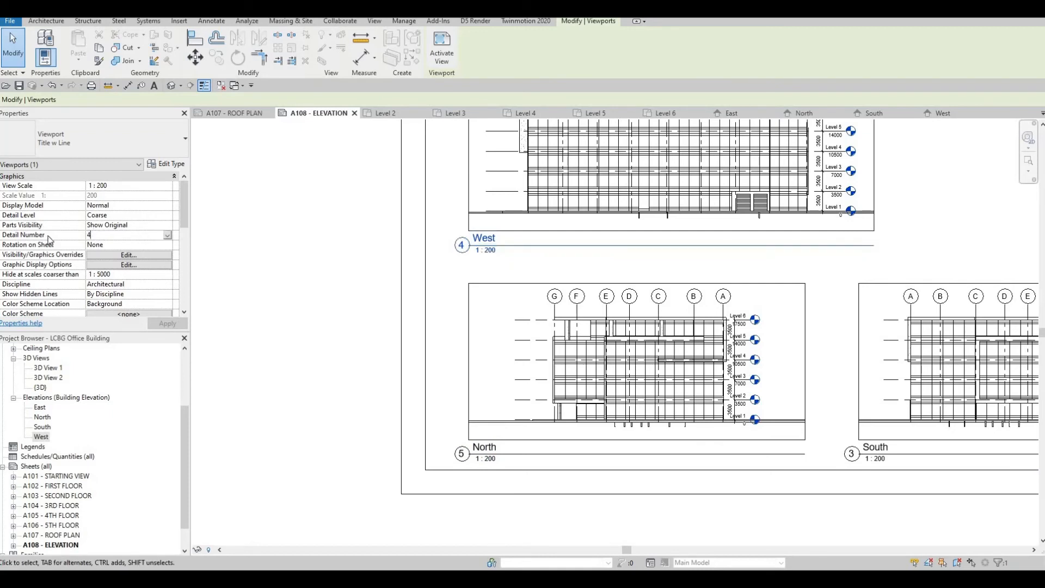
{"action": "key", "text": "BackSpace"}
{"action": "type", "text": "2"}
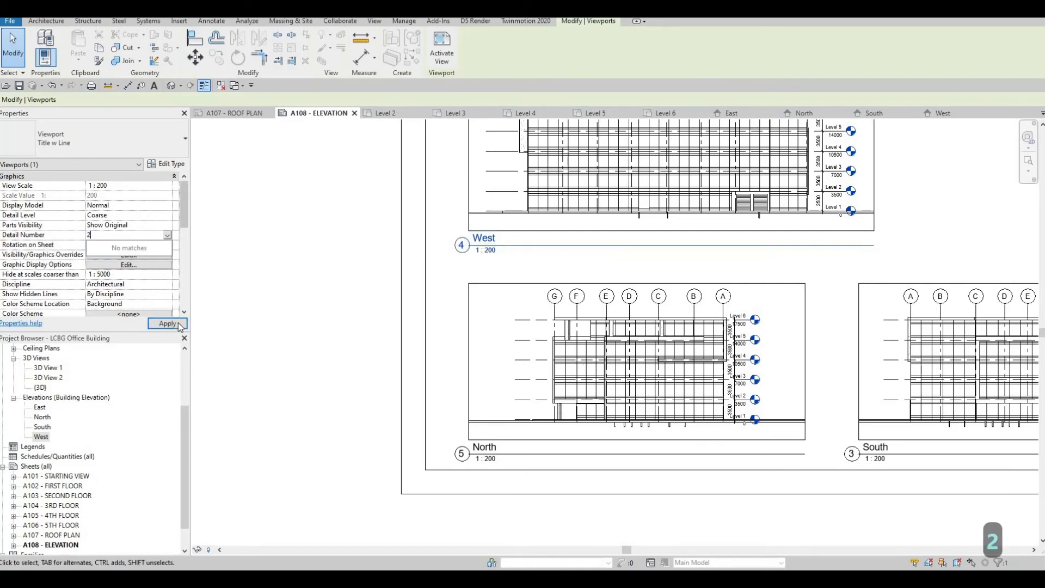
{"action": "left_click", "coordinate": [177, 323]}
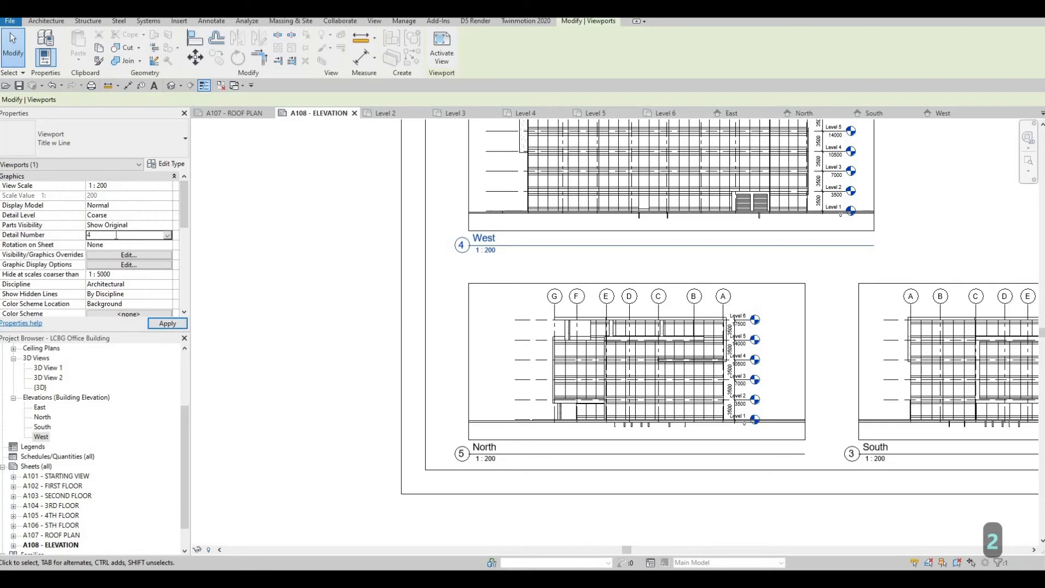
{"action": "double_click", "coordinate": [116, 235]}
{"action": "type", "text": "52"}
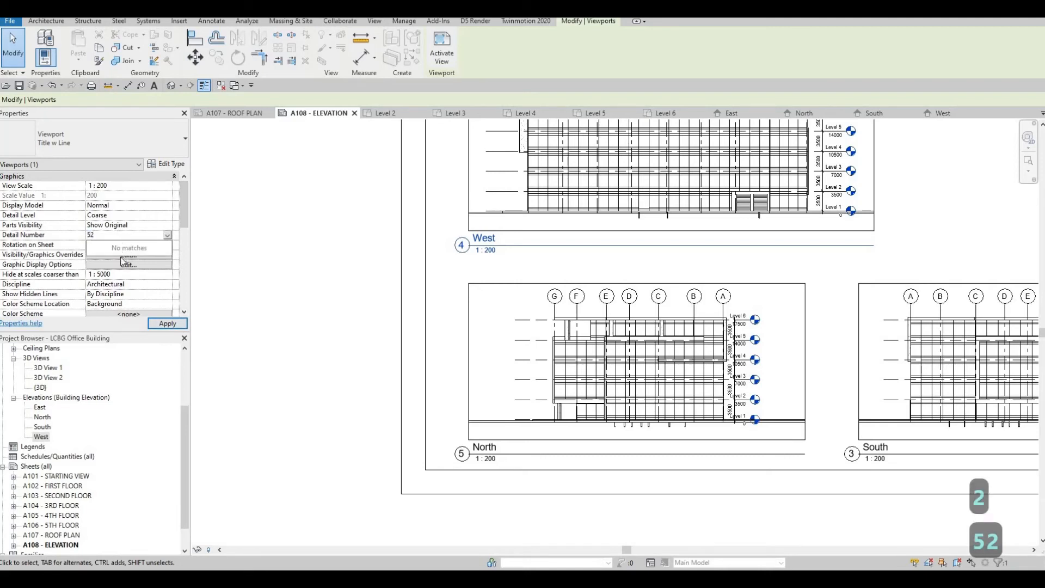
{"action": "key", "text": "BackSpace"}
{"action": "key", "text": "BackSpace"}
{"action": "type", "text": "2"}
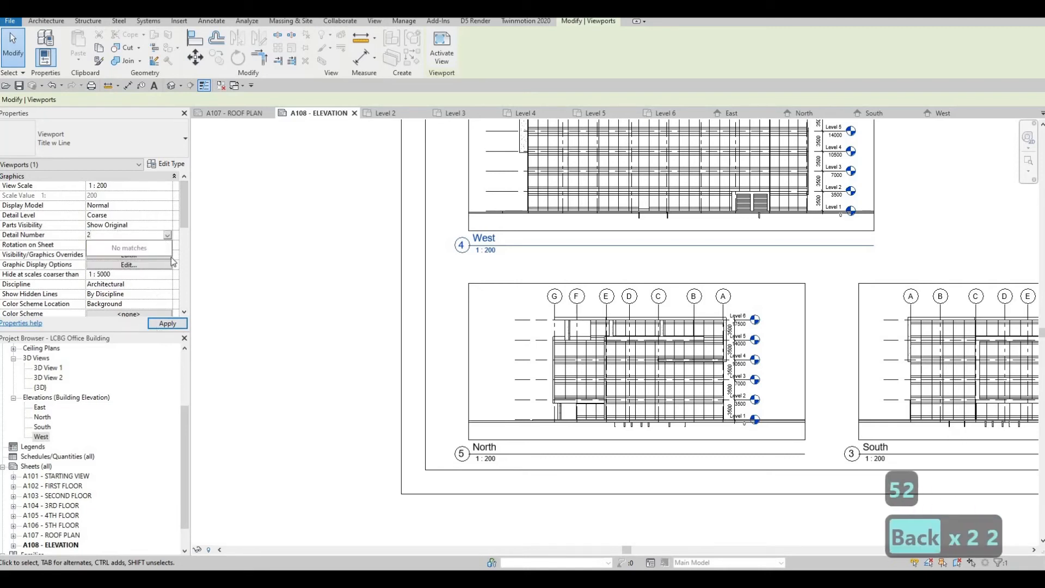
{"action": "left_click", "coordinate": [176, 325]}
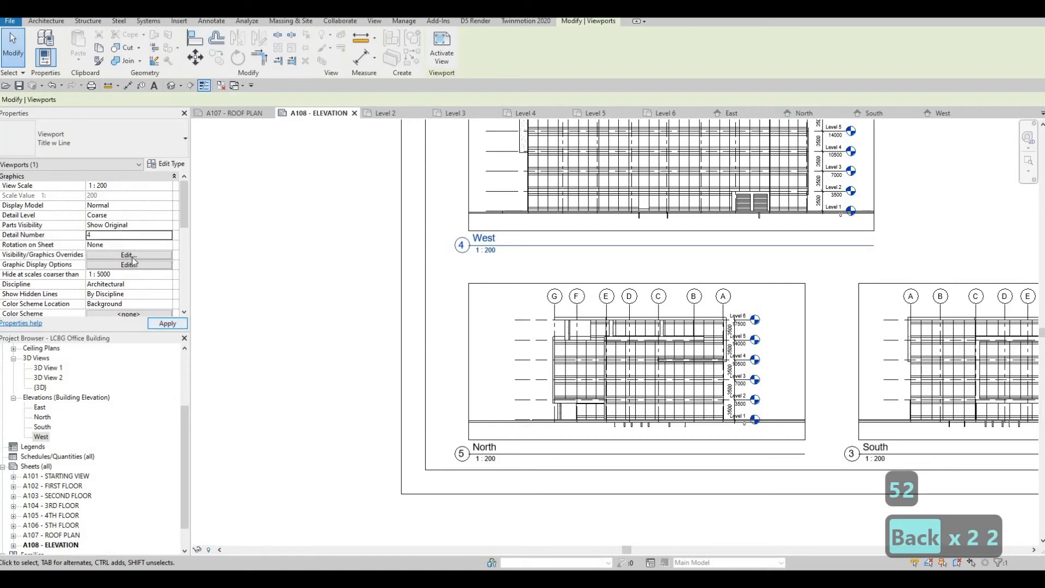
{"action": "left_click", "coordinate": [112, 235]}
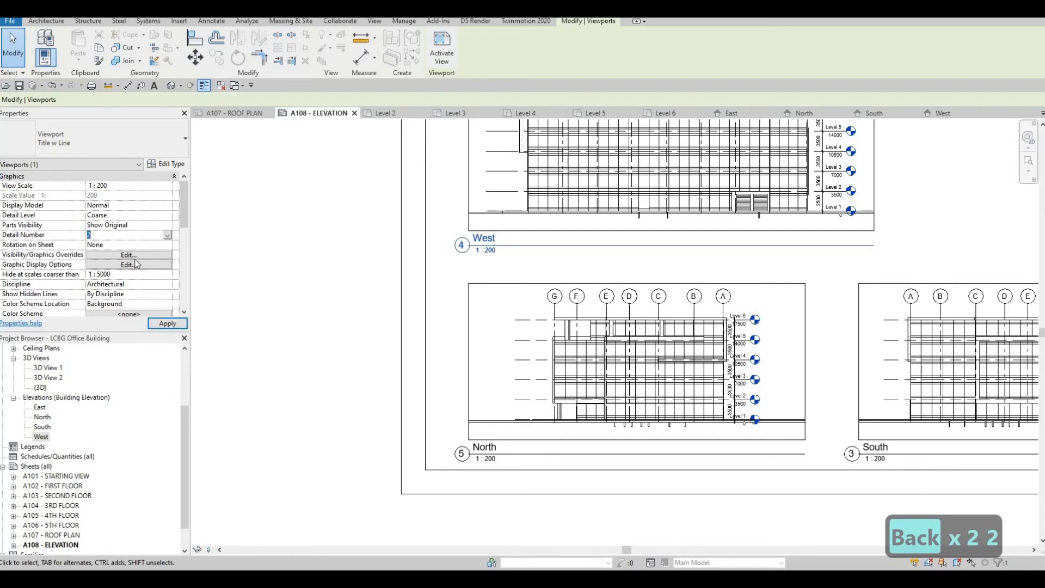
{"action": "key", "text": "Return"}
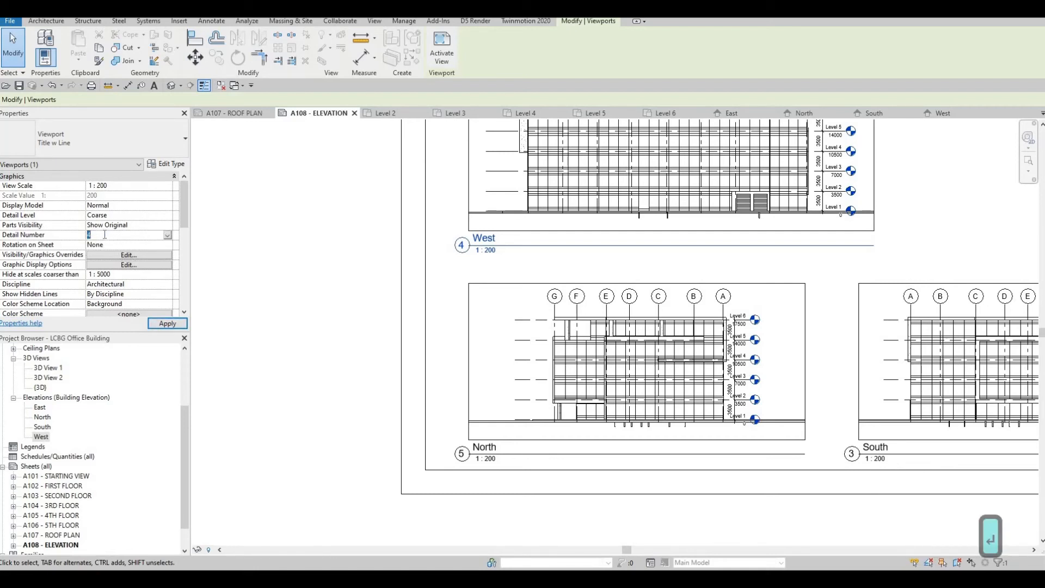
{"action": "type", "text": "2"}
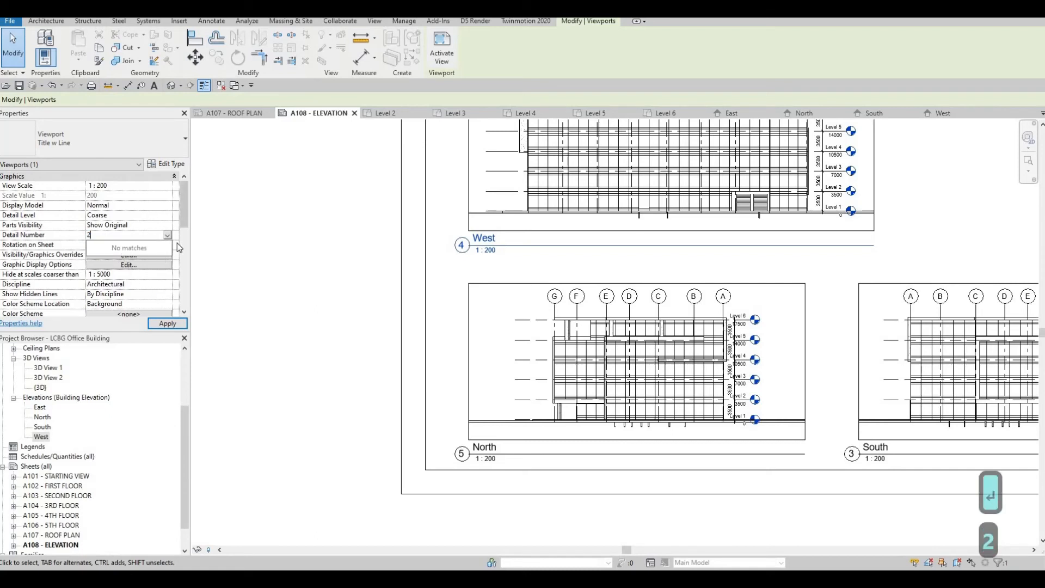
{"action": "left_click", "coordinate": [175, 323]}
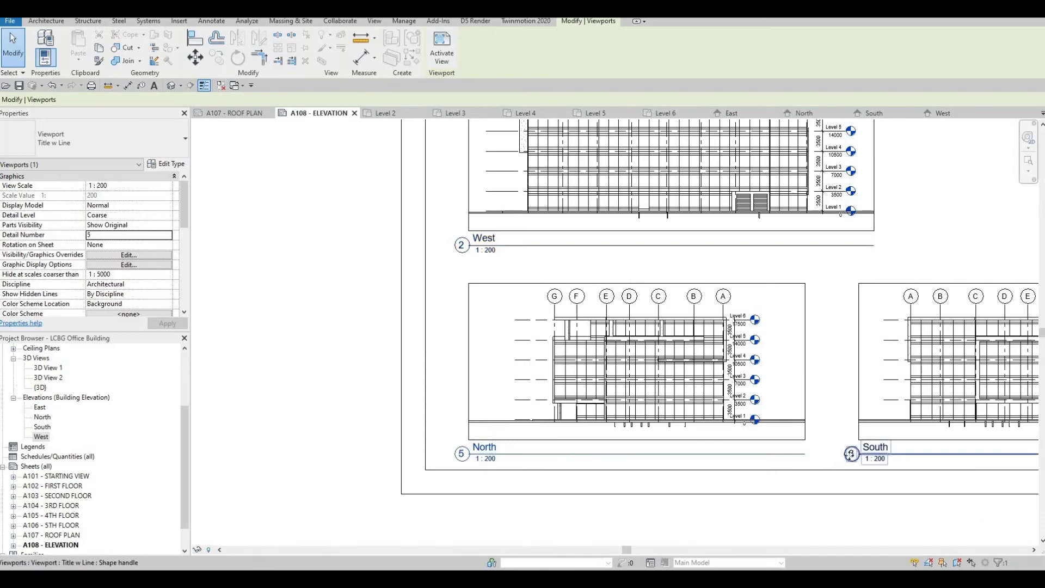
Set the detail number of the South viewport to 4 and apply the change.
{"action": "scroll", "coordinate": [856, 448], "scroll_direction": "up", "scroll_amount": 2}
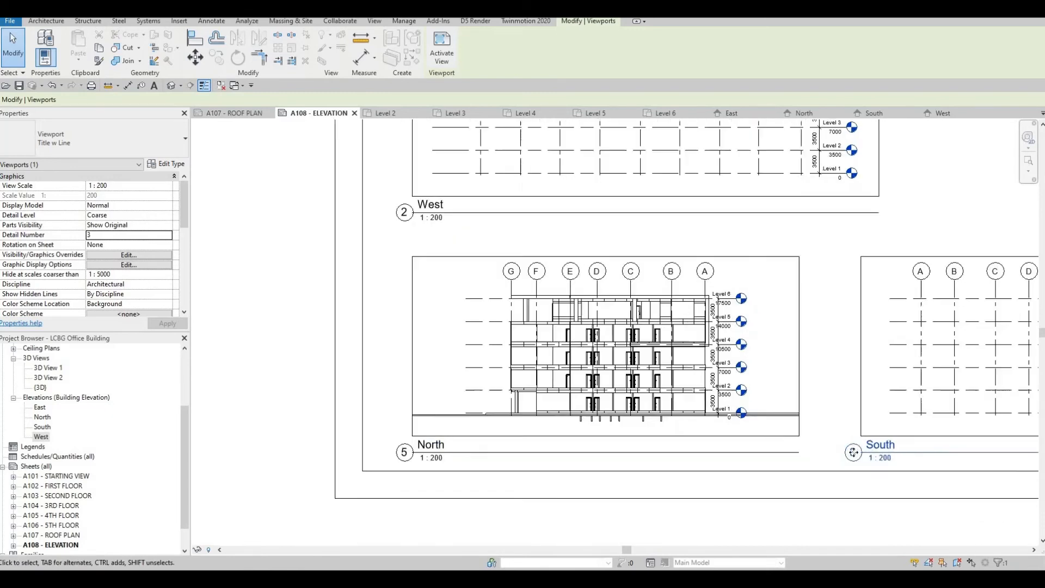
{"action": "left_click", "coordinate": [149, 234]}
{"action": "left_click", "coordinate": [168, 235]}
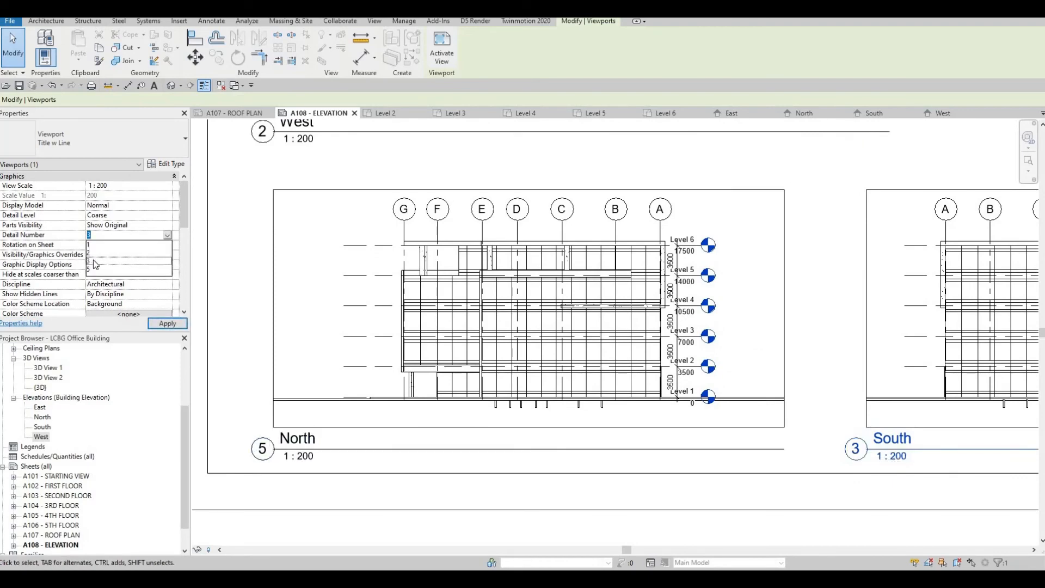
{"action": "type", "text": "4"}
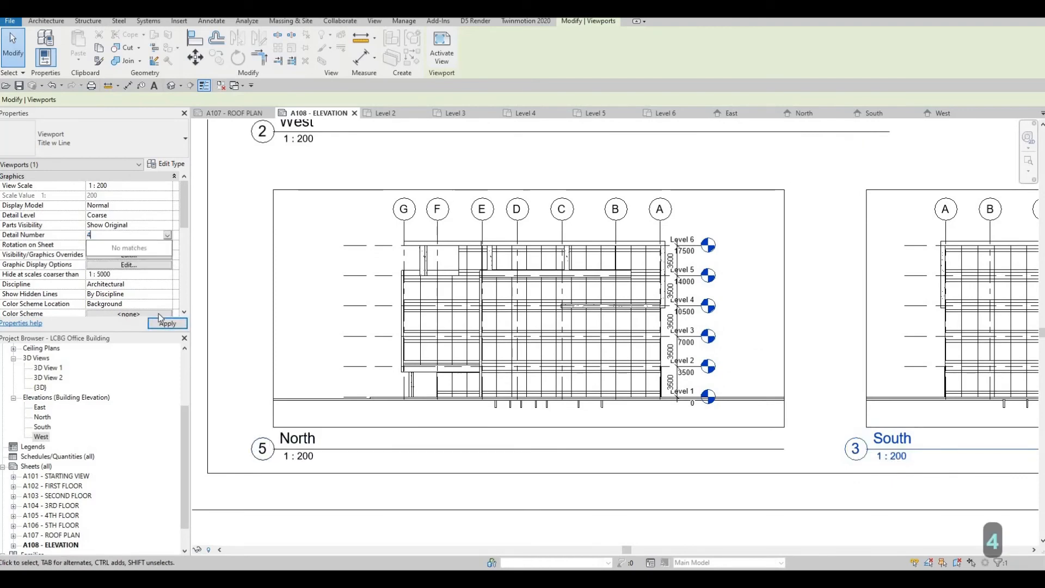
{"action": "left_click", "coordinate": [182, 220]}
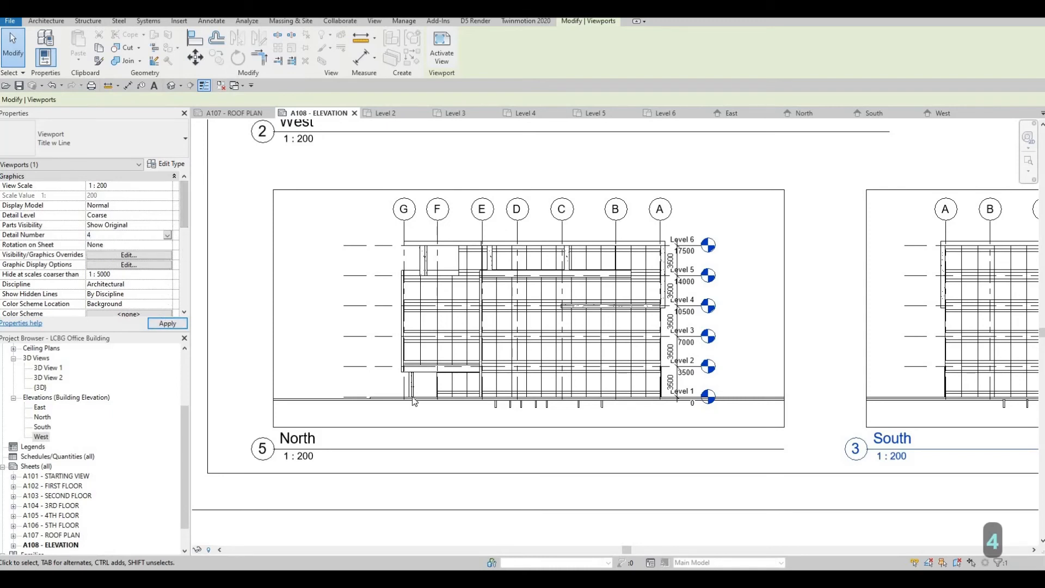
Set the detail number of the North viewport to 3, apply the change and clear the selection.
{"action": "left_click", "coordinate": [277, 453]}
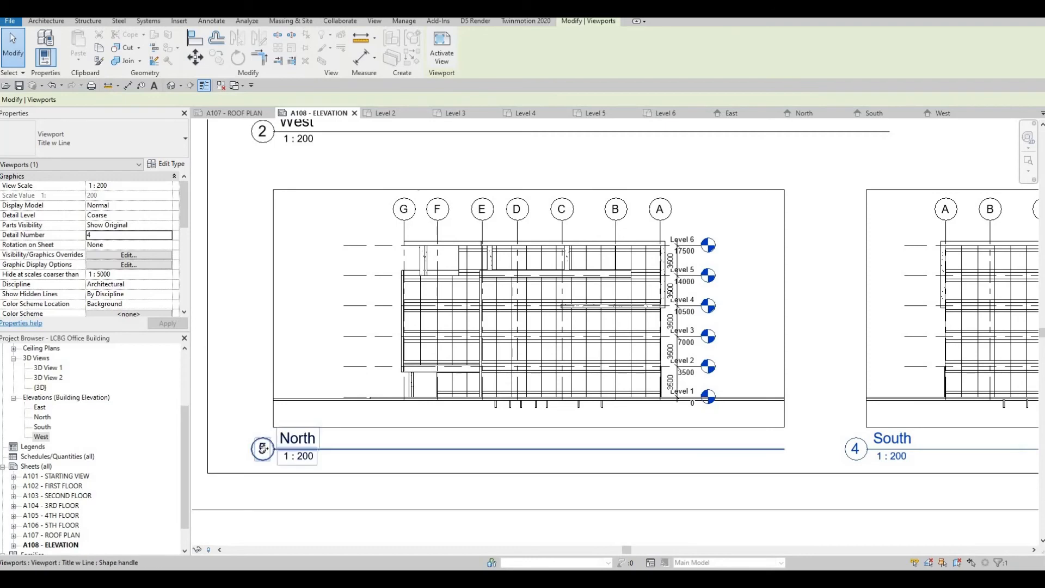
{"action": "scroll", "coordinate": [262, 448], "scroll_direction": "up", "scroll_amount": 1}
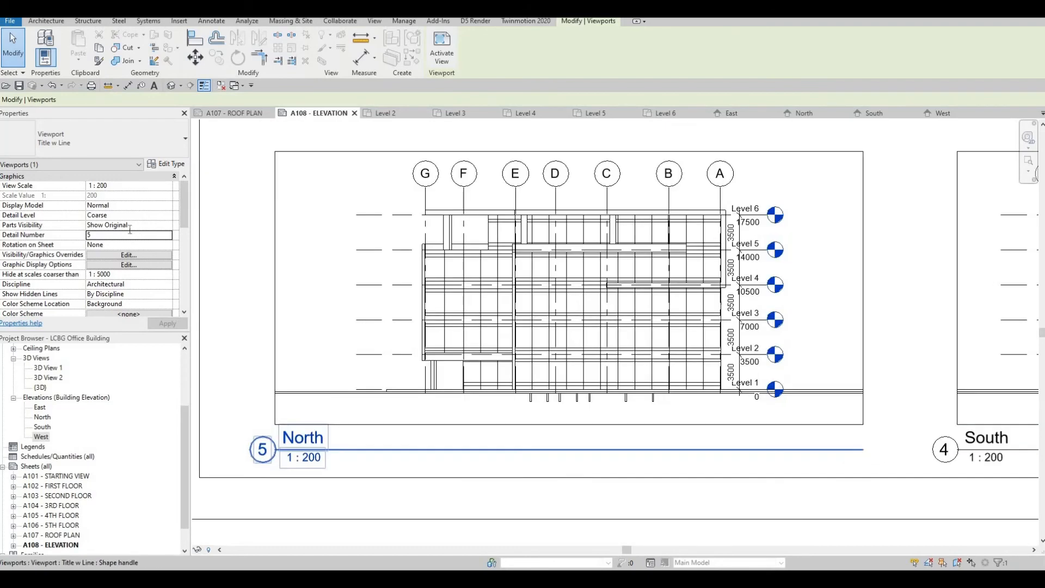
{"action": "left_click", "coordinate": [124, 229]}
{"action": "left_click", "coordinate": [124, 234]}
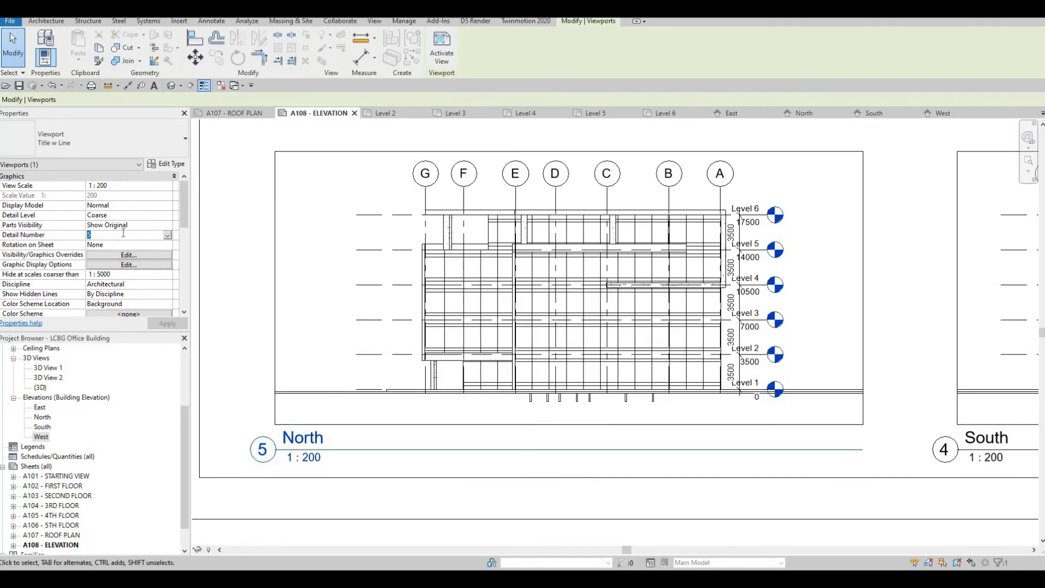
{"action": "type", "text": "3"}
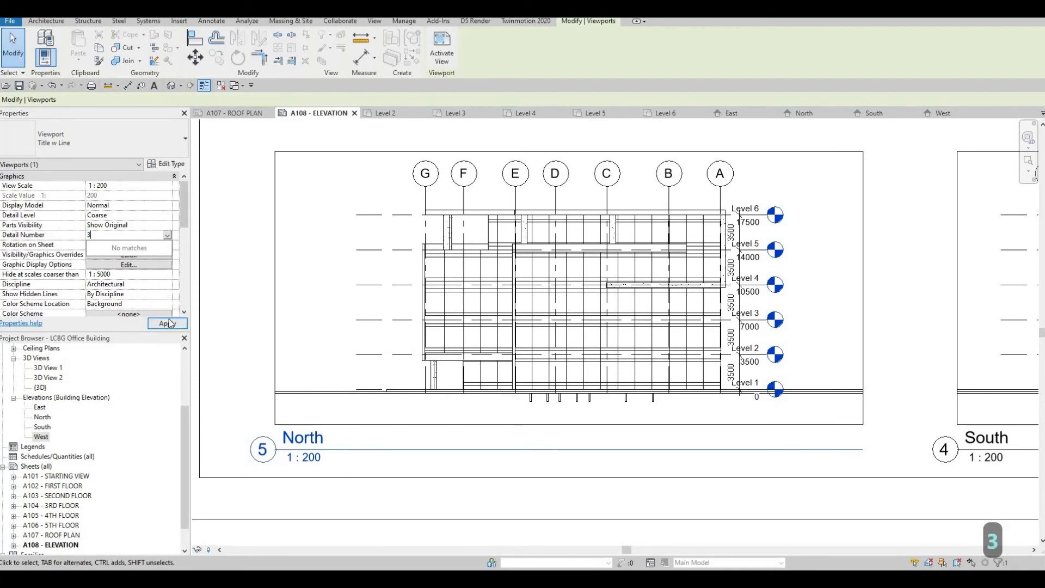
{"action": "left_click", "coordinate": [168, 324]}
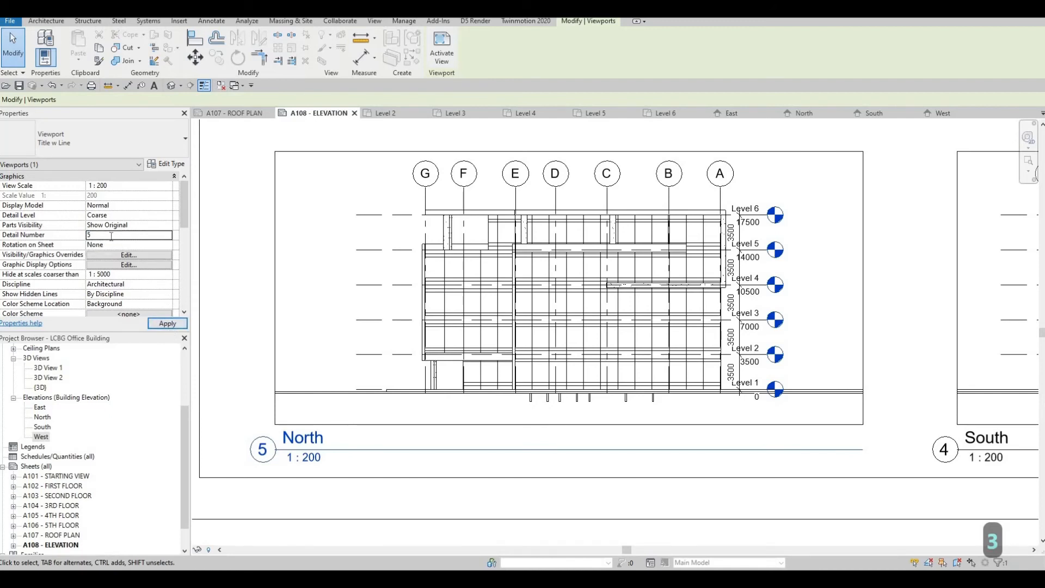
{"action": "type", "text": "3"}
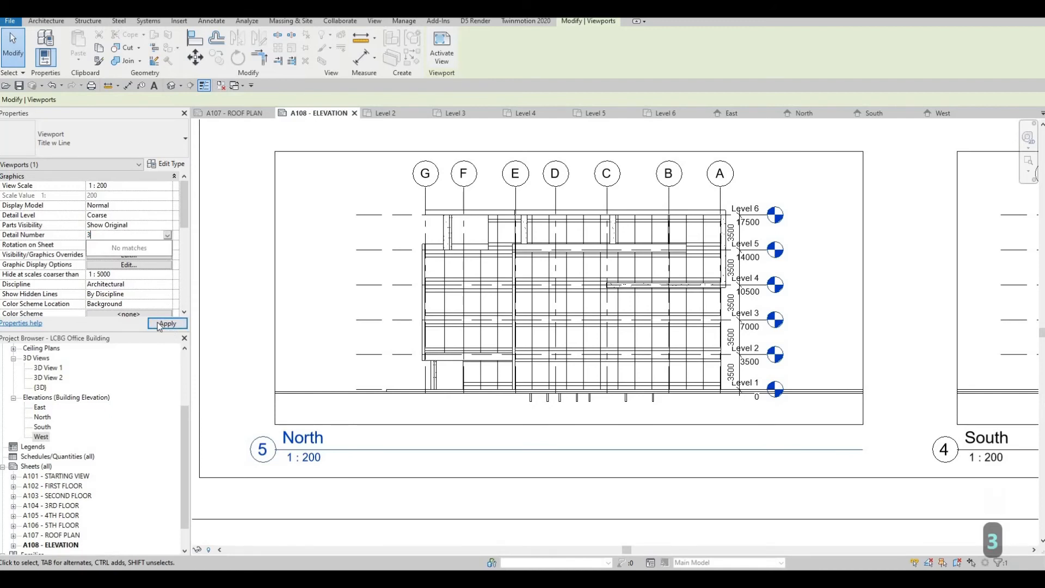
{"action": "left_click", "coordinate": [159, 323]}
{"action": "left_click", "coordinate": [108, 236]}
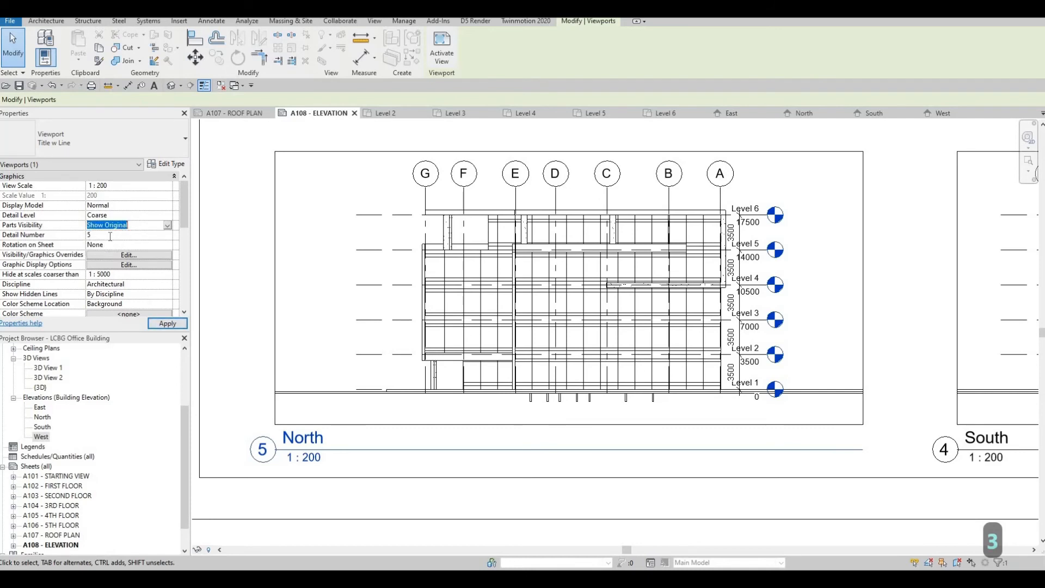
{"action": "type", "text": "3"}
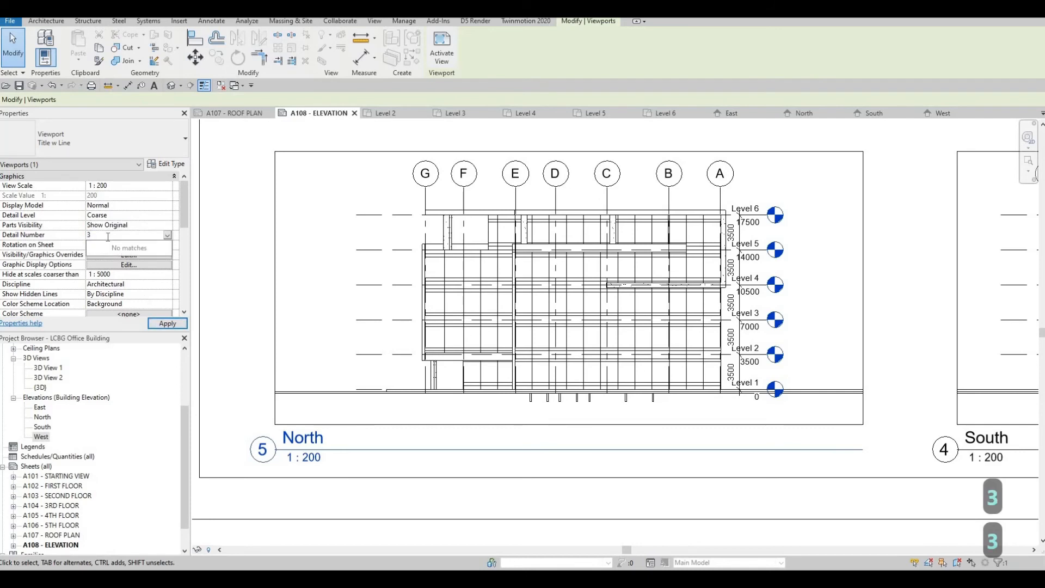
{"action": "key", "text": "Return"}
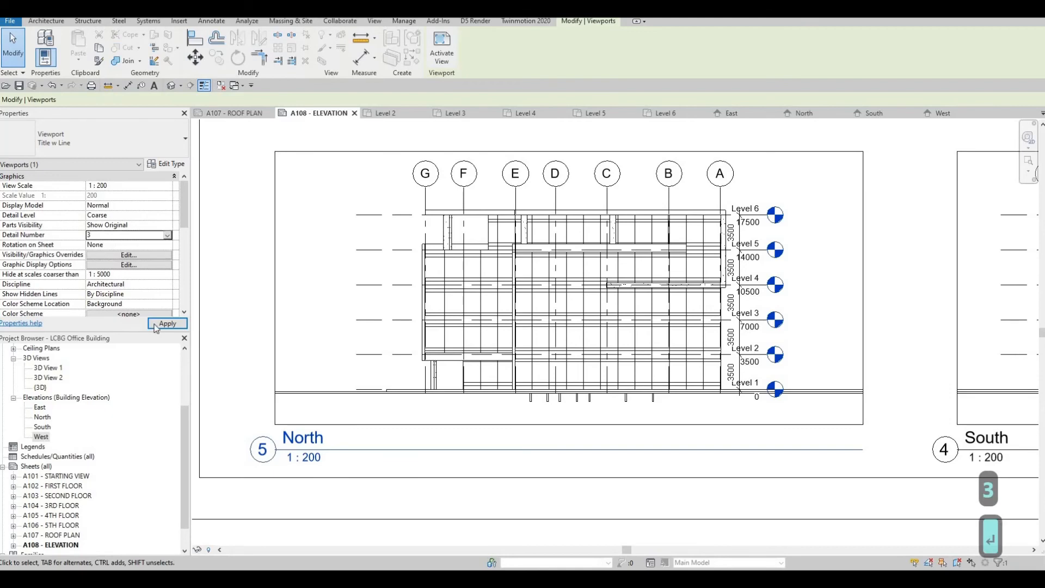
{"action": "scroll", "coordinate": [313, 316], "scroll_direction": "down", "scroll_amount": 5}
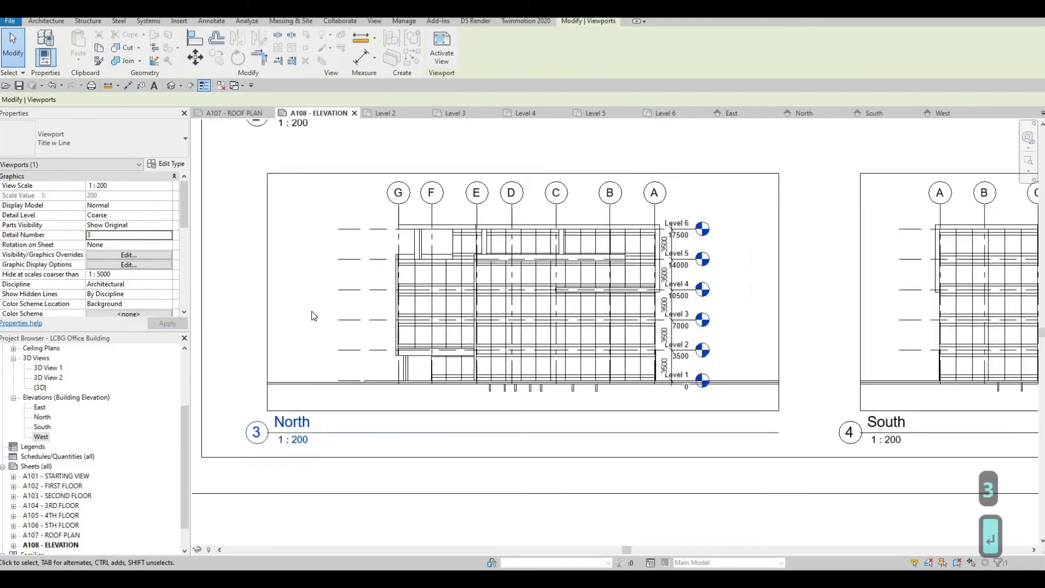
{"action": "scroll", "coordinate": [318, 359], "scroll_direction": "down", "scroll_amount": 2}
{"action": "middle_click_drag", "start_coordinate": [368, 388], "coordinate": [425, 454]}
{"action": "key", "text": "Escape"}
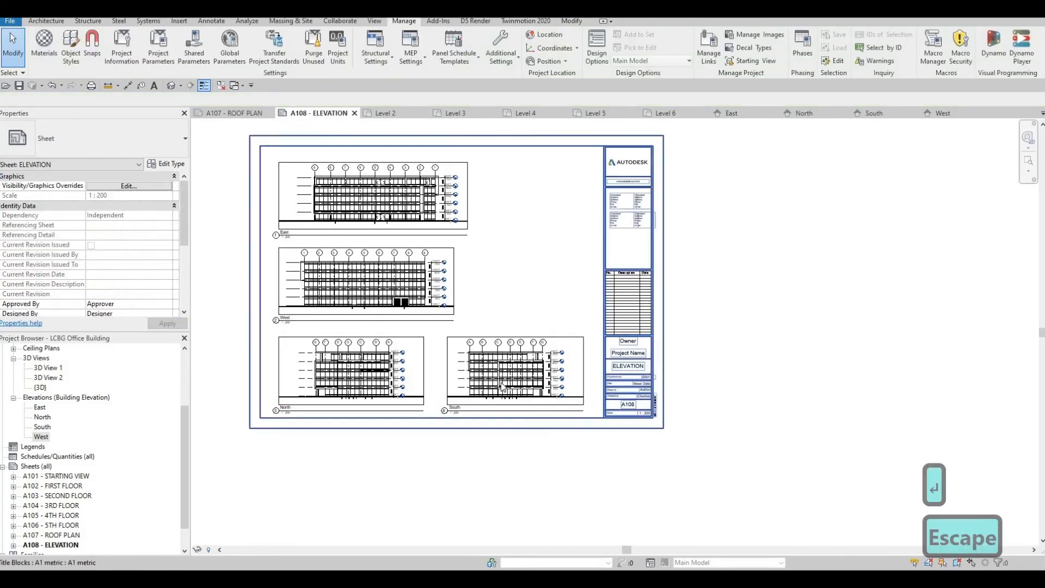
Select the elevation sheet's title block and enter ACD for both Approved By and Checked By.
{"action": "scroll", "coordinate": [584, 408], "scroll_direction": "up", "scroll_amount": 2}
{"action": "middle_click_drag", "start_coordinate": [369, 374], "coordinate": [493, 403]}
{"action": "scroll", "coordinate": [478, 395], "scroll_direction": "down", "scroll_amount": 3}
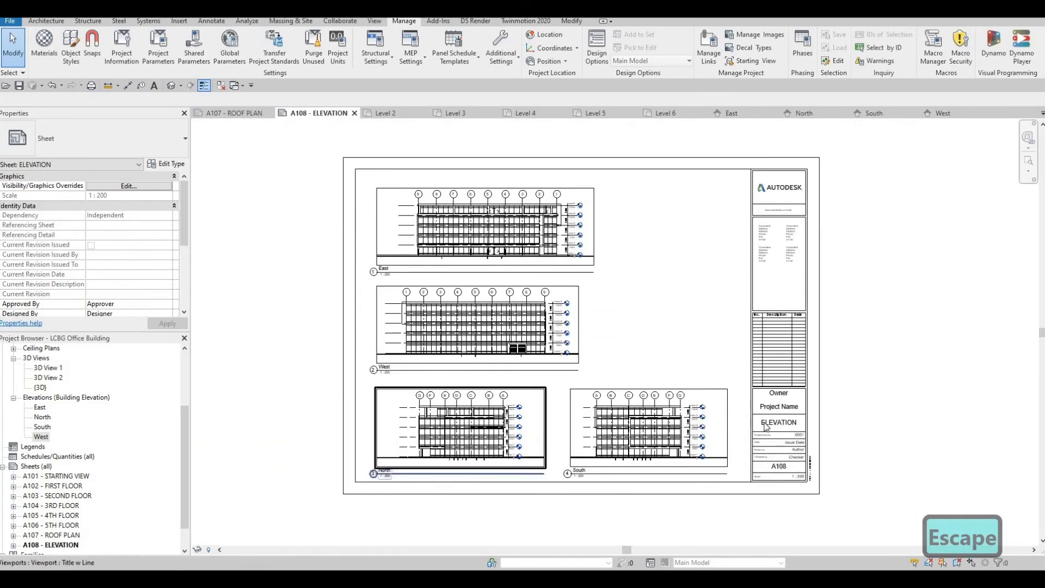
{"action": "scroll", "coordinate": [159, 444], "scroll_direction": "up", "scroll_amount": 2}
{"action": "scroll", "coordinate": [71, 412], "scroll_direction": "up", "scroll_amount": 2}
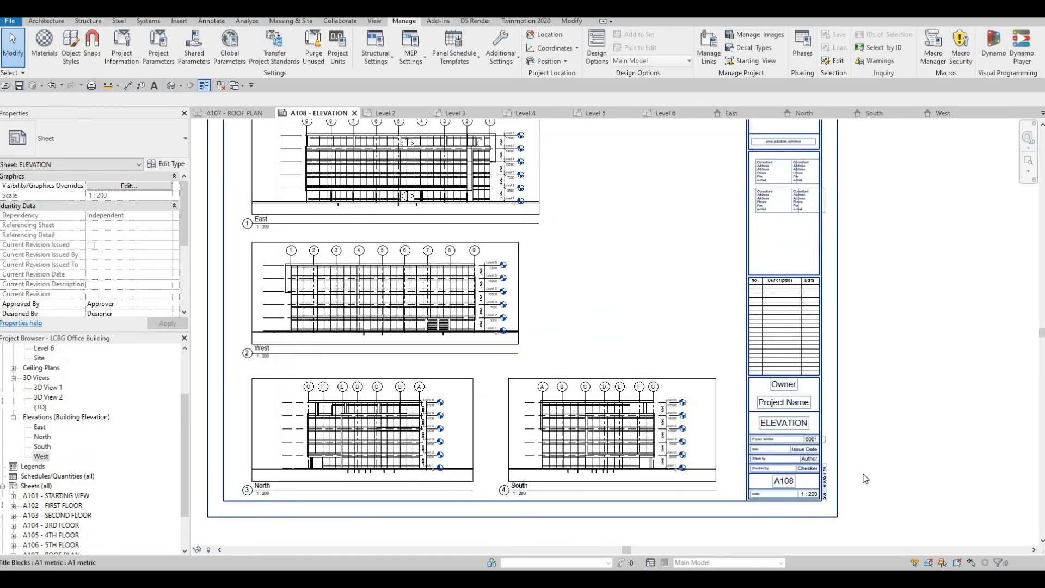
{"action": "scroll", "coordinate": [789, 404], "scroll_direction": "up", "scroll_amount": 2}
{"action": "left_click", "coordinate": [789, 403]}
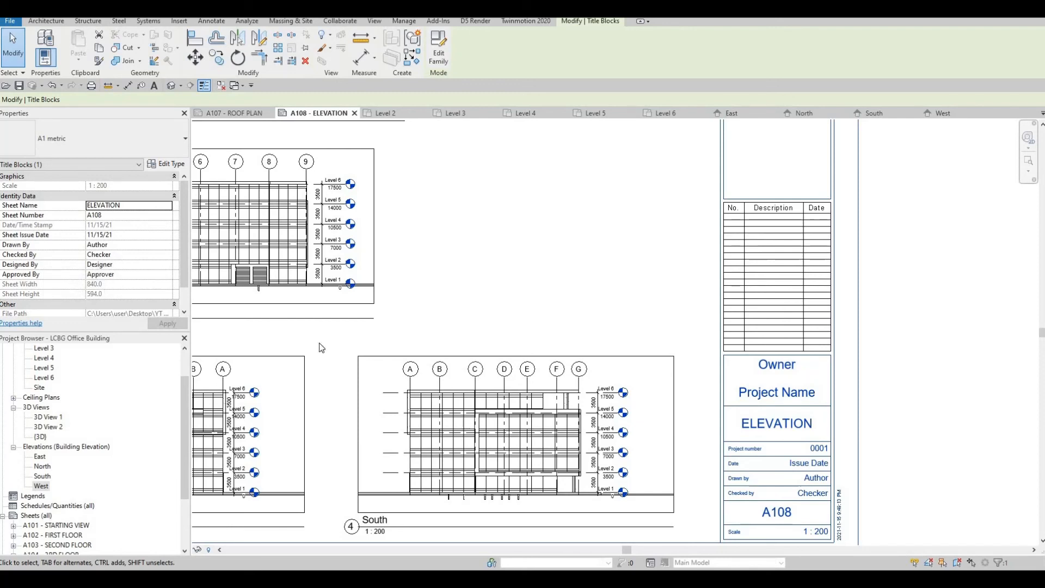
{"action": "left_click", "coordinate": [124, 274]}
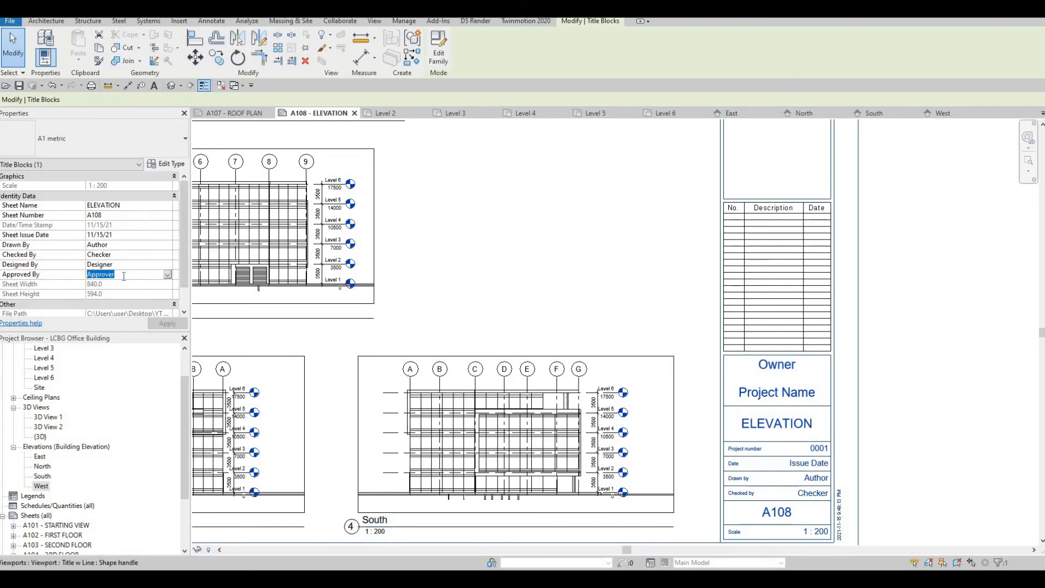
{"action": "type", "text": "ACD"}
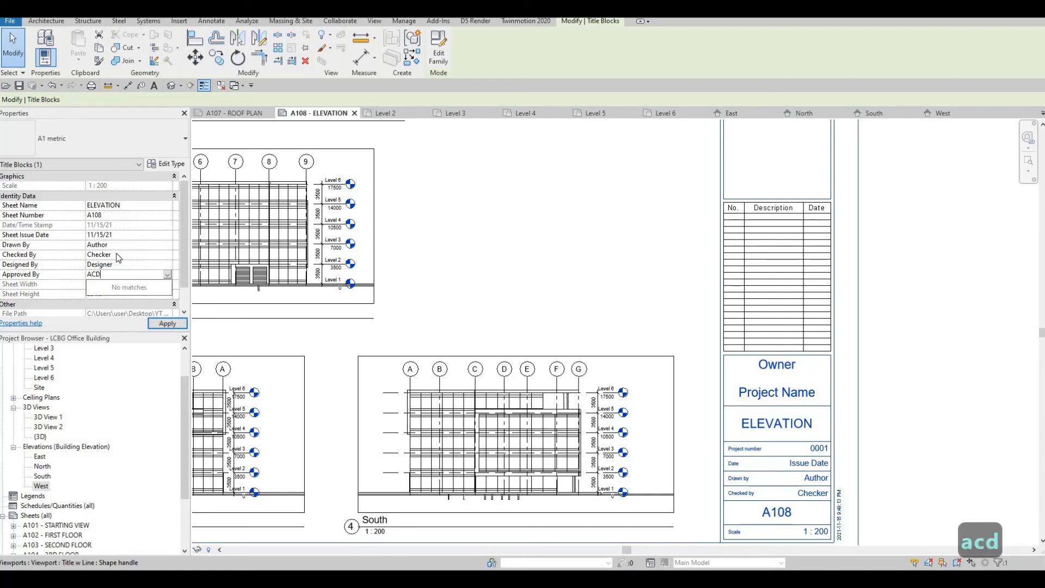
{"action": "left_click", "coordinate": [117, 254]}
{"action": "type", "text": "ACD"}
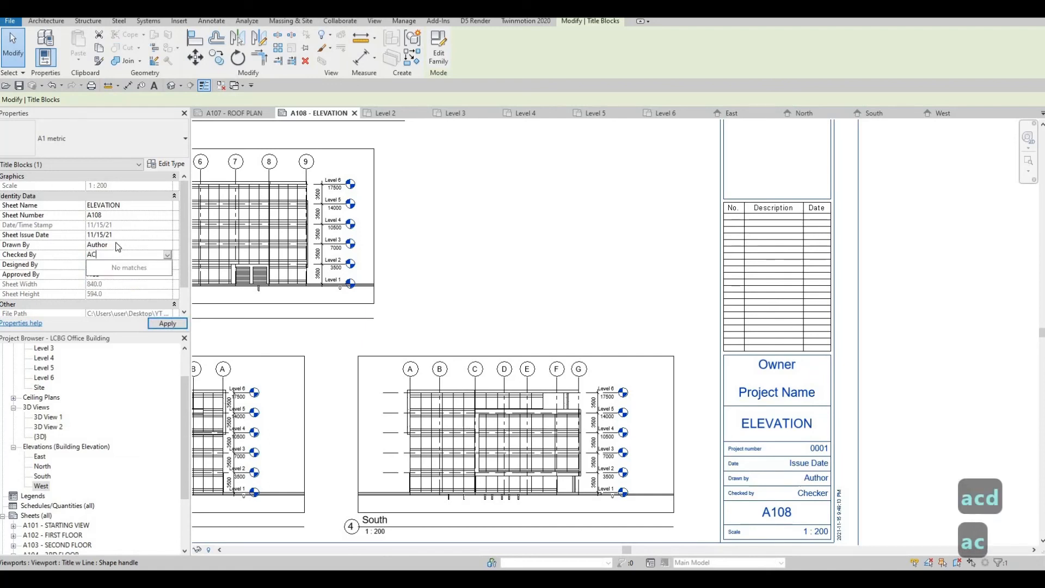
Try to set the title block's Drawn By value to ACD.
{"action": "left_click", "coordinate": [113, 245]}
{"action": "type", "text": "A"}
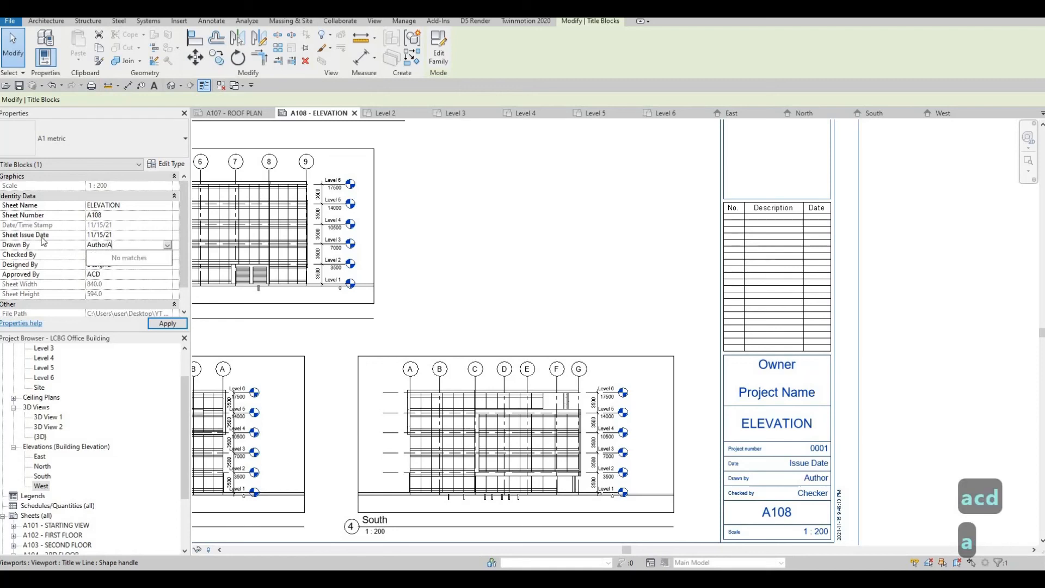
{"action": "key", "text": "ctrl+a"}
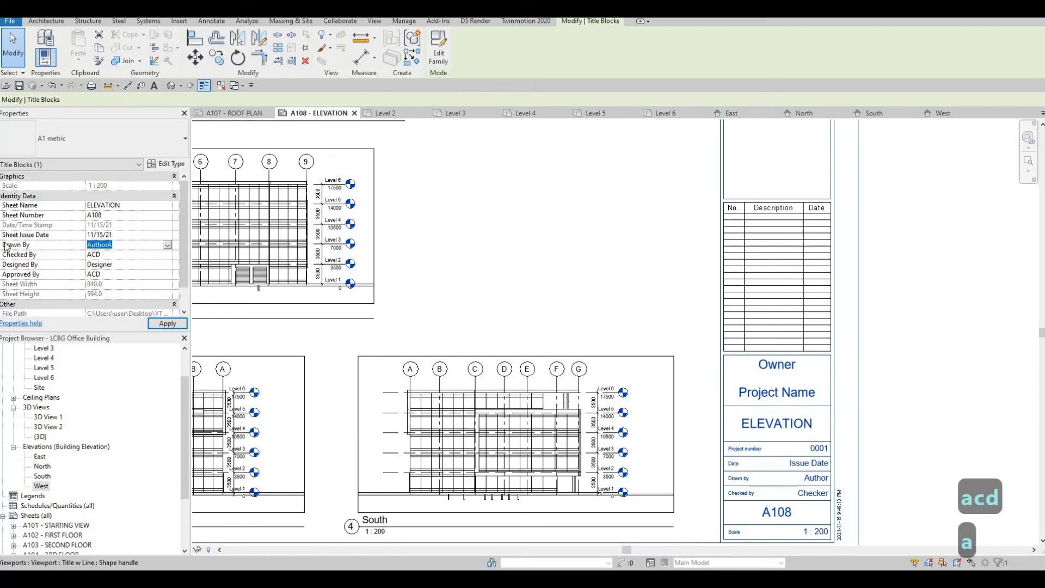
{"action": "type", "text": "ACD"}
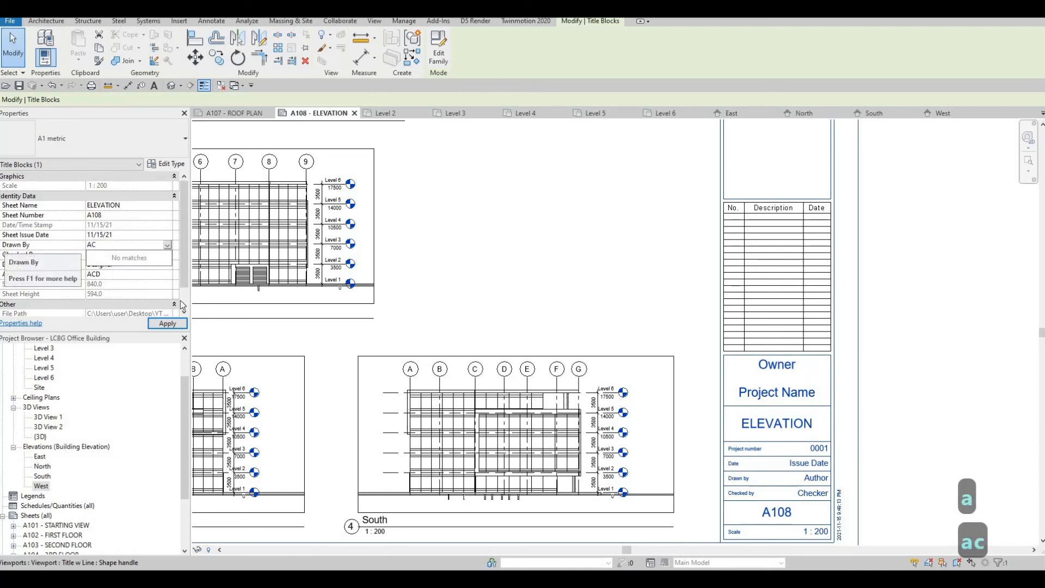
{"action": "left_click", "coordinate": [168, 324]}
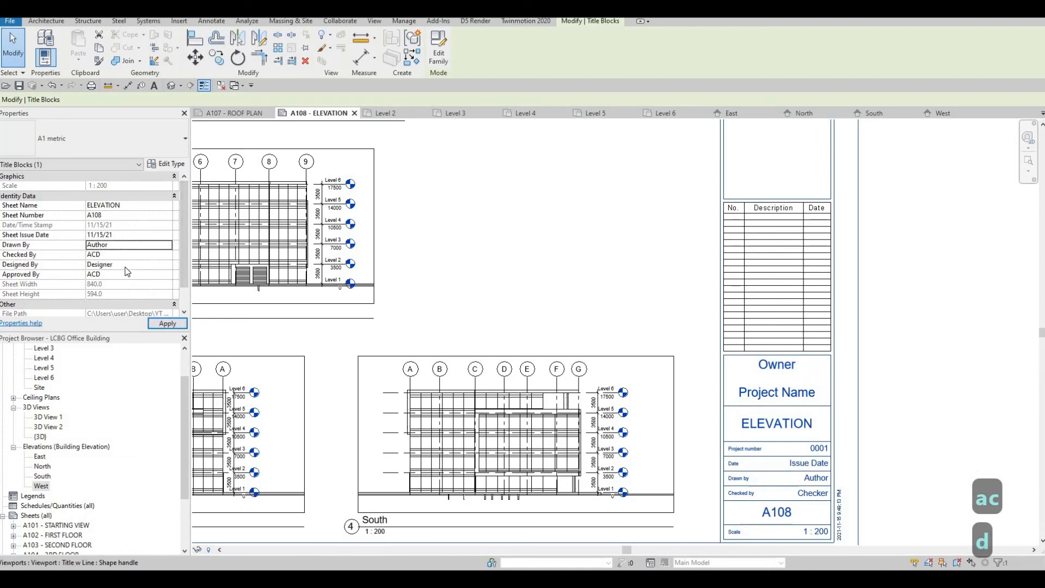
Try to set the title block's Designed By value to ACD and apply the pending title block changes.
{"action": "left_click", "coordinate": [120, 266]}
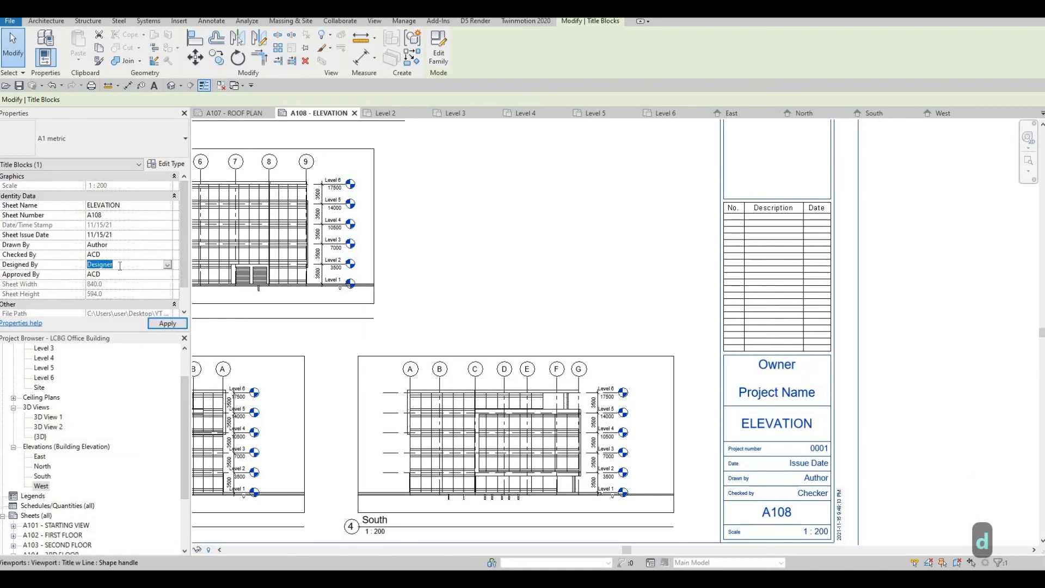
{"action": "type", "text": "ACD"}
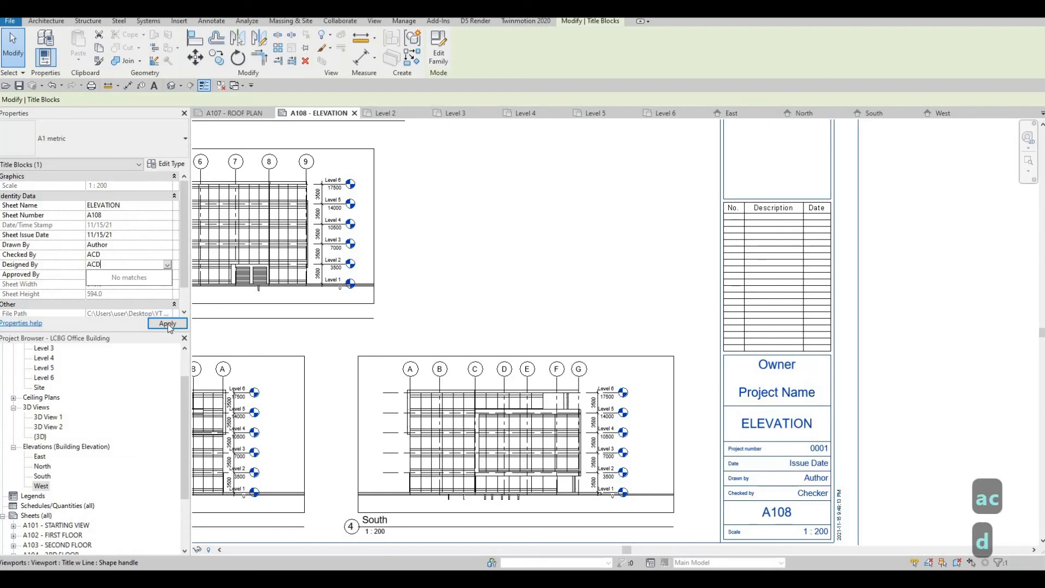
{"action": "left_click", "coordinate": [168, 325]}
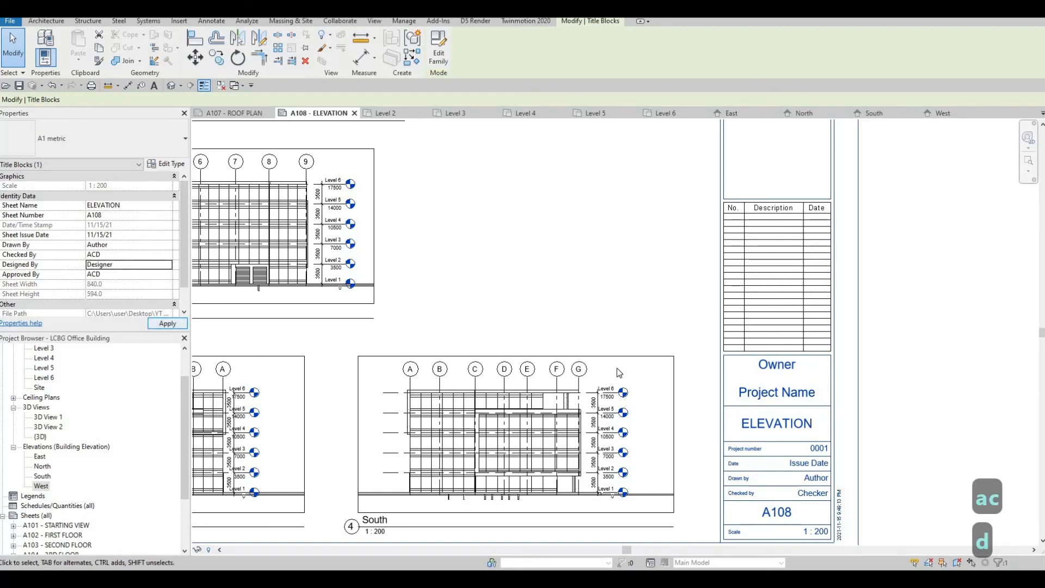
Open the project name in the elevation sheet's title block for editing.
{"action": "scroll", "coordinate": [607, 325], "scroll_direction": "down", "scroll_amount": 4}
{"action": "scroll", "coordinate": [678, 429], "scroll_direction": "up", "scroll_amount": 2}
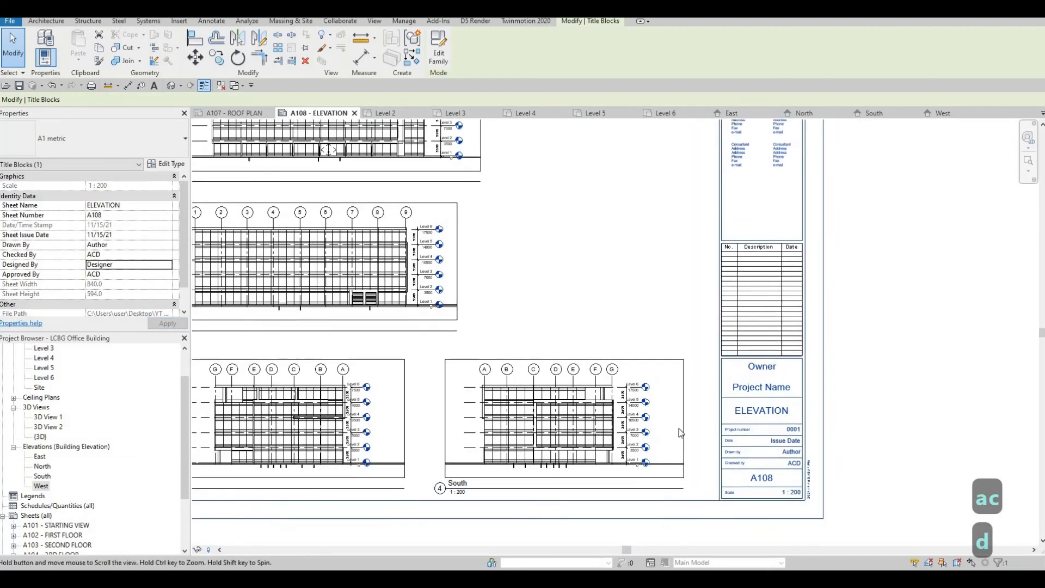
{"action": "left_click", "coordinate": [678, 429]}
{"action": "scroll", "coordinate": [723, 446], "scroll_direction": "up", "scroll_amount": 2}
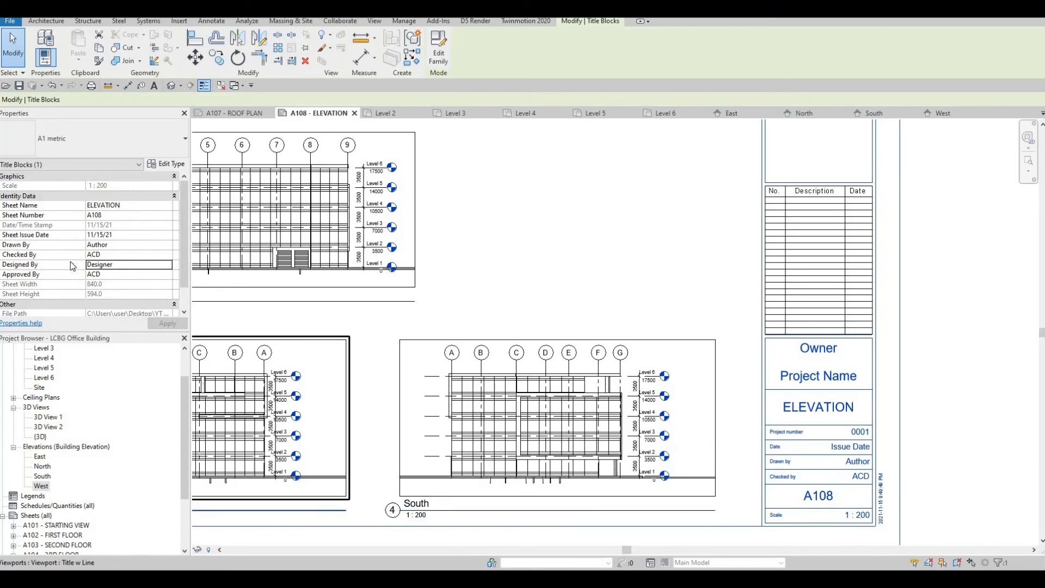
{"action": "scroll", "coordinate": [79, 238], "scroll_direction": "down", "scroll_amount": 1}
{"action": "scroll", "coordinate": [109, 228], "scroll_direction": "up", "scroll_amount": 1}
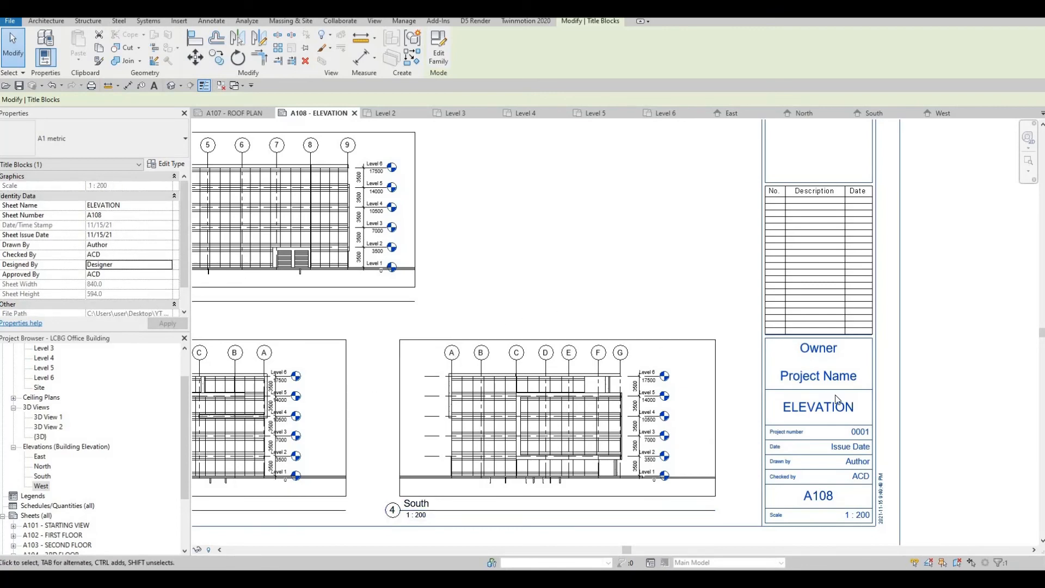
{"action": "middle_click_drag", "start_coordinate": [810, 389], "coordinate": [904, 390]}
{"action": "left_click", "coordinate": [903, 390]}
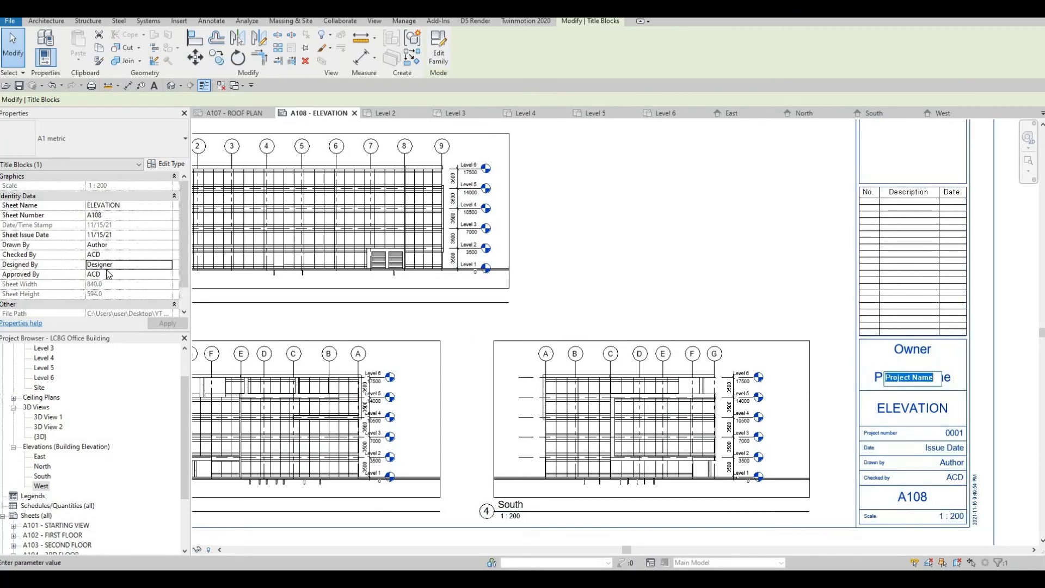
{"action": "scroll", "coordinate": [107, 270], "scroll_direction": "down", "scroll_amount": 1}
{"action": "type", "text": "L"}
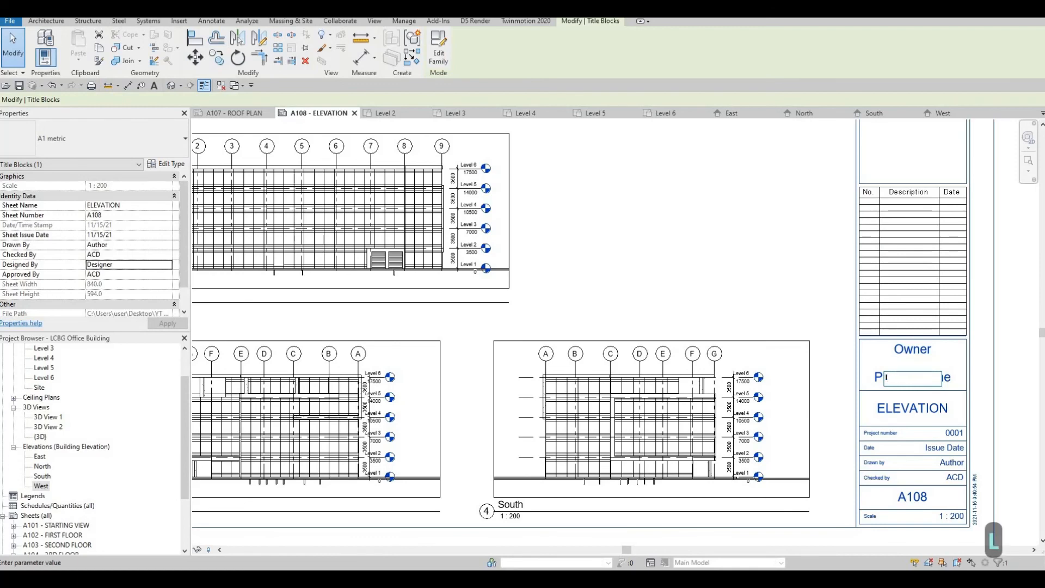
{"action": "type", "text": "cb"}
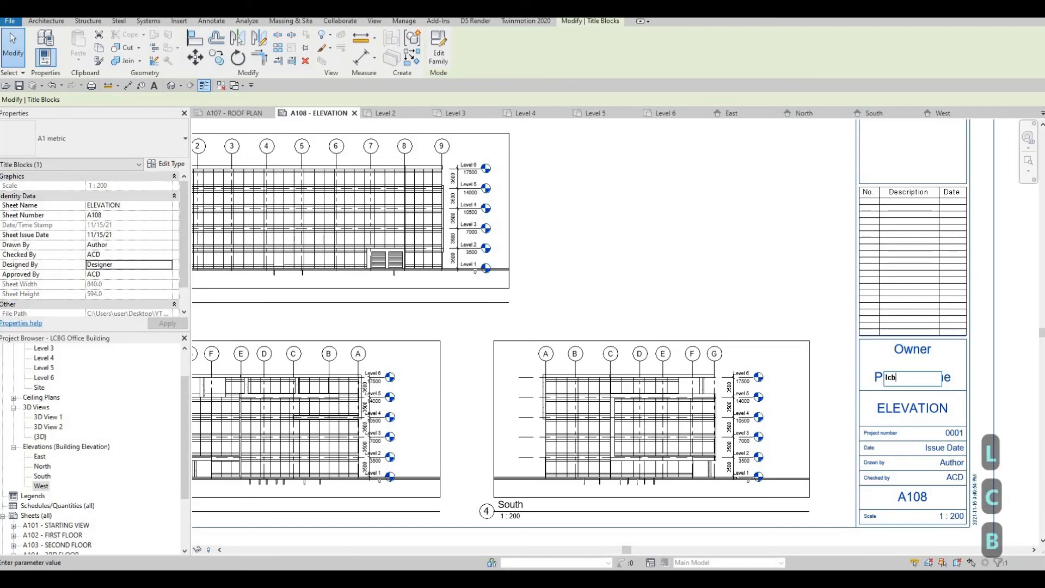
{"action": "type", "text": "g oFFICE"}
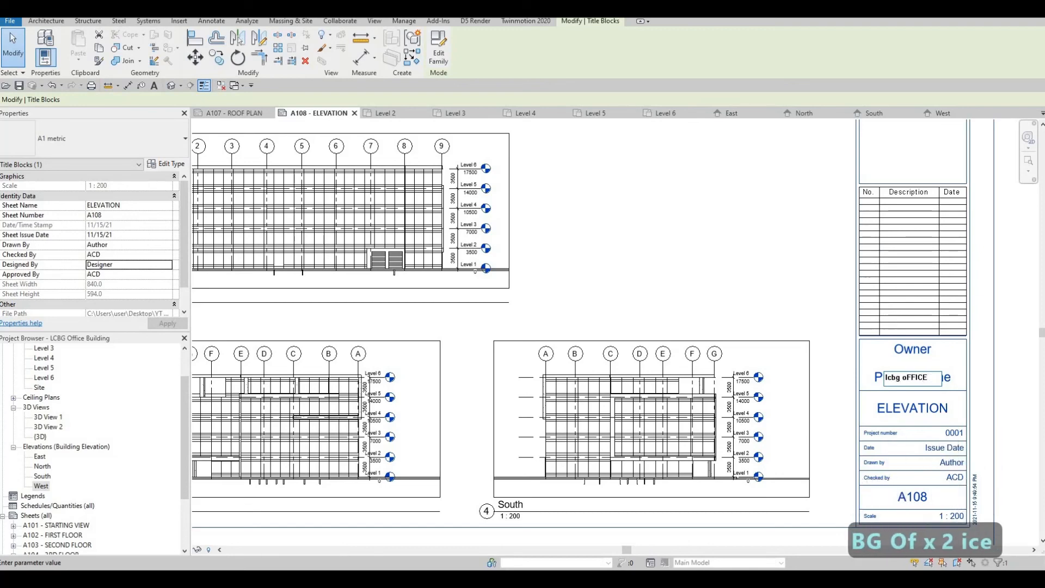
{"action": "key", "text": "BackSpace"}
{"action": "key", "text": "BackSpace"}
{"action": "key", "text": "BackSpace"}
{"action": "key", "text": "BackSpace"}
{"action": "key", "text": "BackSpace"}
{"action": "key", "text": "BackSpace"}
{"action": "key", "text": "BackSpace"}
{"action": "key", "text": "BackSpace"}
{"action": "key", "text": "BackSpace"}
{"action": "key", "text": "BackSpace"}
{"action": "key", "text": "BackSpace"}
{"action": "key", "text": "BackSpace"}
{"action": "key", "text": "BackSpace"}
{"action": "key", "text": "BackSpace"}
{"action": "key", "text": "BackSpace"}
{"action": "key", "text": "BackSpace"}
{"action": "key", "text": "BackSpace"}
{"action": "key", "text": "BackSpace"}
{"action": "key", "text": "BackSpace"}
{"action": "key", "text": "BackSpace"}
{"action": "key", "text": "Caps_Lock"}
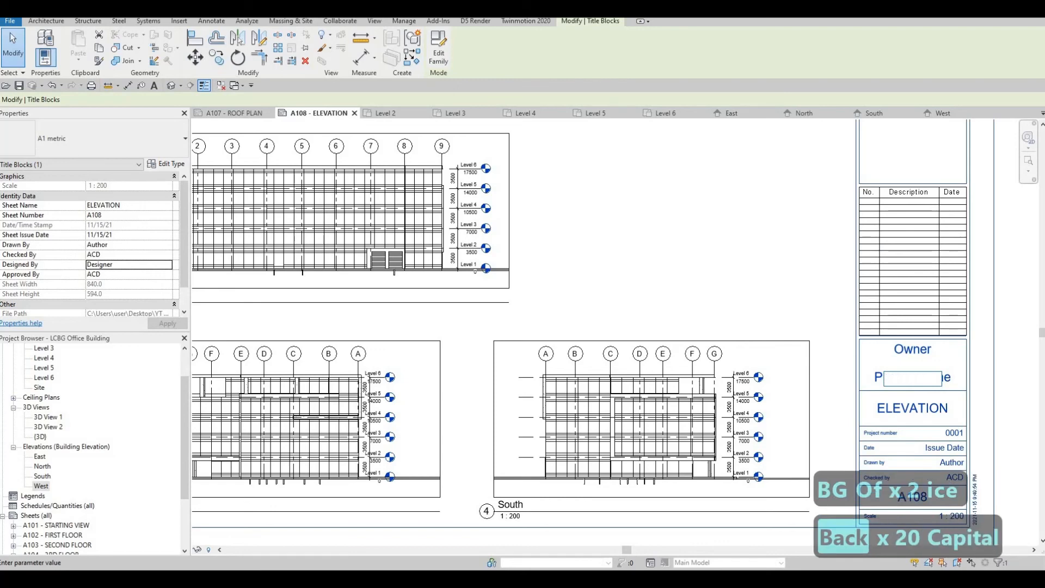
{"action": "type", "text": "lc"}
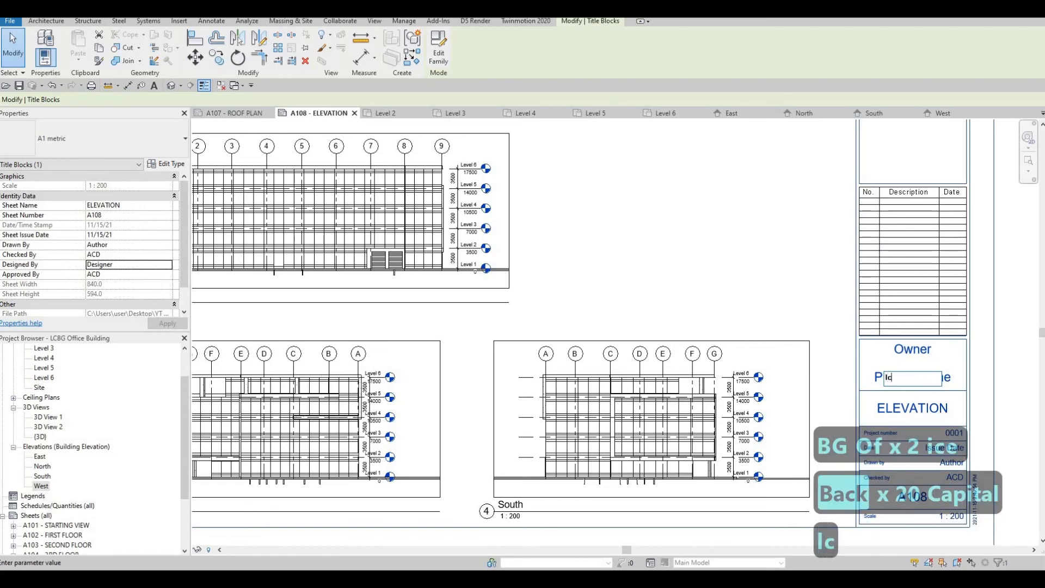
{"action": "type", "text": "bg"}
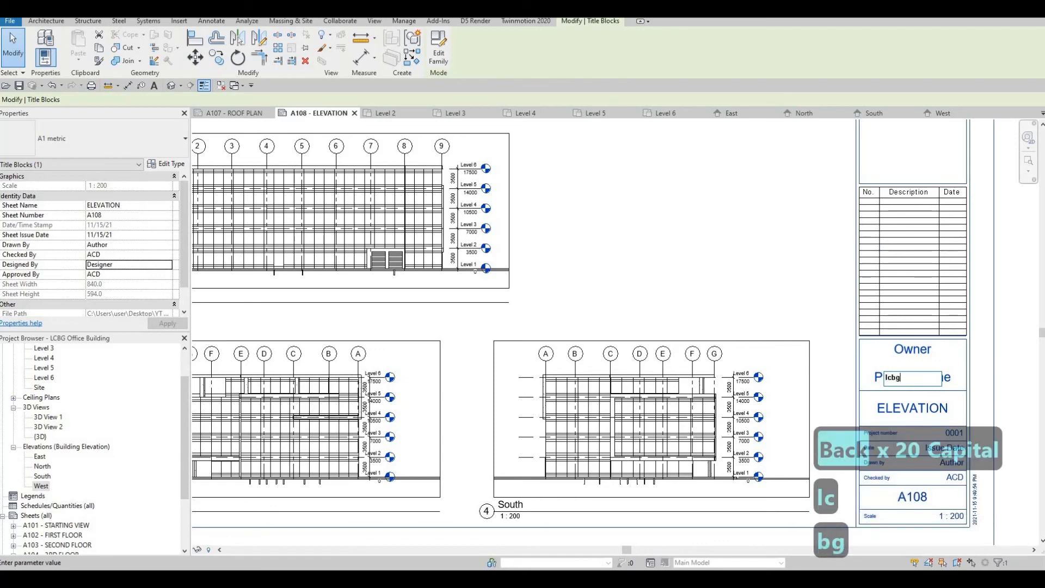
{"action": "key", "text": "Caps_Lock"}
{"action": "key", "text": "BackSpace"}
{"action": "key", "text": "BackSpace"}
{"action": "key", "text": "BackSpace"}
{"action": "key", "text": "BackSpace"}
{"action": "key", "text": "BackSpace"}
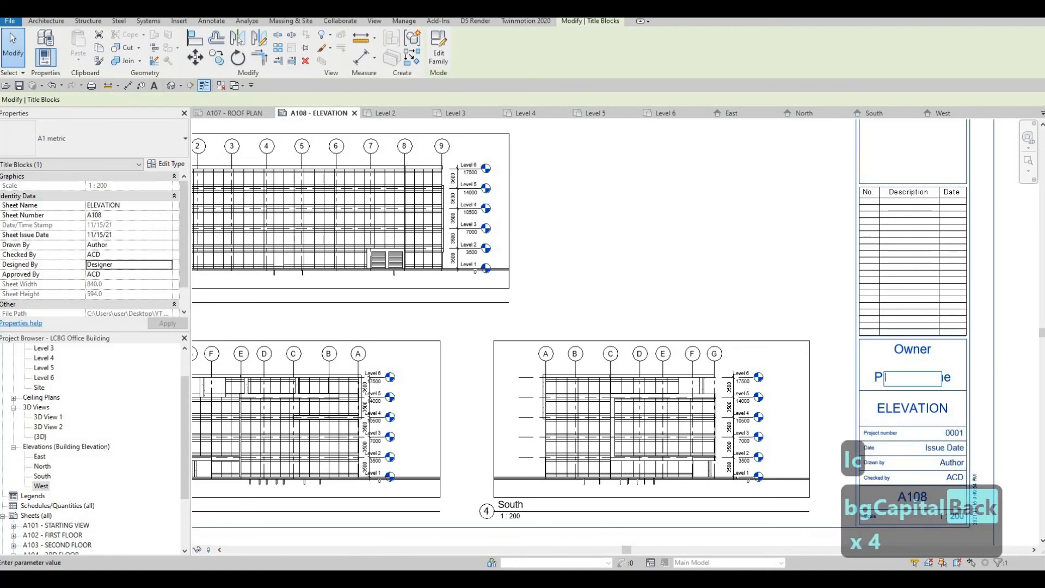
{"action": "type", "text": "lcbg"}
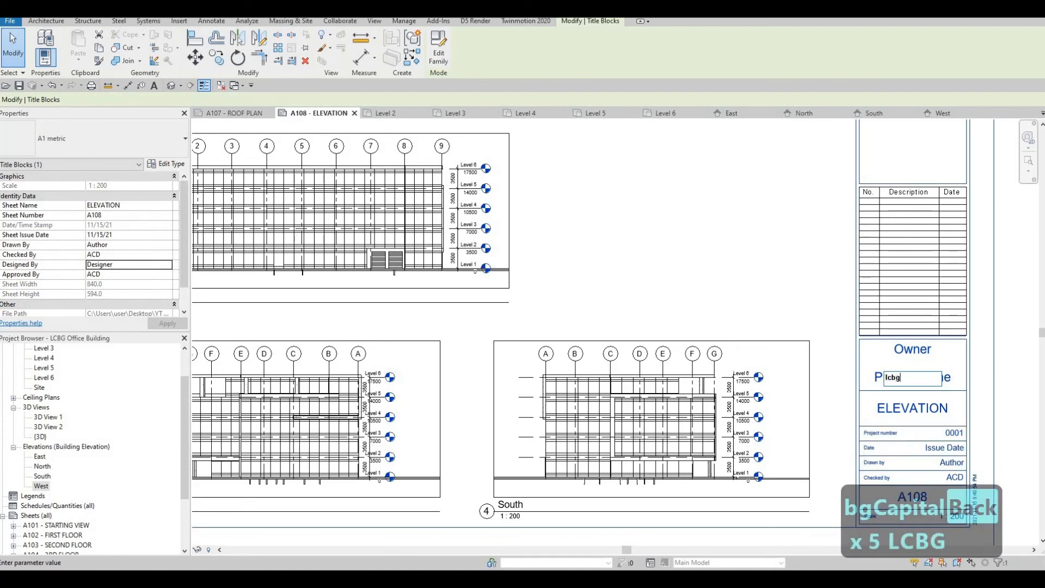
{"action": "key", "text": "BackSpace"}
{"action": "key", "text": "BackSpace"}
{"action": "key", "text": "BackSpace"}
{"action": "key", "text": "BackSpace"}
{"action": "key", "text": "BackSpace"}
{"action": "key", "text": "BackSpace"}
{"action": "key", "text": "BackSpace"}
{"action": "key", "text": "Caps_Lock"}
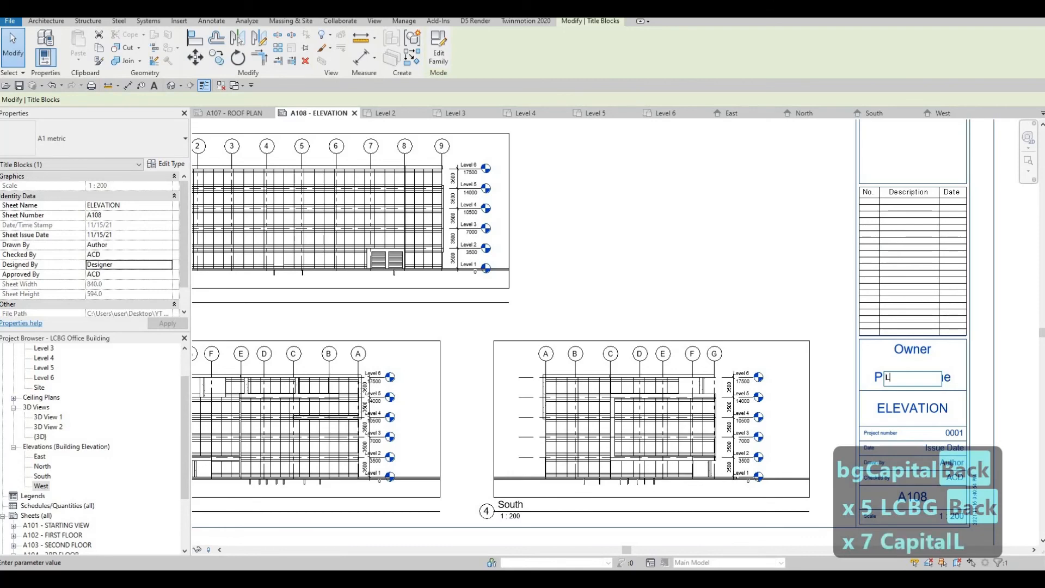
Set the project name in the elevation sheet's title block to LCBG Office Building.
{"action": "type", "text": "LCBG "}
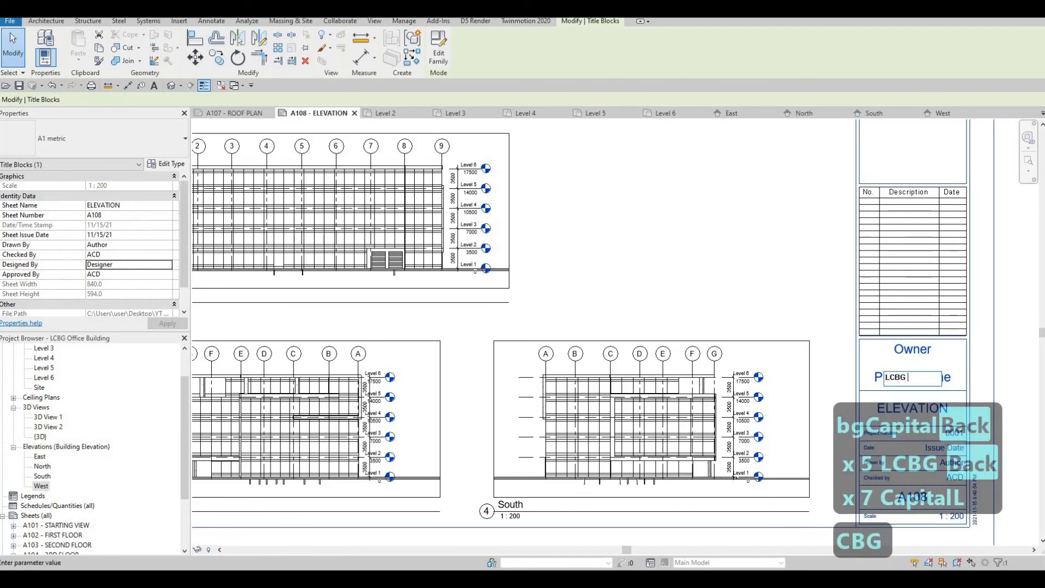
{"action": "type", "text": "Office"}
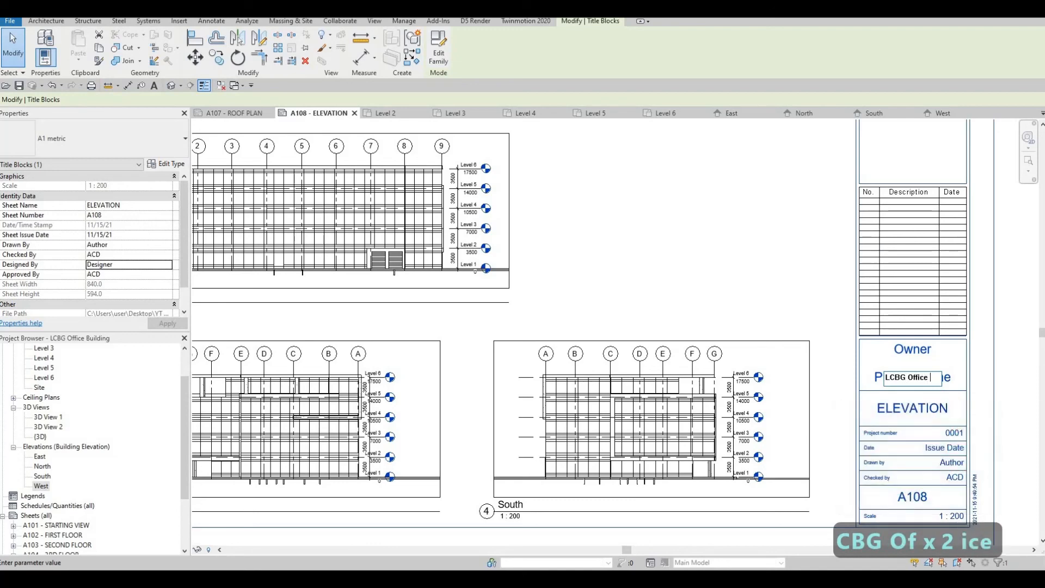
{"action": "type", "text": " Building"}
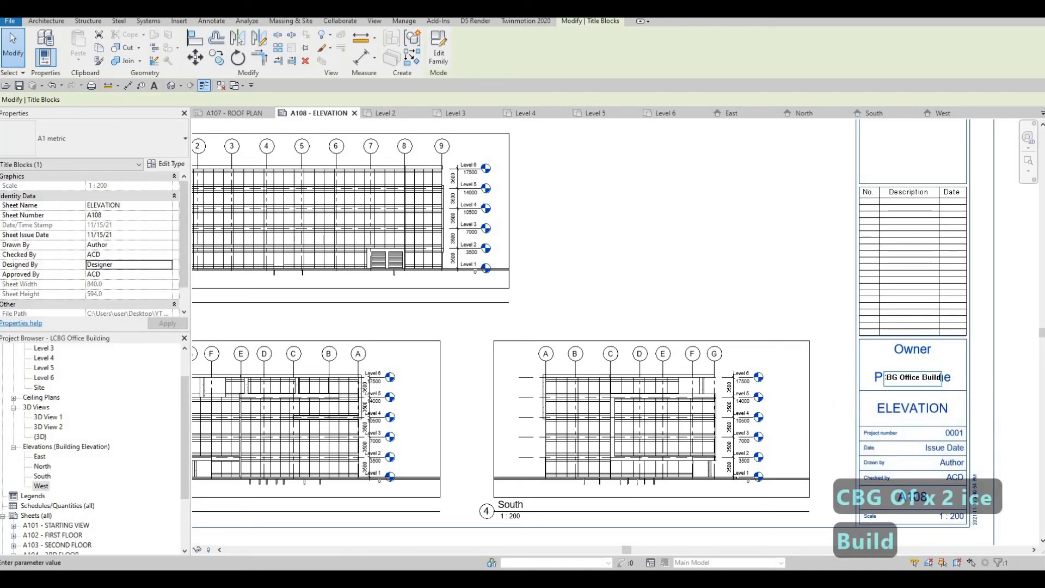
{"action": "left_click", "coordinate": [934, 359]}
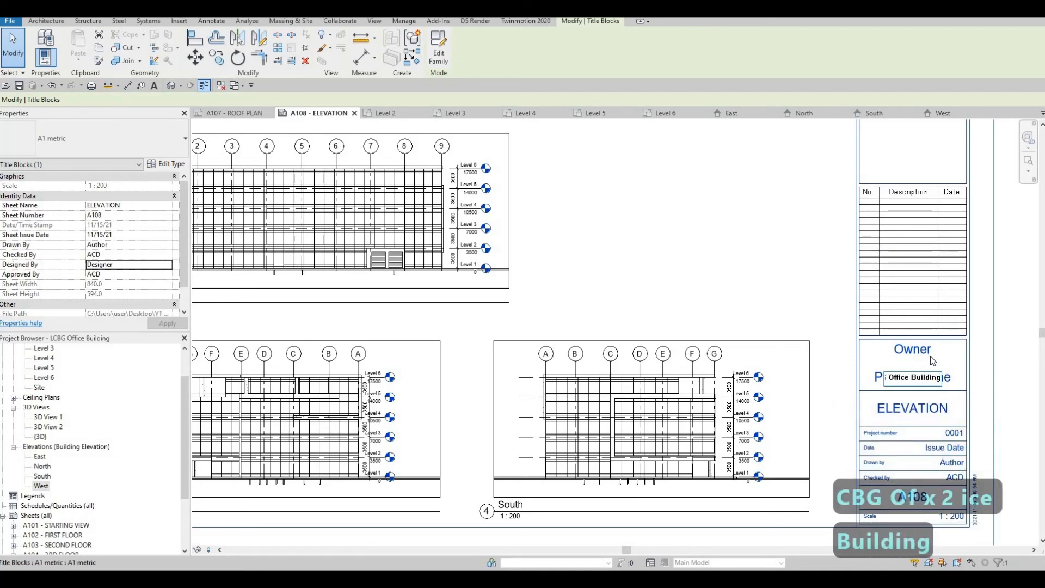
{"action": "left_click", "coordinate": [921, 378]}
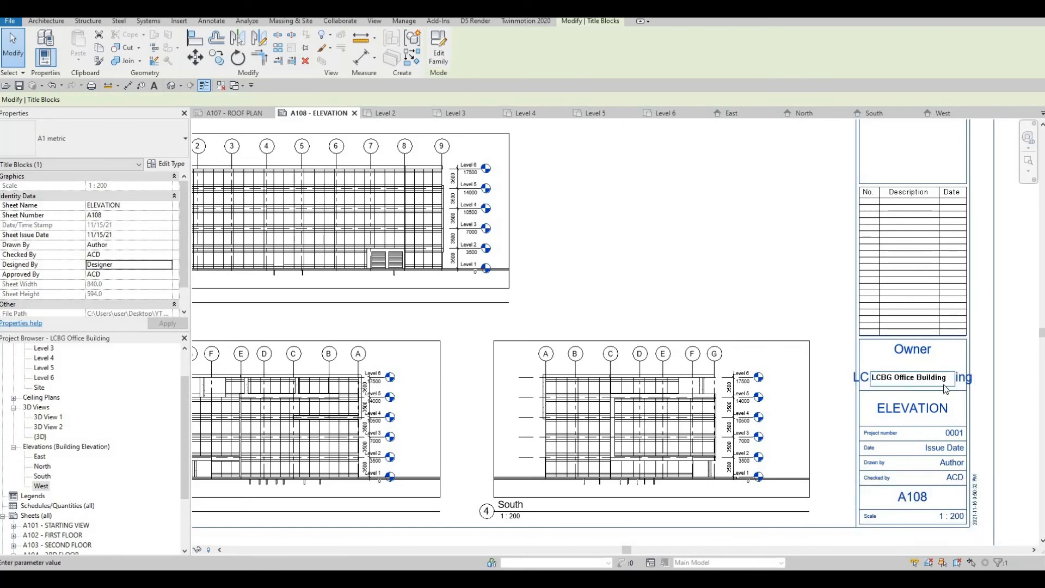
{"action": "key", "text": "Return"}
{"action": "left_click", "coordinate": [927, 388]}
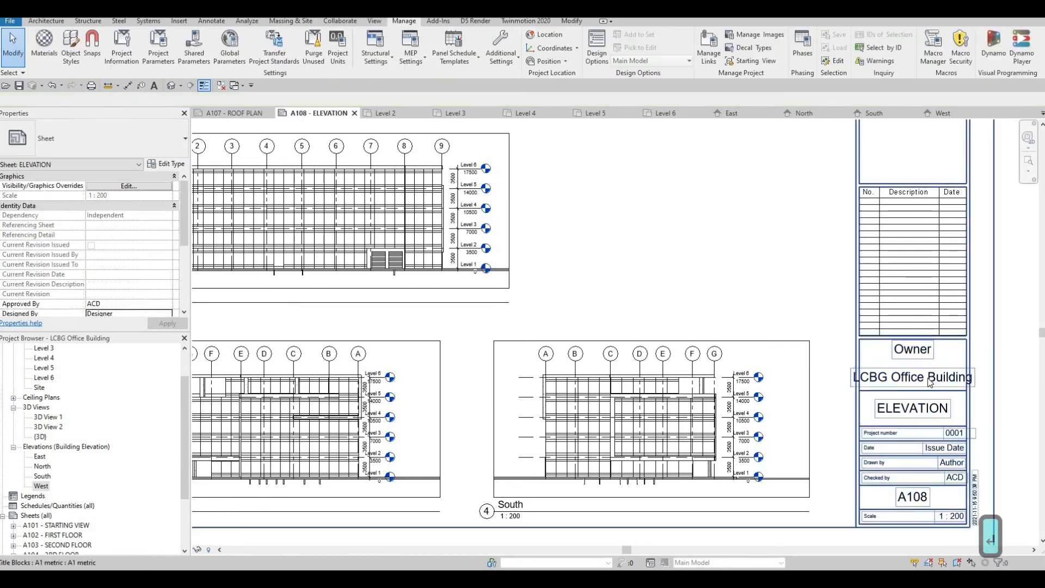
Shorten the project name in the title block to LCBG Building so it fits its cell.
{"action": "left_click", "coordinate": [926, 380]}
{"action": "left_click", "coordinate": [926, 379]}
{"action": "left_click", "coordinate": [918, 378]}
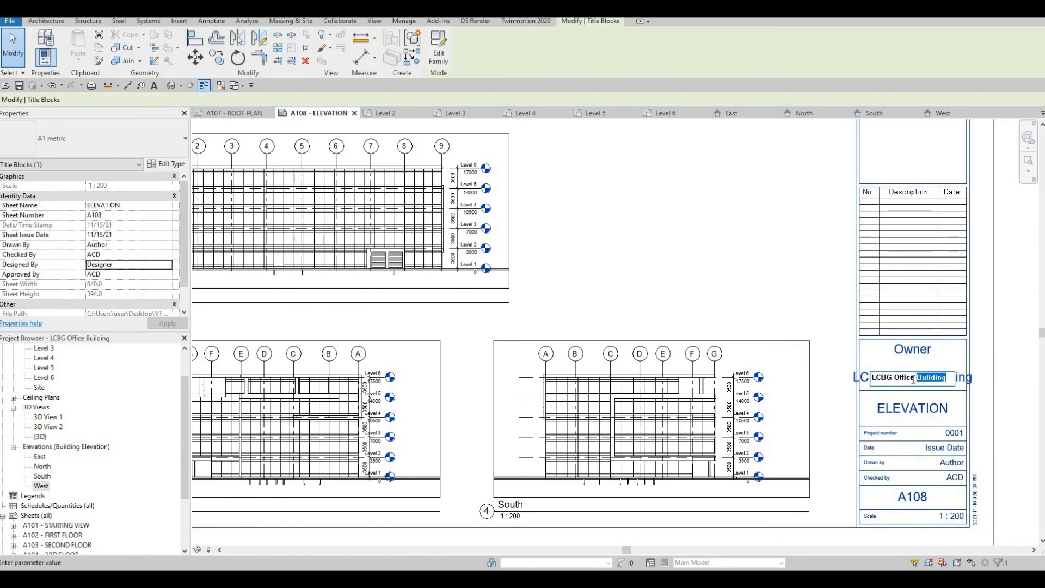
{"action": "key", "text": "BackSpace"}
{"action": "key", "text": "BackSpace"}
{"action": "key", "text": "BackSpace"}
{"action": "key", "text": "BackSpace"}
{"action": "key", "text": "BackSpace"}
{"action": "key", "text": "BackSpace"}
{"action": "key", "text": "BackSpace"}
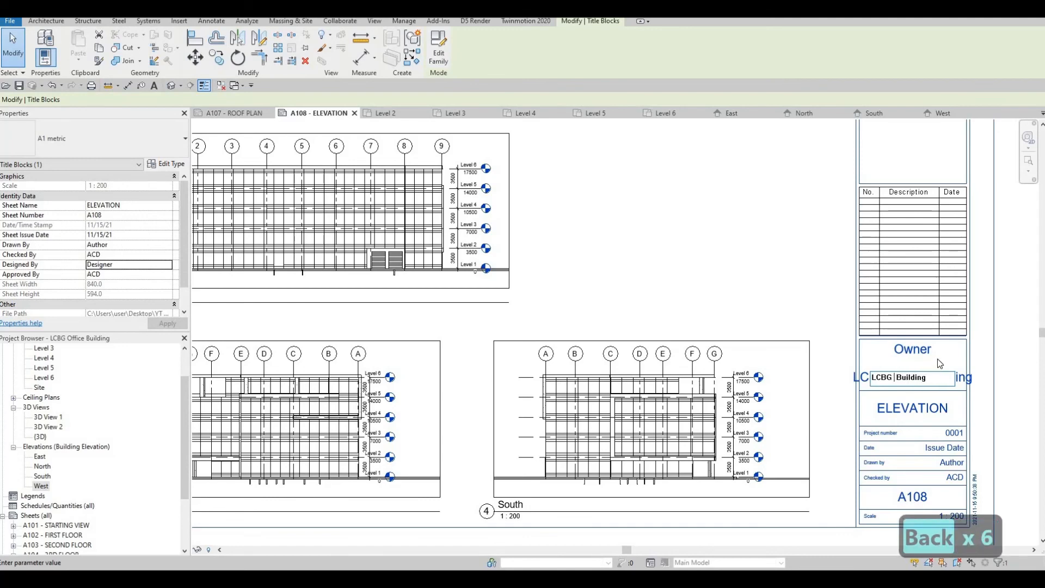
{"action": "left_click", "coordinate": [954, 394]}
Open the A107 - ROOF PLAN sheet and check the project name in its title block.
{"action": "scroll", "coordinate": [947, 392], "scroll_direction": "down", "scroll_amount": 3}
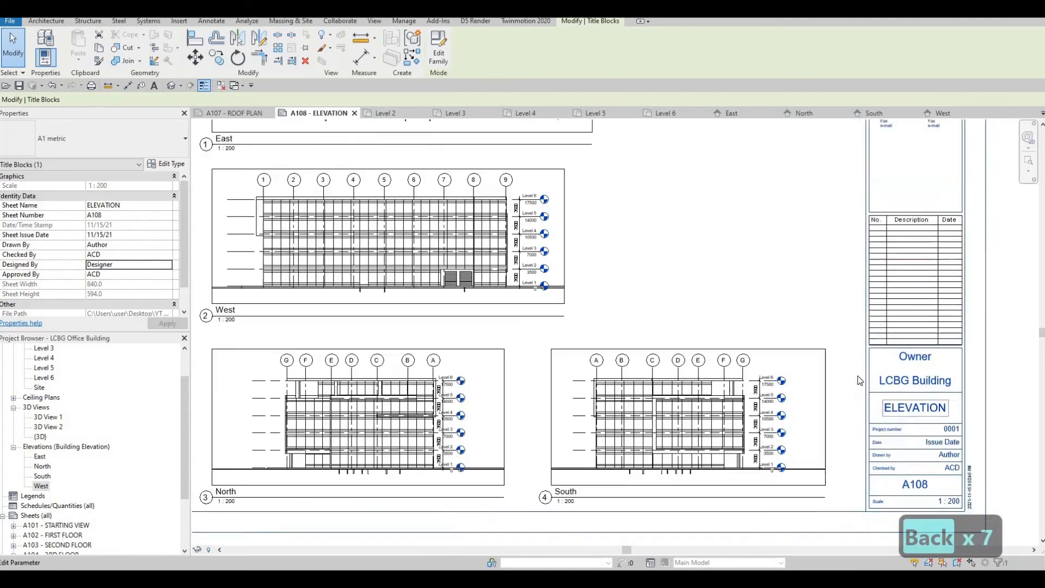
{"action": "scroll", "coordinate": [938, 392], "scroll_direction": "down", "scroll_amount": 1}
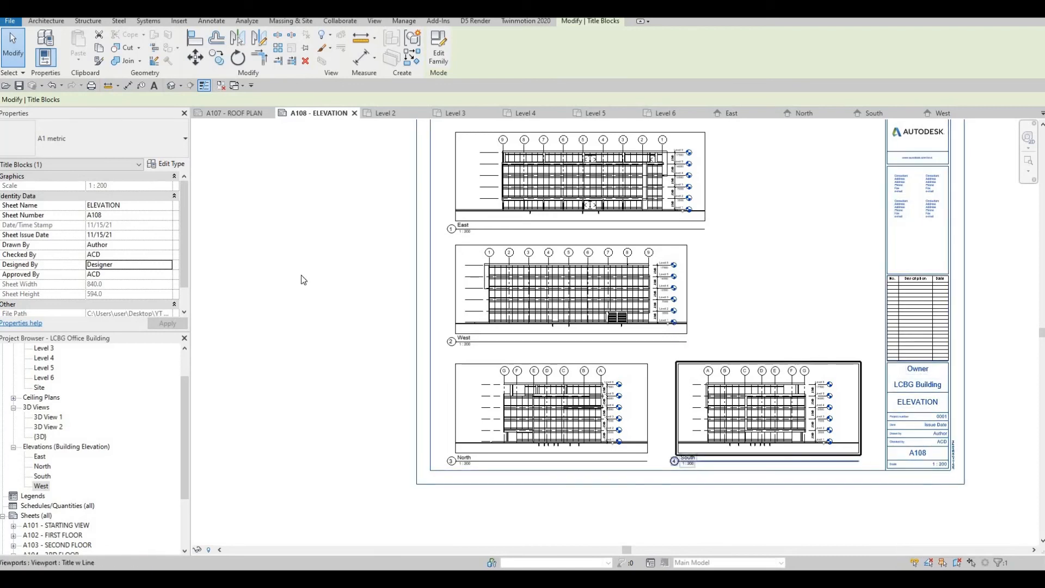
{"action": "scroll", "coordinate": [55, 509], "scroll_direction": "down", "scroll_amount": 3}
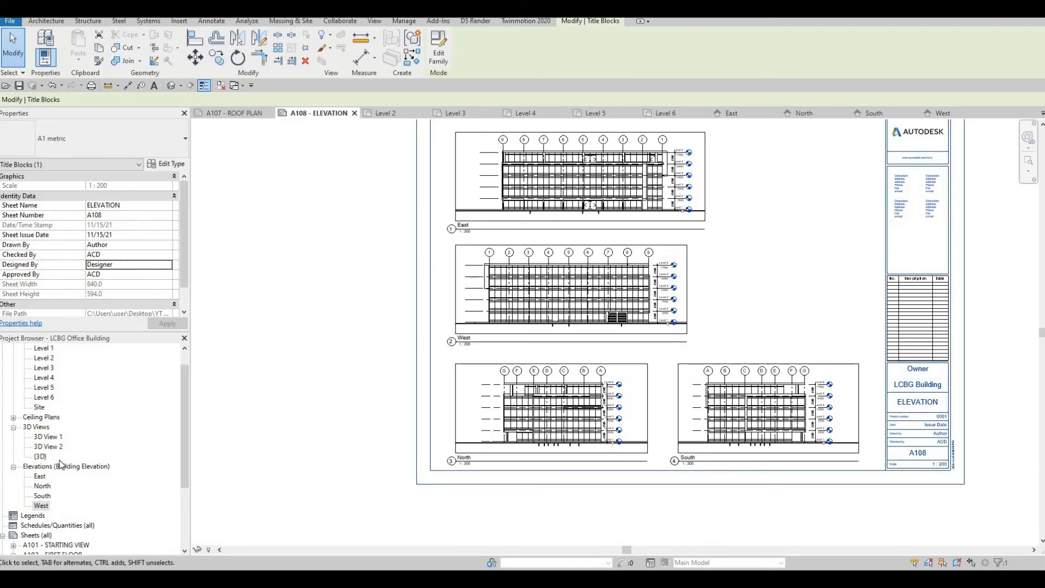
{"action": "double_click", "coordinate": [54, 506]}
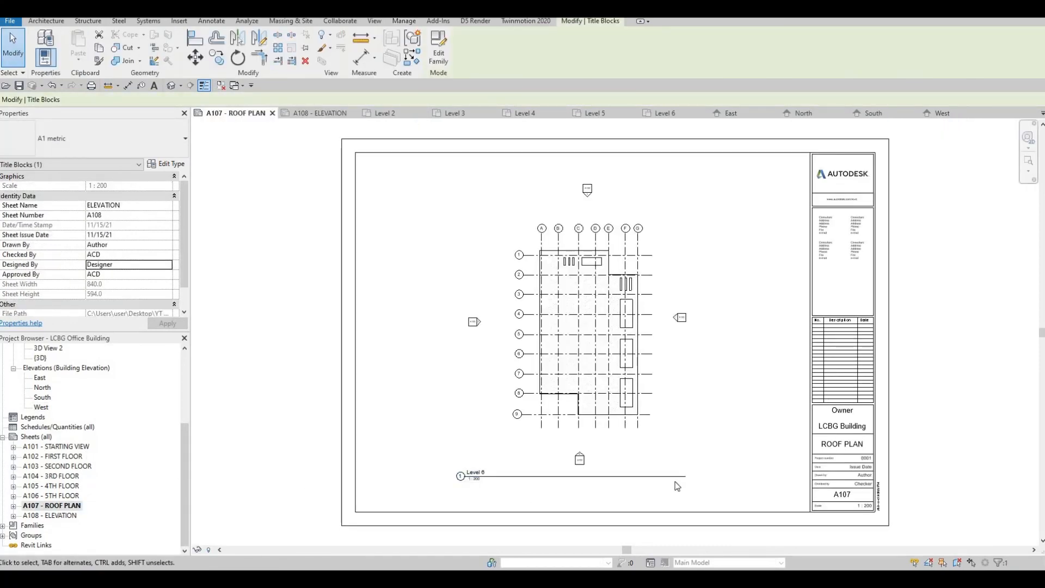
{"action": "scroll", "coordinate": [108, 258], "scroll_direction": "up", "scroll_amount": 2}
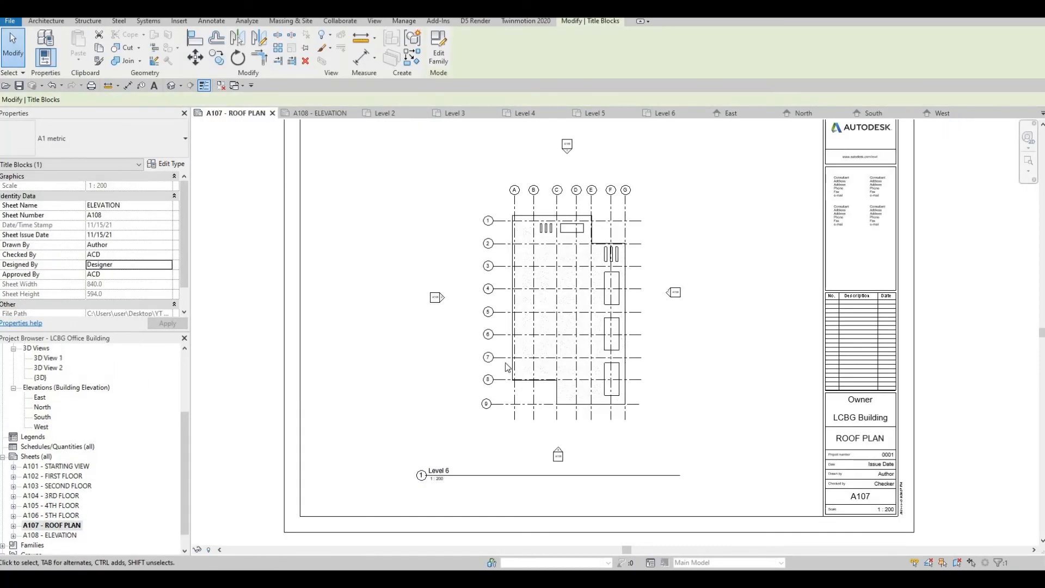
{"action": "left_click", "coordinate": [66, 496]}
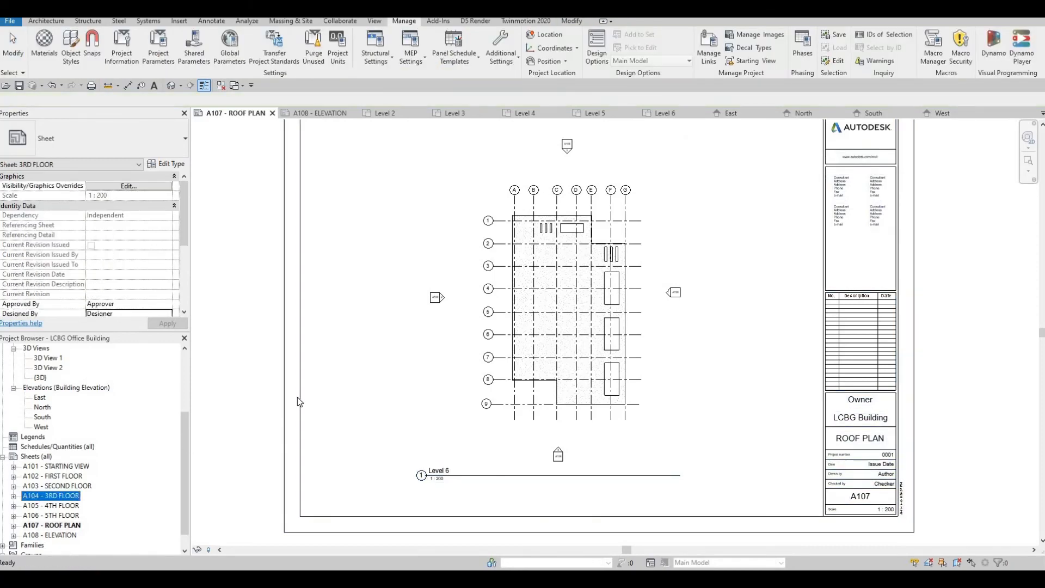
{"action": "scroll", "coordinate": [332, 329], "scroll_direction": "up", "scroll_amount": 3}
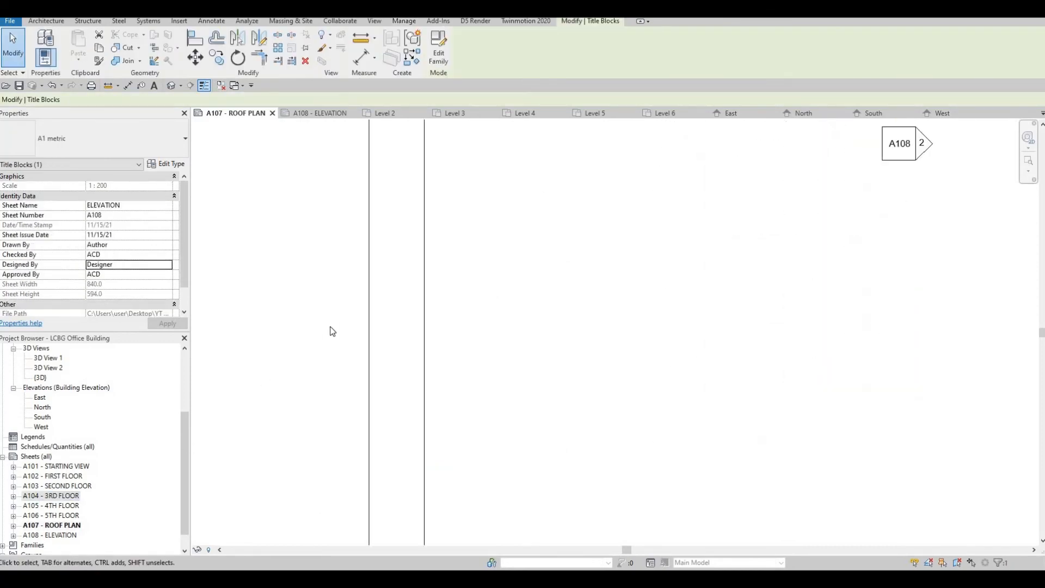
{"action": "scroll", "coordinate": [357, 320], "scroll_direction": "down", "scroll_amount": 5}
{"action": "key", "text": "Escape"}
{"action": "middle_click_drag", "start_coordinate": [330, 324], "coordinate": [339, 345]}
{"action": "scroll", "coordinate": [339, 345], "scroll_direction": "down", "scroll_amount": 1}
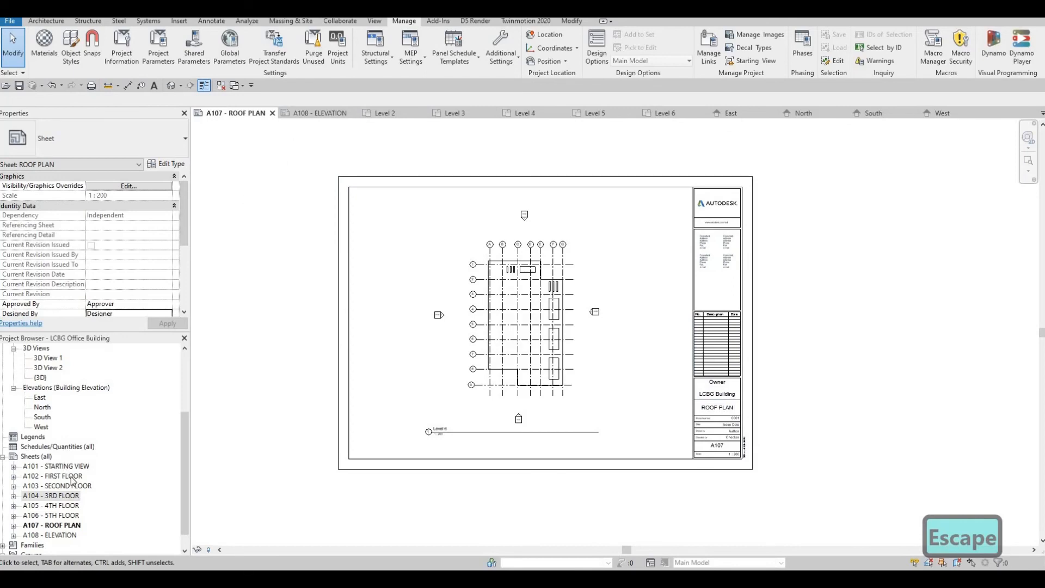
Open the A101 - STARTING VIEW sheet and set it as the model's default starting view.
{"action": "scroll", "coordinate": [59, 499], "scroll_direction": "up", "scroll_amount": 1}
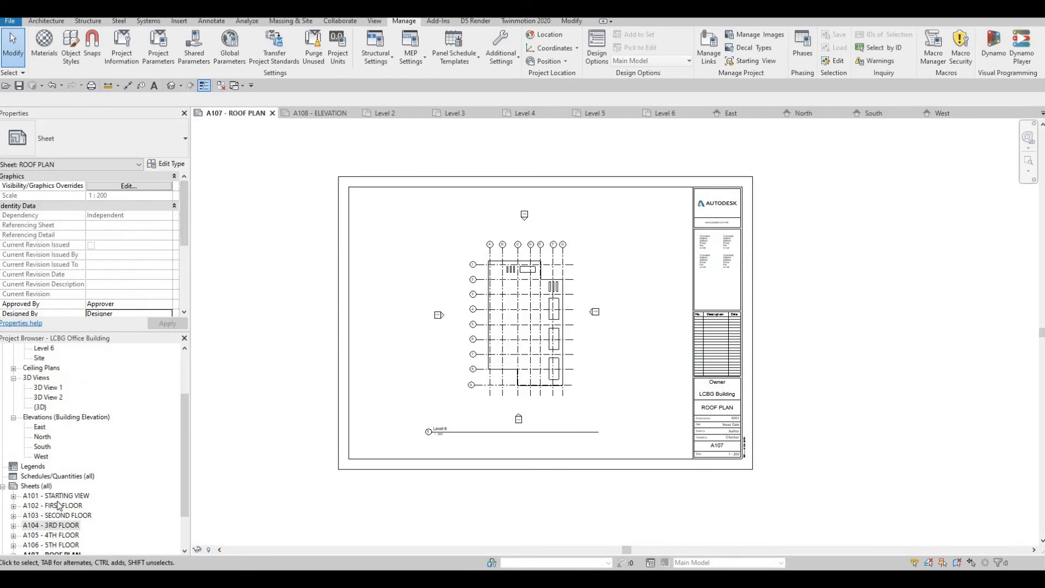
{"action": "scroll", "coordinate": [59, 508], "scroll_direction": "up", "scroll_amount": 1}
{"action": "scroll", "coordinate": [64, 493], "scroll_direction": "down", "scroll_amount": 1}
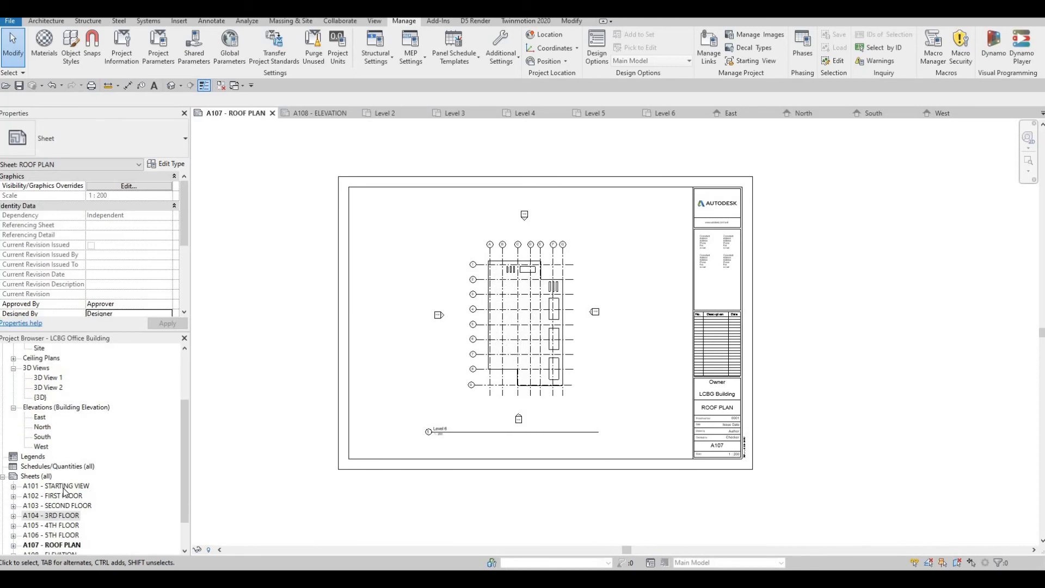
{"action": "double_click", "coordinate": [64, 487]}
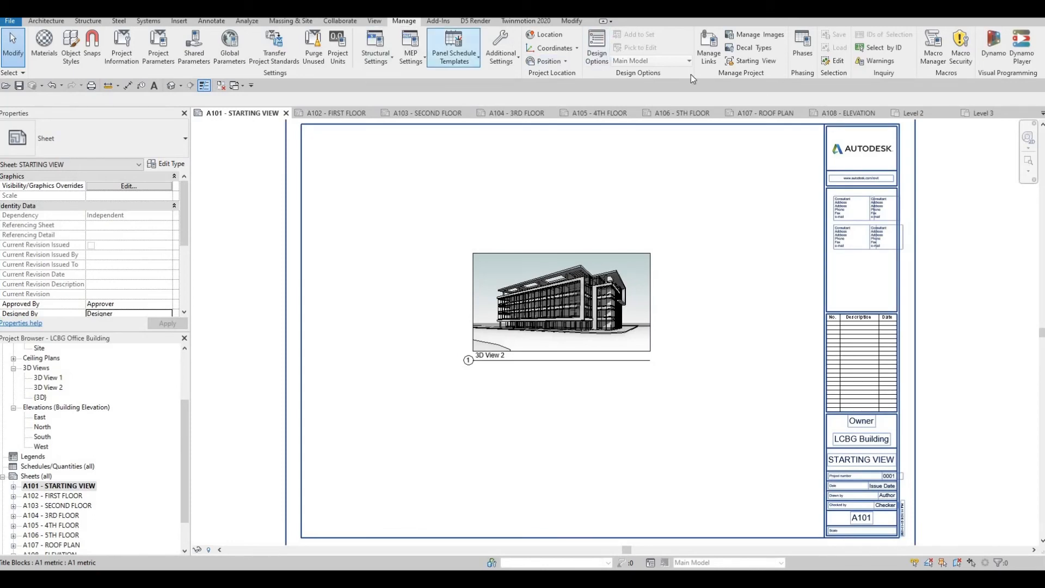
{"action": "left_click", "coordinate": [747, 61]}
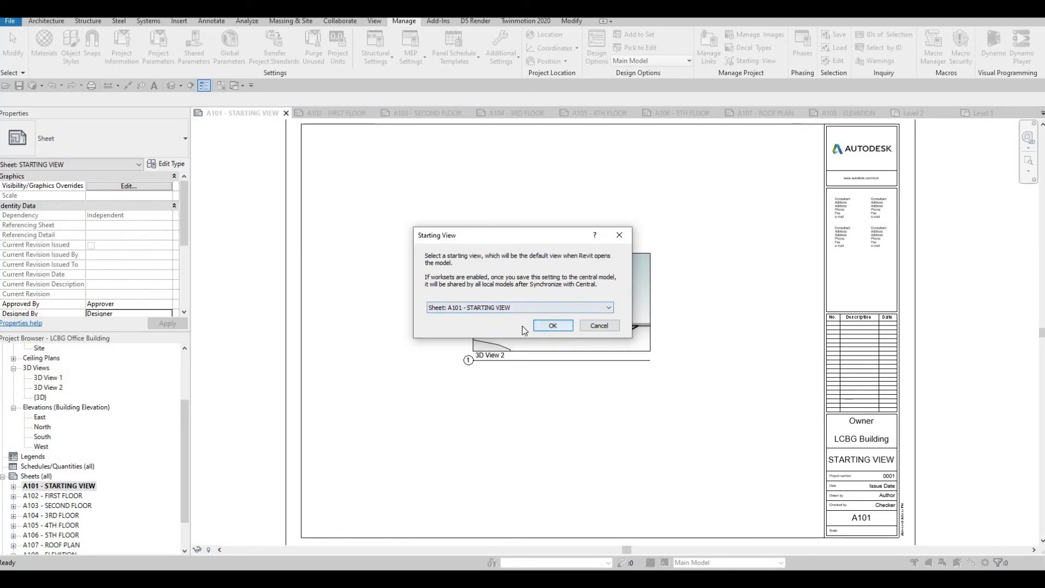
{"action": "left_click", "coordinate": [553, 325]}
Change the type of the 3D View 2 viewport on the starting view sheet to No Title.
{"action": "left_click", "coordinate": [566, 356]}
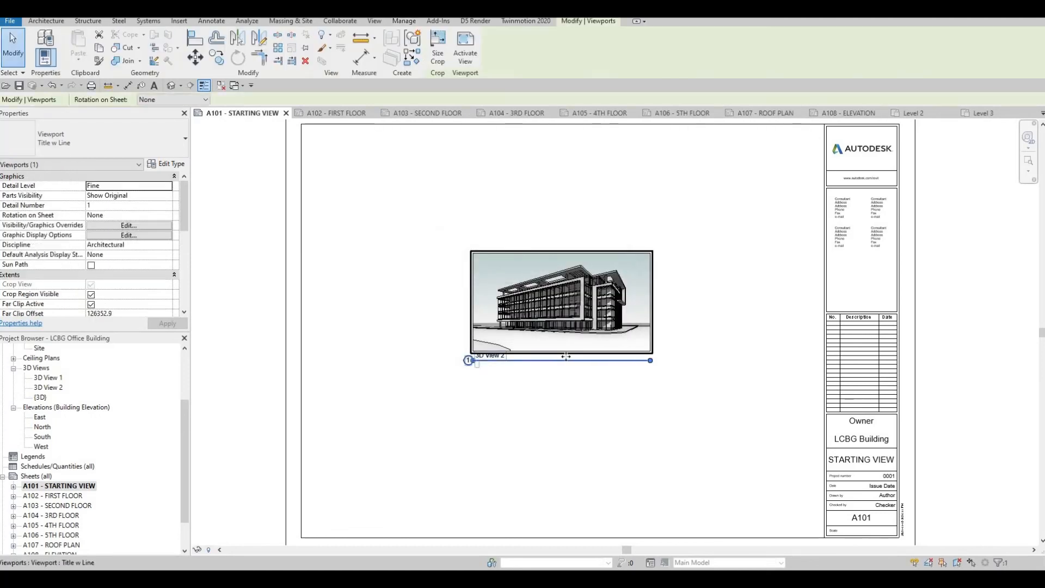
{"action": "left_click", "coordinate": [154, 139]}
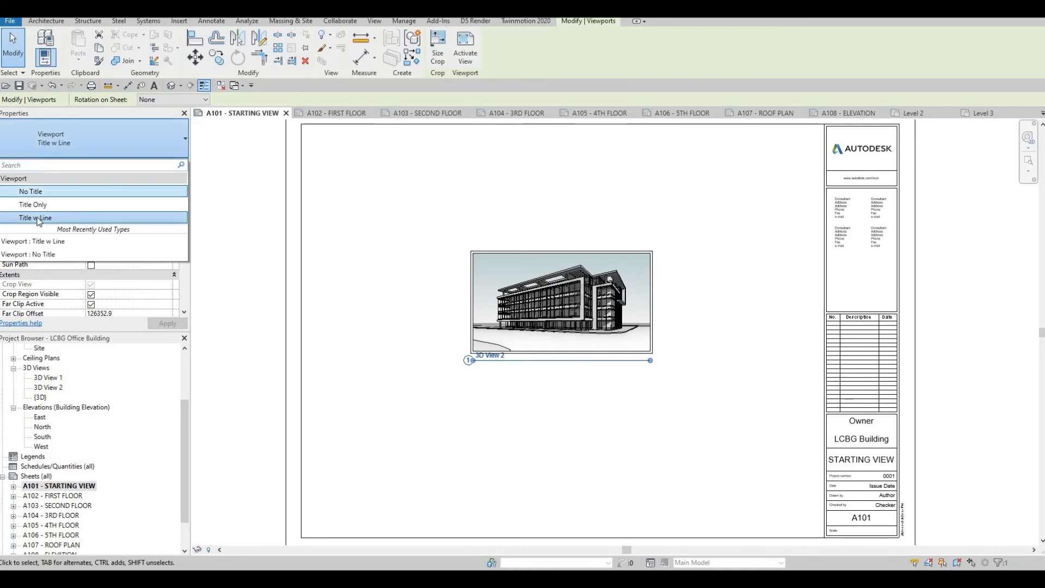
{"action": "left_click", "coordinate": [32, 191]}
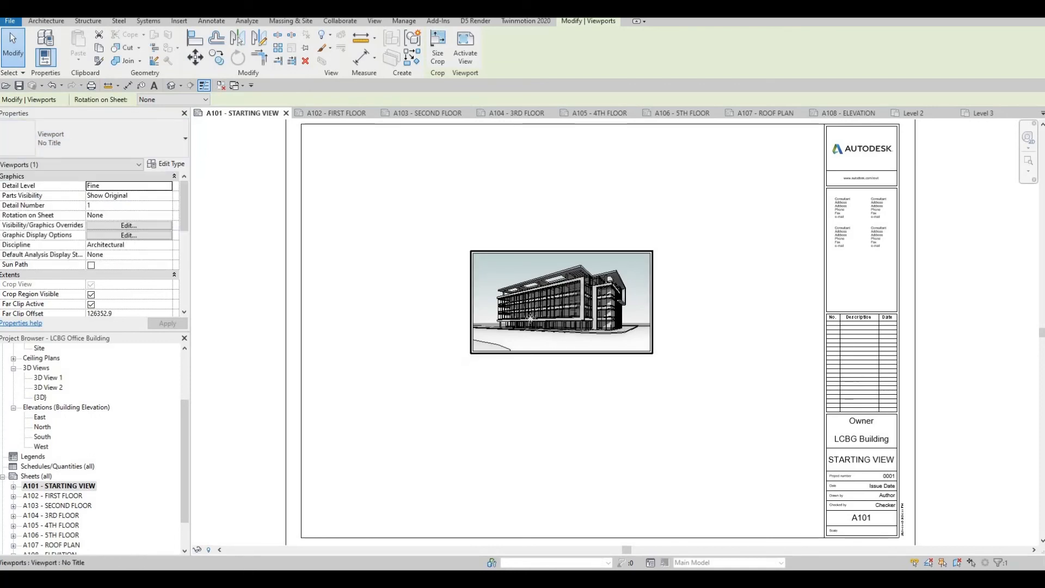
Activate the 3D view on the starting view sheet, enlarge its crop region on all four sides, and deactivate it.
{"action": "double_click", "coordinate": [482, 257]}
{"action": "left_click", "coordinate": [523, 254]}
{"action": "left_click_drag", "start_coordinate": [563, 254], "coordinate": [574, 179]}
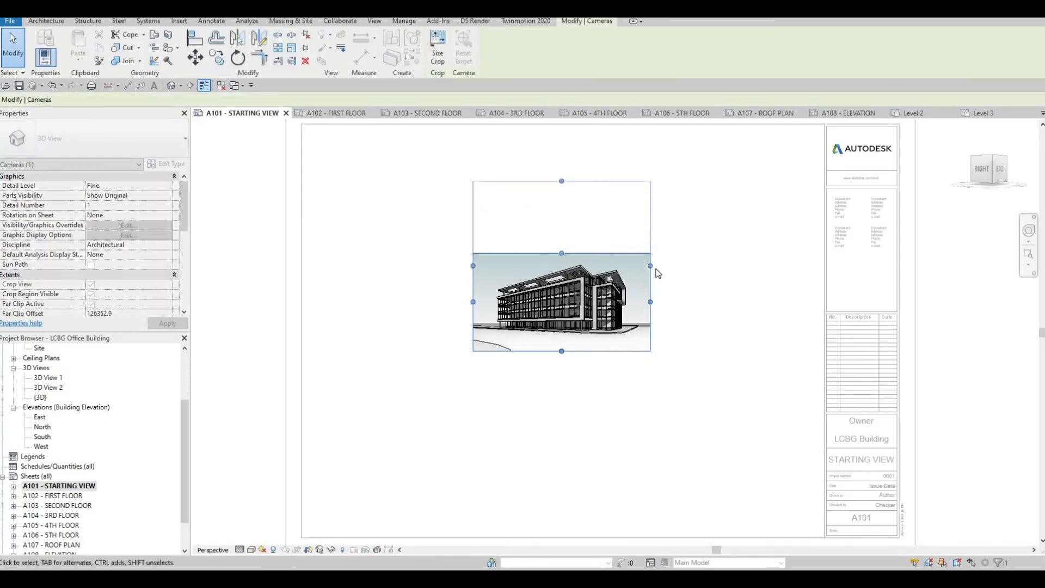
{"action": "left_click_drag", "start_coordinate": [701, 268], "coordinate": [715, 266]}
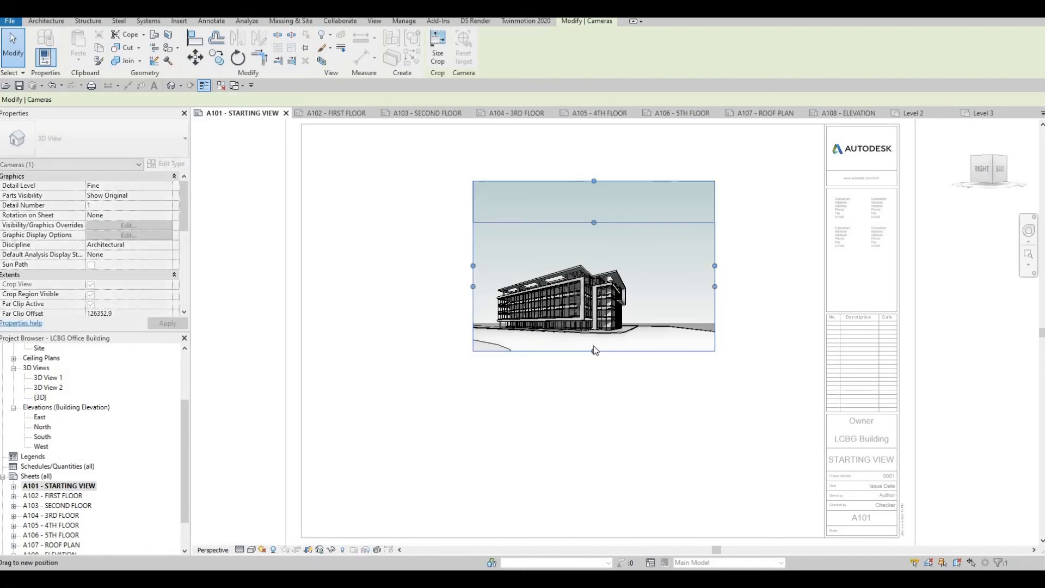
{"action": "left_click_drag", "start_coordinate": [593, 349], "coordinate": [594, 365]}
{"action": "left_click_drag", "start_coordinate": [473, 294], "coordinate": [405, 294]}
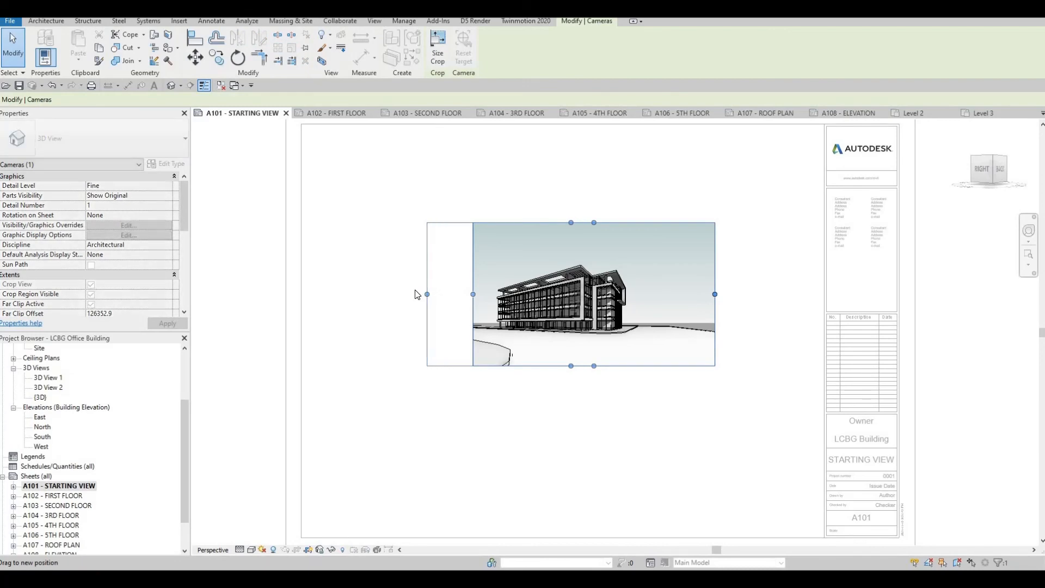
{"action": "left_click", "coordinate": [514, 180]}
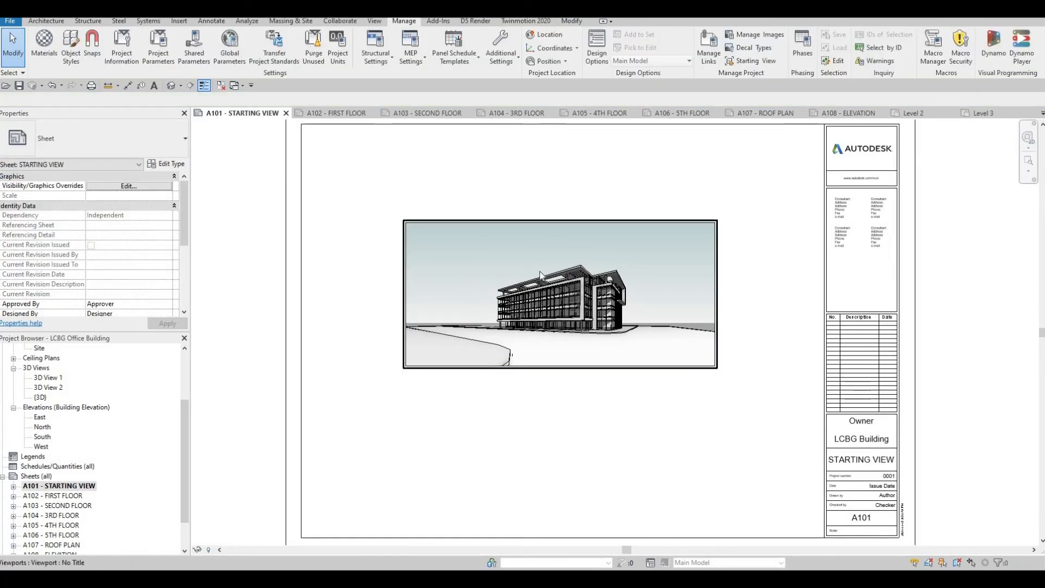
Open 3D View 2, return to the A101 - STARTING VIEW sheet, and check the enlarged perspective there.
{"action": "key", "text": "F1"}
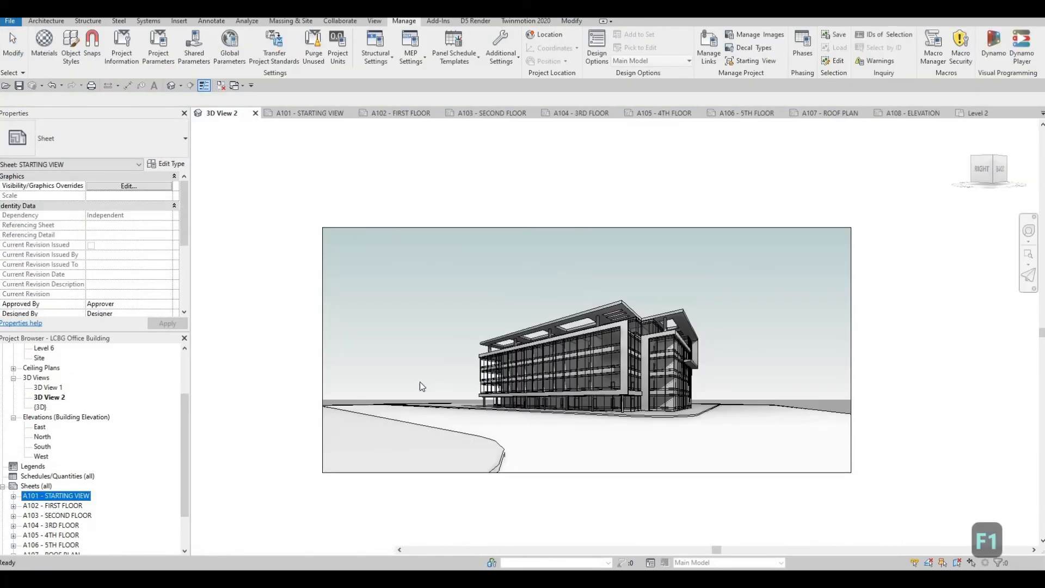
{"action": "key", "text": "ctrl+Tab"}
{"action": "scroll", "coordinate": [476, 411], "scroll_direction": "down", "scroll_amount": 2}
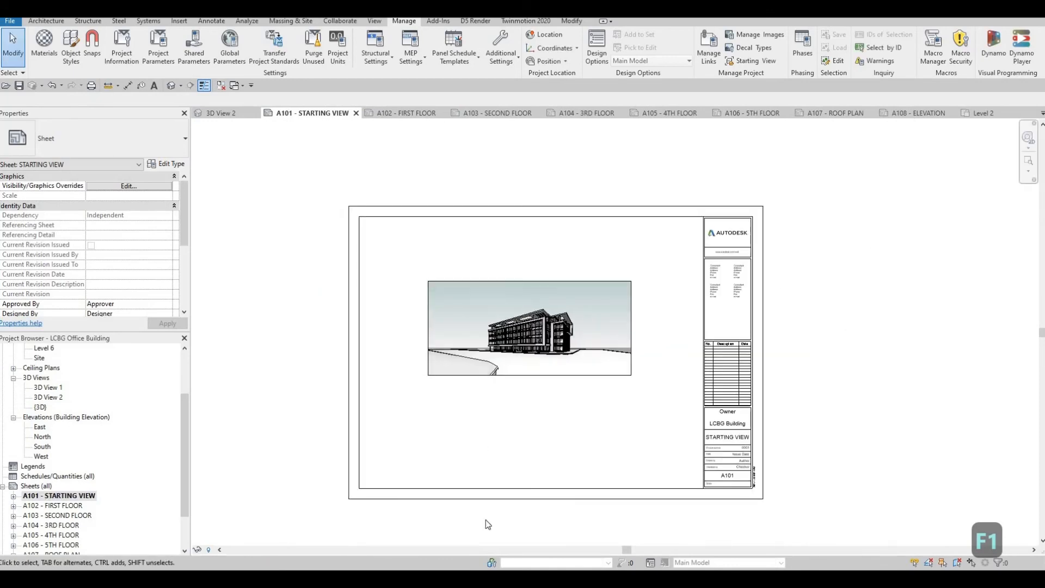
{"action": "scroll", "coordinate": [487, 522], "scroll_direction": "up", "scroll_amount": 2}
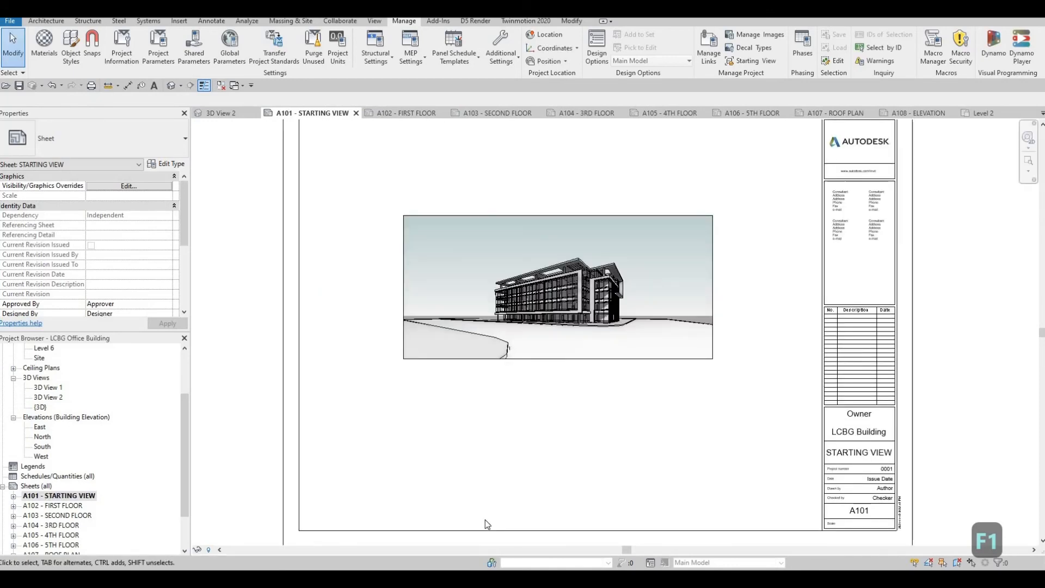